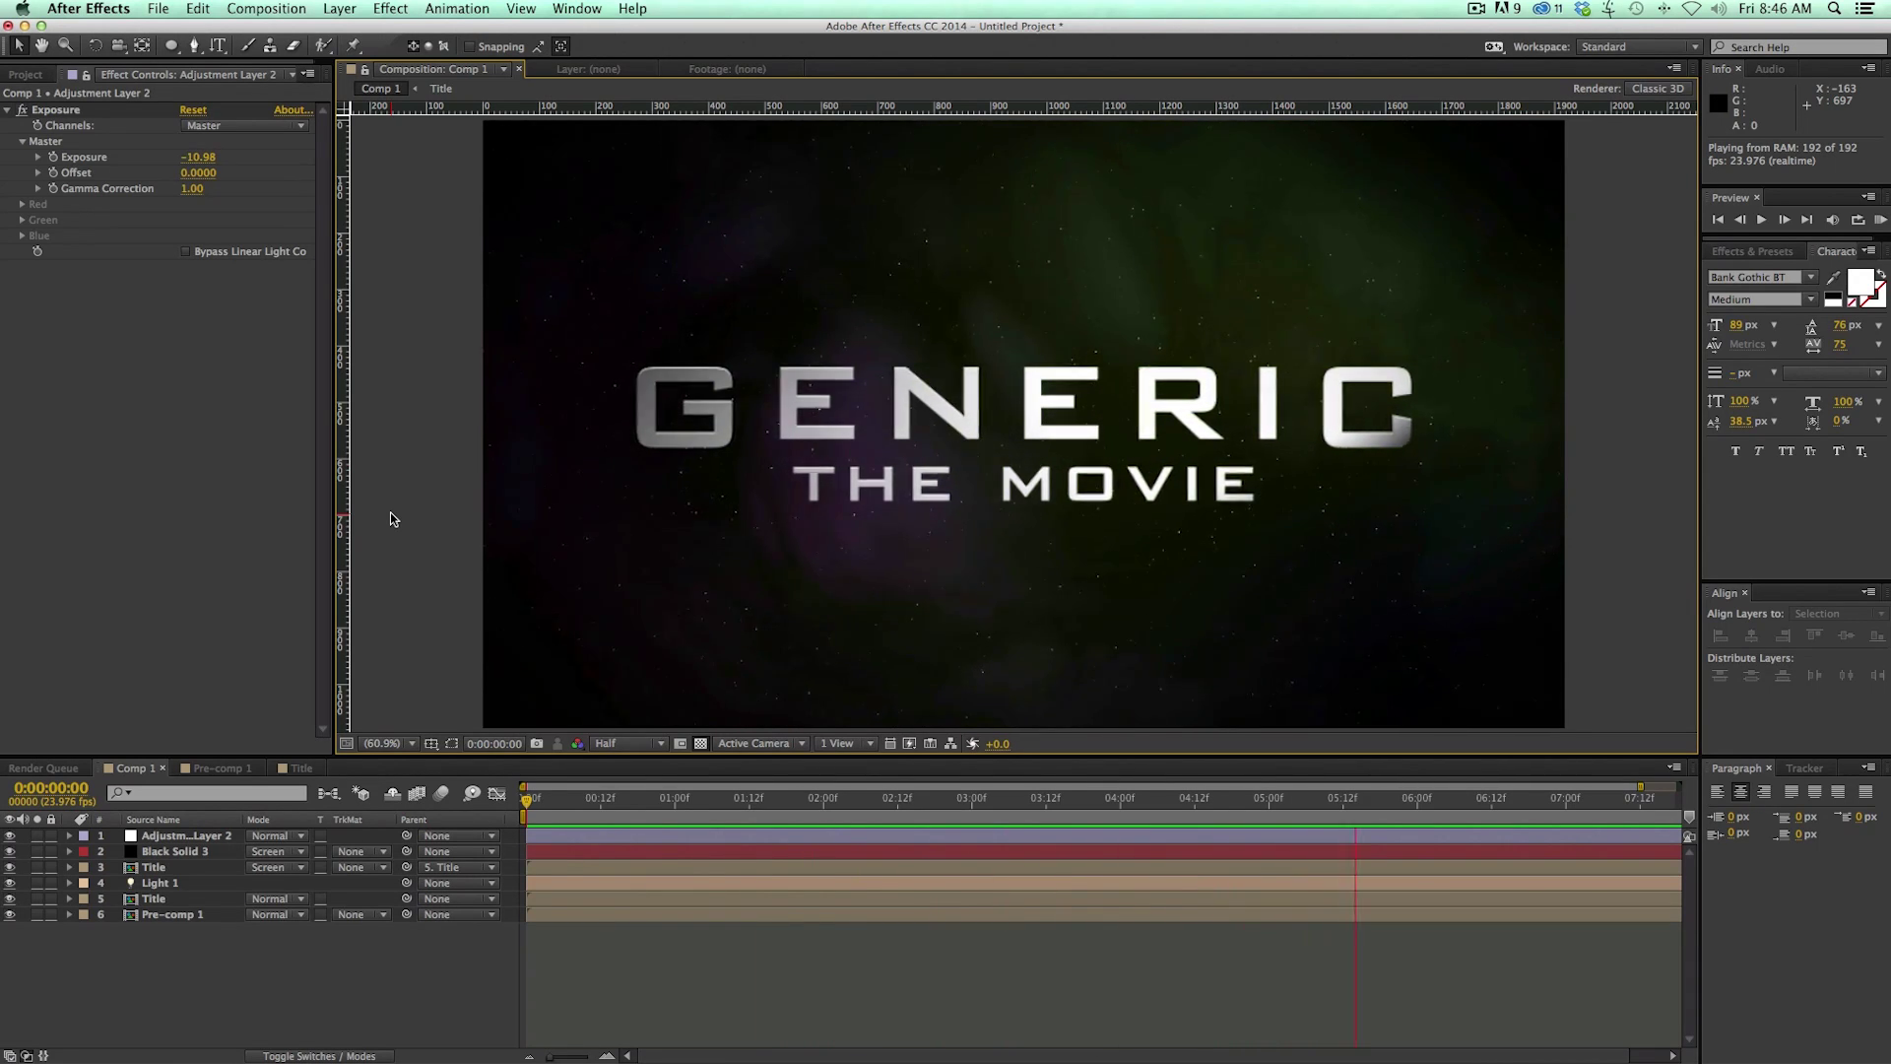
Step: Stop the preview and create a 1920×1080, 8-second composition named Movie Title
key("space")
key("super+n")
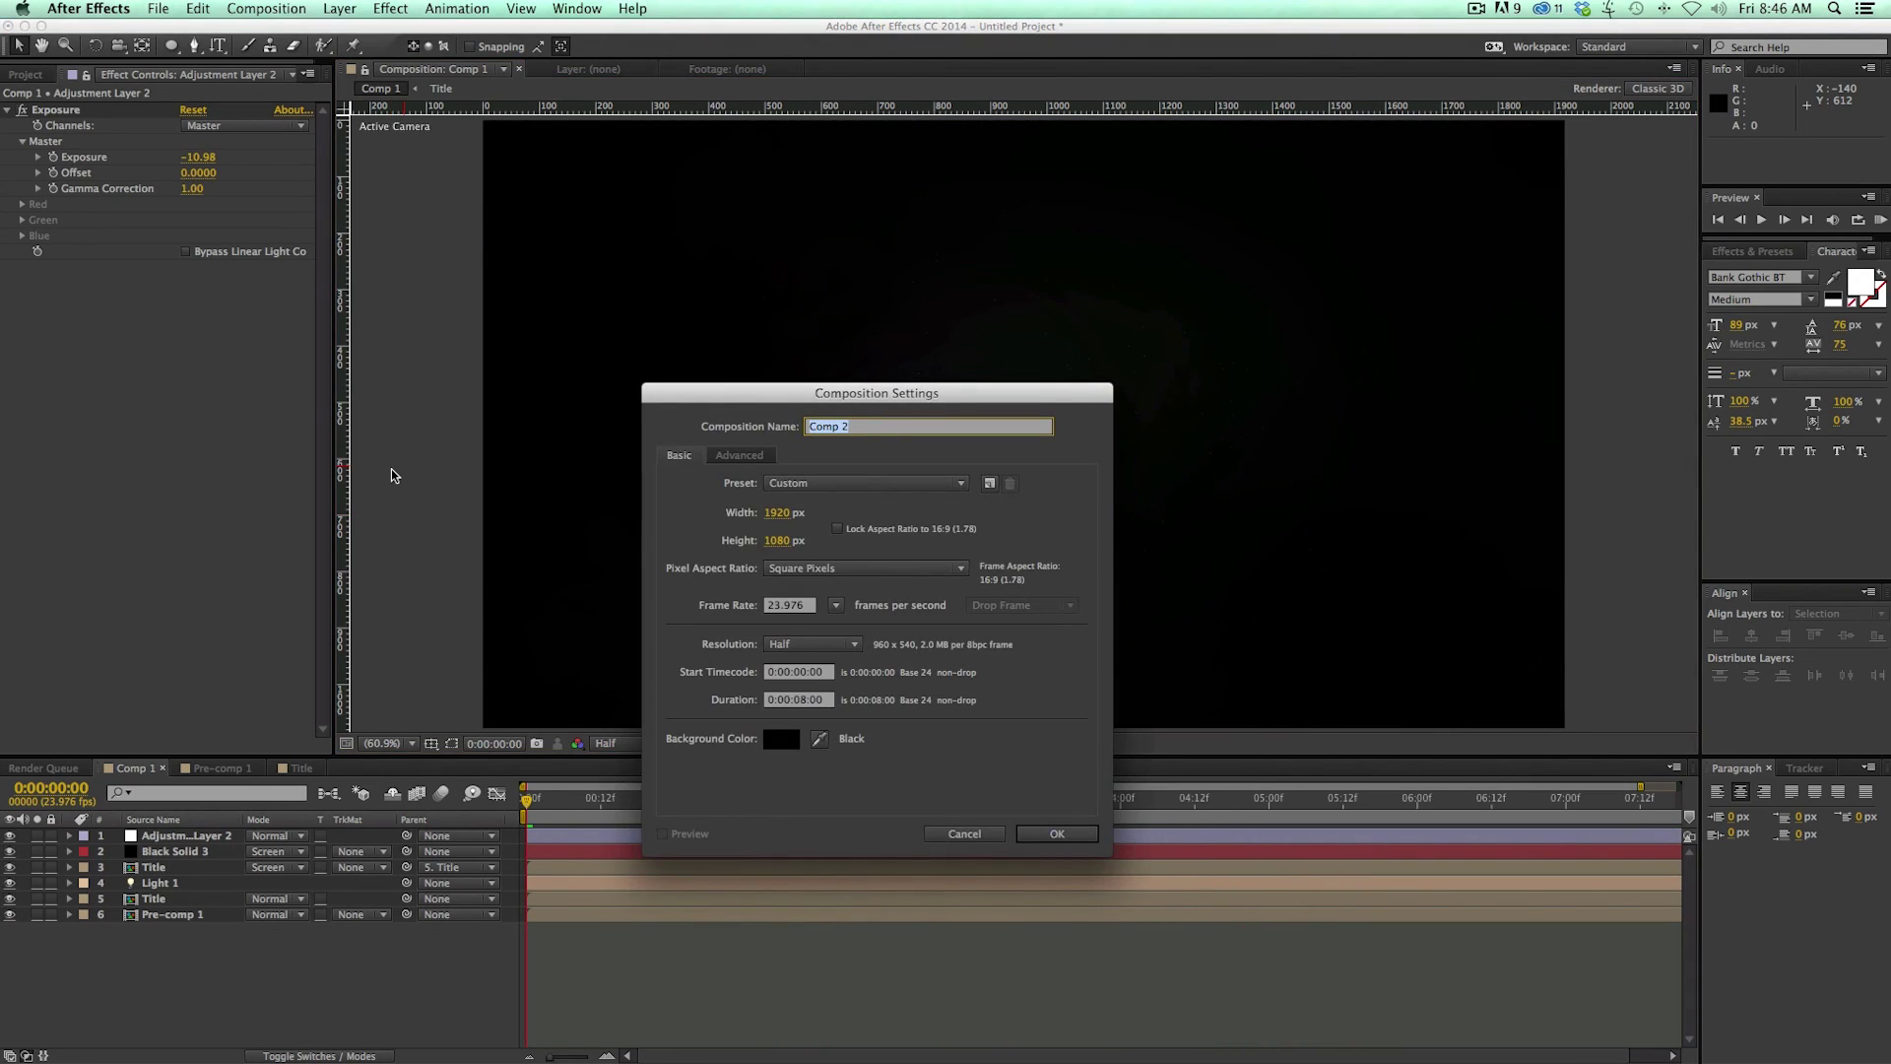
left_click_drag(766, 392, 677, 317)
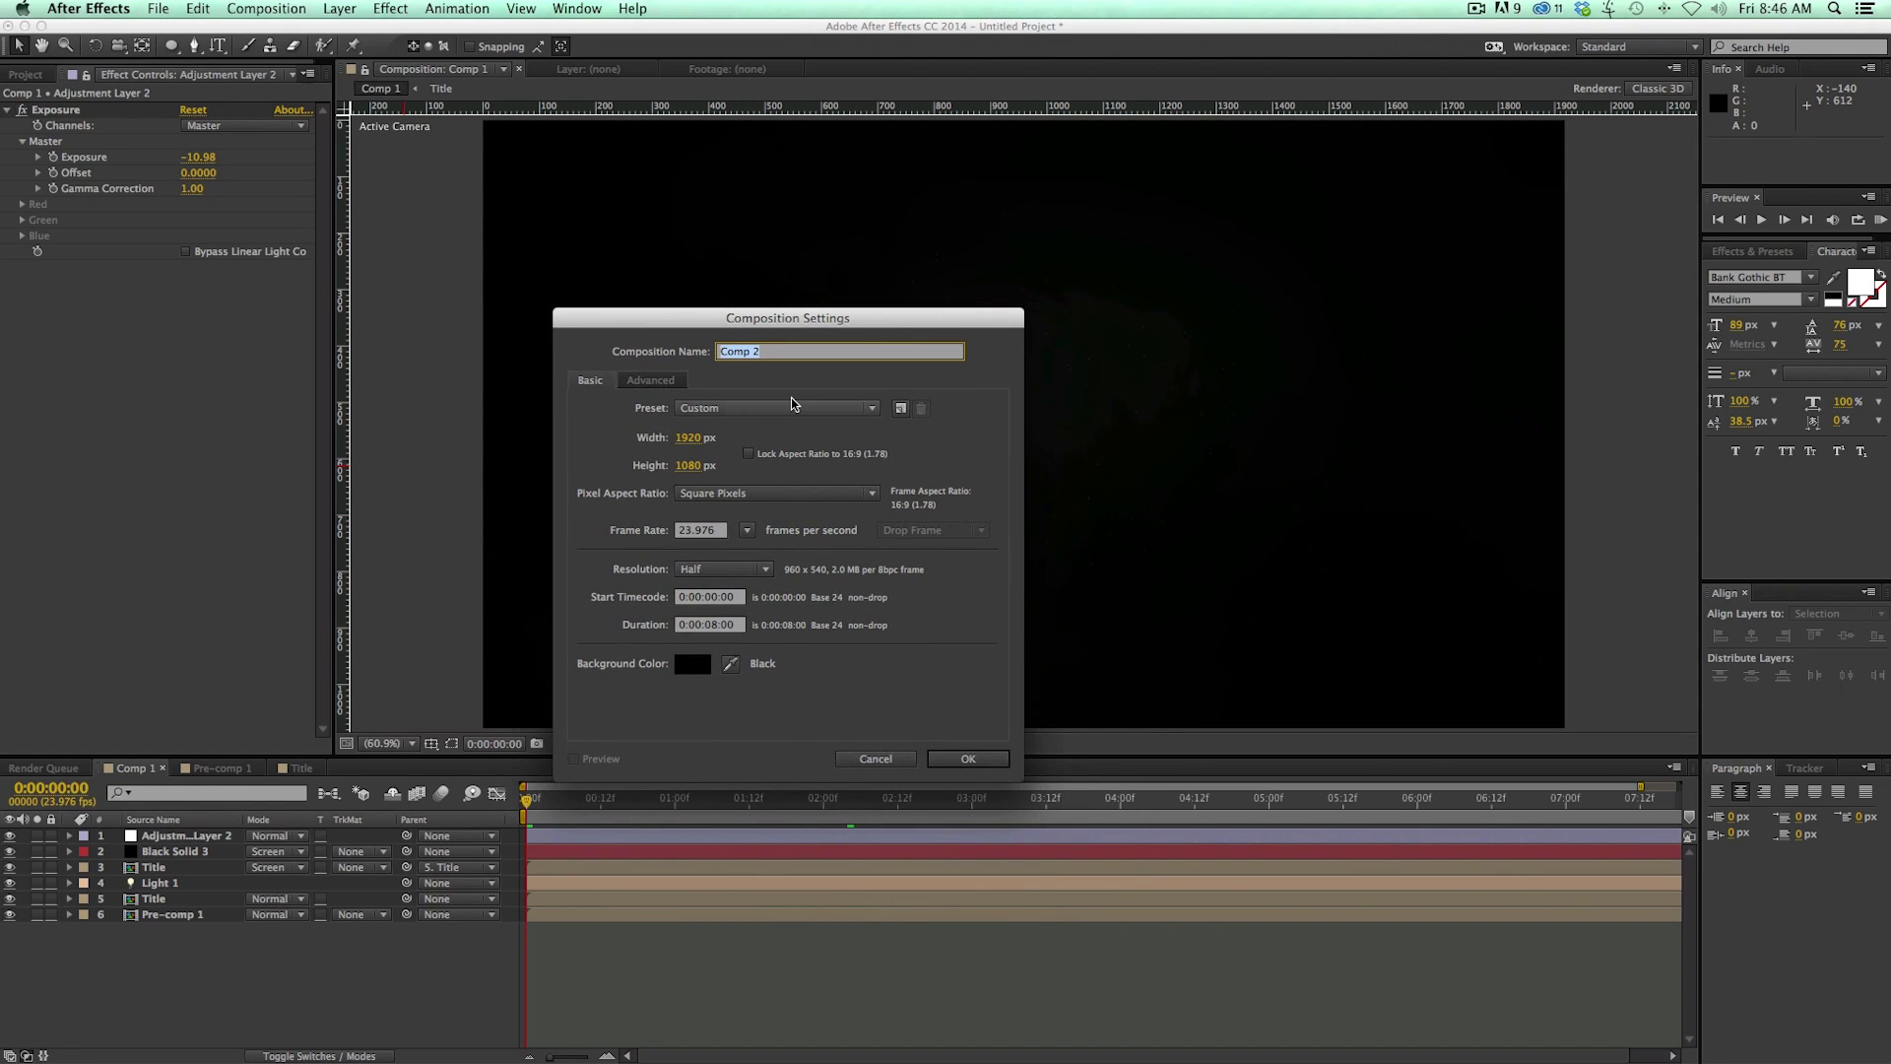
type("Movie Title")
key("Return")
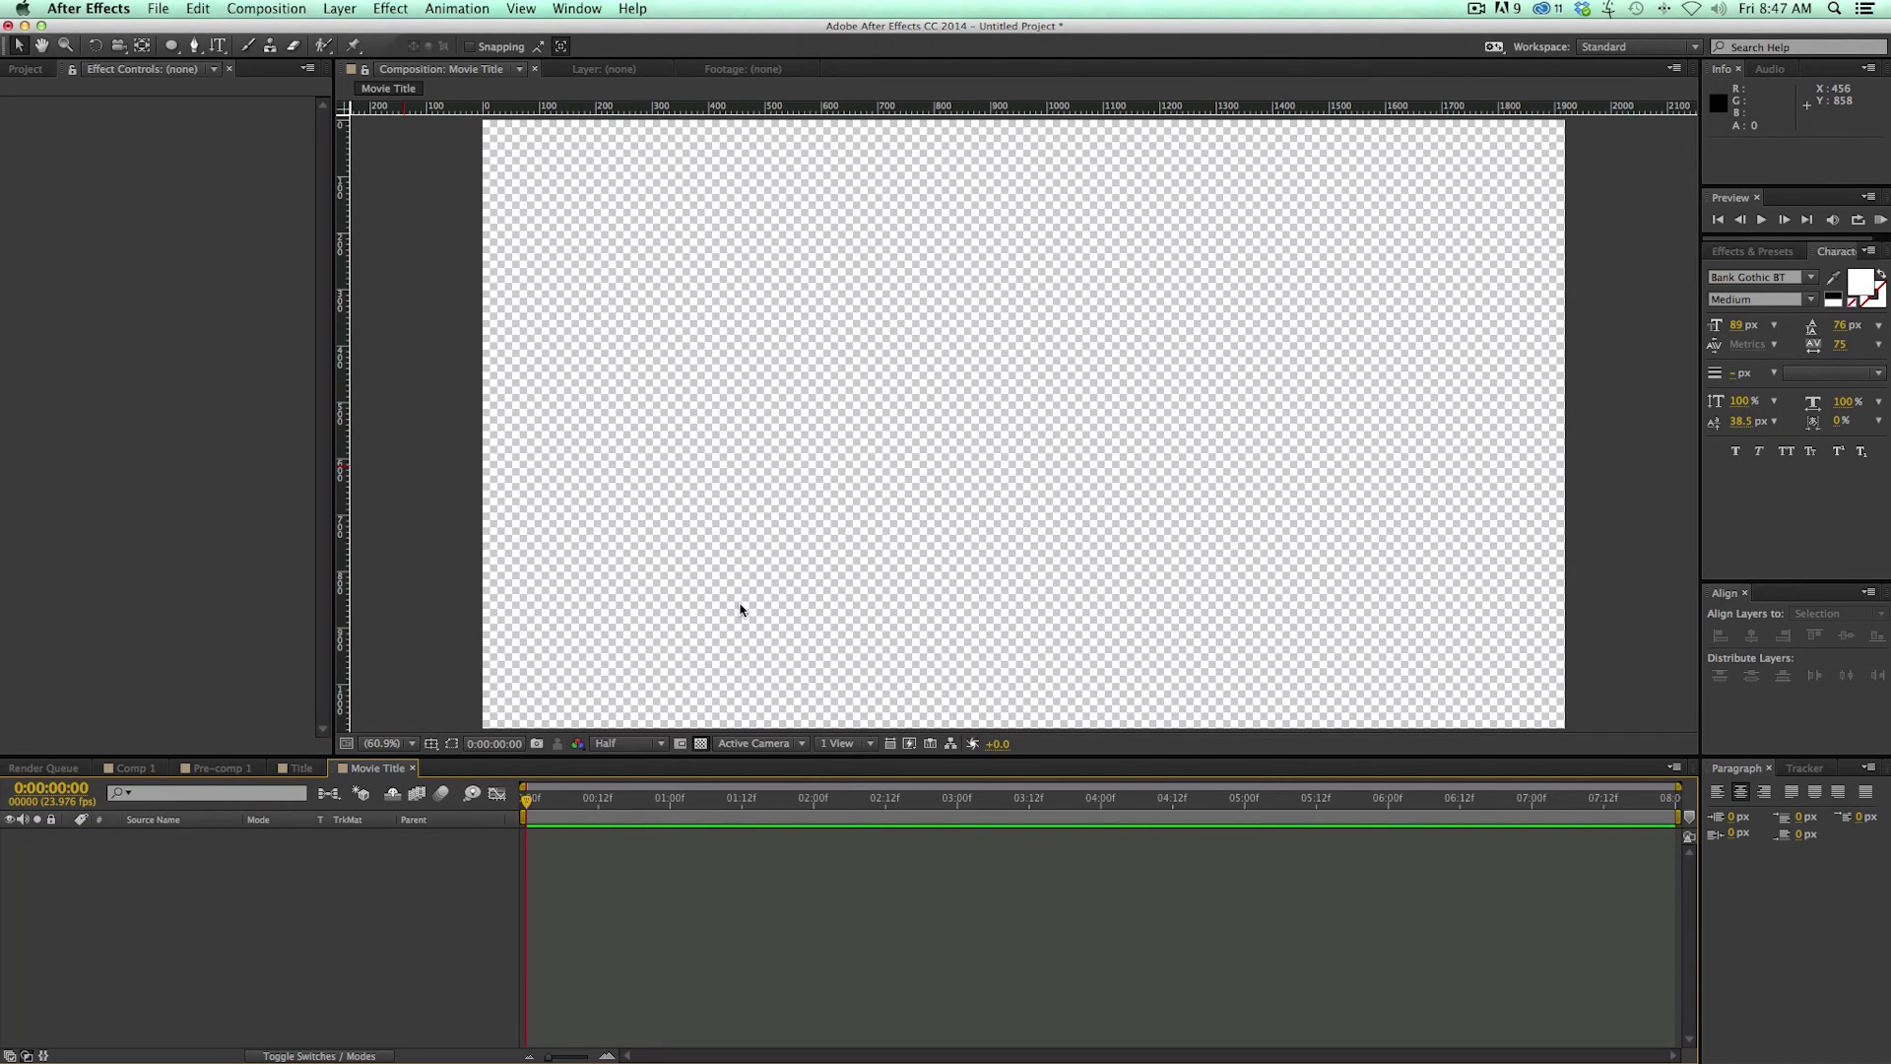
key("super+y")
Step: Create a black solid layer named BG
left_click_drag(1293, 404, 888, 311)
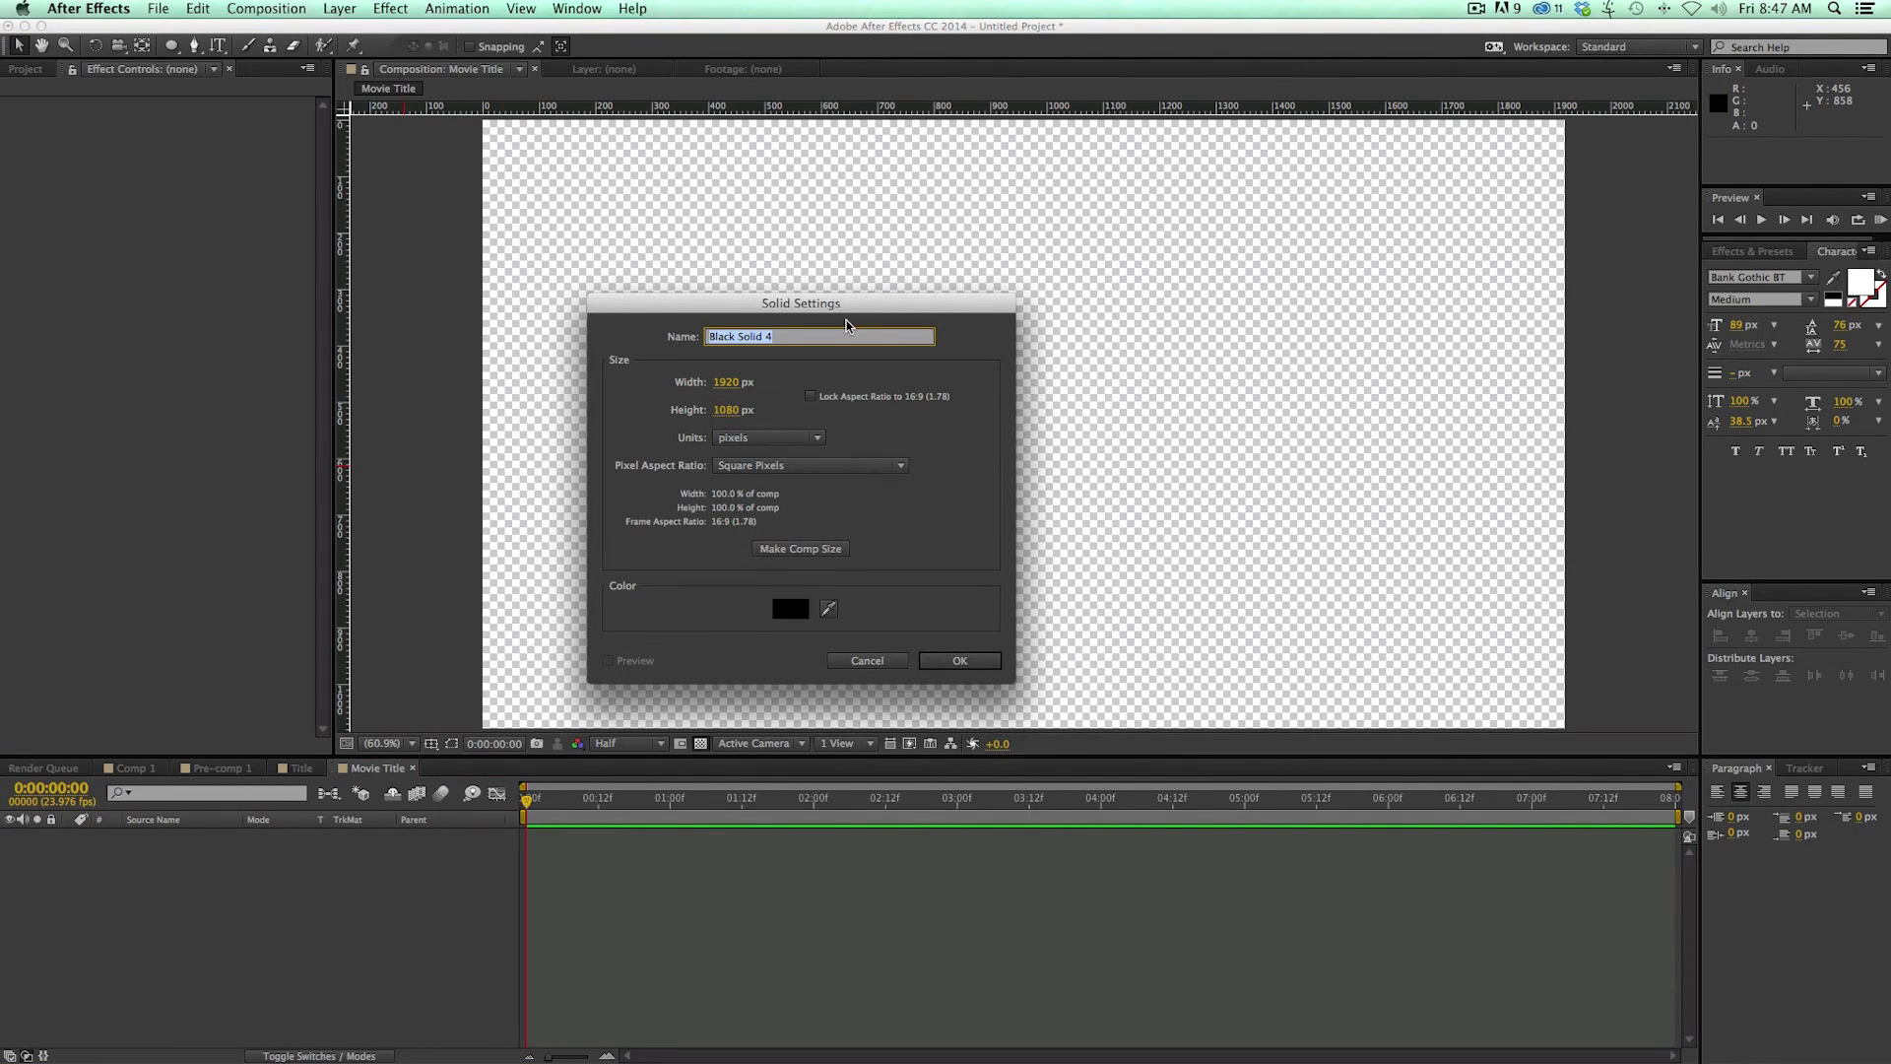
left_click(791, 608)
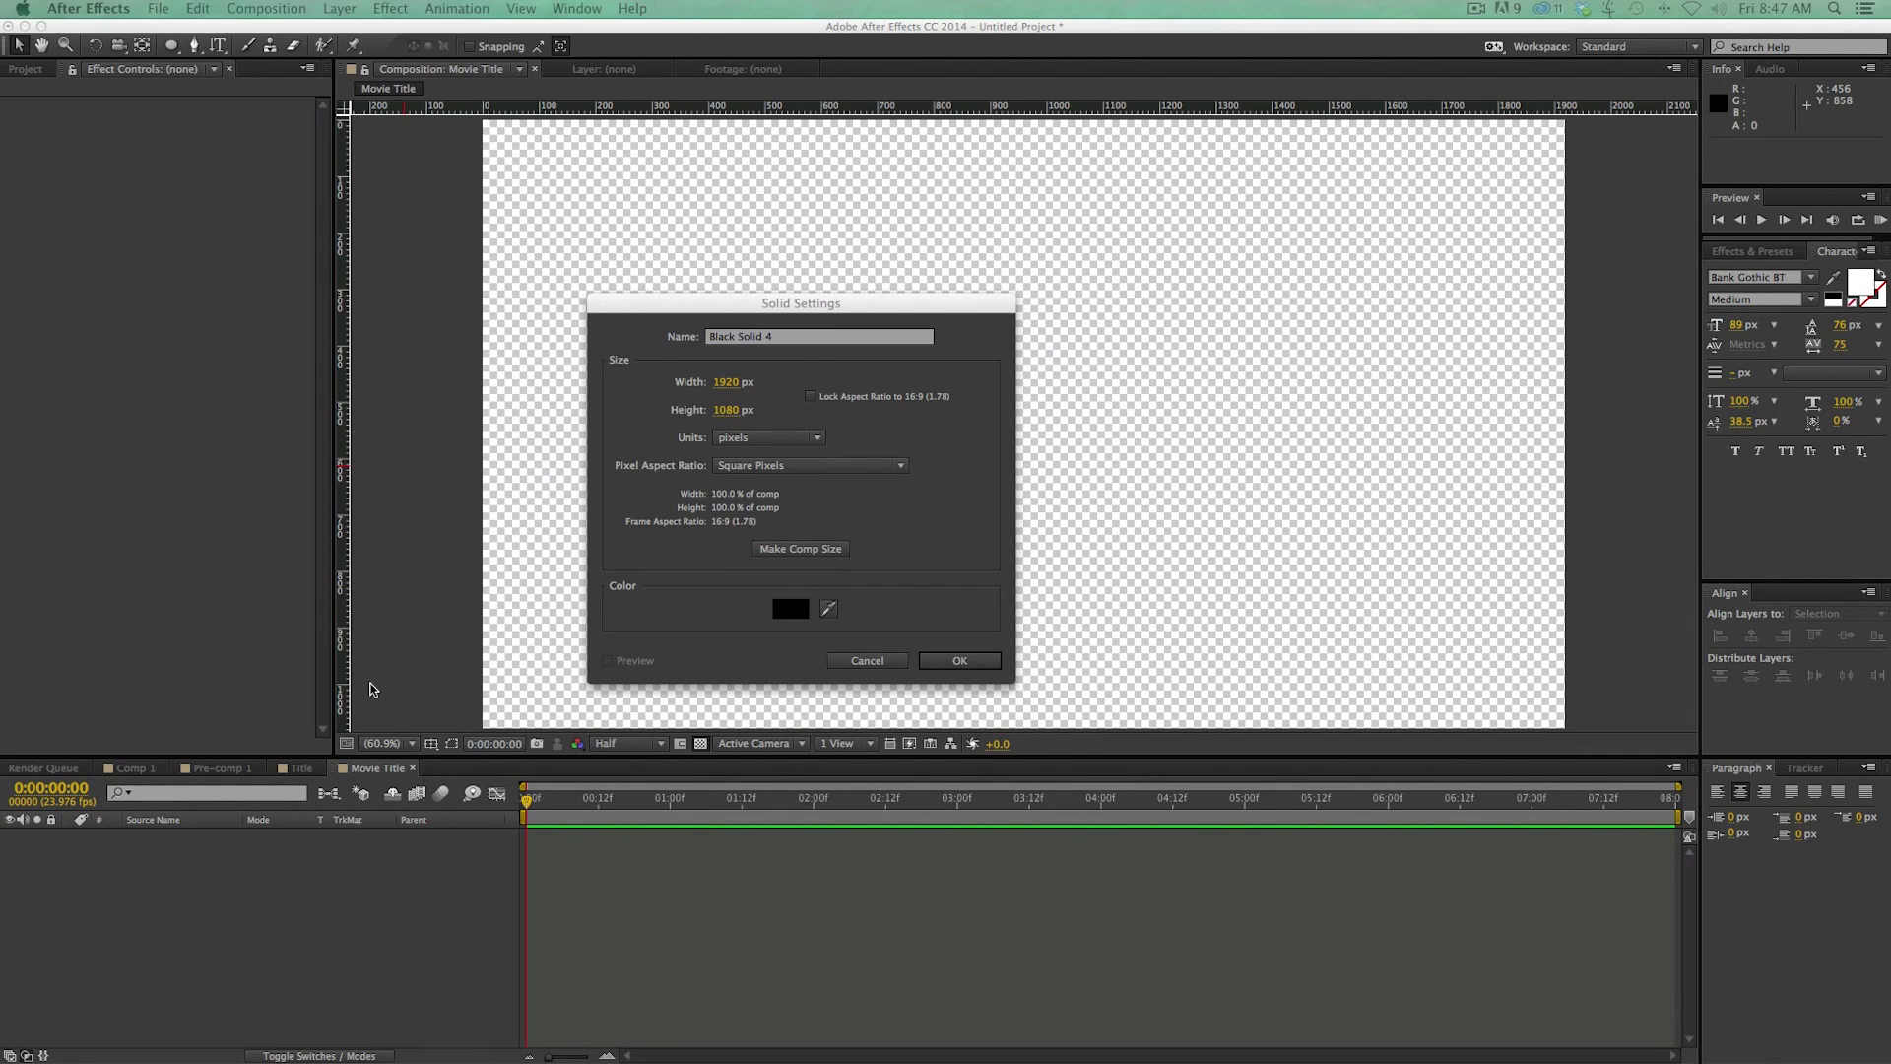
left_click(810, 448)
key("Tab")
type("BG")
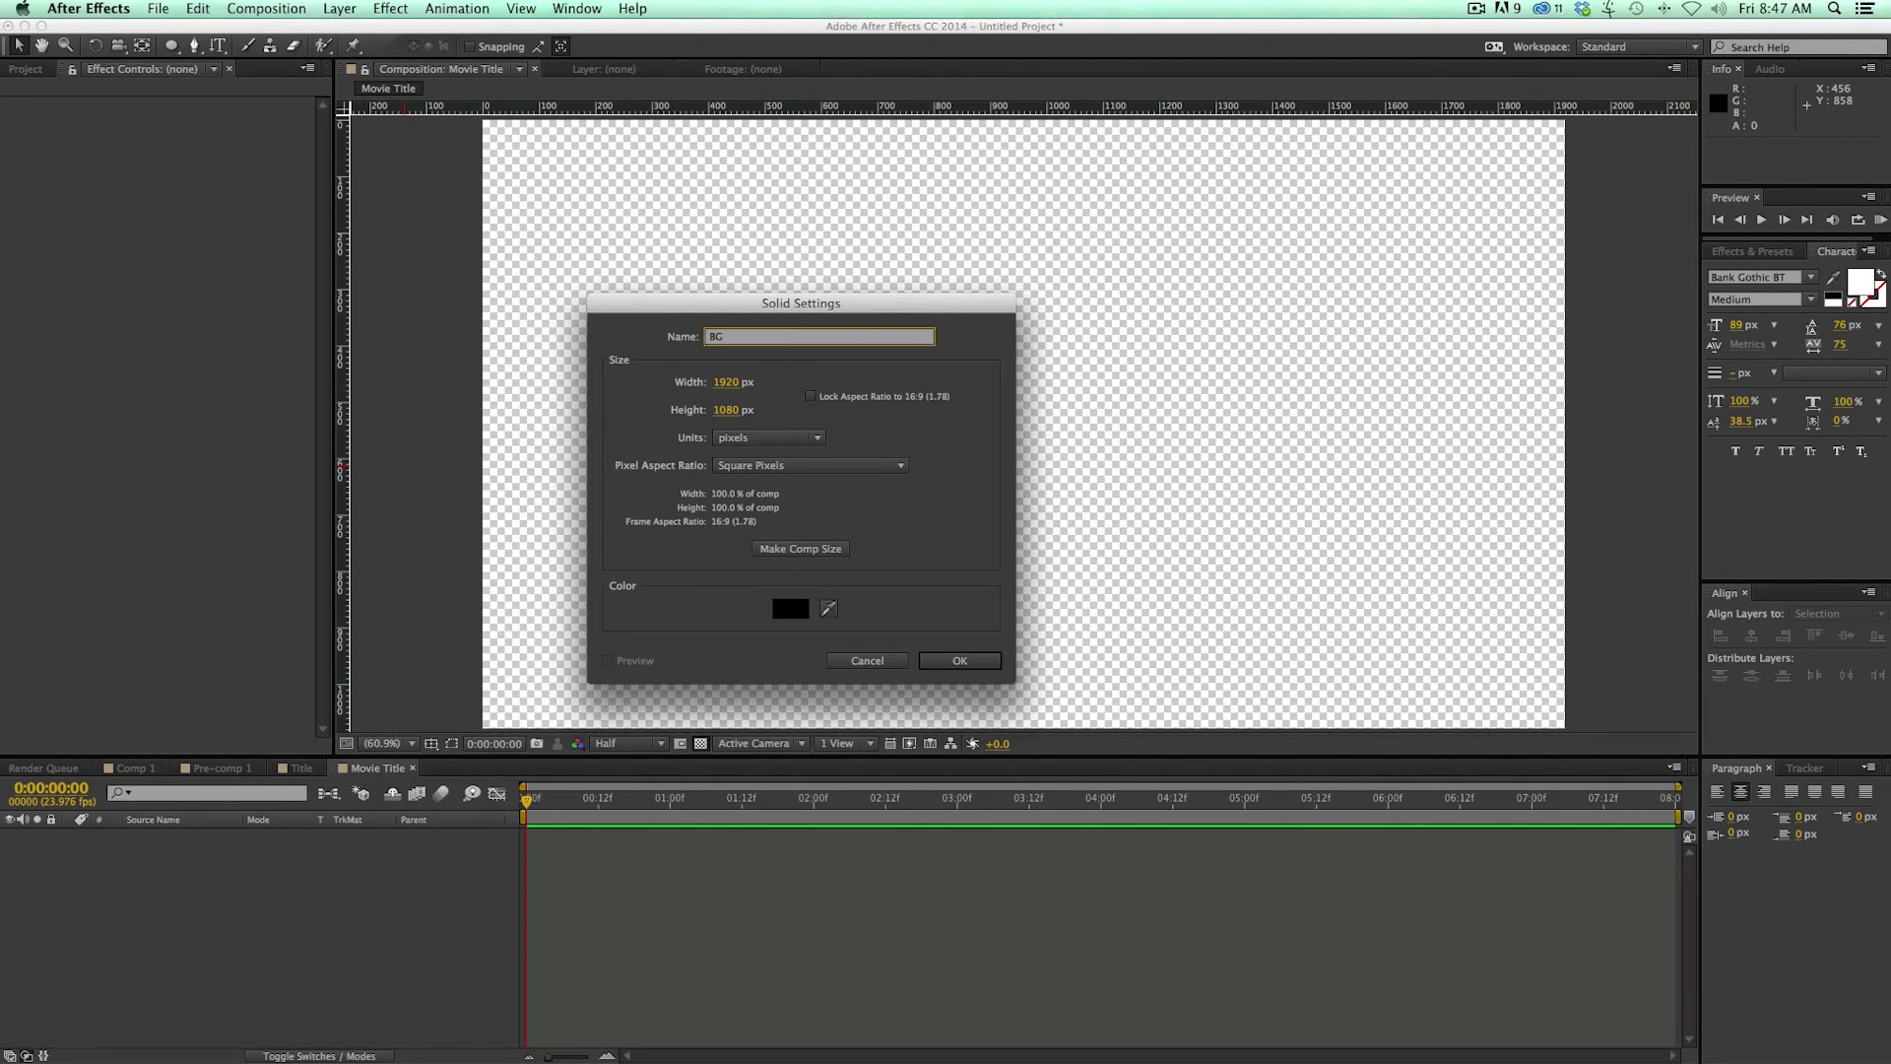
left_click(960, 660)
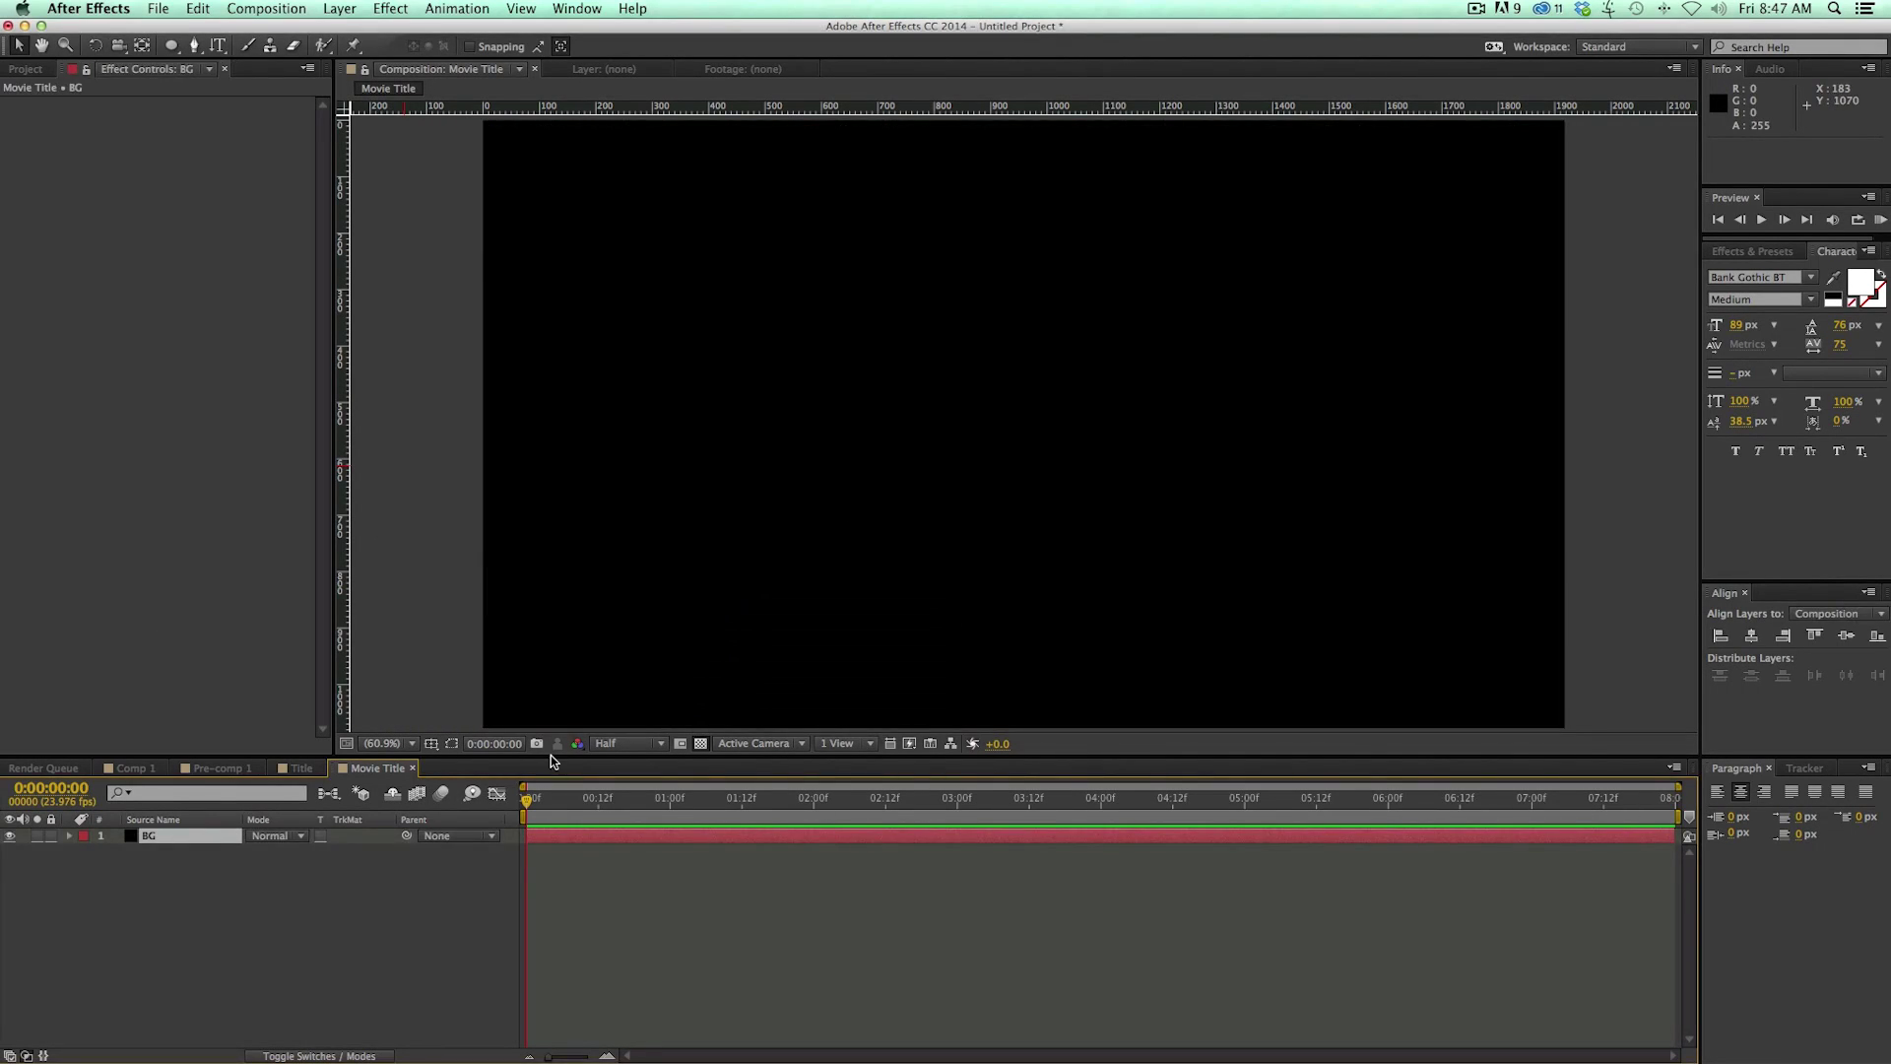
Step: Duplicate the BG layer and select the top copy
left_click(589, 872)
left_click(593, 834)
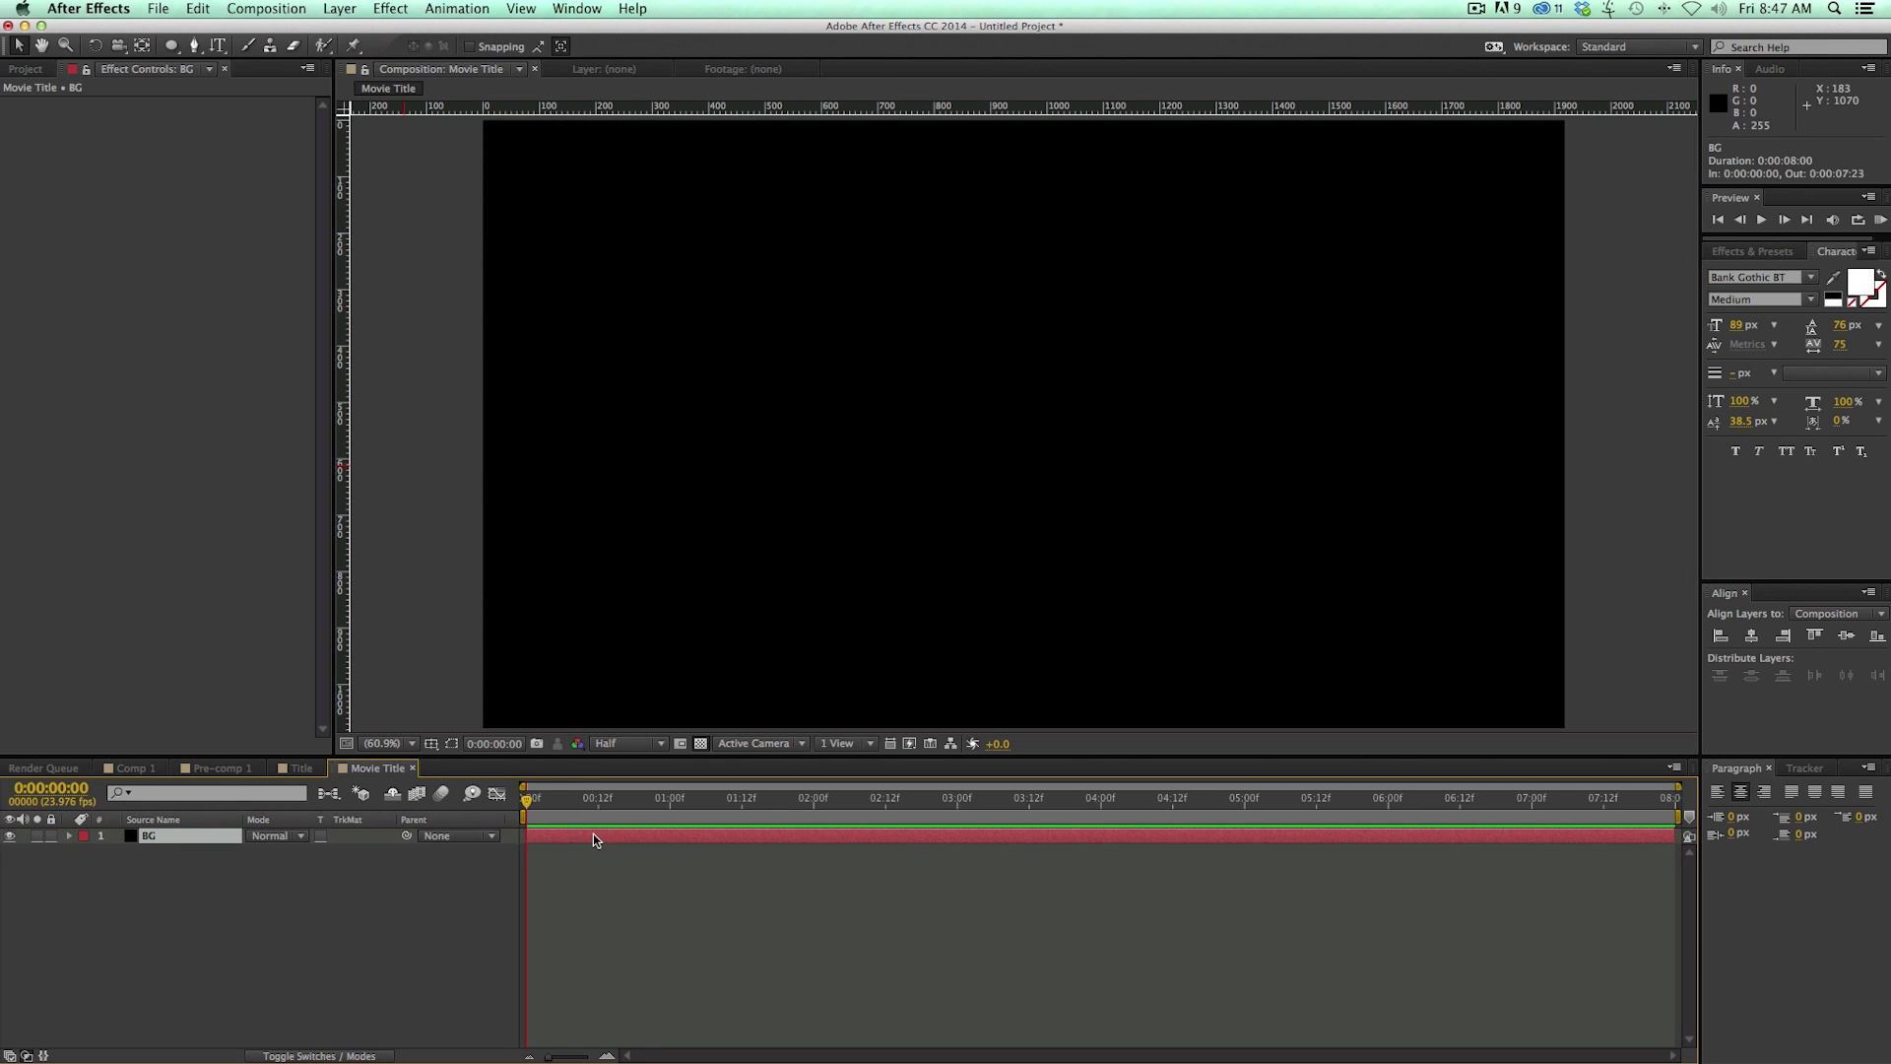
key("super+d")
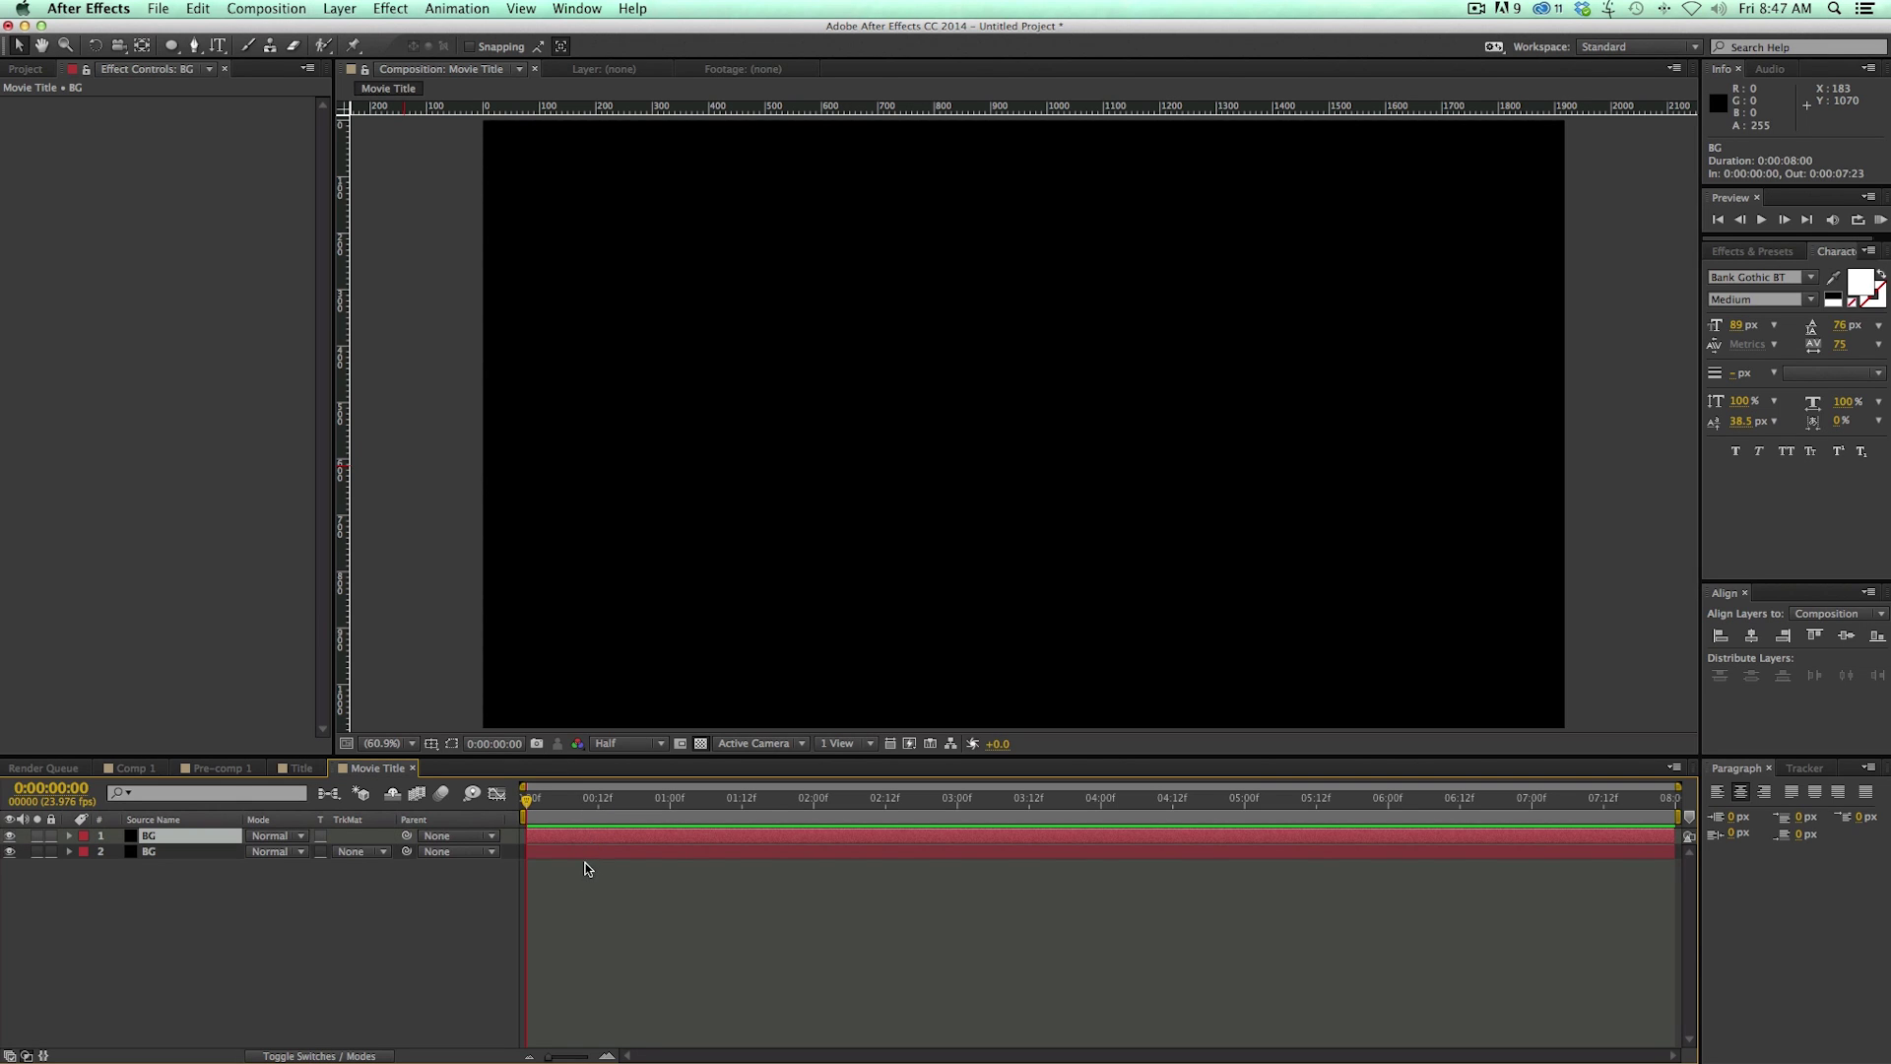
left_click(588, 868)
left_click(594, 833)
Step: Change the top solid's colour to white, making it BG 2
key("super+shift+y")
left_click_drag(1691, 430, 791, 286)
left_click(810, 578)
left_click_drag(487, 519, 289, 392)
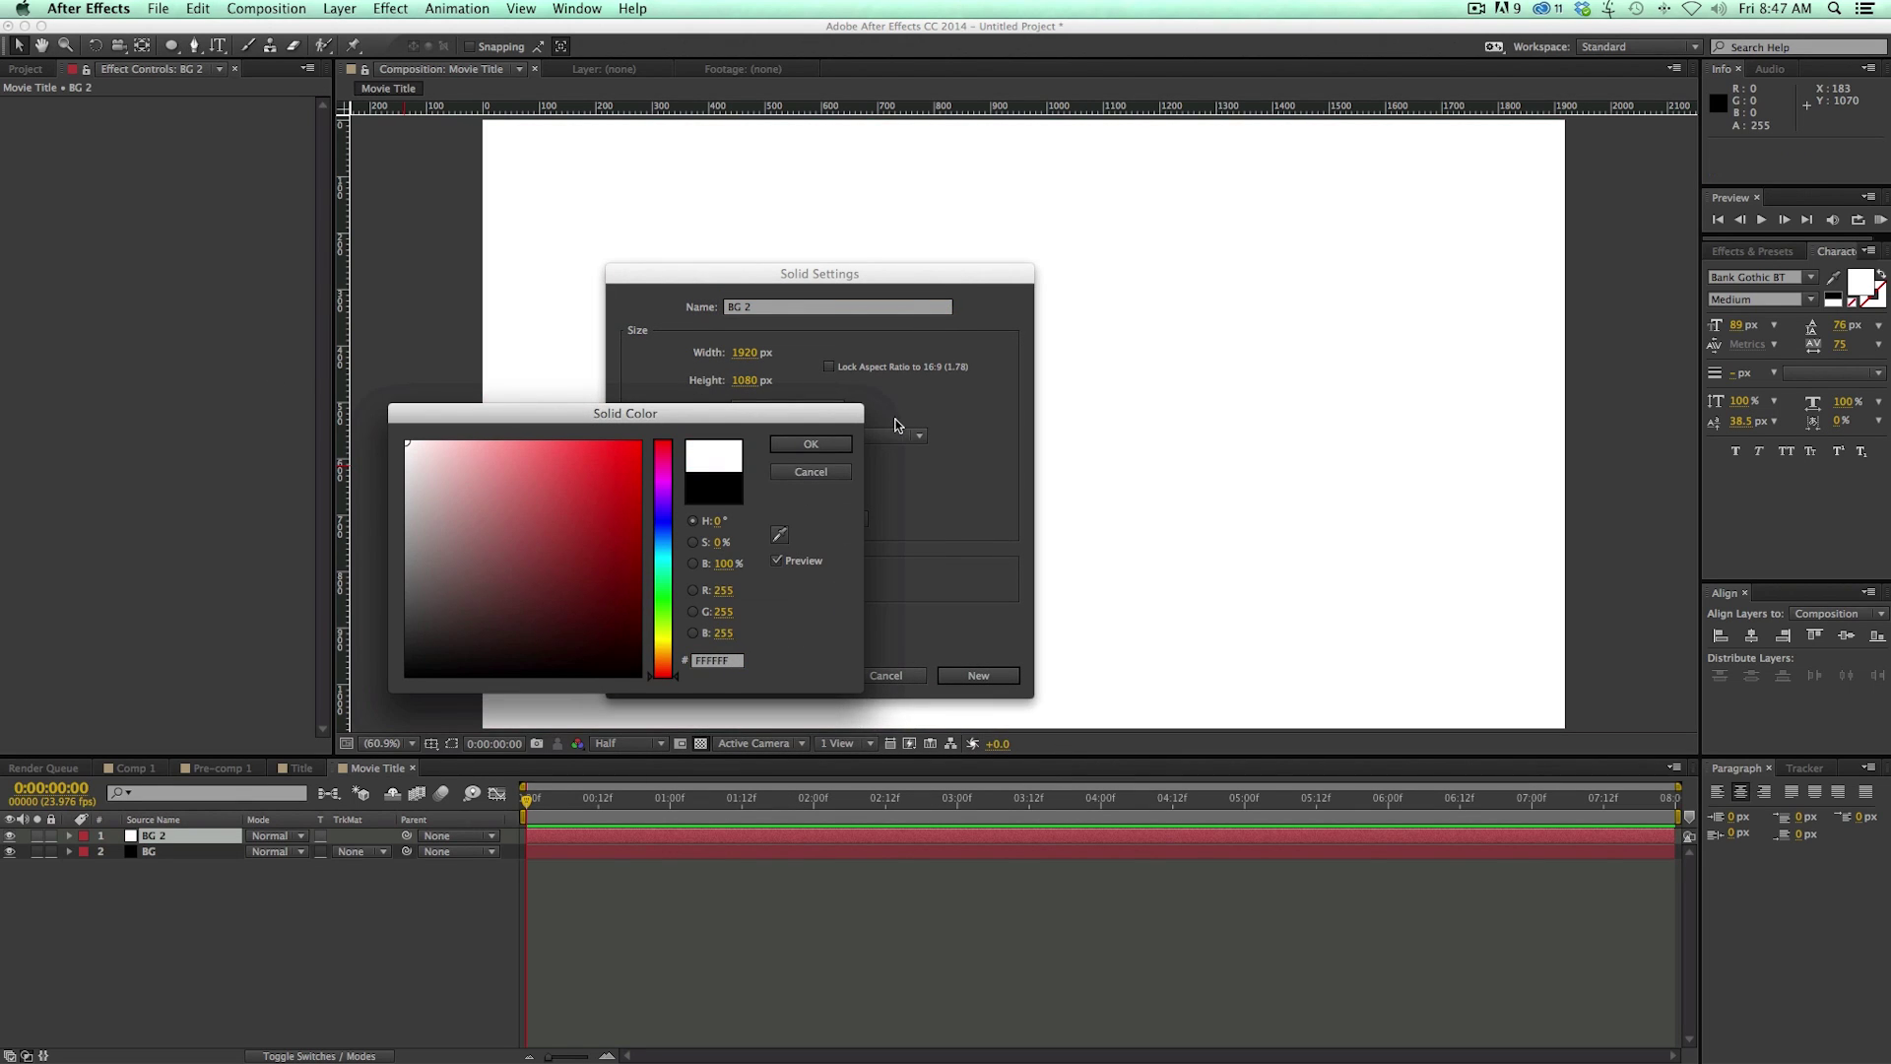
left_click(832, 444)
left_click(976, 674)
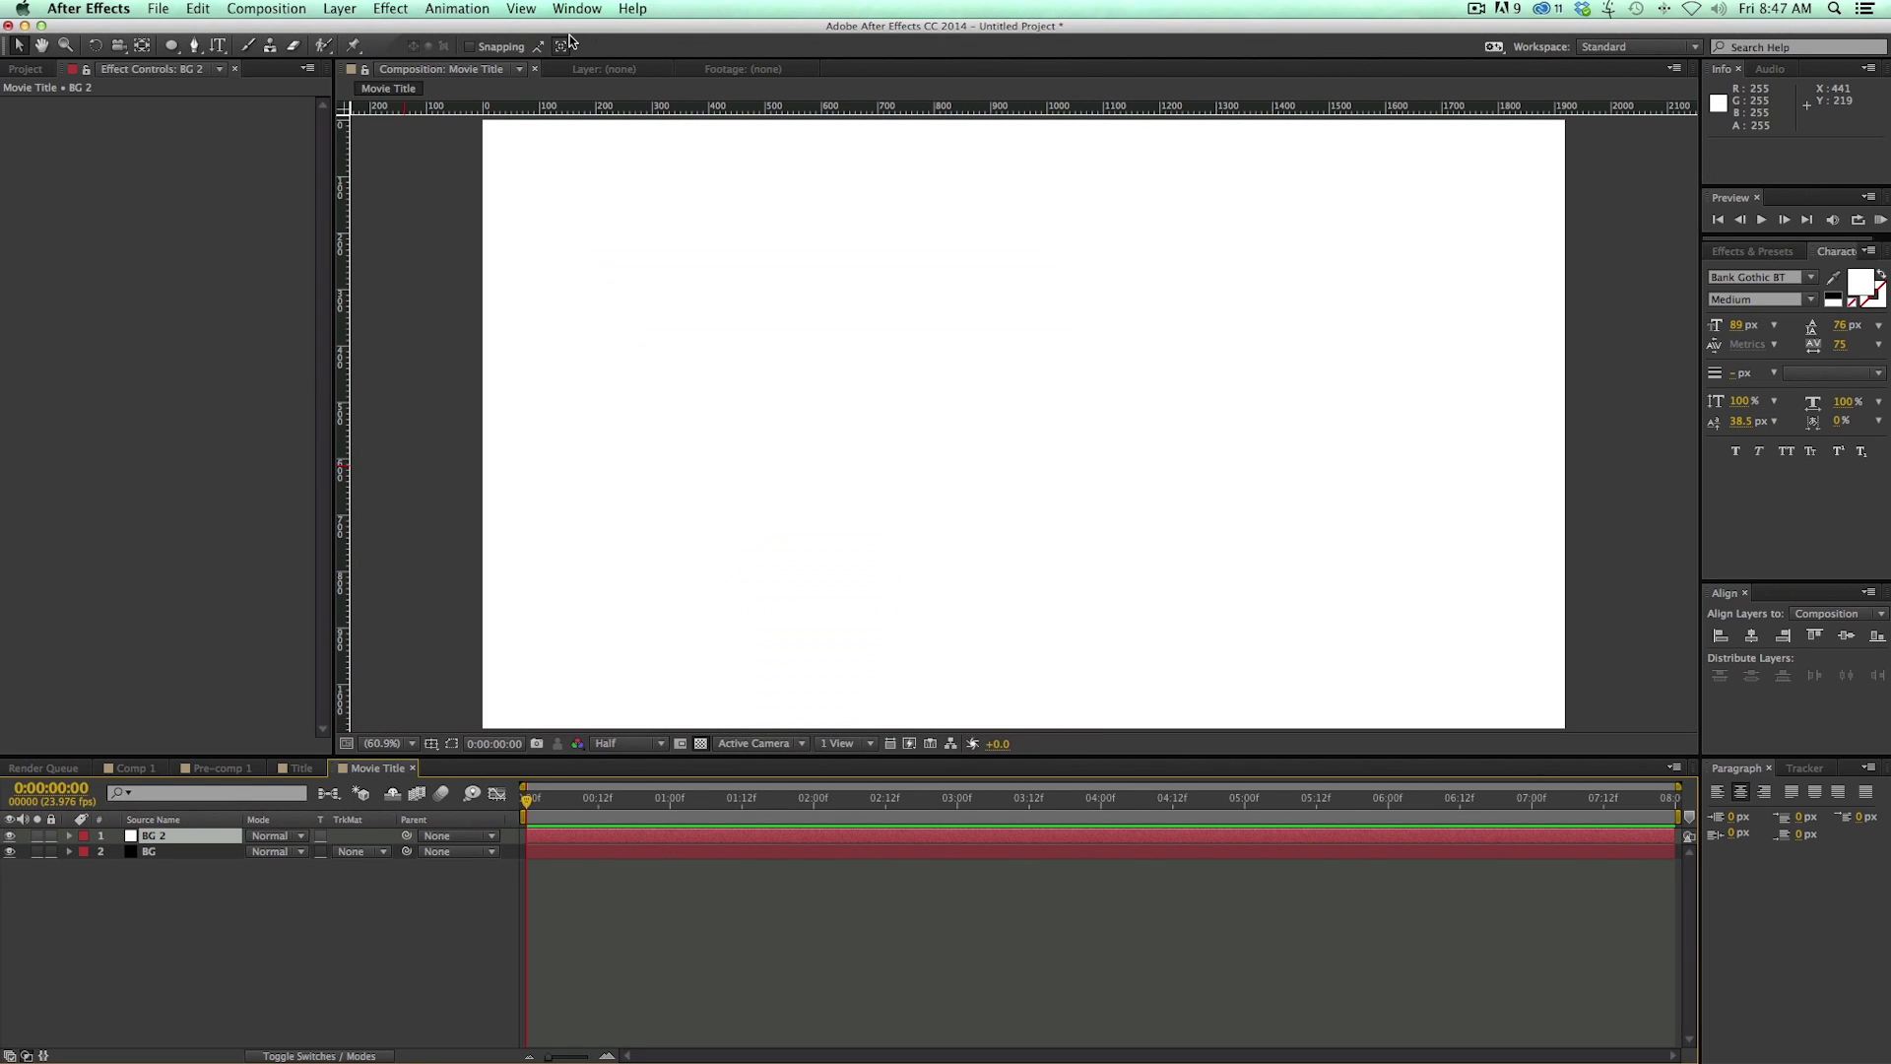
left_click(1749, 252)
Step: Apply CC Star Burst to the BG 2 layer and preview the star field
left_click(1773, 272)
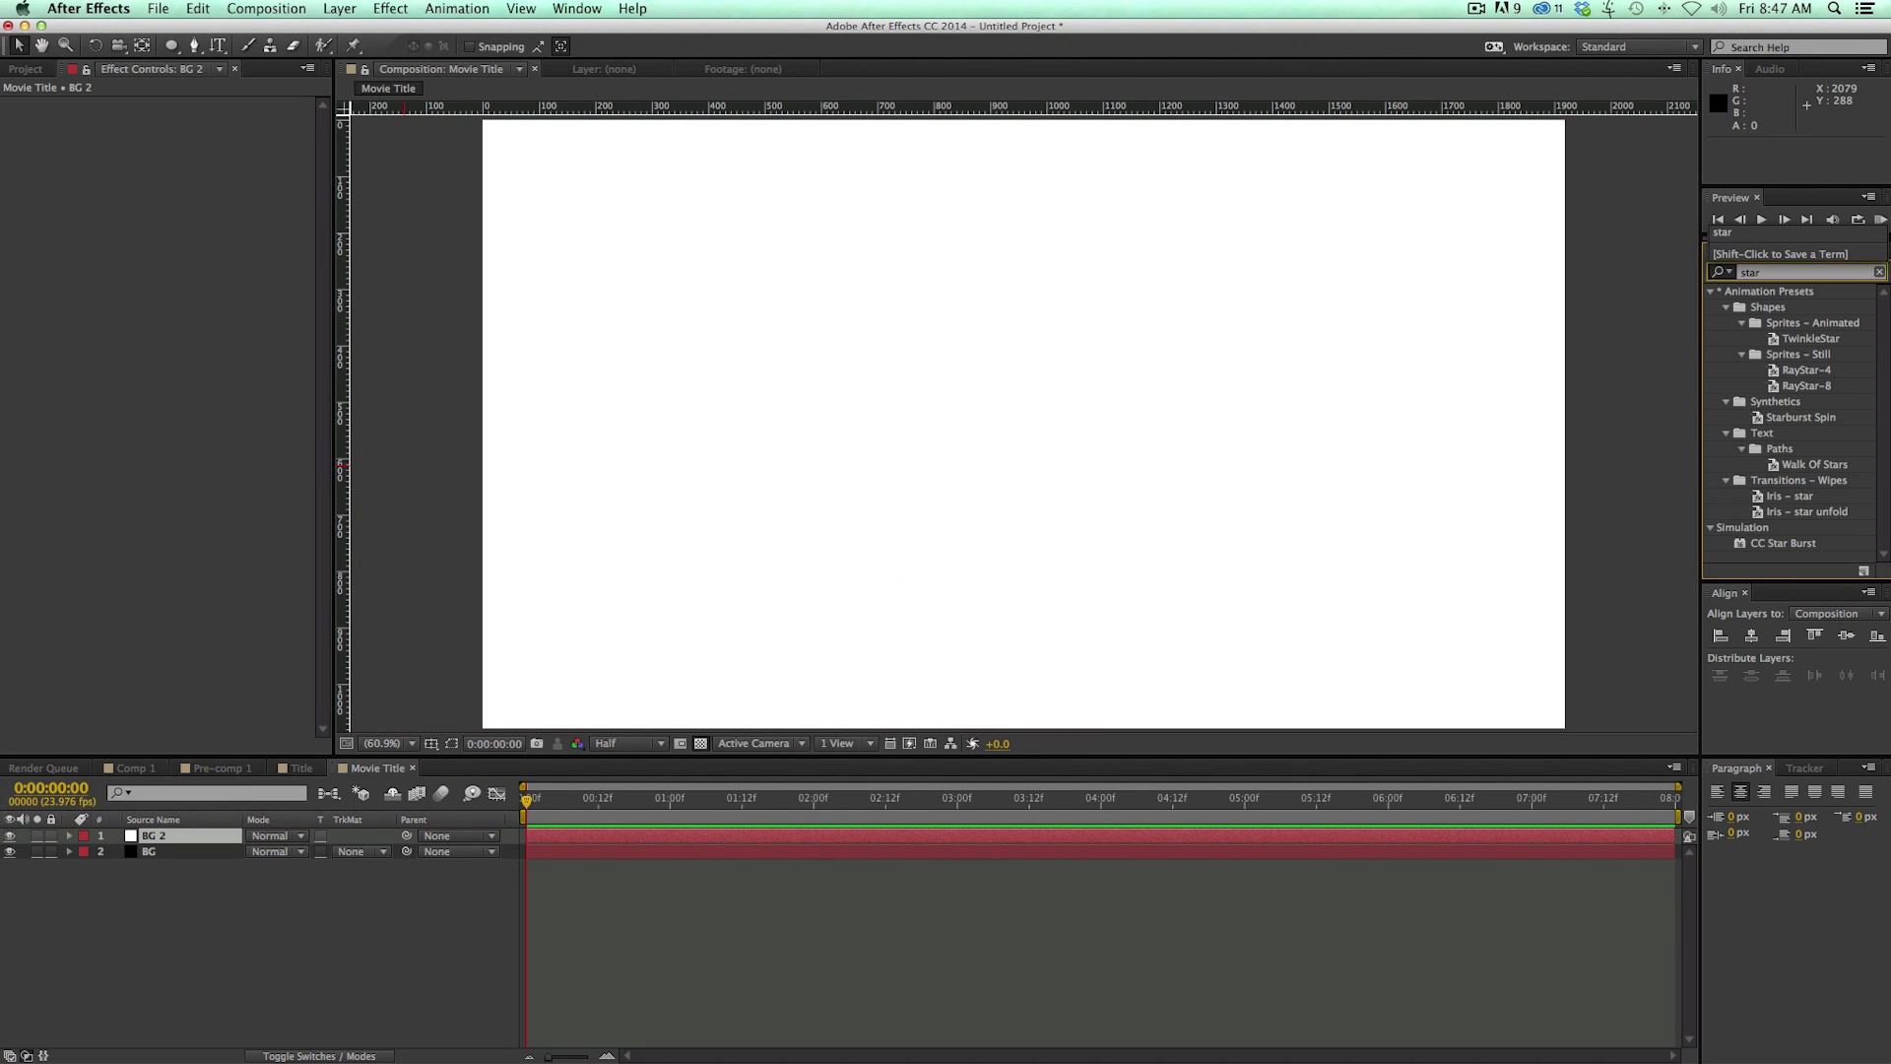
key("Escape")
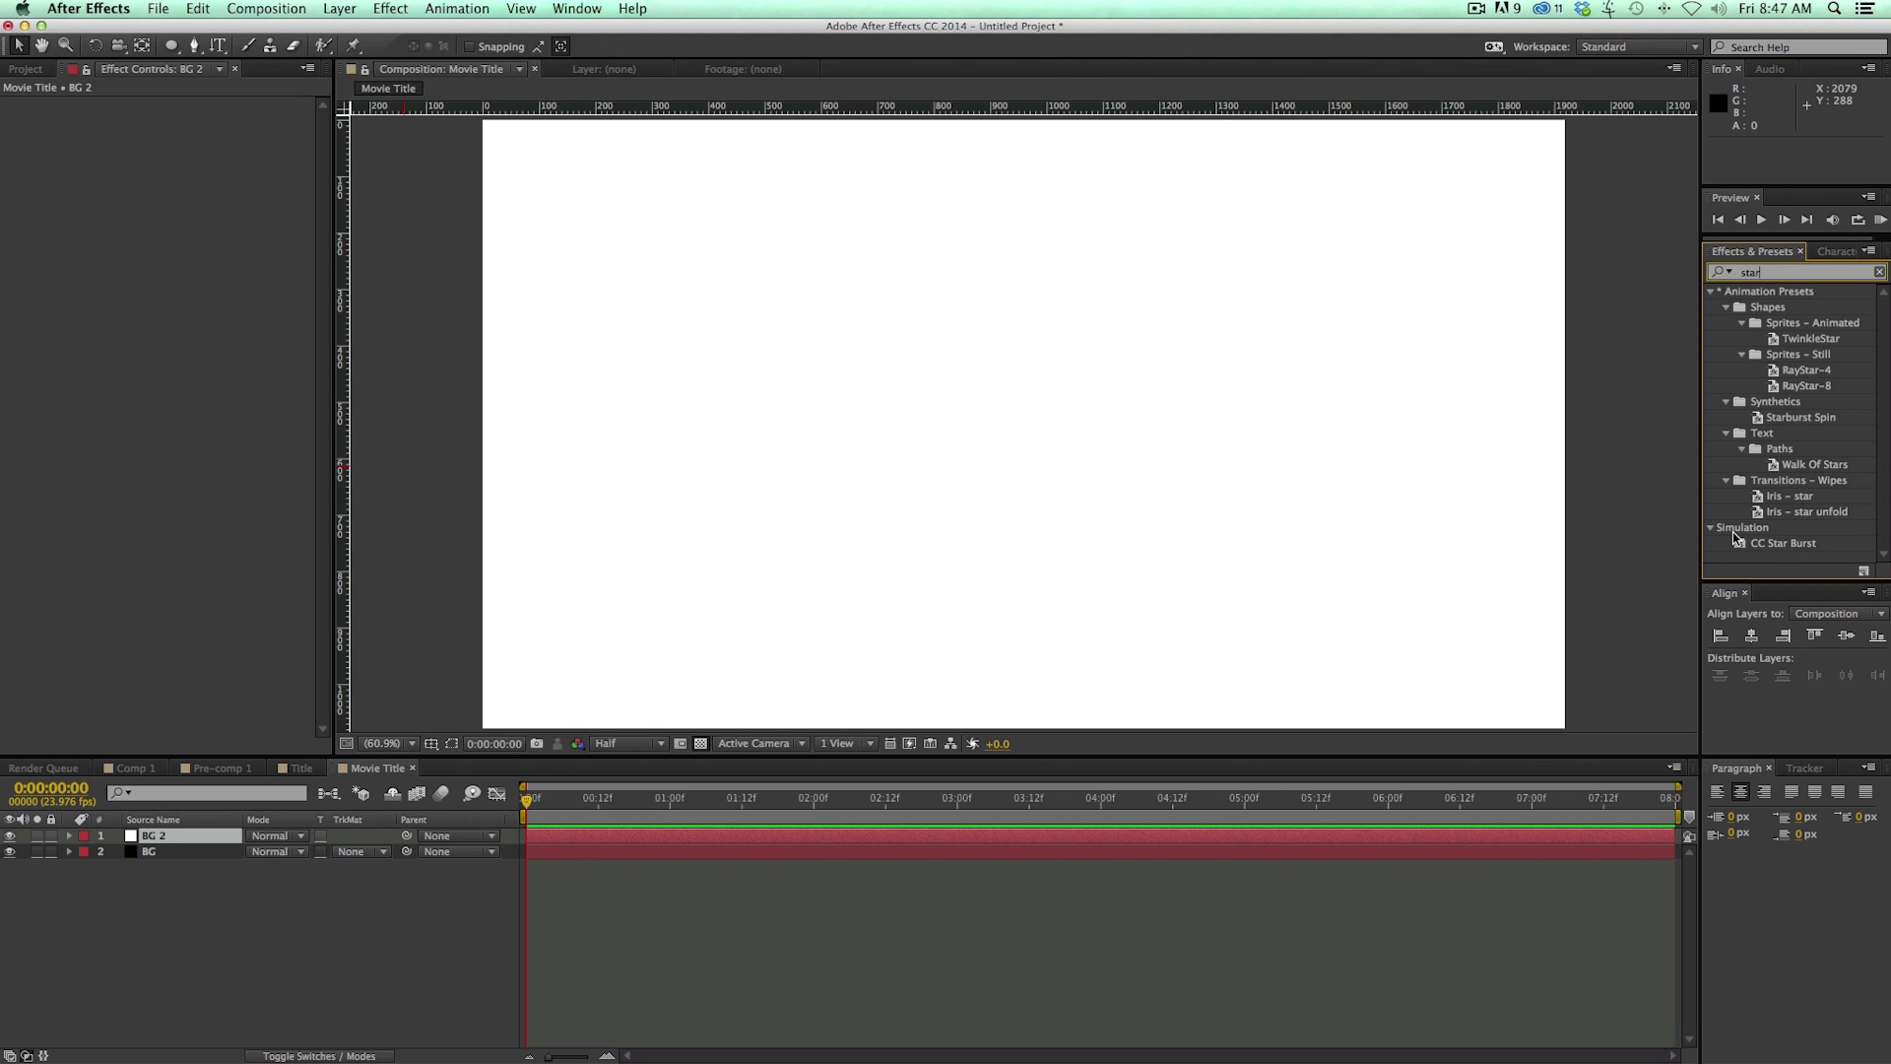
left_click_drag(1779, 543, 687, 838)
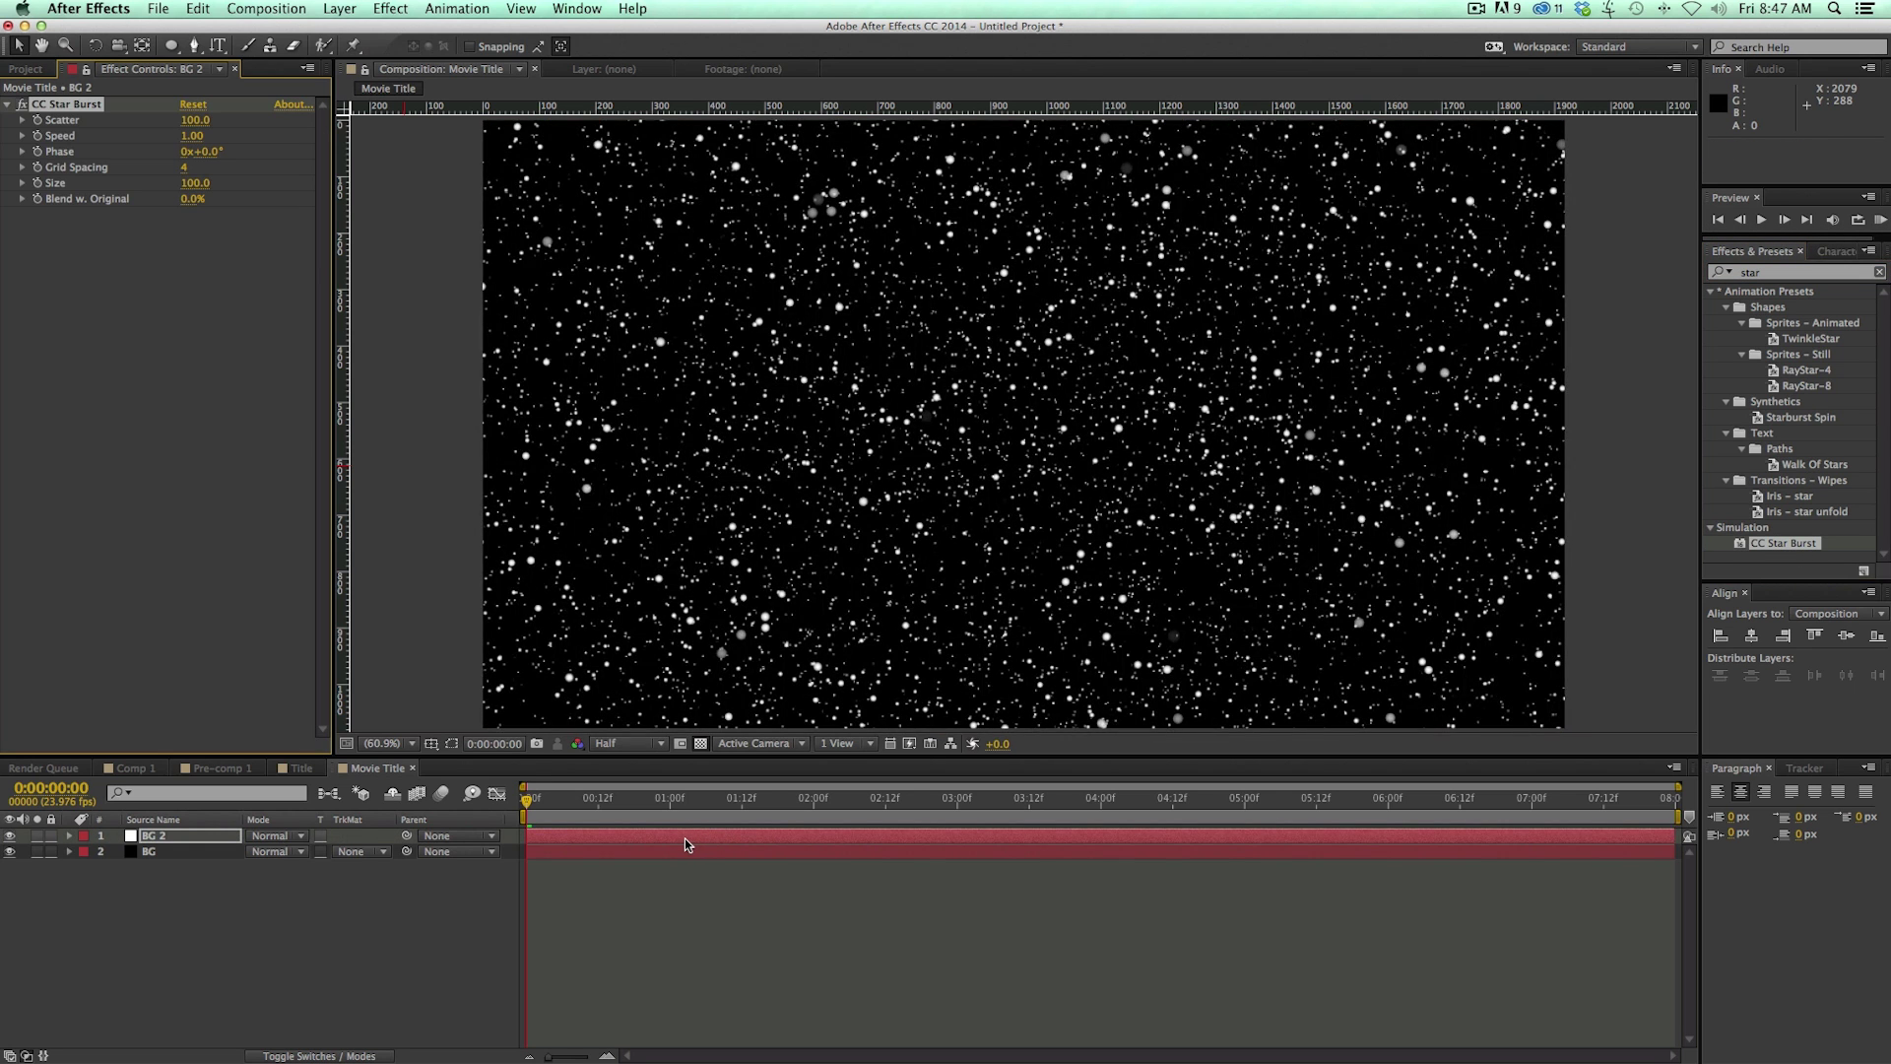
key("space")
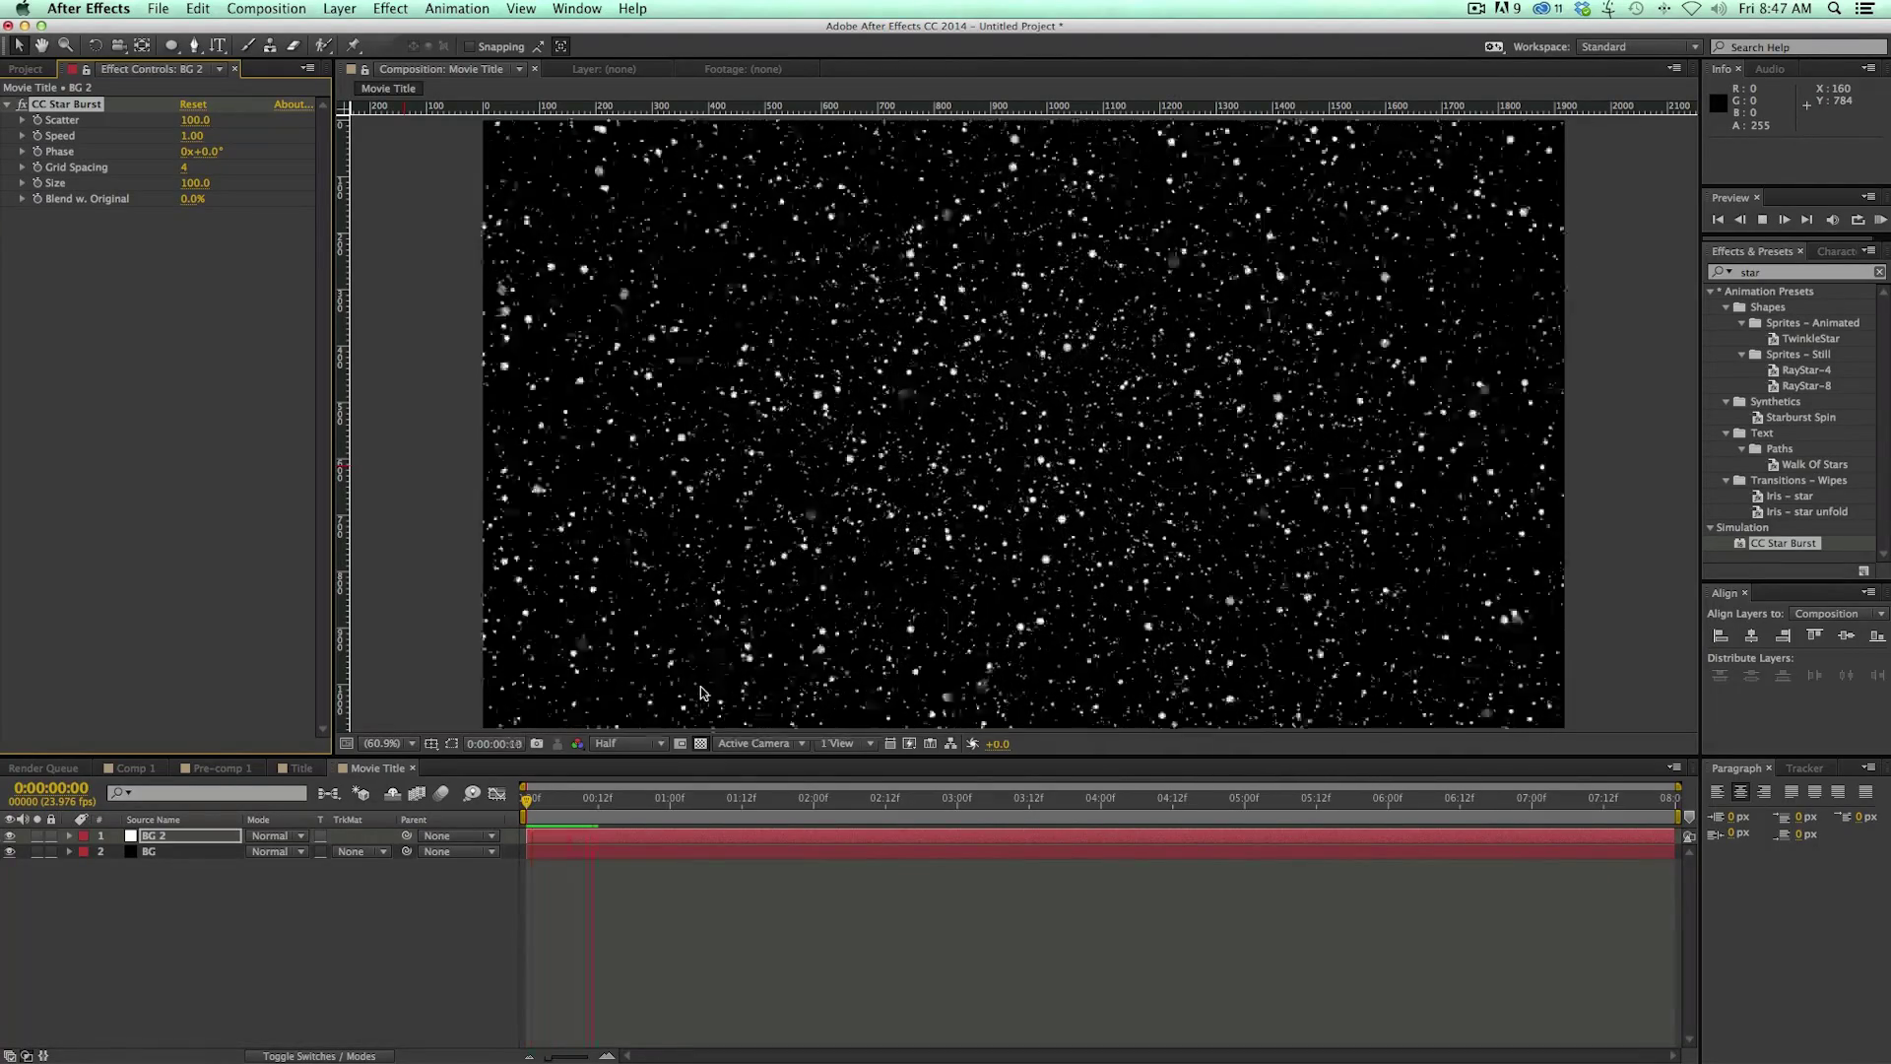
key("space")
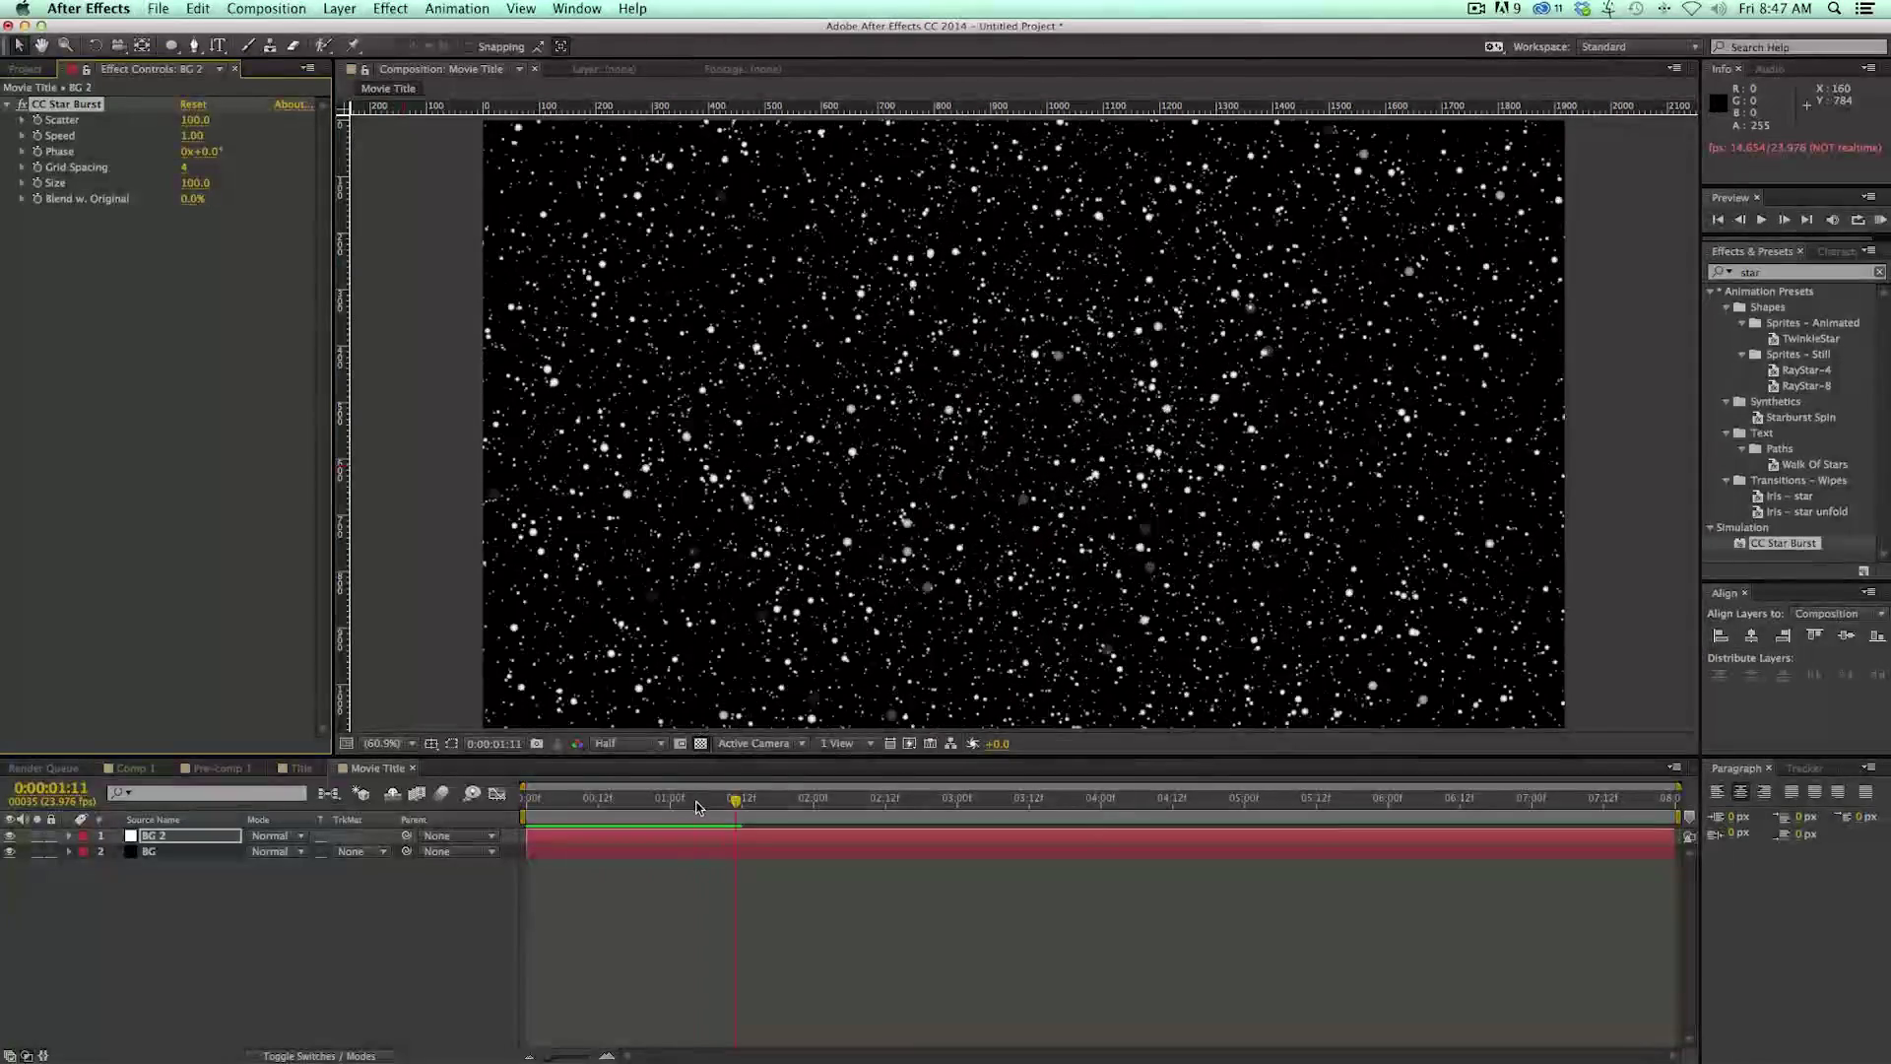
key("Home")
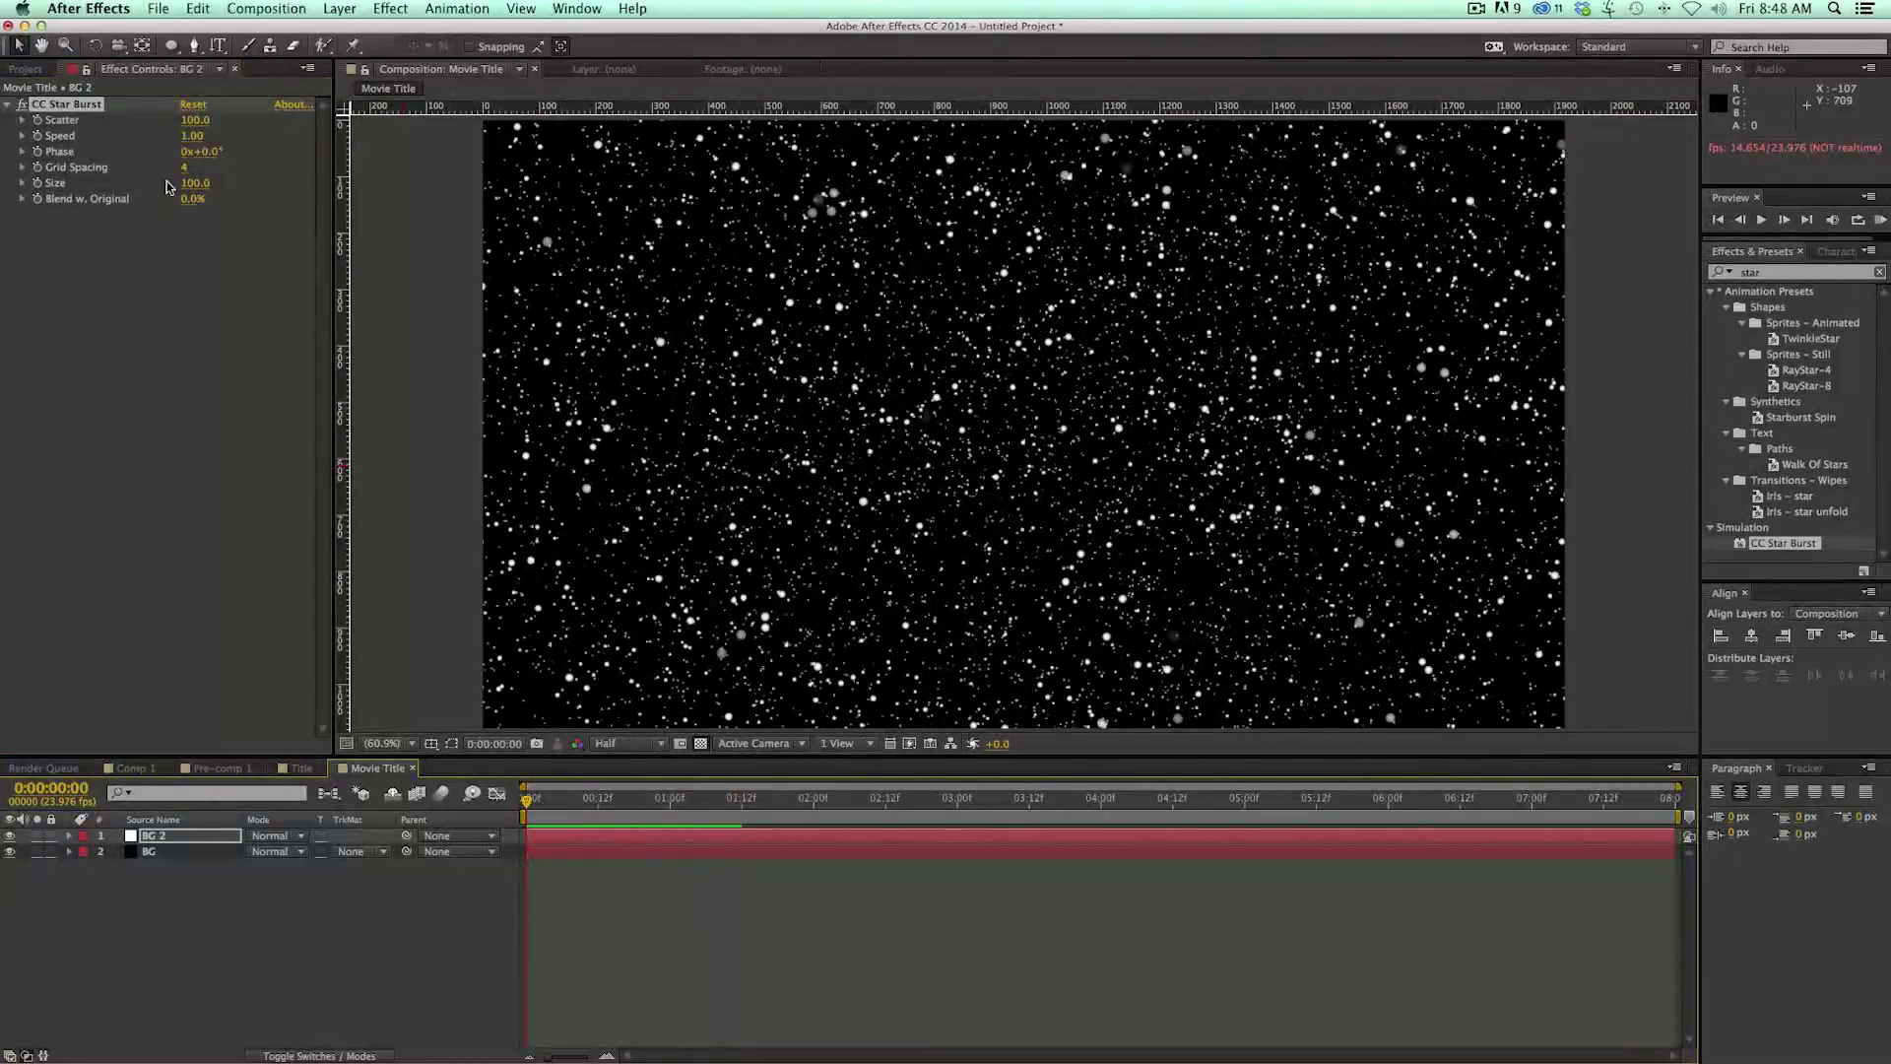
Step: Set CC Star Burst Grid Spacing to 1 and enlarge the star Size
left_click_drag(184, 167, 160, 168)
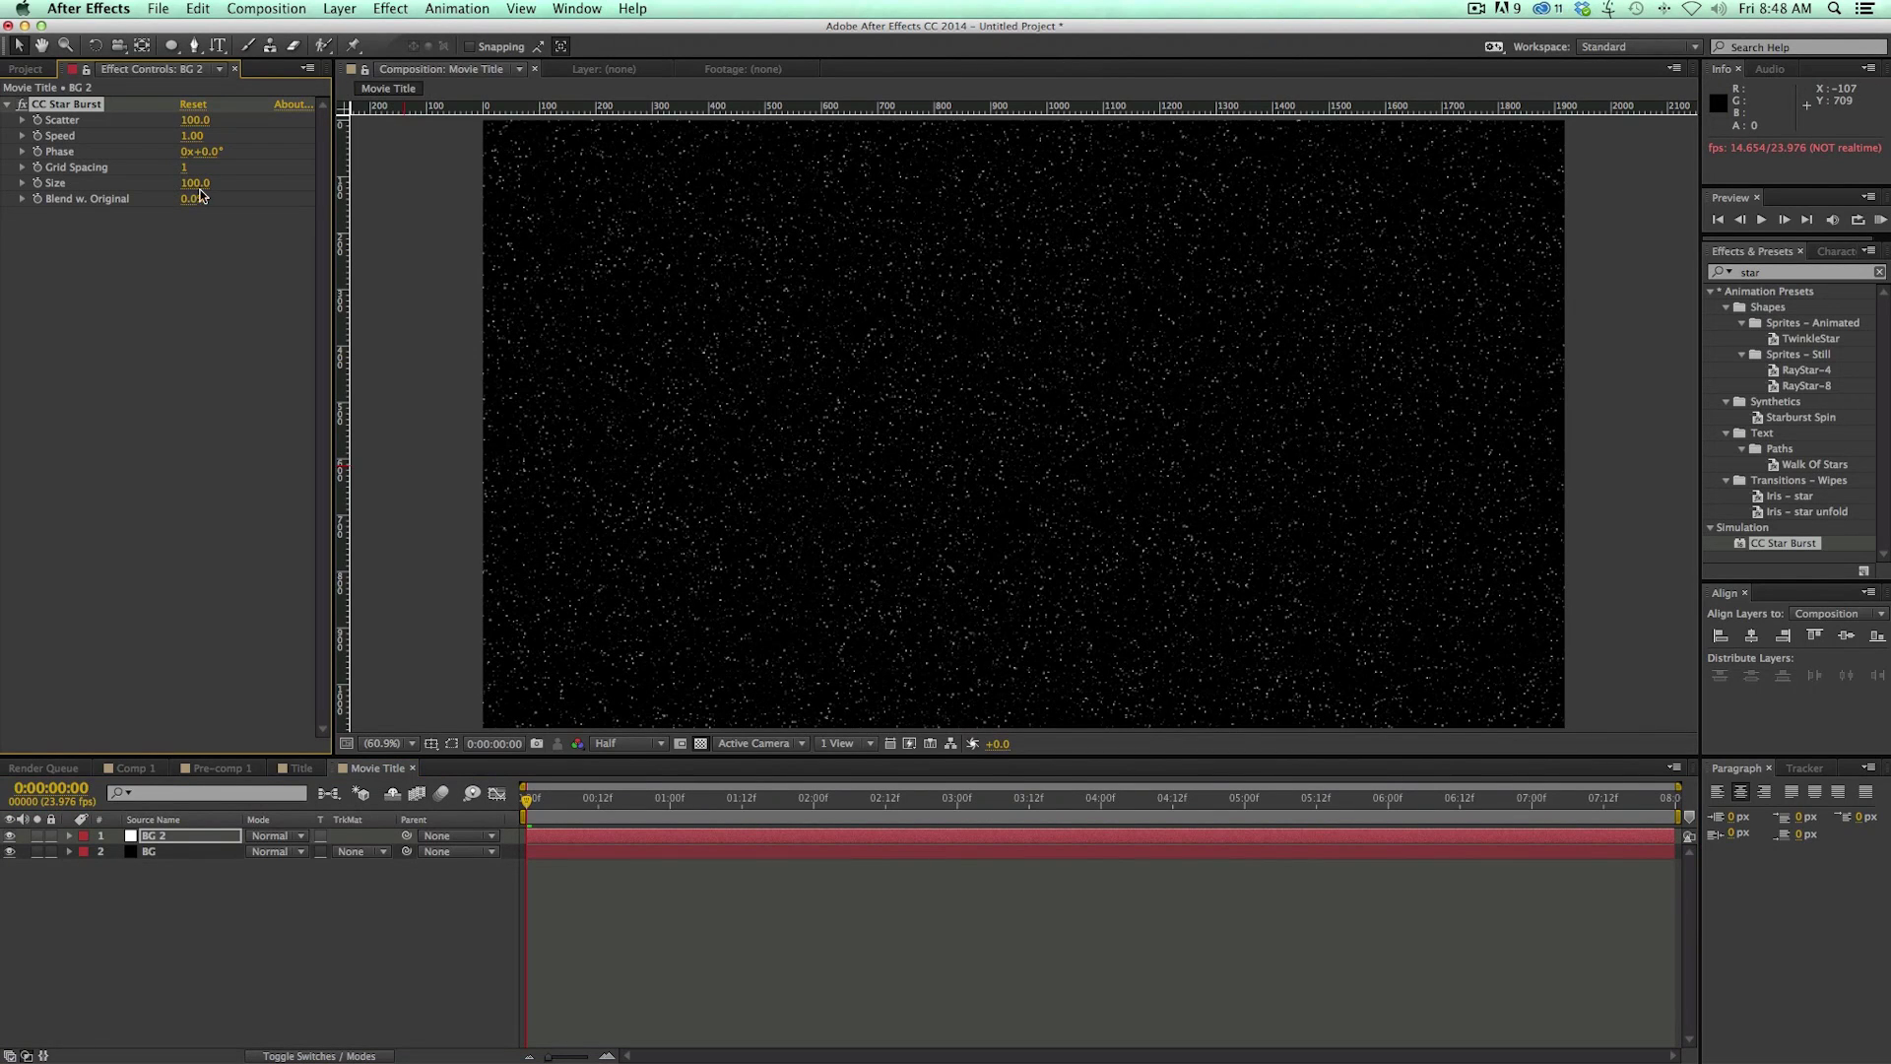
left_click(190, 186)
type("50")
key("Return")
left_click(187, 185)
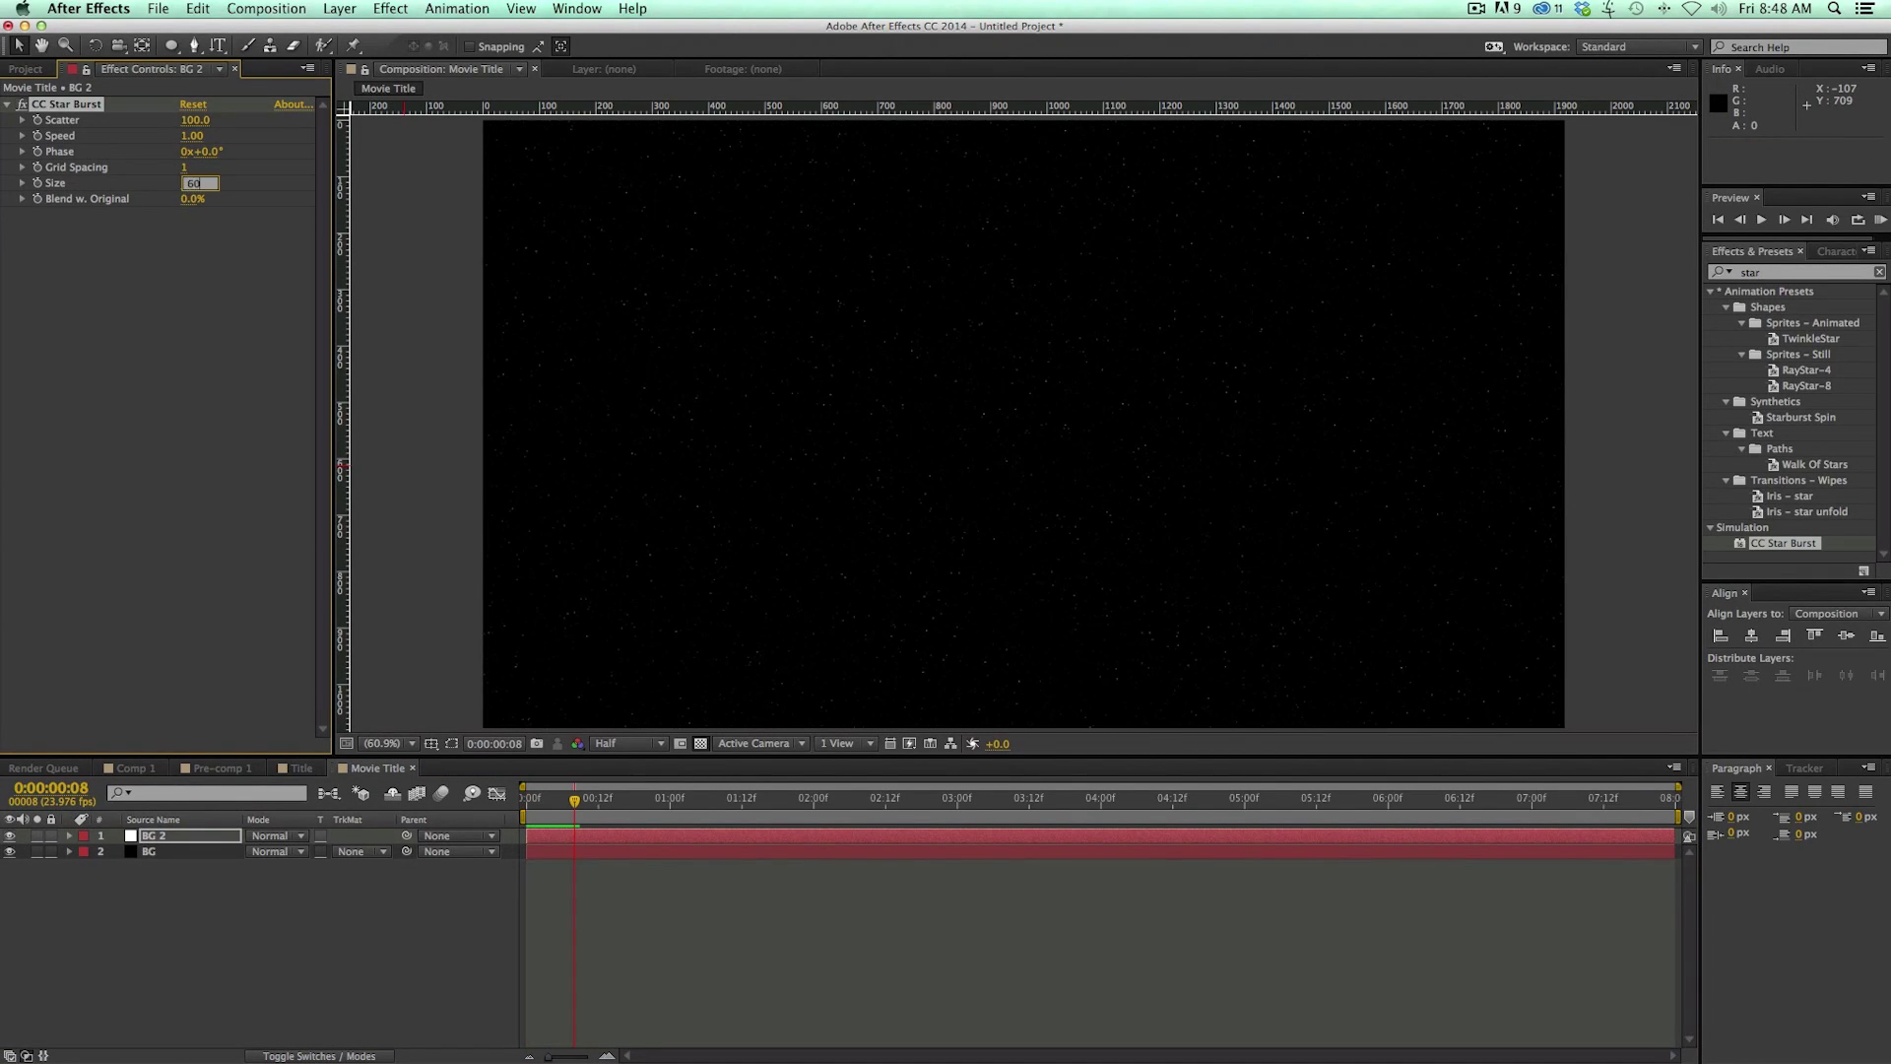
key("Return")
Step: Slow the stars to Speed 0.01 and raise Scatter to 230
left_click(195, 137)
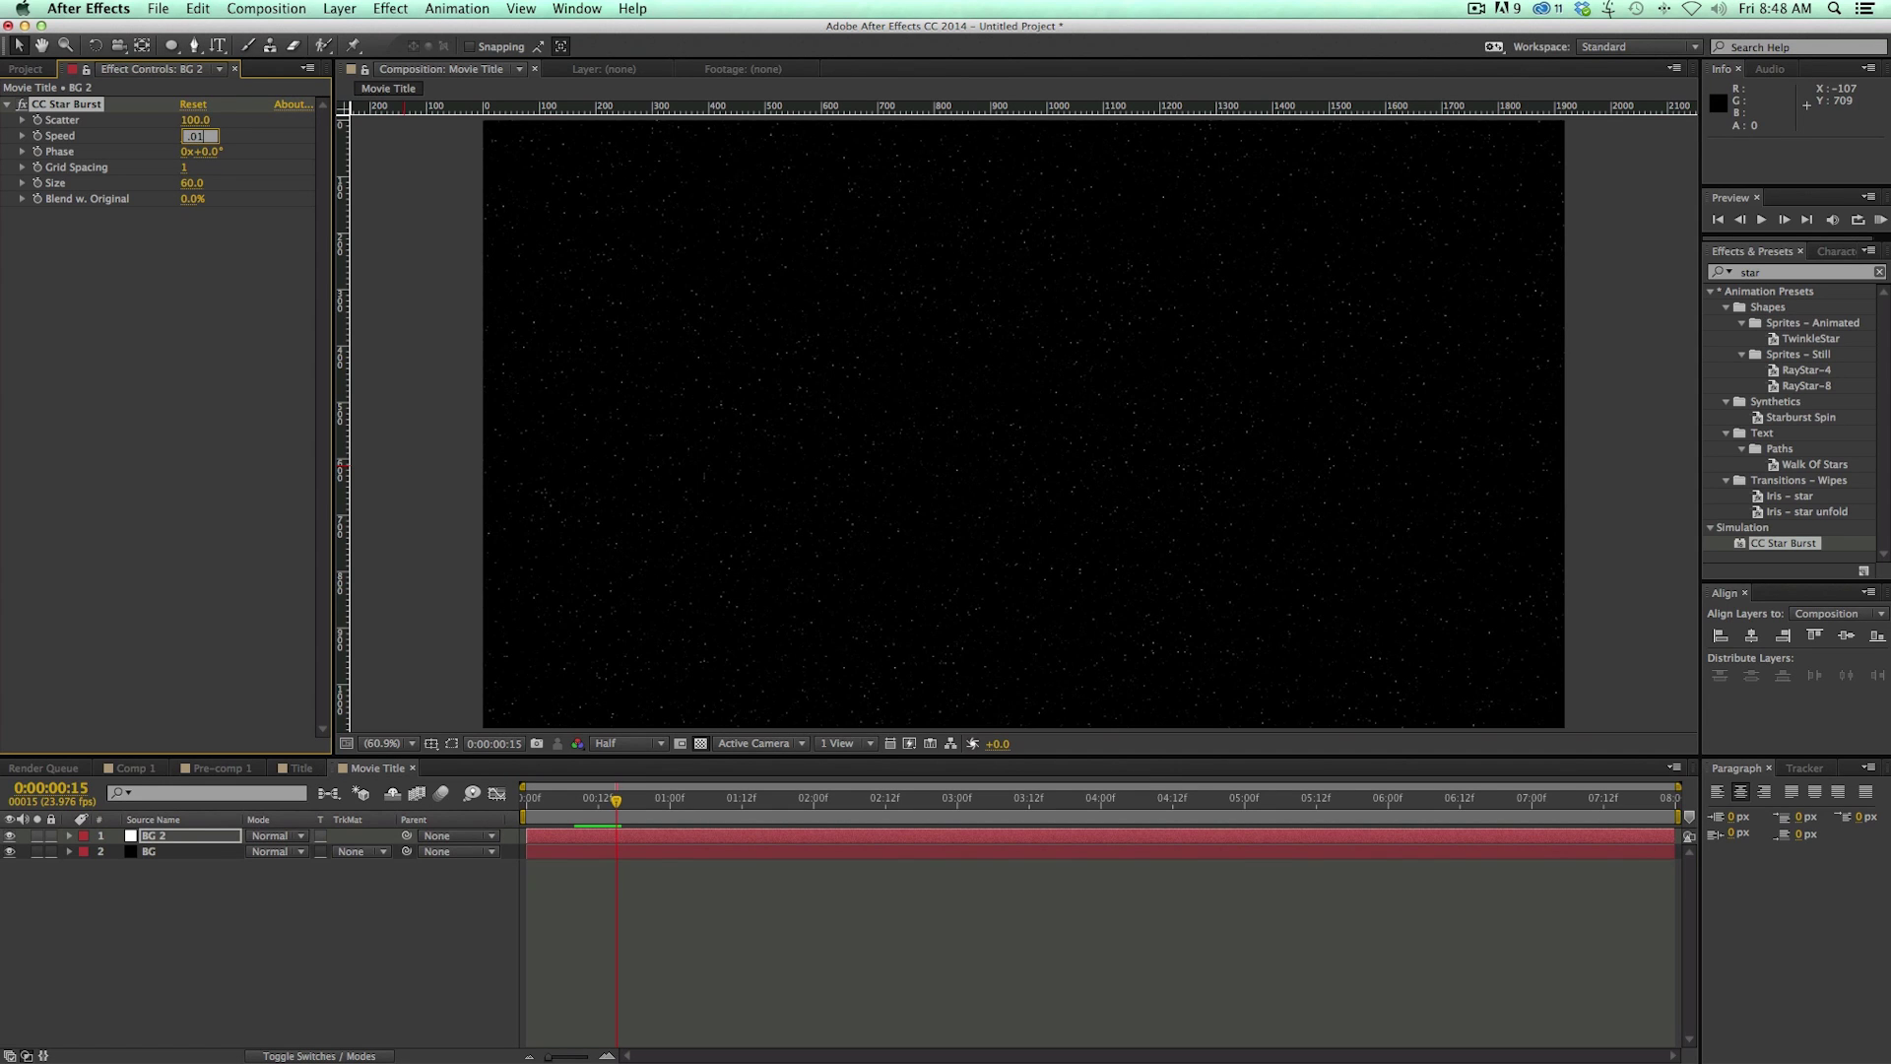
type(".01")
key("Return")
key("space")
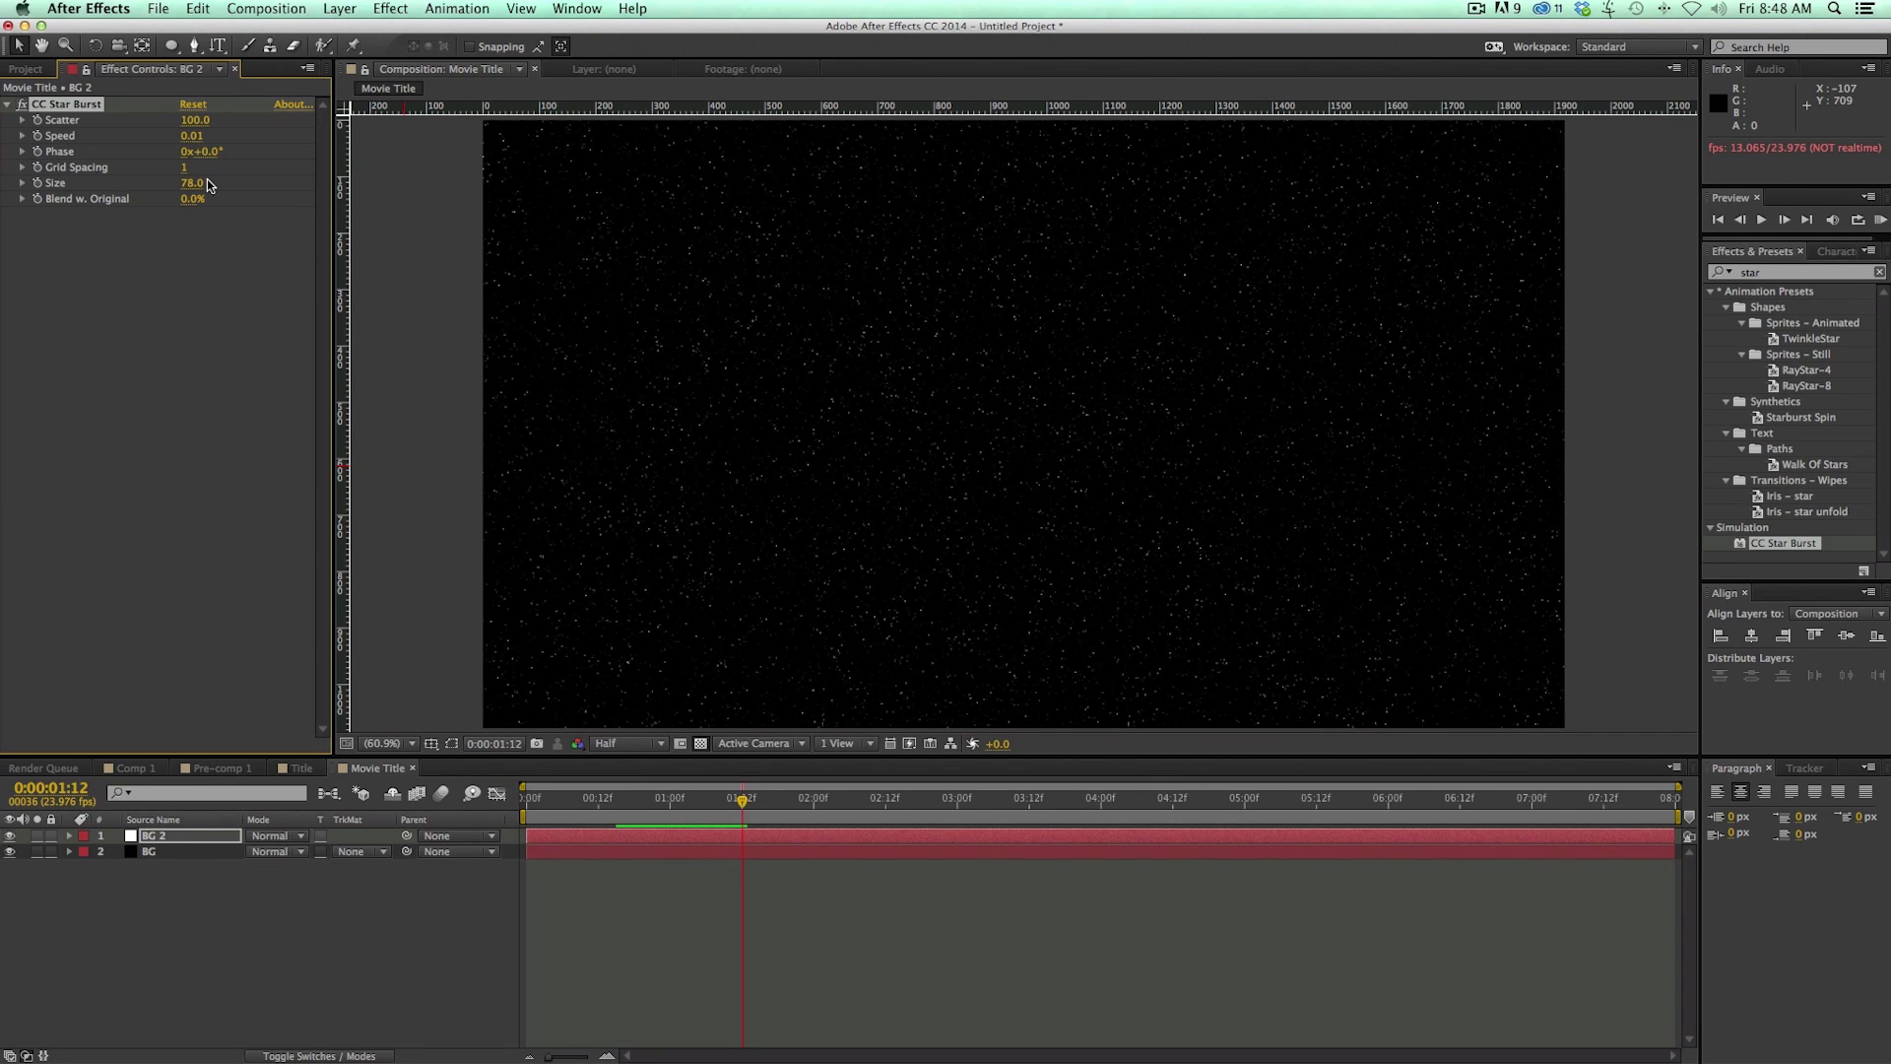
left_click_drag(207, 184, 251, 135)
key("space")
Step: Change the star Speed to 0.02 and preview the star field from the start
left_click(197, 137)
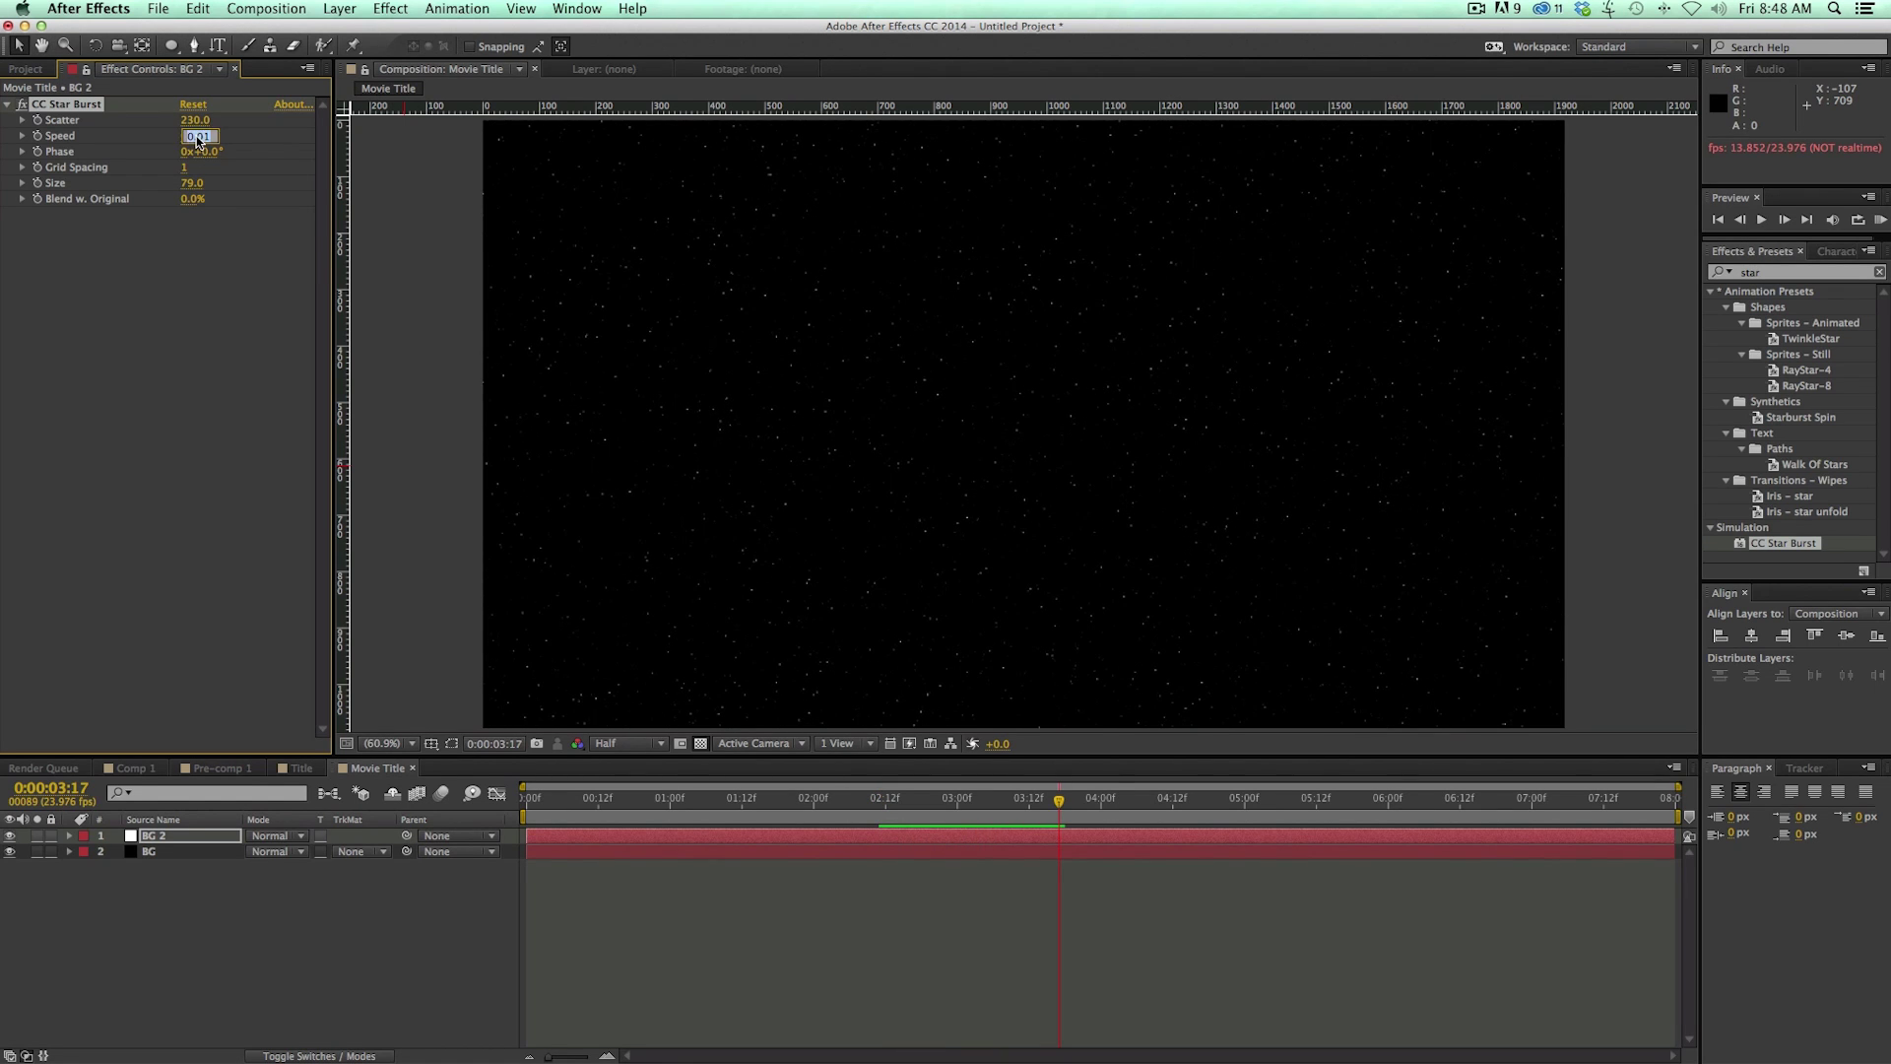
type("0.02")
key("Return")
key("space")
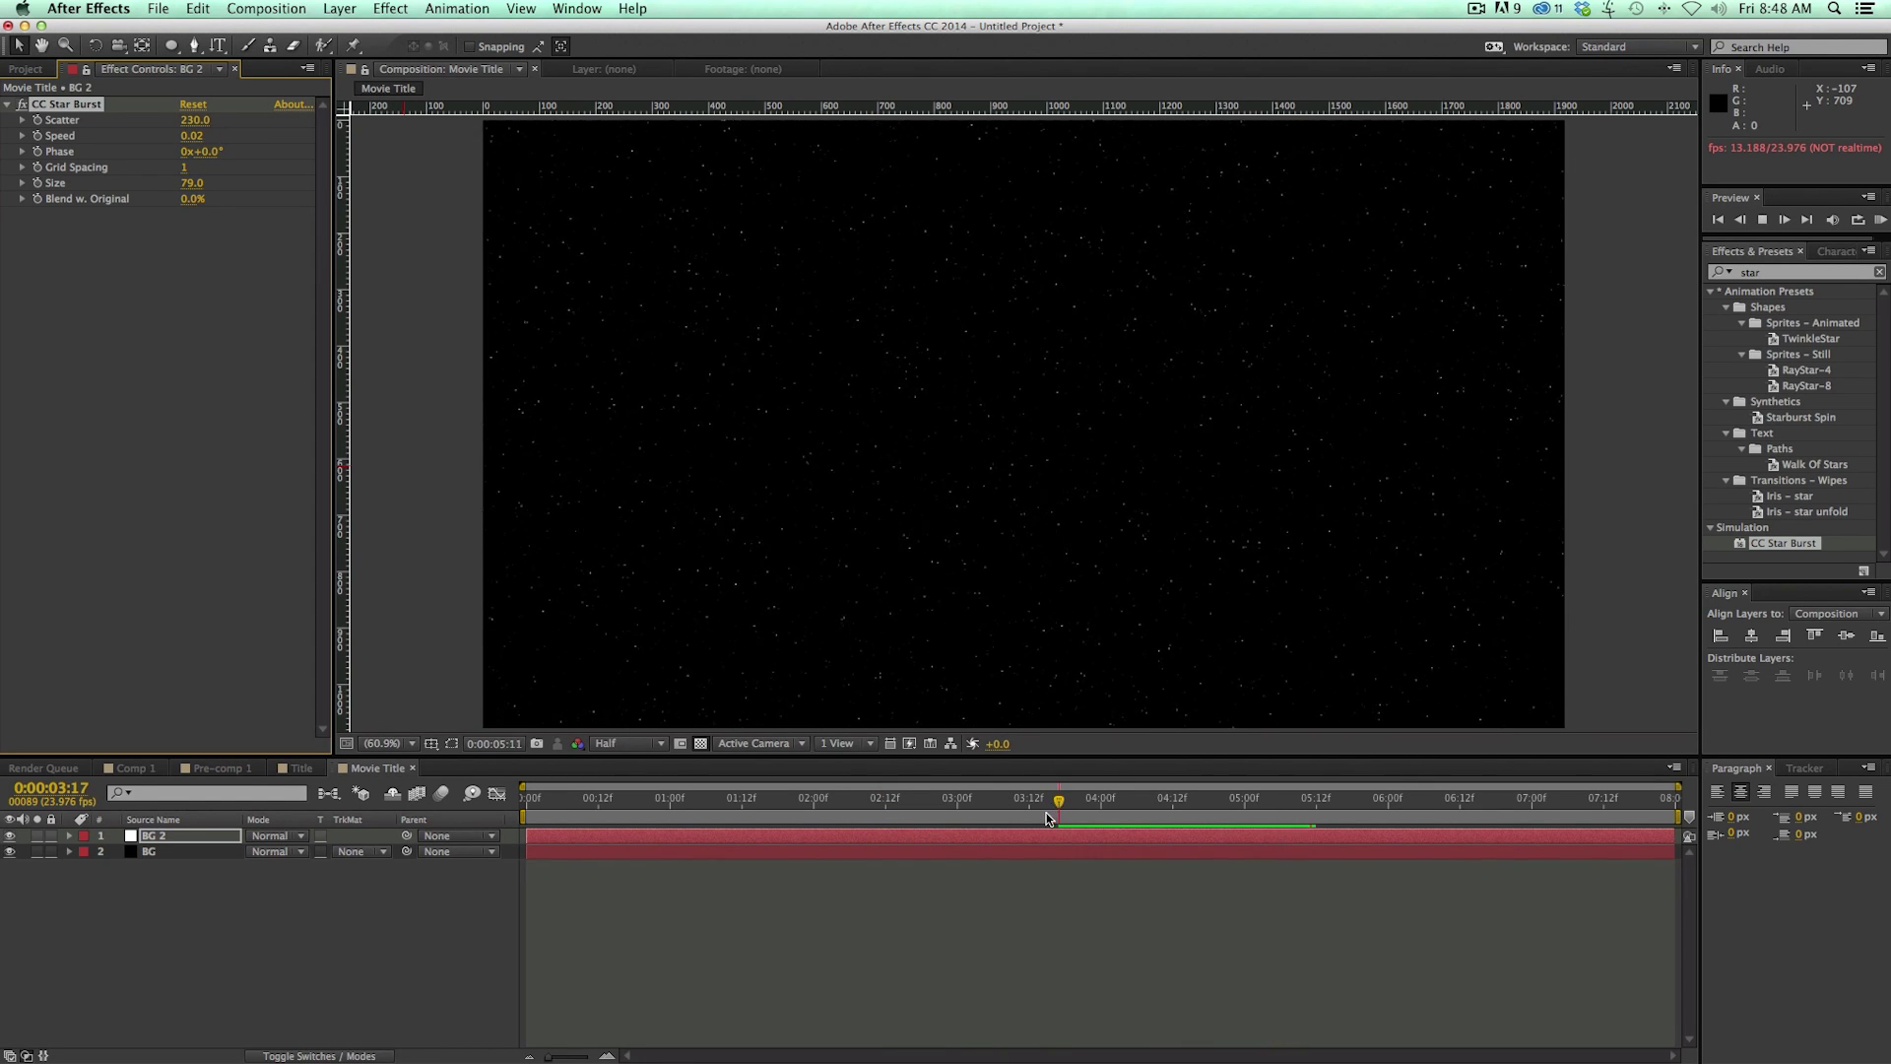
key("Home")
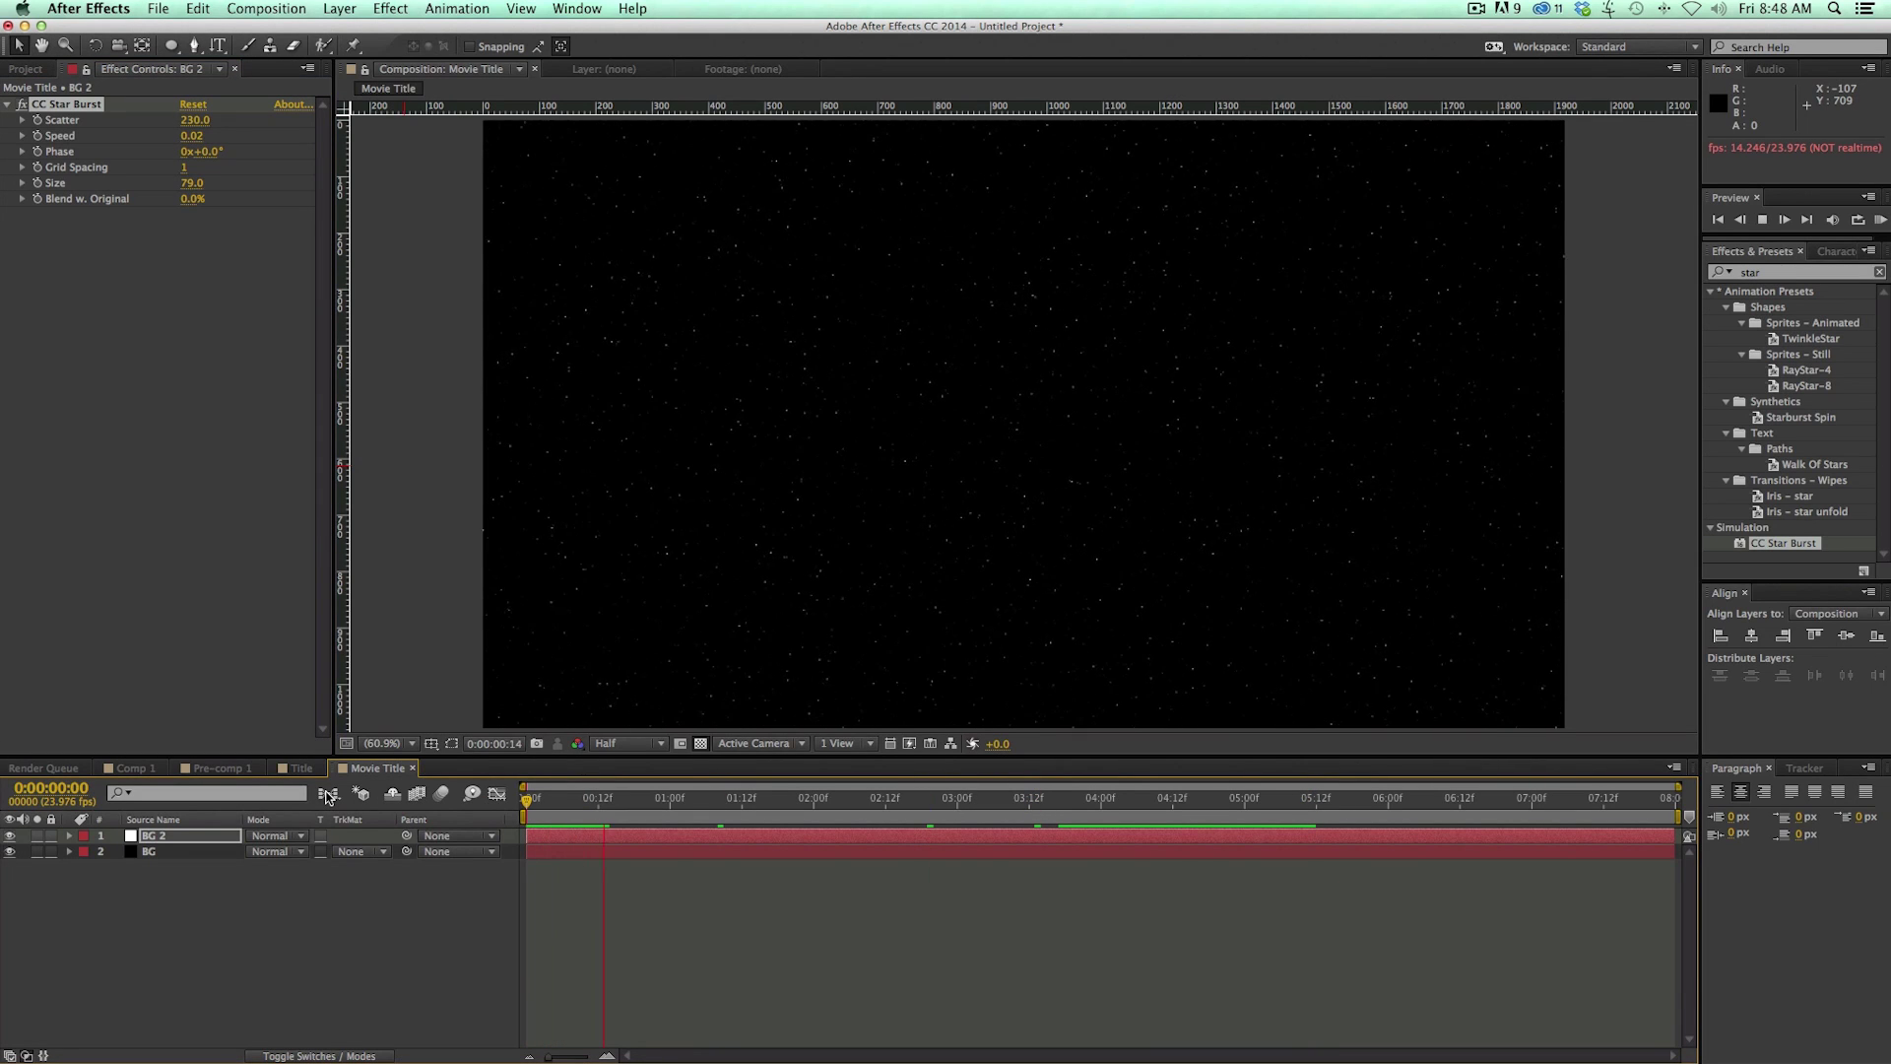
key("space")
key("Home")
key("space")
Step: Pre-compose the BG and BG 2 layers into STAR BG and preview it
left_click(646, 852)
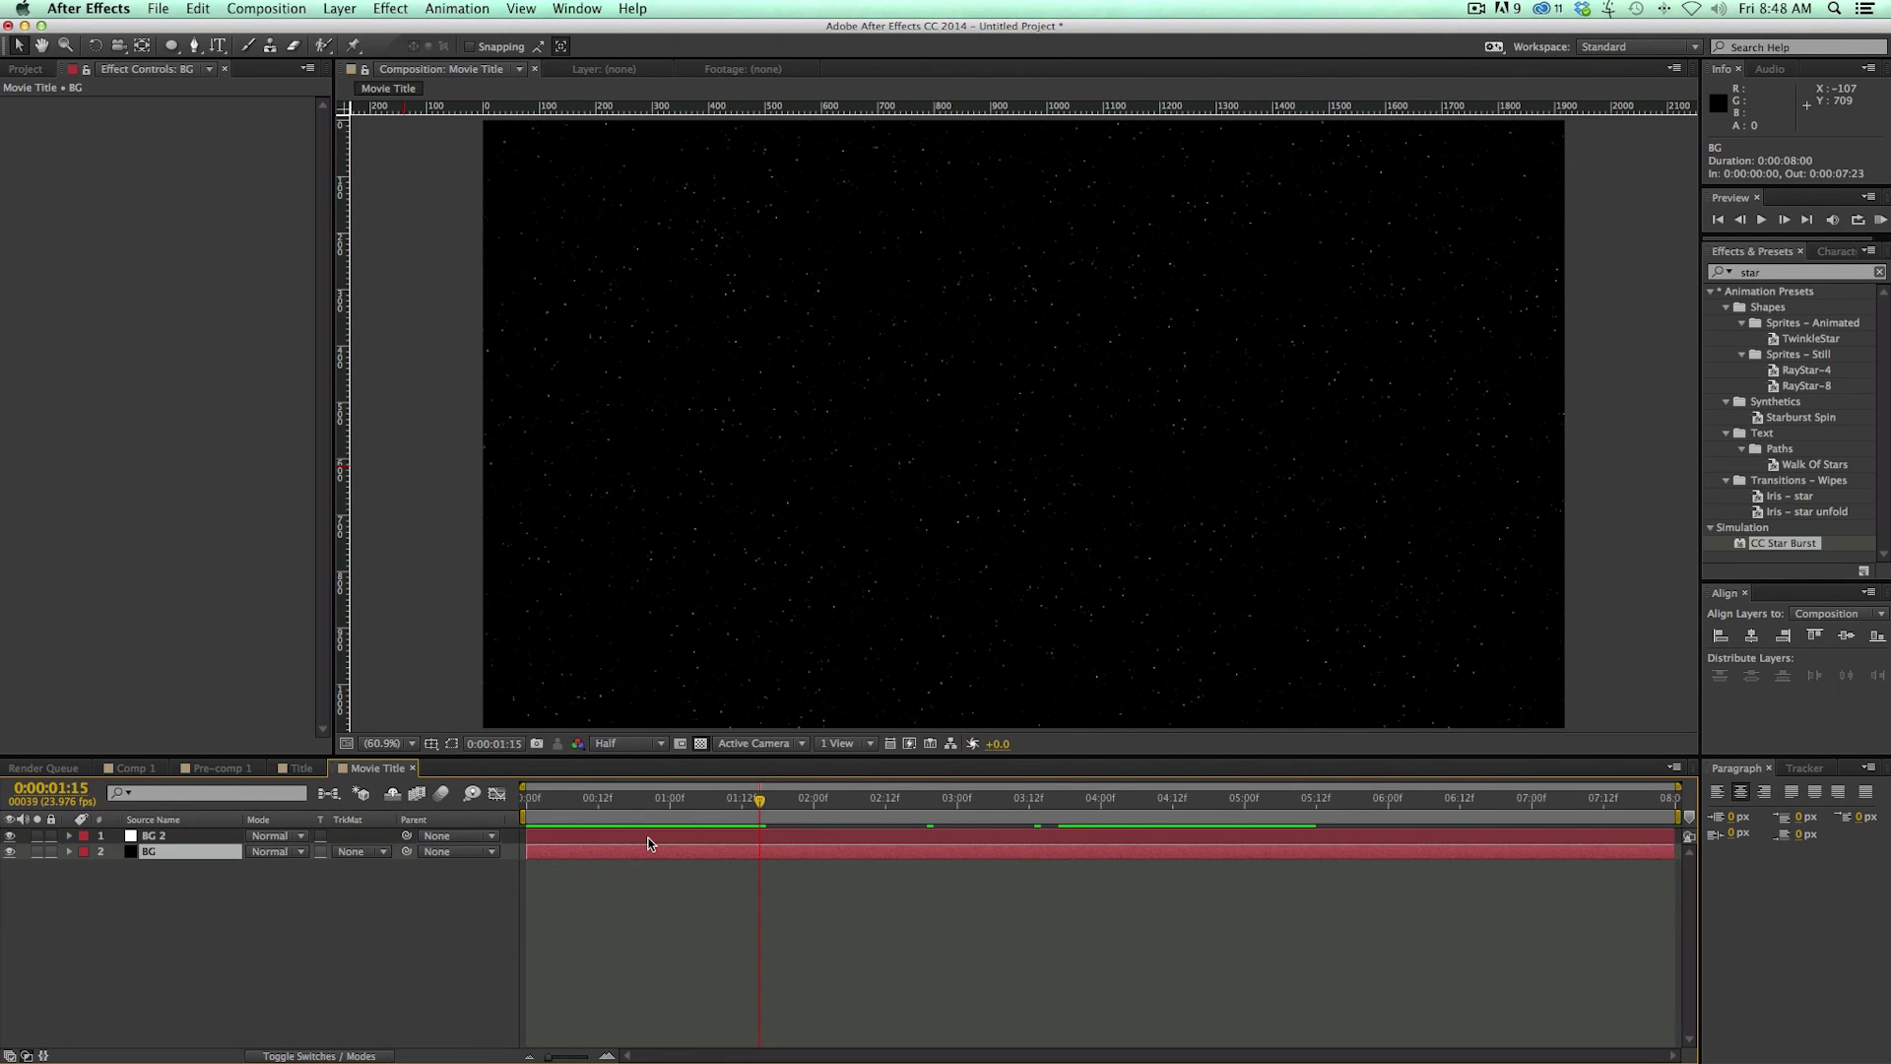
left_click(648, 839, "shift")
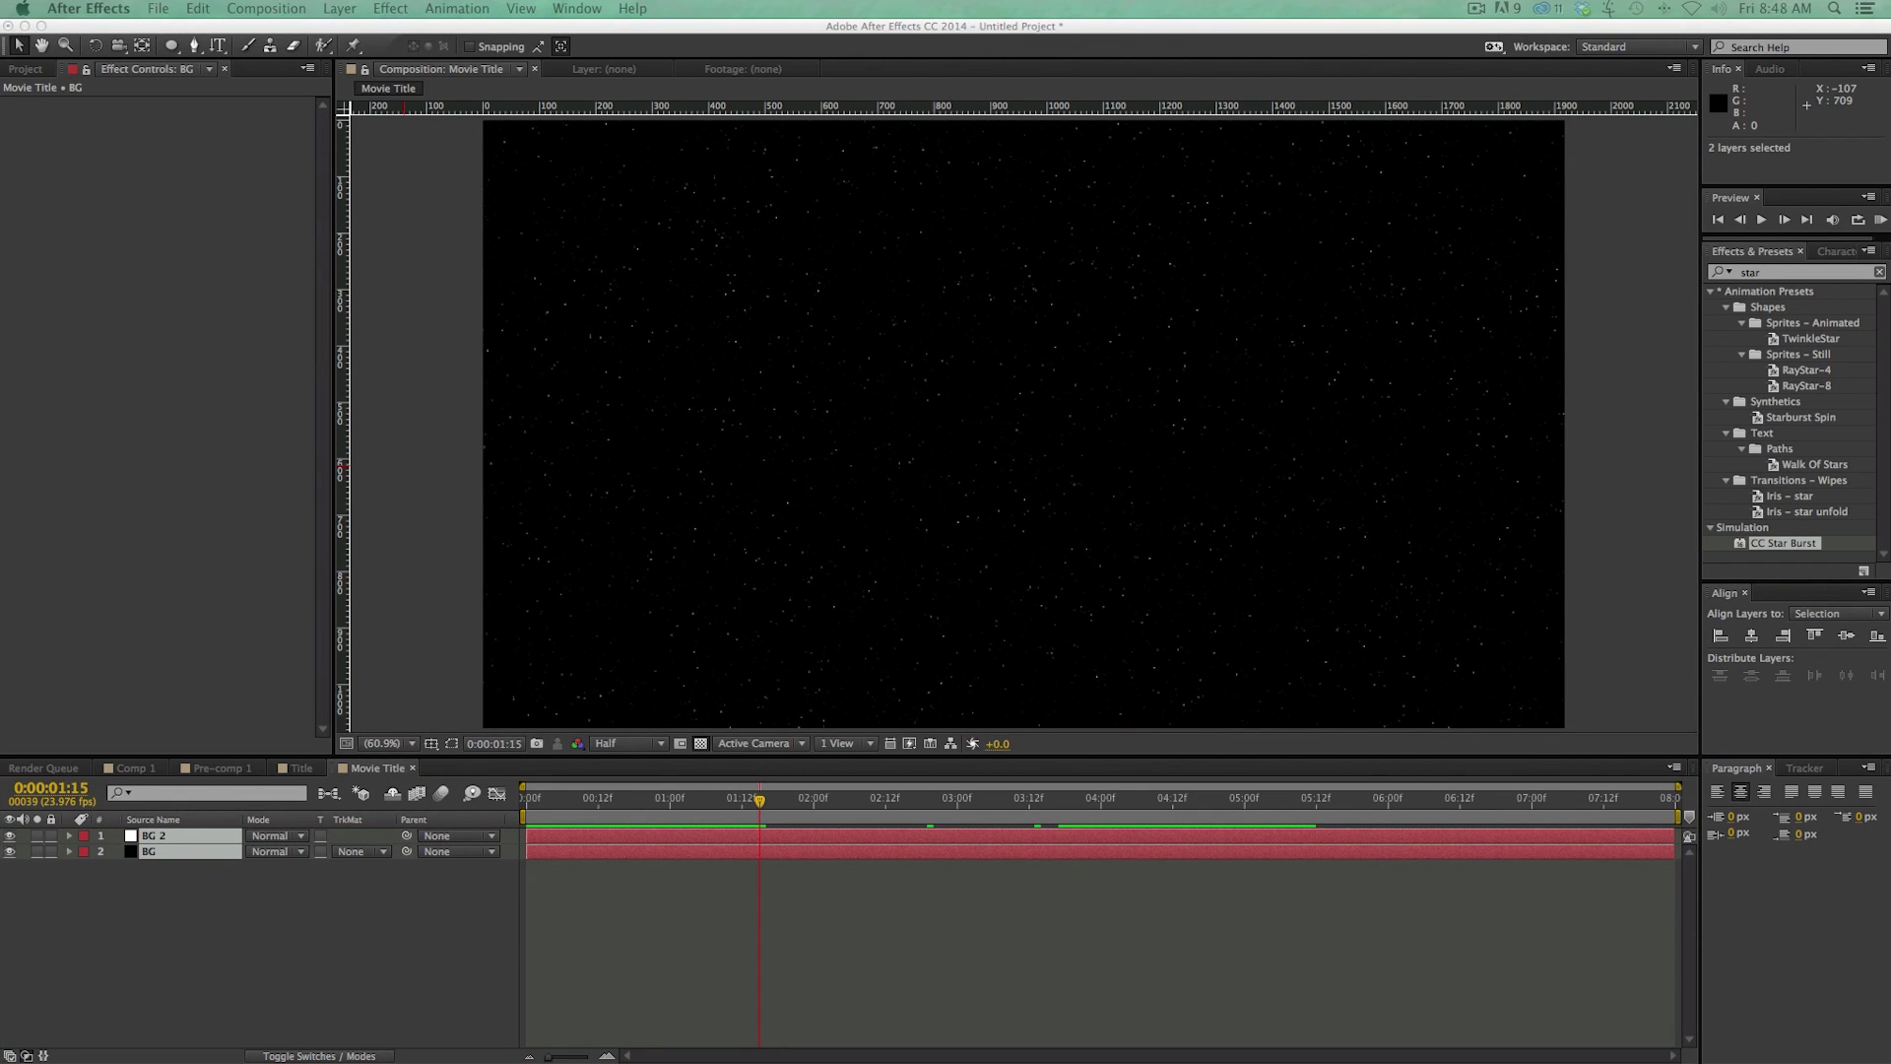
key("super+shift+c")
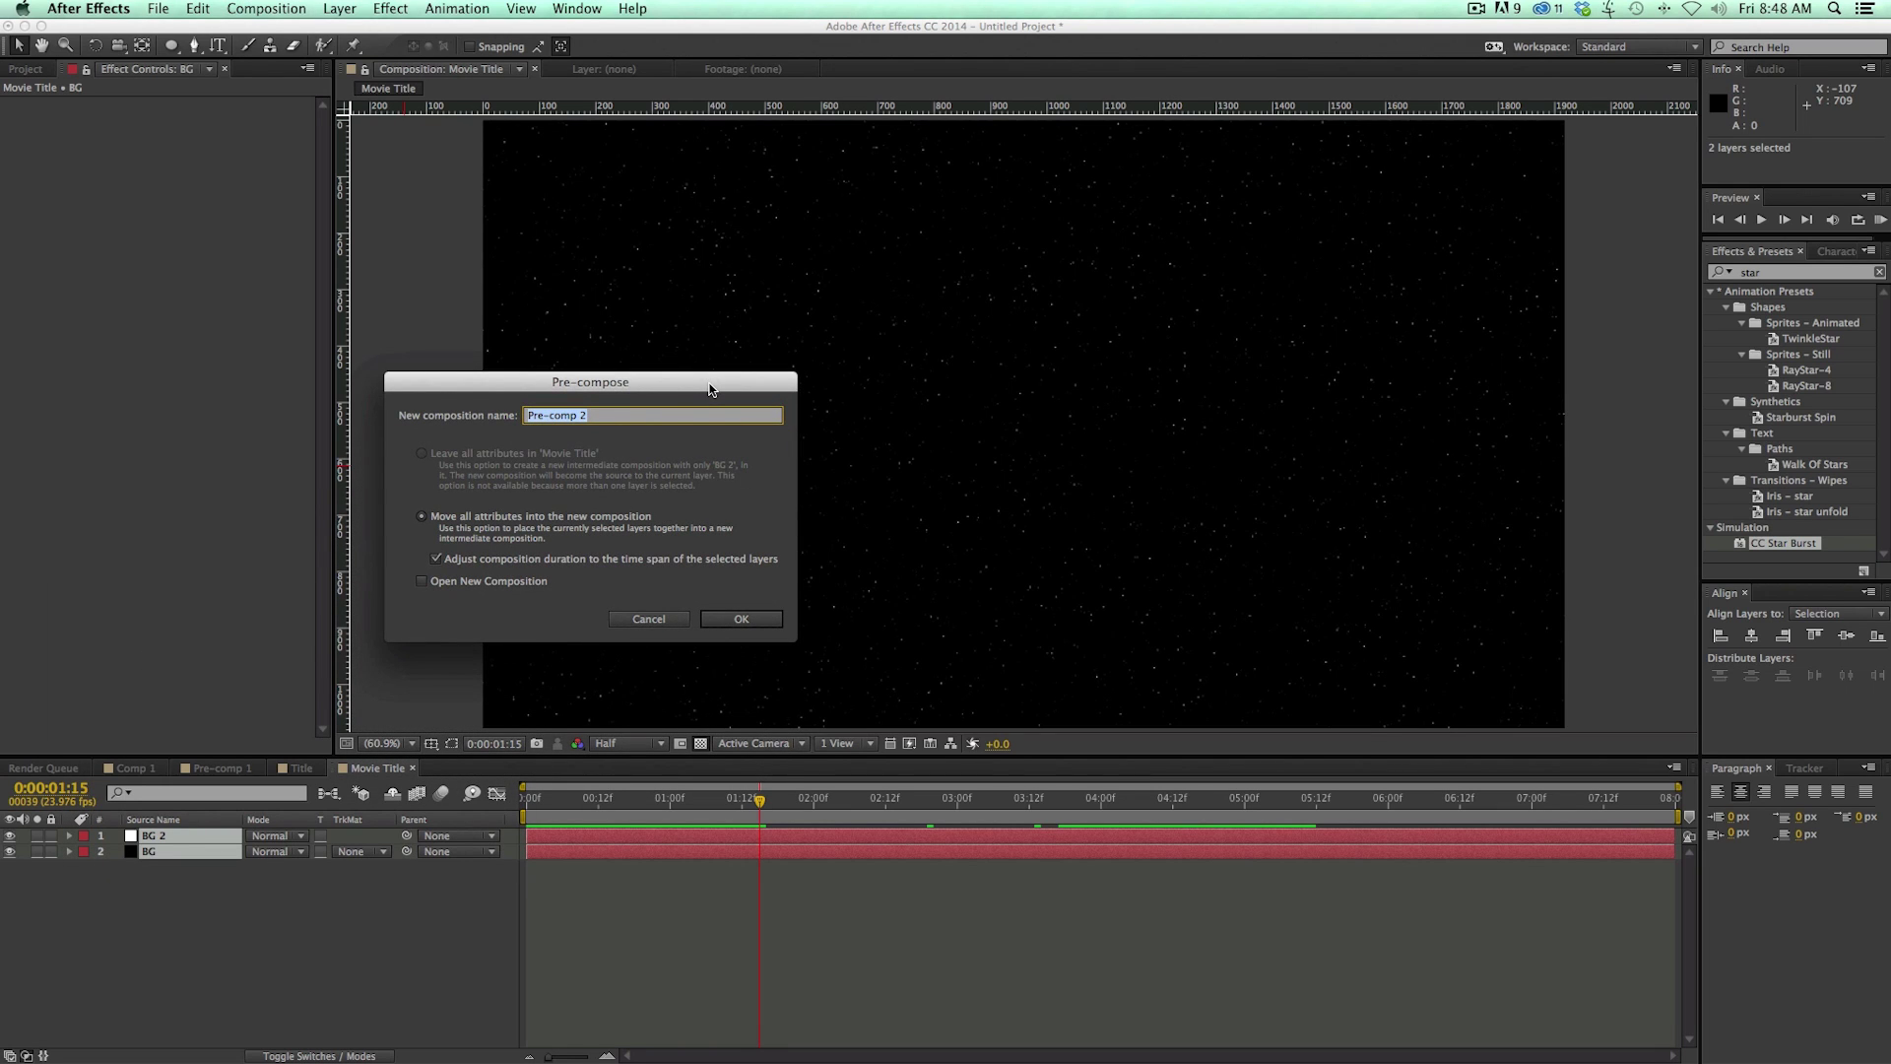
type("STAR BG")
key("Return")
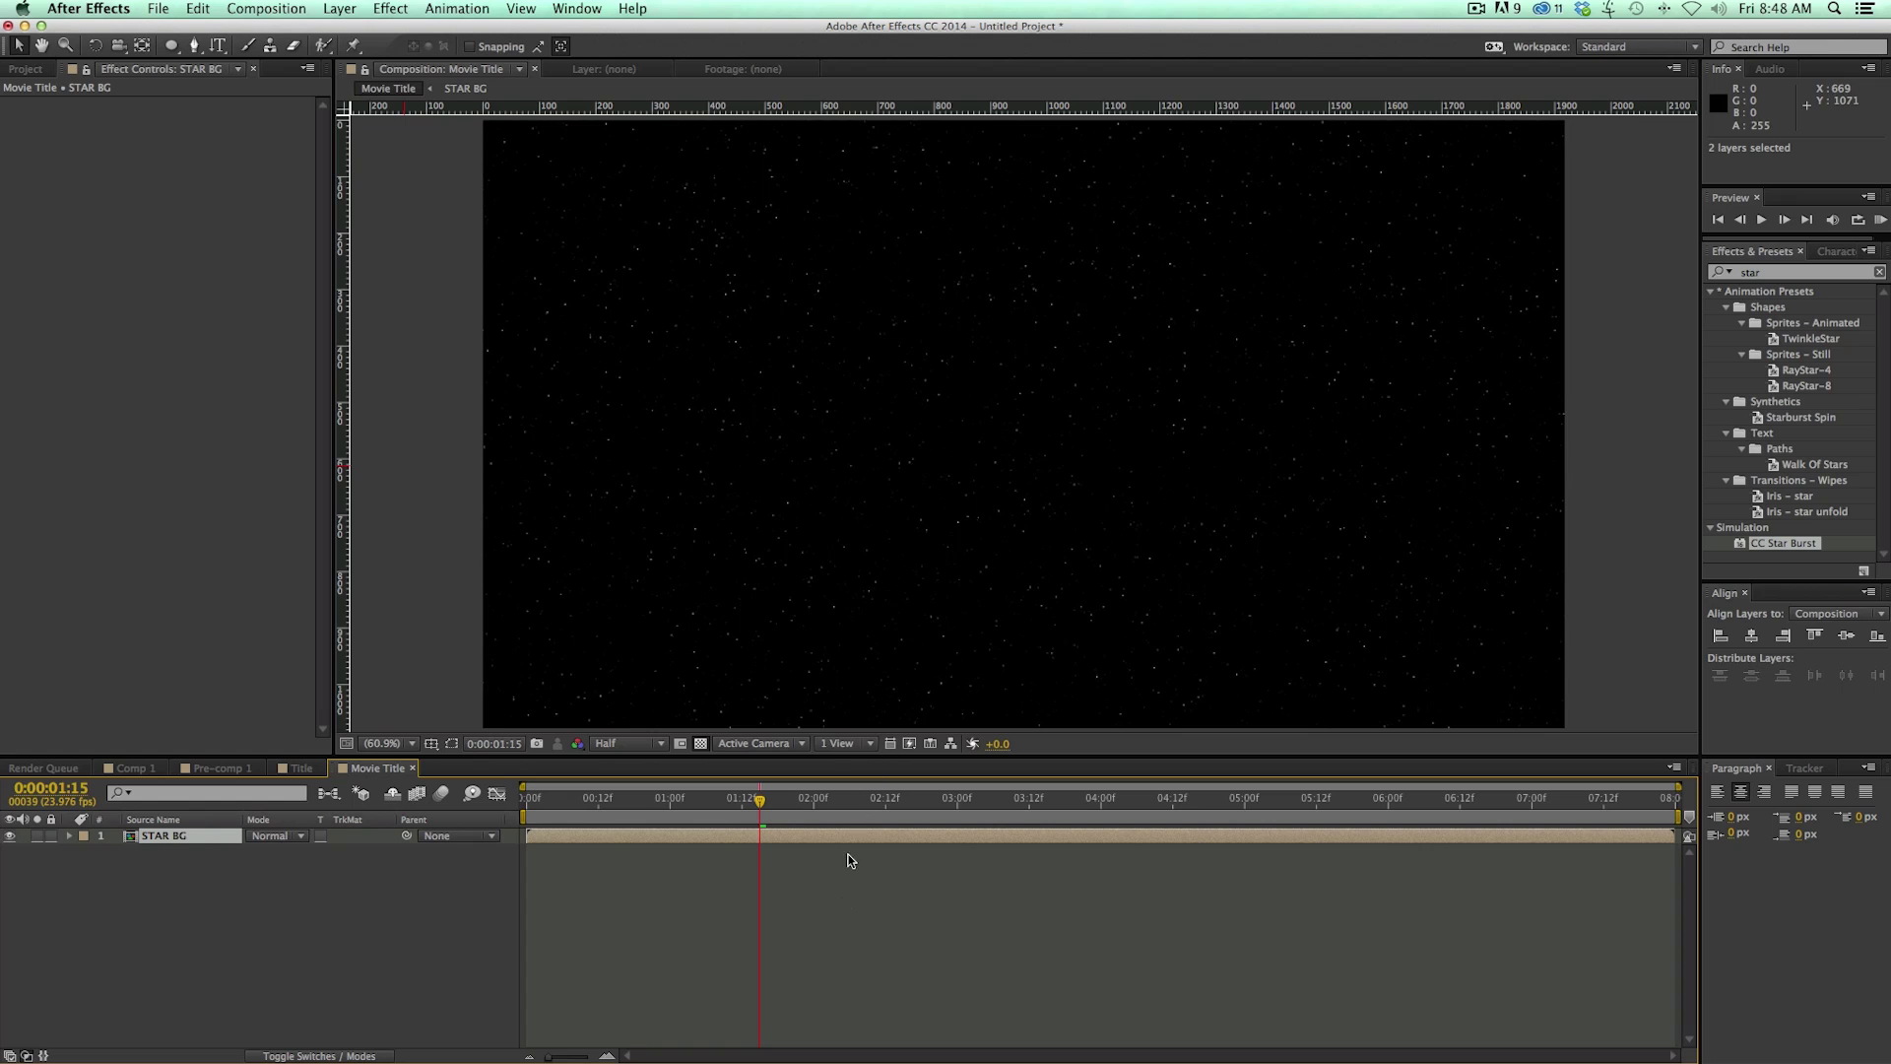
left_click(849, 859)
key("Home")
key("space")
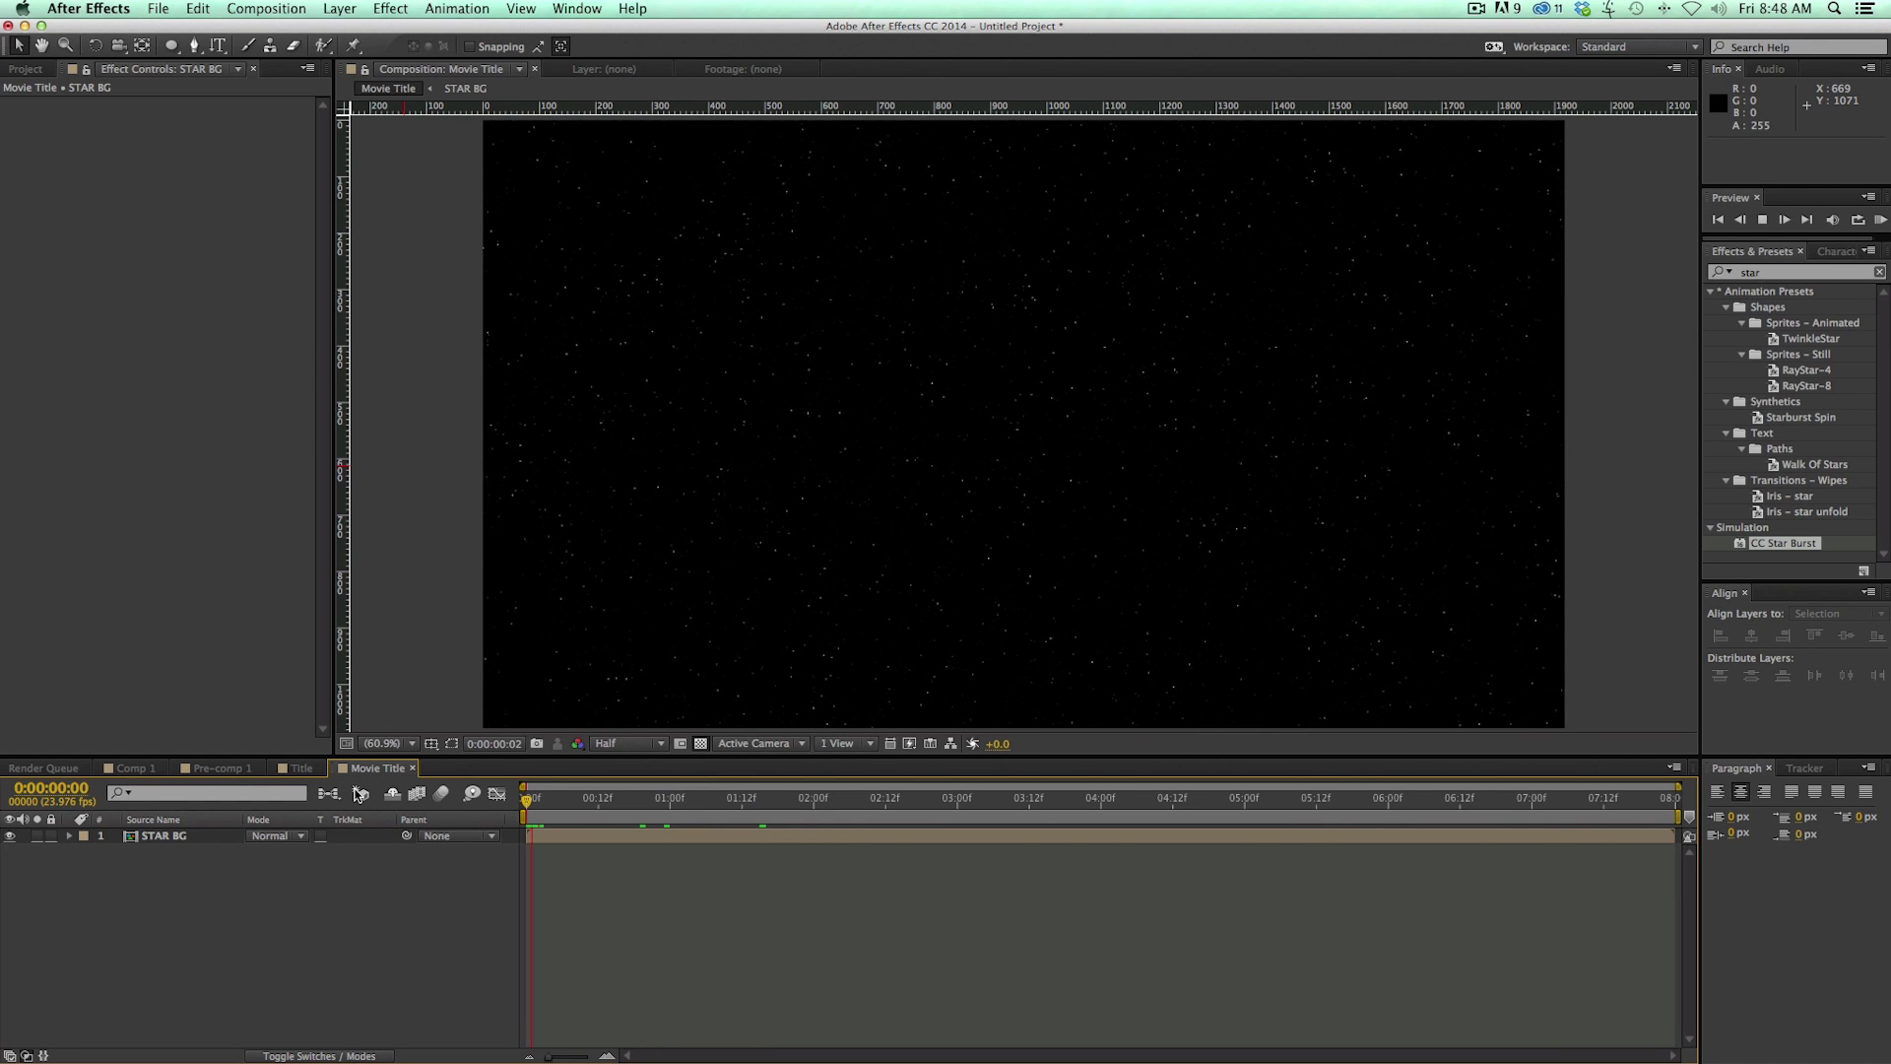
key("space")
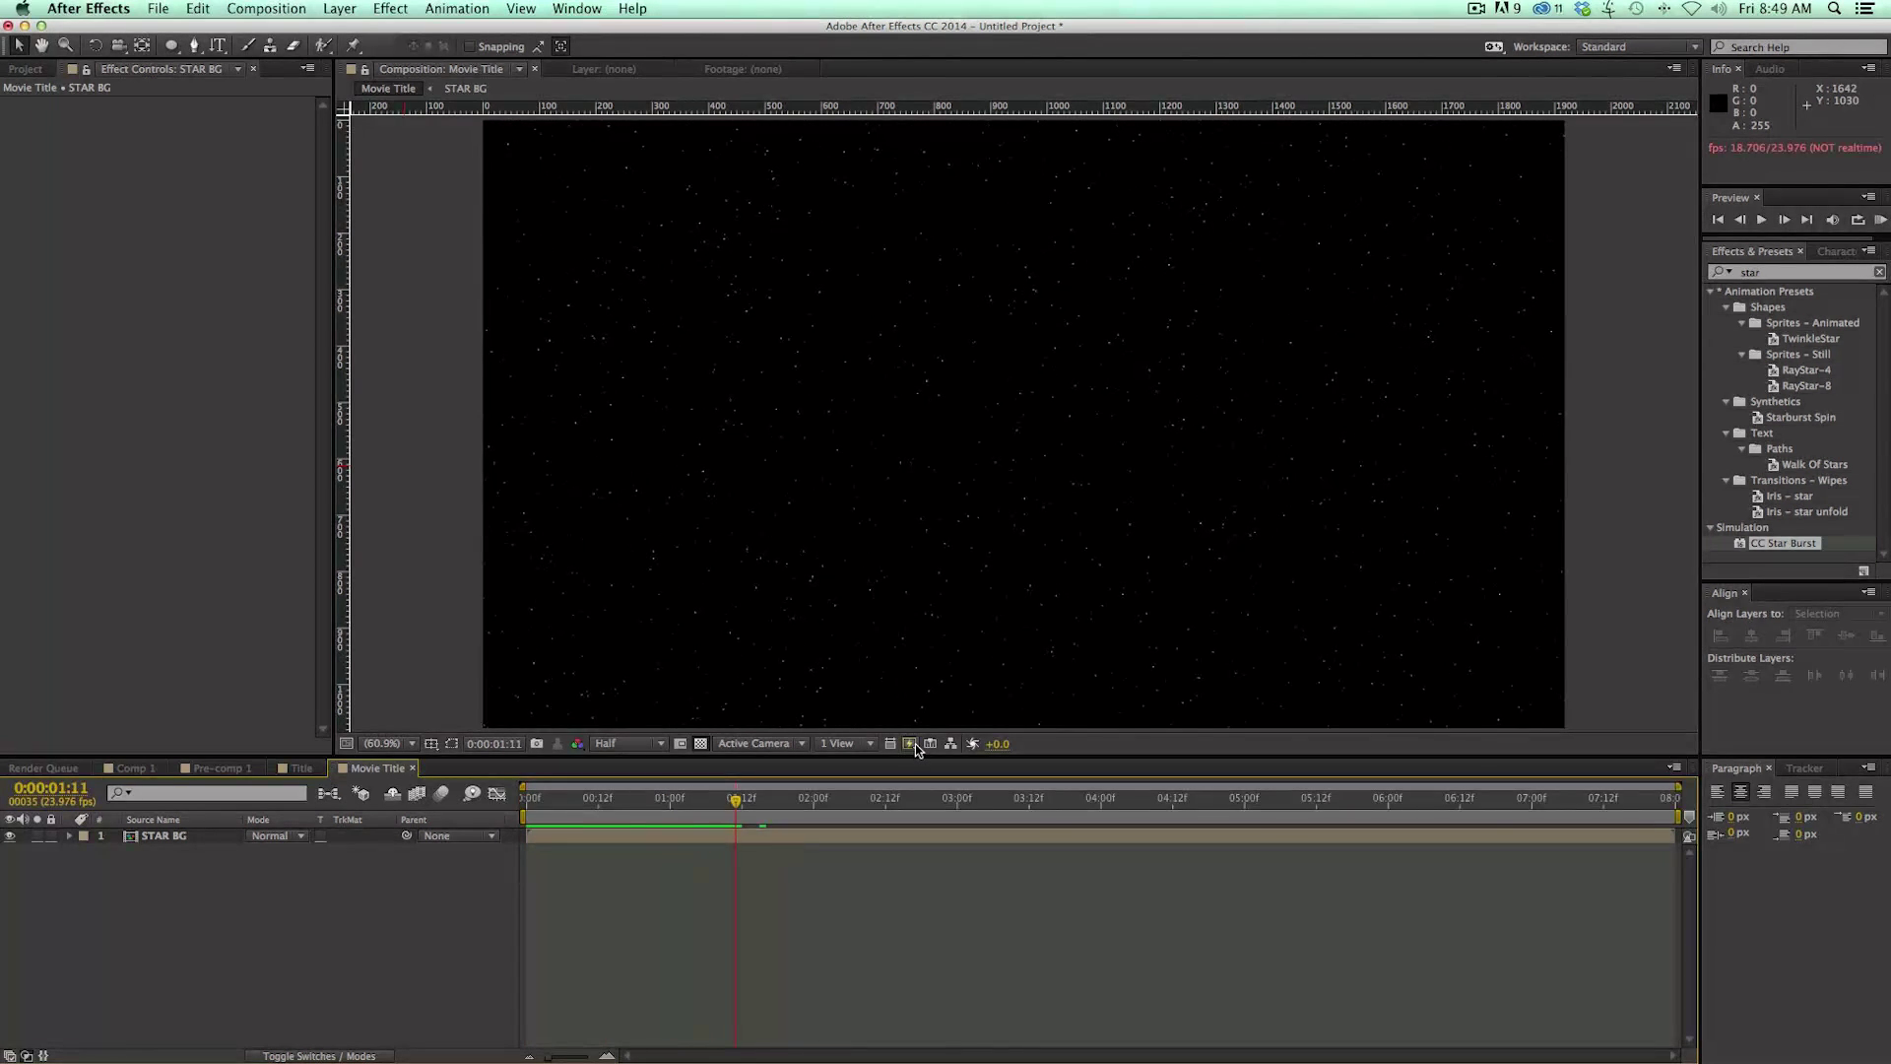
Step: Add a CINEMA SPICE text layer, centre it horizontally and increase its font size
left_click(218, 46)
left_click(915, 410)
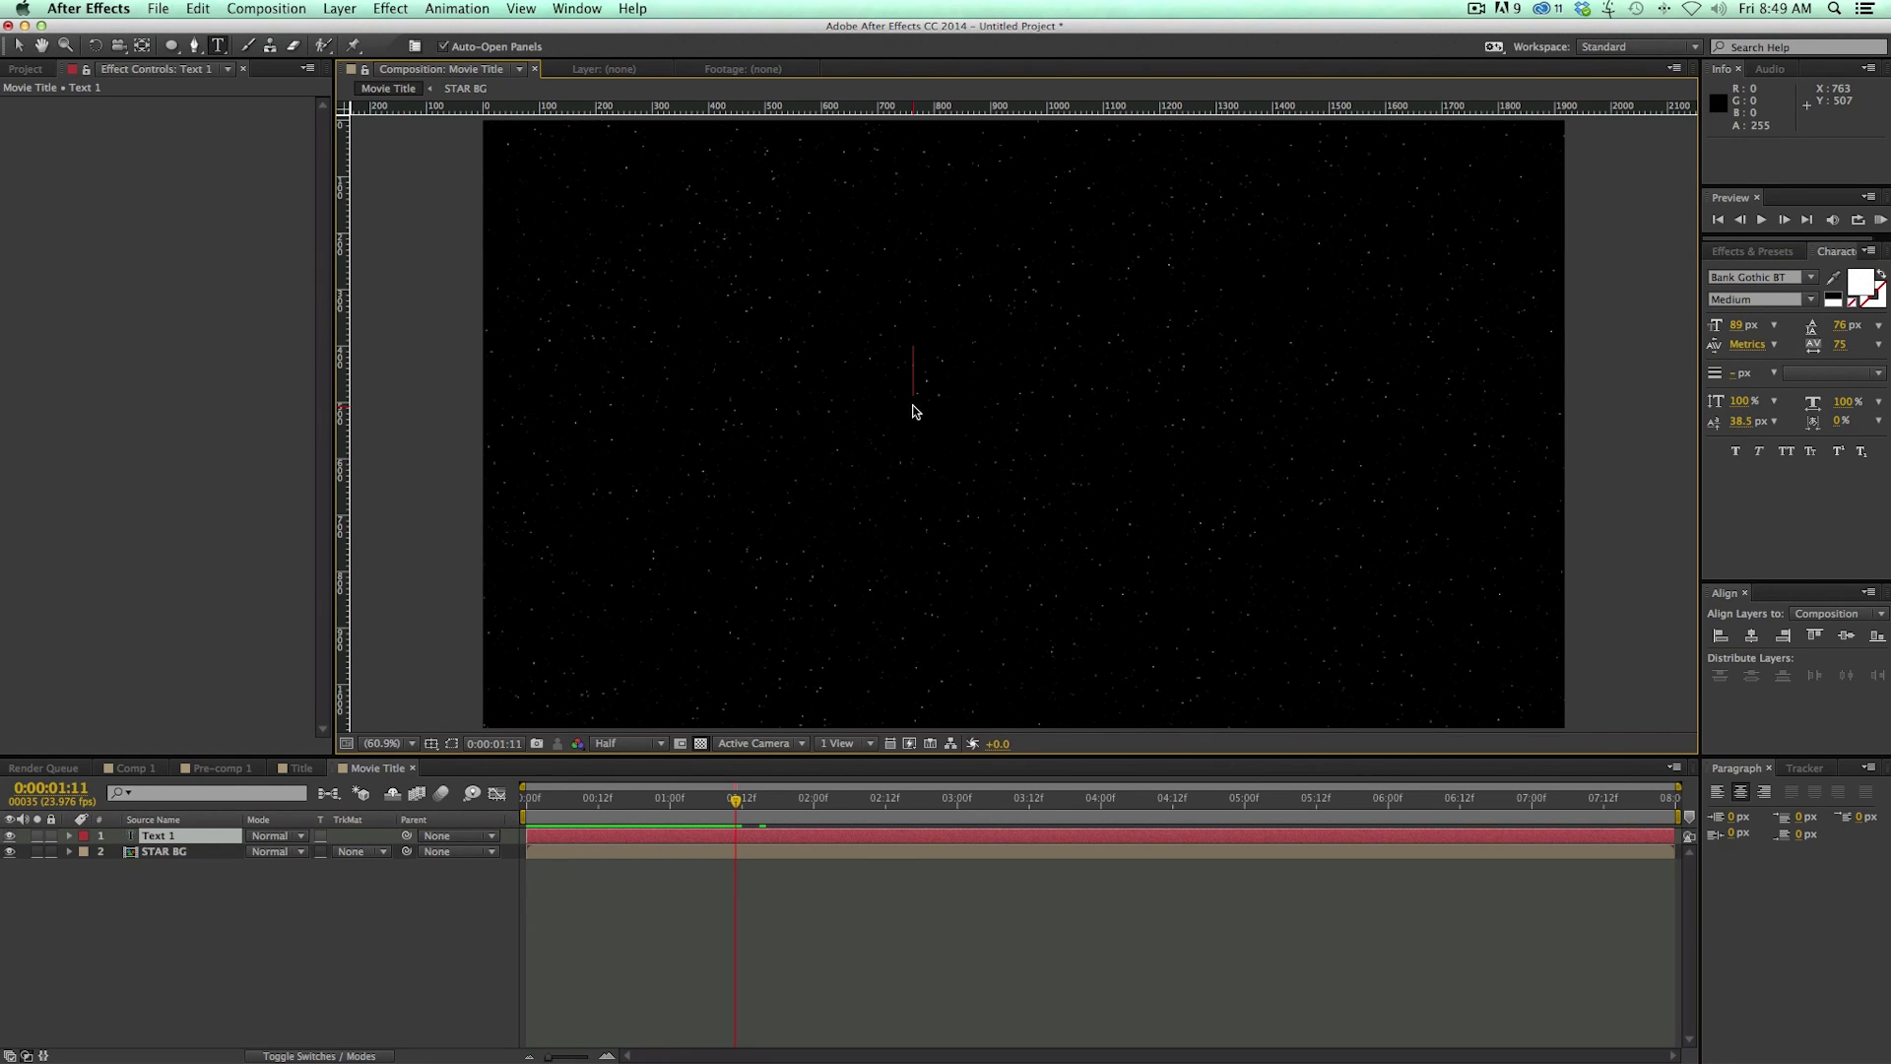
type("CINEMA SPICE")
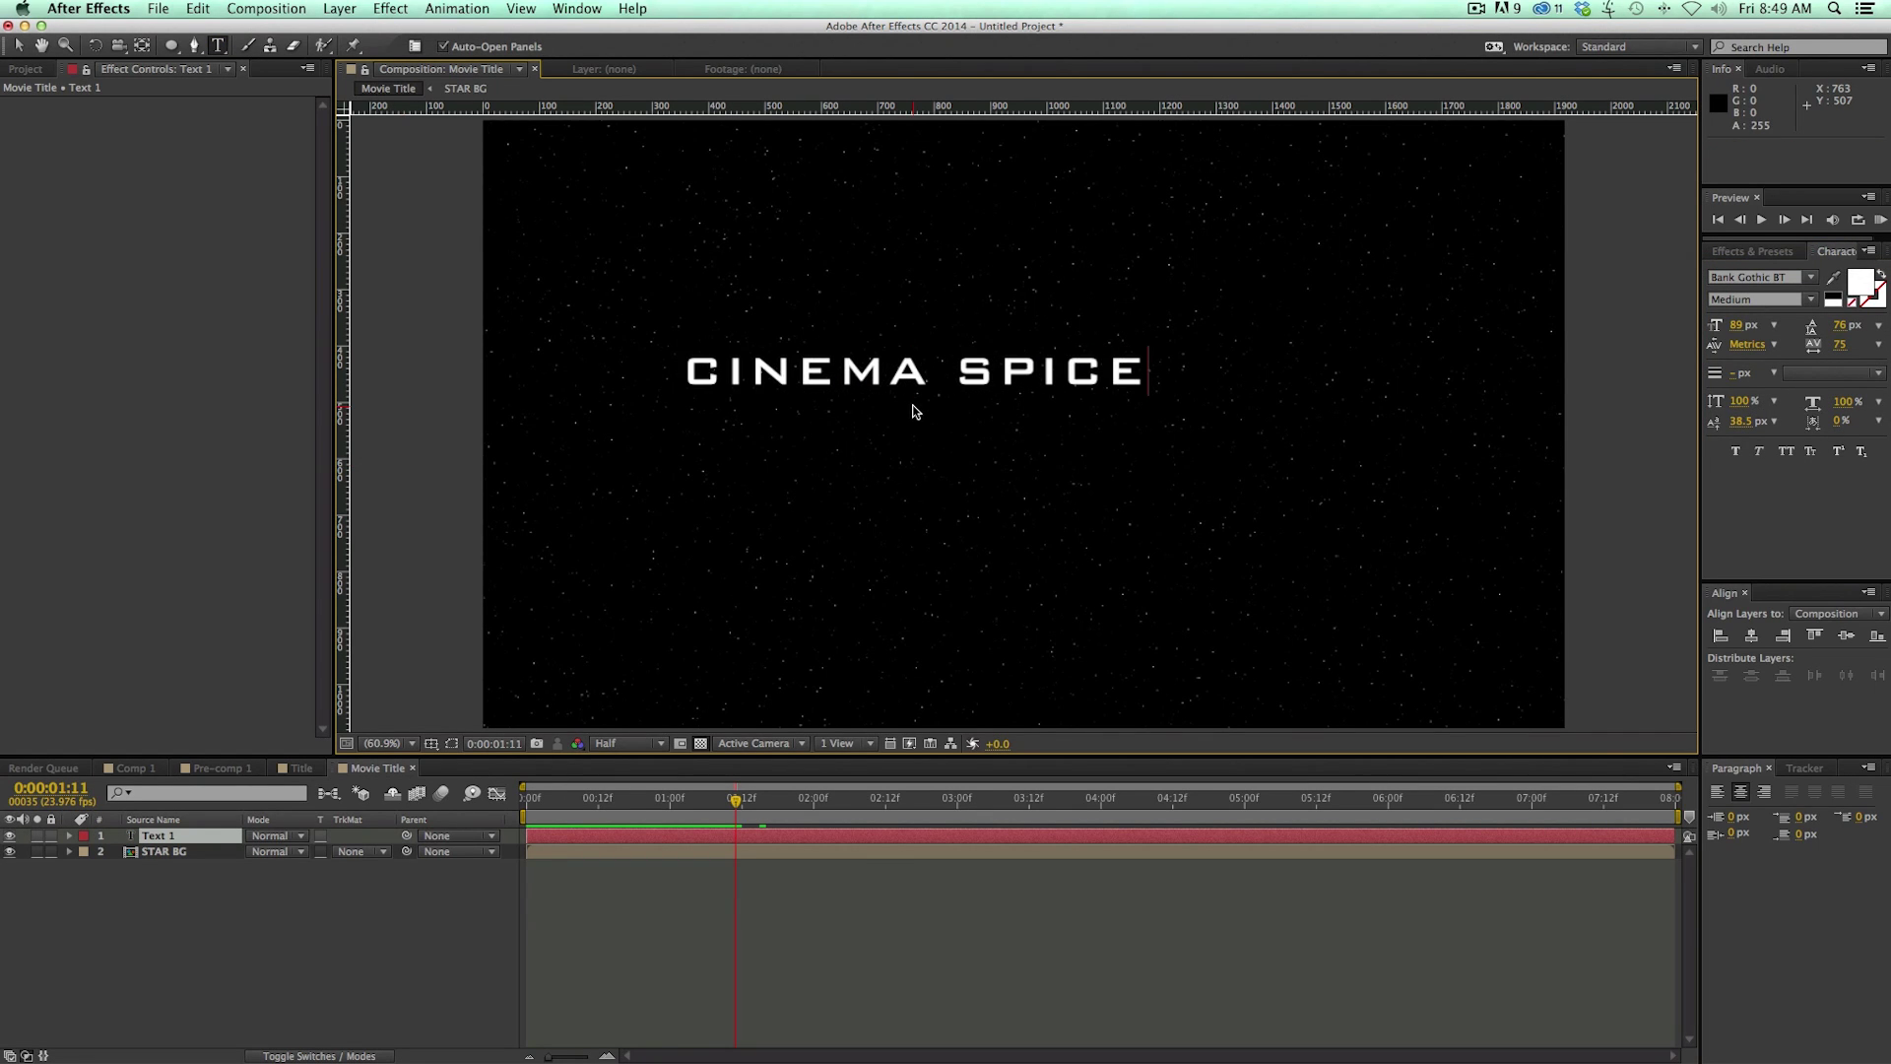
left_click(1750, 637)
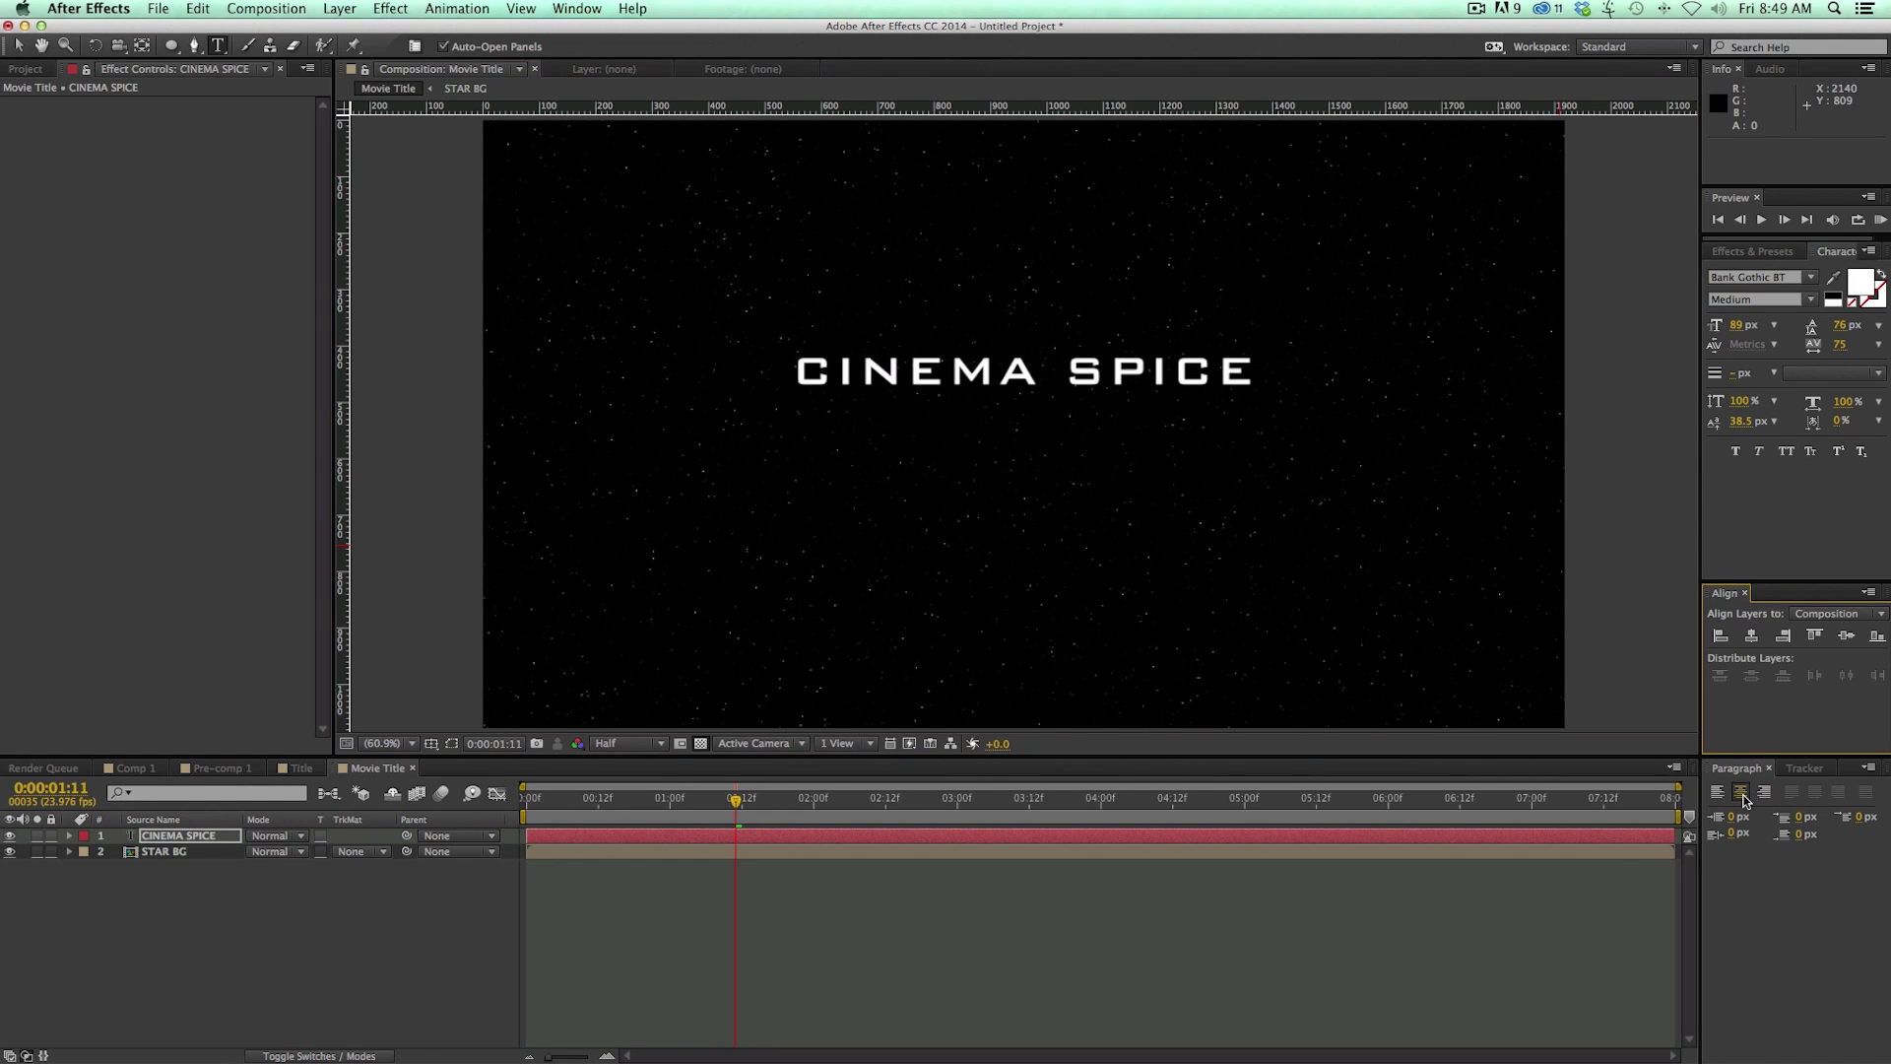
left_click_drag(1739, 326, 1799, 330)
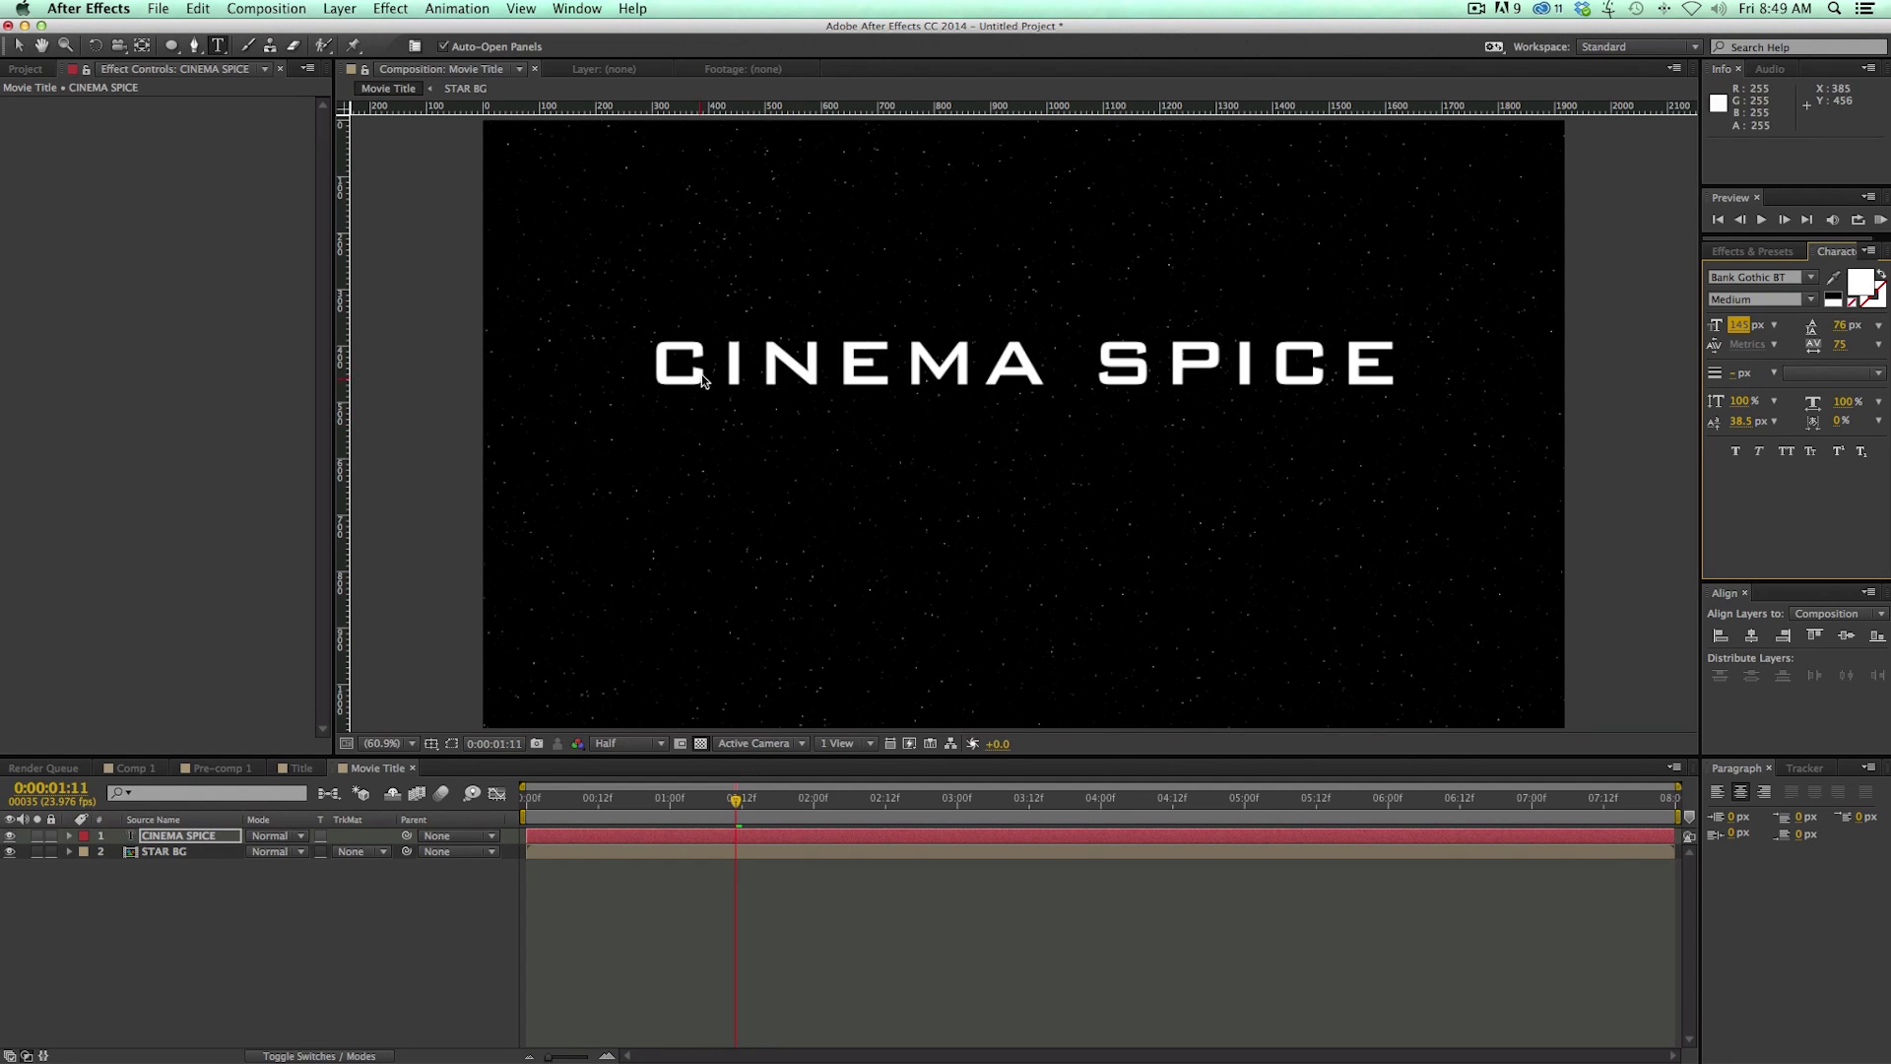
Step: Shrink the inner letters INEMA SPIC to 111 px and shift them upward
left_click_drag(726, 366, 1289, 375)
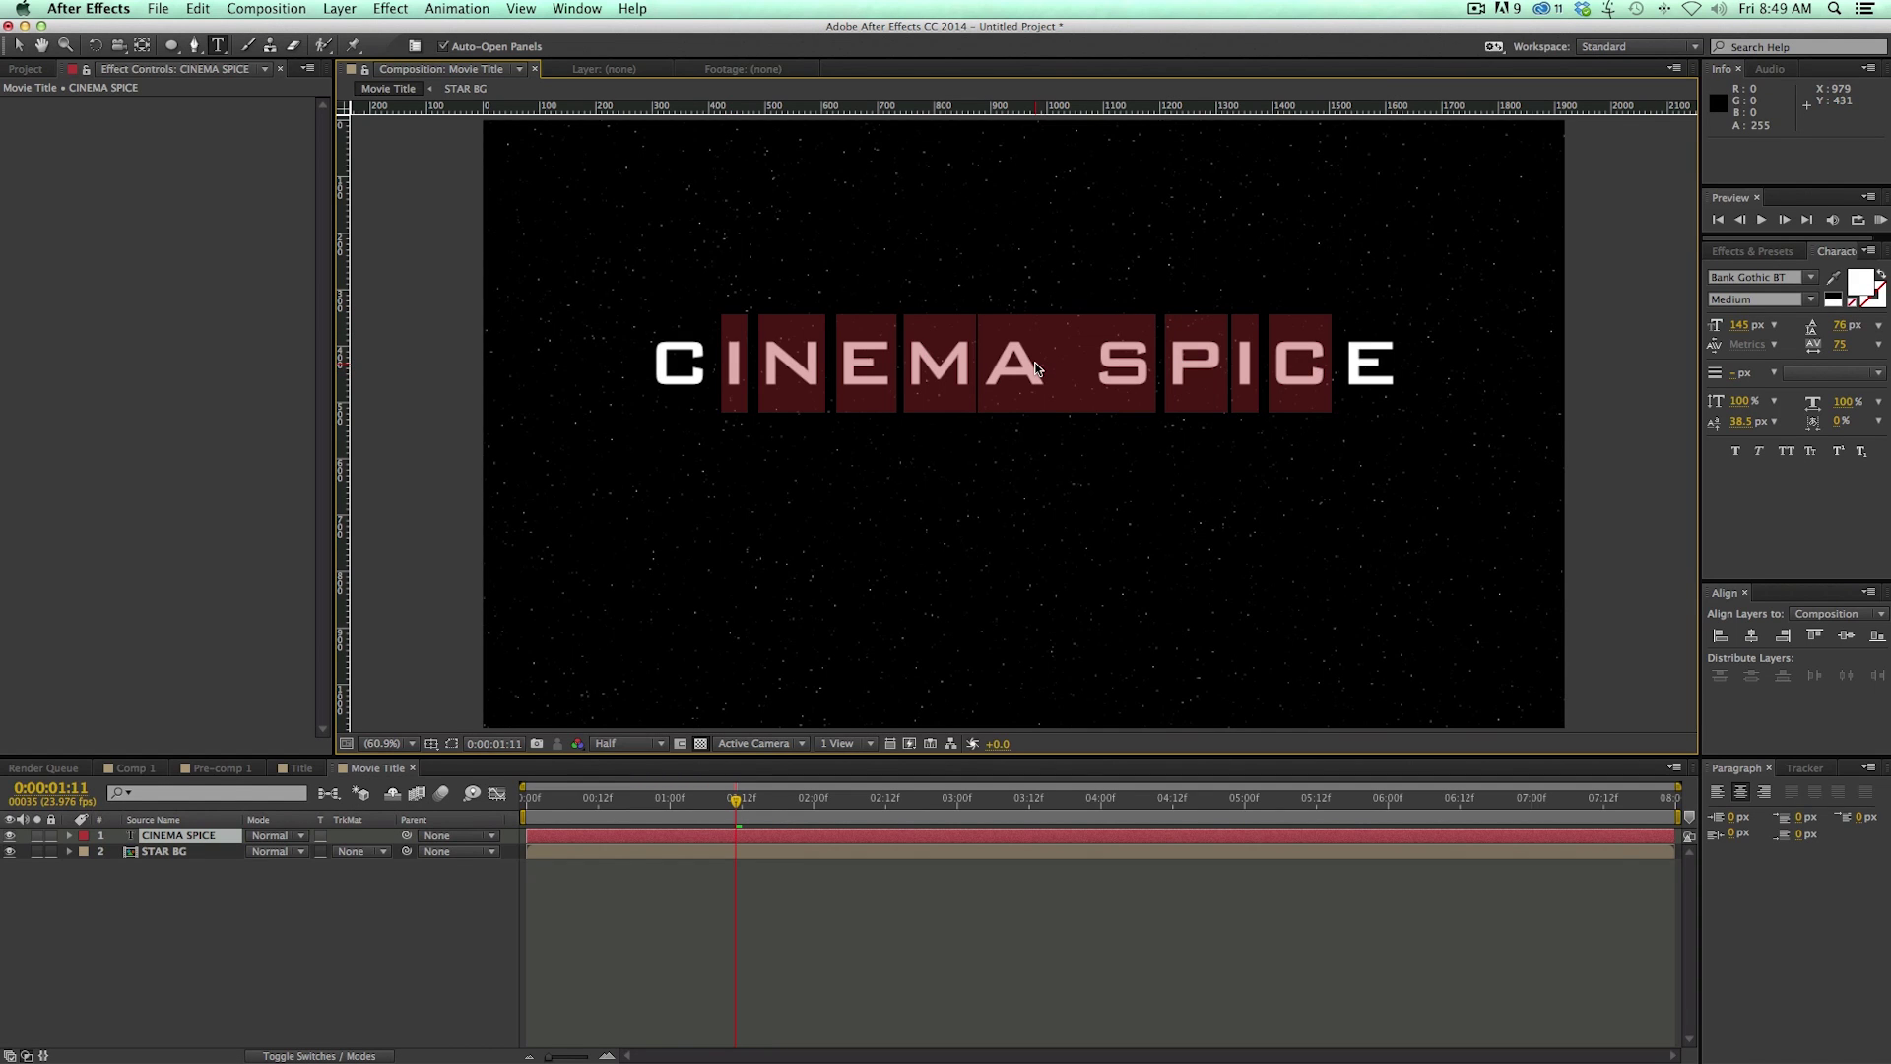
left_click(1738, 326)
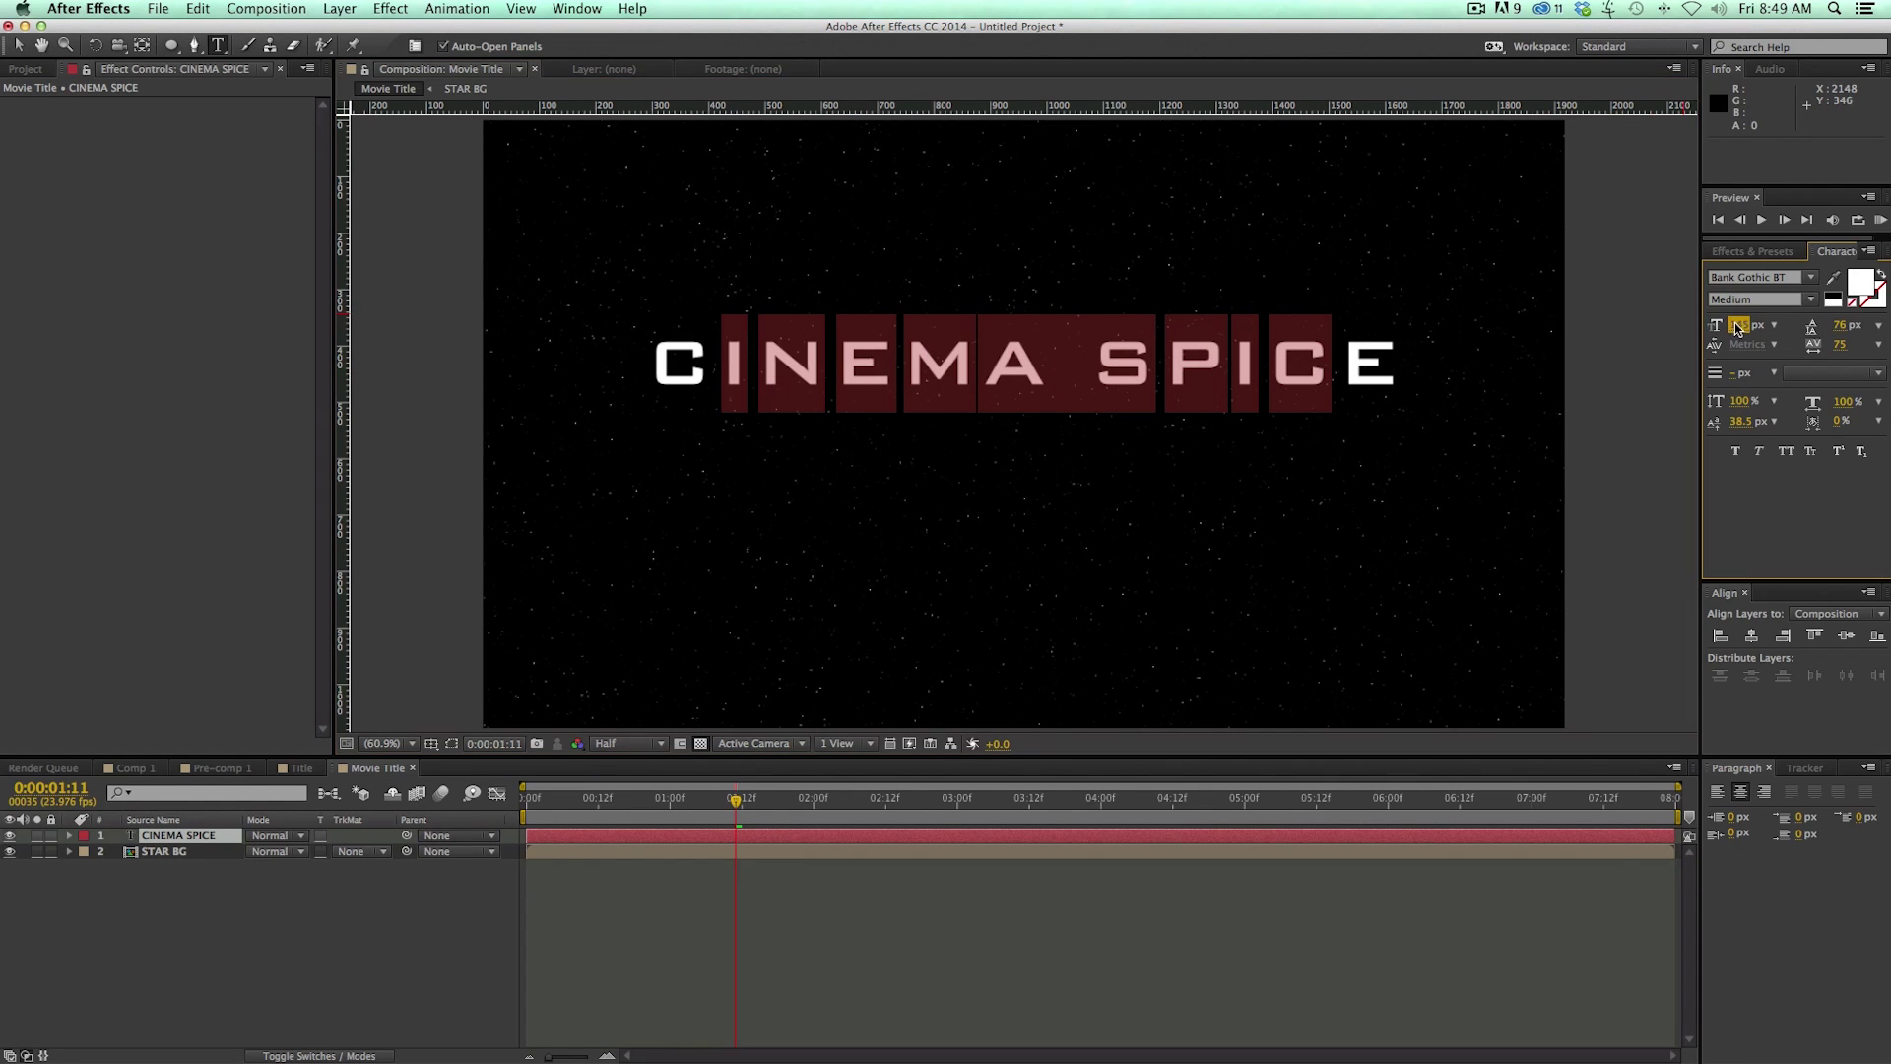
key("Down")
key("Down")
key("Down")
key("Down")
key("Down")
key("Down")
key("Down")
key("Down")
key("Down")
key("Down")
key("Down")
key("Down")
key("Down")
key("Down")
key("Down")
key("Down")
key("Down")
key("Down")
key("Down")
key("Down")
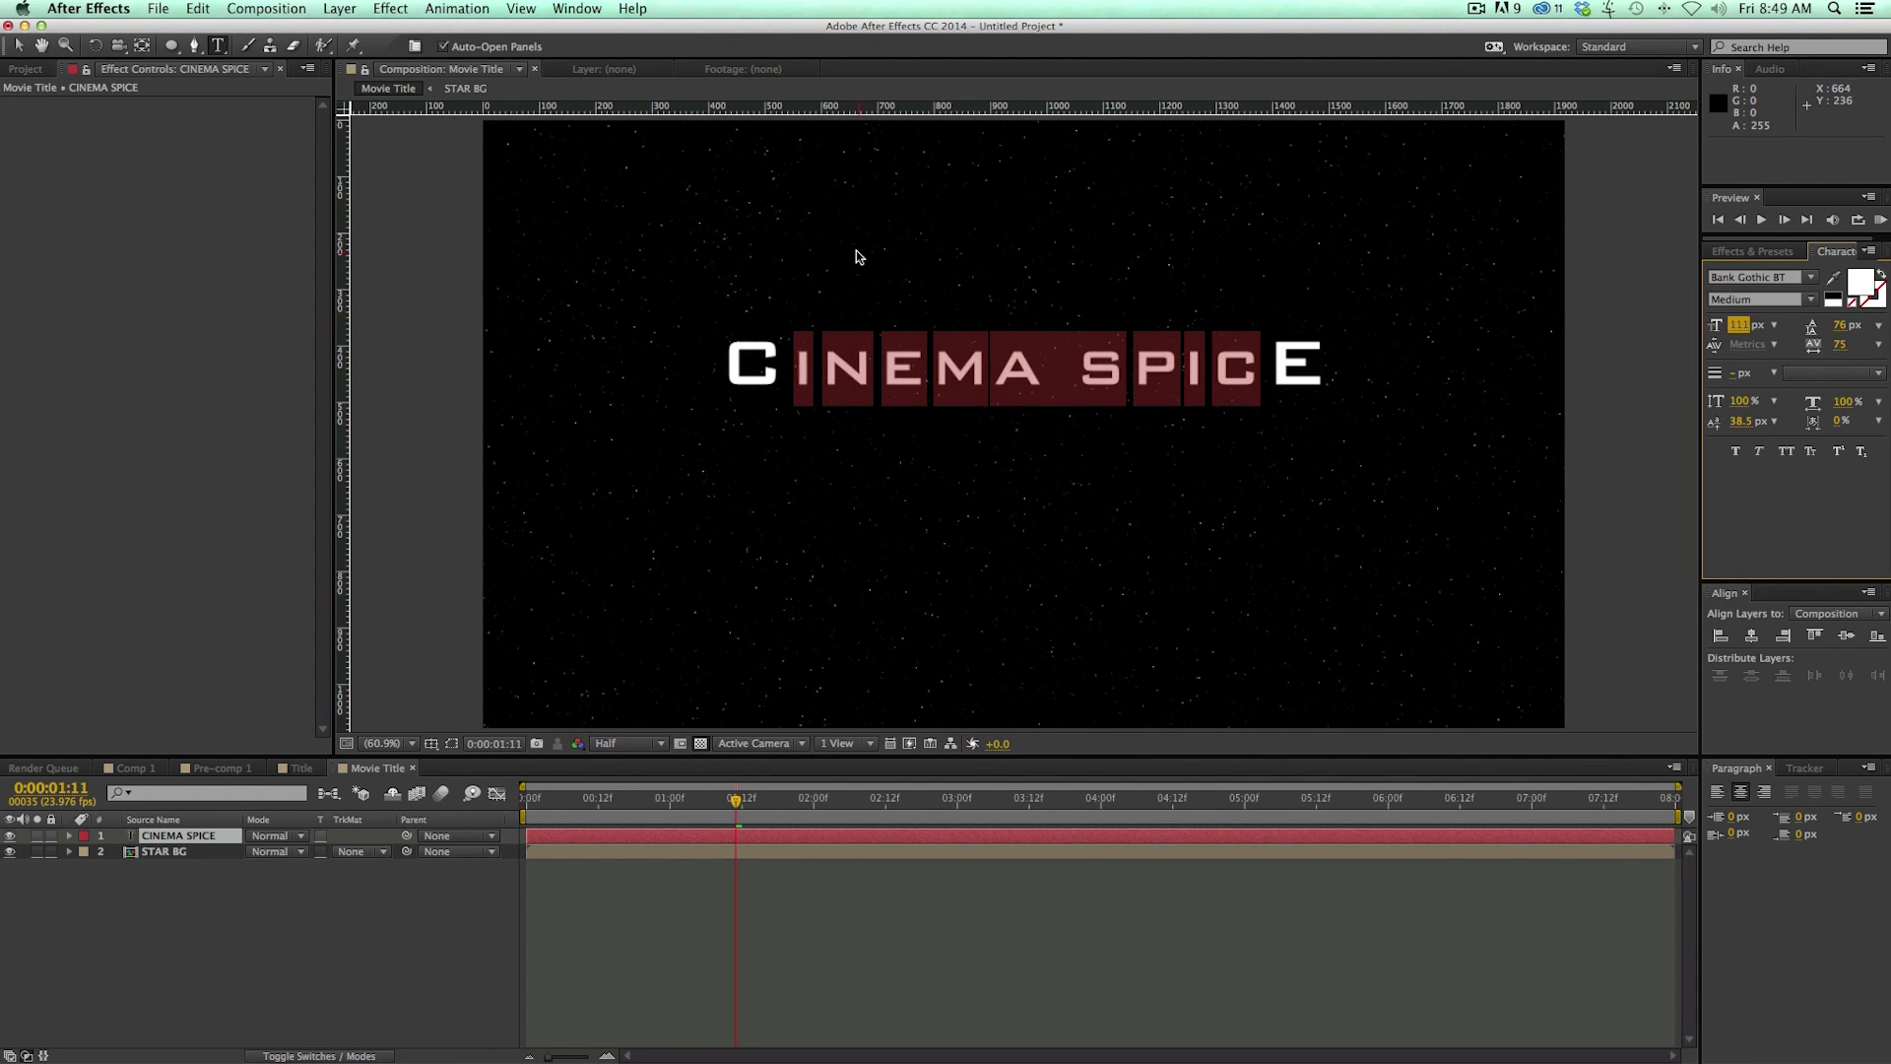
key("Return")
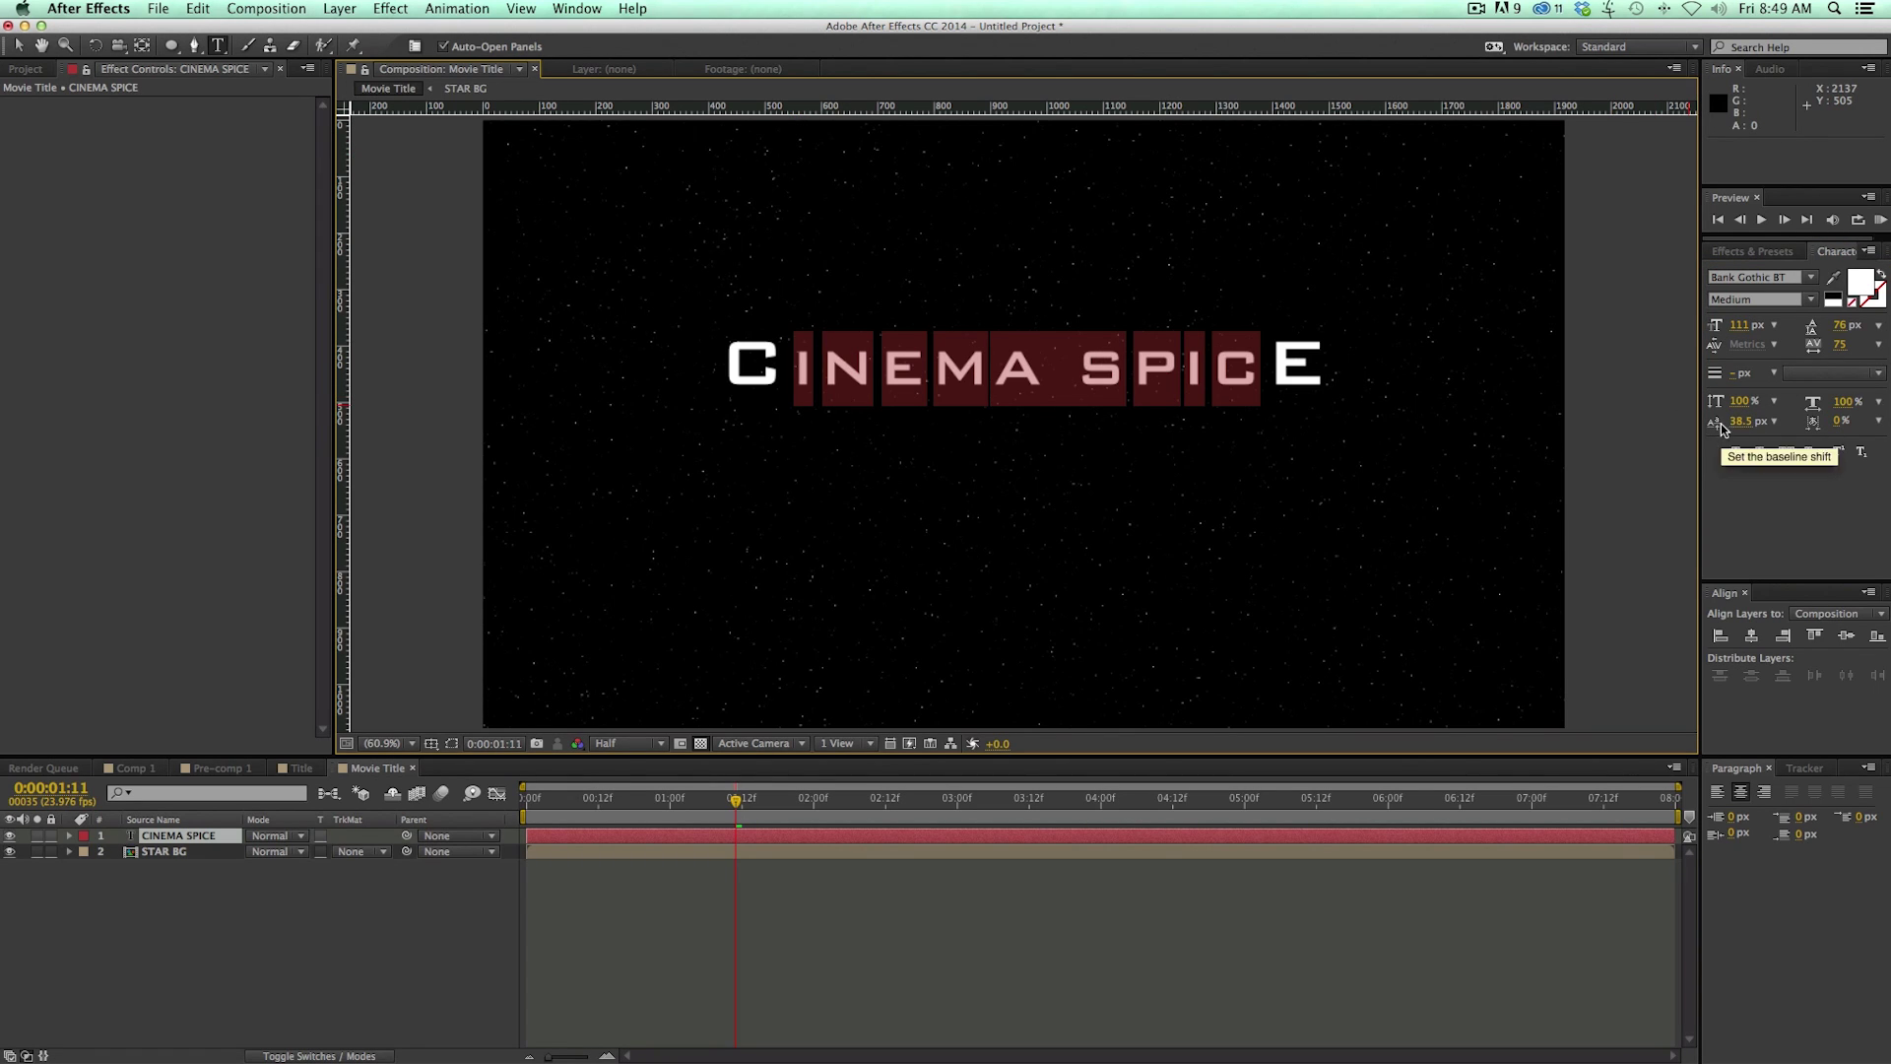
left_click_drag(1739, 421, 1563, 424)
Step: Add a guide along the letter tops and fine-tune Baseline Shift to 57 px
left_click_drag(768, 110, 767, 338)
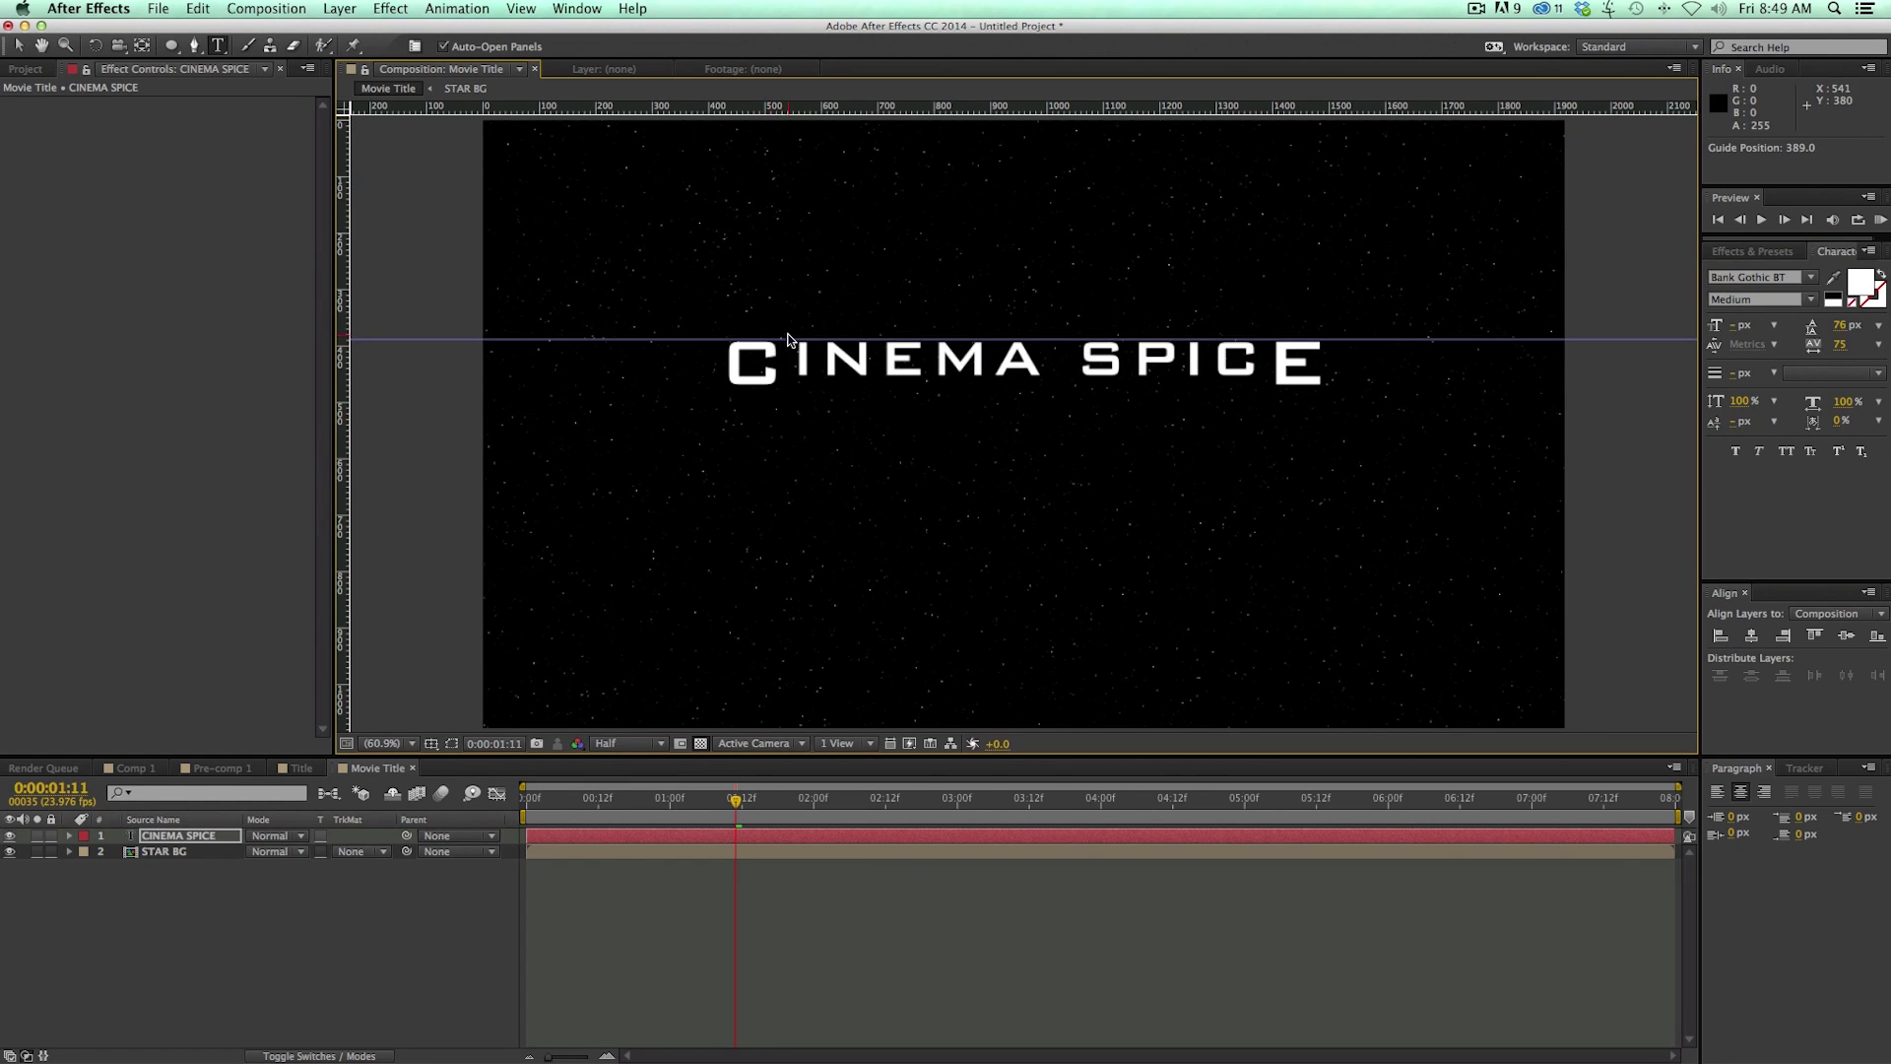
scroll(788, 339, "up", 6)
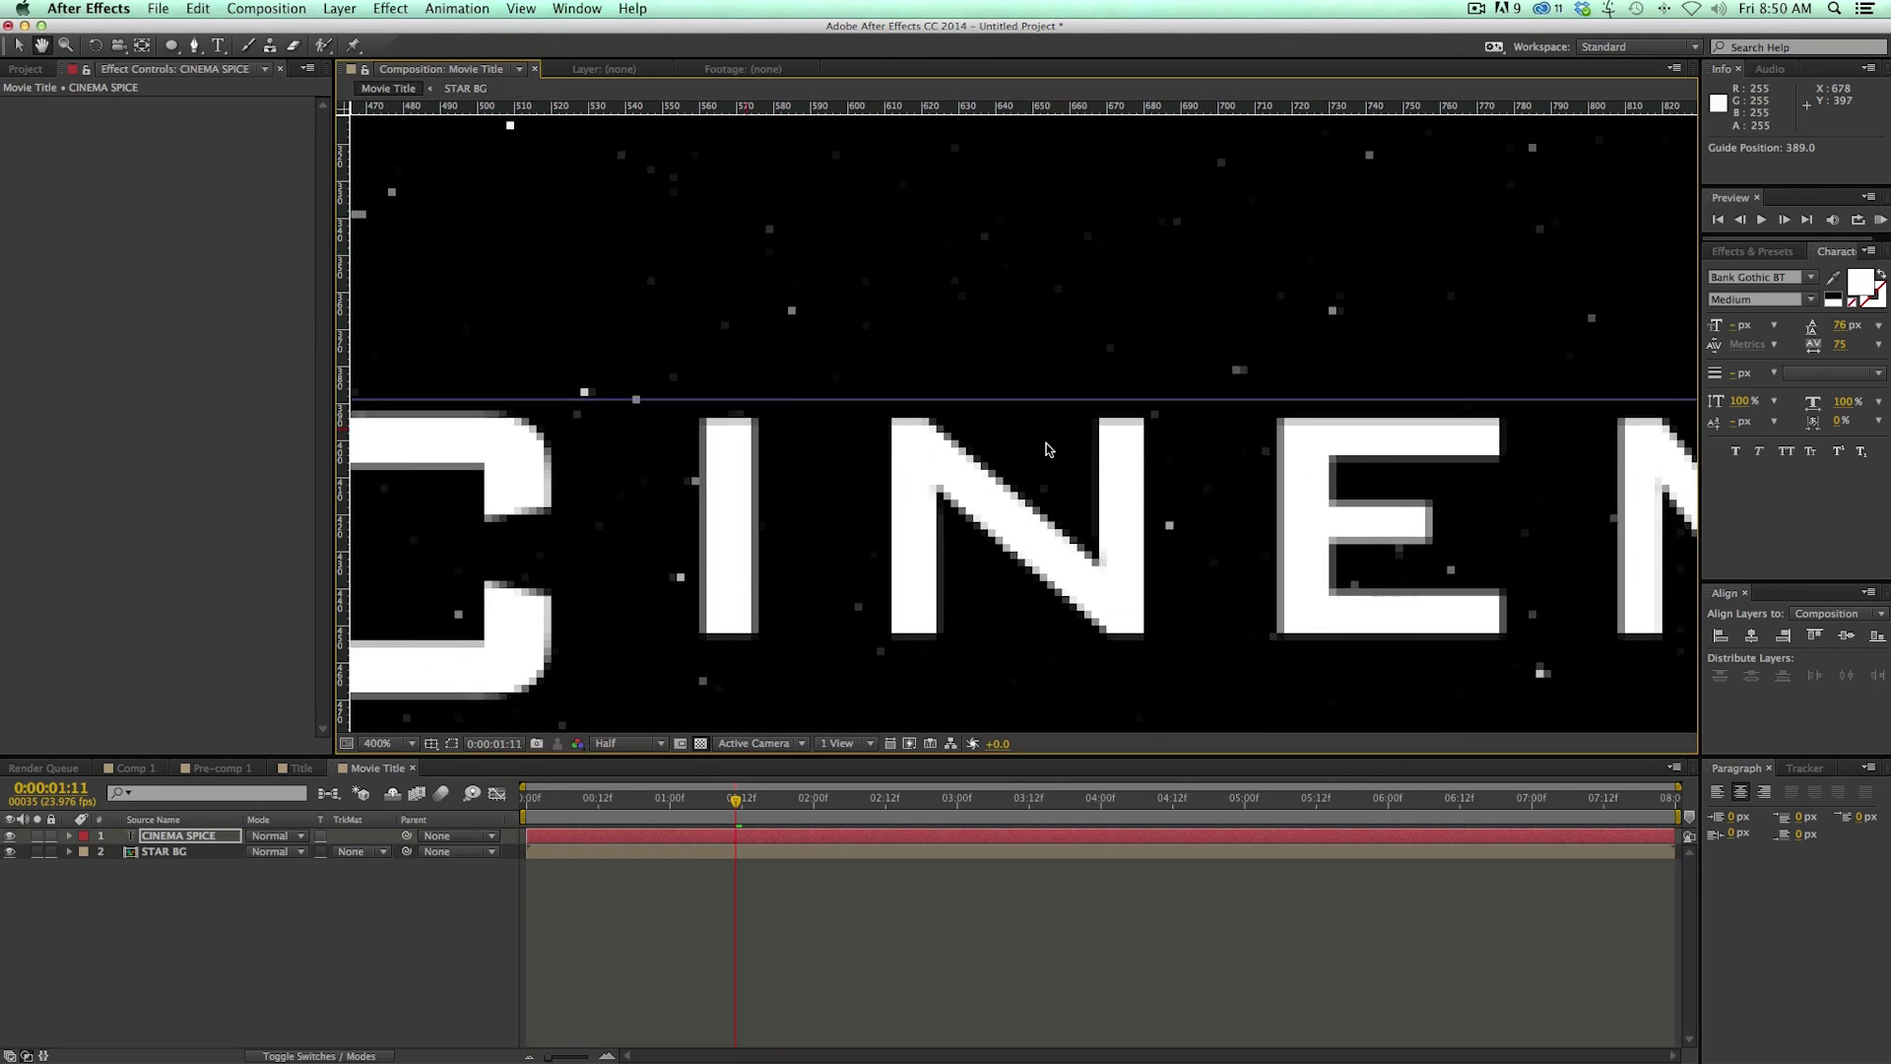
scroll(1052, 446, "left", 3)
double_click(892, 389)
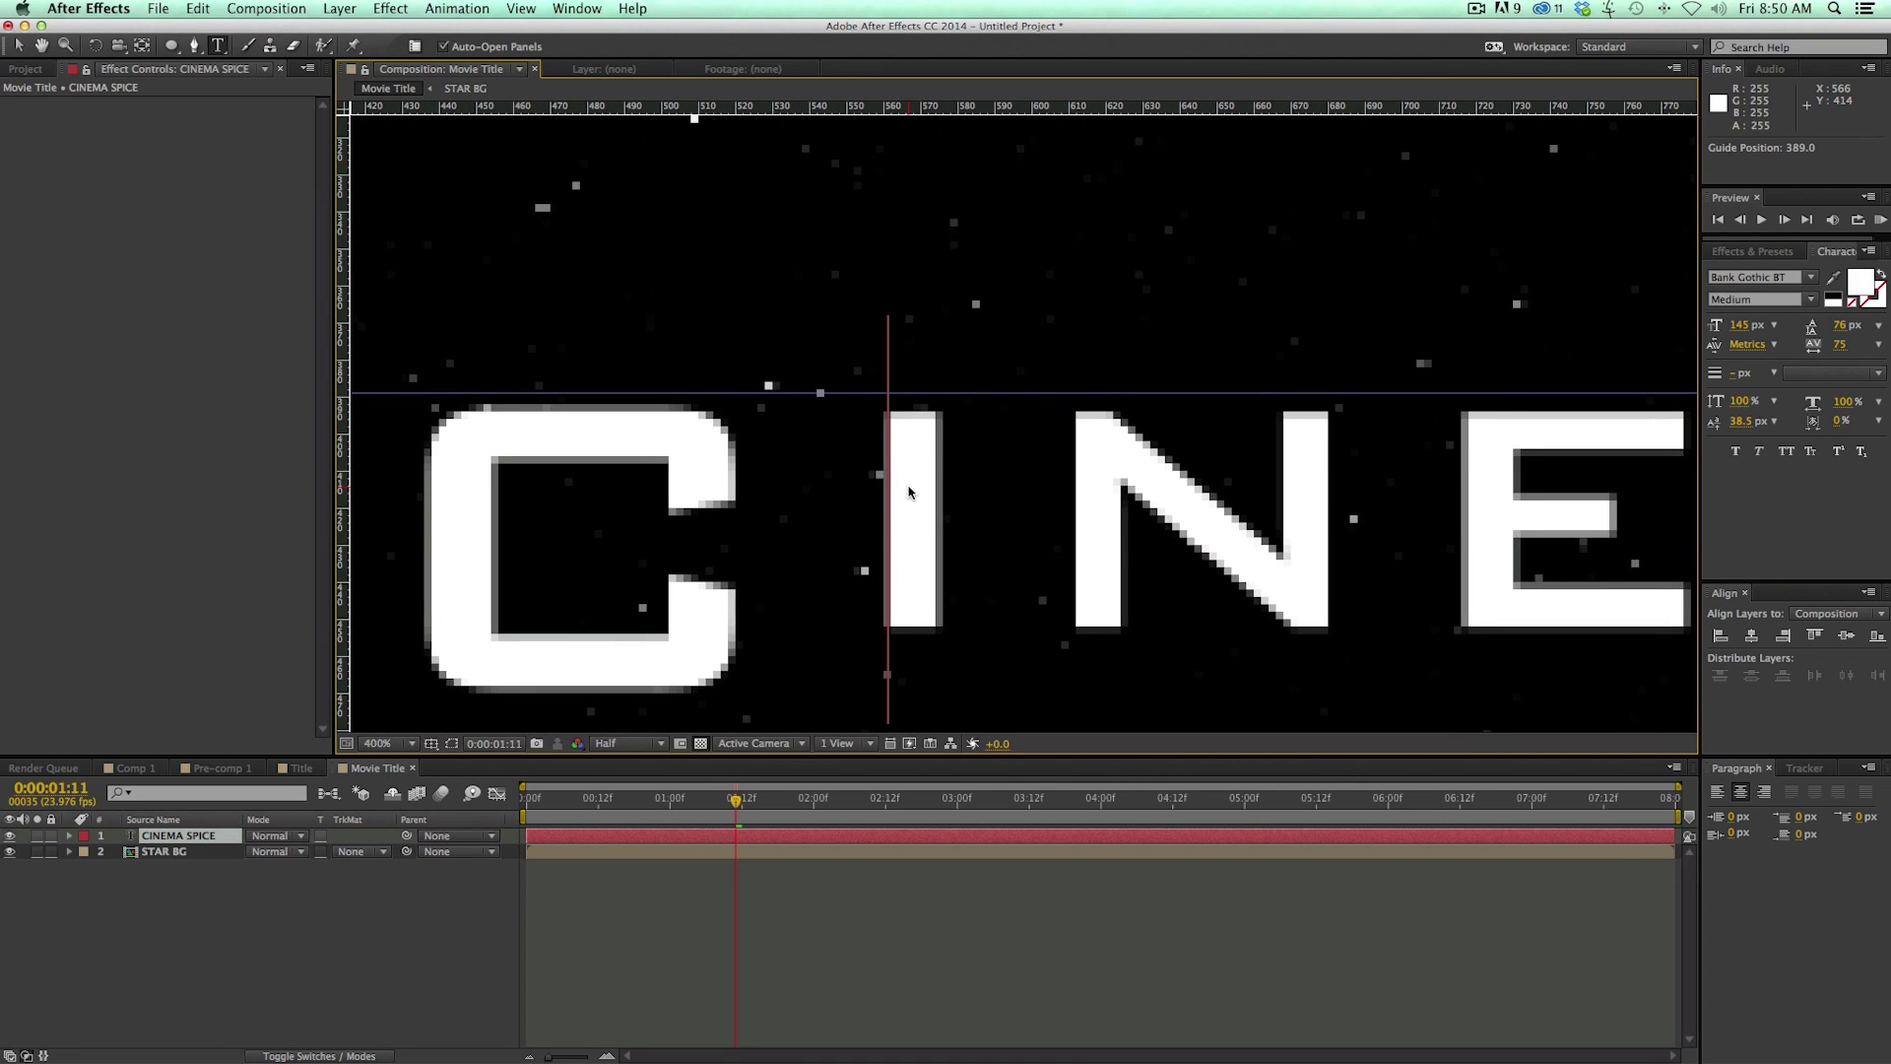
key("Escape")
scroll(909, 492, "down", 6)
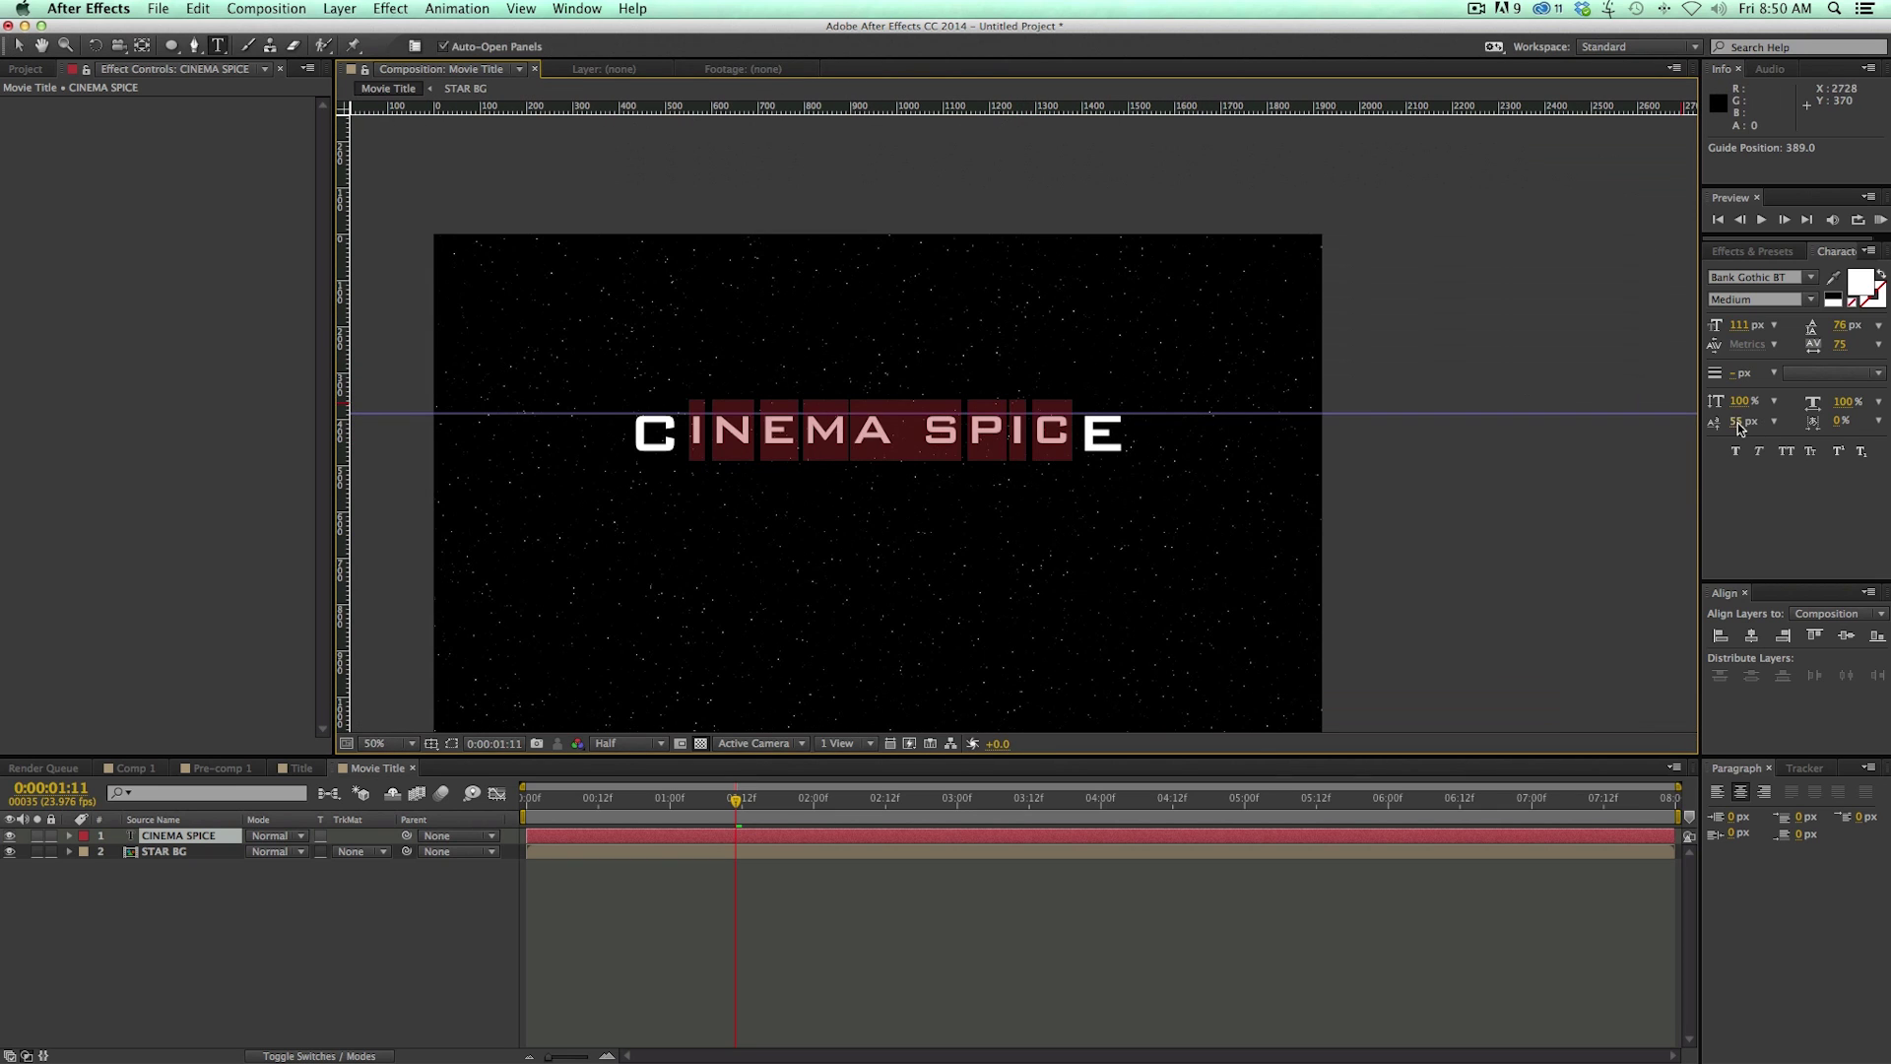
left_click(1738, 422)
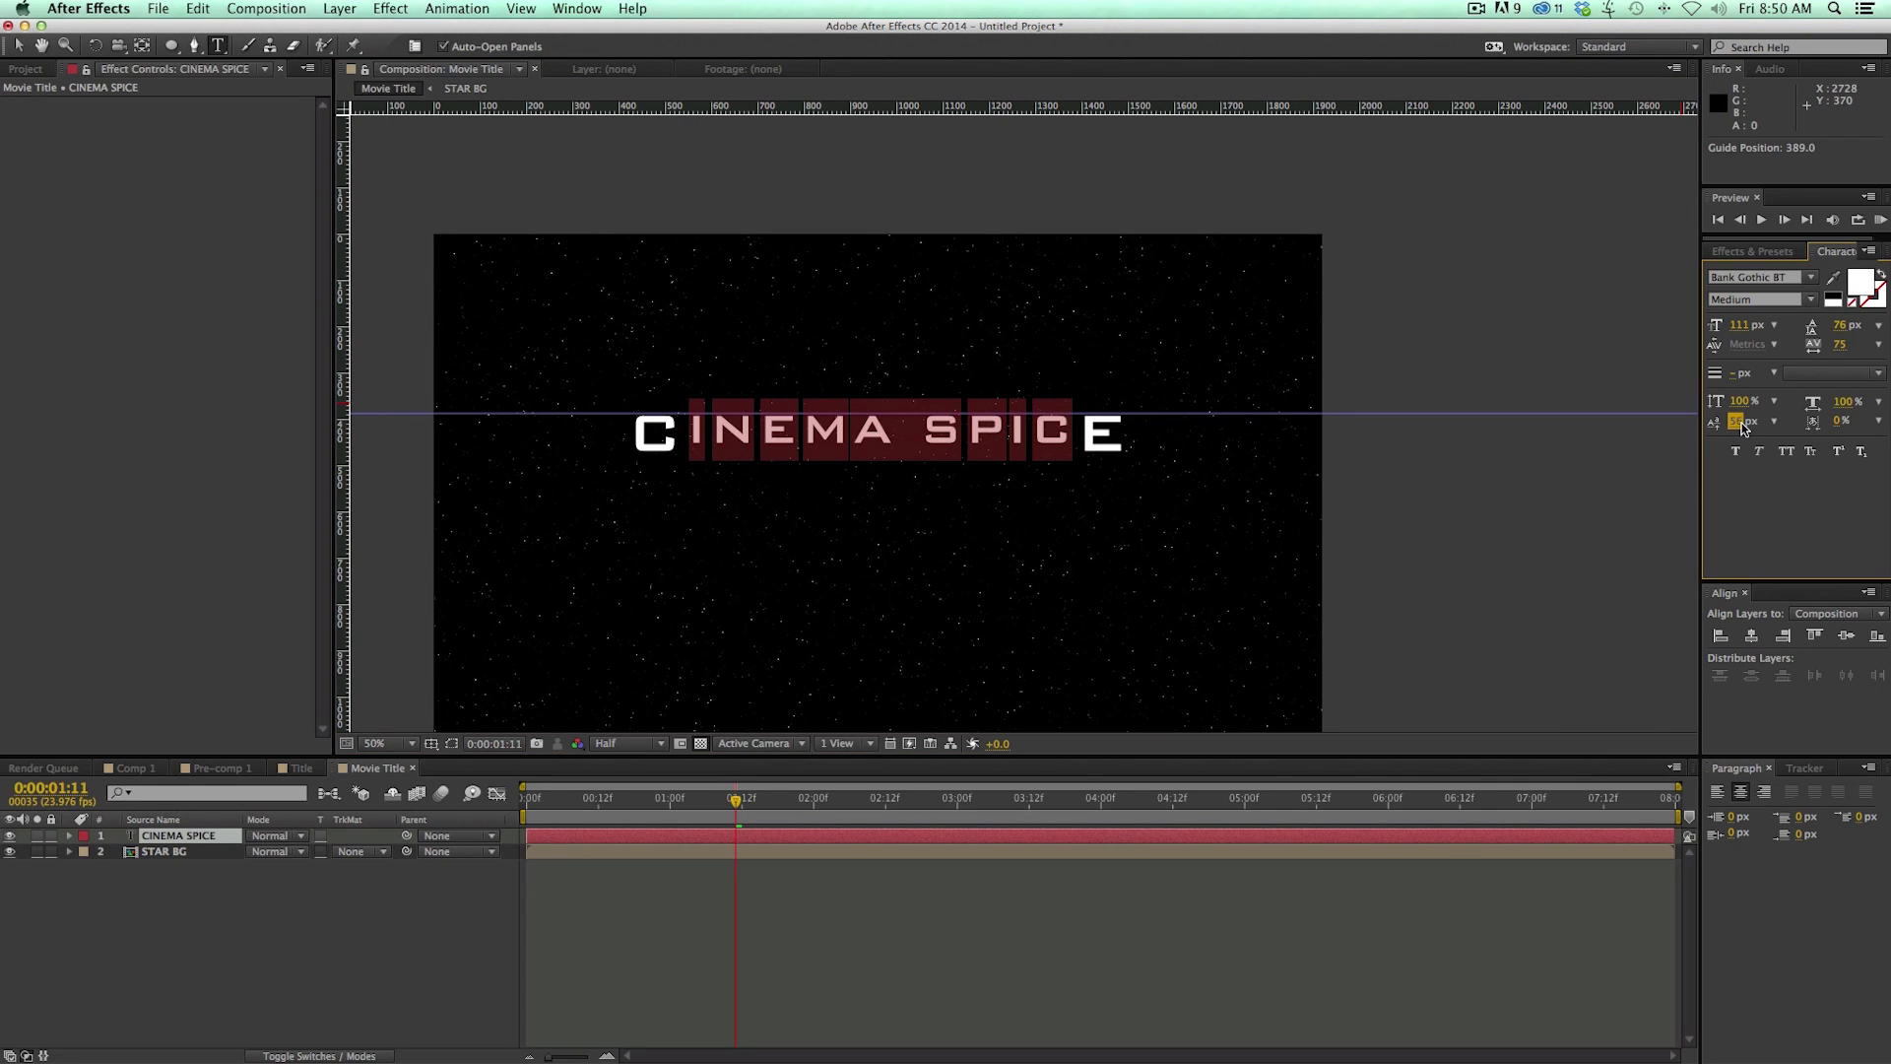
key("Up")
Step: Scale the CINEMA SPICE title to 125% and place a duplicate below it
left_click(685, 839)
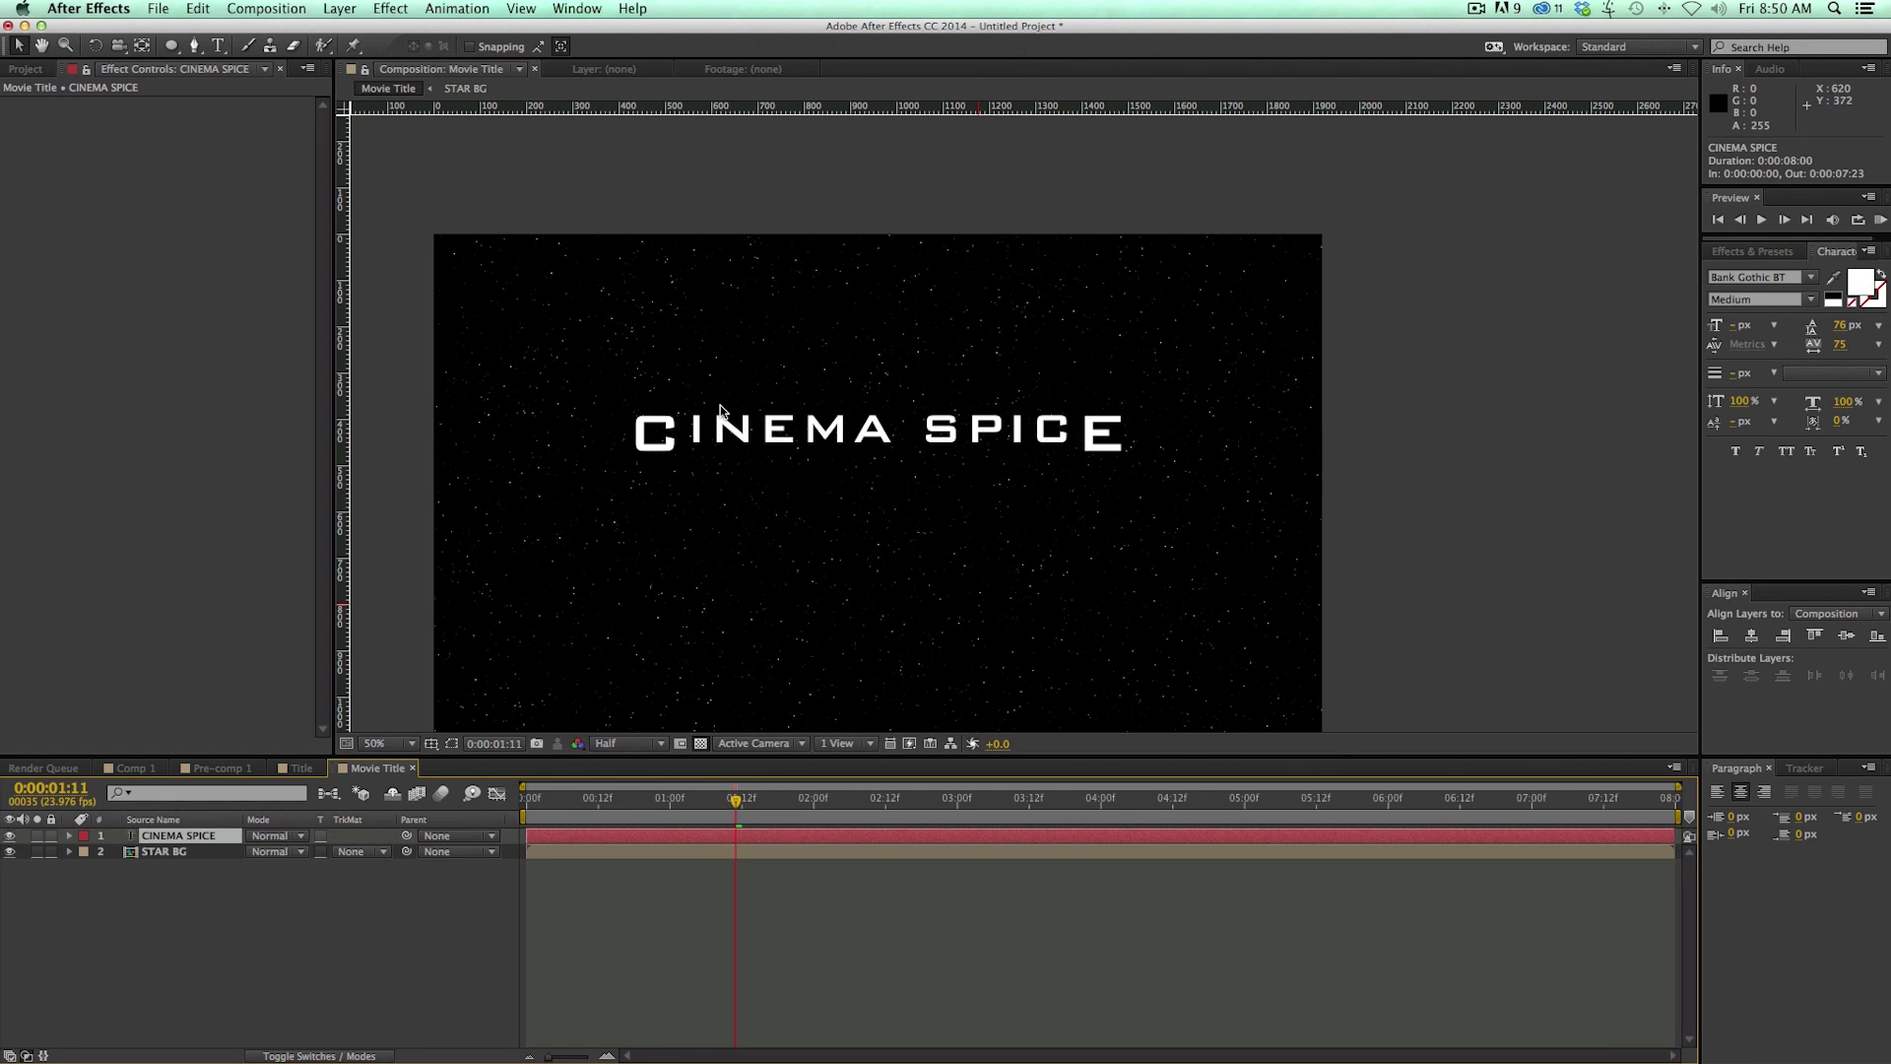
left_click(1125, 421)
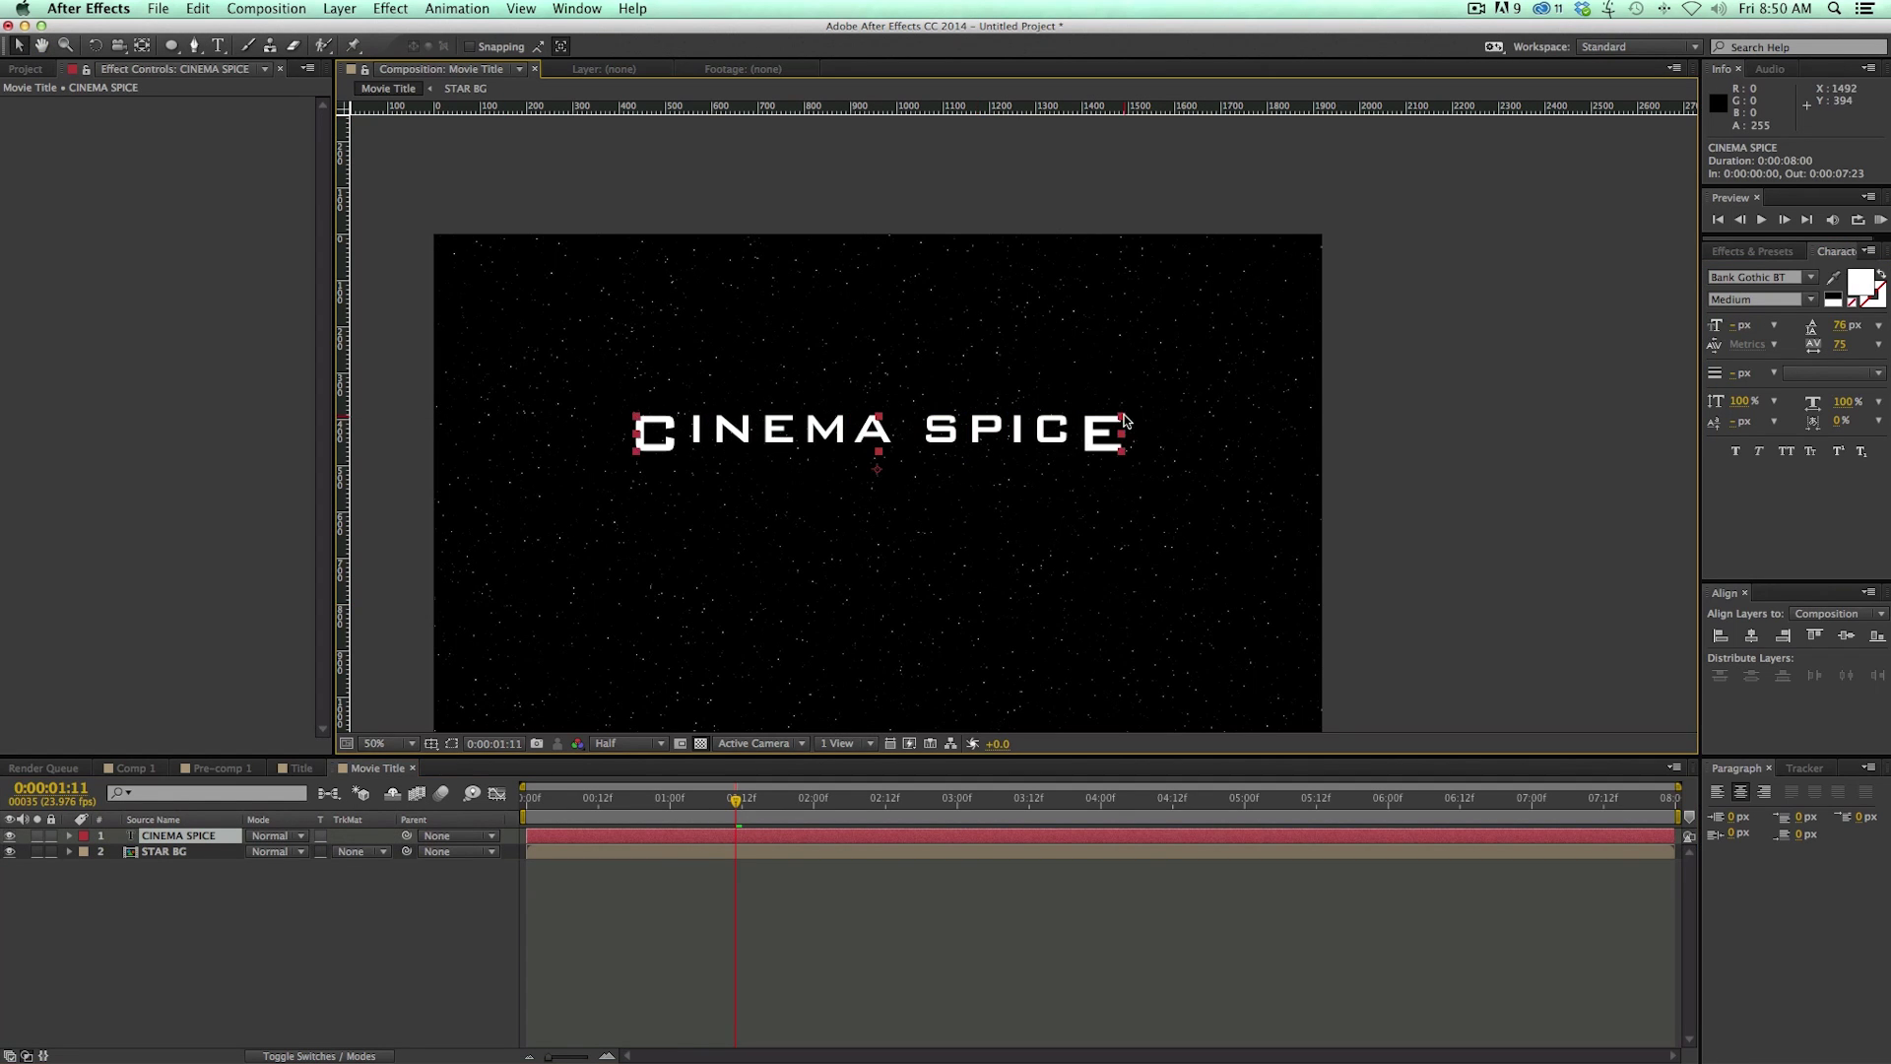
left_click_drag(1125, 420, 1183, 394)
key("super+d")
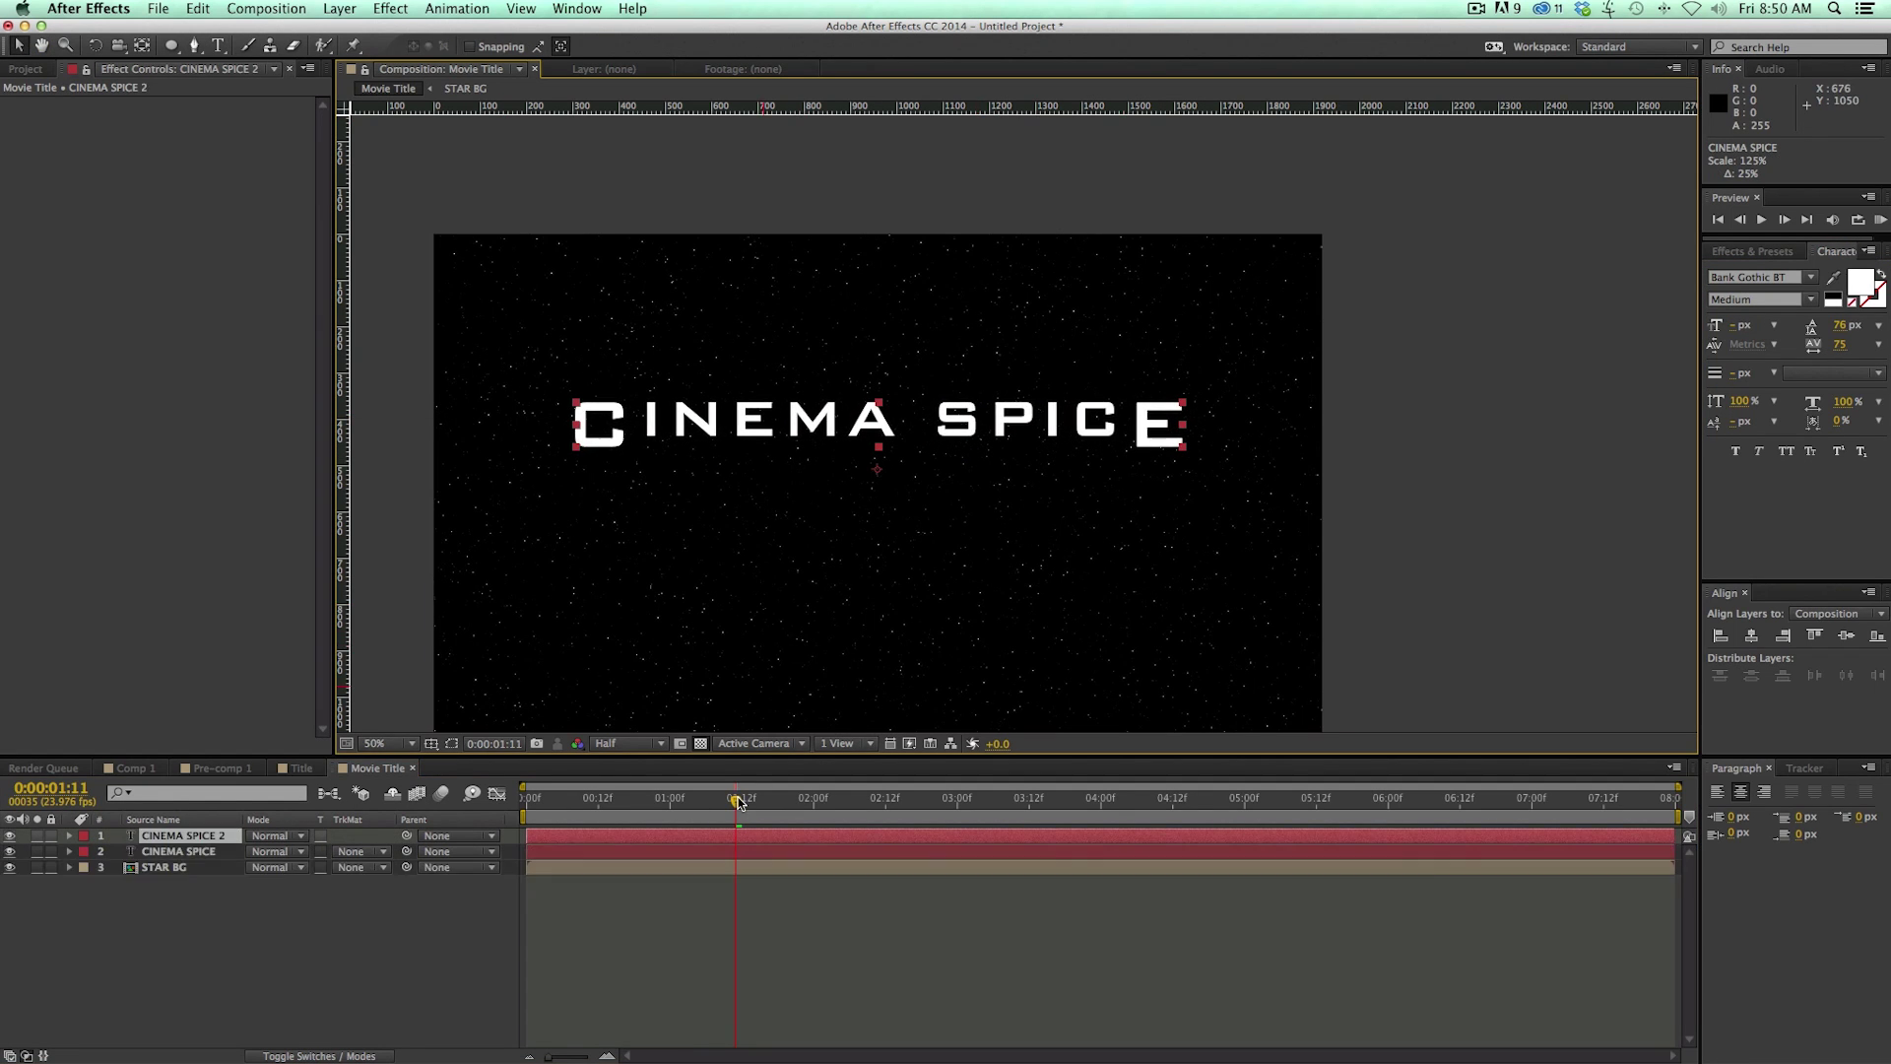
left_click_drag(800, 432, 802, 514)
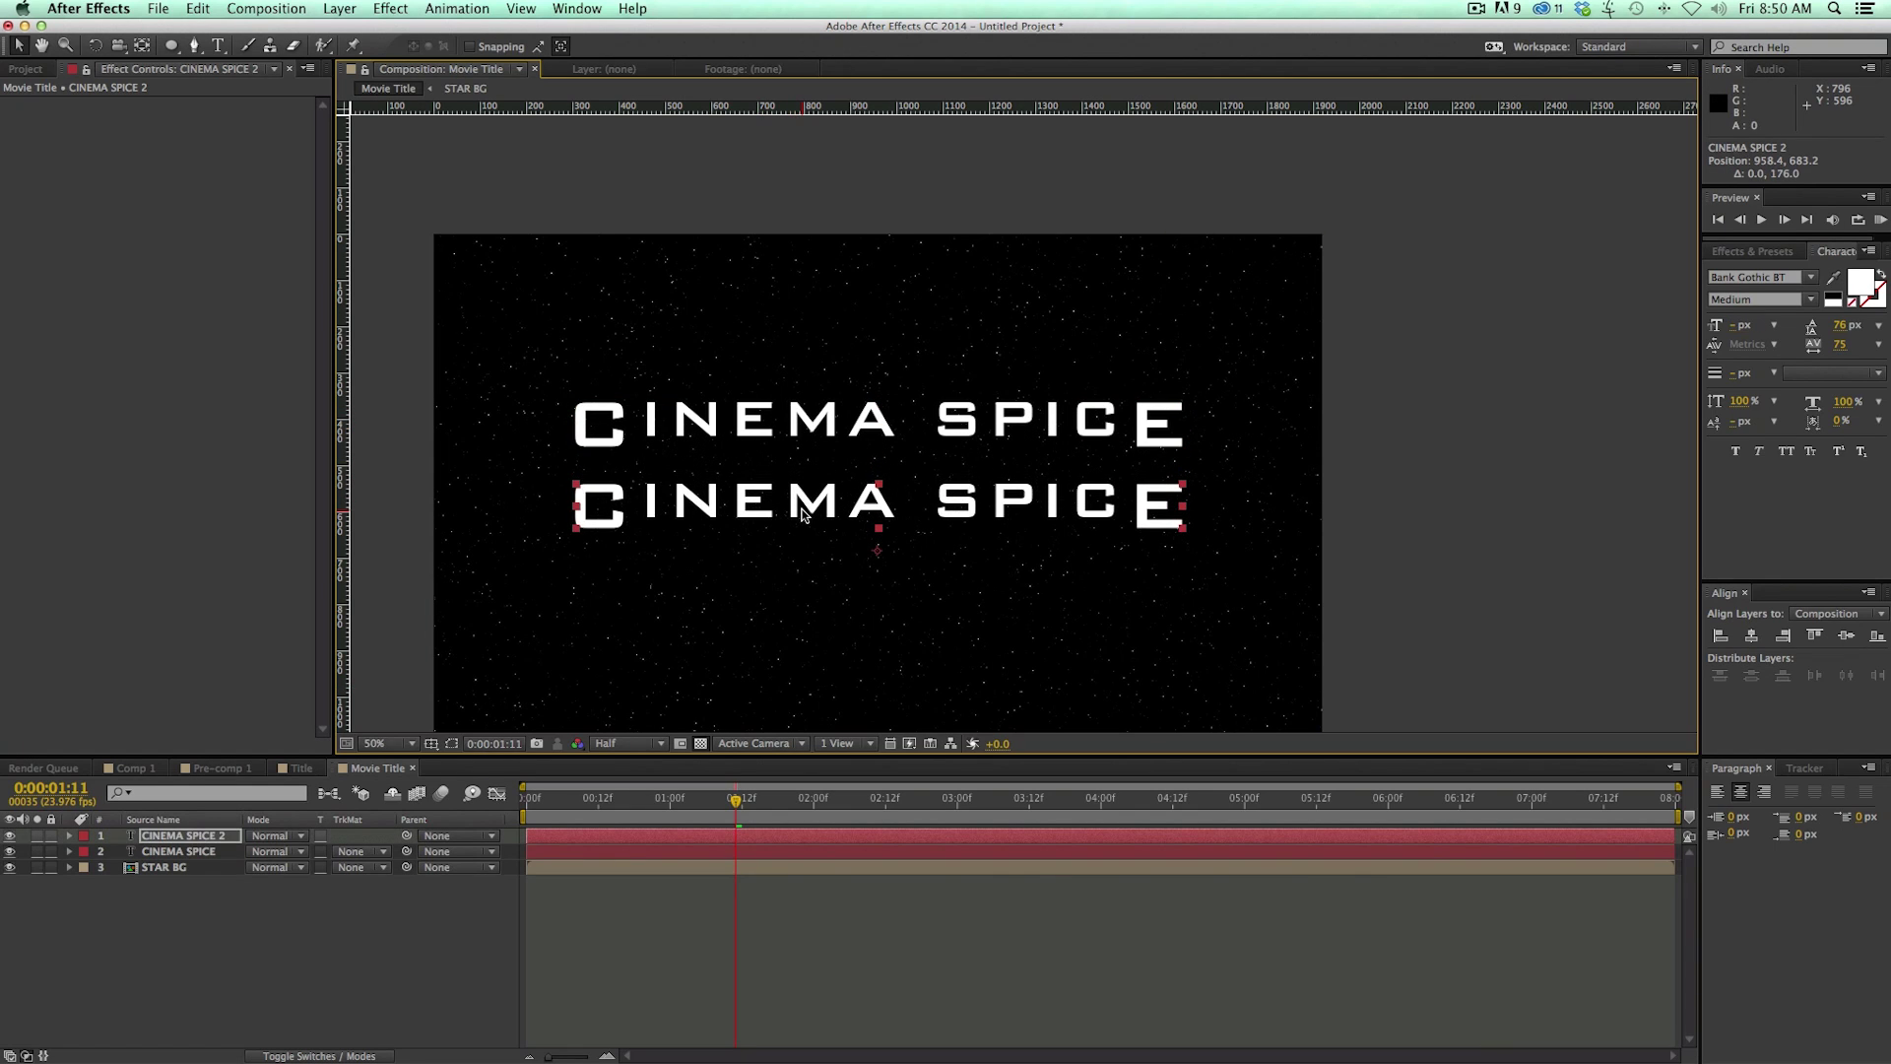
Step: Retype the lower copy as THE MOVIE at 81 px and nudge it up
double_click(803, 514)
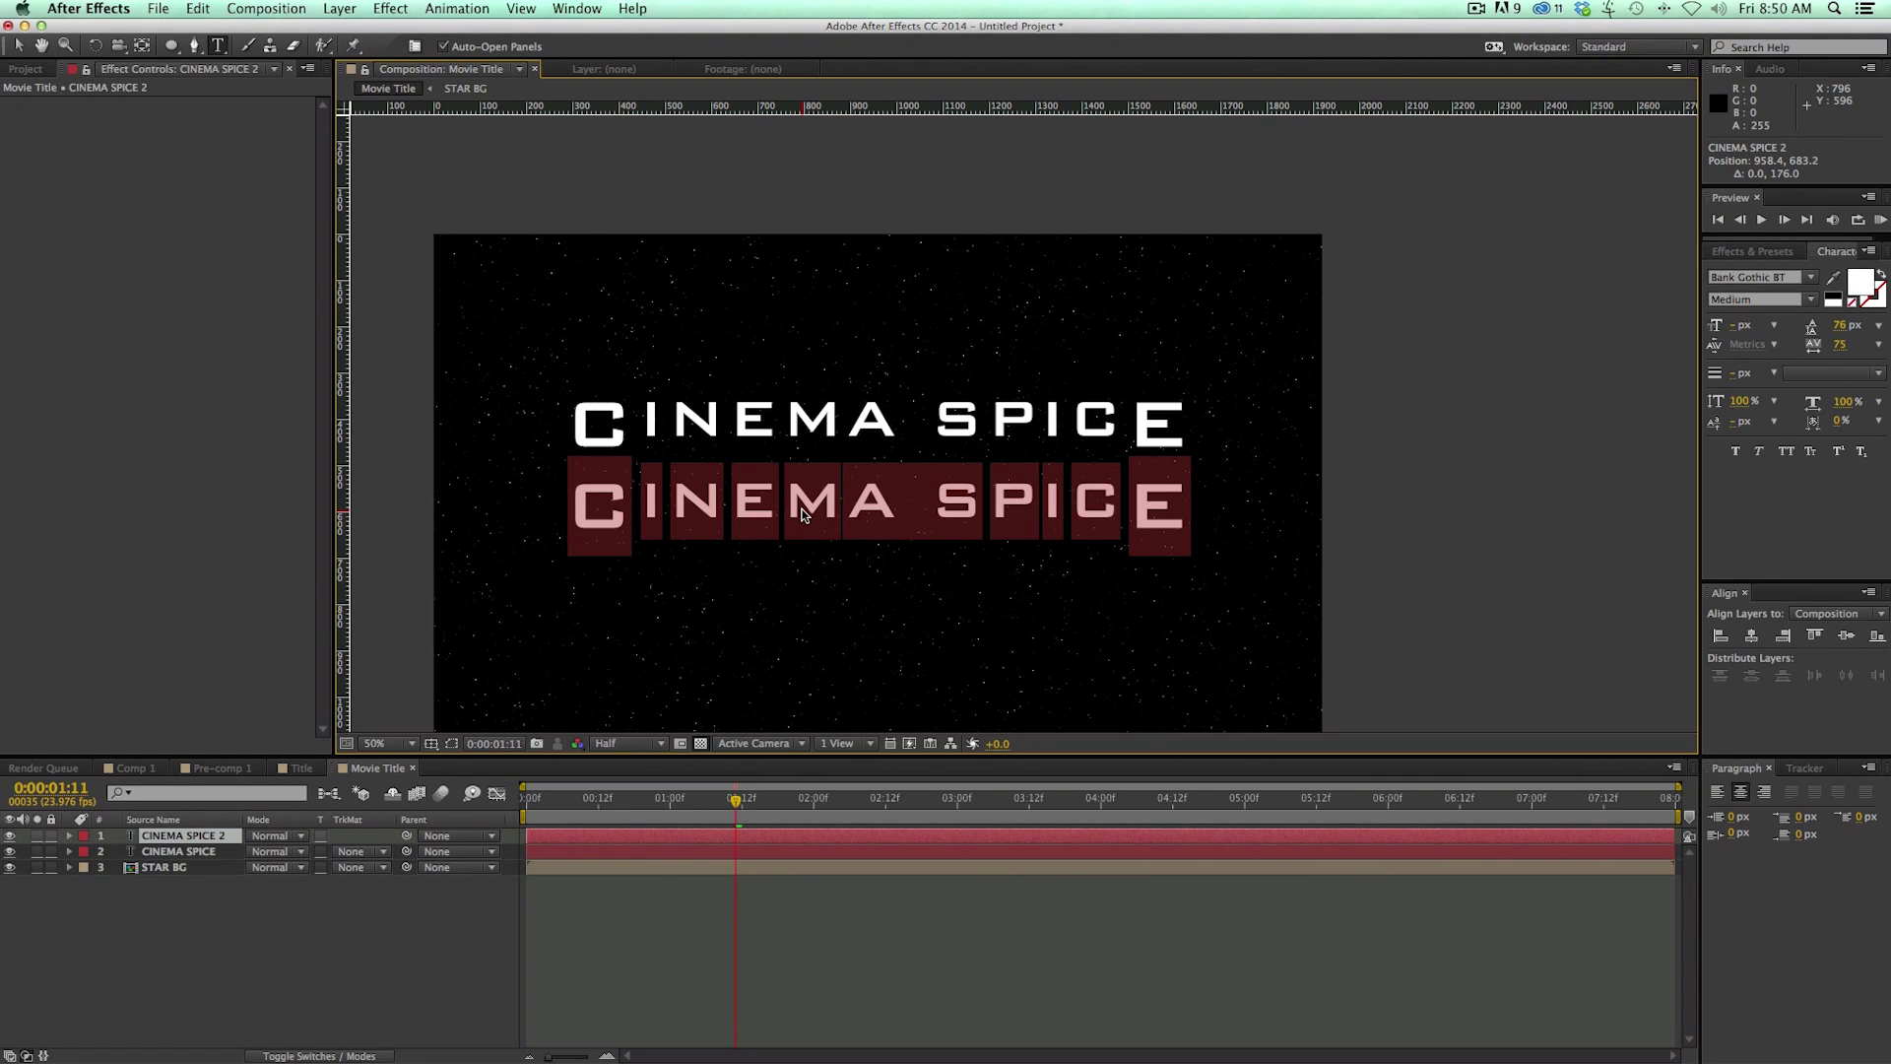
type("THE MOVIE")
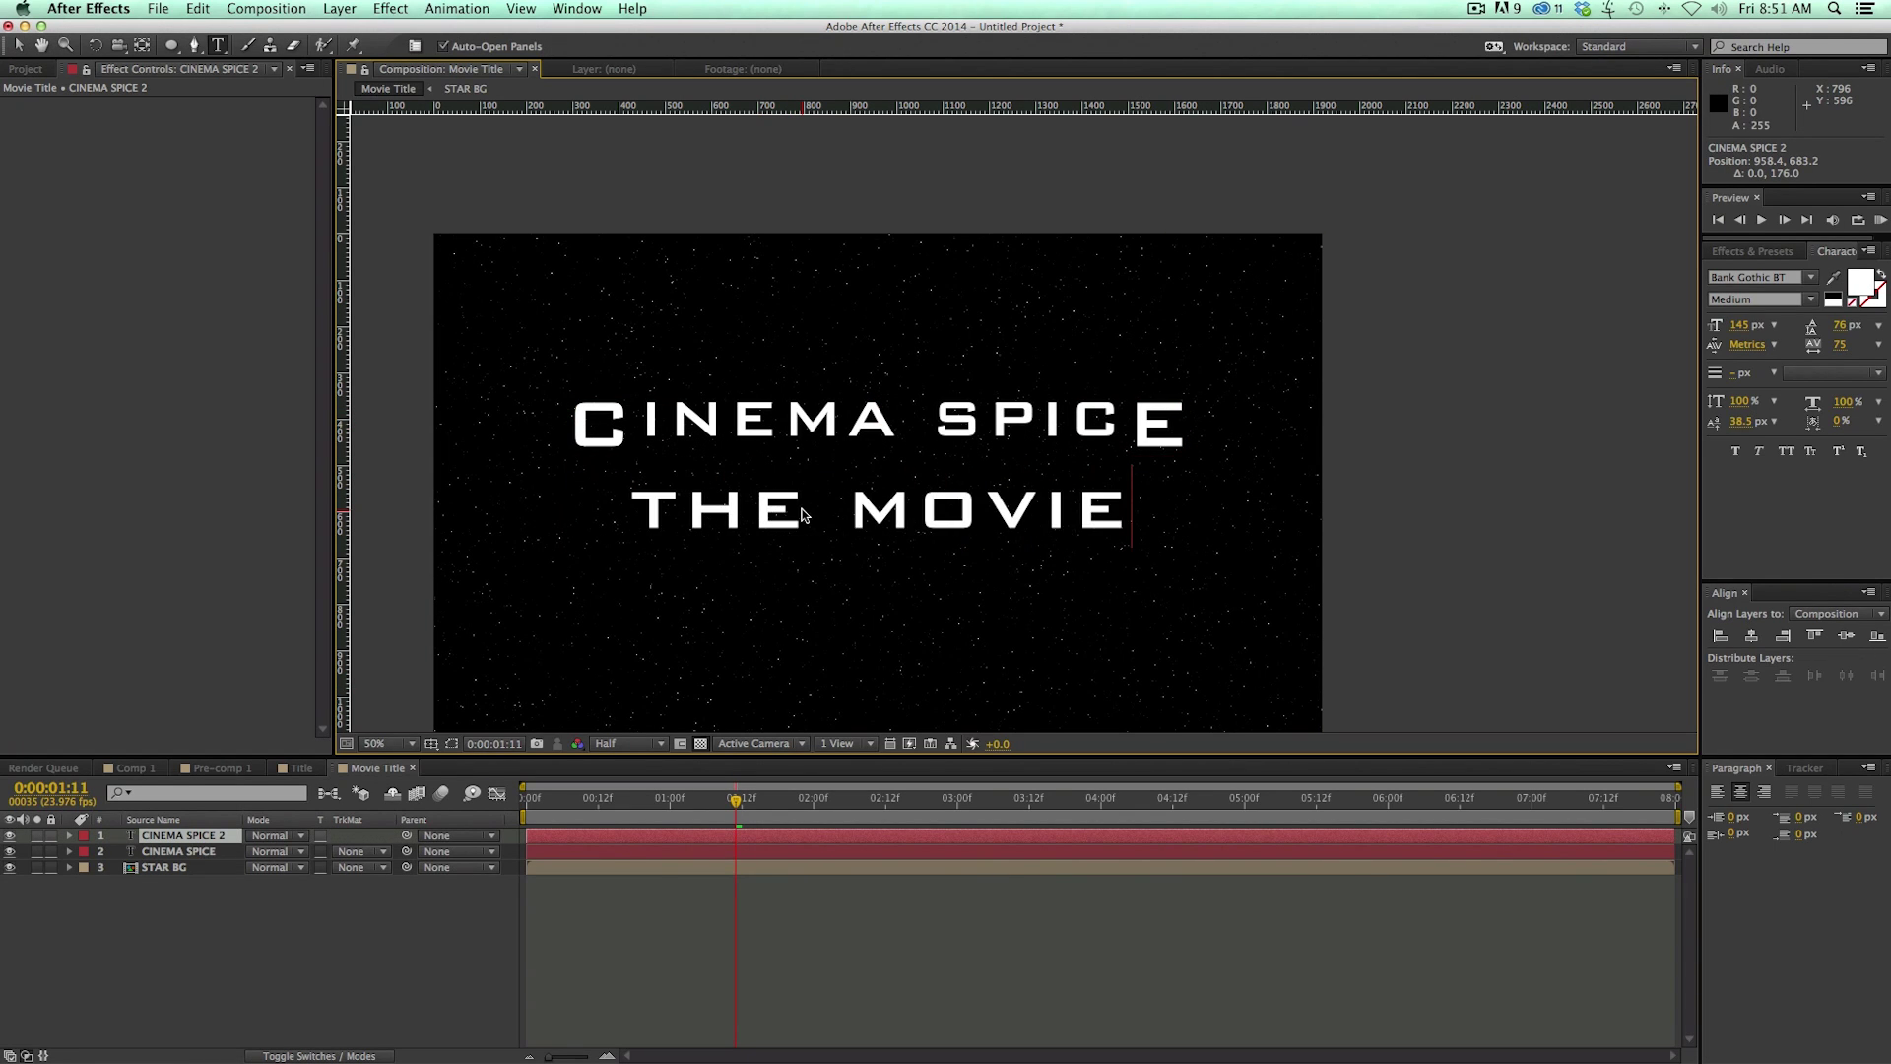
key("super+a")
left_click_drag(1739, 324, 1705, 324)
left_click(850, 842)
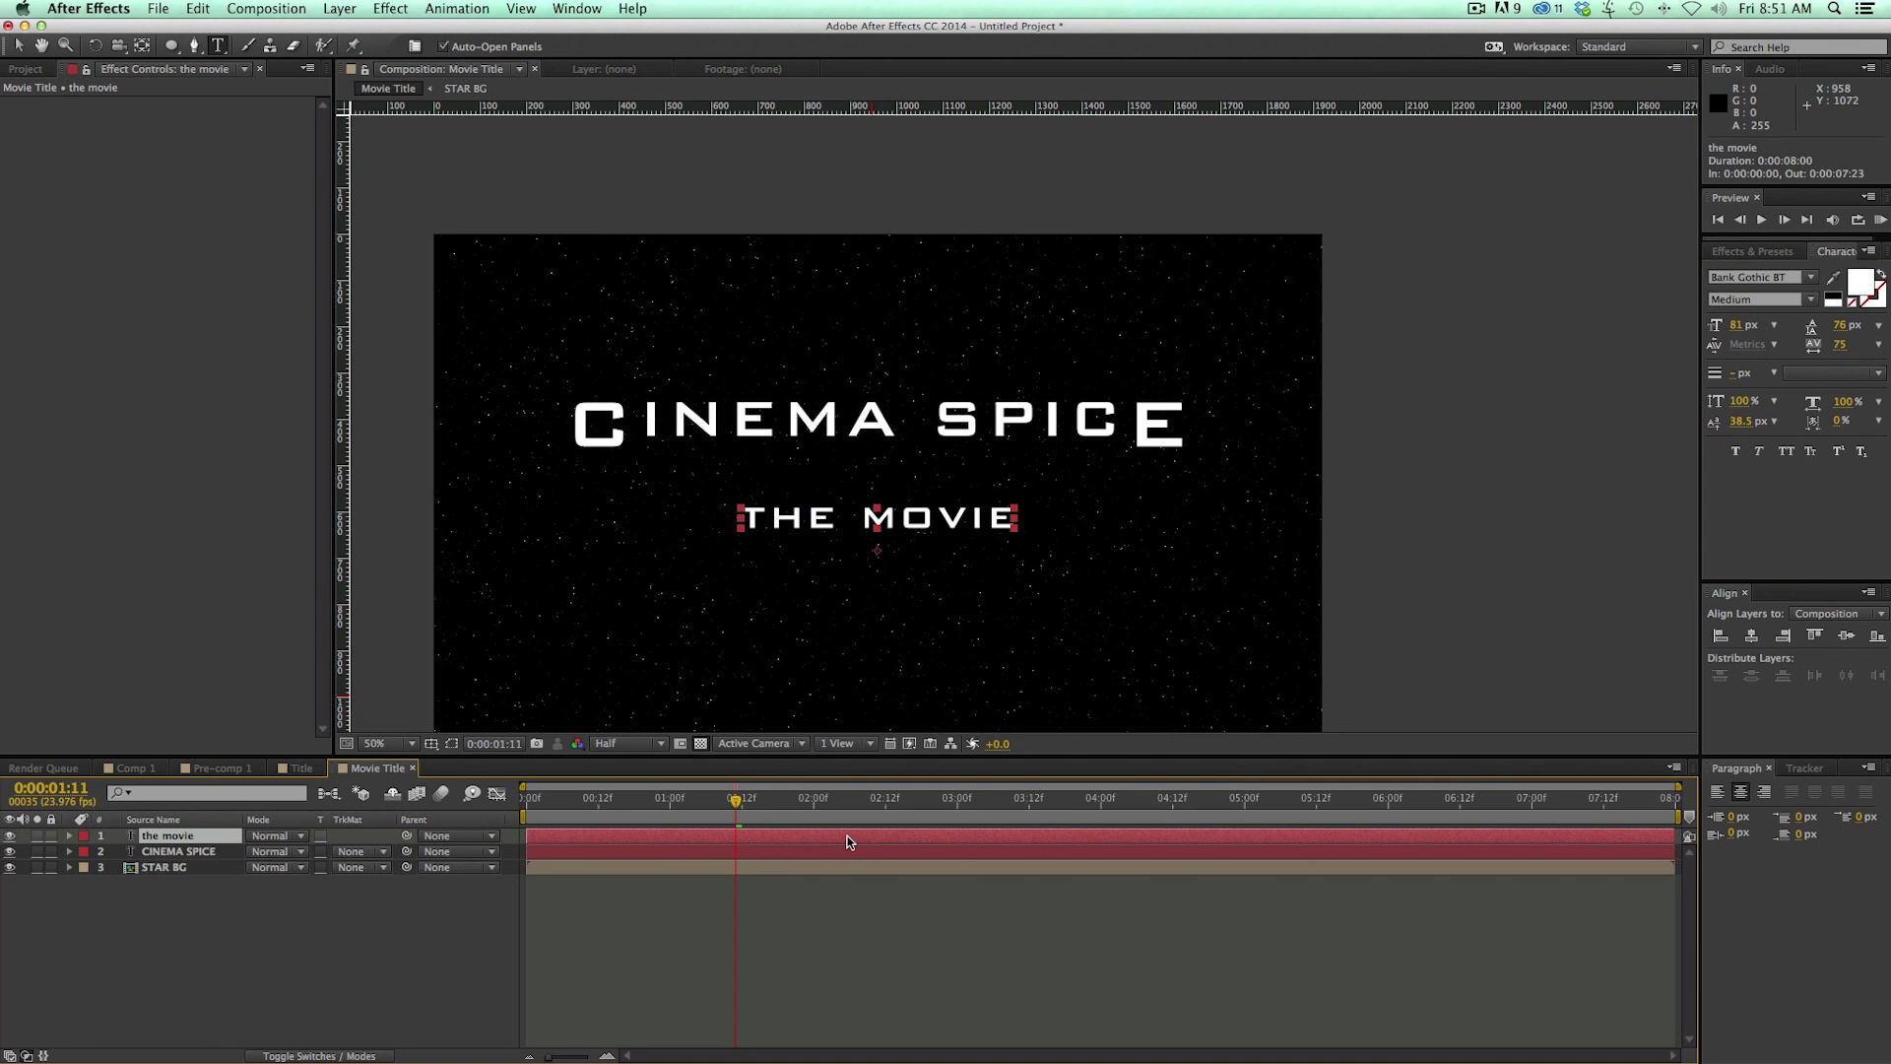
key("shift+Up")
key("shift+Up")
key("shift+Up")
key("shift+Up")
key("shift+Up")
key("shift+Up")
key("shift+Up")
key("shift+Up")
Step: Centre the CINEMA SPICE and THE MOVIE layers horizontally together
left_click(807, 853)
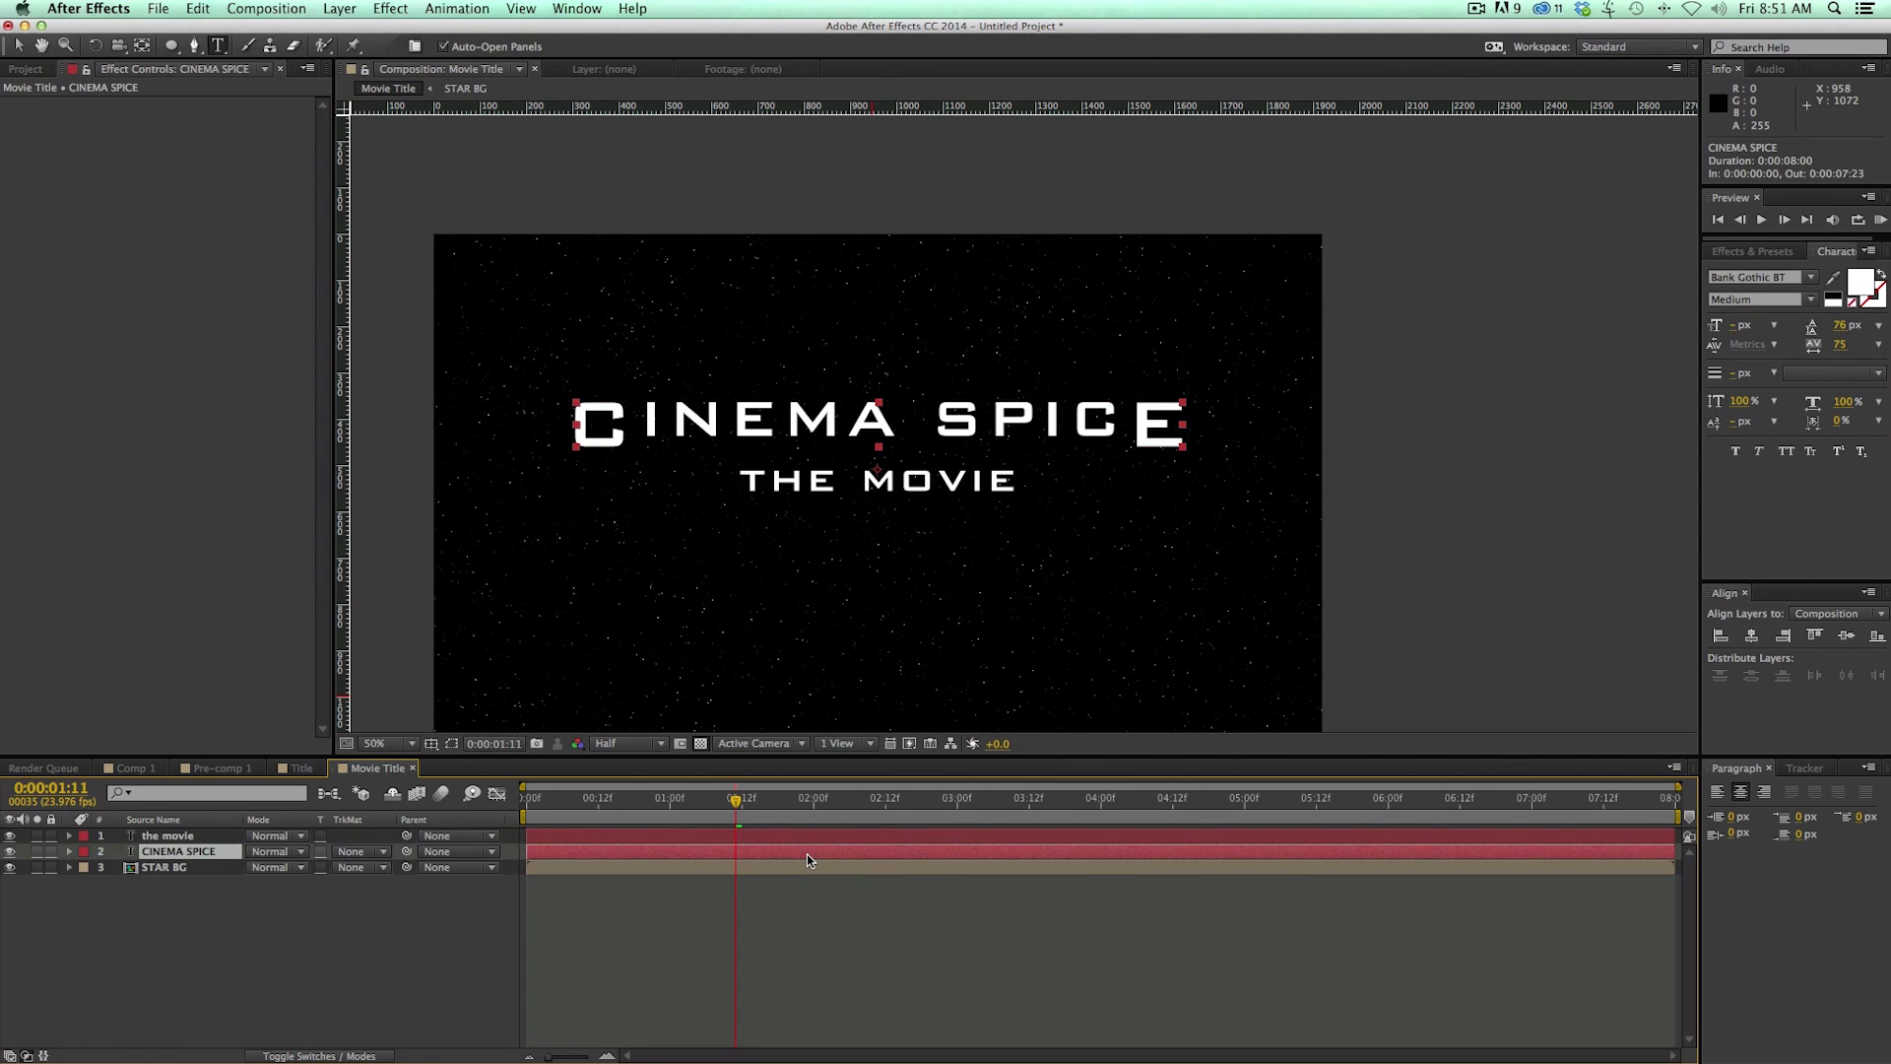
left_click(807, 836, "shift")
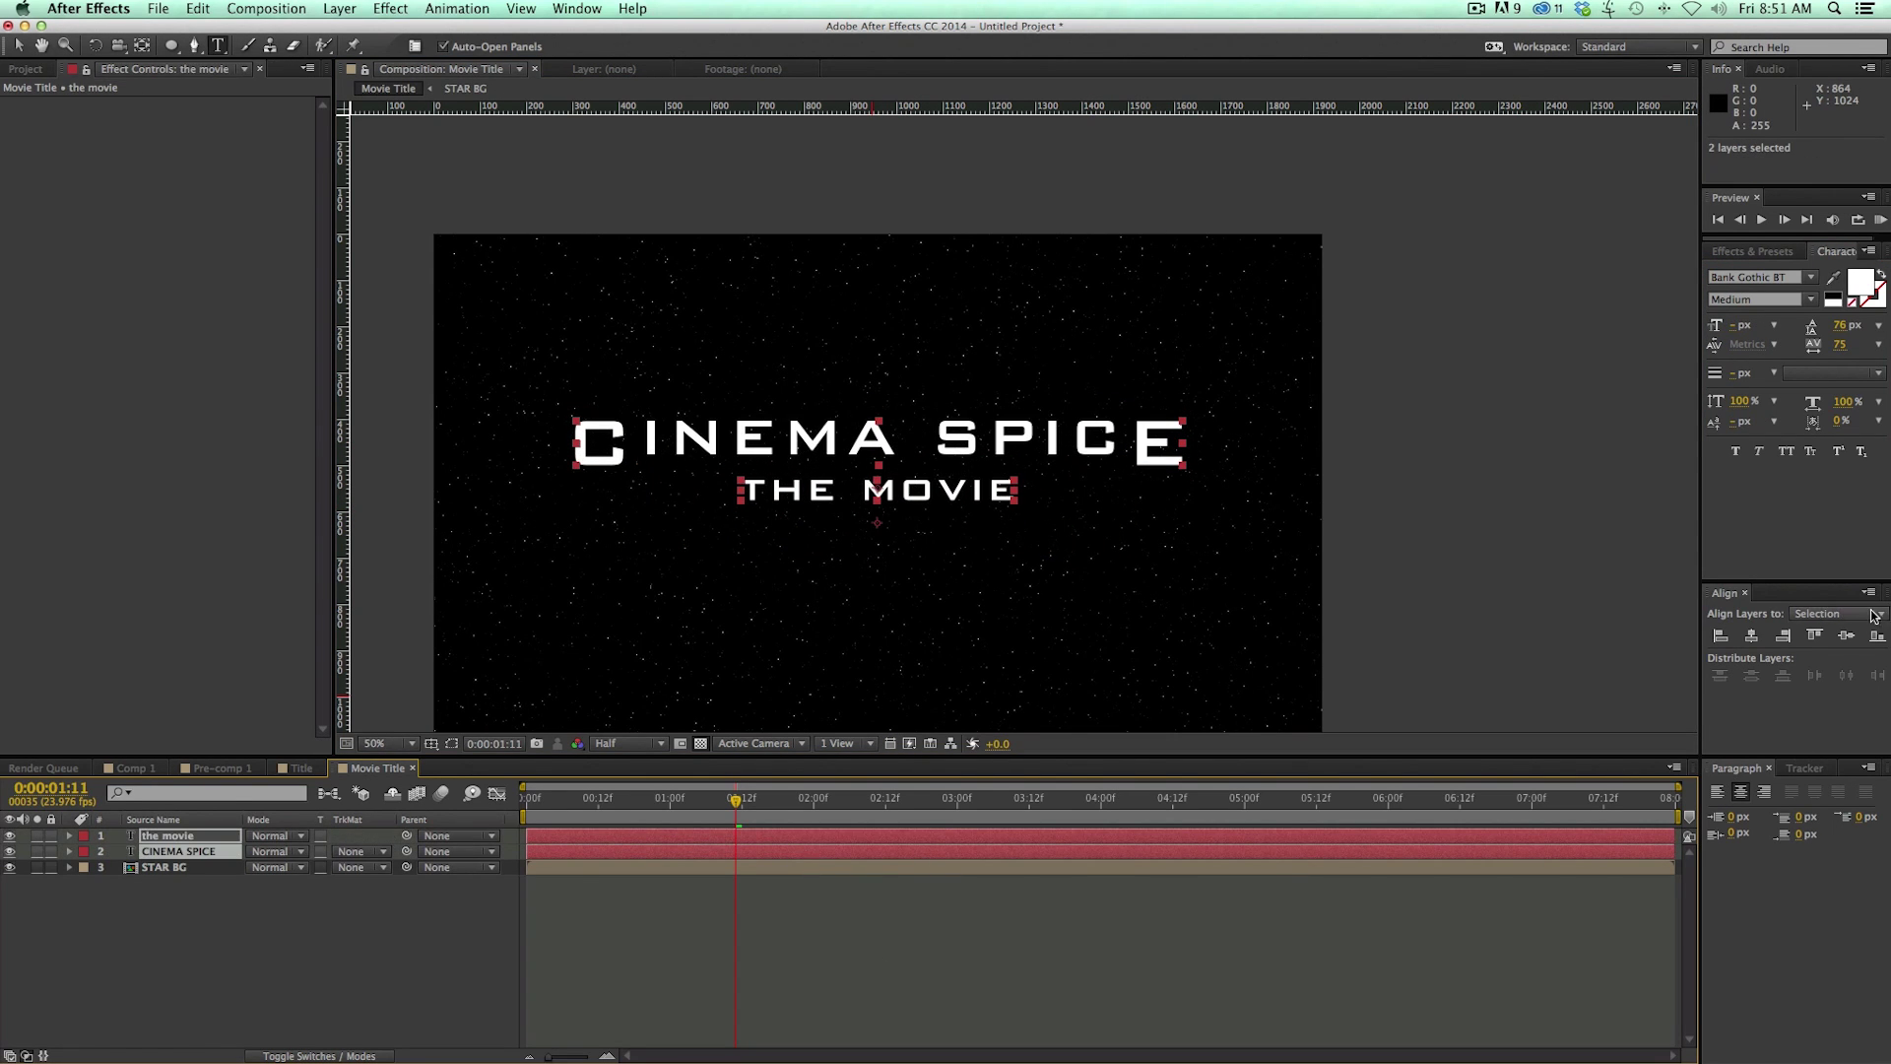
left_click(1751, 636)
left_click(1814, 926)
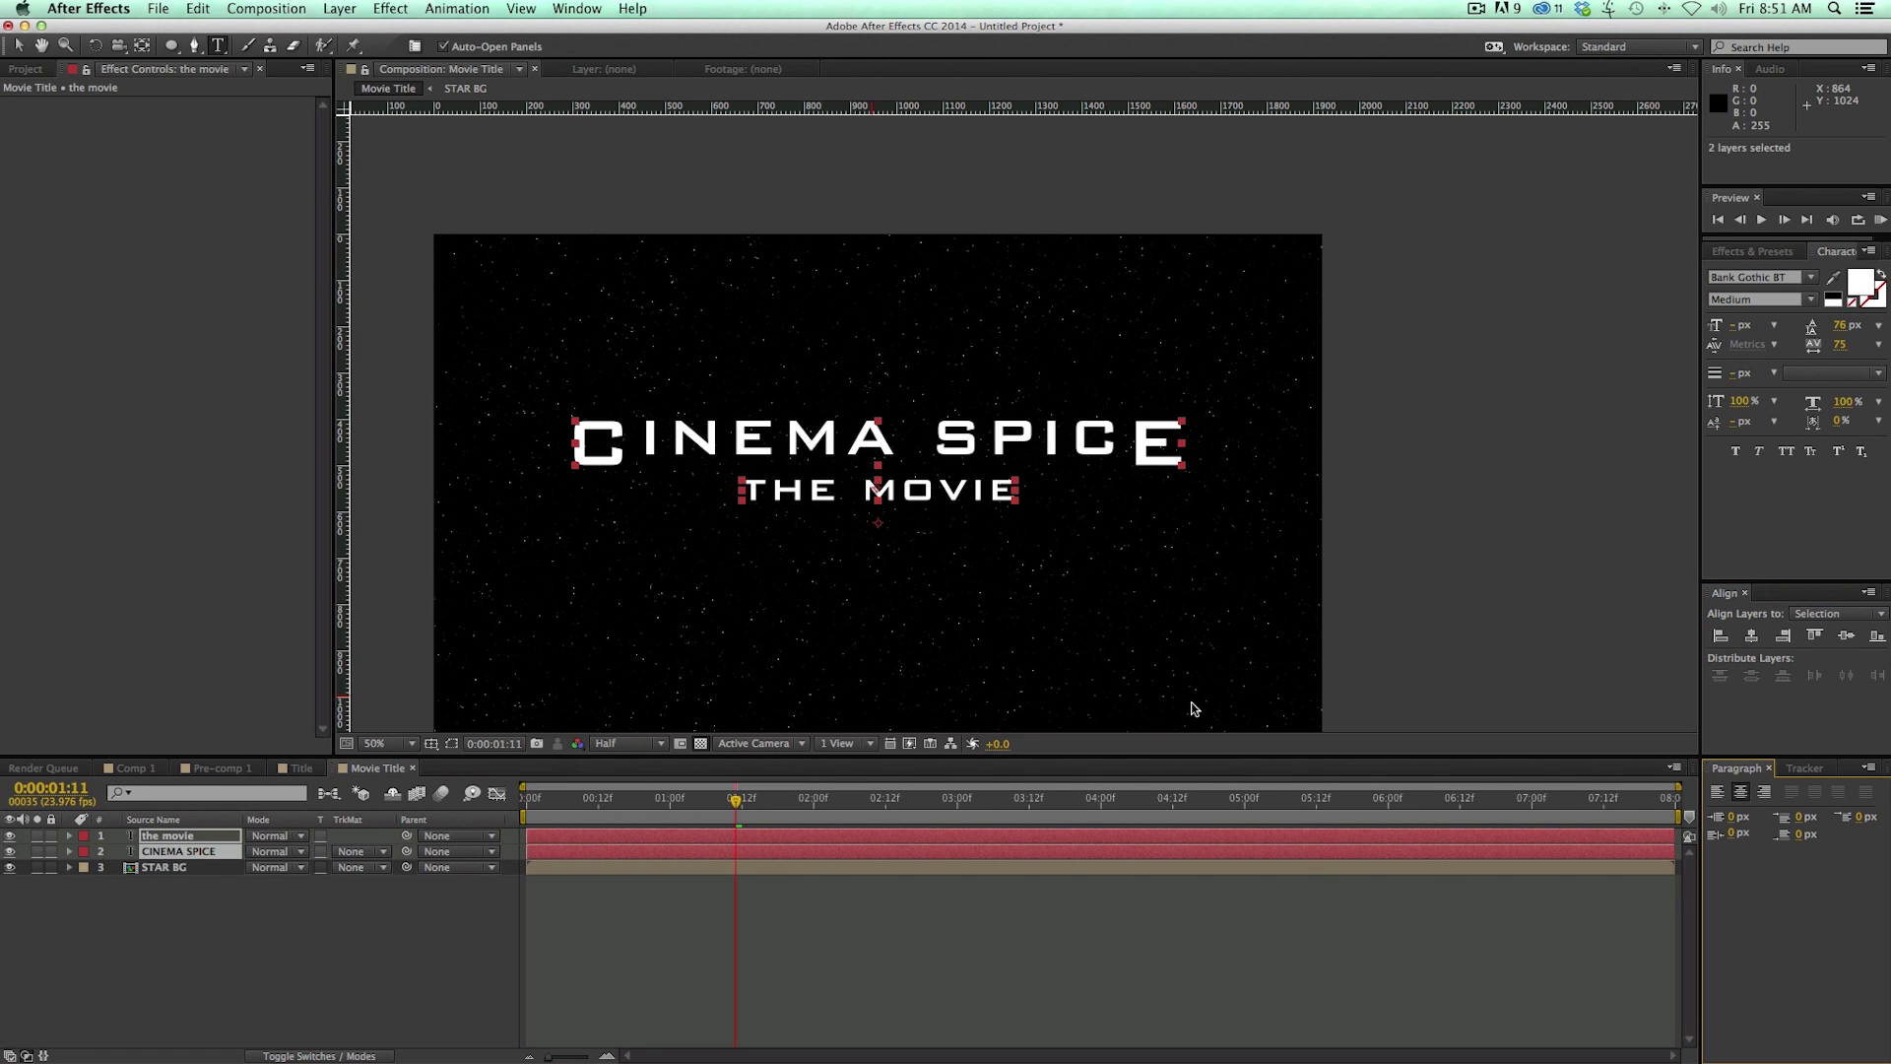
scroll(1001, 558, "down", 6)
scroll(1000, 558, "up", 6)
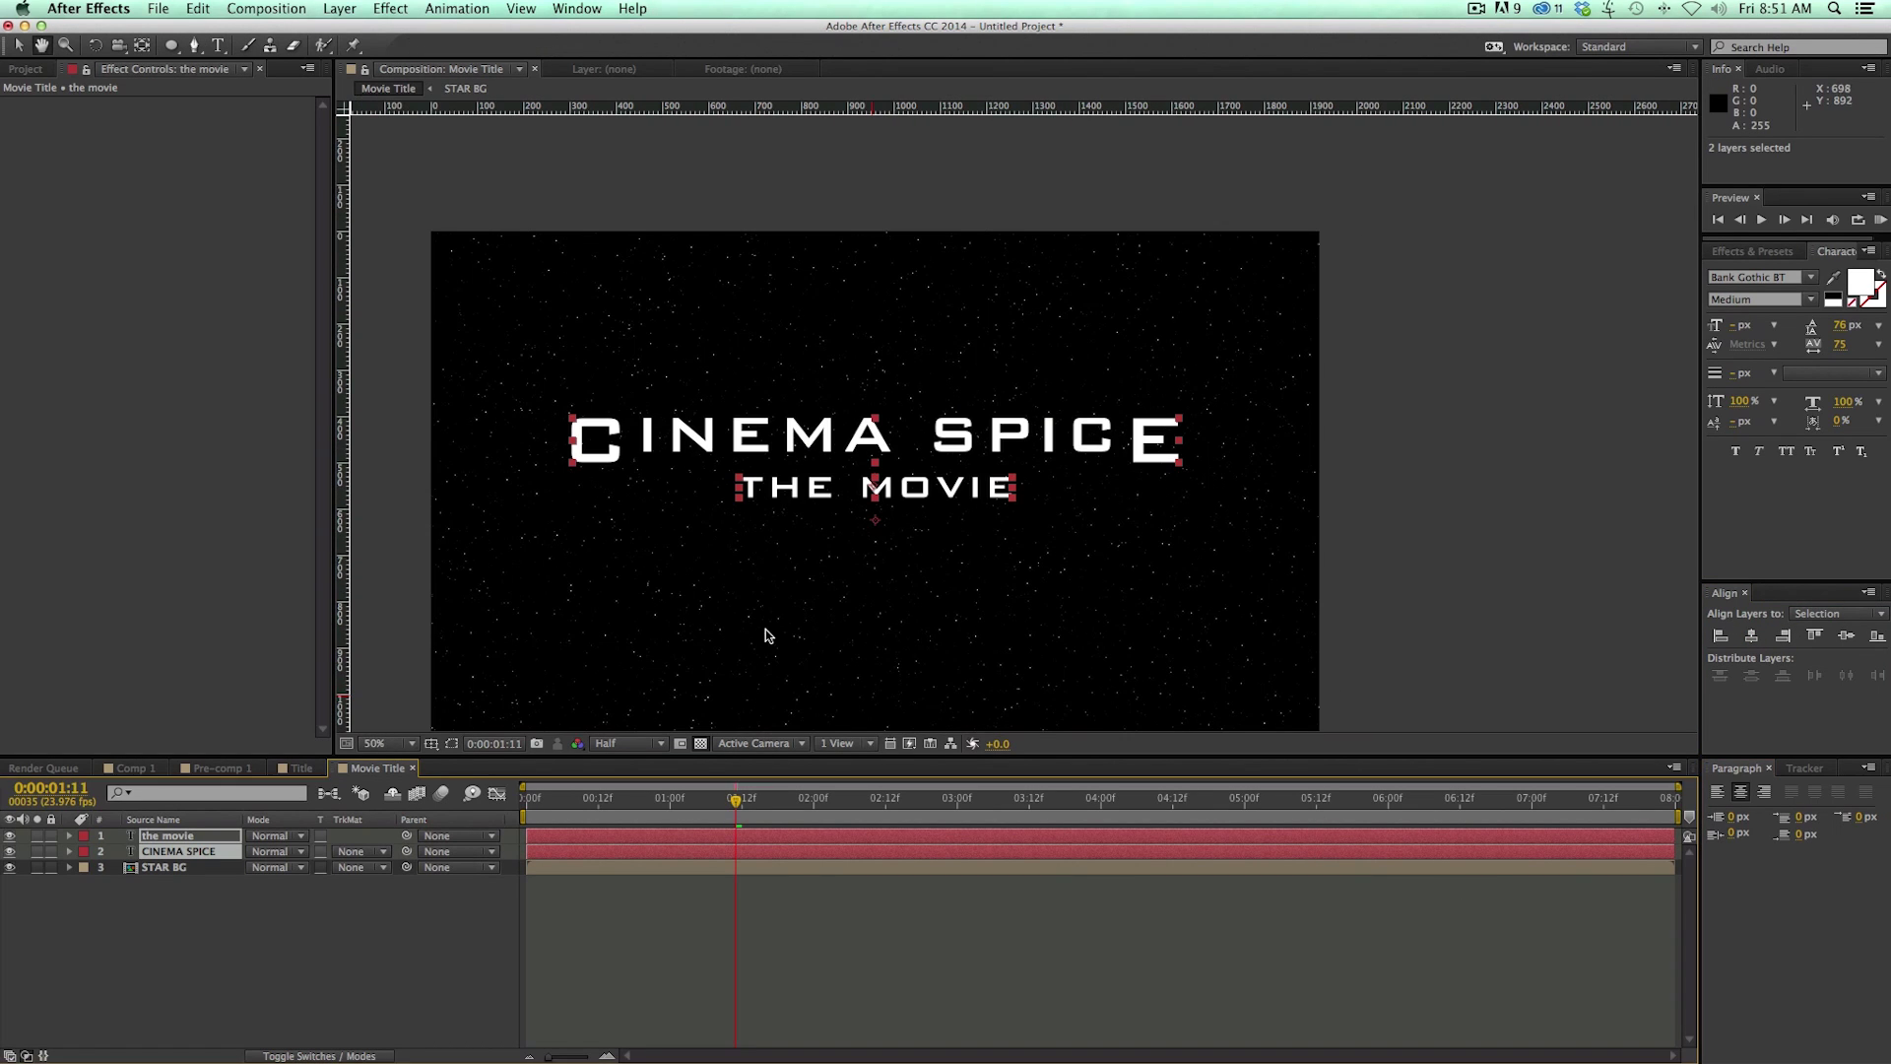
left_click_drag(767, 636, 948, 571)
key("super+shift+a")
key("super+t")
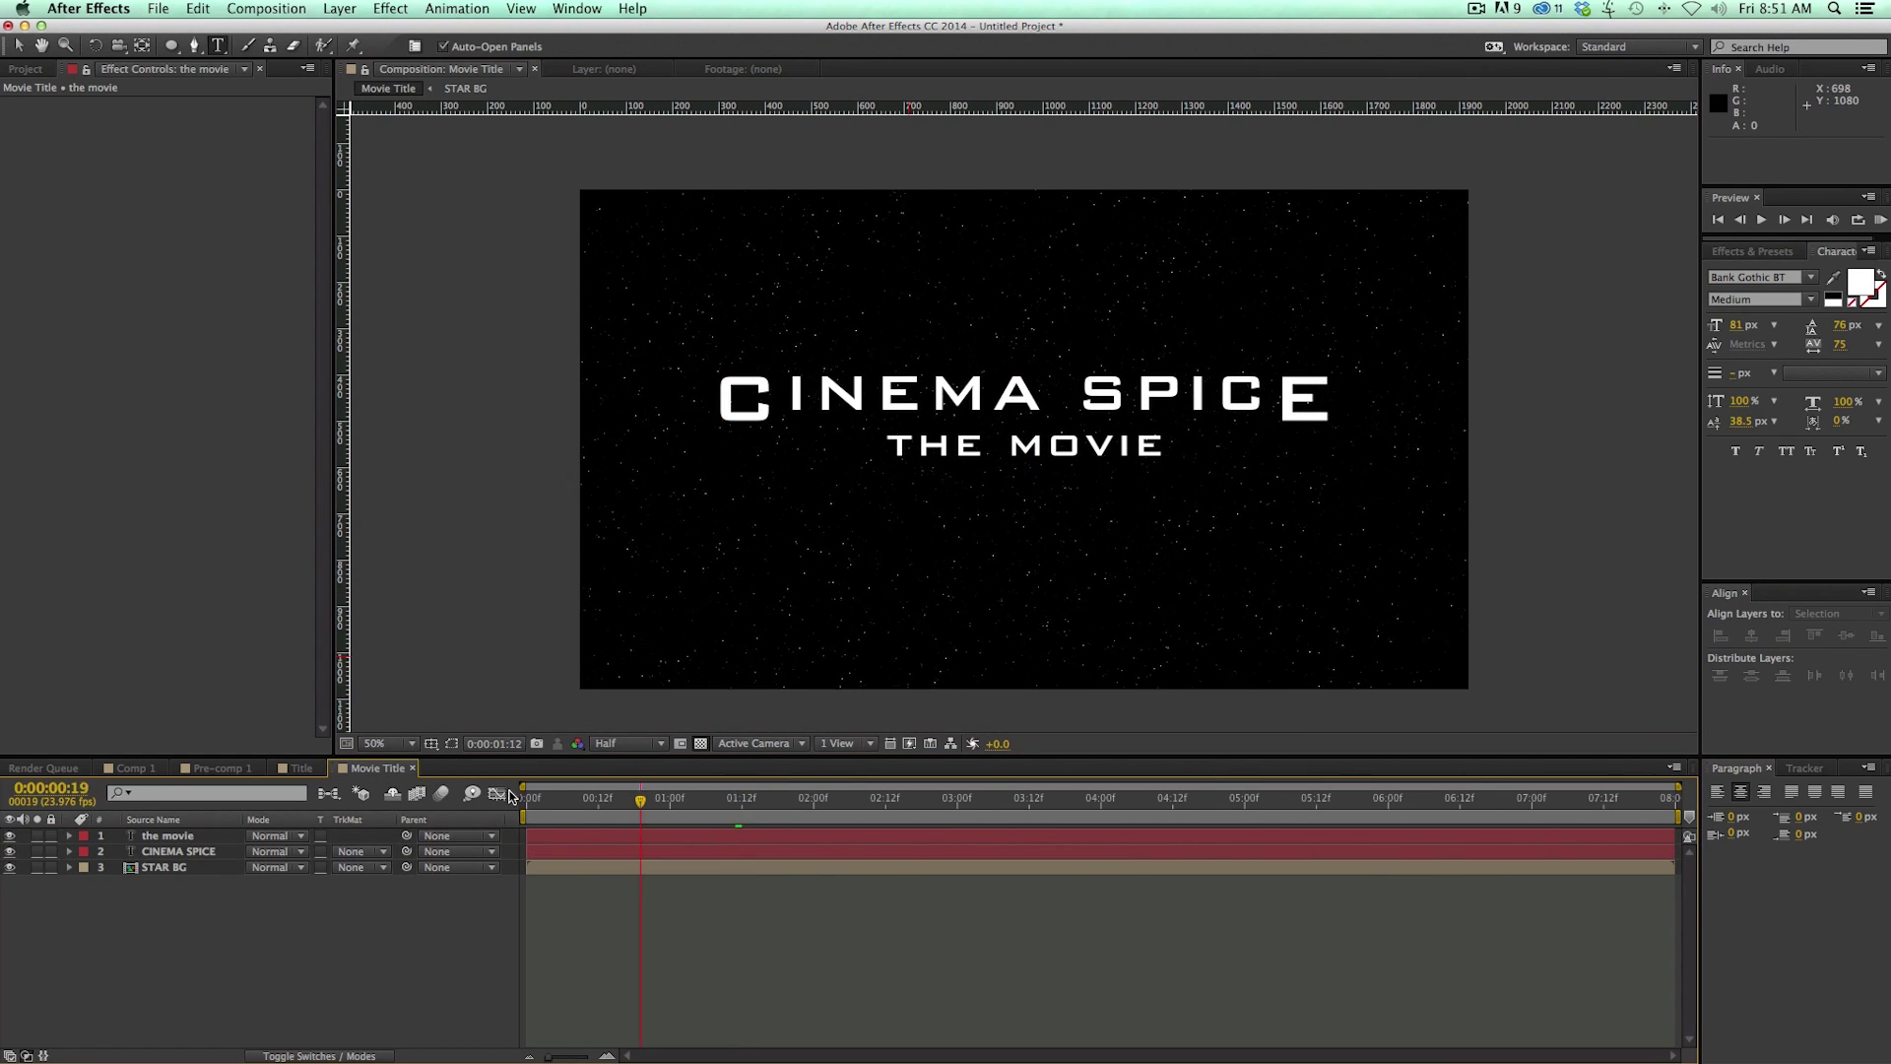
Step: Pre-compose the two text layers into a pre-comp named Title
key("Home")
left_click(641, 800)
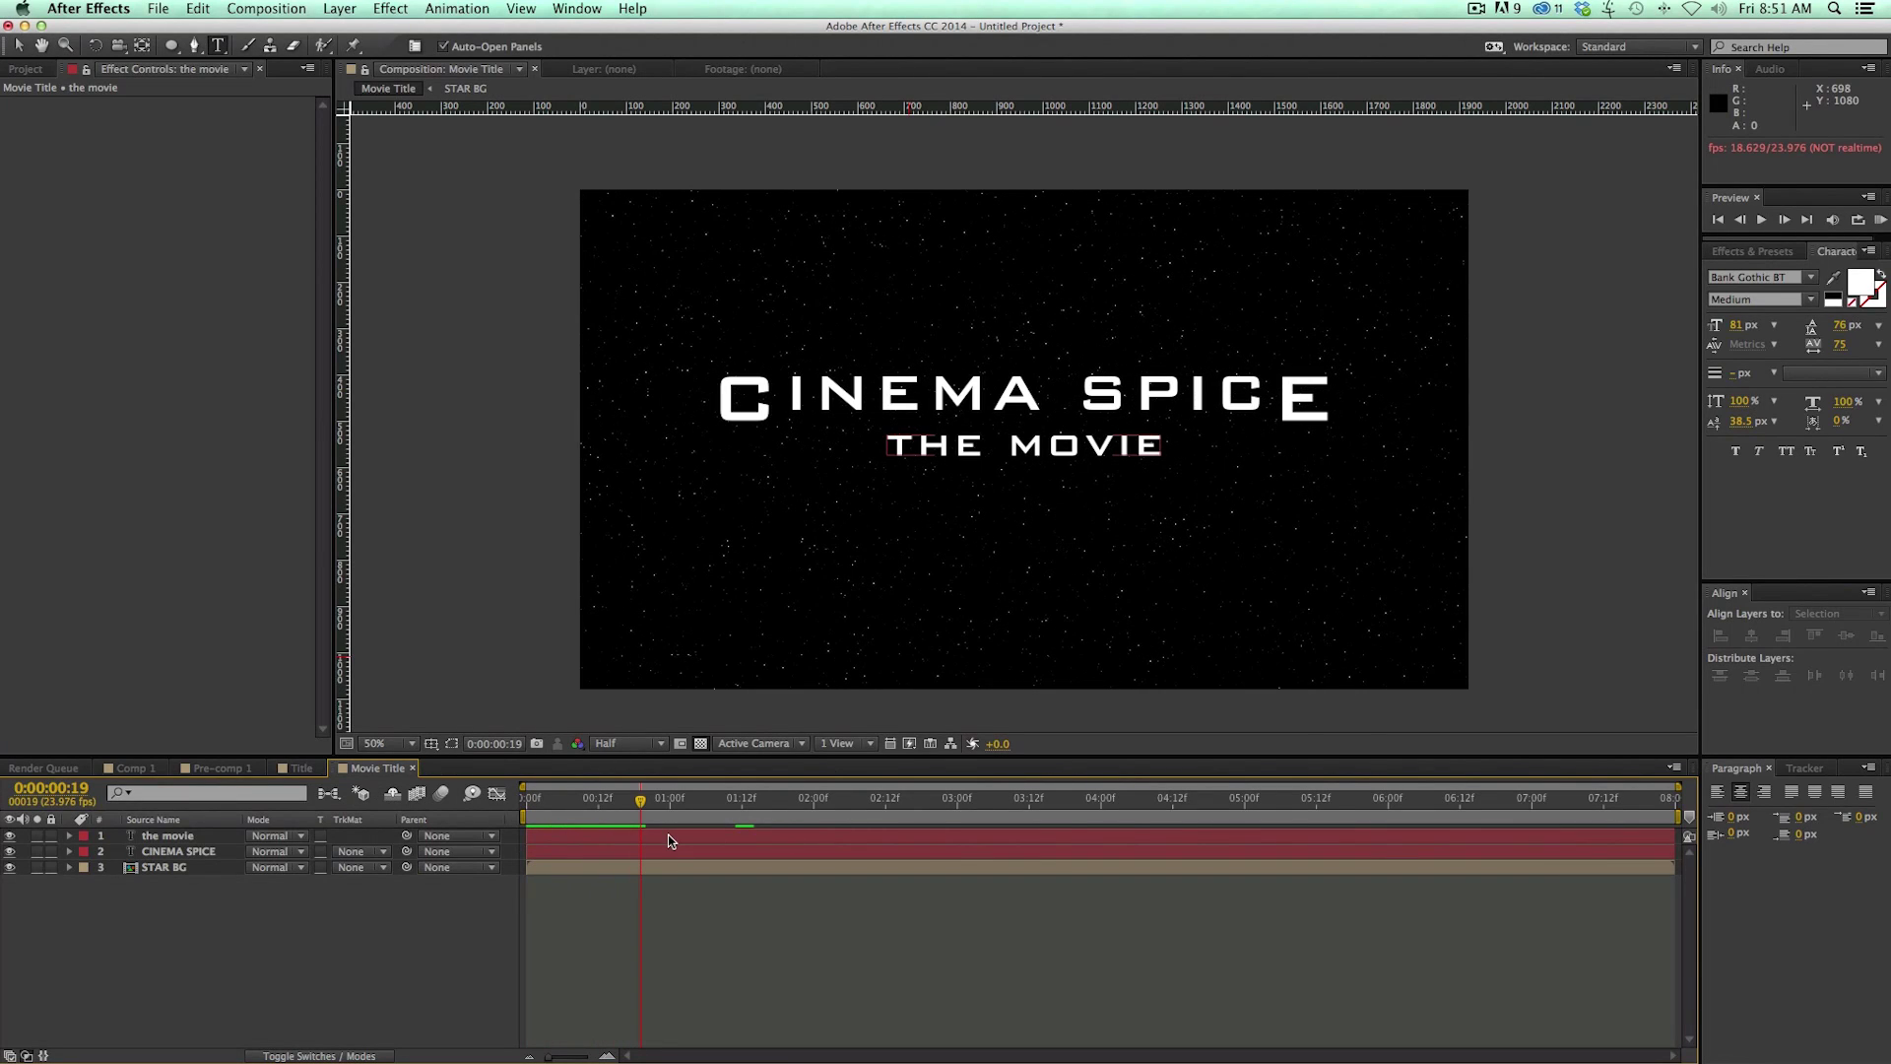
left_click(669, 837)
left_click(684, 852, "shift")
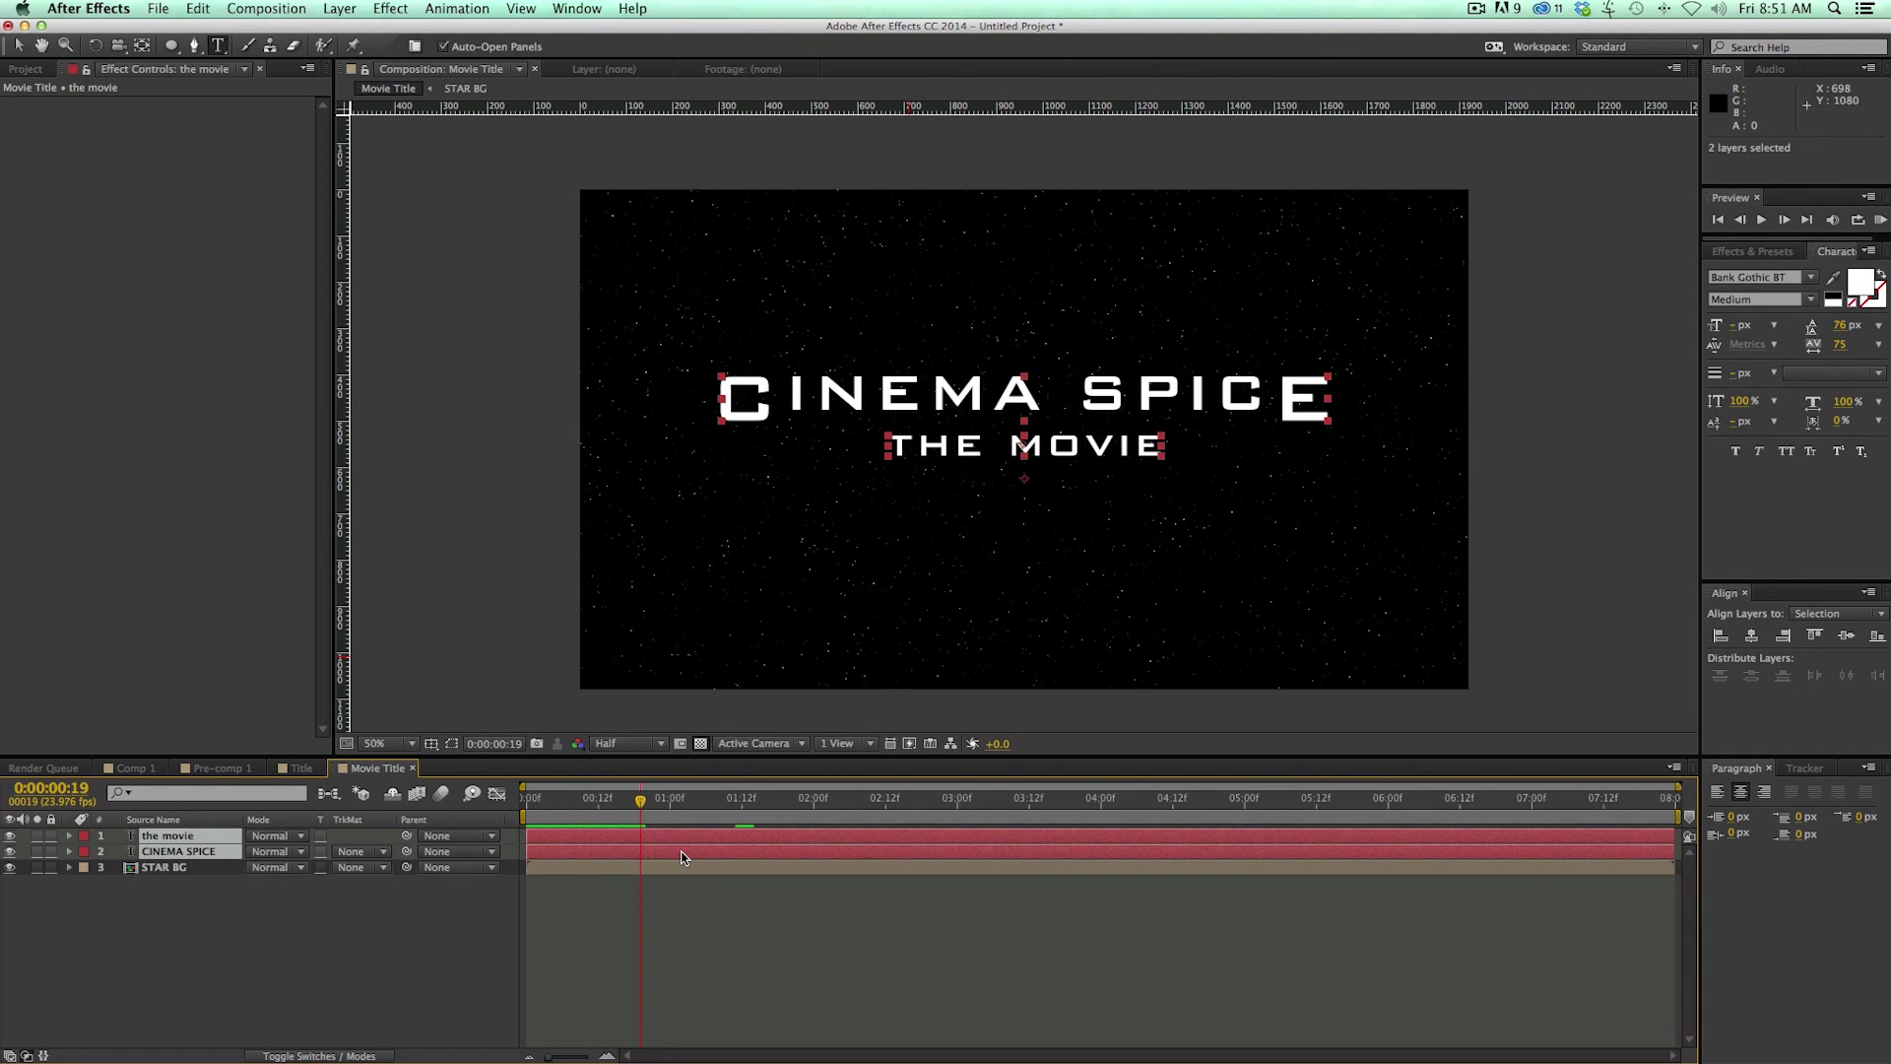
key("super+shift+c")
type("Title")
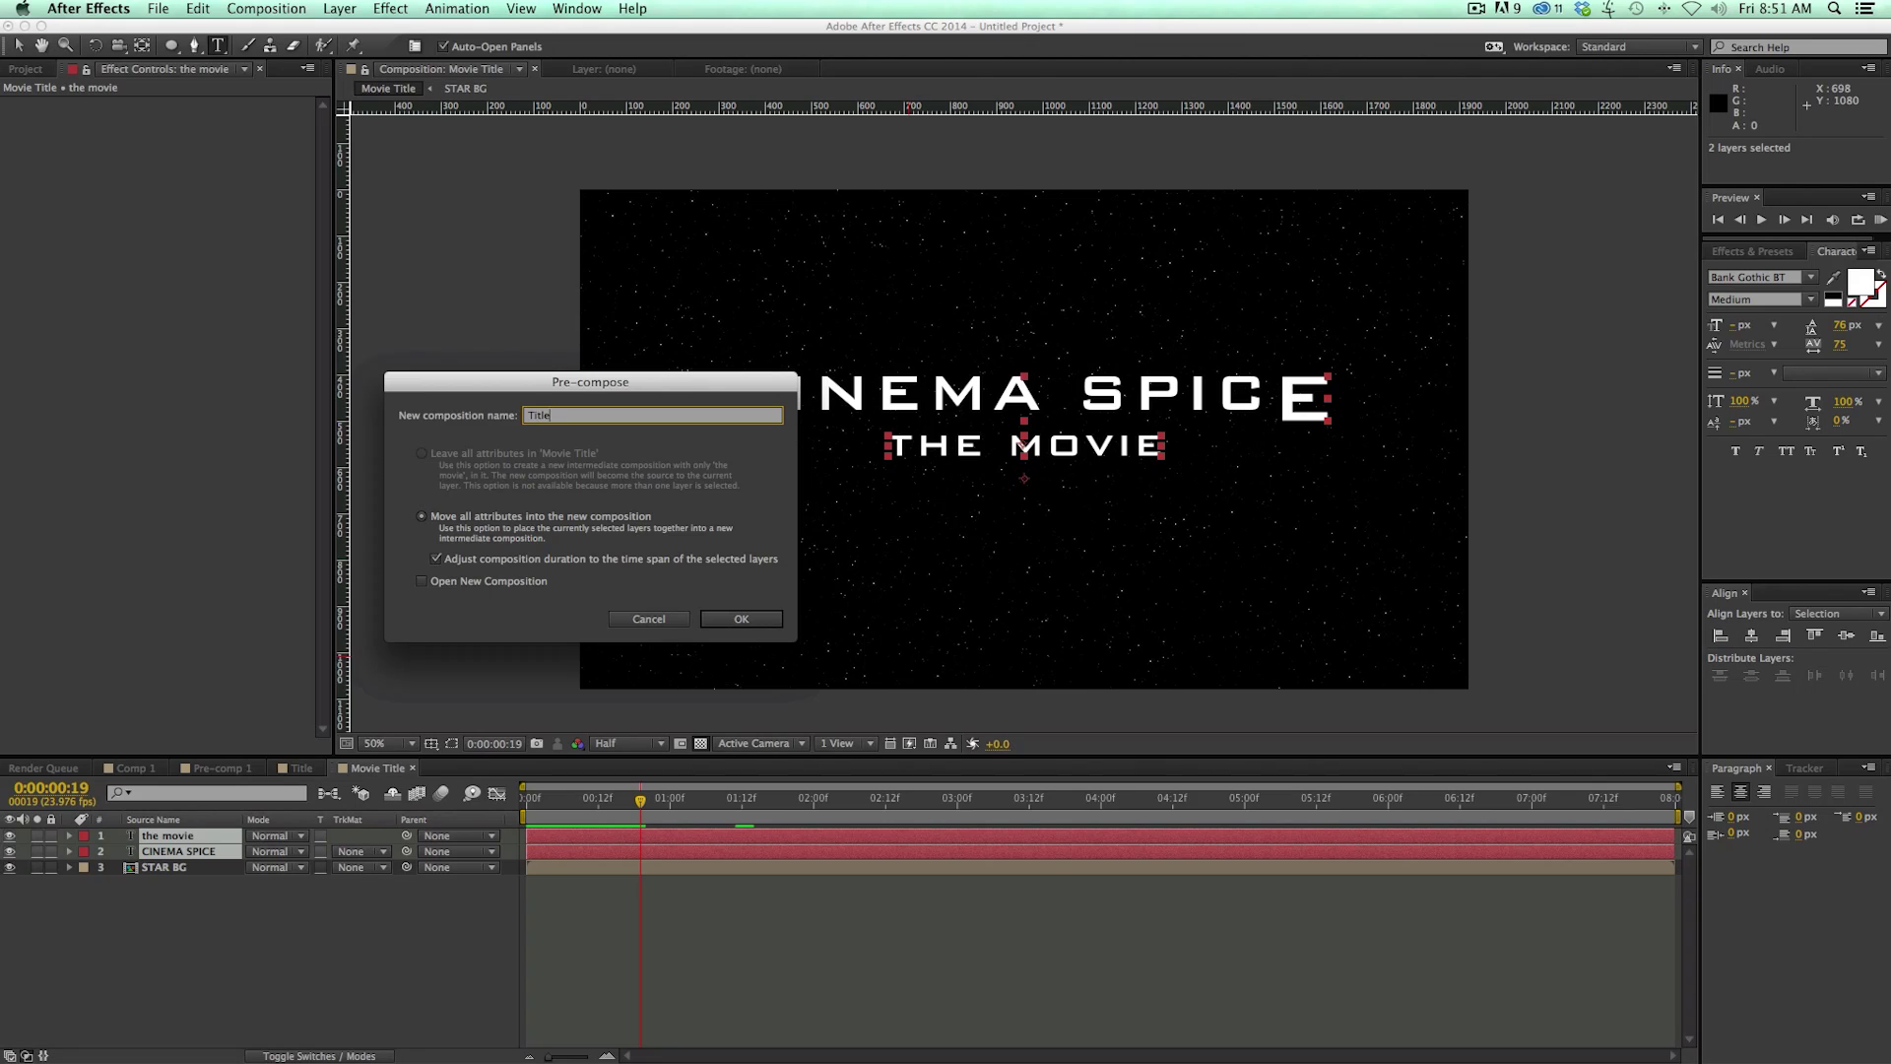
key("Return")
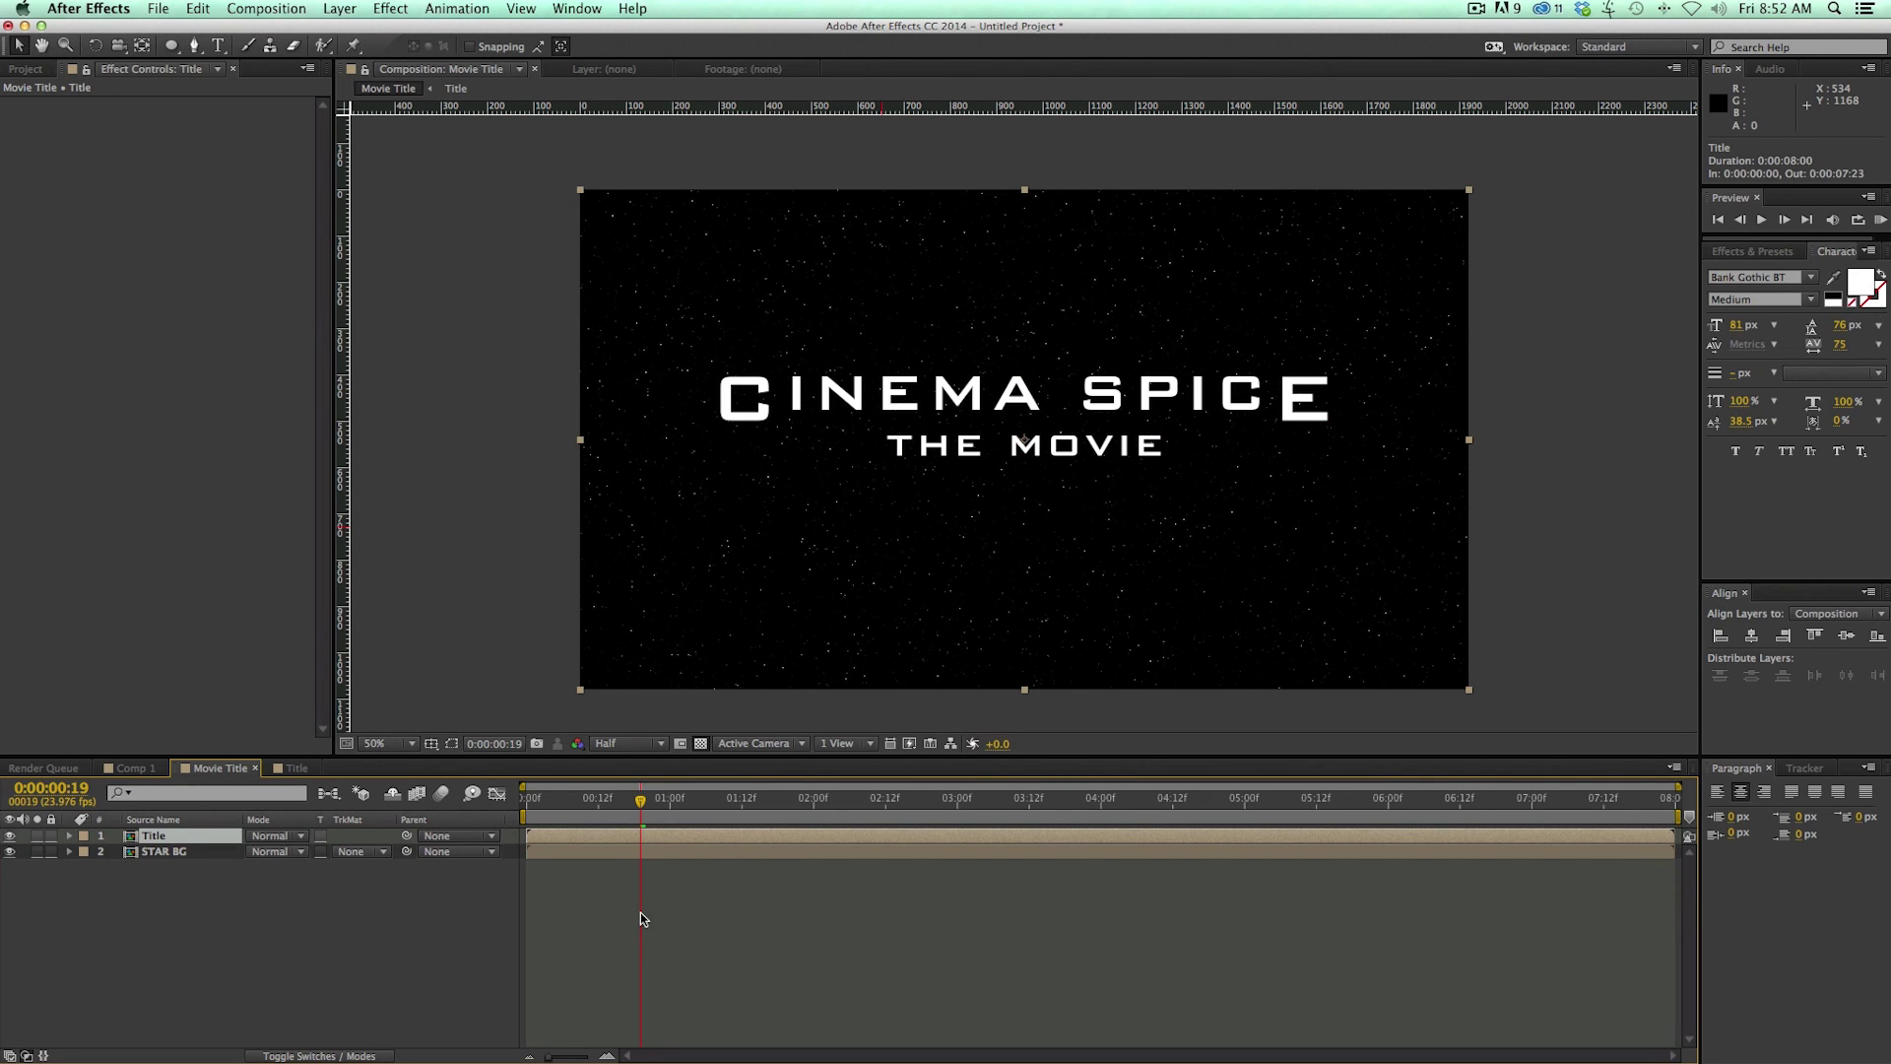
Step: Duplicate the Title layer, rename the copy Edges and hide the original
left_click(640, 918)
left_click(604, 843)
key("super+d")
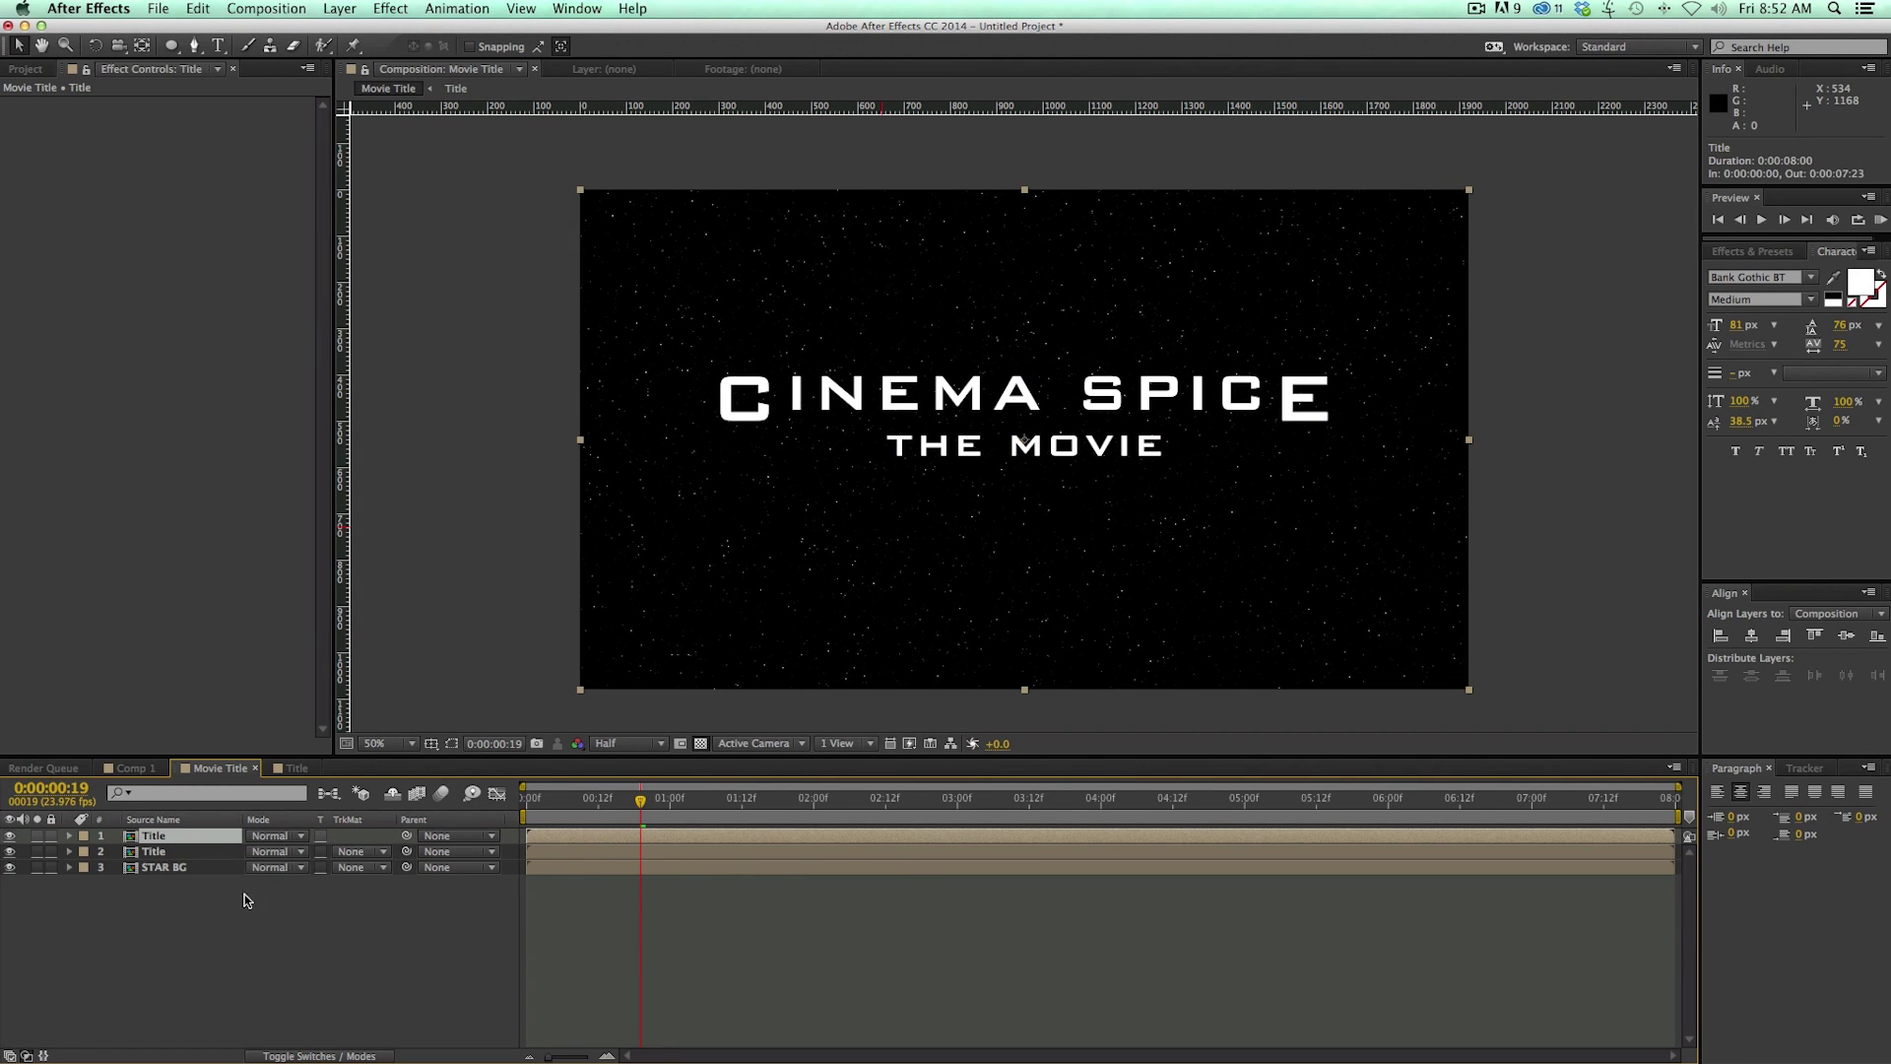
key("Home")
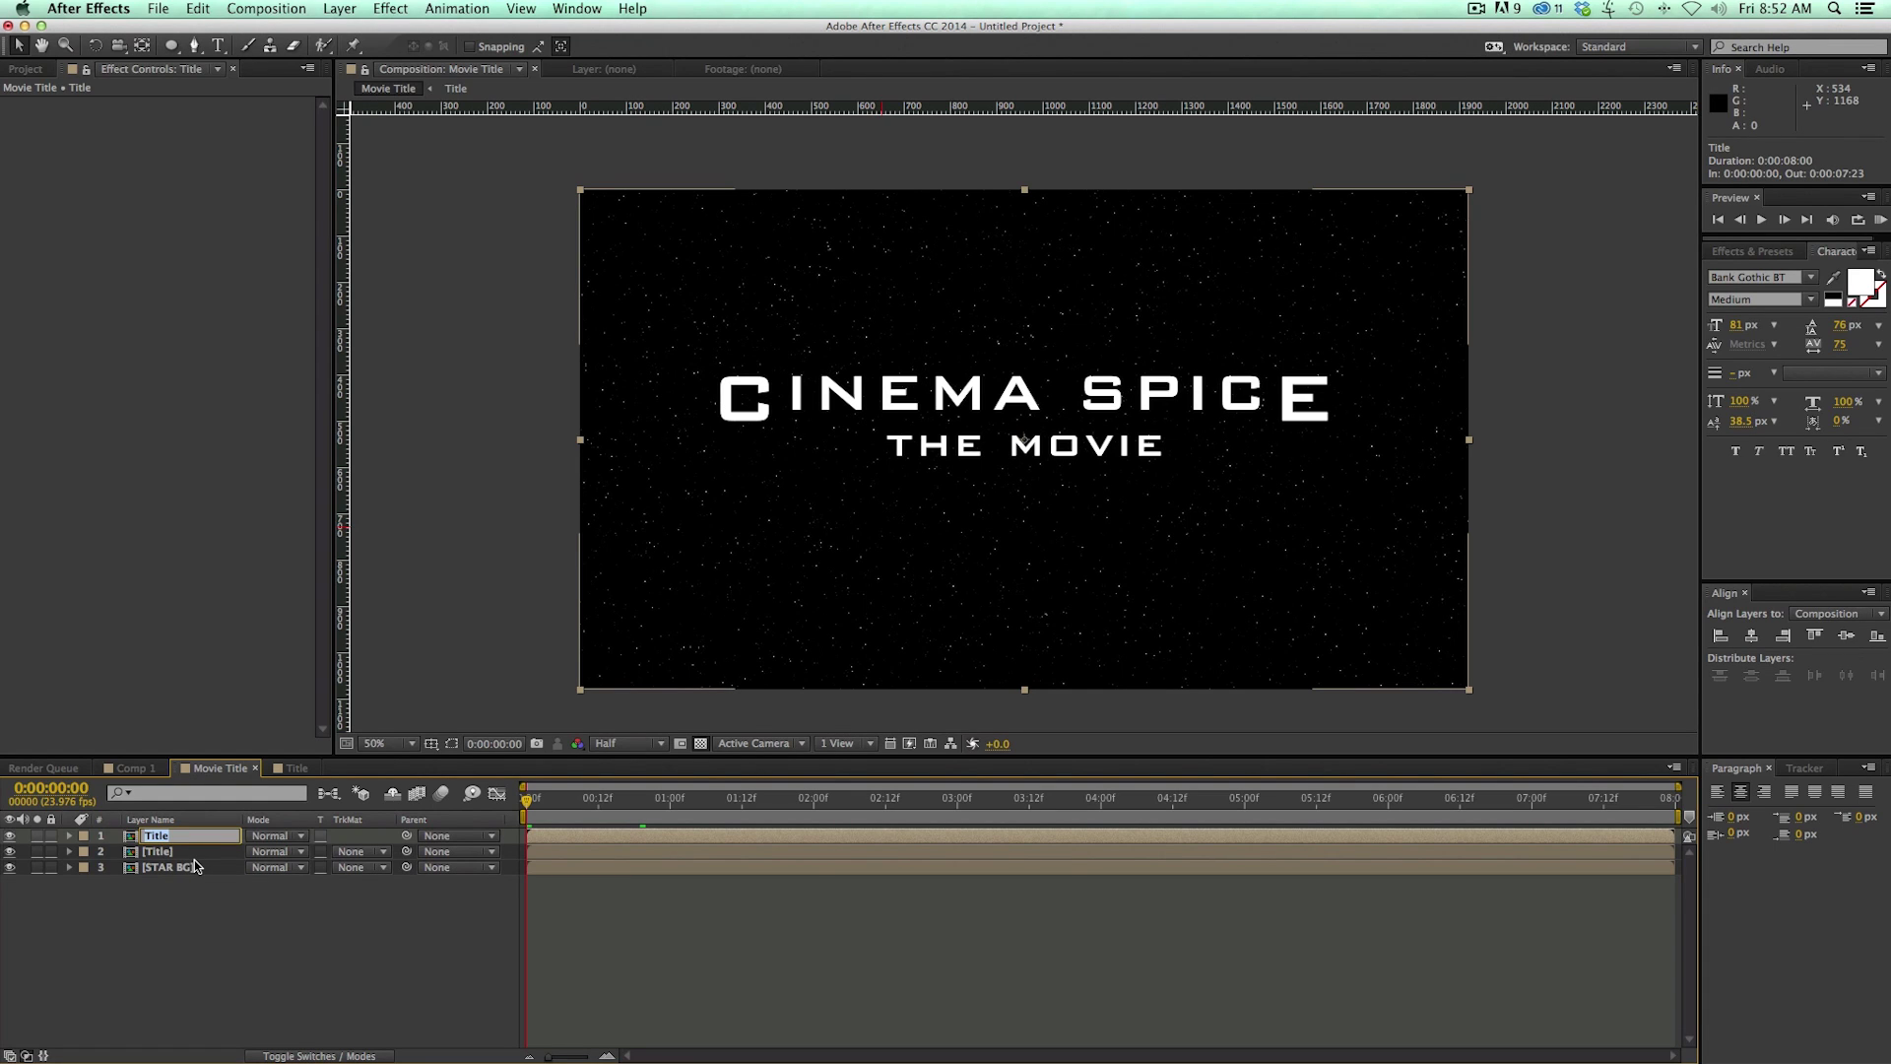
type("Edges")
key("Return")
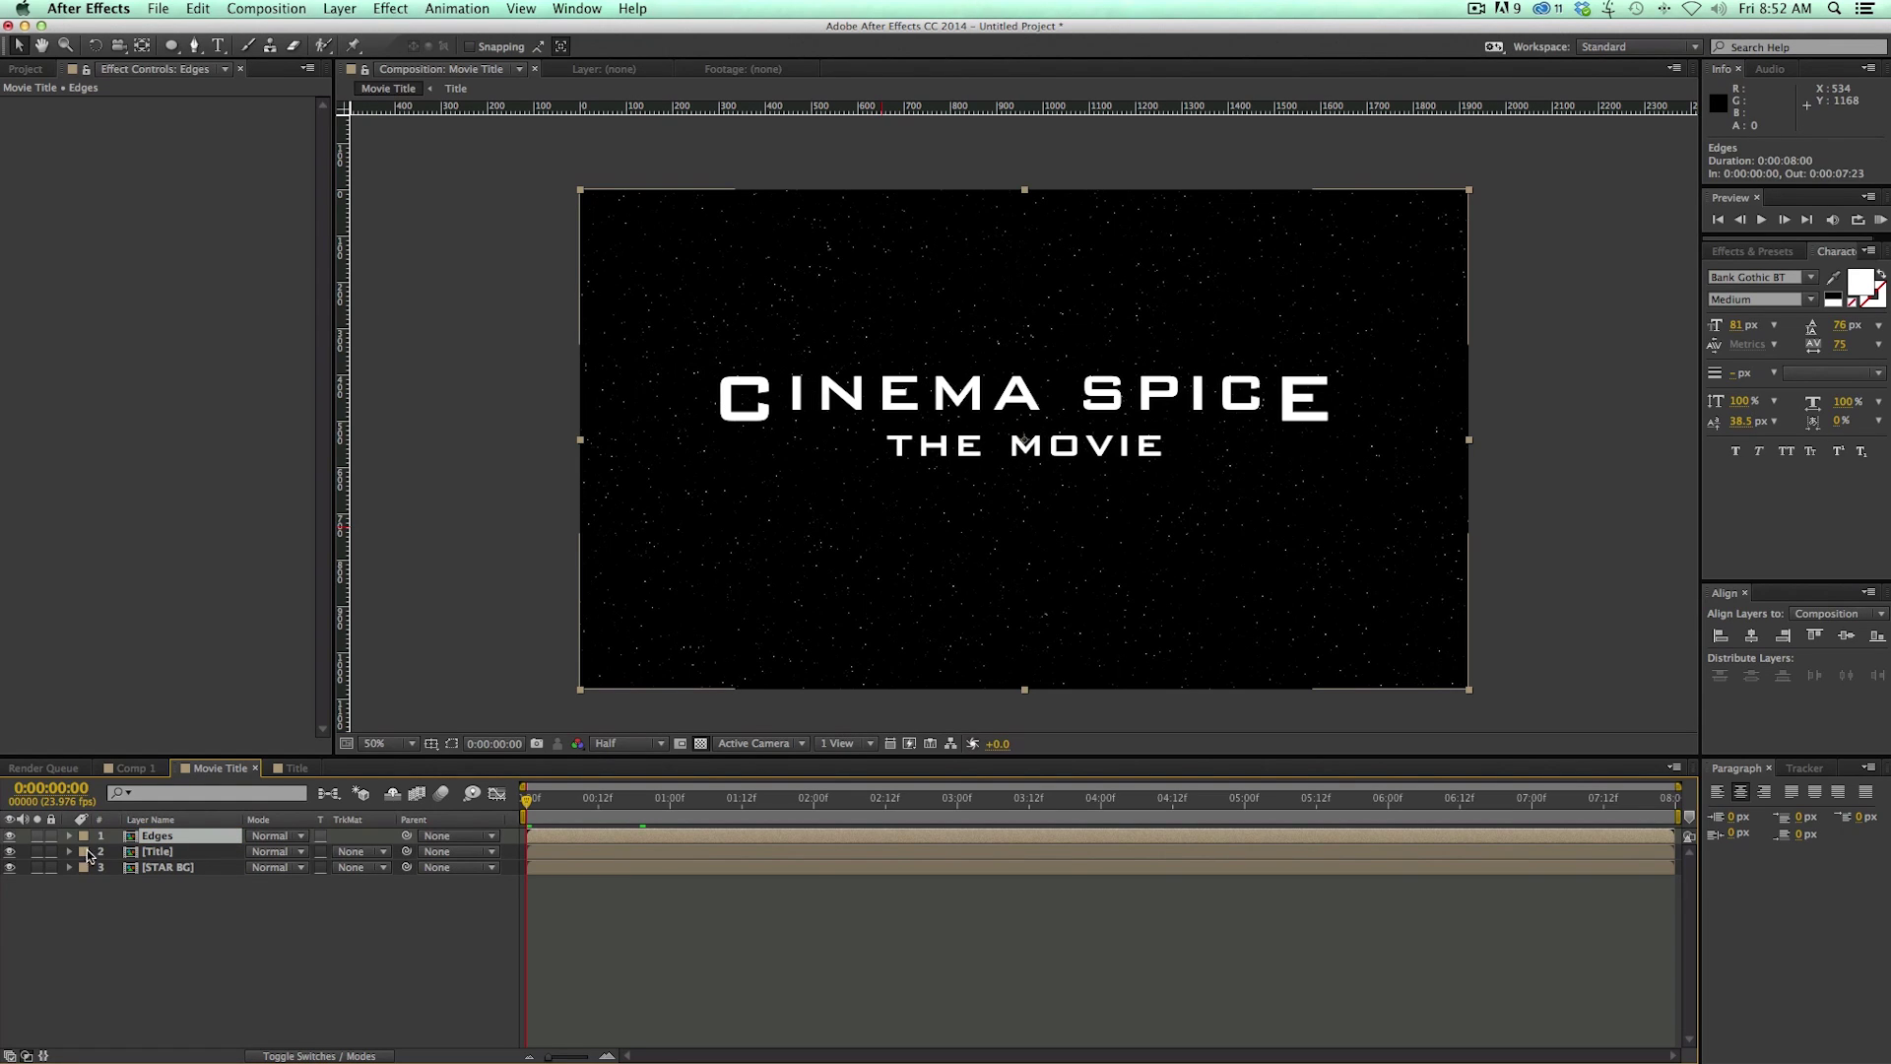
left_click(10, 851)
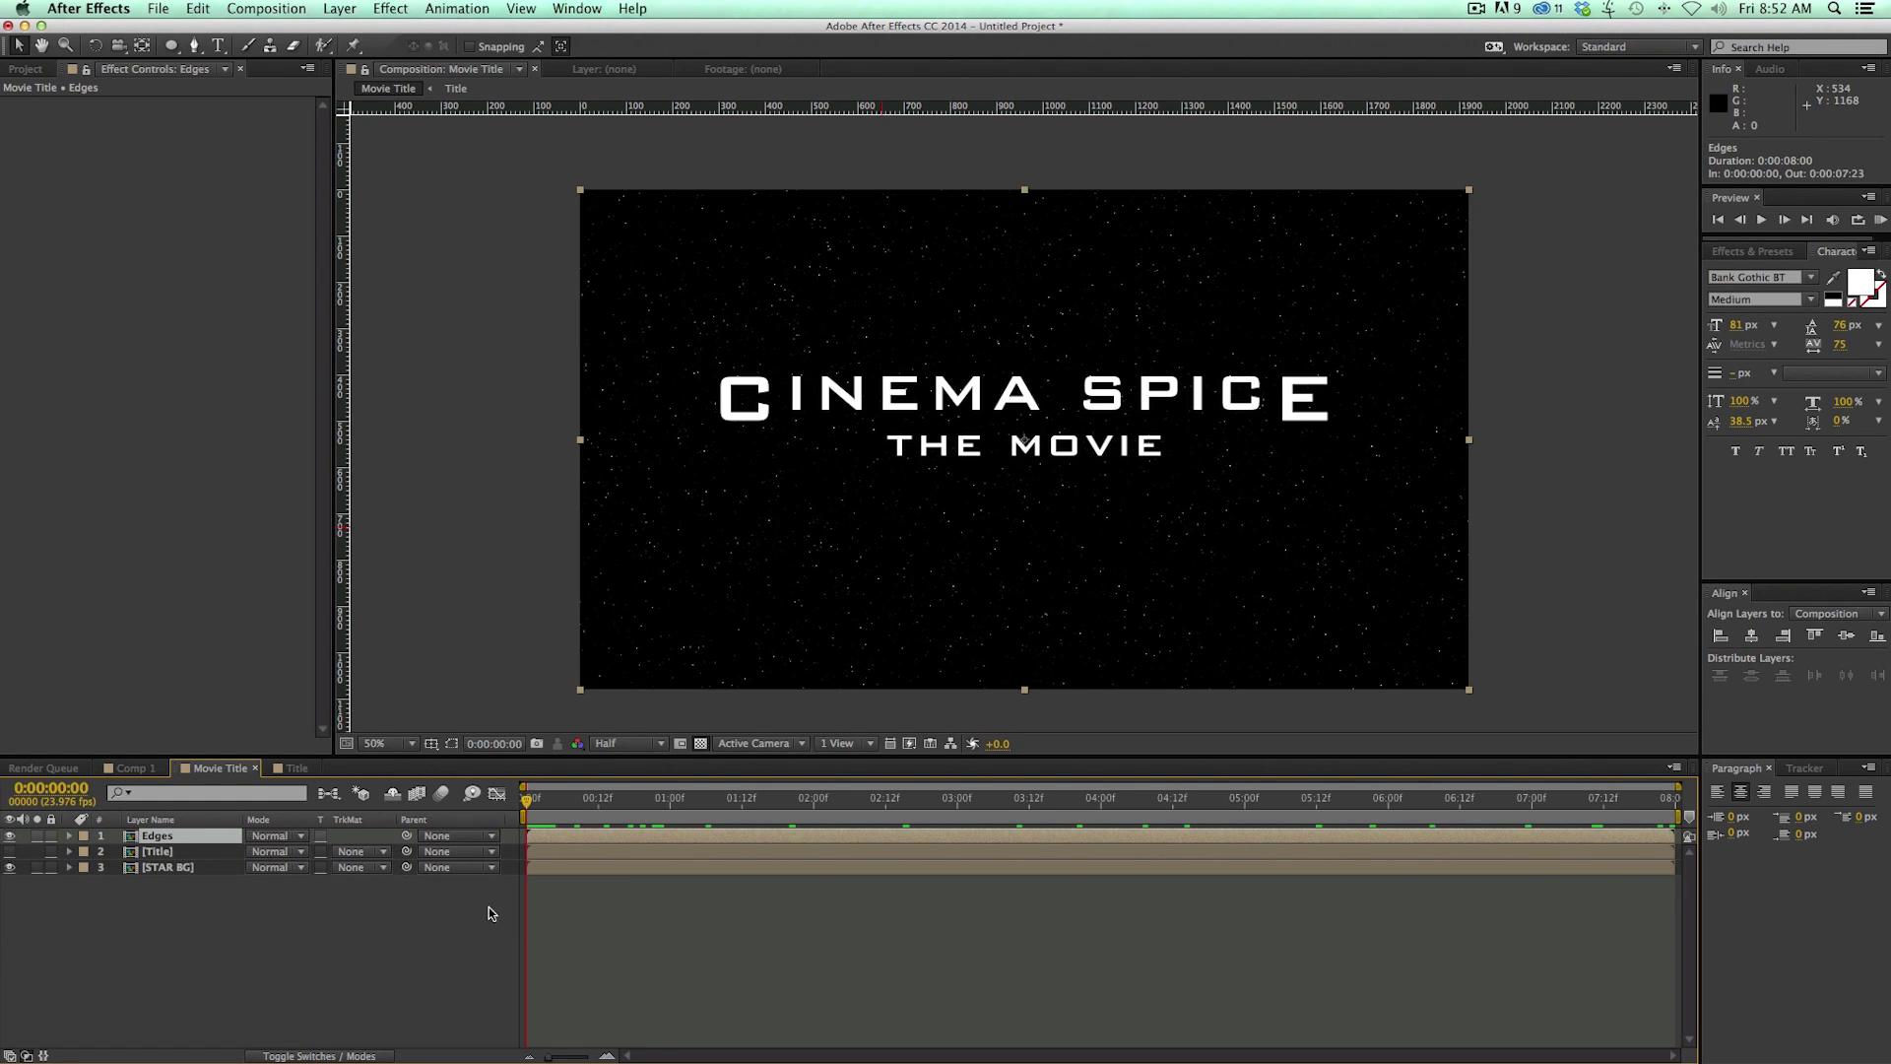
Step: Apply a Tint effect to Edges with Map White To set to black
left_click(390, 8)
mouse_move(471, 188)
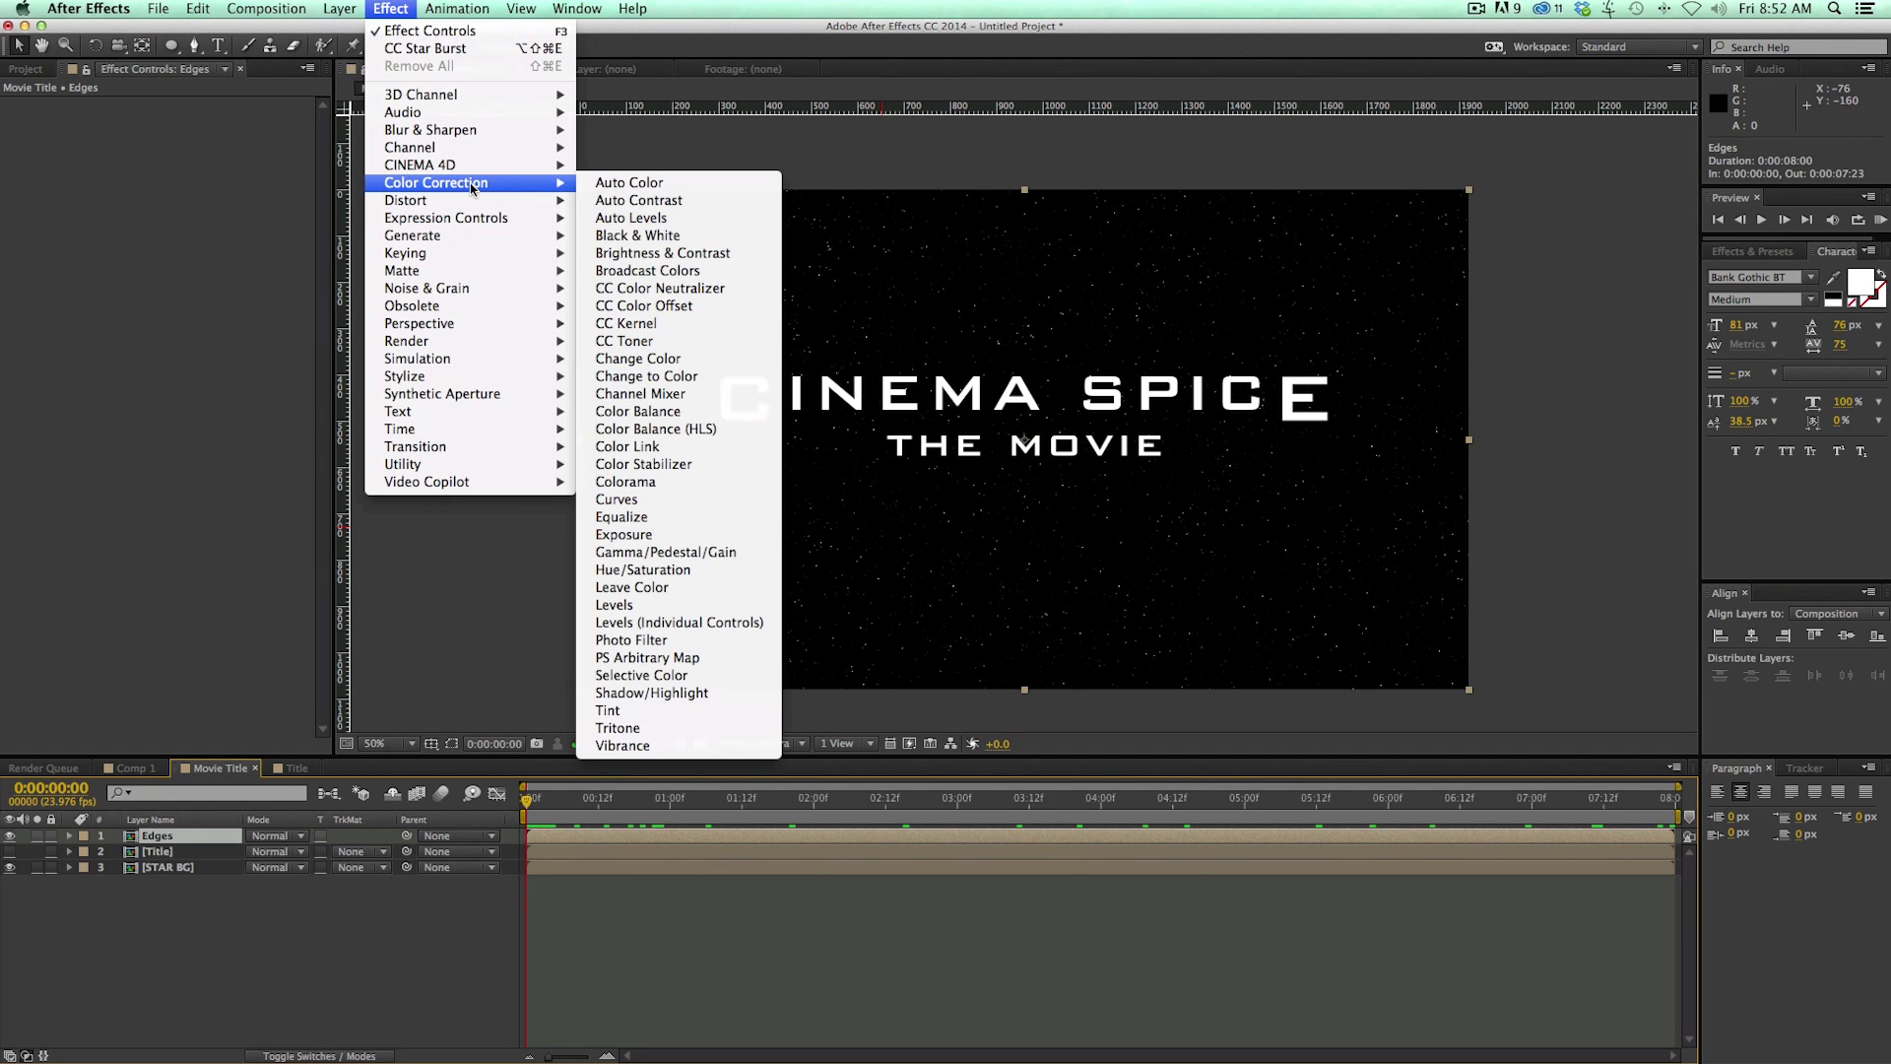
left_click(640, 711)
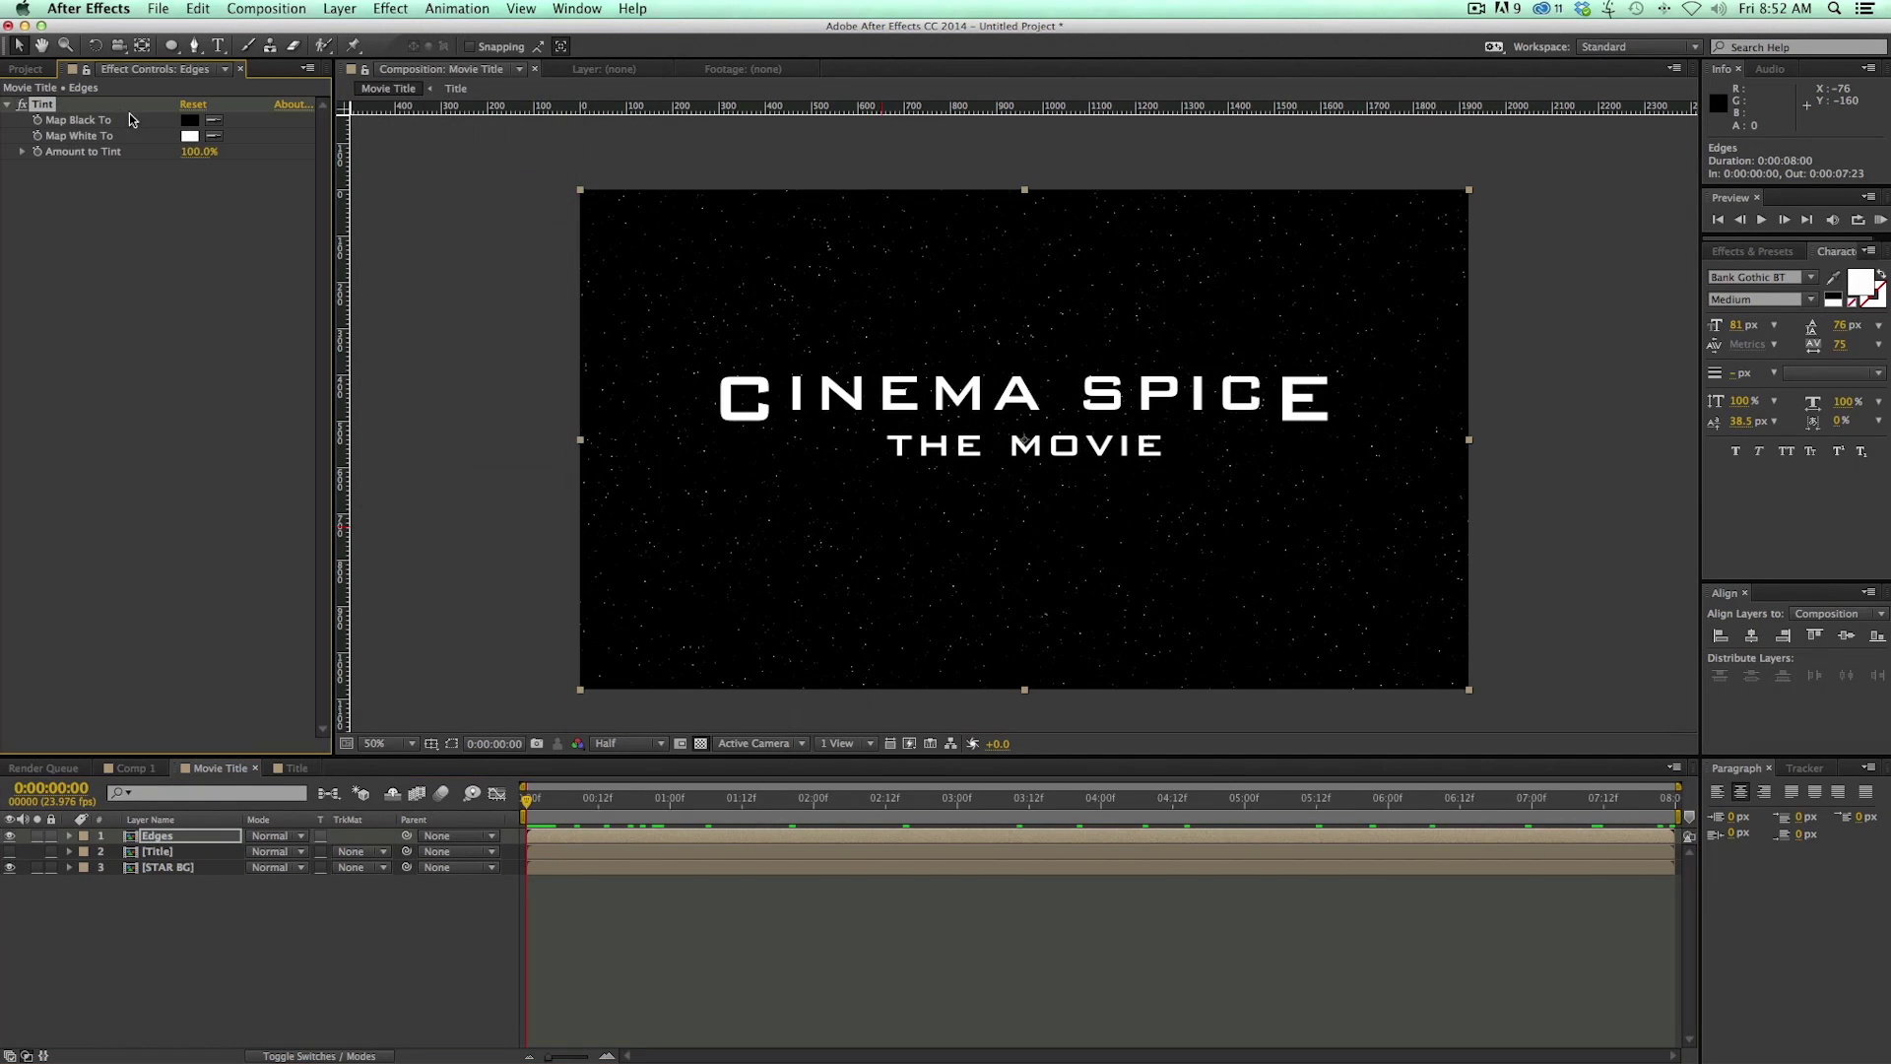
left_click(213, 137)
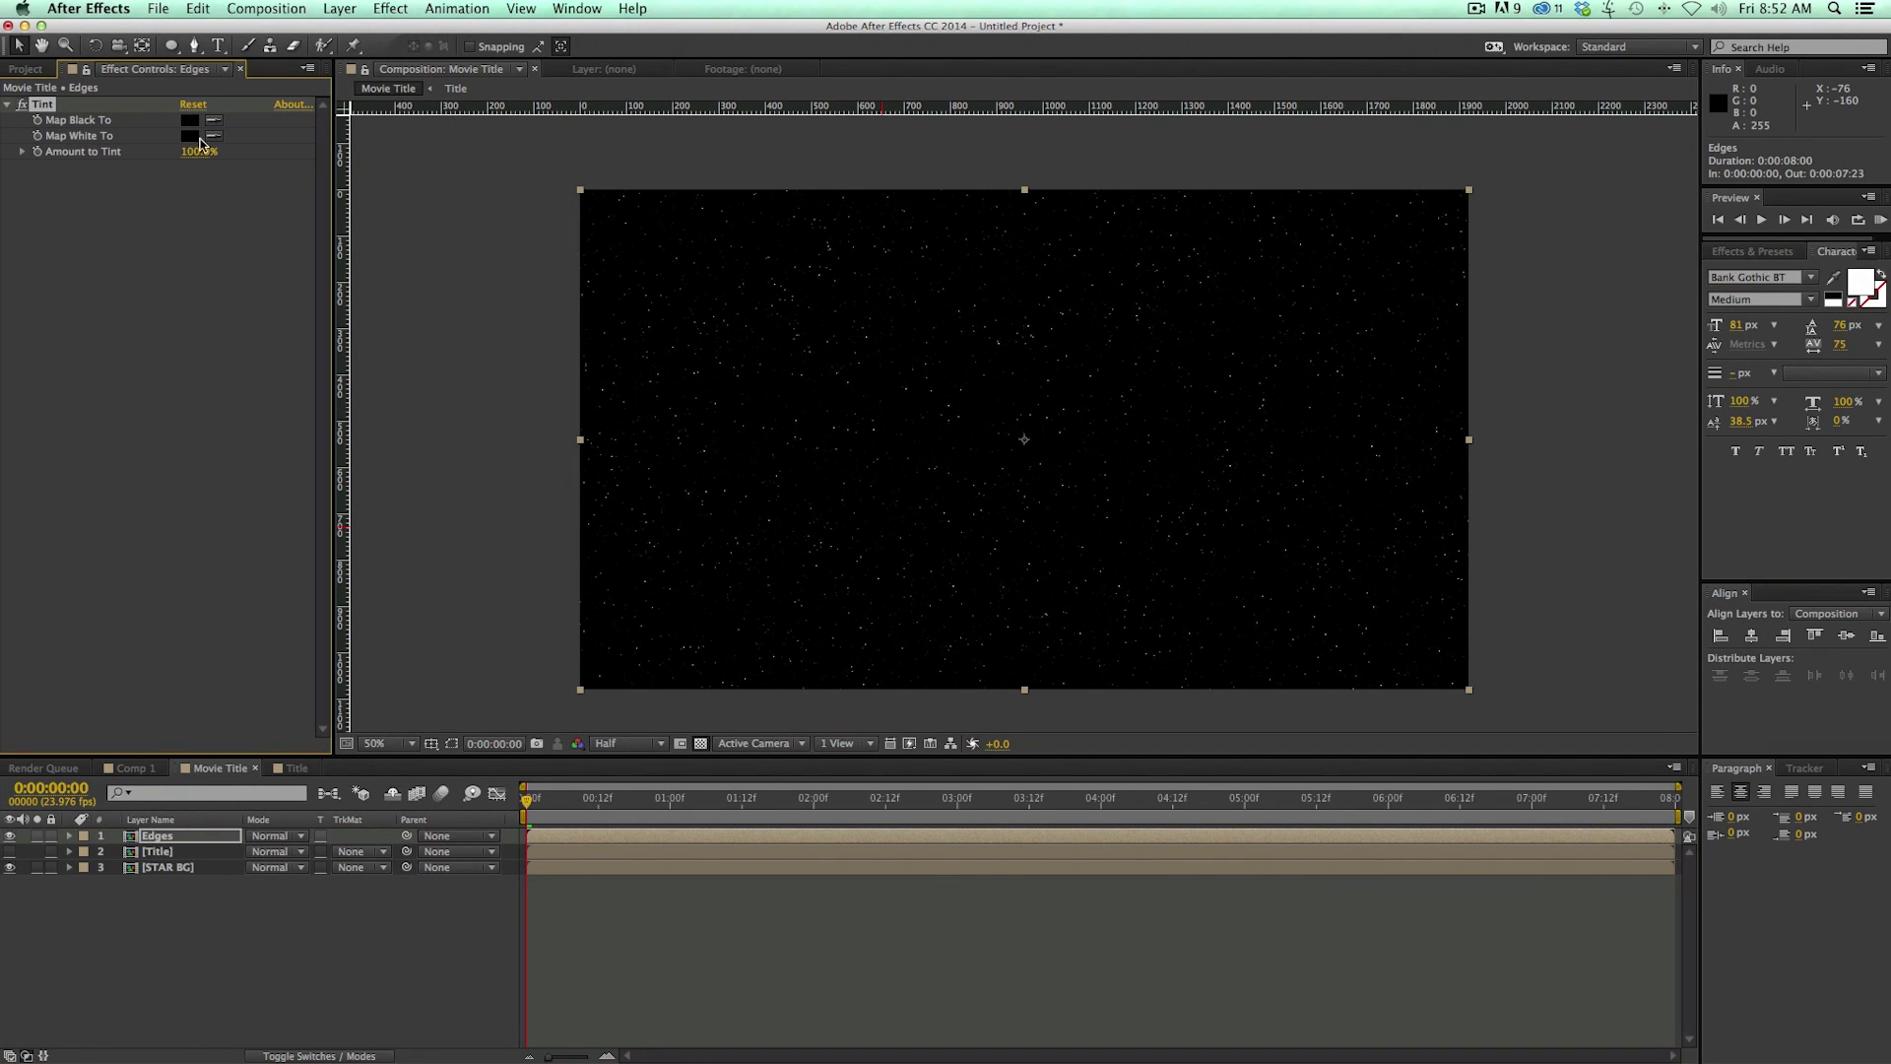
left_click(688, 539)
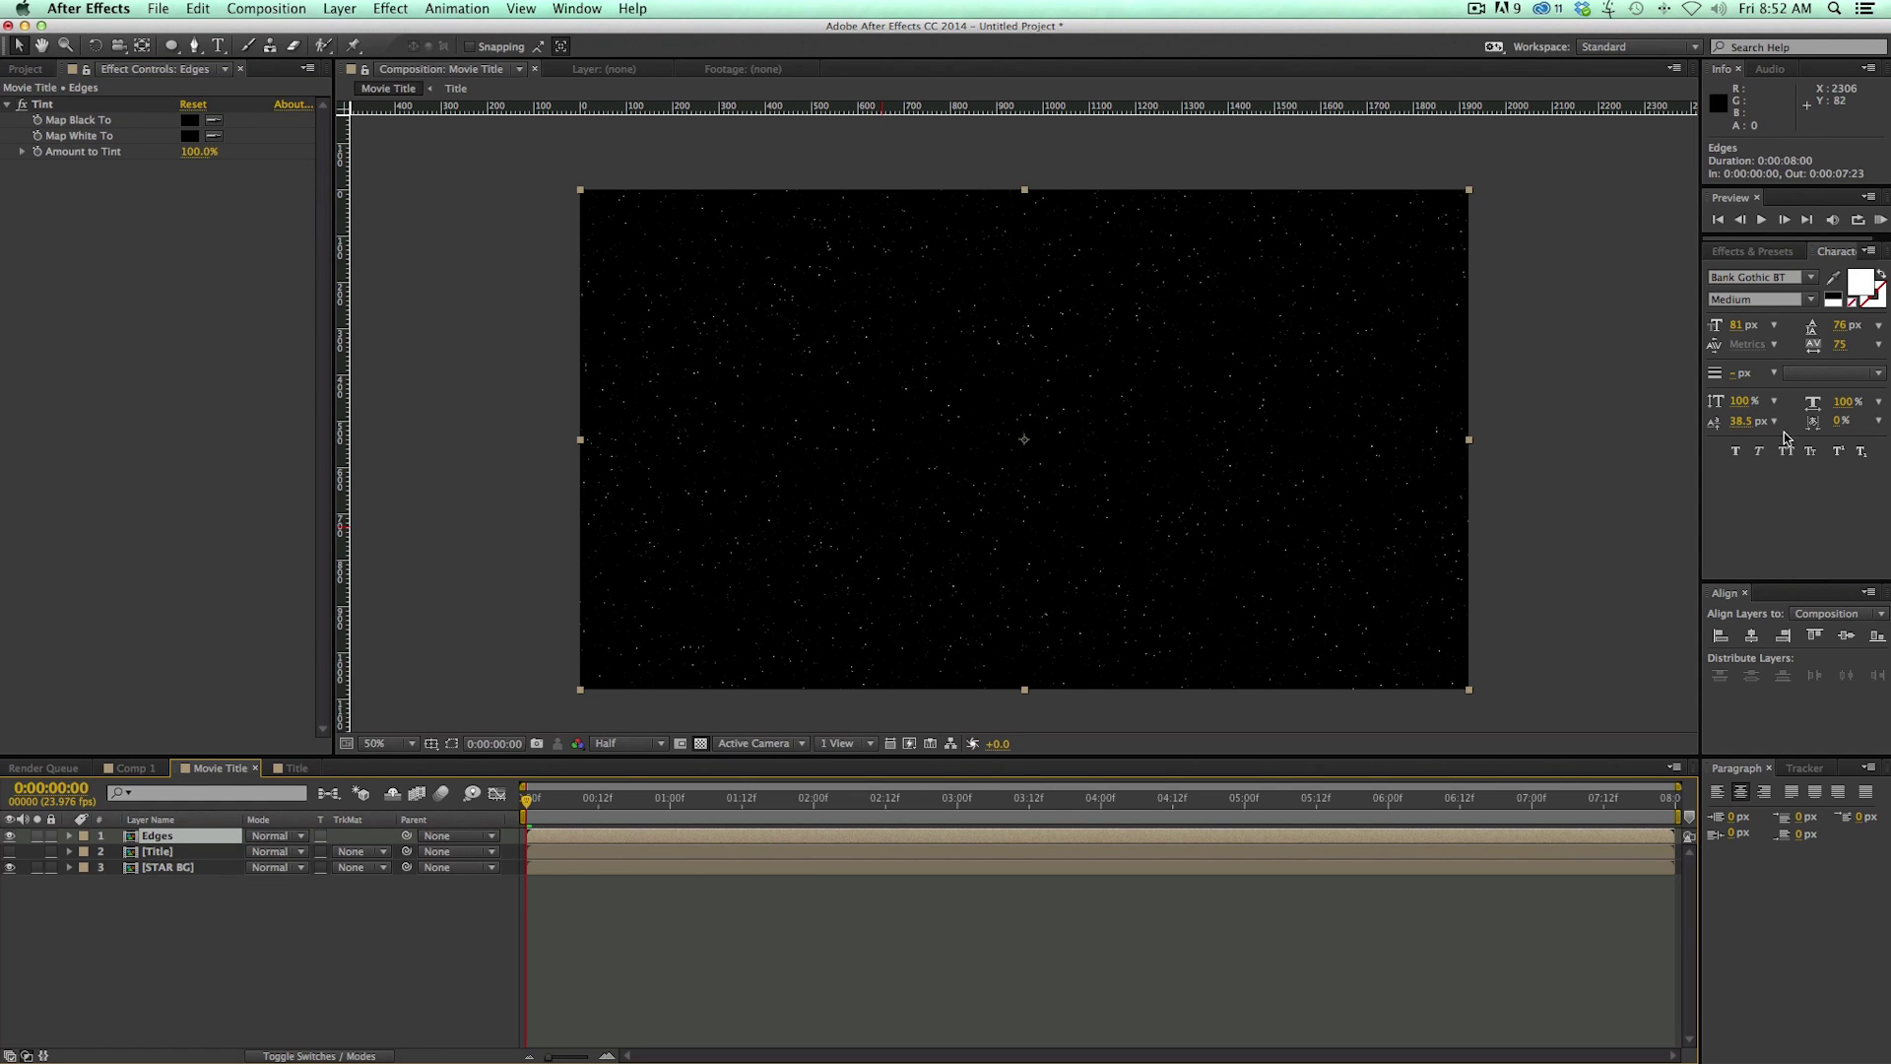
left_click(1754, 256)
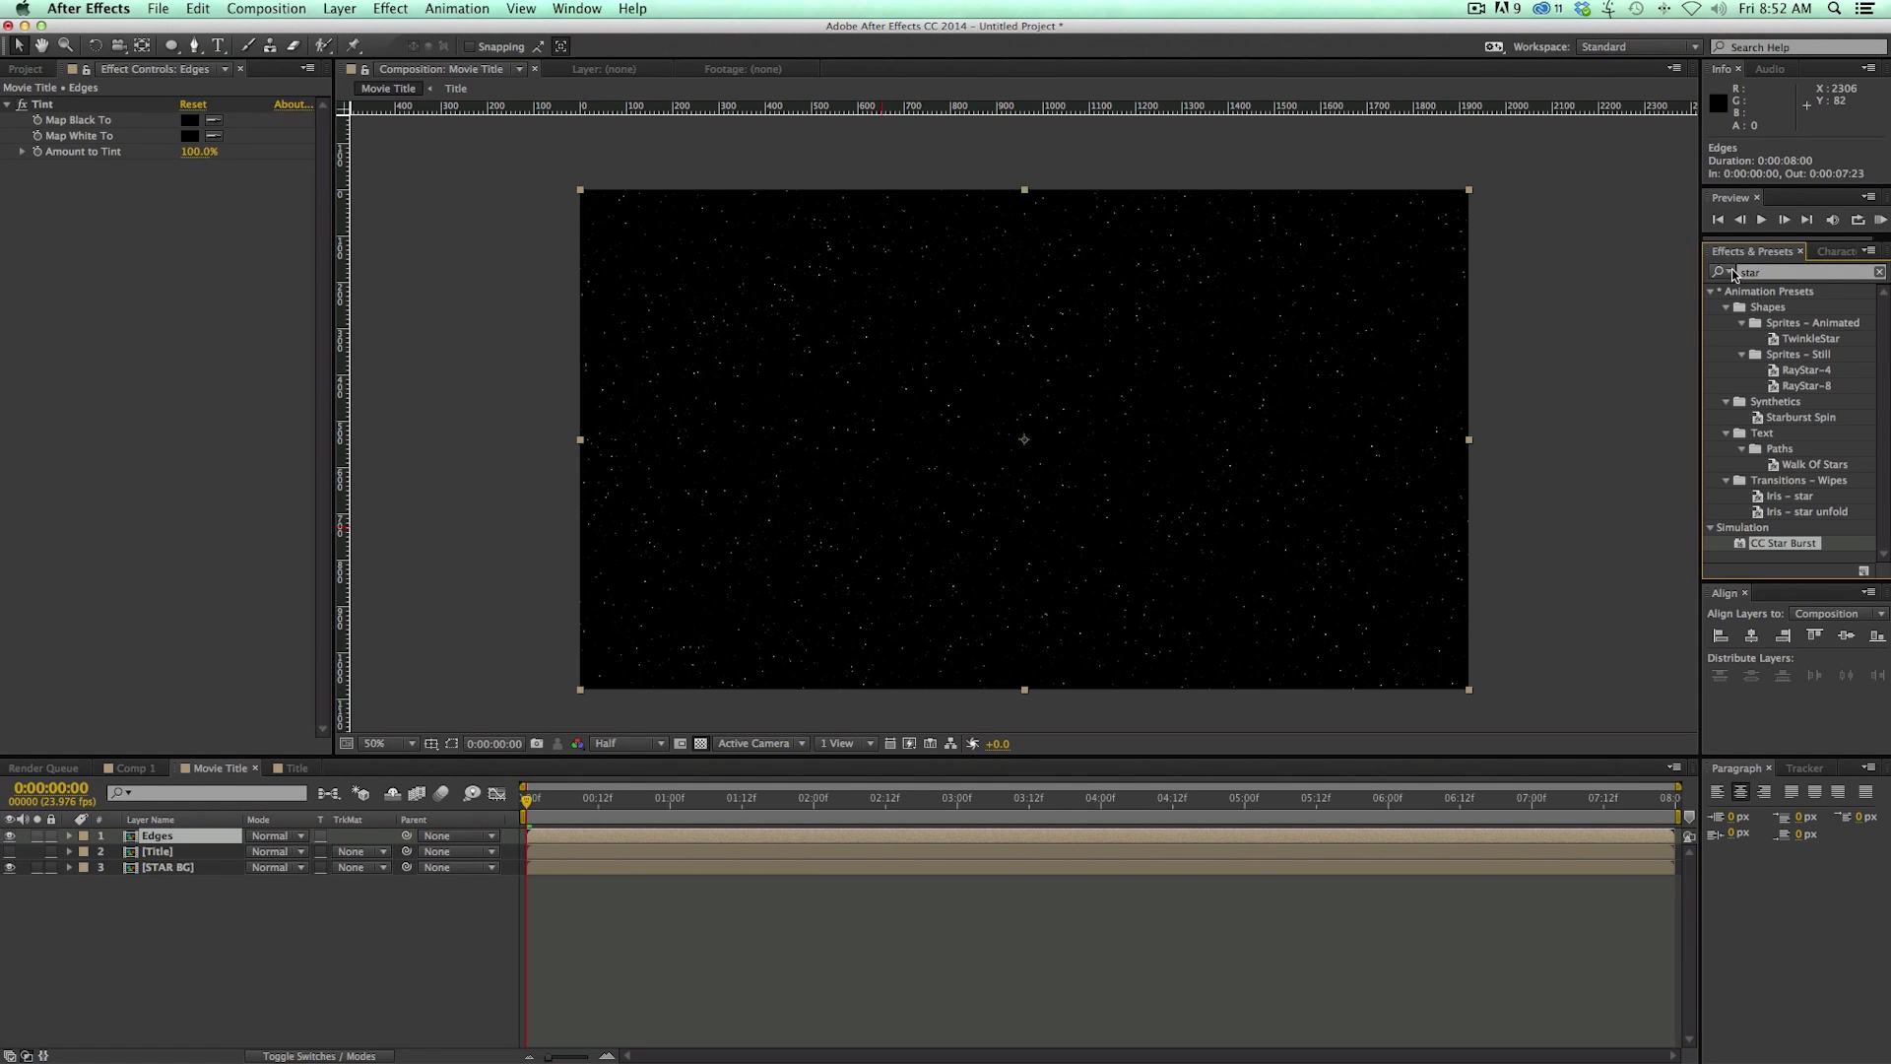
Step: Apply CC Light Sweep to Edges with Direction 0° and a wider sweep
left_click(1881, 274)
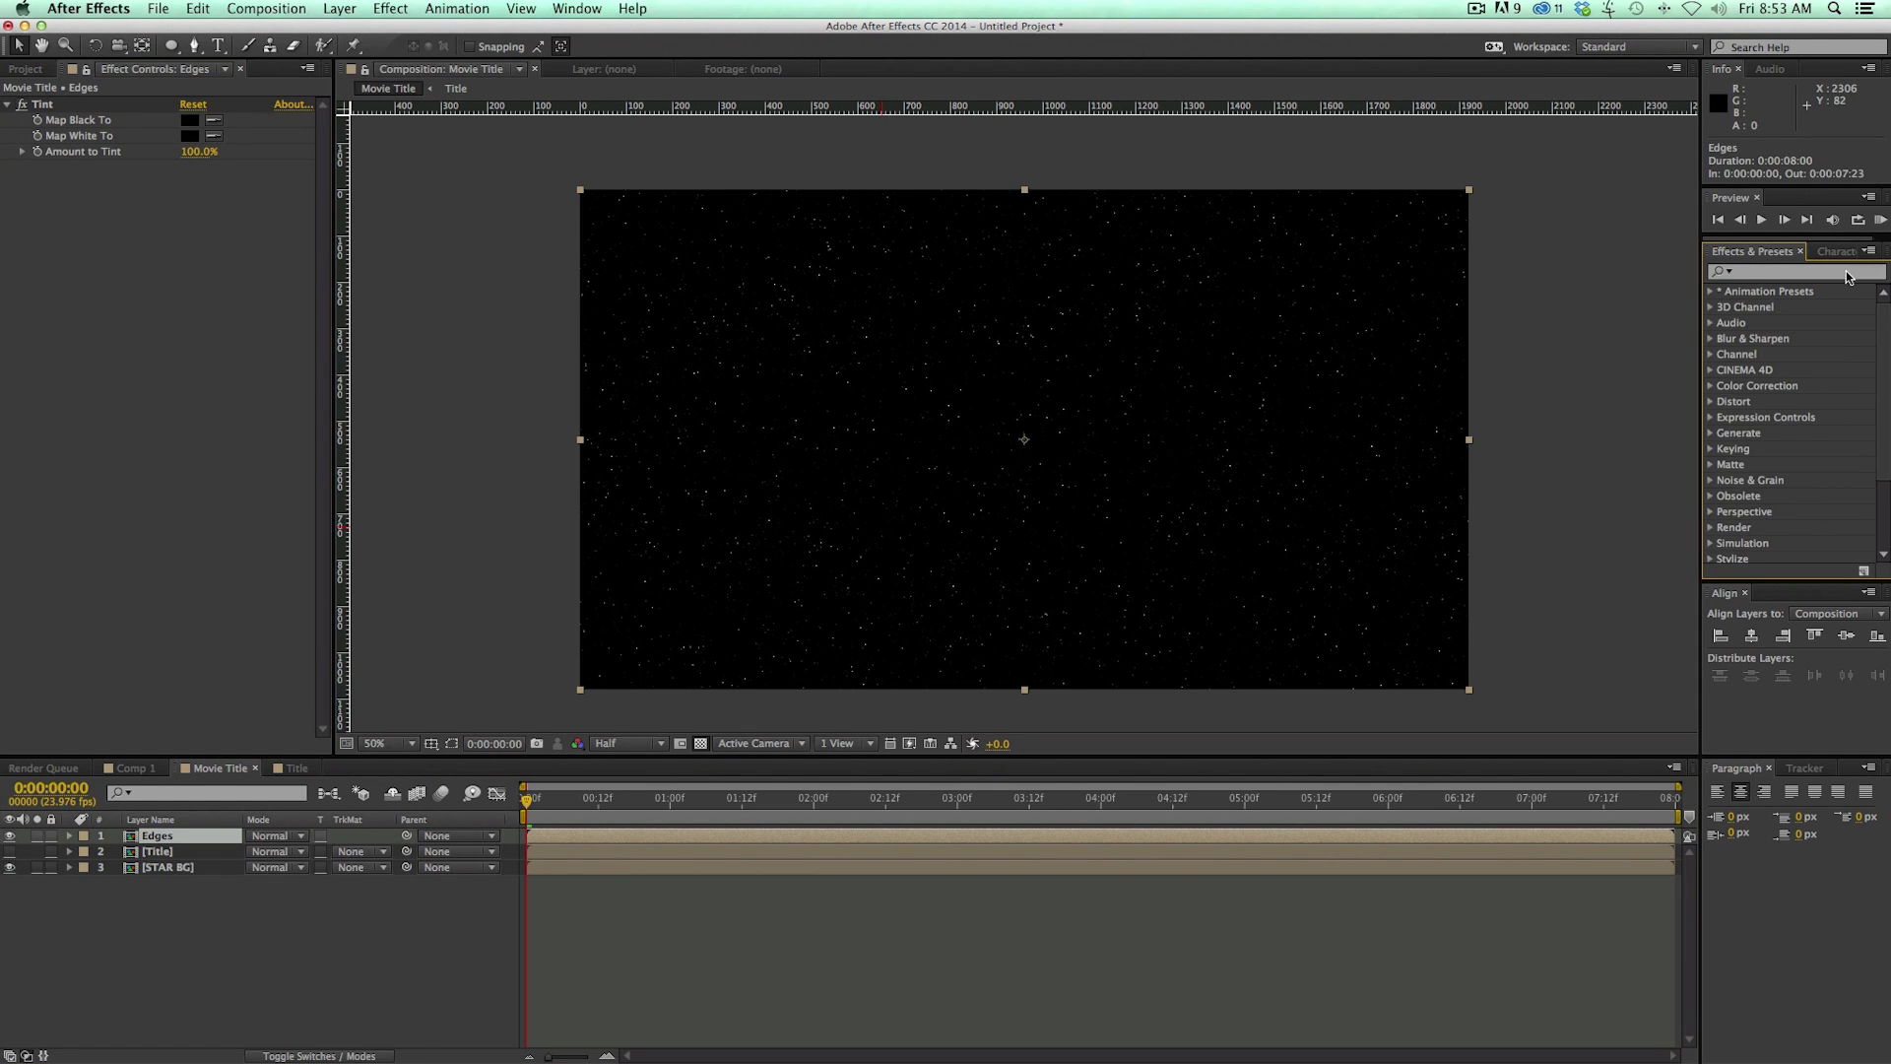
left_click(1848, 277)
type("light swe")
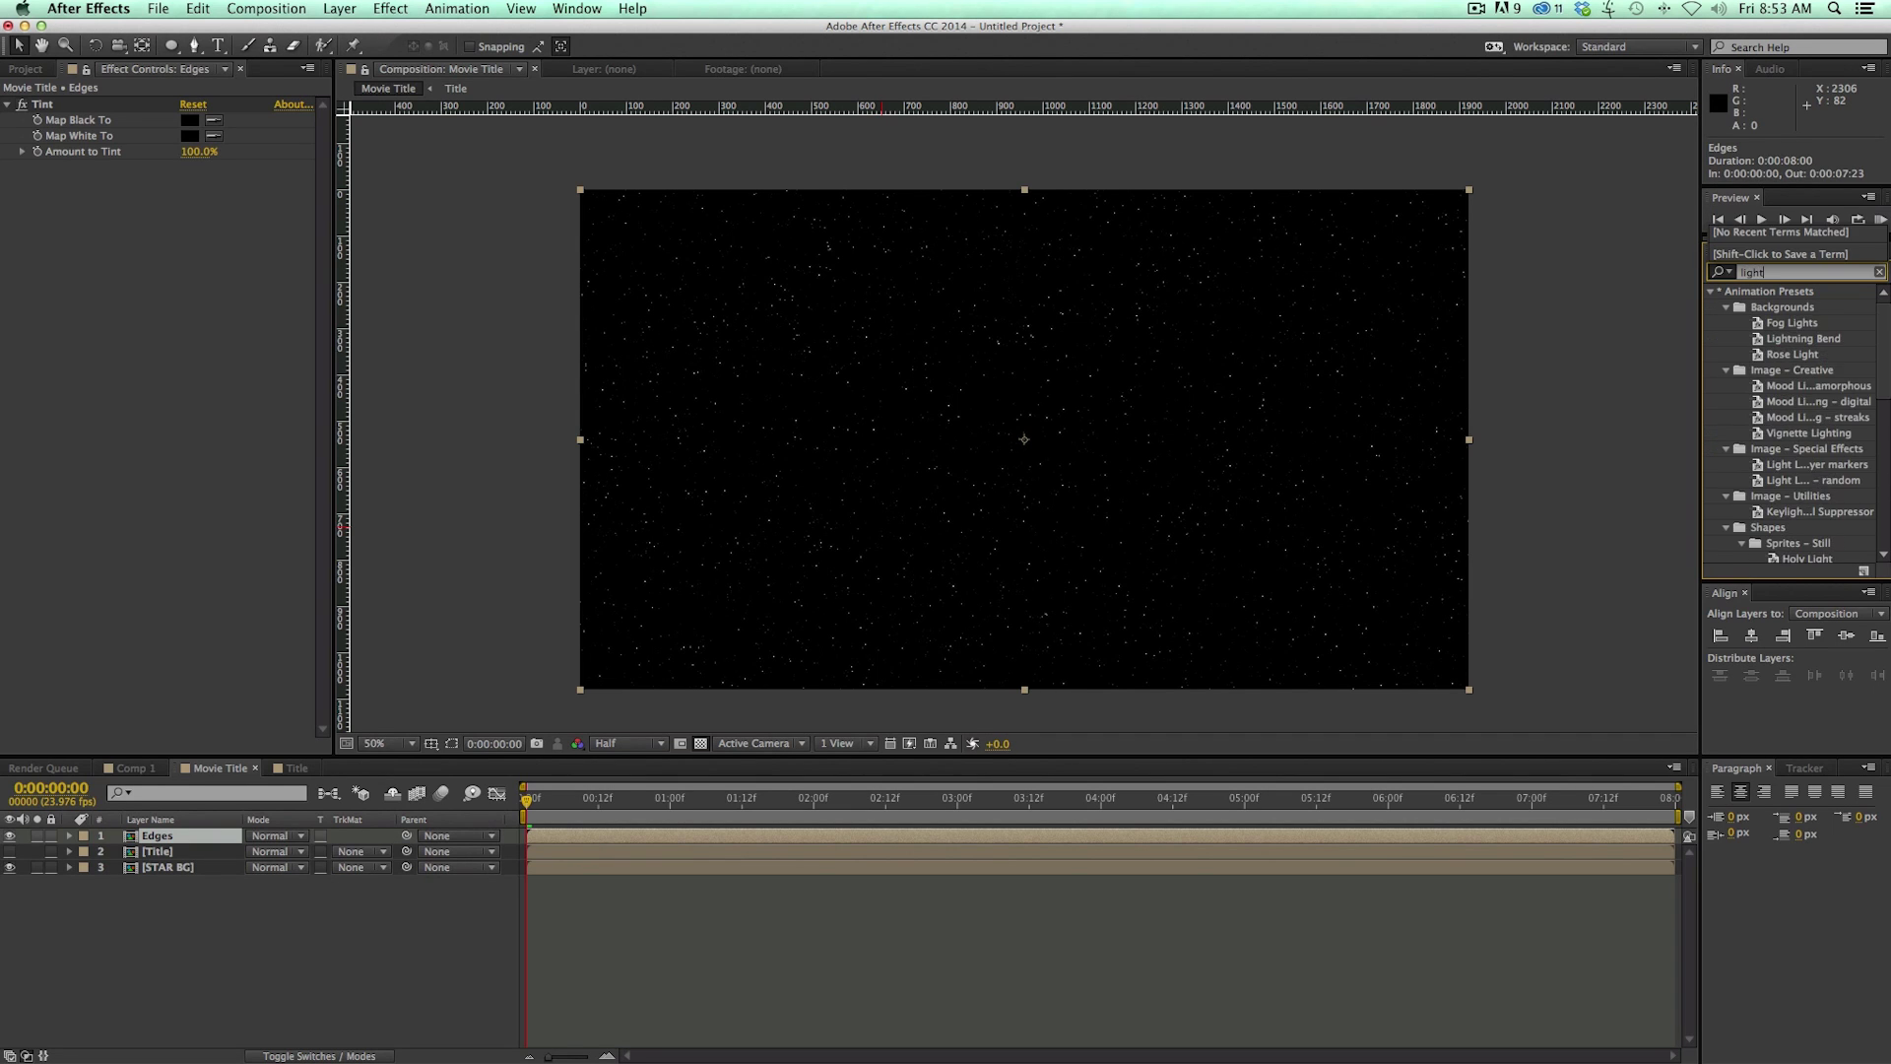
left_click_drag(1789, 307, 558, 841)
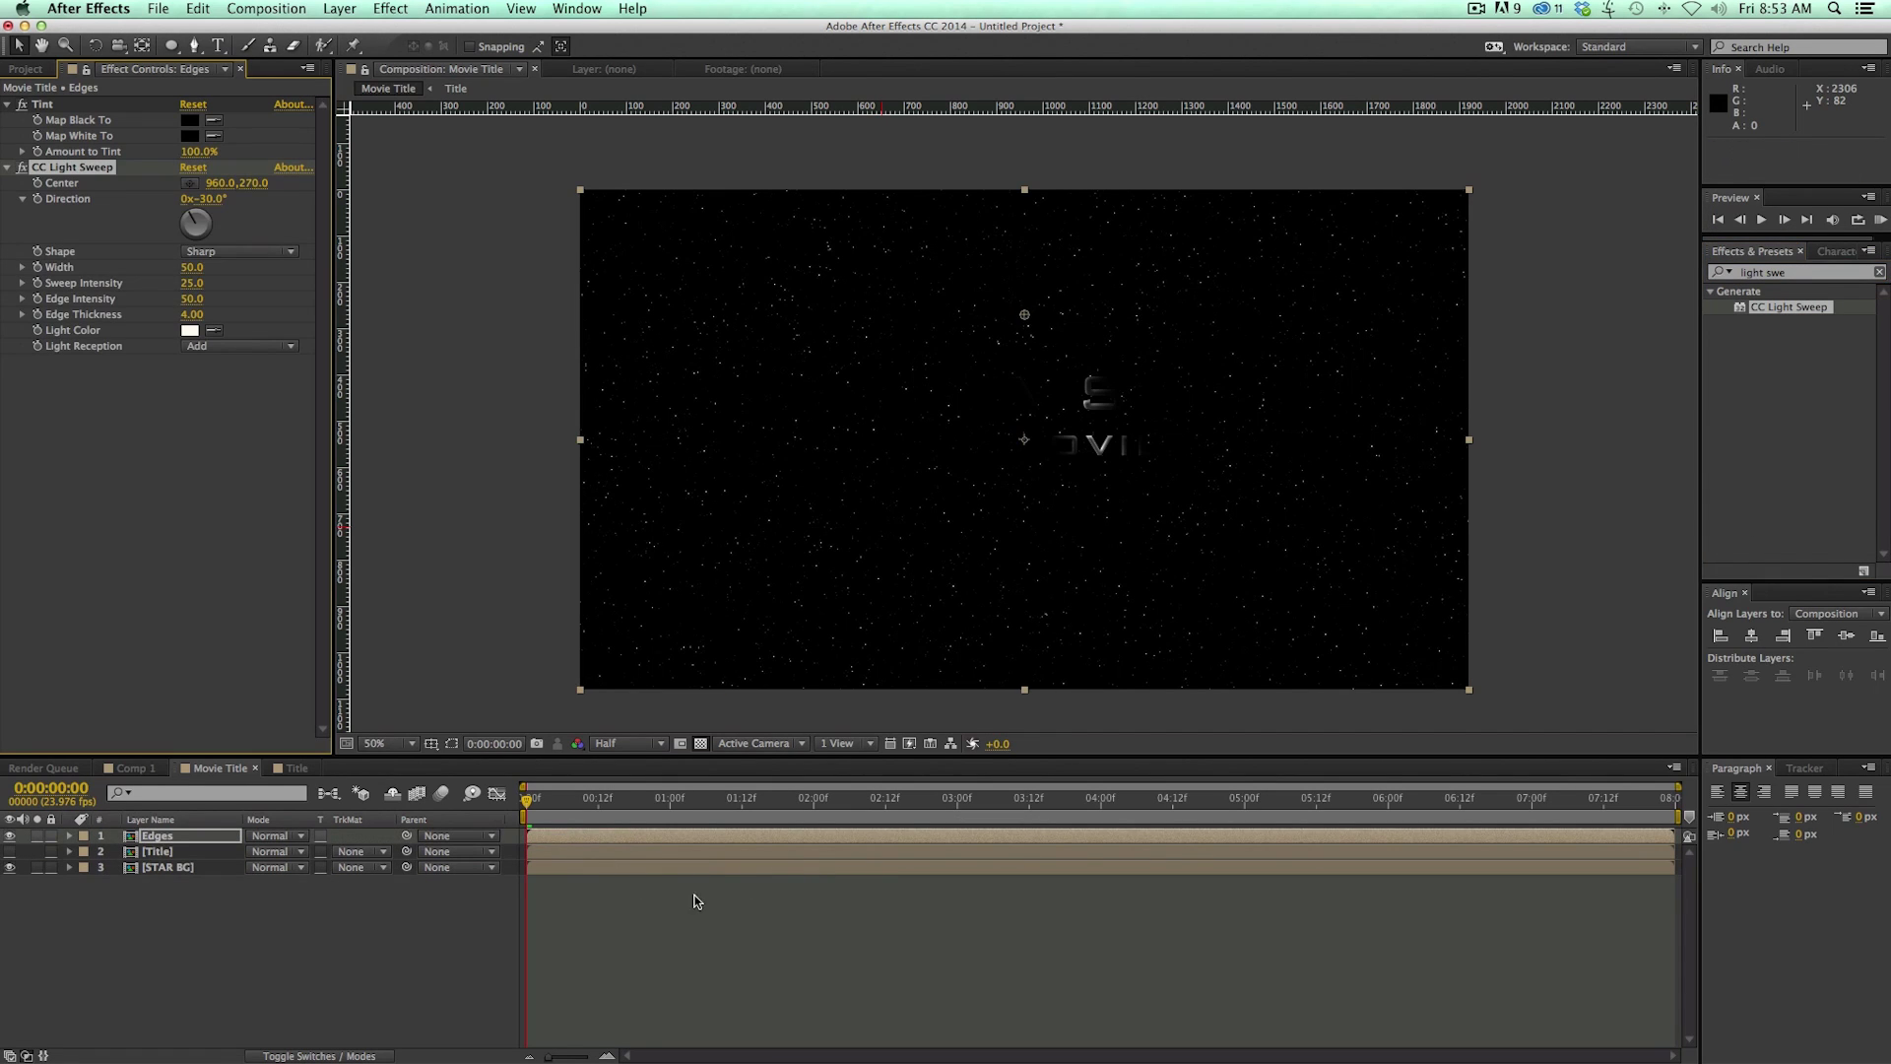
left_click(215, 200)
key("Return")
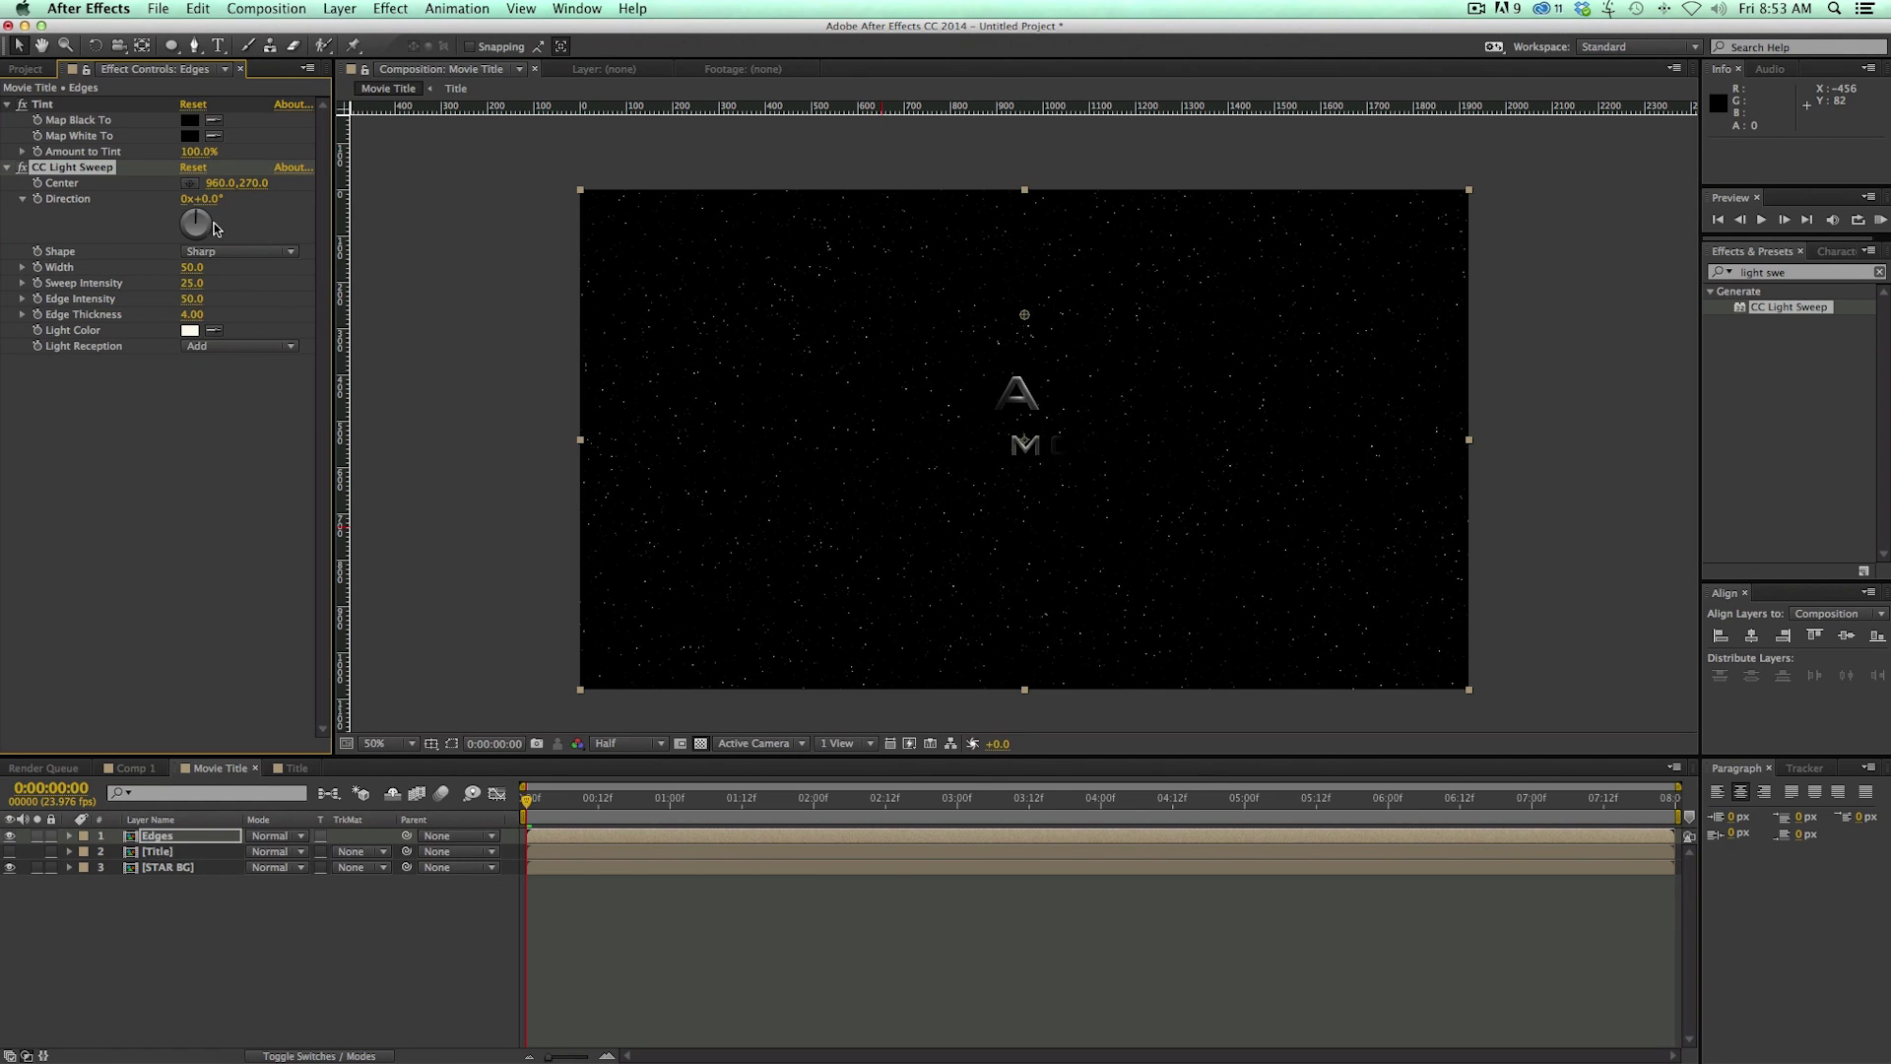
left_click_drag(192, 267, 891, 286)
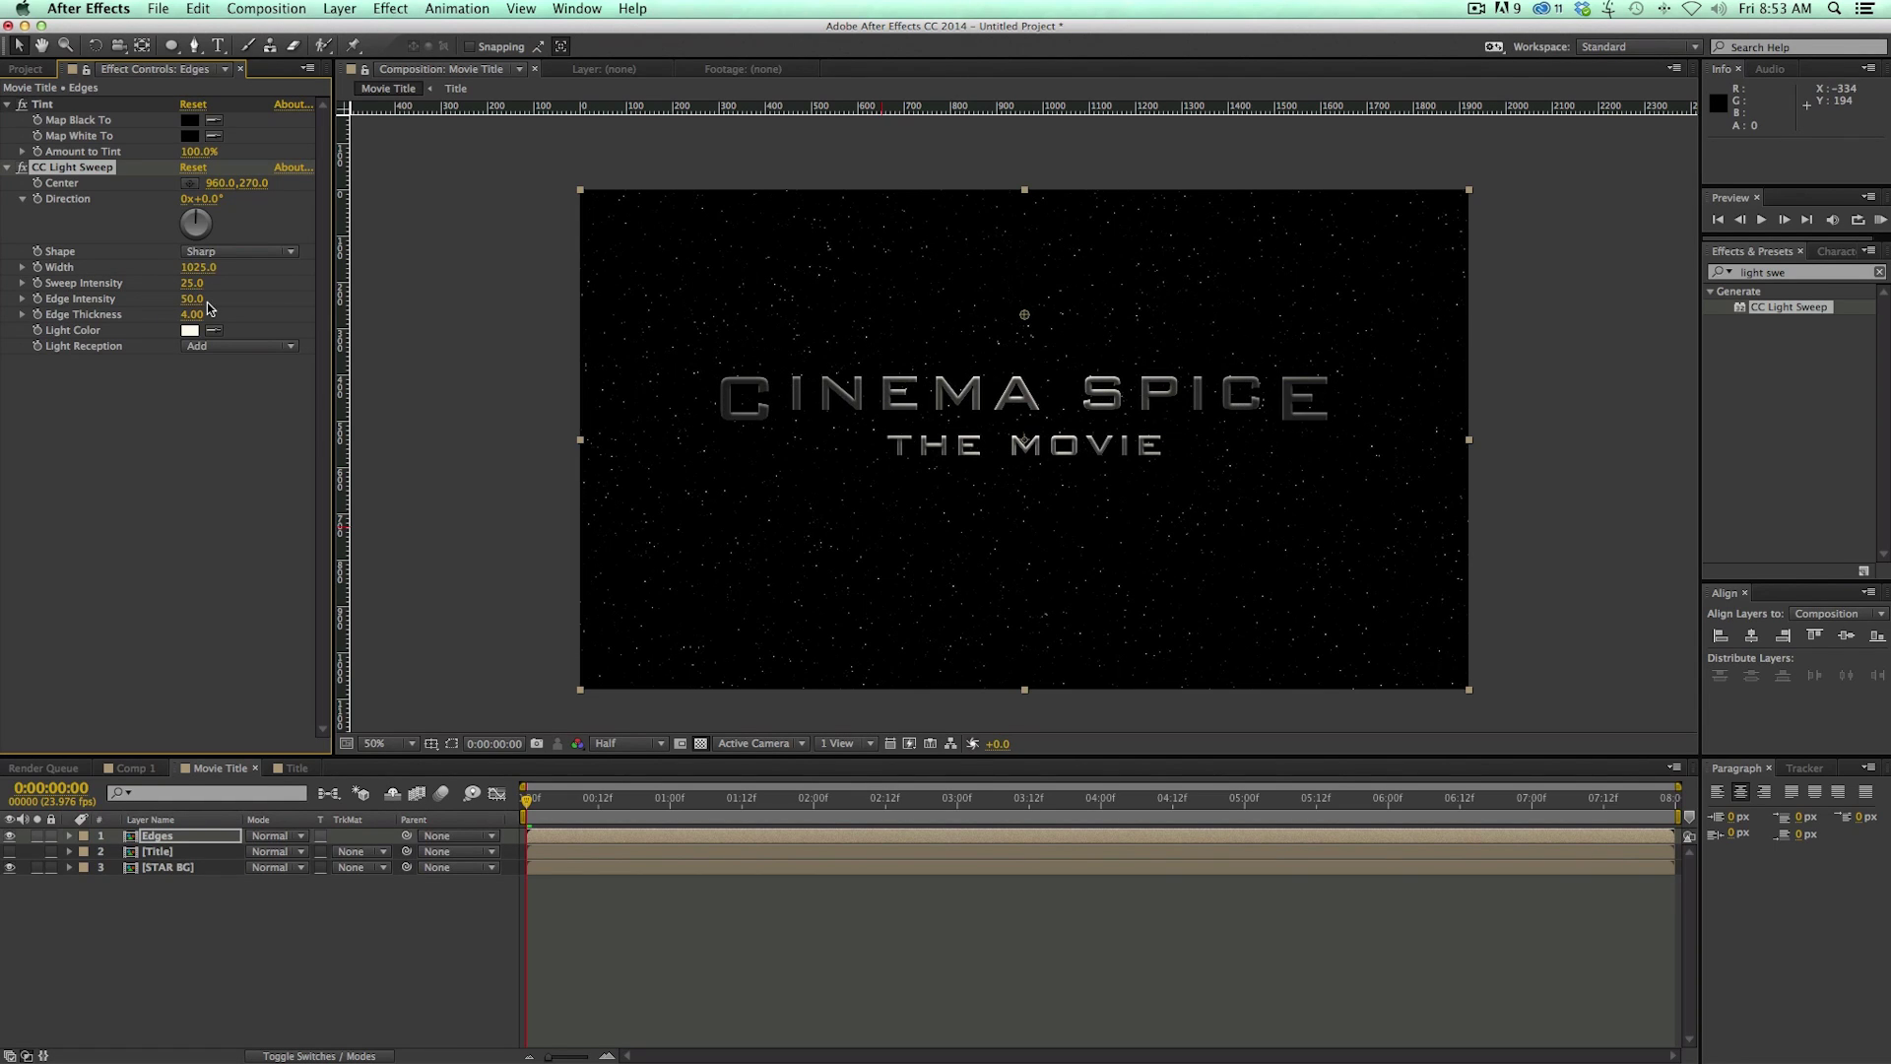
Step: Set Sweep Intensity 0, Edge Thickness 2, adjust Edge Intensity, and widen to 4000
left_click(192, 284)
type("0")
key("Return")
left_click(192, 314)
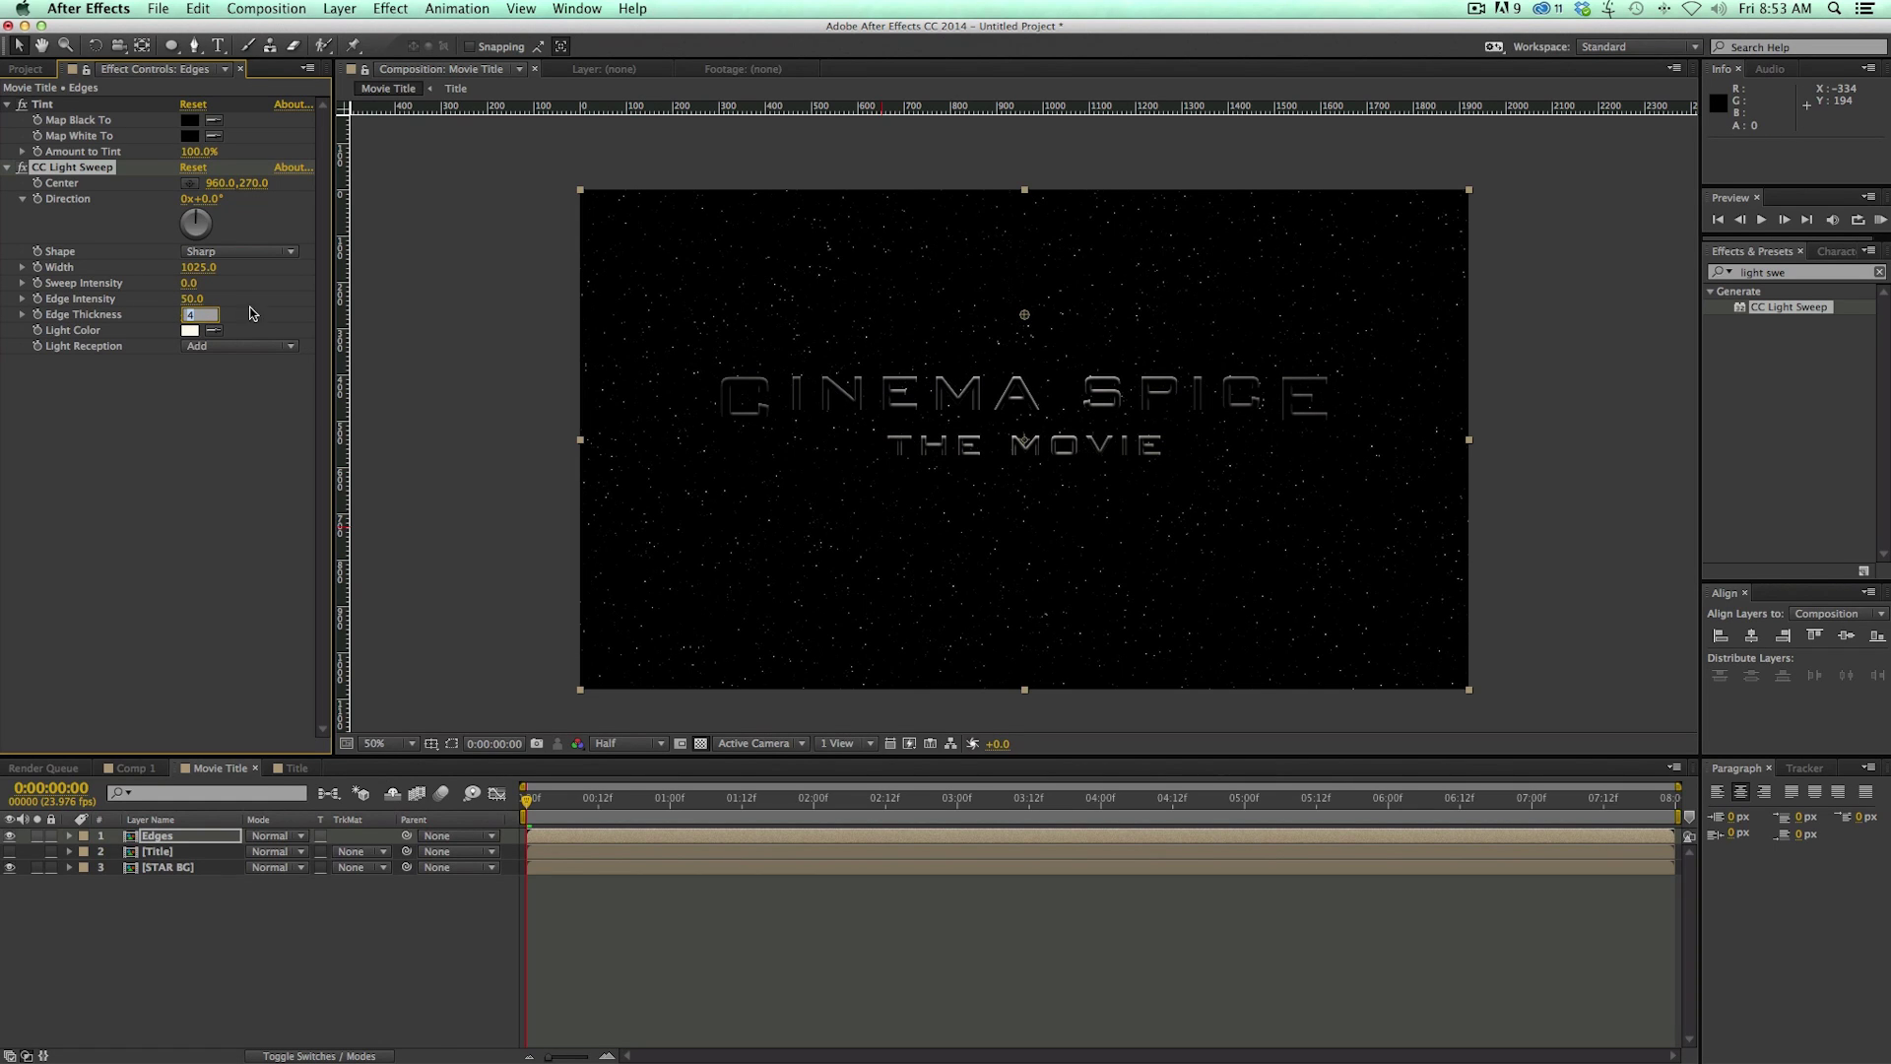
type("2")
key("Return")
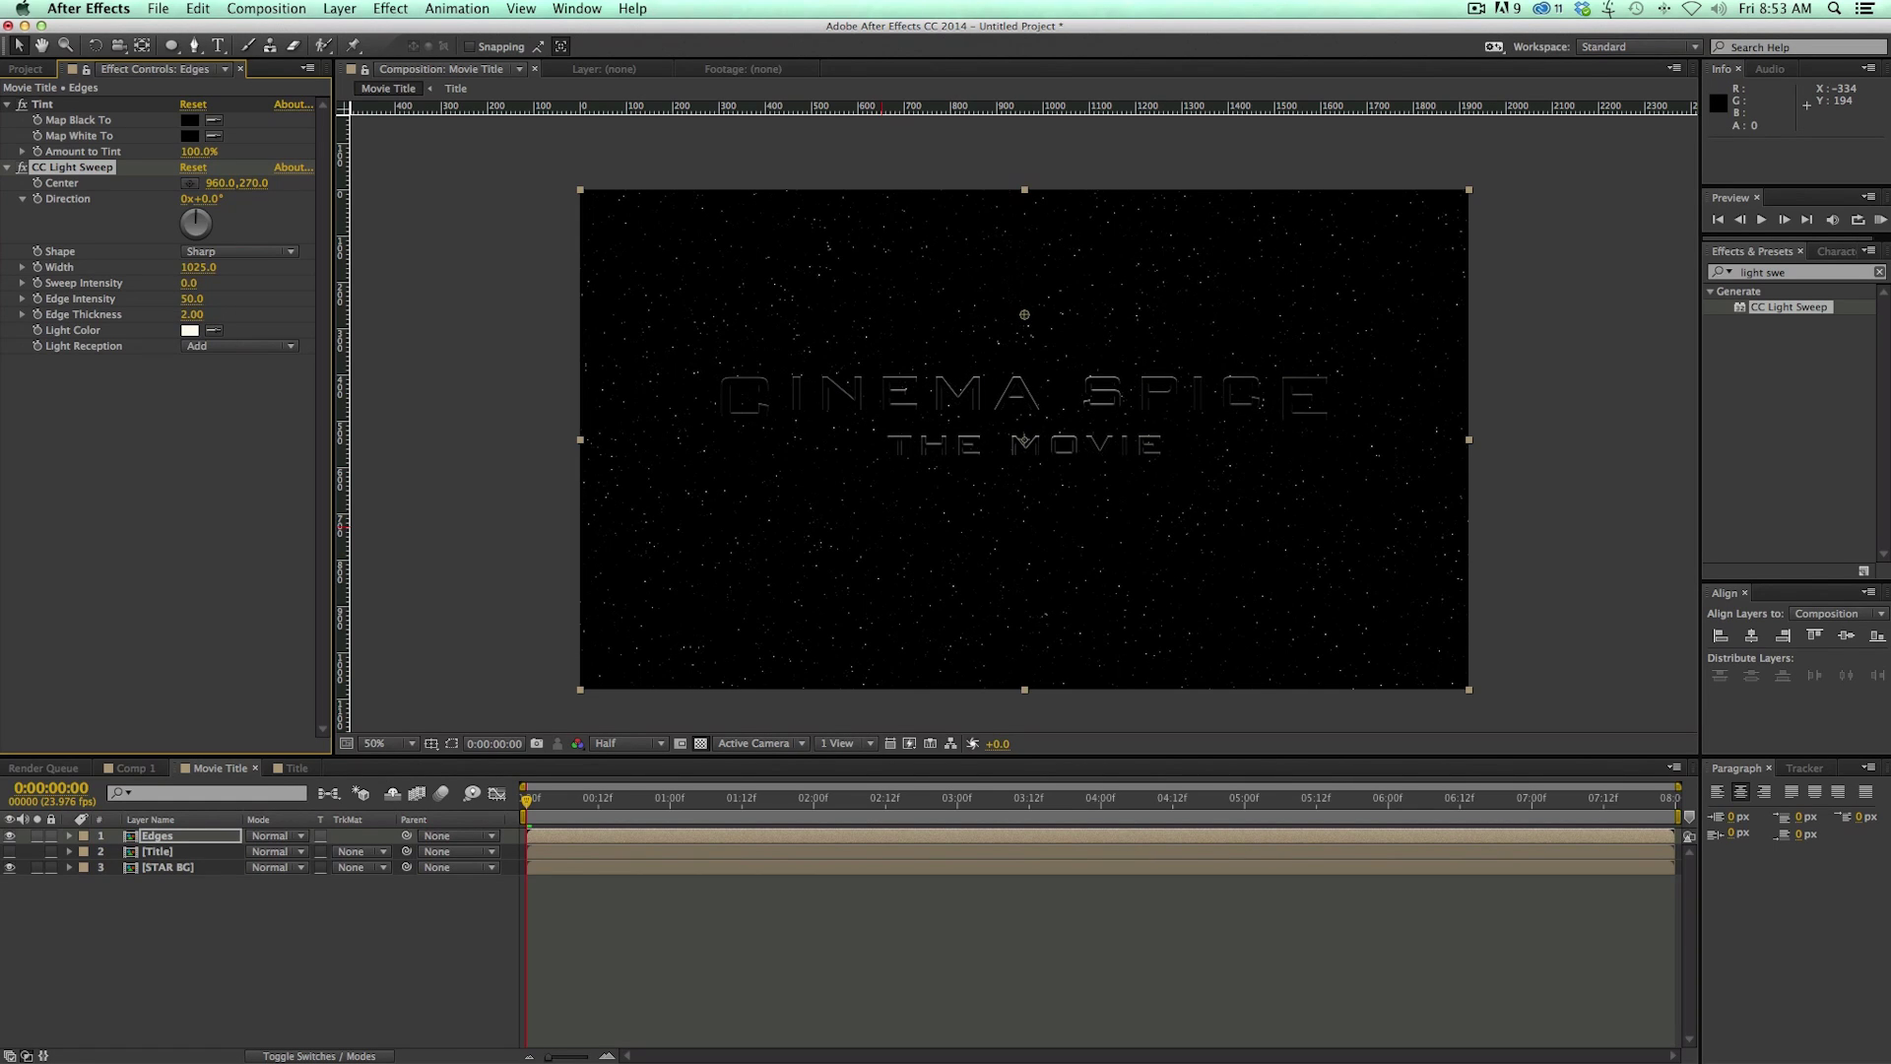
left_click_drag(191, 299, 470, 273)
left_click_drag(899, 289, 1021, 369)
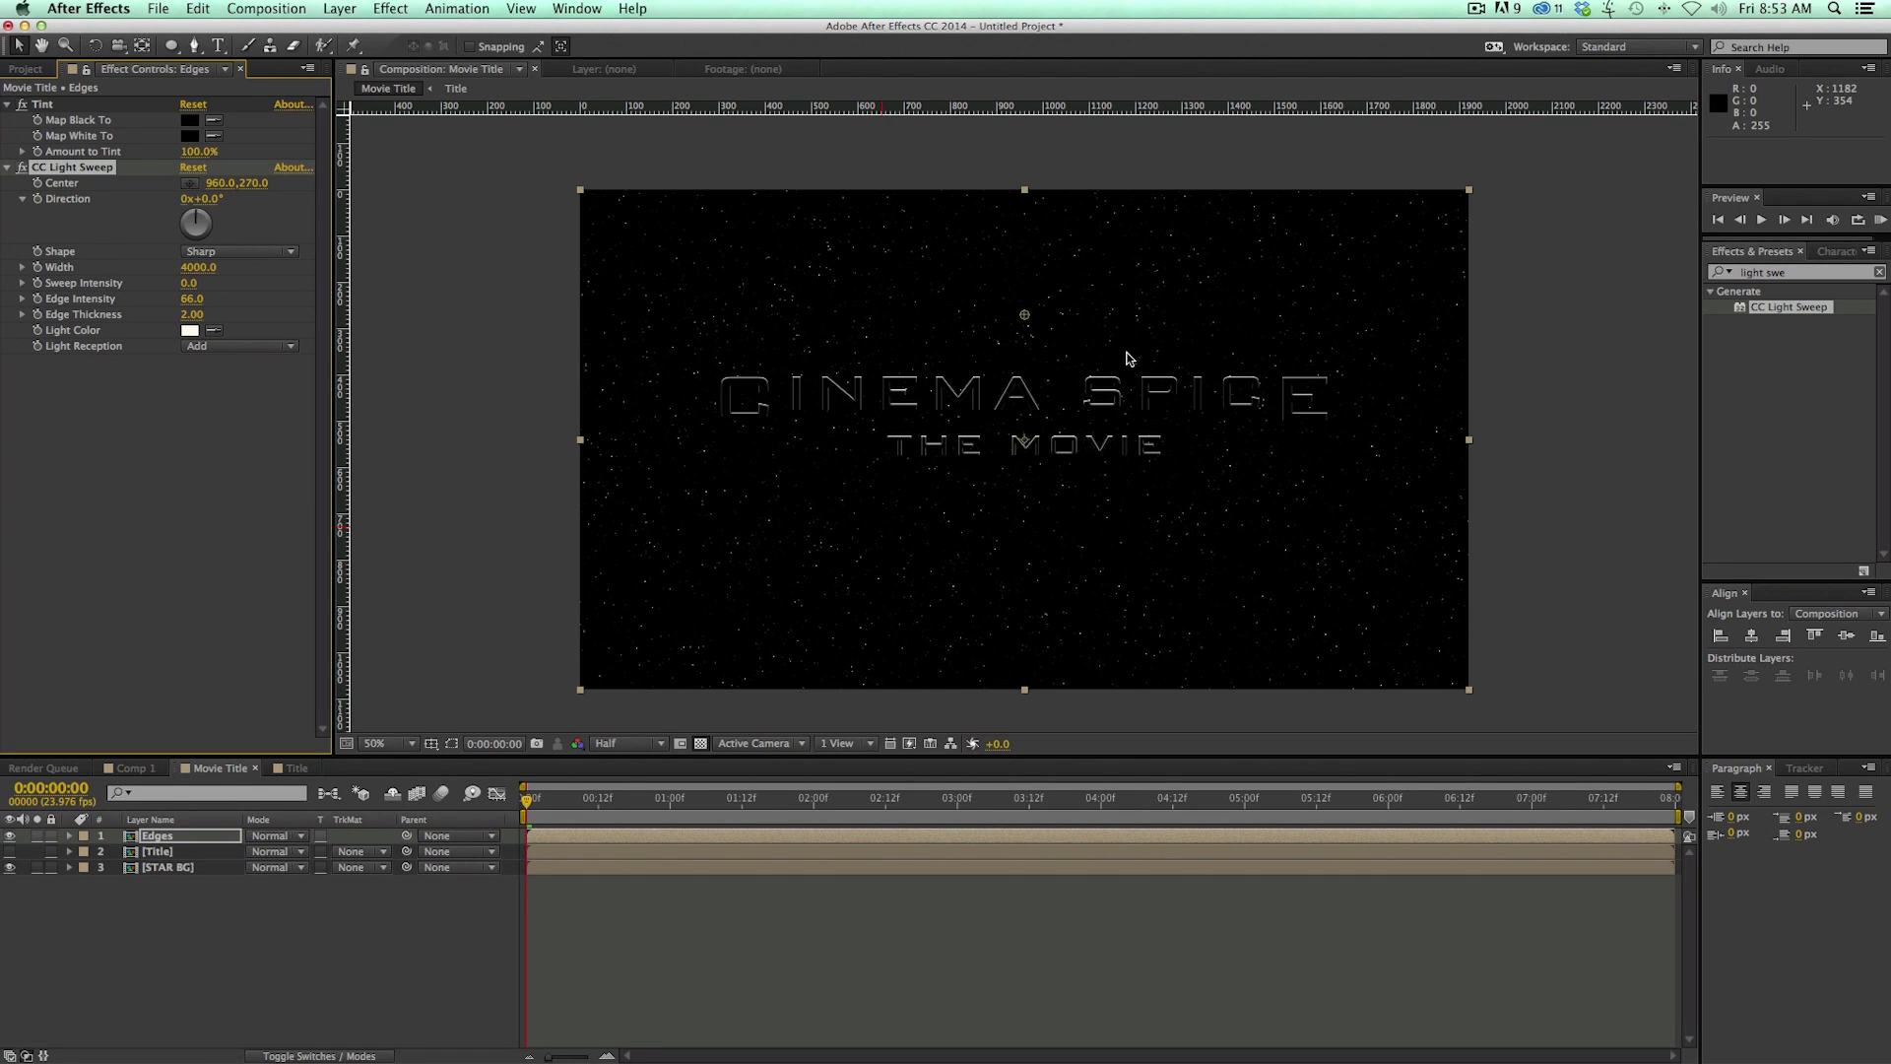
key("super+shift+a")
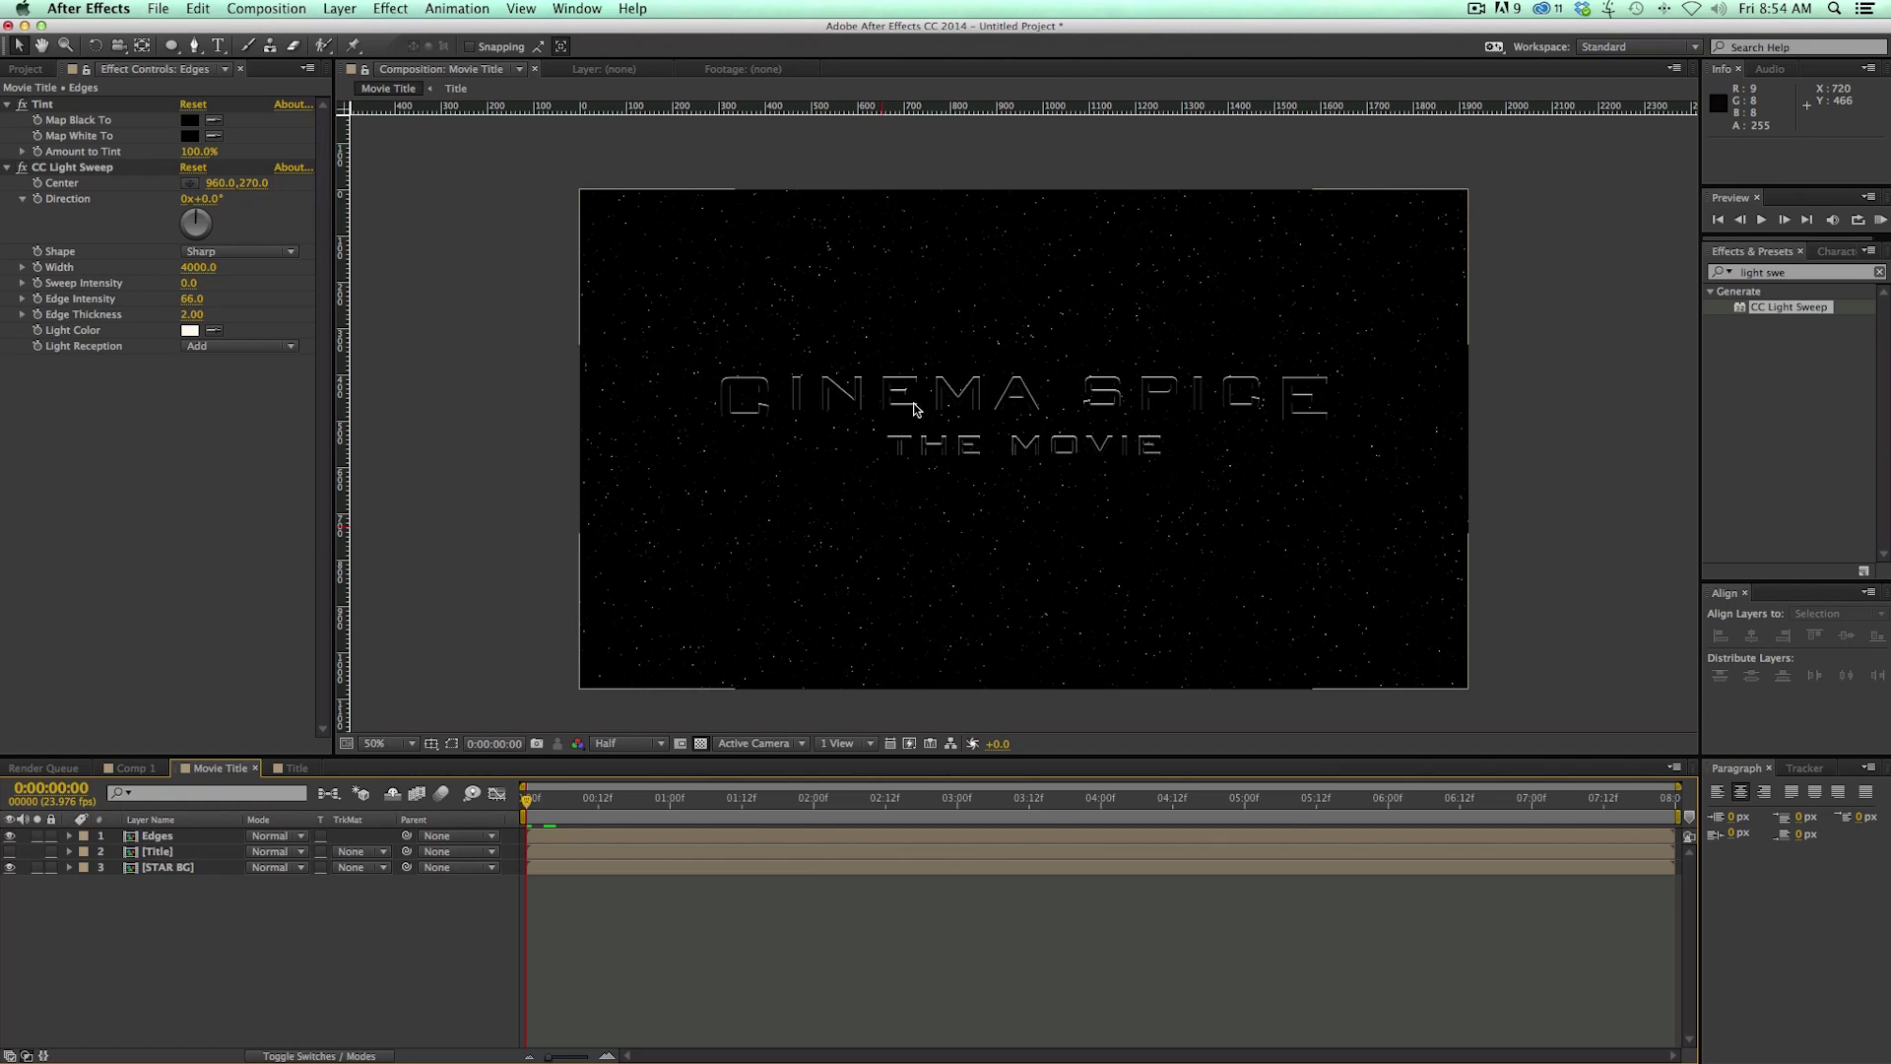
Step: Switch the Edges layer's blend mode to Screen and zoom in to inspect the outlines
left_click(262, 836)
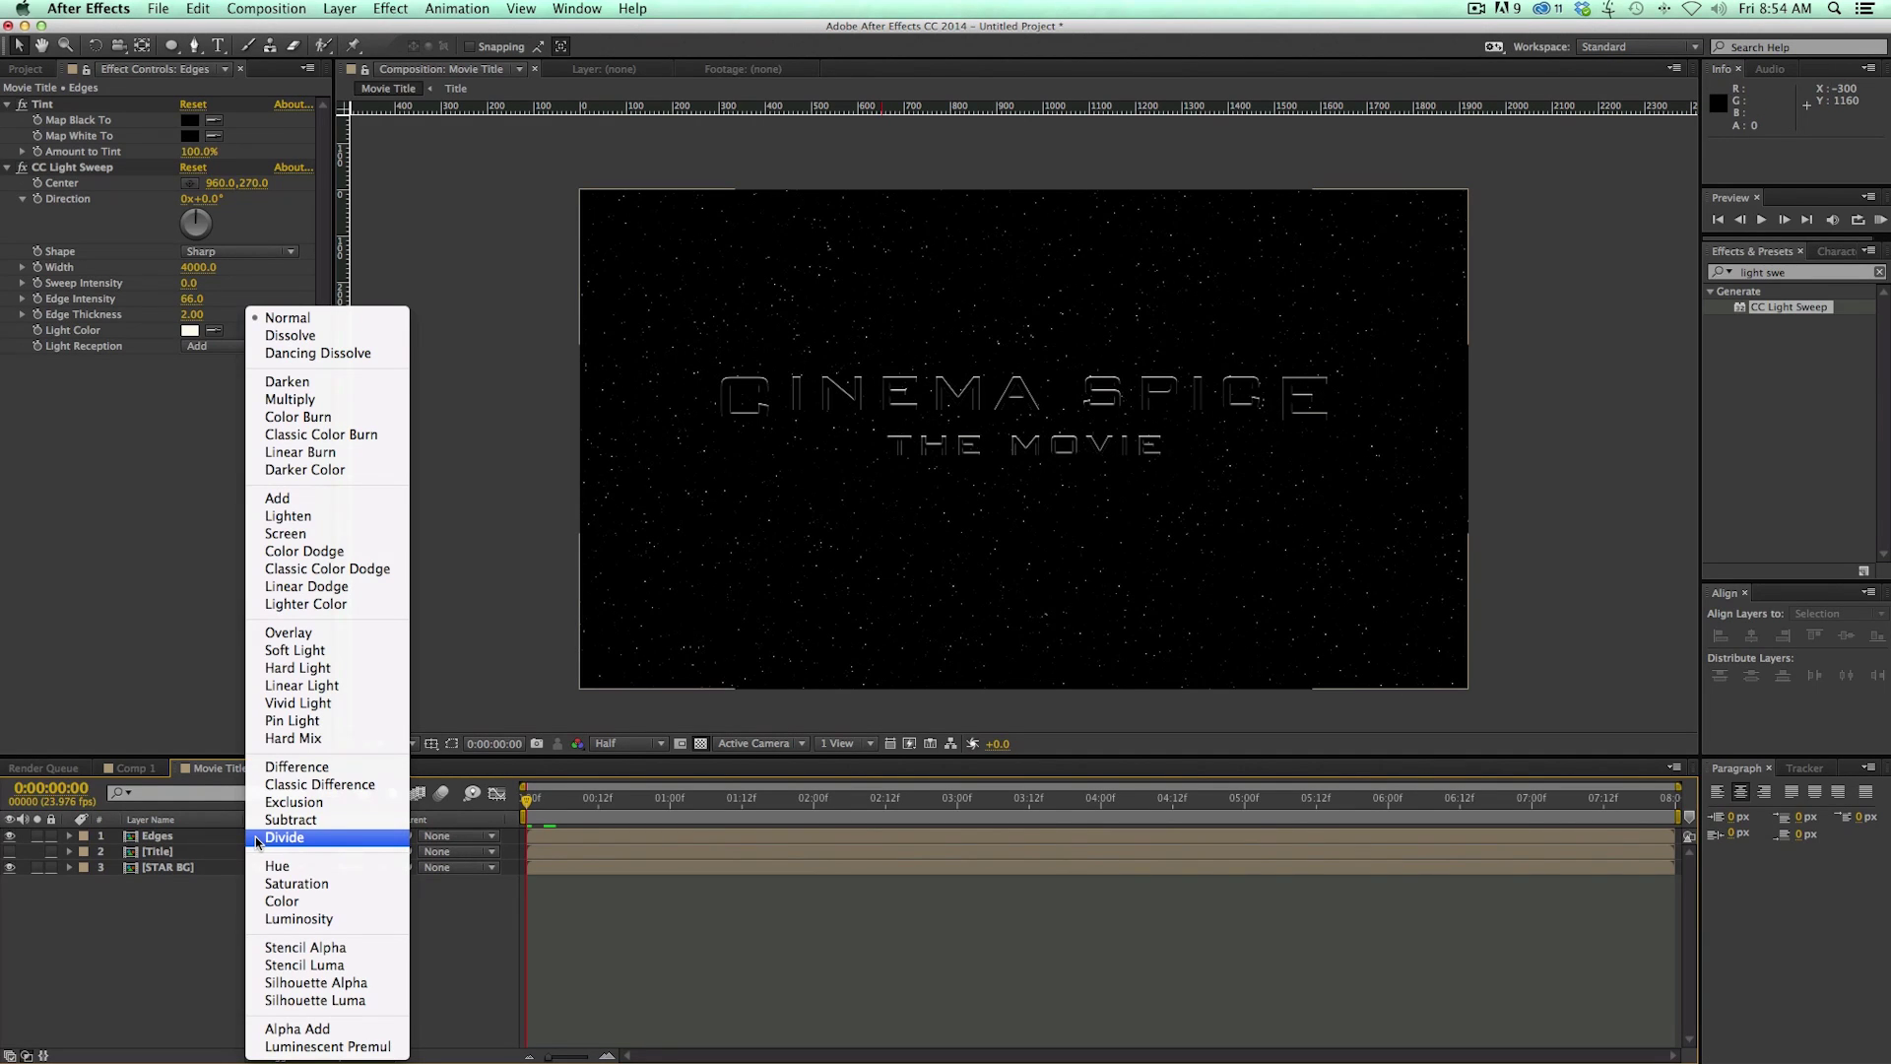
left_click(335, 534)
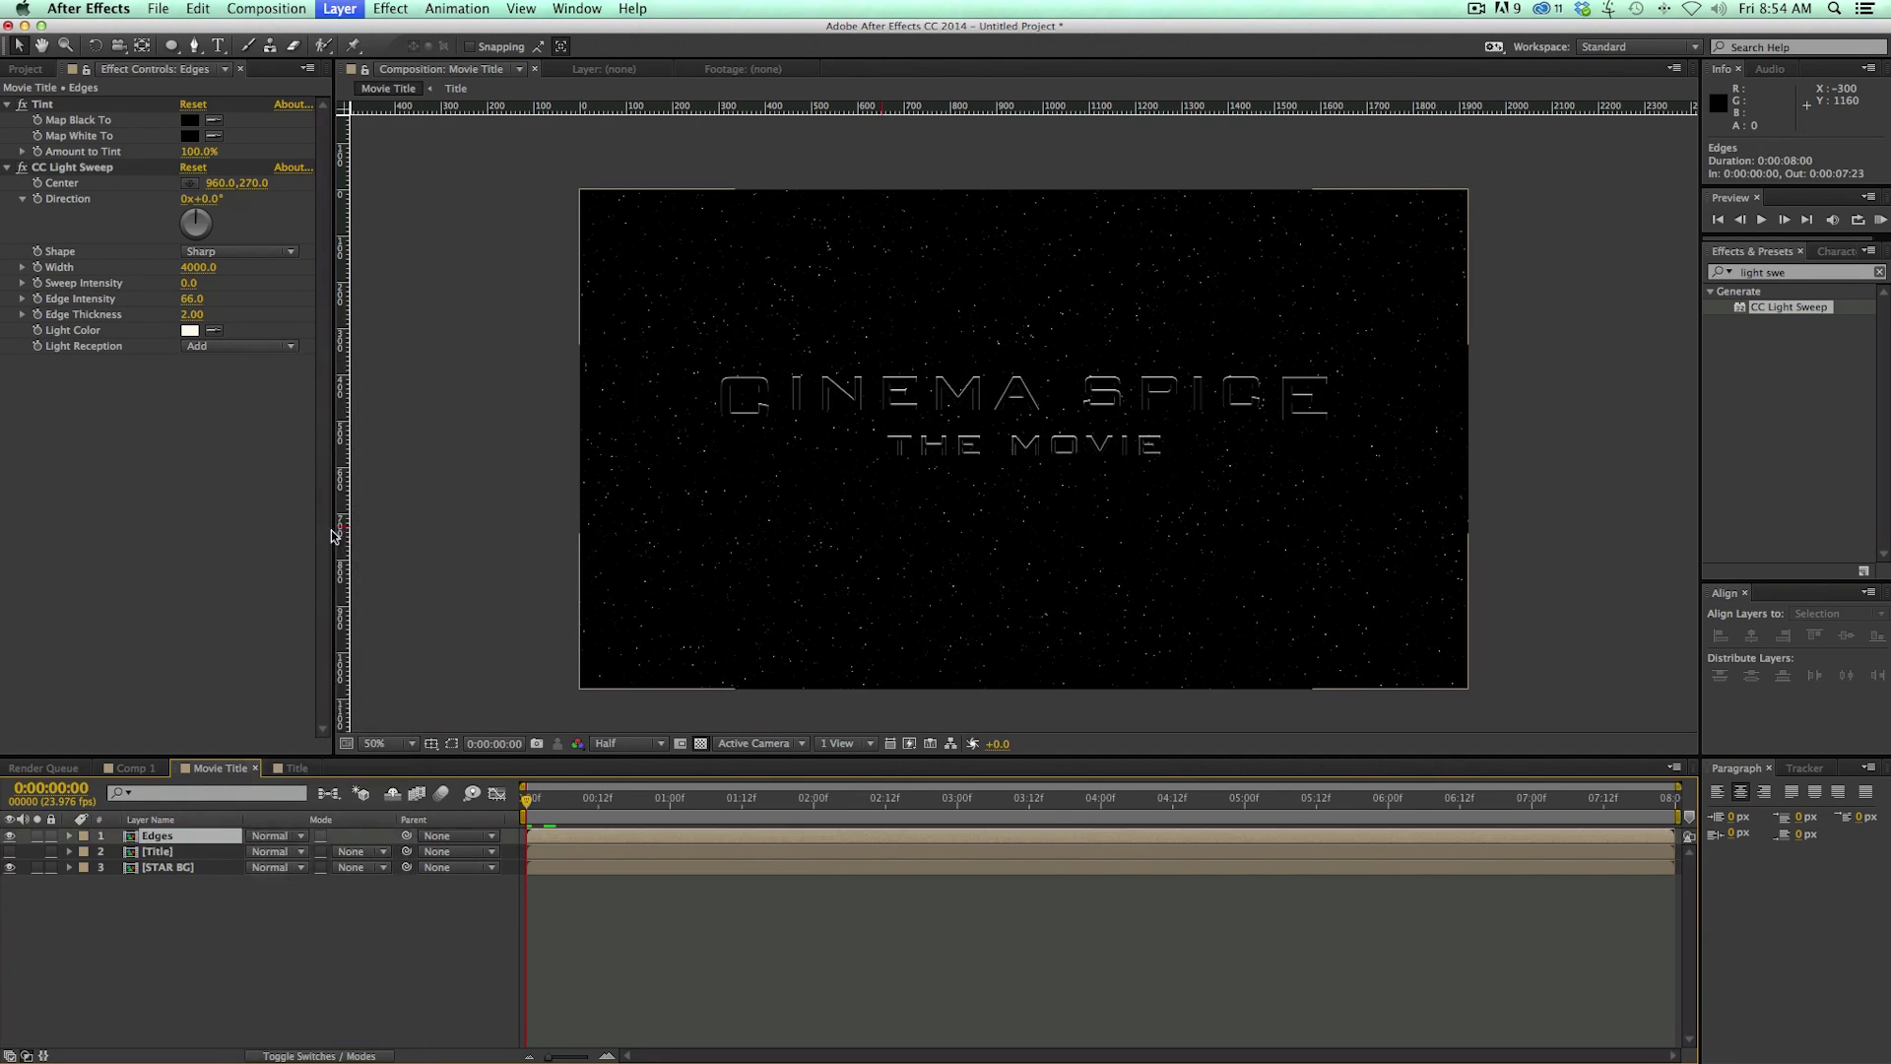
scroll(1008, 393, "up", 4)
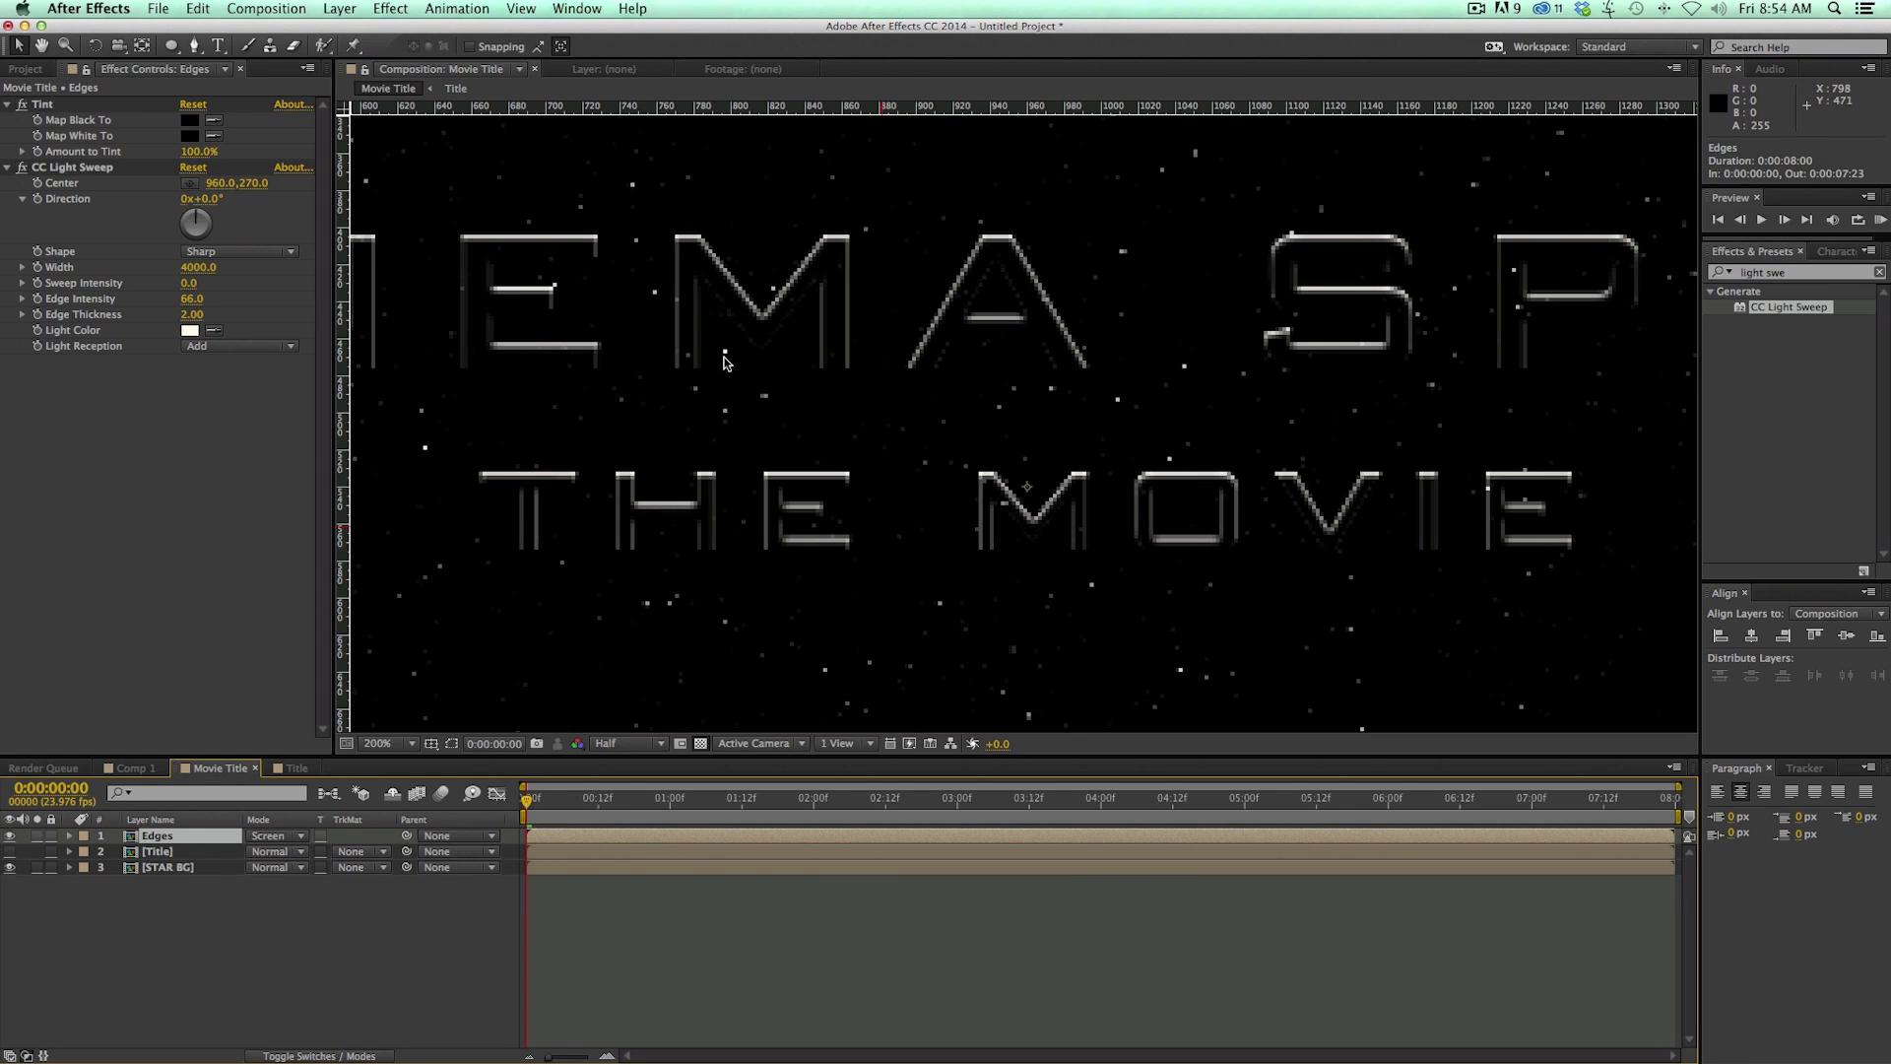
scroll(745, 362, "down", 2)
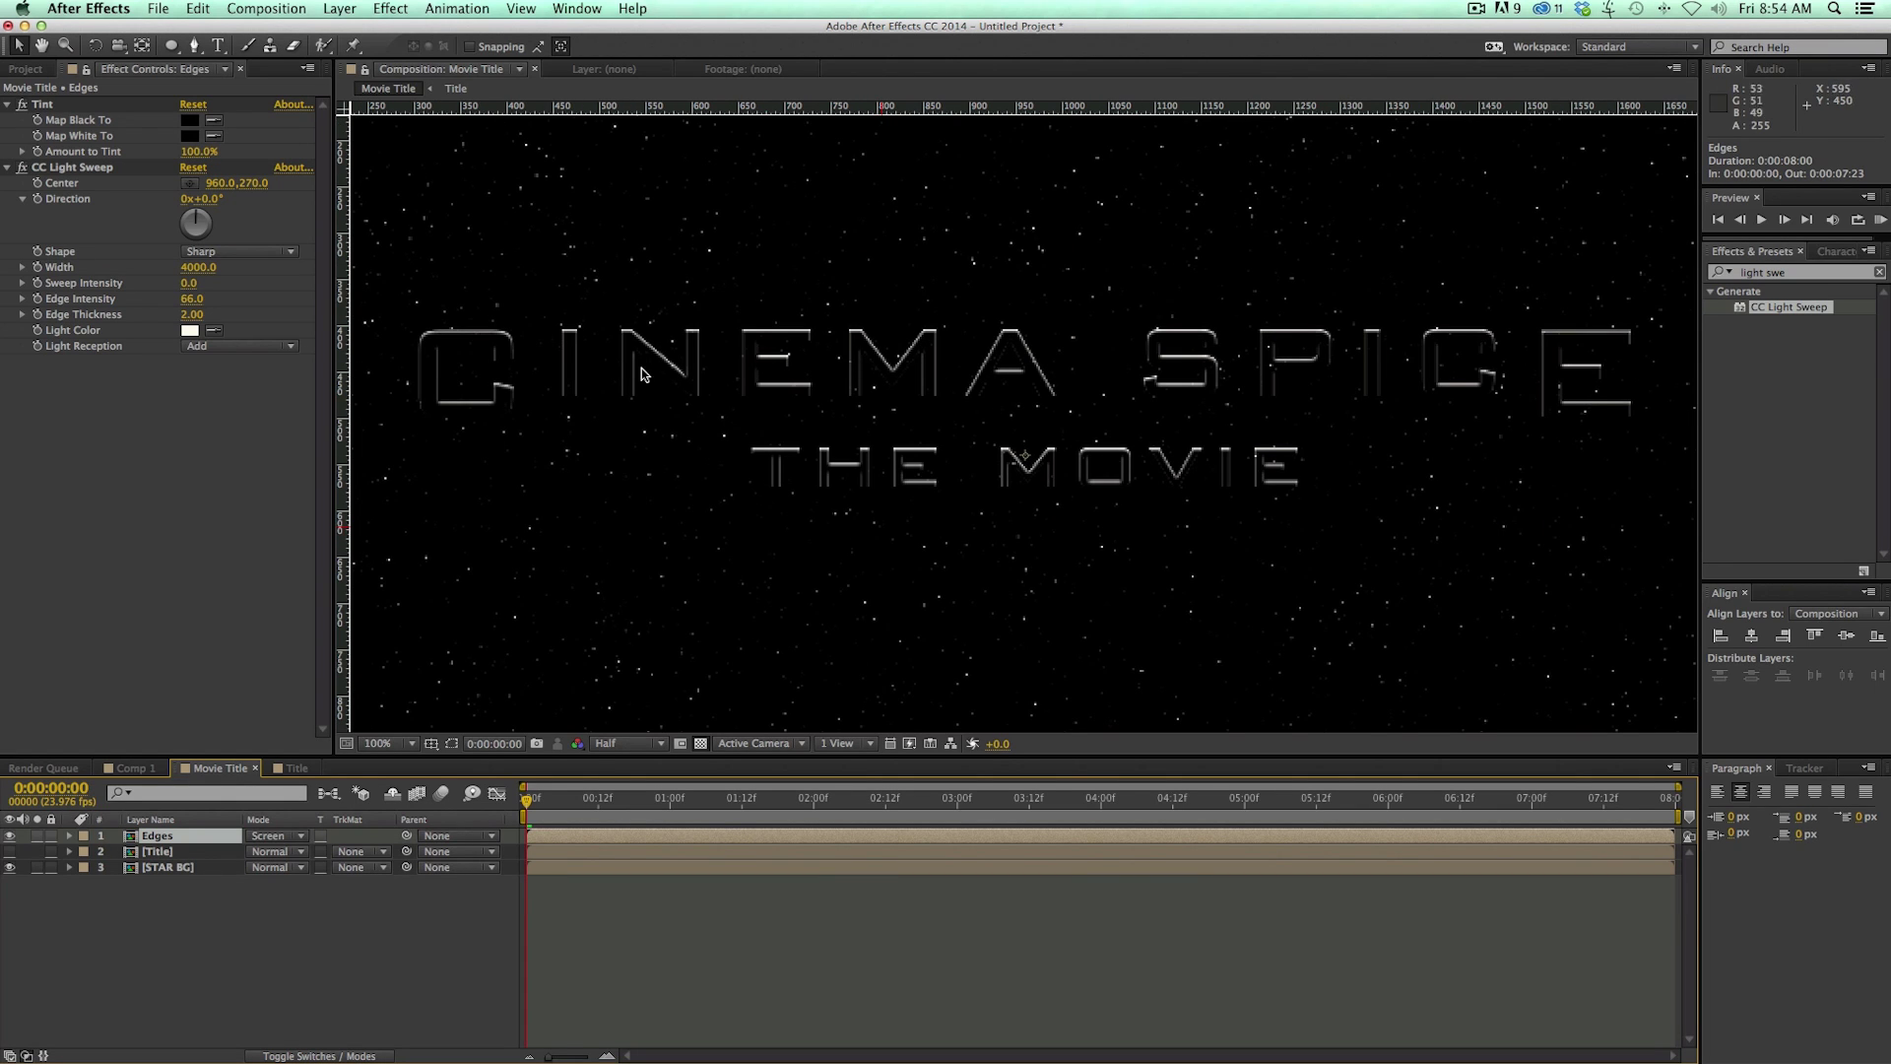
left_click(361, 858)
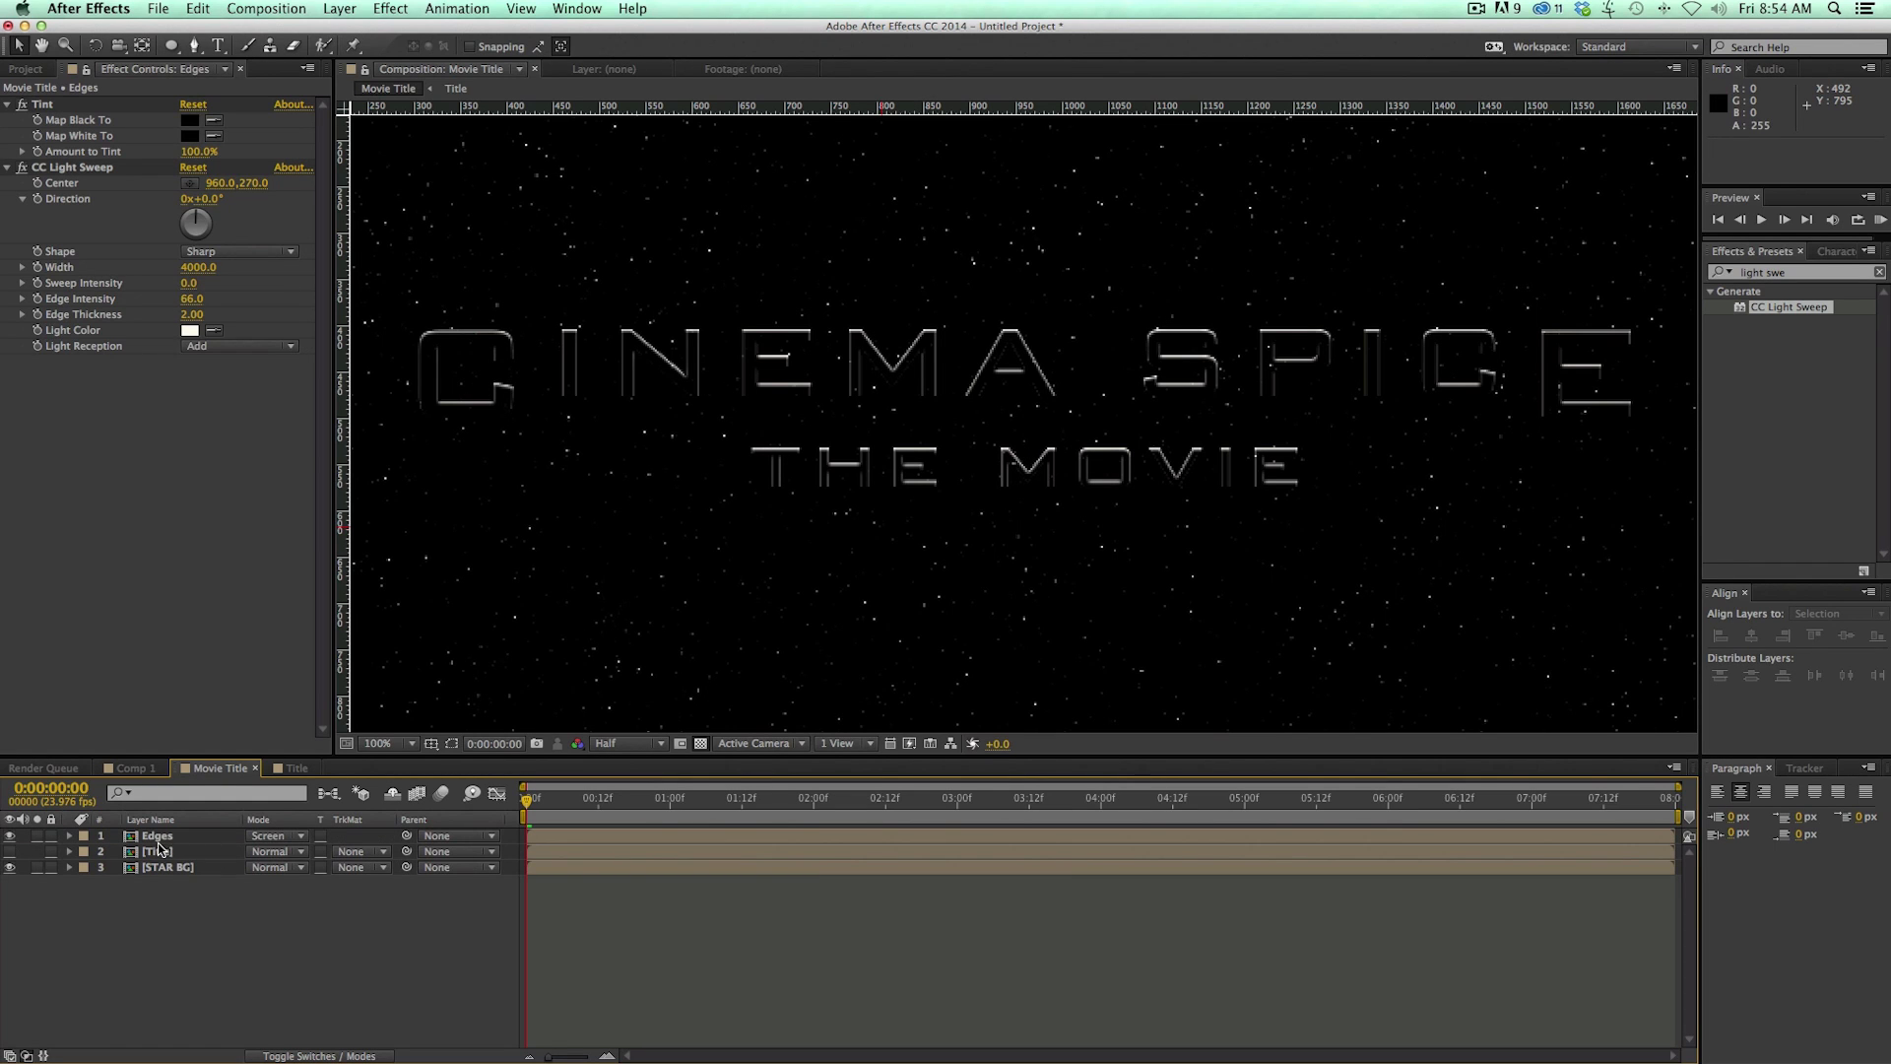
left_click(209, 837)
Step: Parent the Edges layer to Main Title and start keyframing Main Title's Scale at 100%
left_click_drag(405, 837, 181, 853)
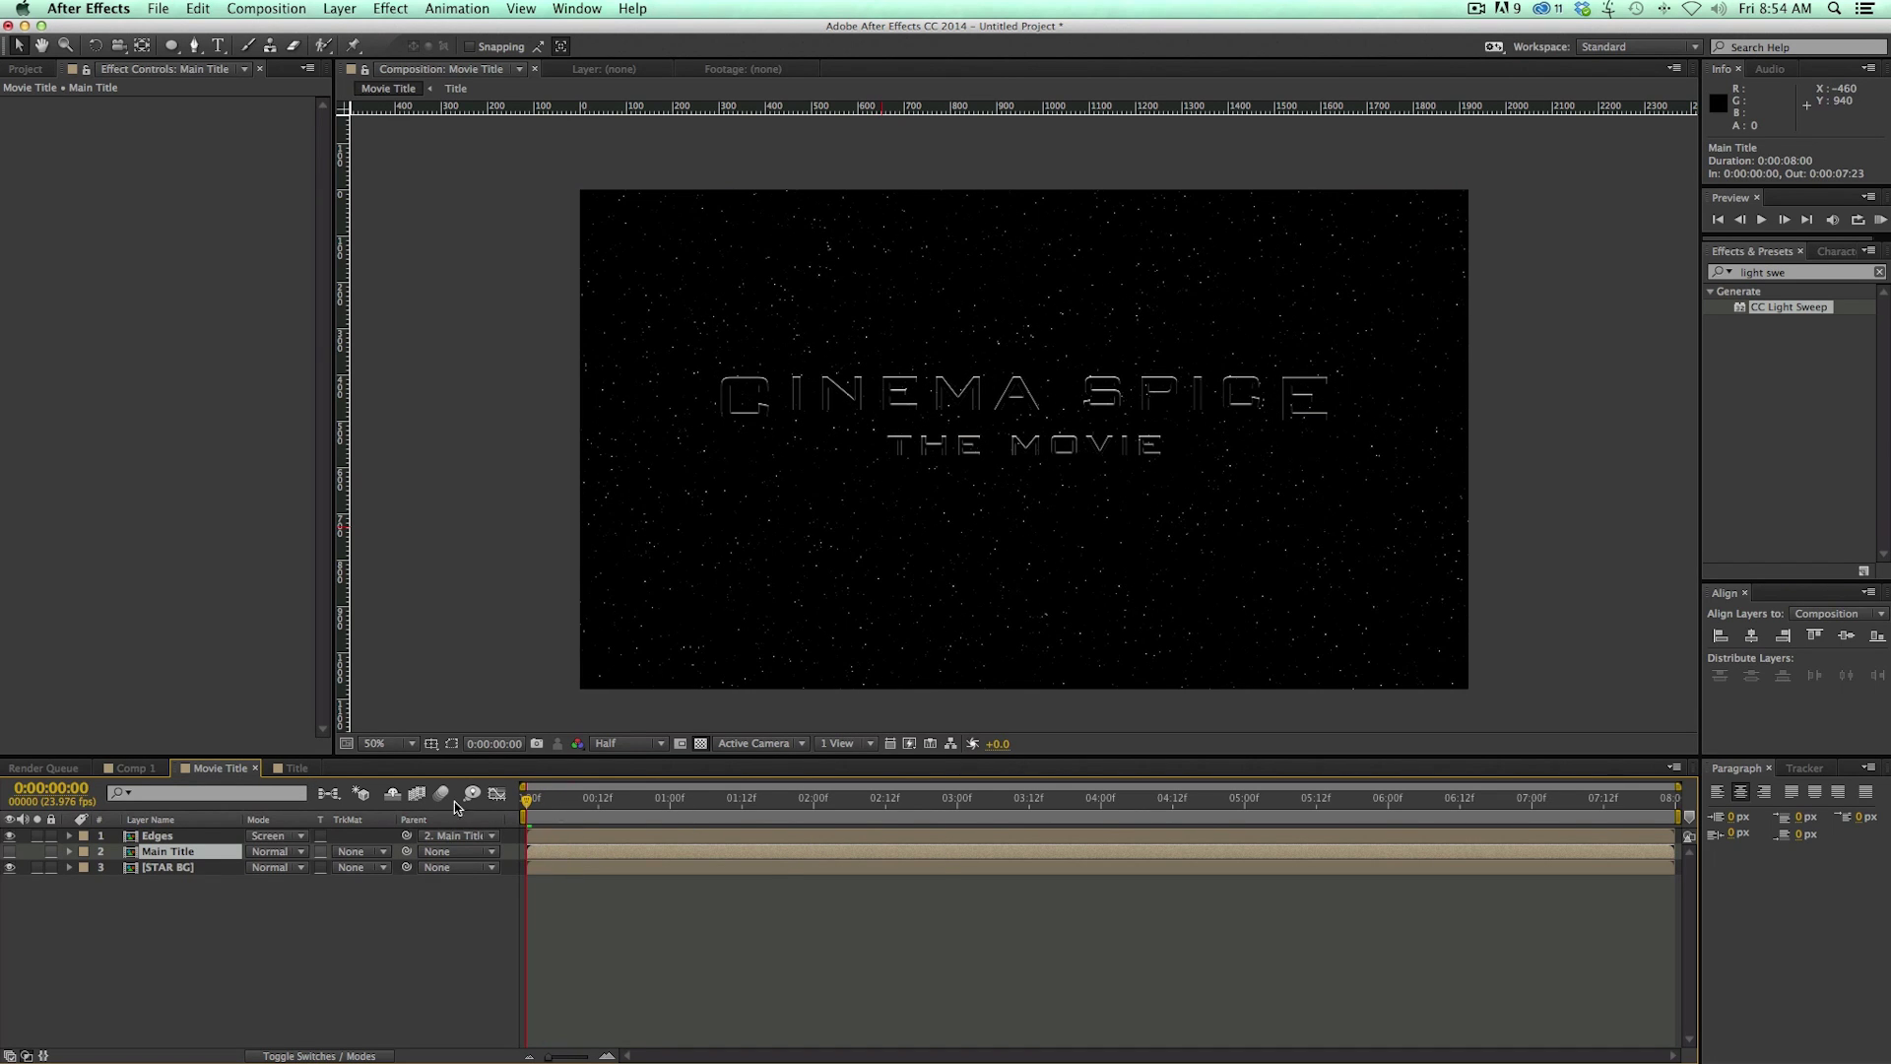
key("s")
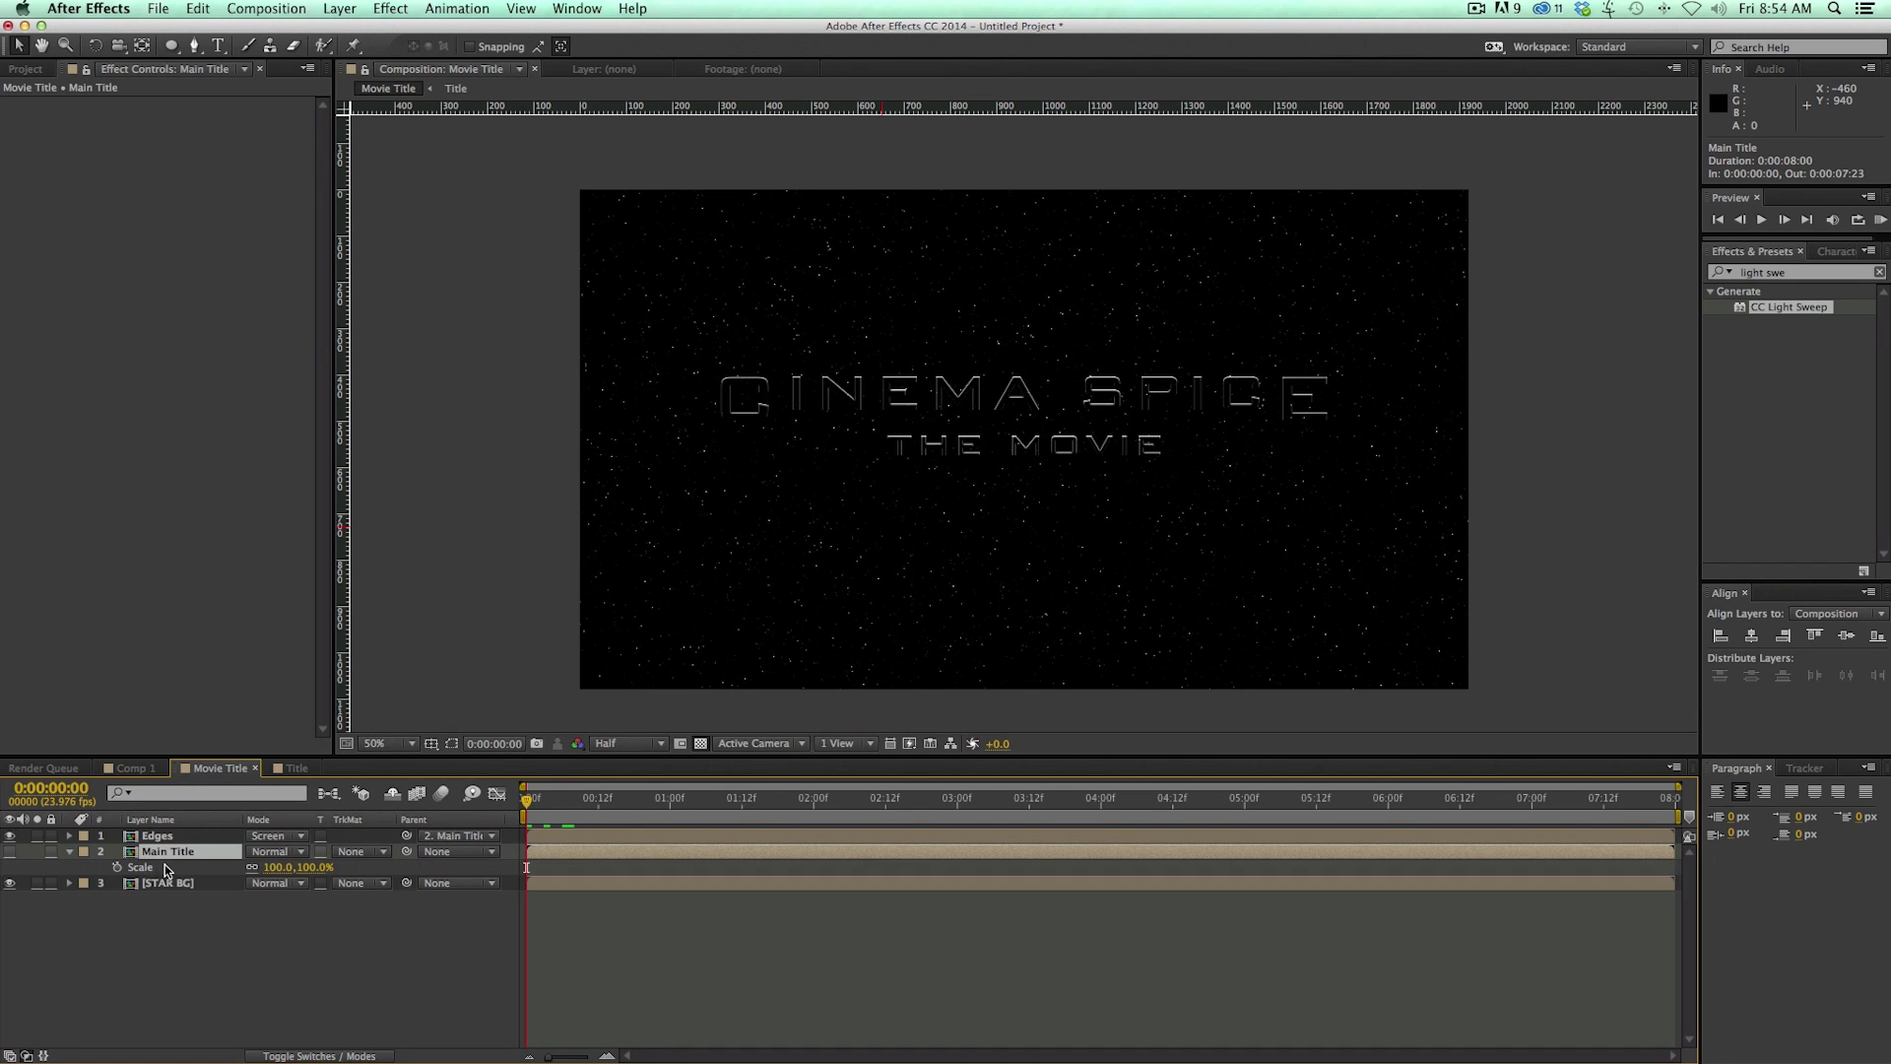
left_click(116, 868)
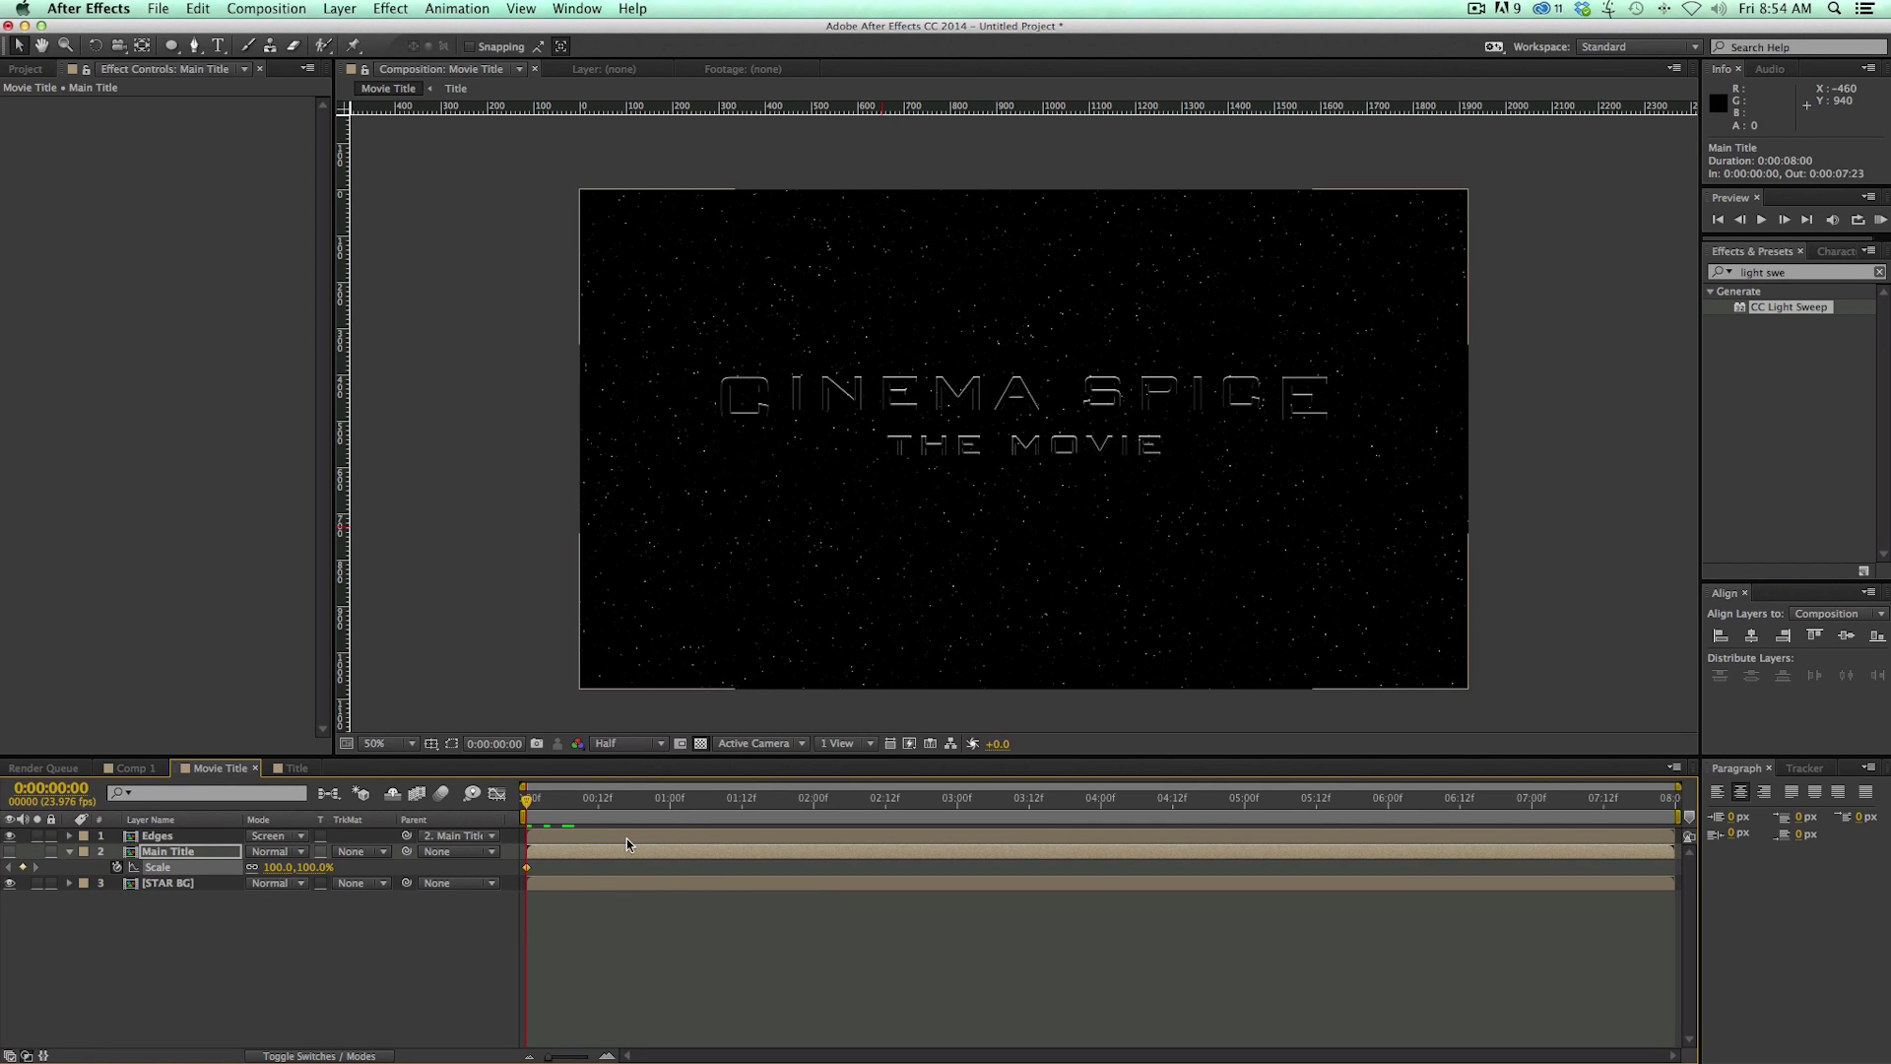
Step: Set a 114% Scale keyframe at the timeline's end, preview, and make Main Title visible
left_click_drag(672, 806, 1095, 812)
left_click_drag(276, 868, 289, 872)
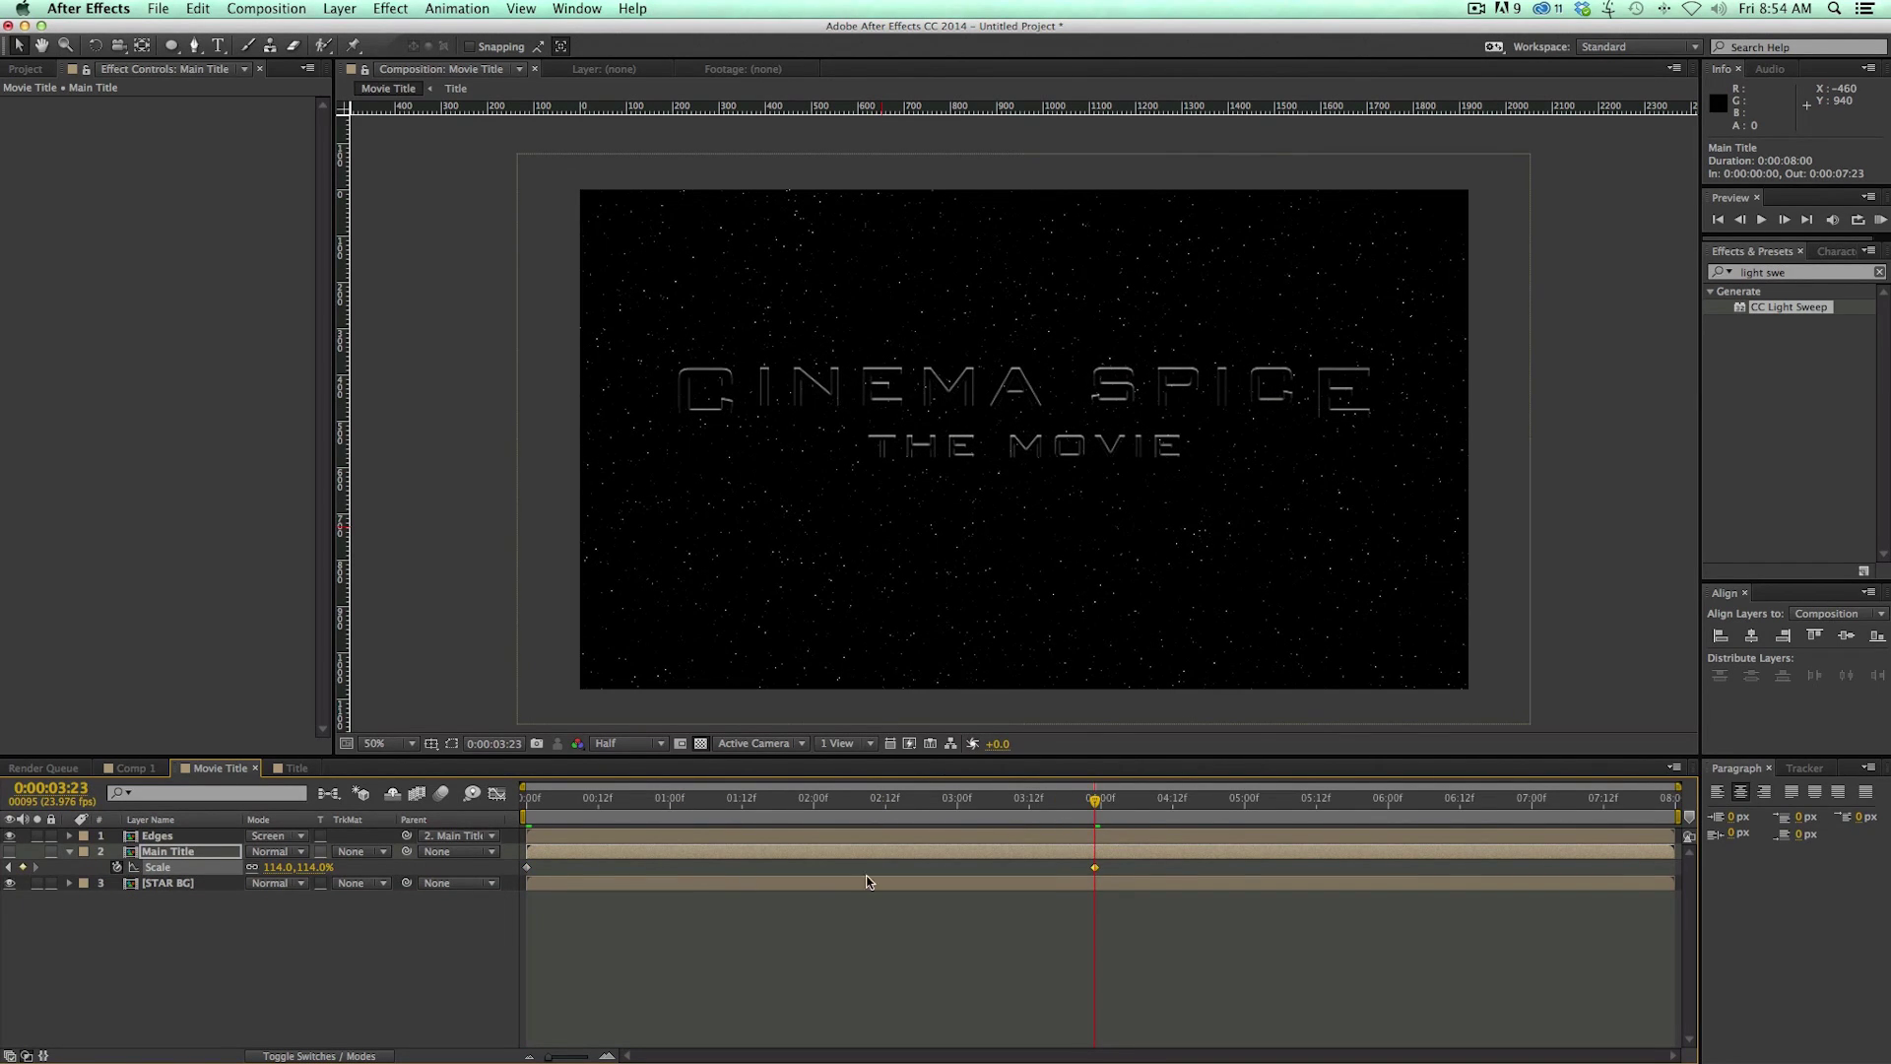
left_click_drag(1094, 869, 1670, 867)
key("space")
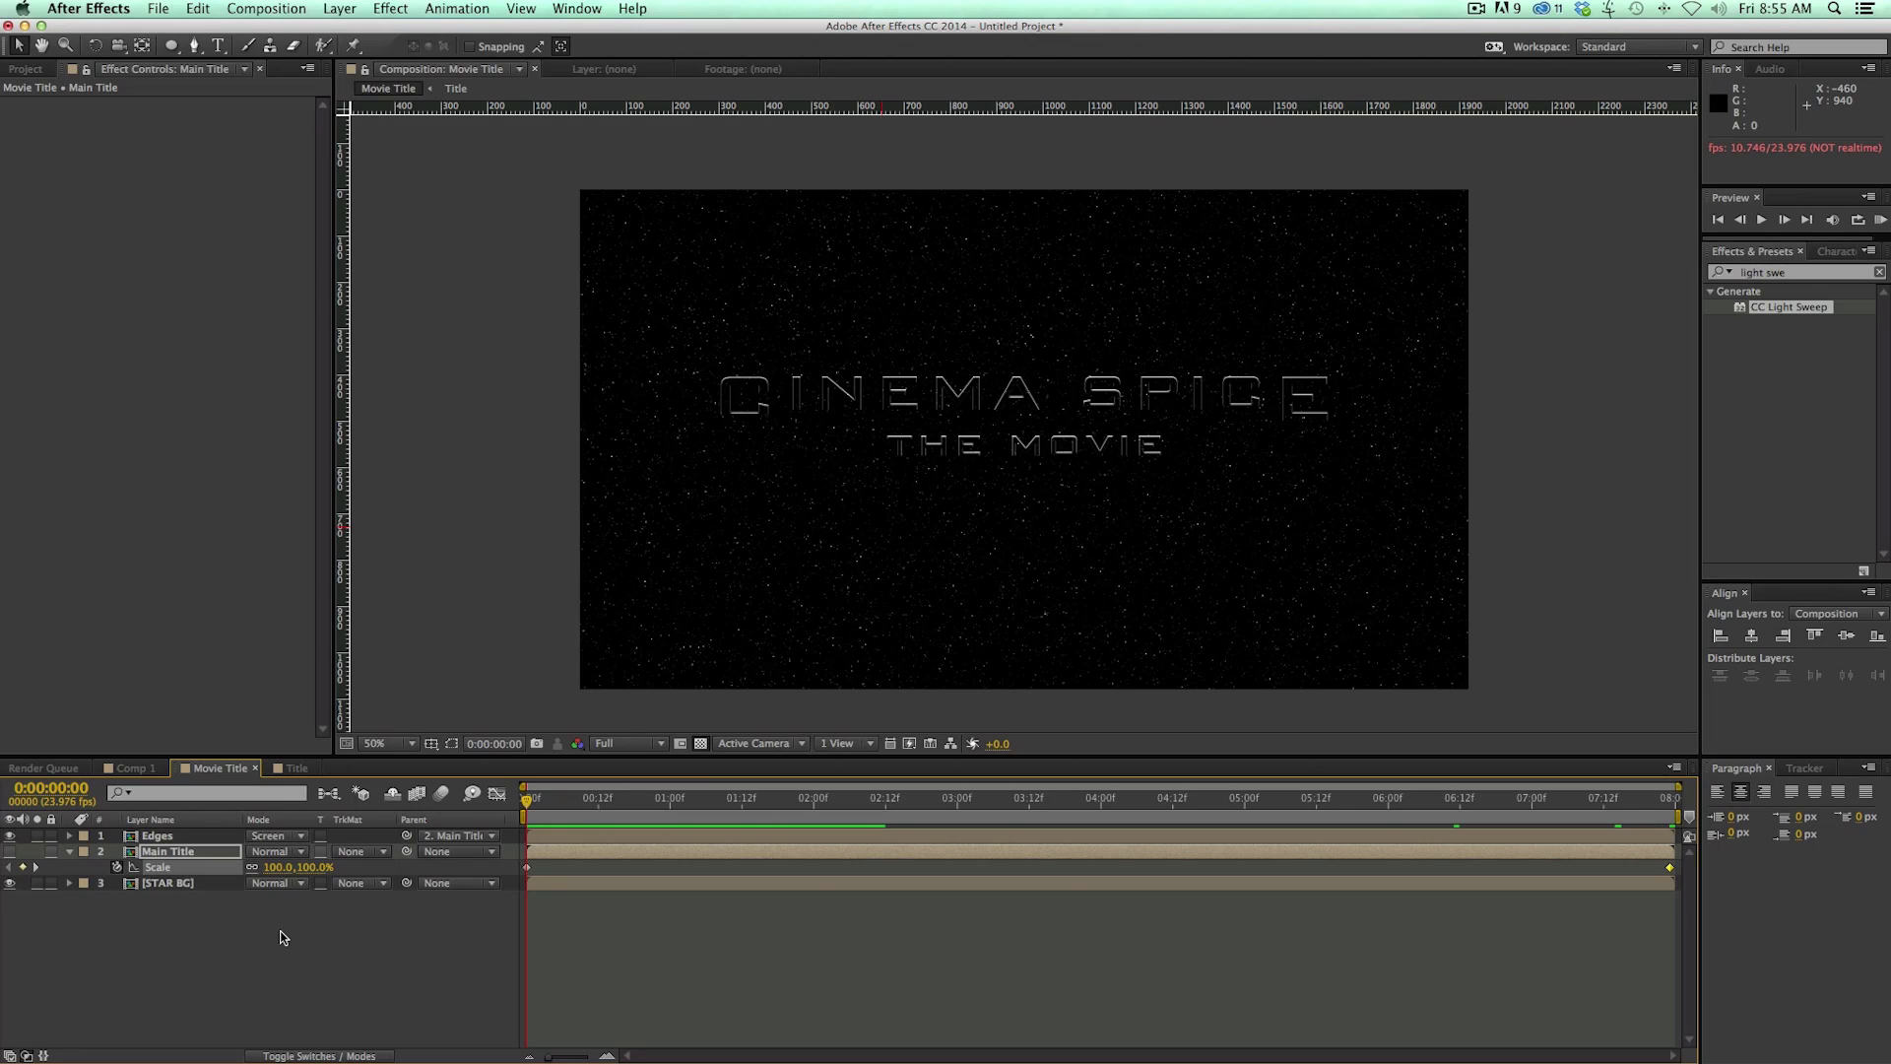
left_click(10, 851)
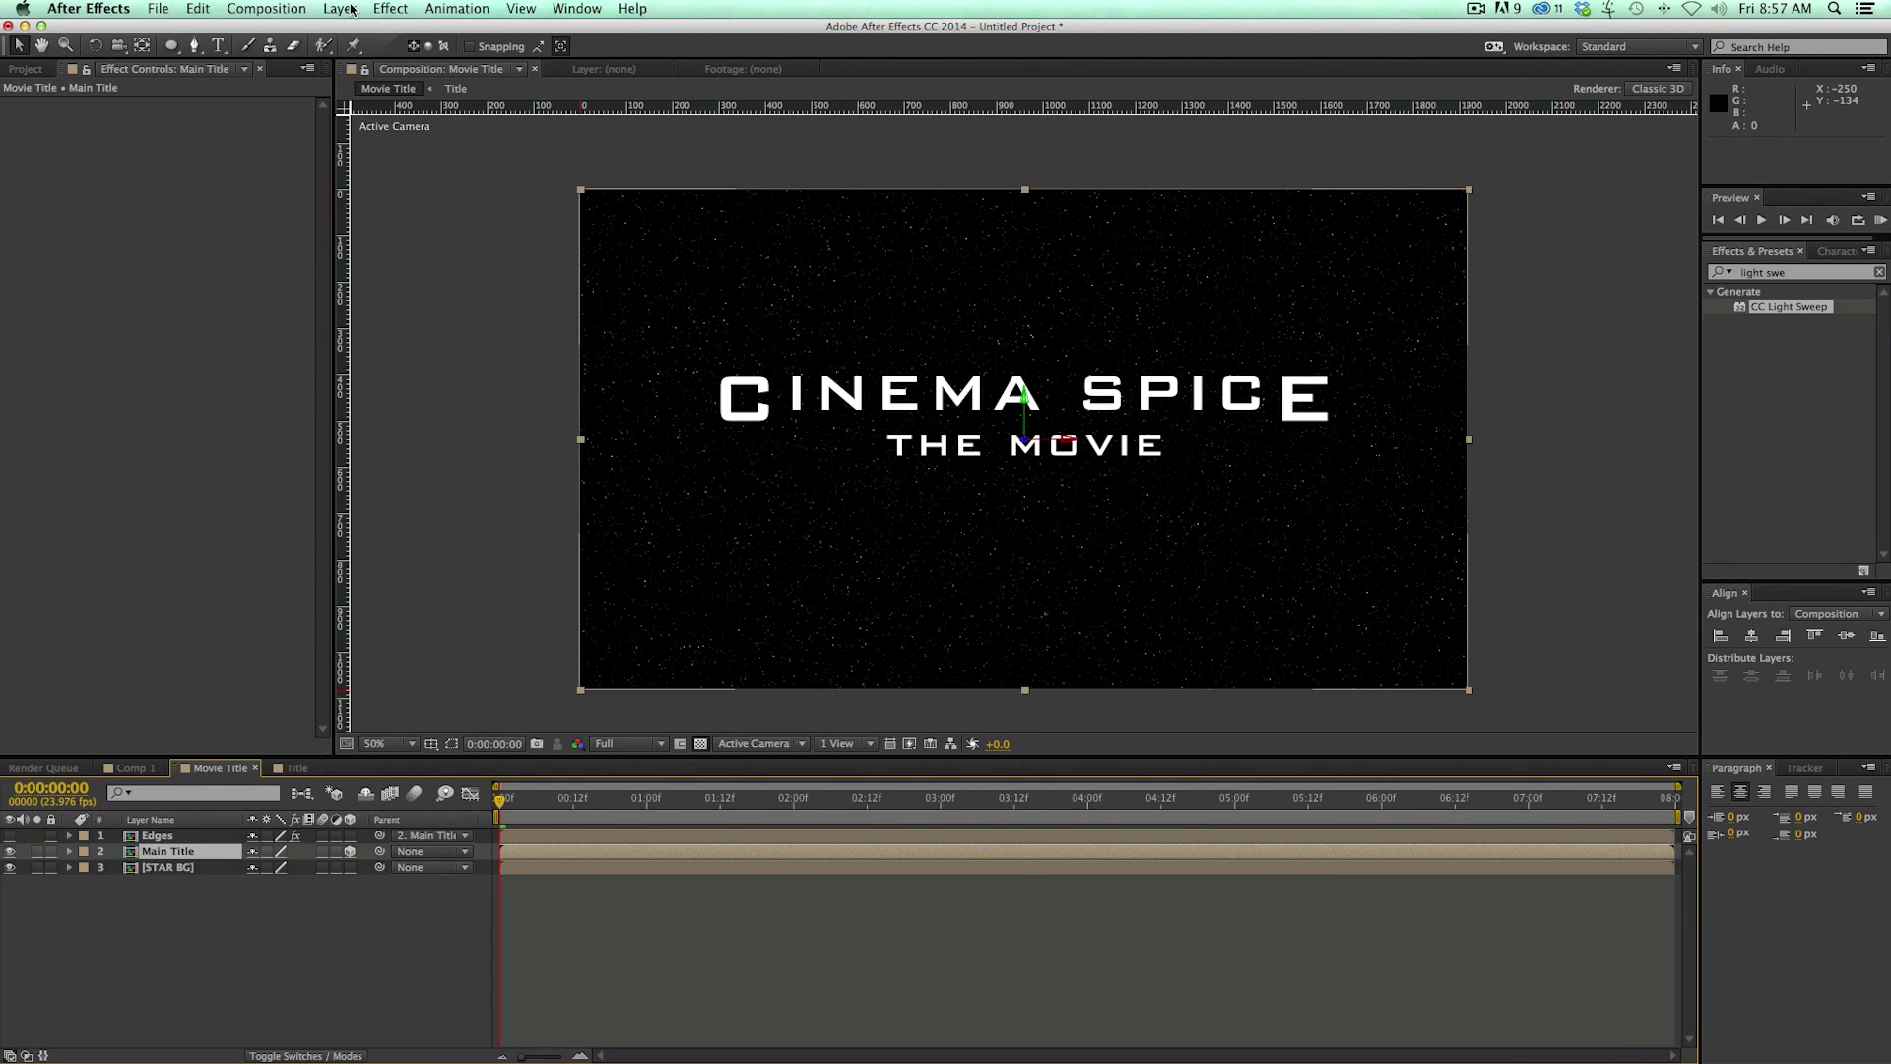
Step: Add a new Spot light layer, Light 1, via Layer > New > Light
left_click(340, 8)
mouse_move(346, 30)
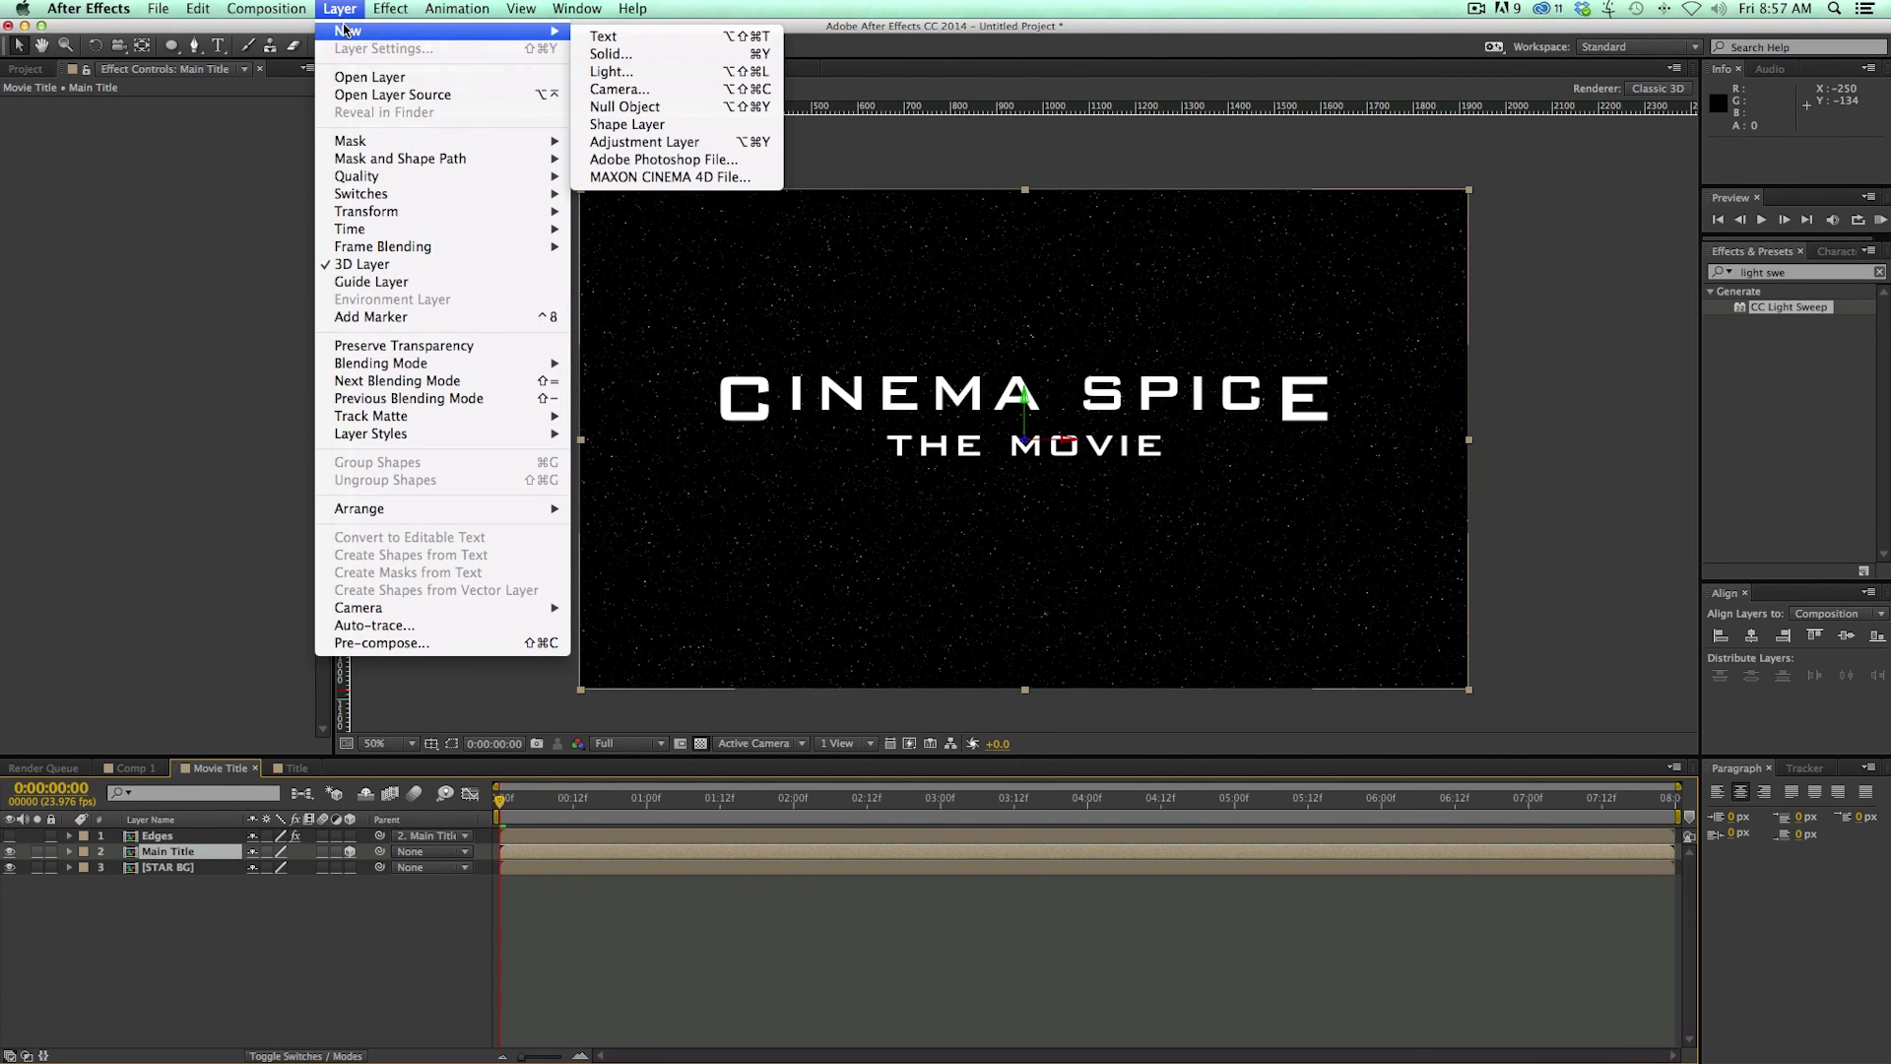
left_click(611, 71)
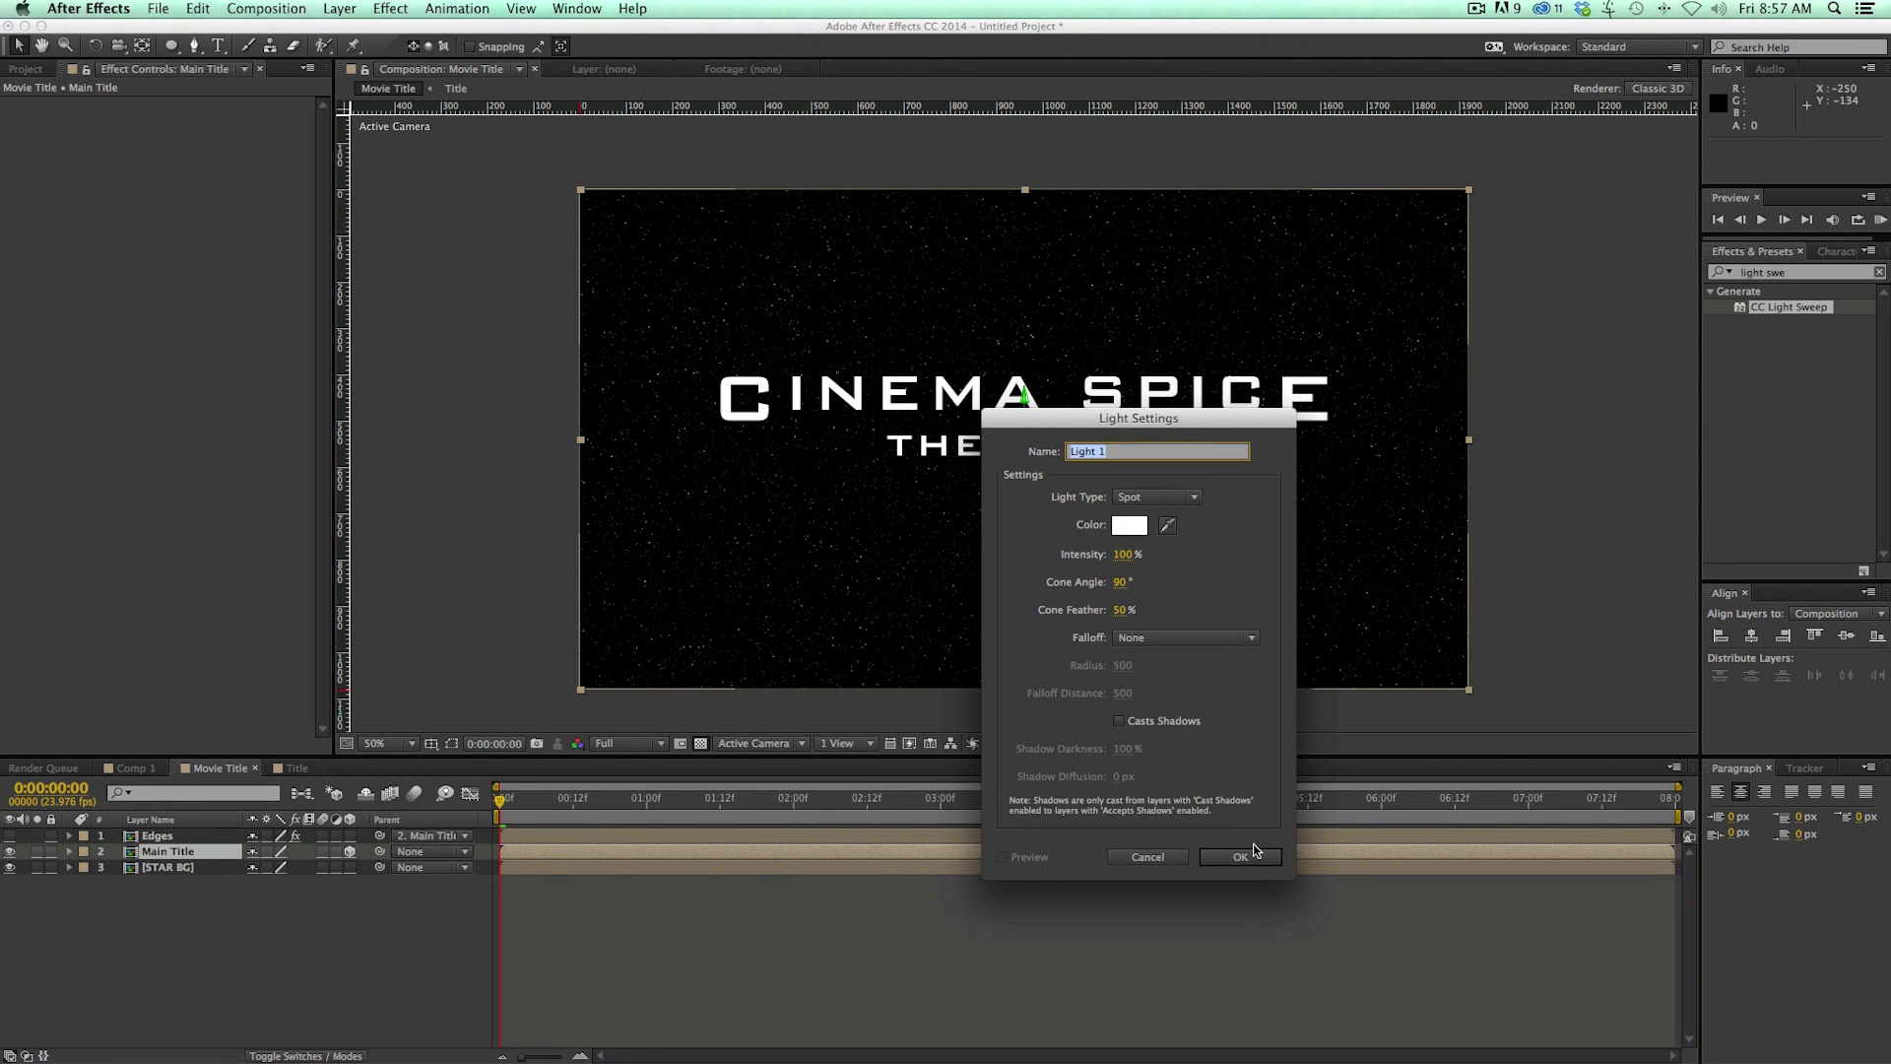
left_click(1242, 856)
Step: Aim Light 1's point of interest so its cone crosses the title from the upper right
left_click_drag(1024, 430, 675, 654)
left_click_drag(1449, 273, 1367, 269)
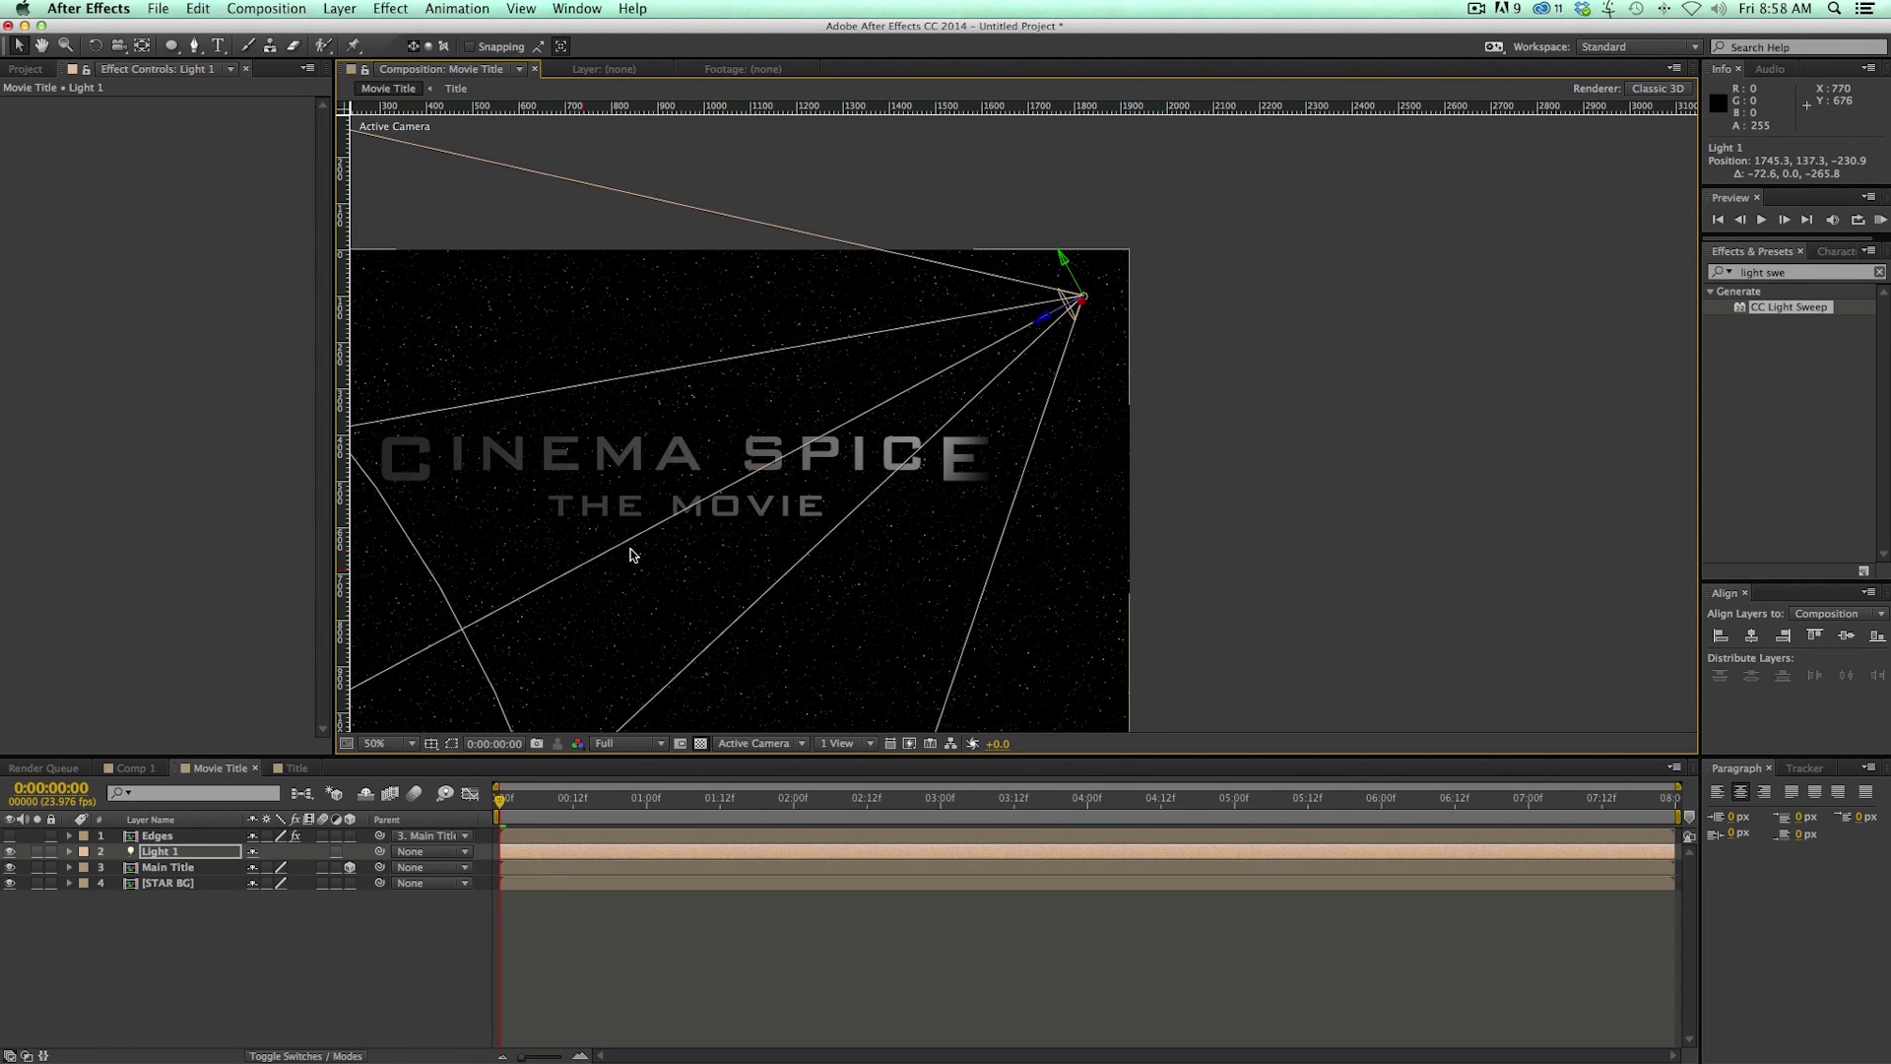
left_click_drag(633, 549, 937, 456)
left_click(181, 855)
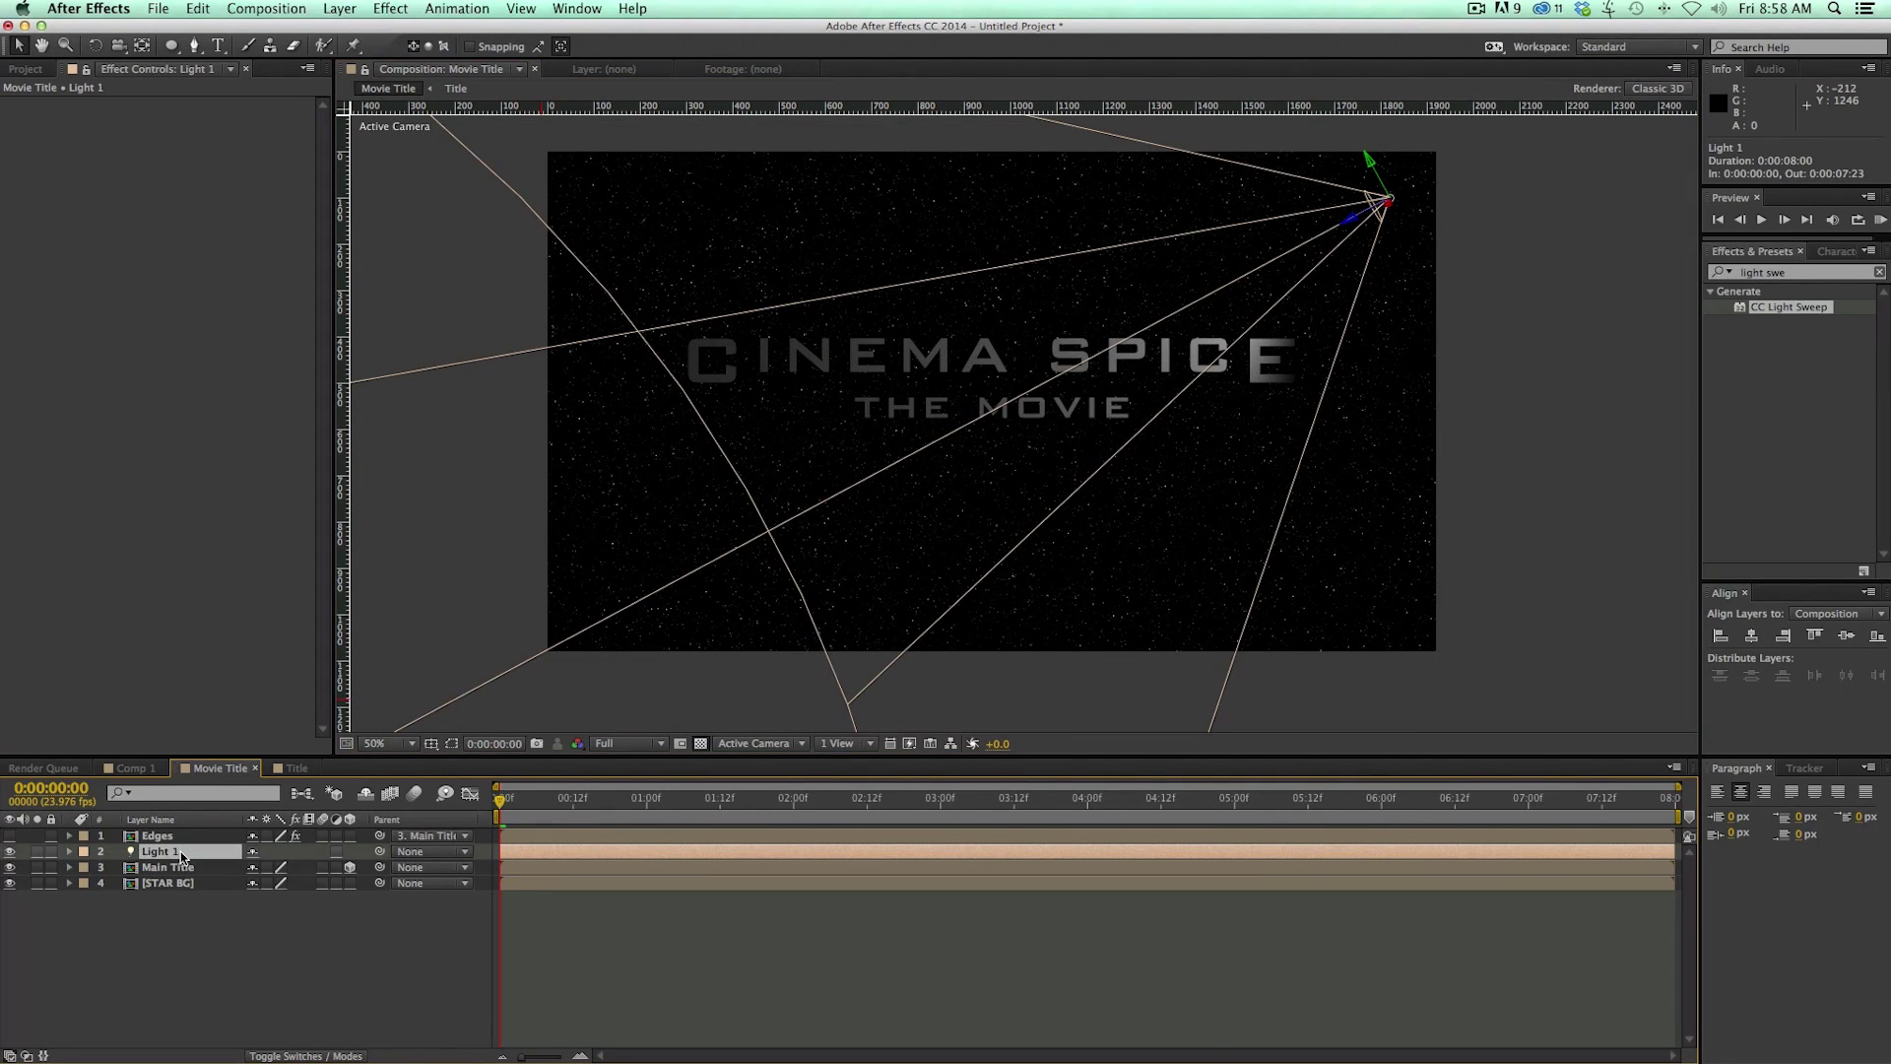
Step: Adjust Light 1's Cone Angle from 30° to 40° and swing its Orientation
key("a")
key("a")
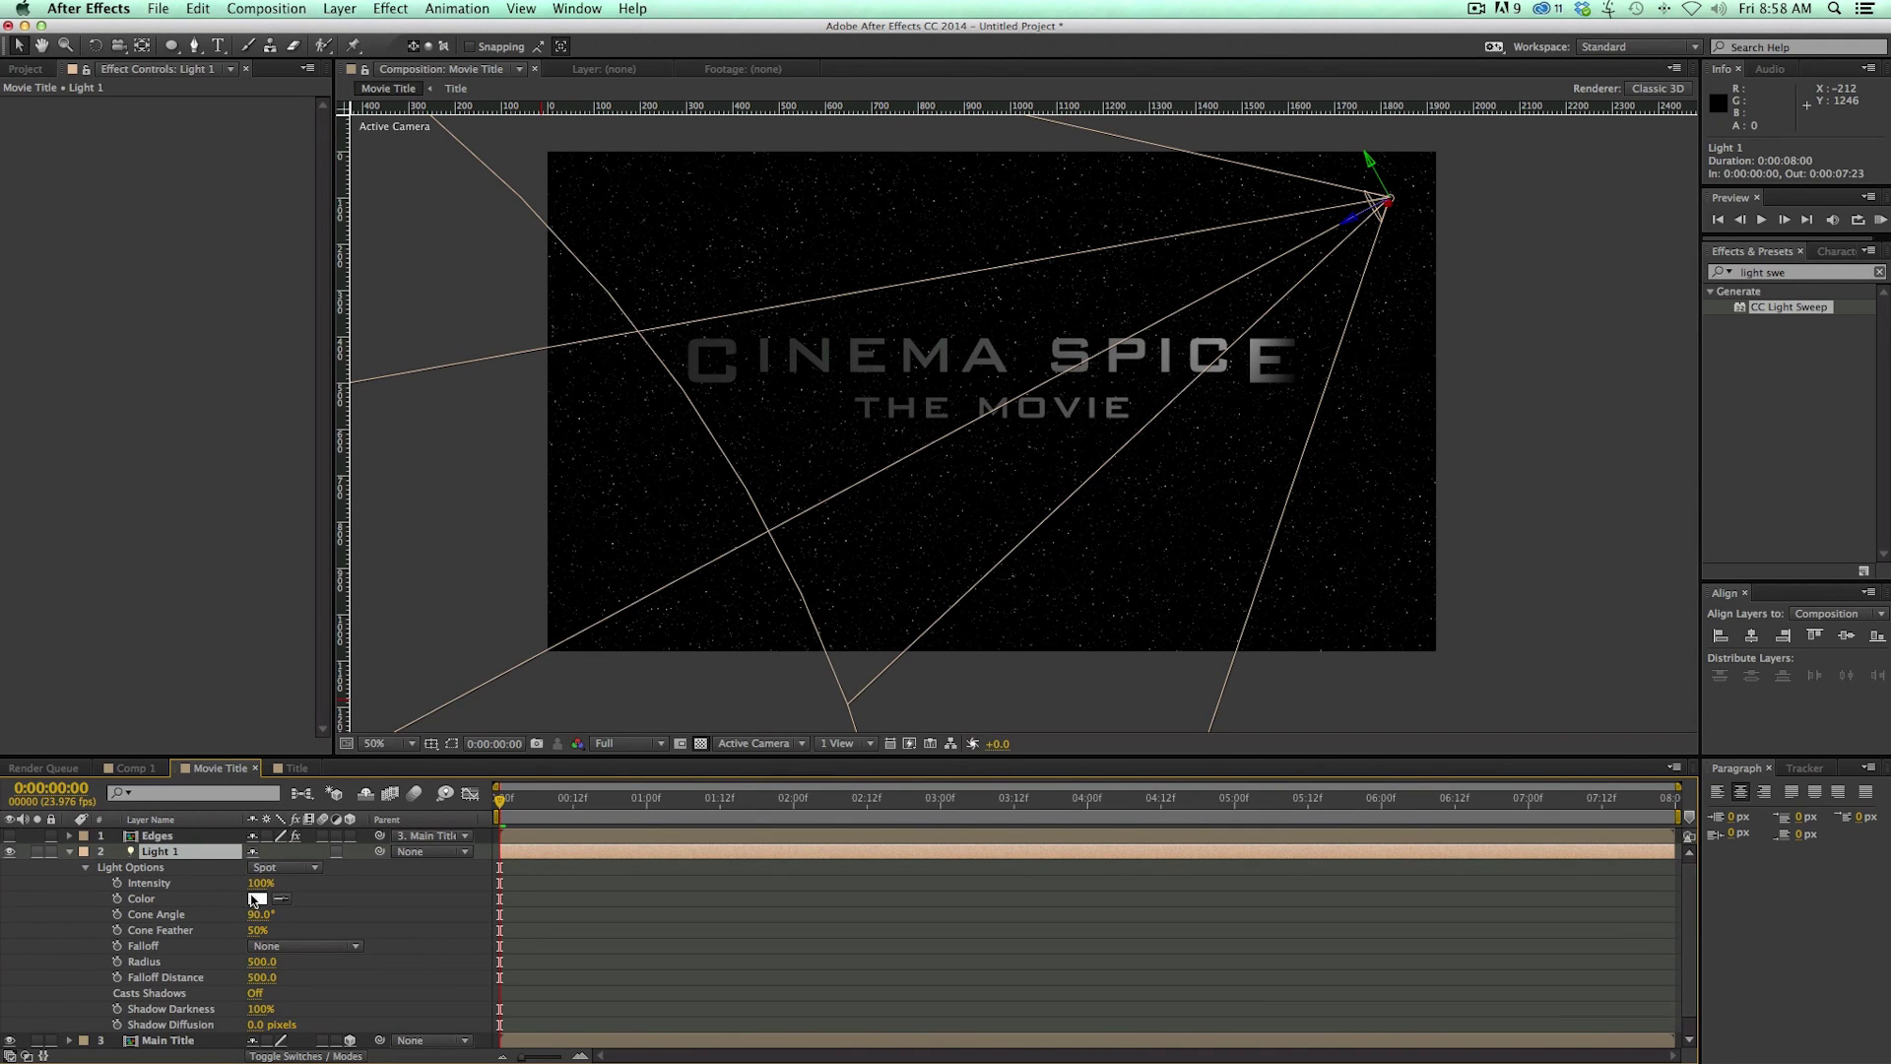
left_click_drag(261, 918, 483, 932)
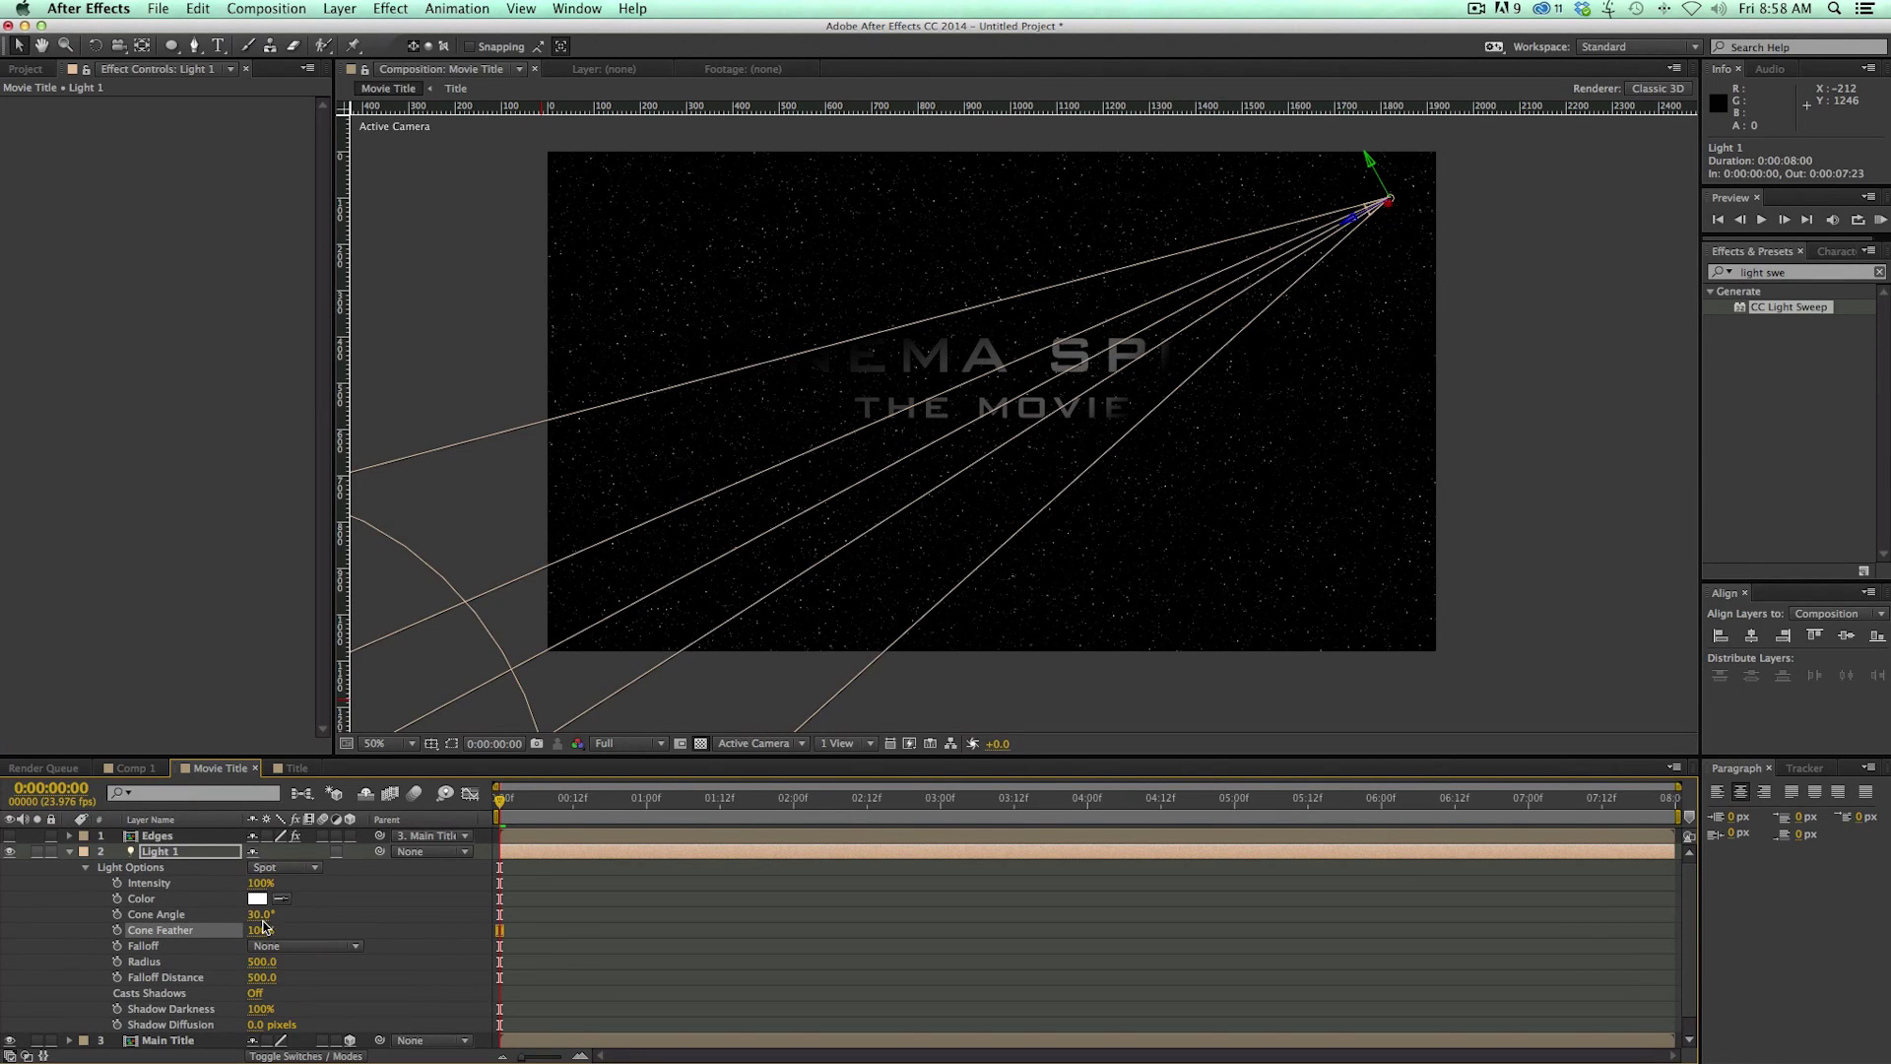
left_click_drag(259, 915, 217, 871)
key("r")
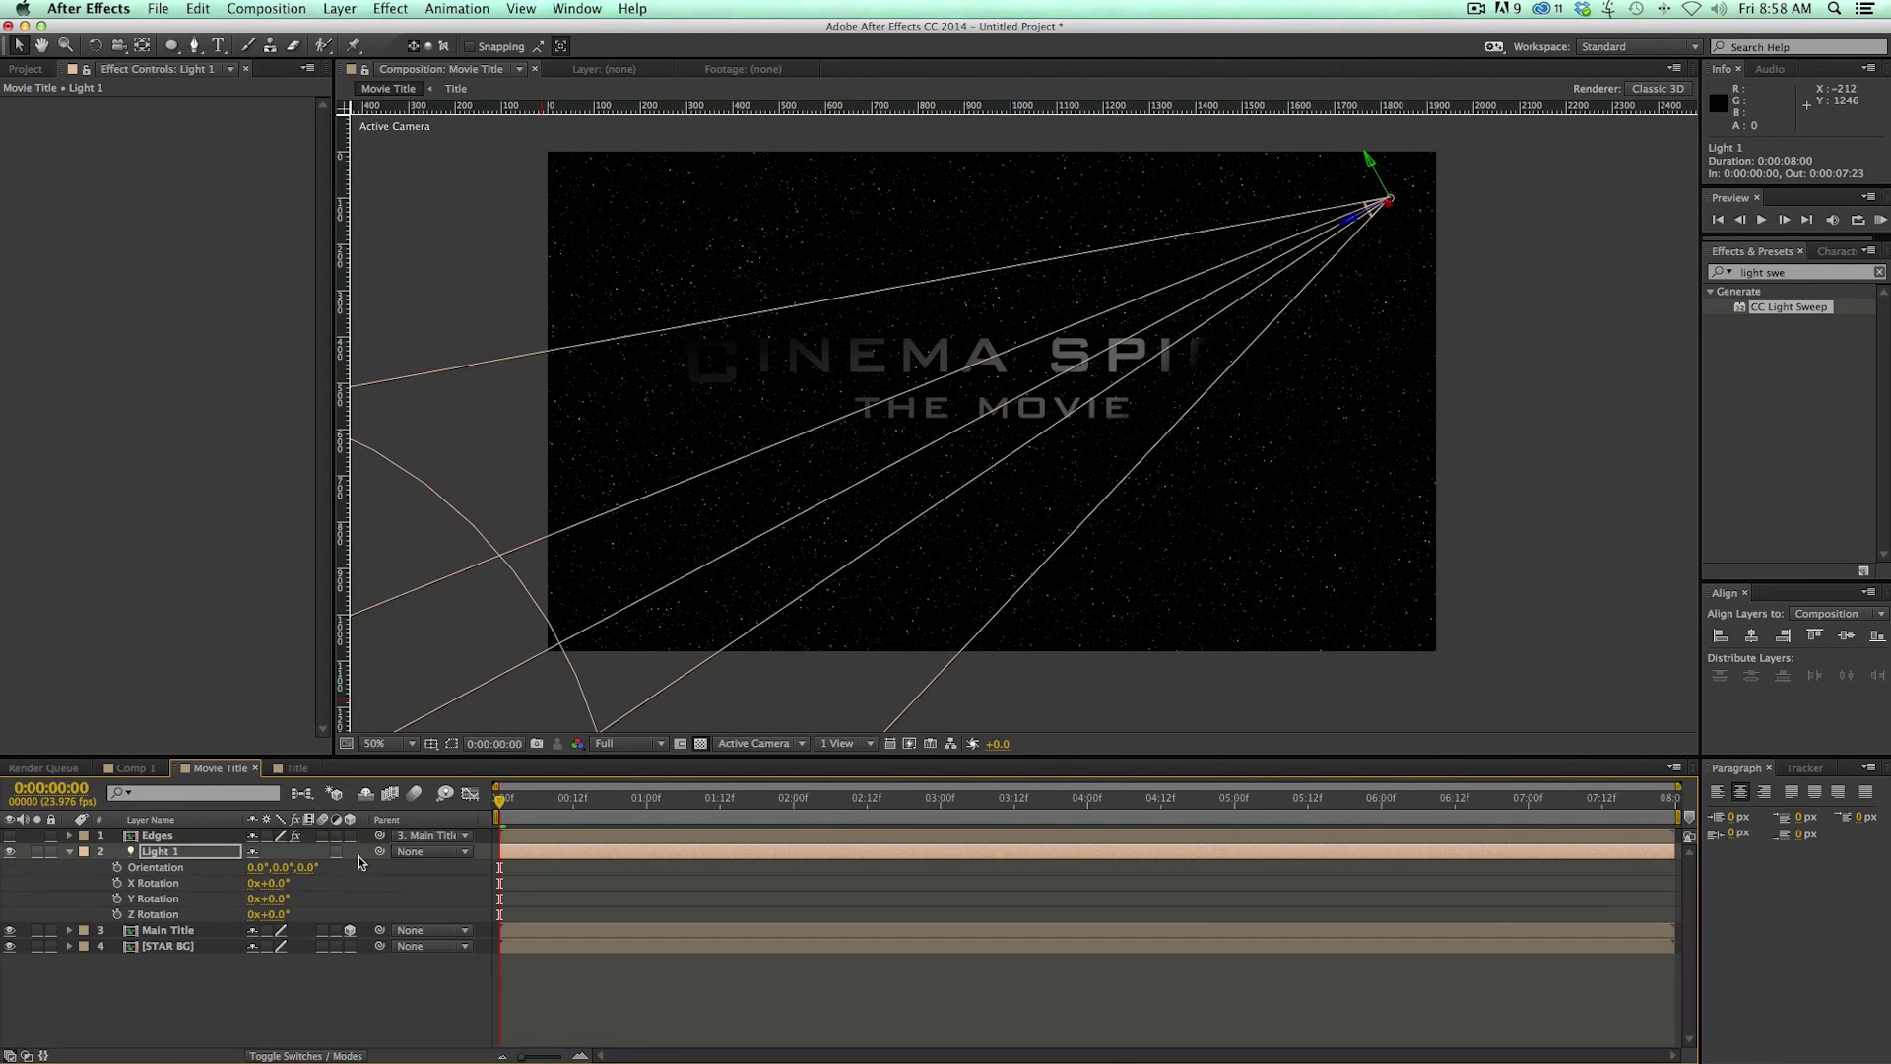
mouse_move(281, 869)
left_mouse_down()
mouse_move(251, 871)
mouse_move(357, 871)
mouse_move(310, 875)
left_mouse_up()
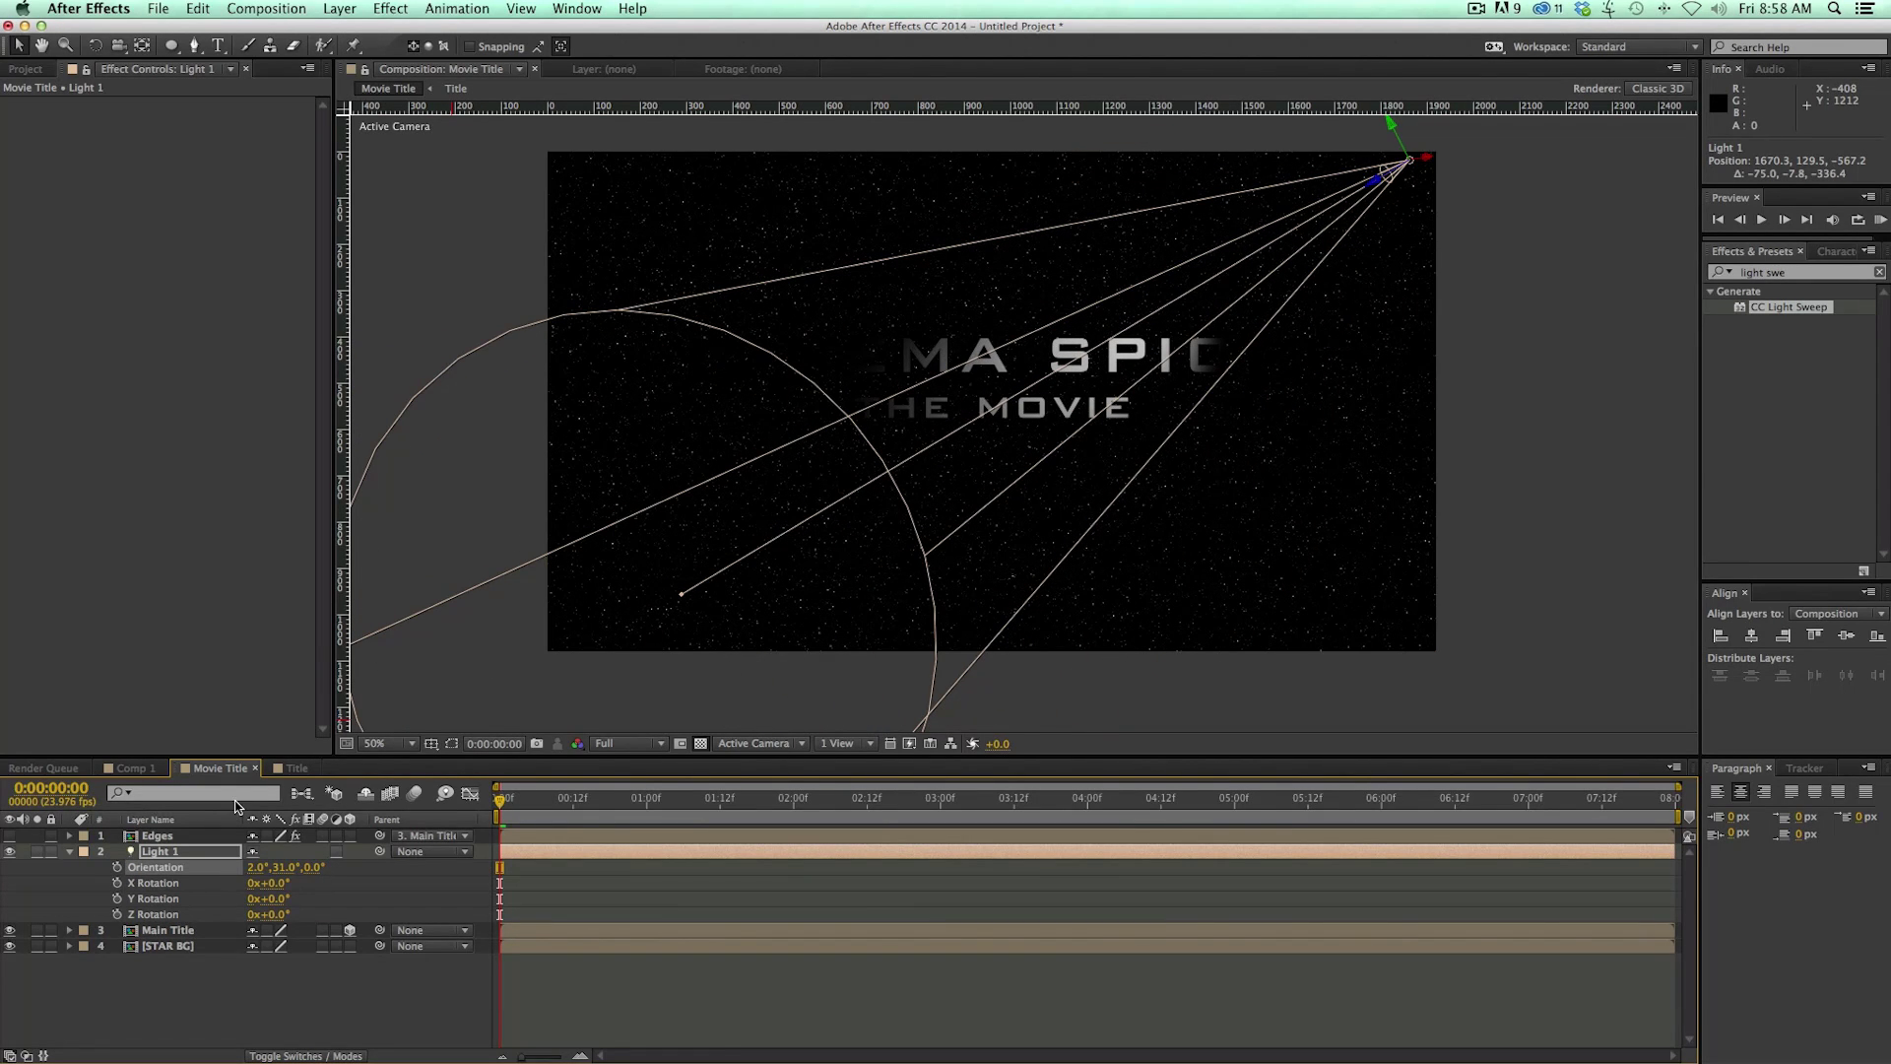
Step: Widen the cone to fully light the title, move the light above the frame, and re-aim it
key("a")
key("a")
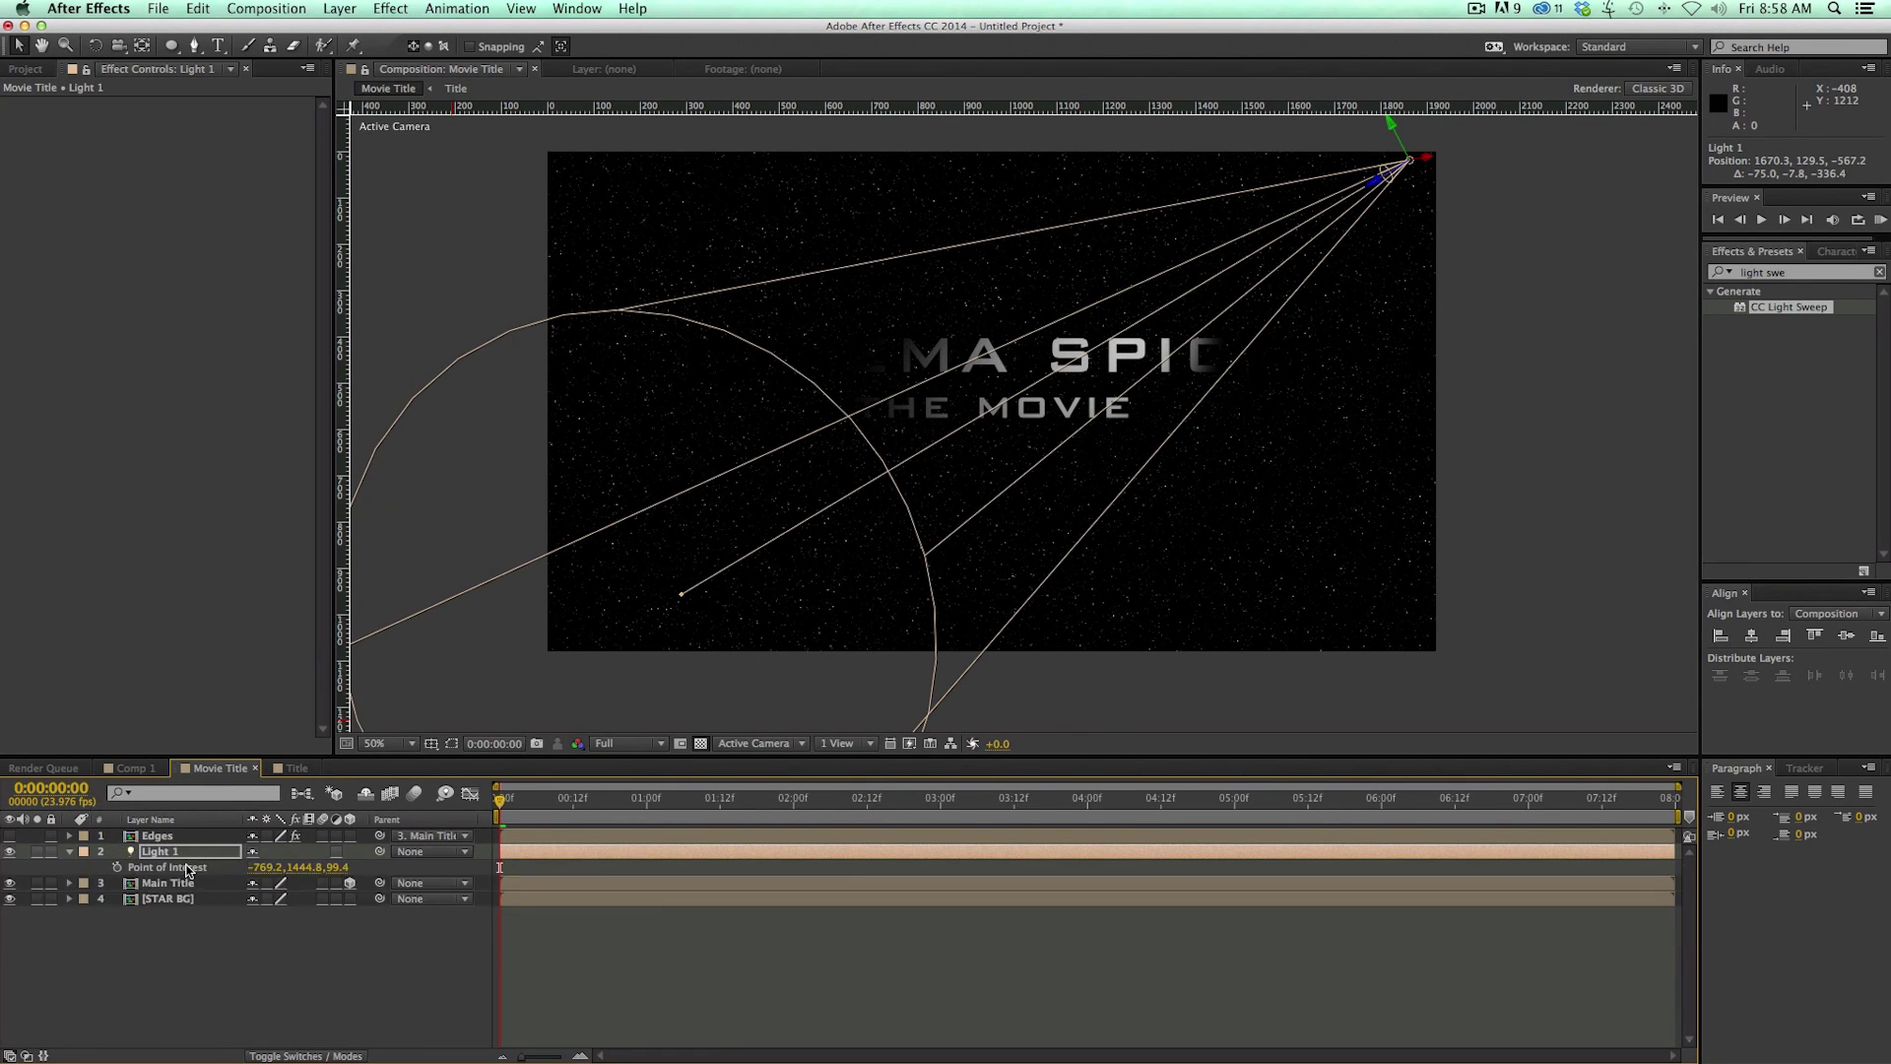
mouse_move(256, 919)
left_mouse_down()
mouse_move(306, 915)
mouse_move(287, 918)
left_mouse_up()
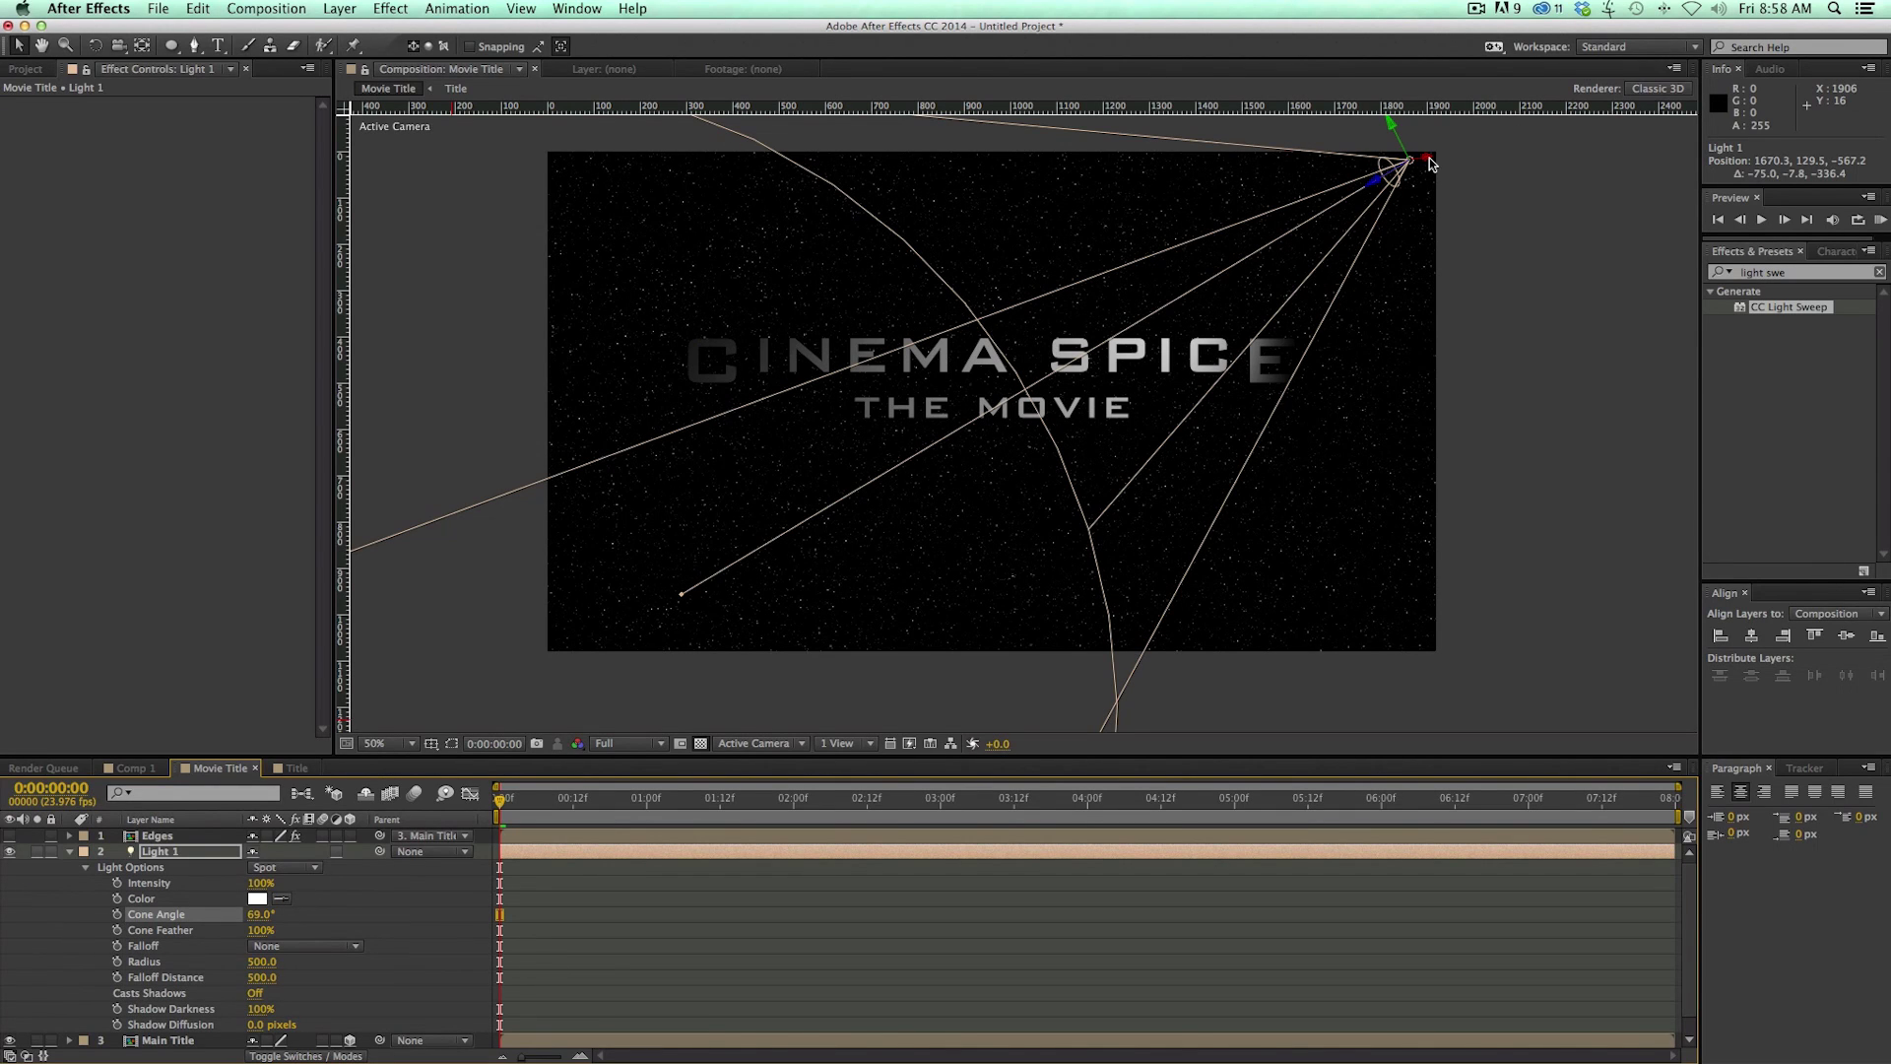
left_click_drag(1430, 165, 1359, 169)
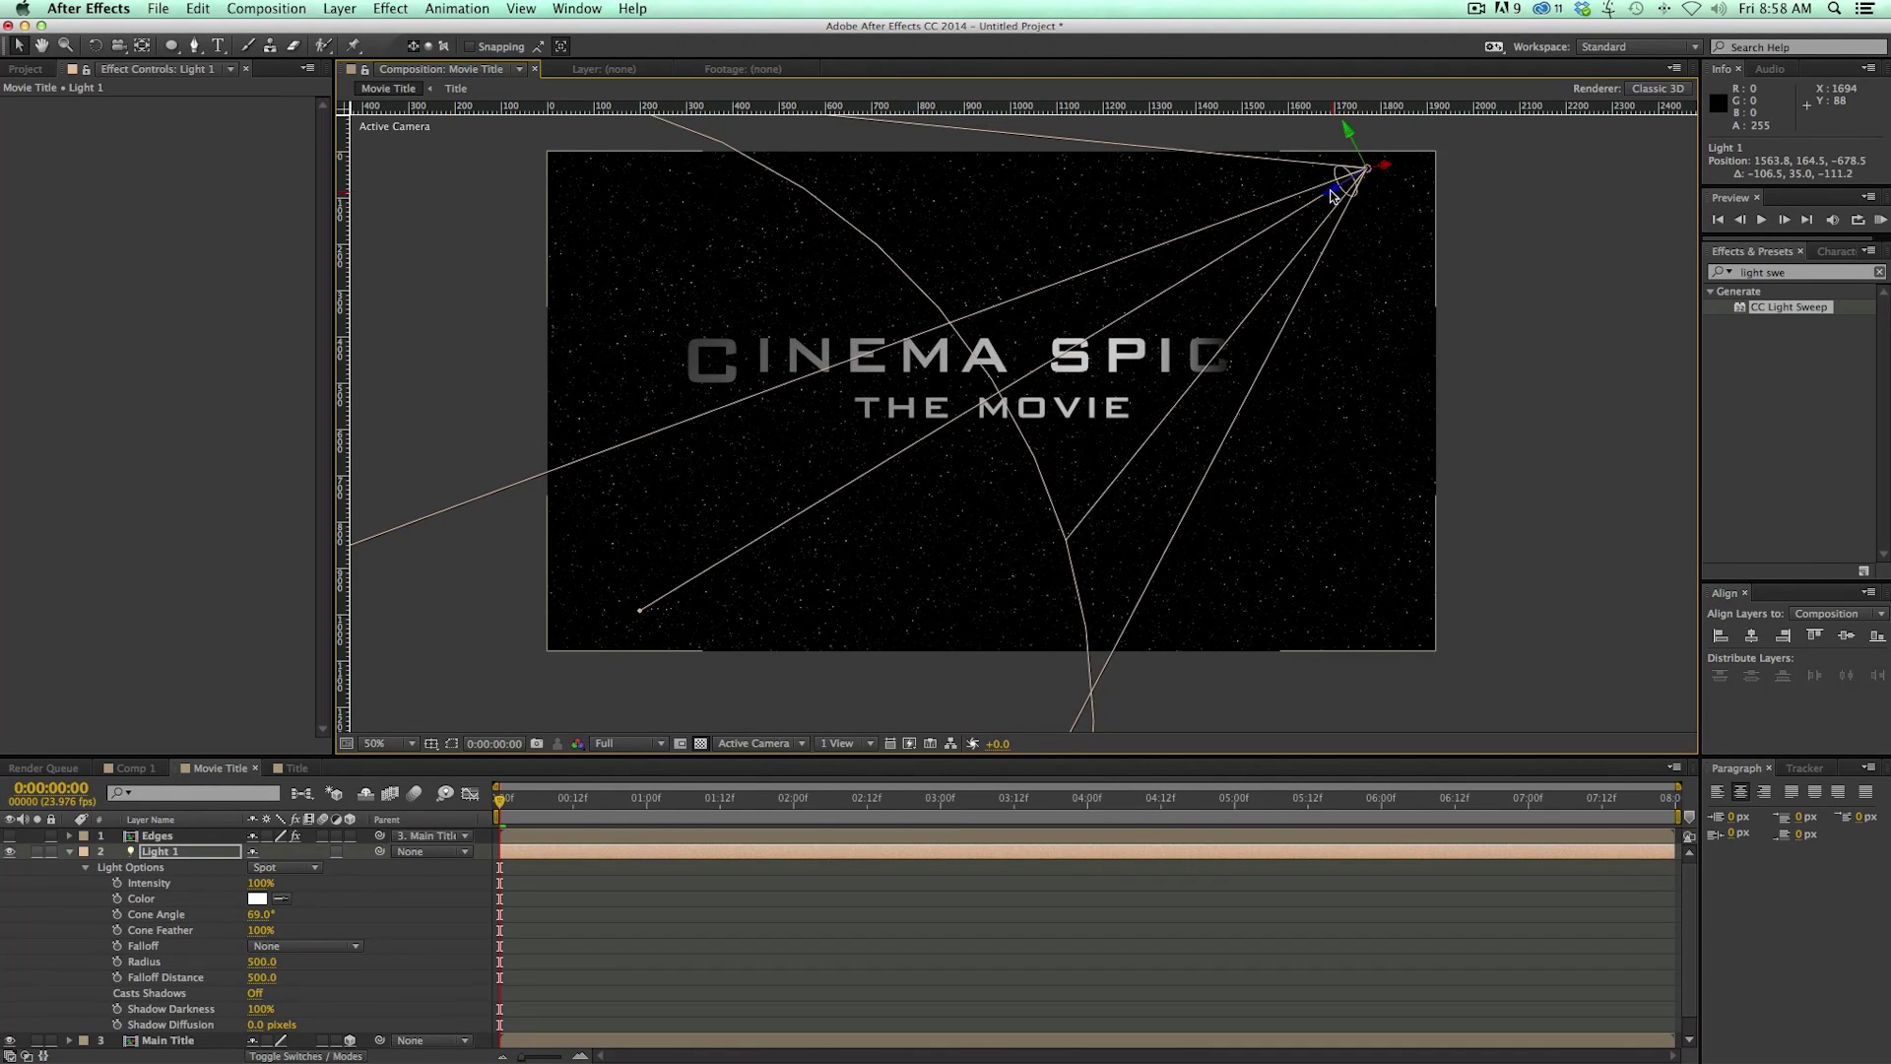
left_click_drag(1330, 196, 1577, 140)
key("r")
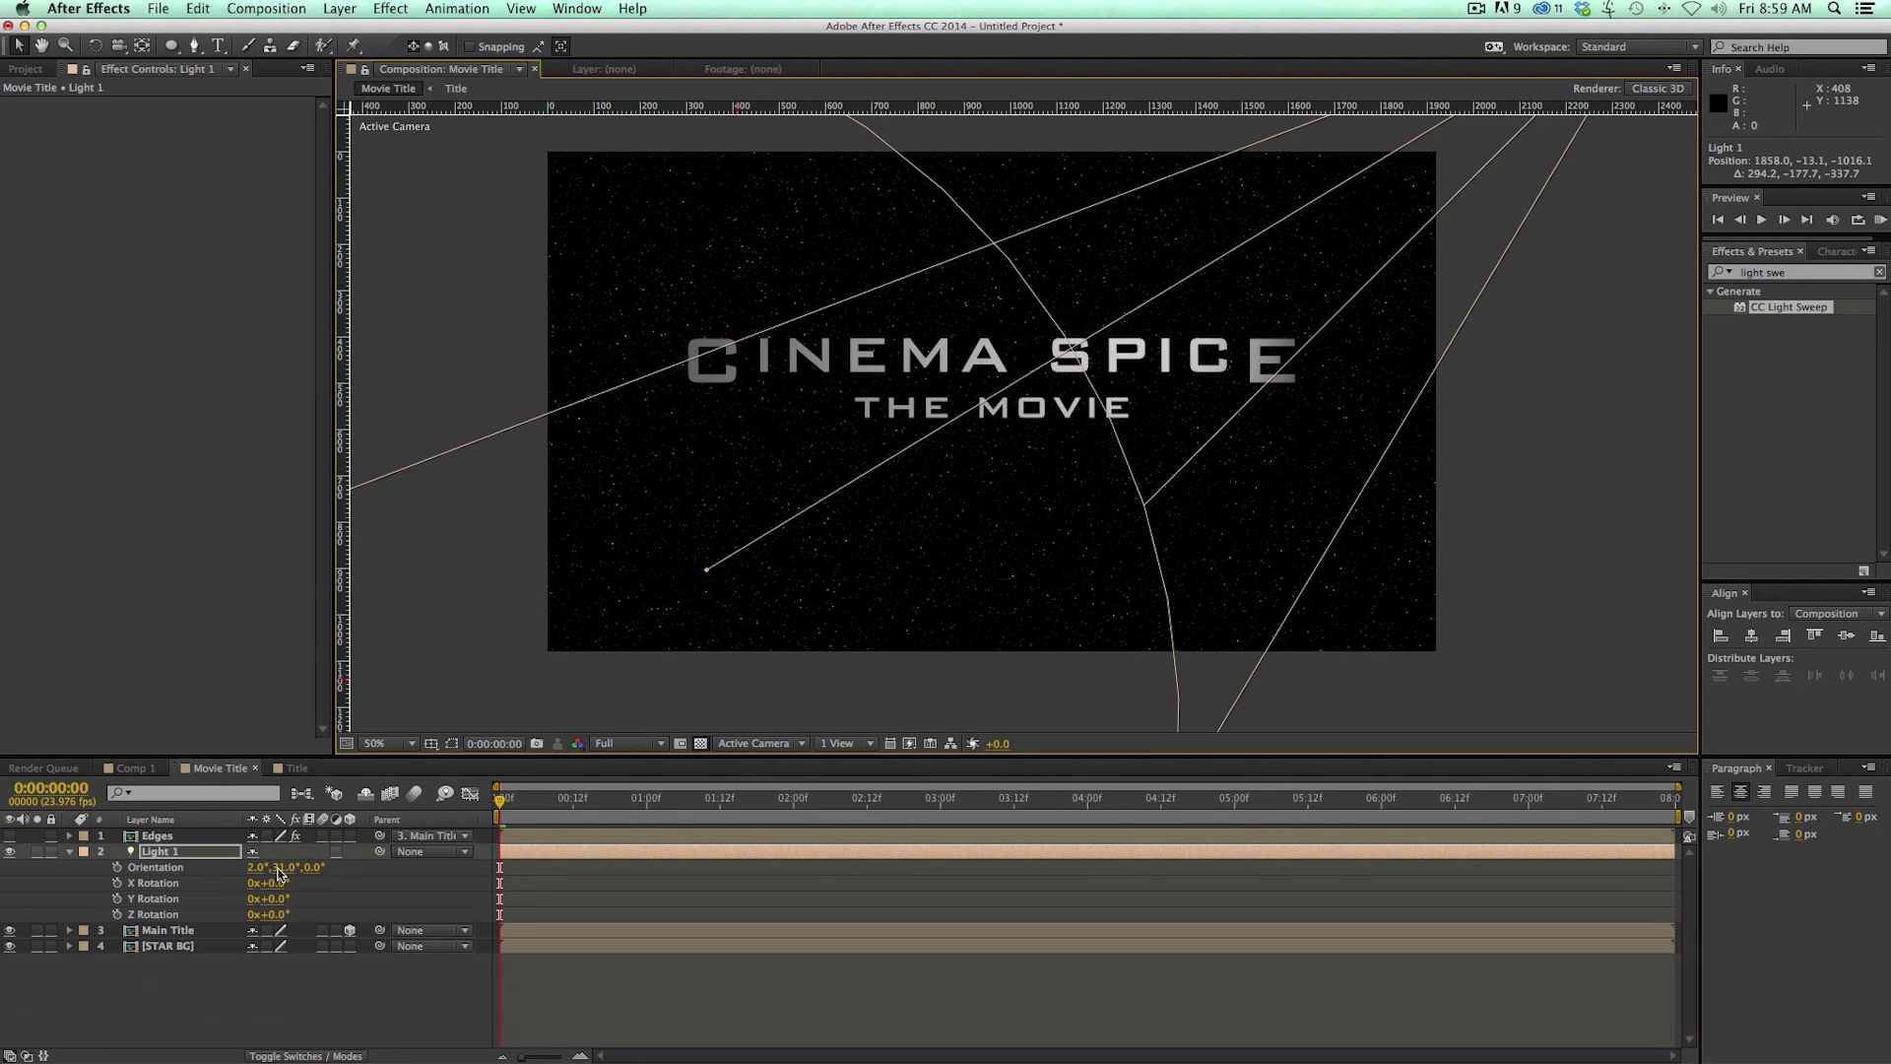
mouse_move(280, 873)
left_mouse_down()
mouse_move(325, 872)
mouse_move(229, 867)
mouse_move(316, 877)
mouse_move(235, 877)
mouse_move(262, 880)
left_mouse_up()
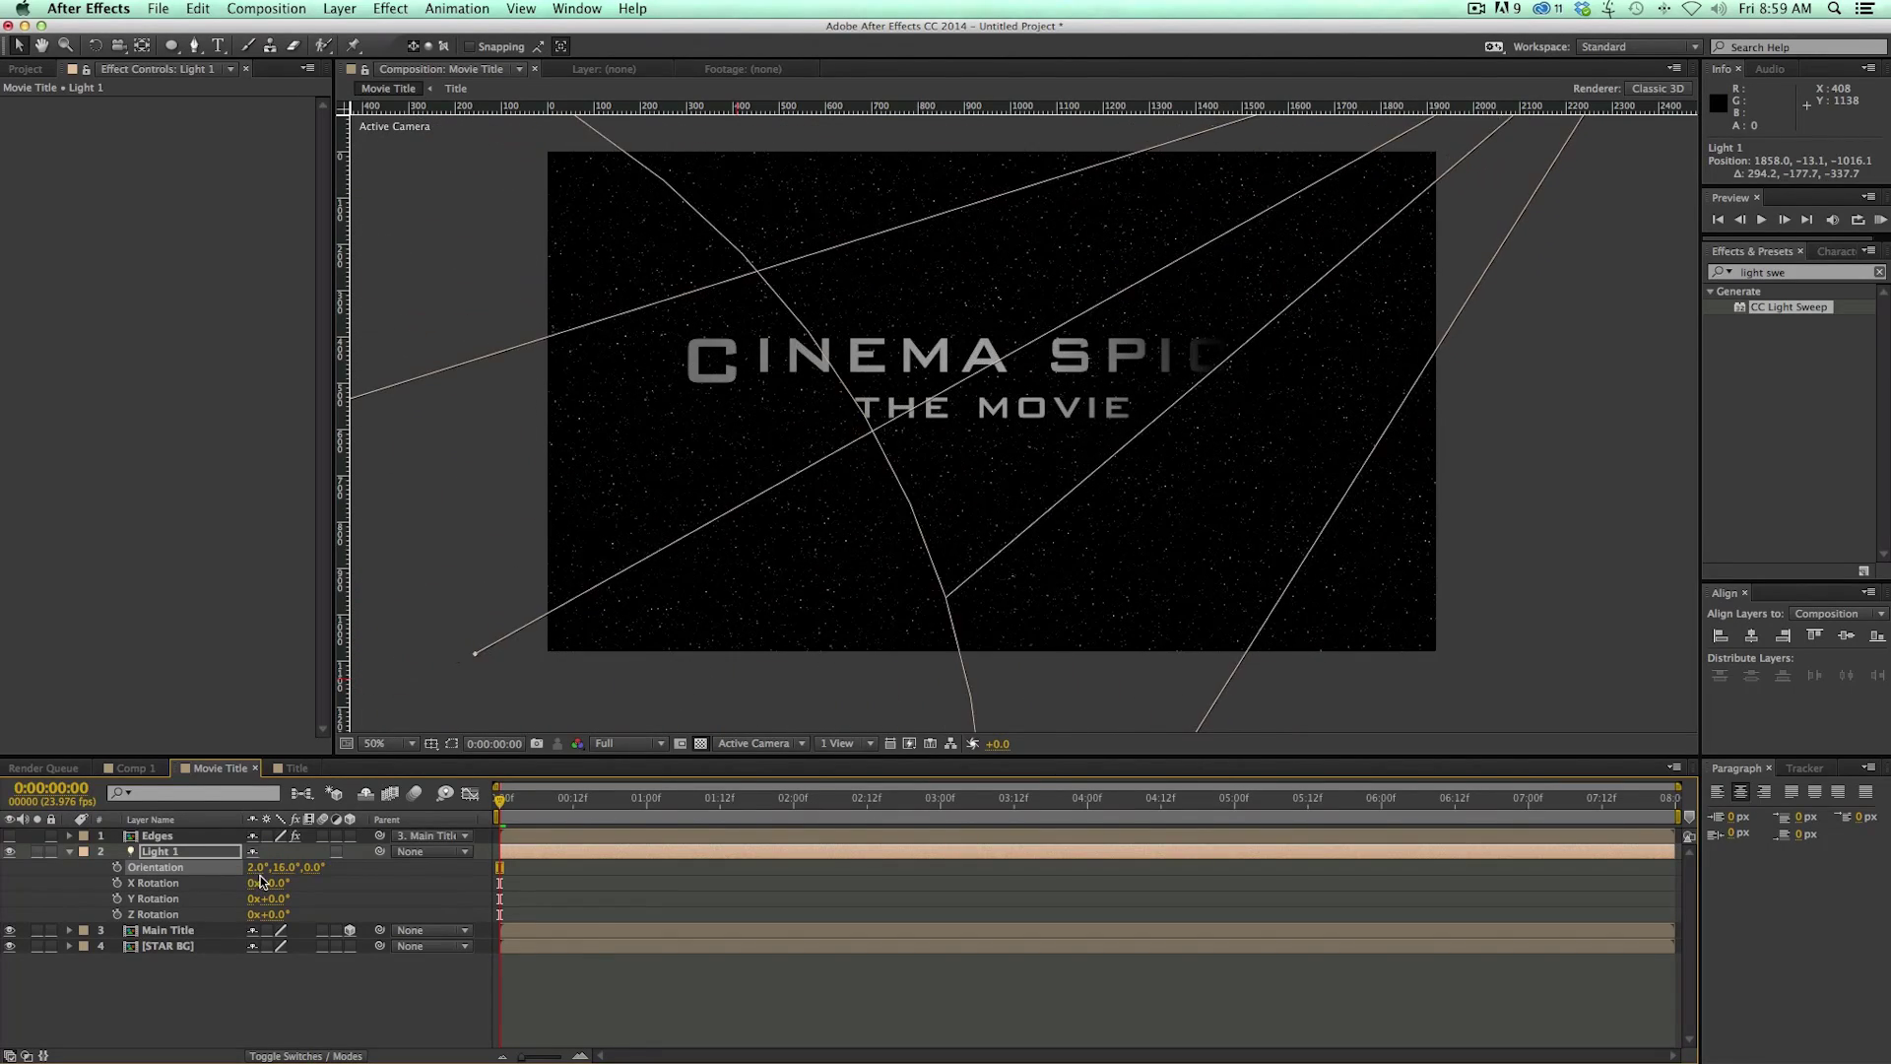
key("space")
Step: Keyframe Light 1's Orientation at 1:12 (13°, 36°) and angle it away at 0:00 (339°, 342°)
left_click_drag(727, 817, 721, 817)
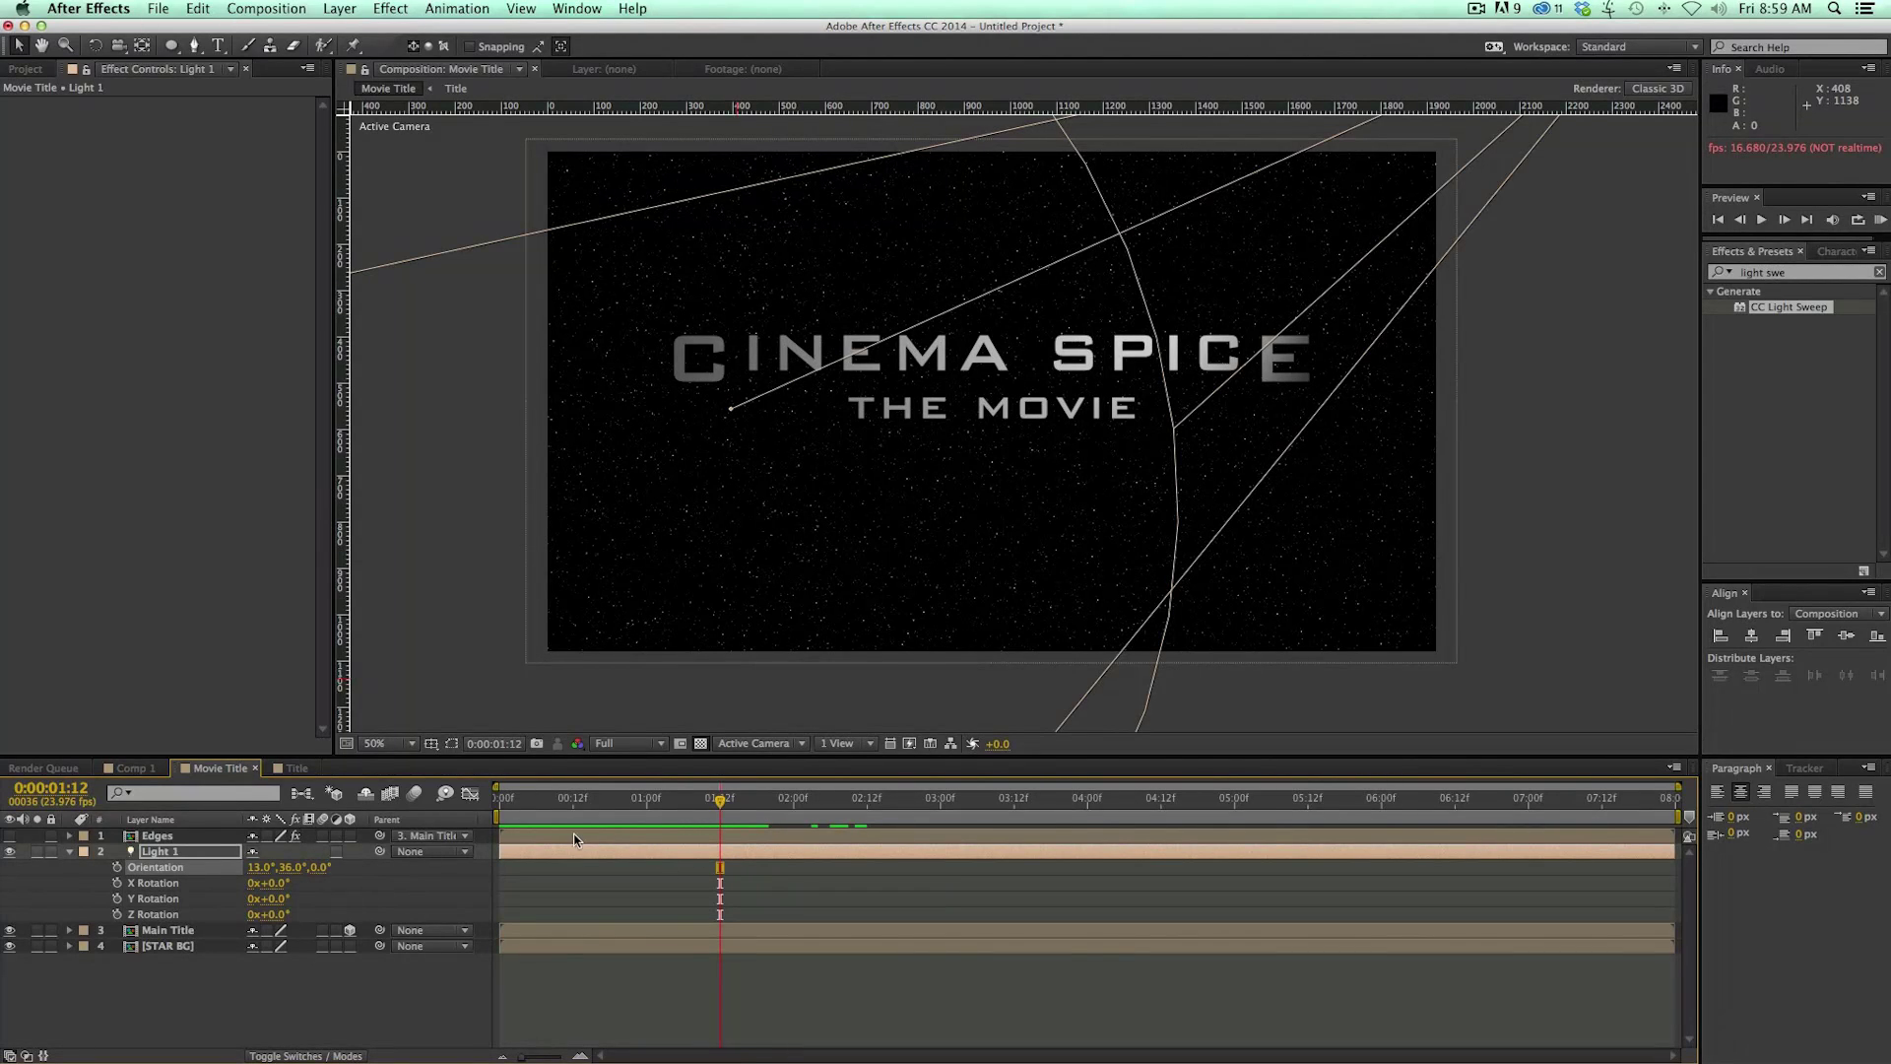
left_click(118, 869)
key("Home")
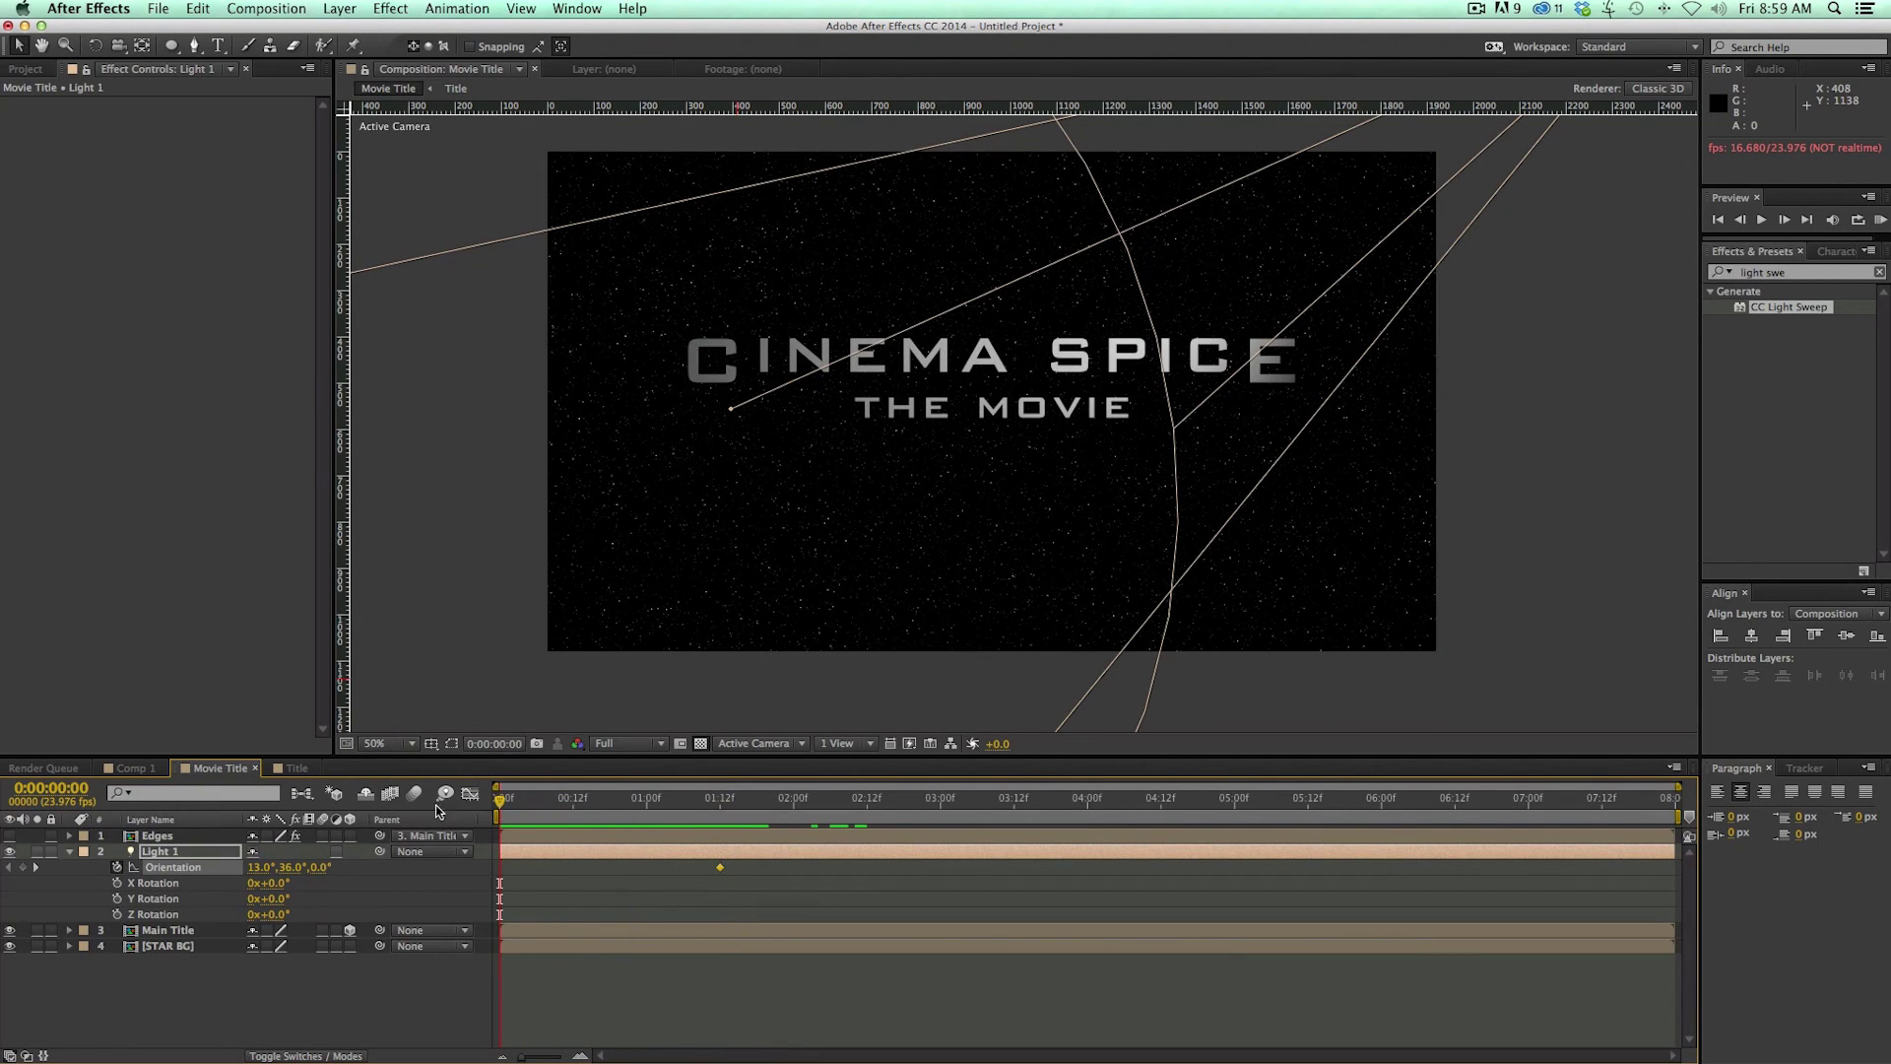
left_click_drag(284, 871, 344, 869)
key("space")
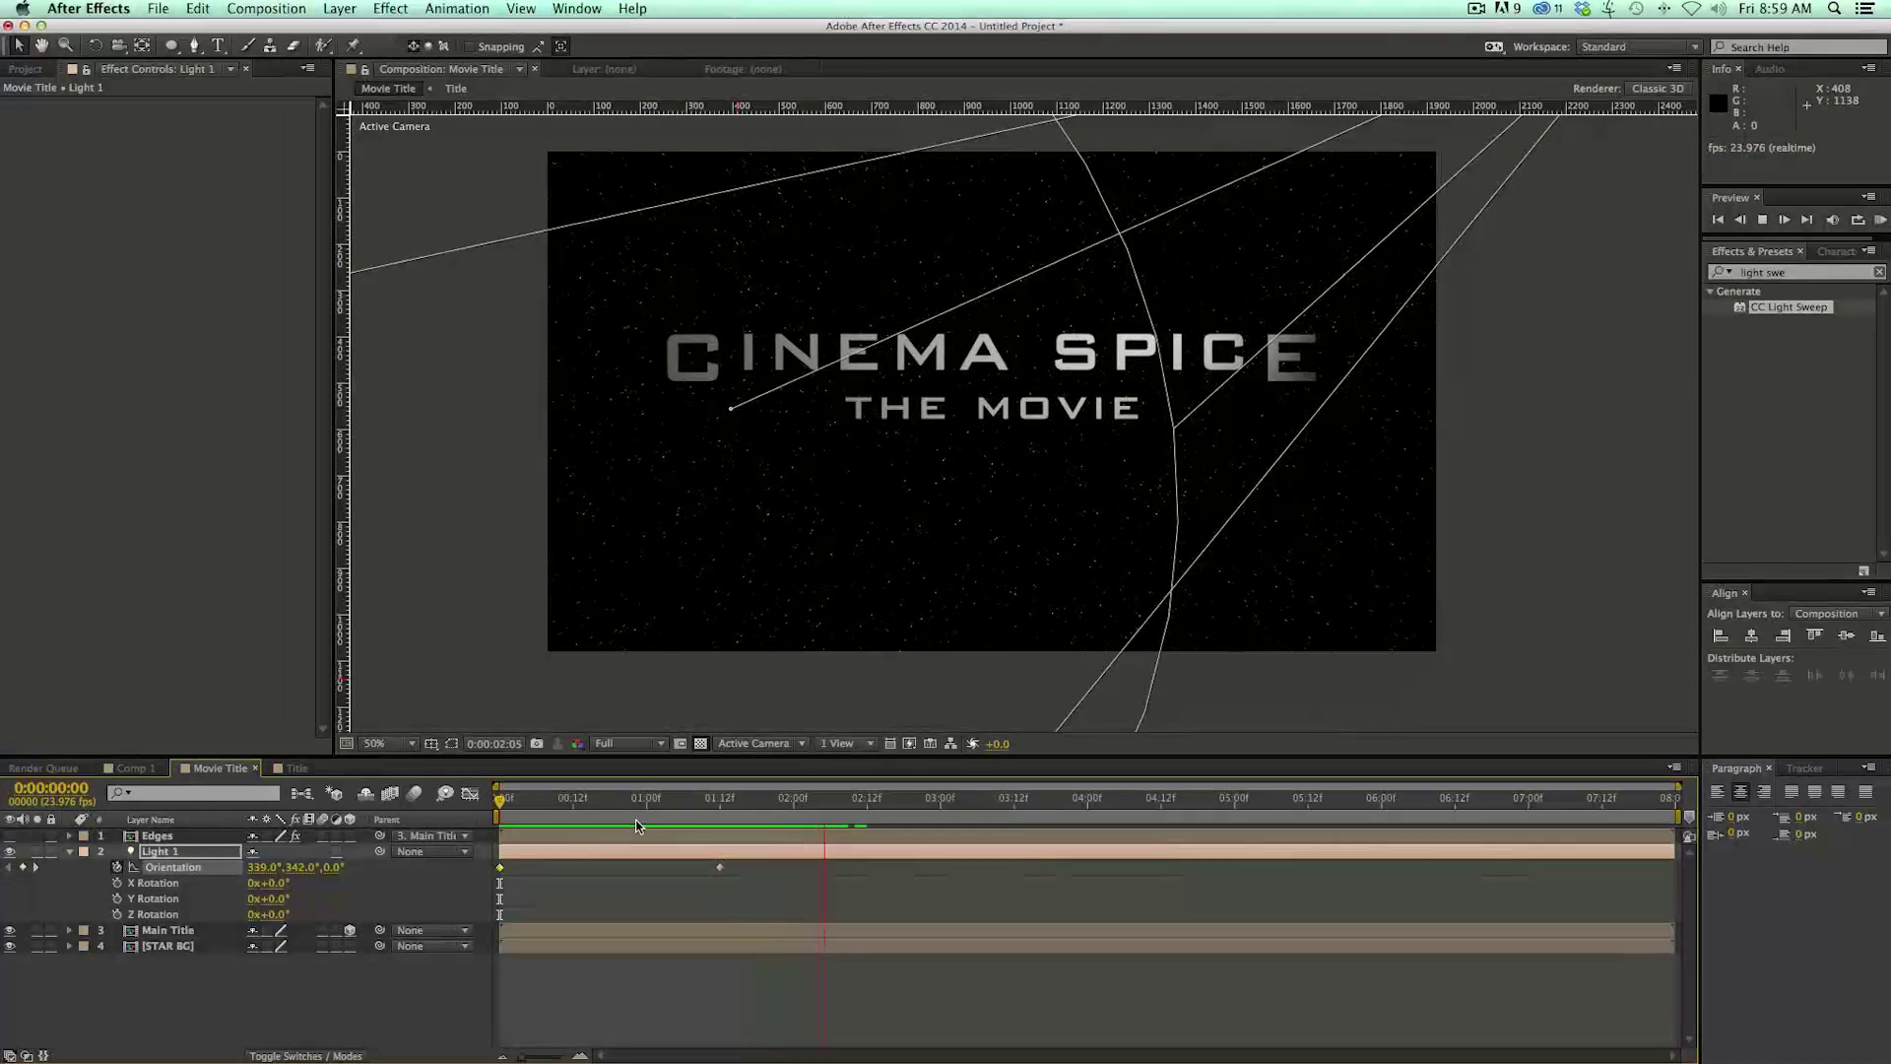
Step: Add an Orientation keyframe at 6:13 of 14°, 41° and preview the swing
left_click_drag(1382, 807, 1461, 802)
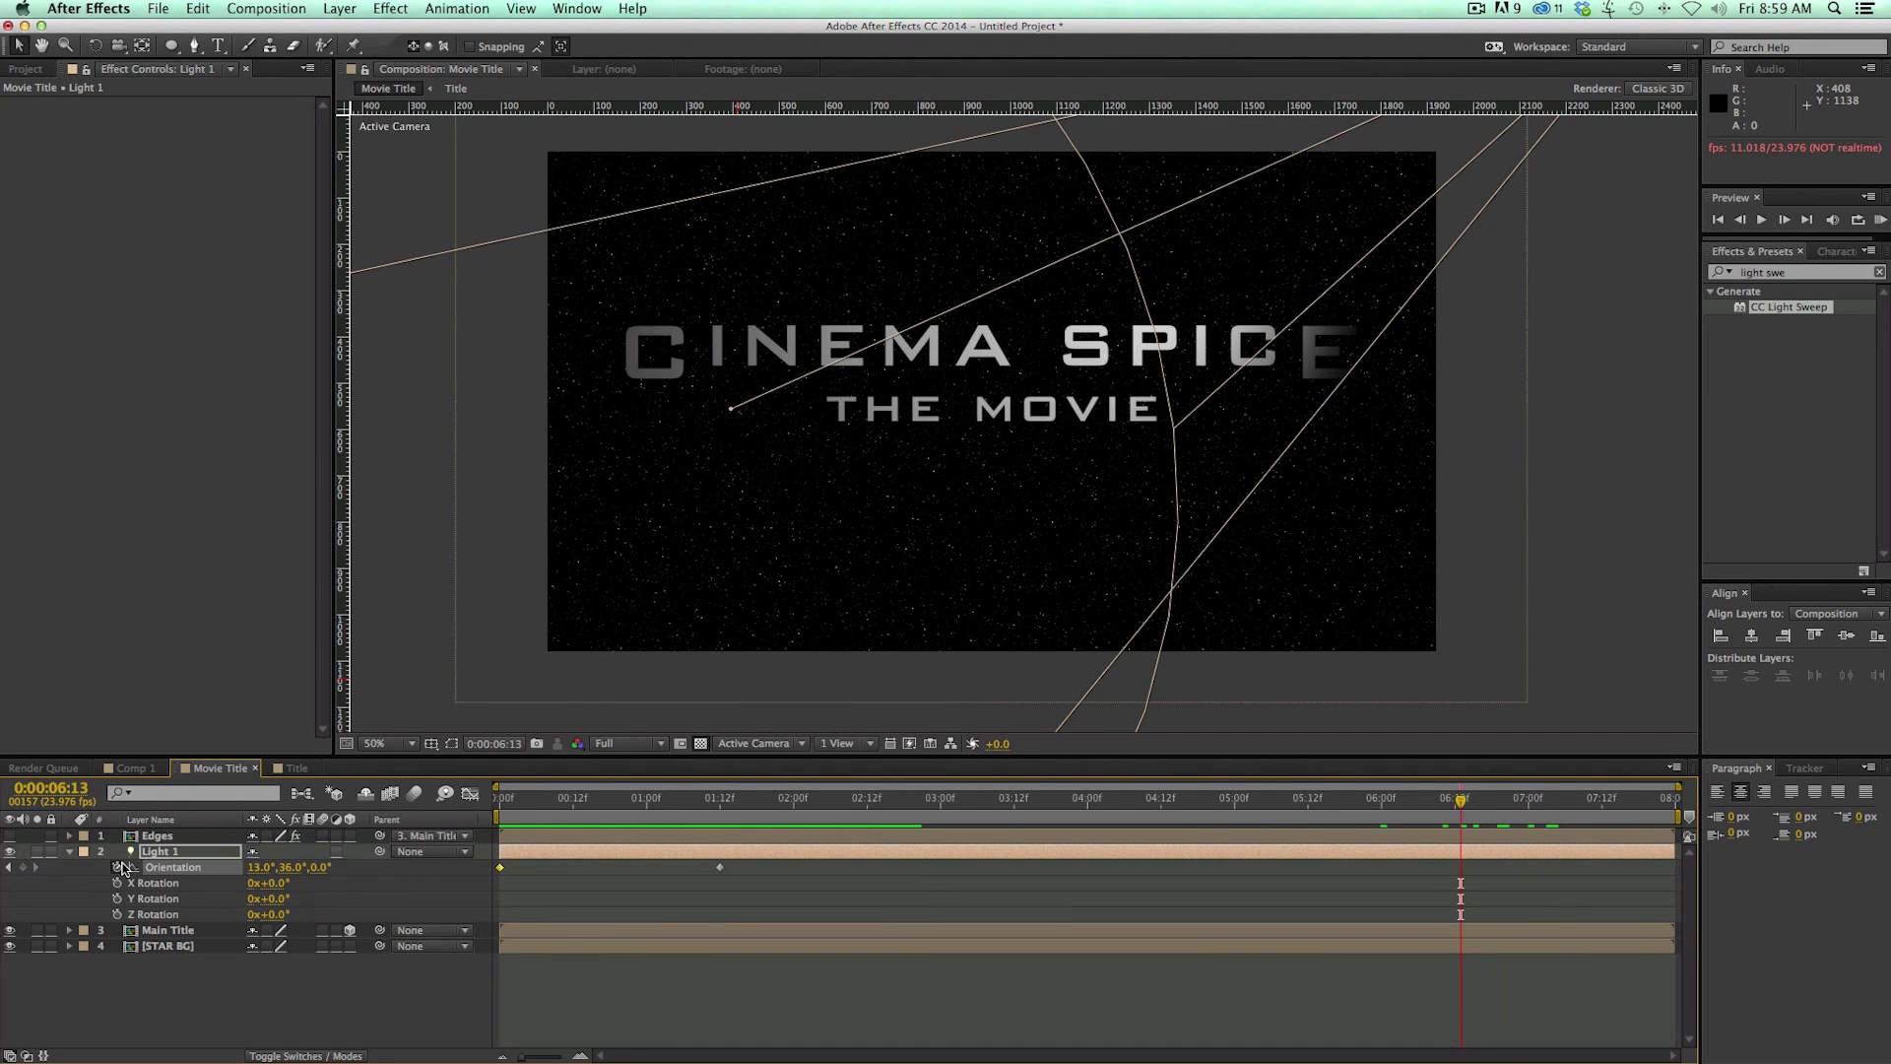
left_click_drag(288, 867, 274, 871)
key("space")
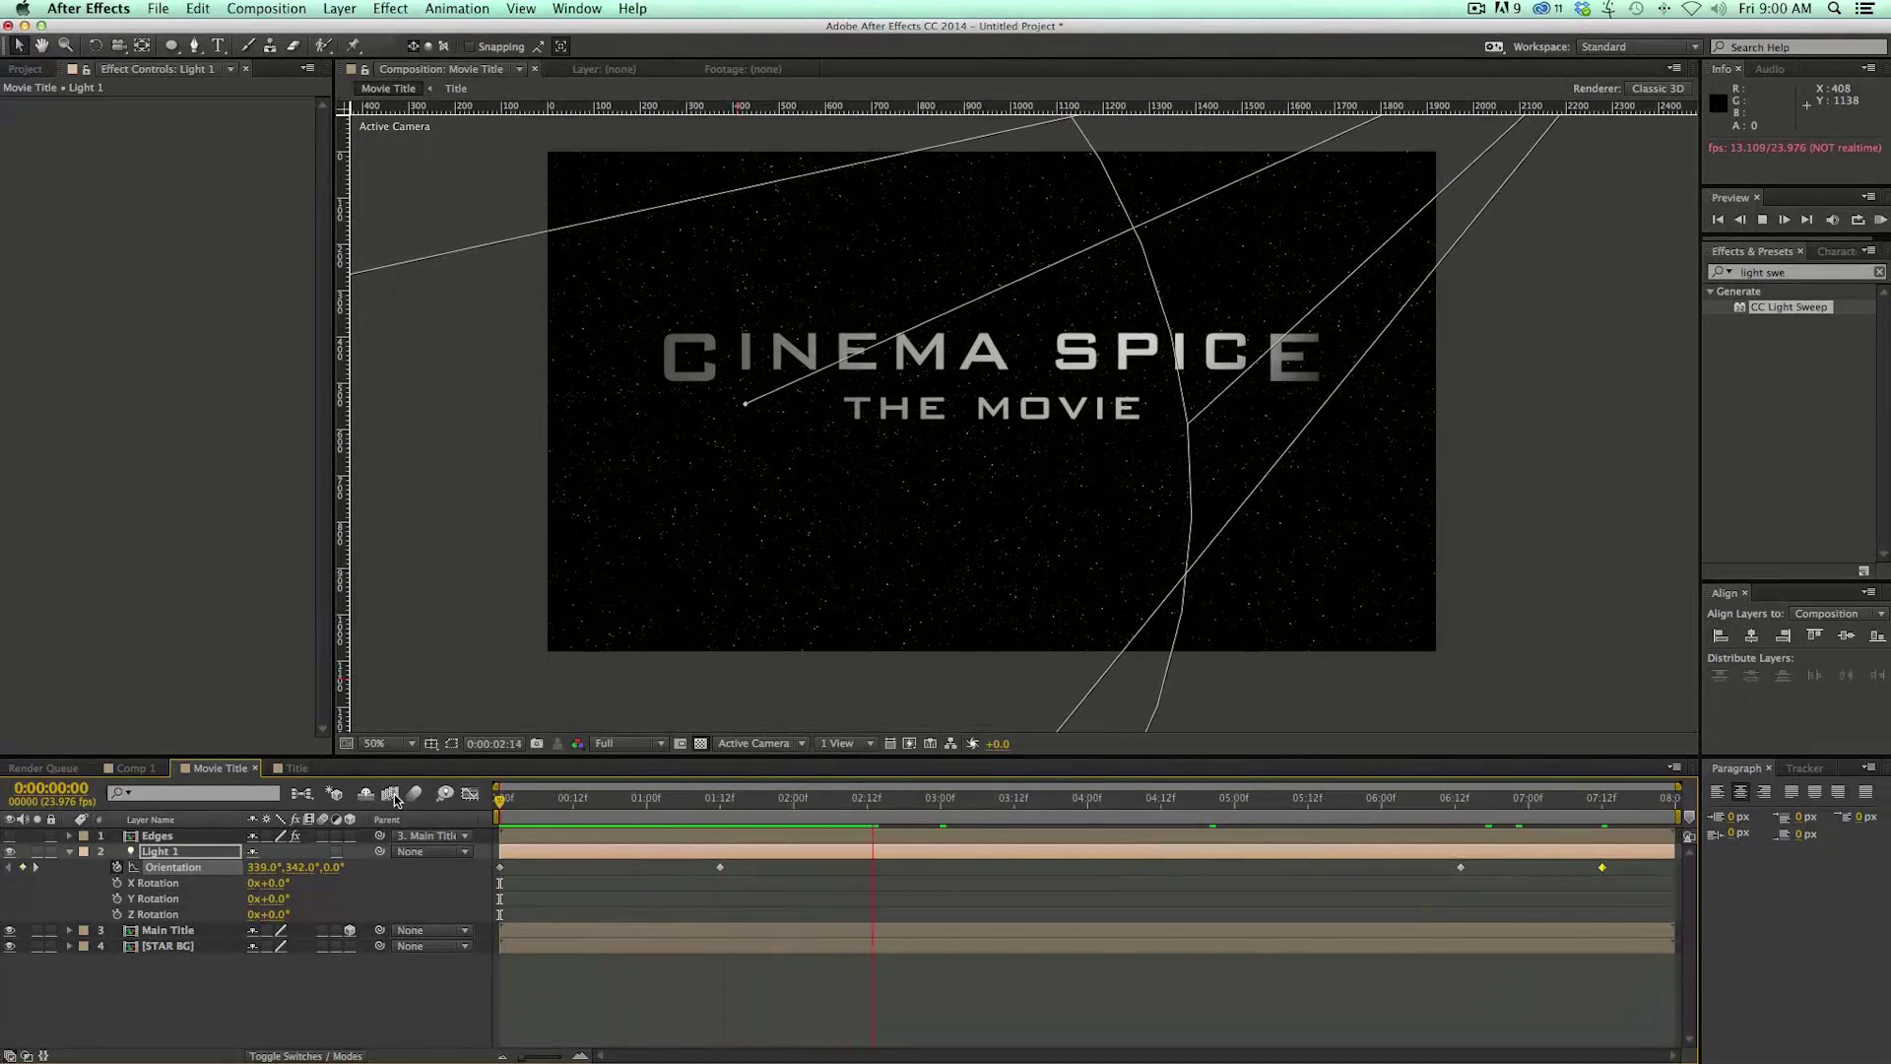
left_click(1426, 803)
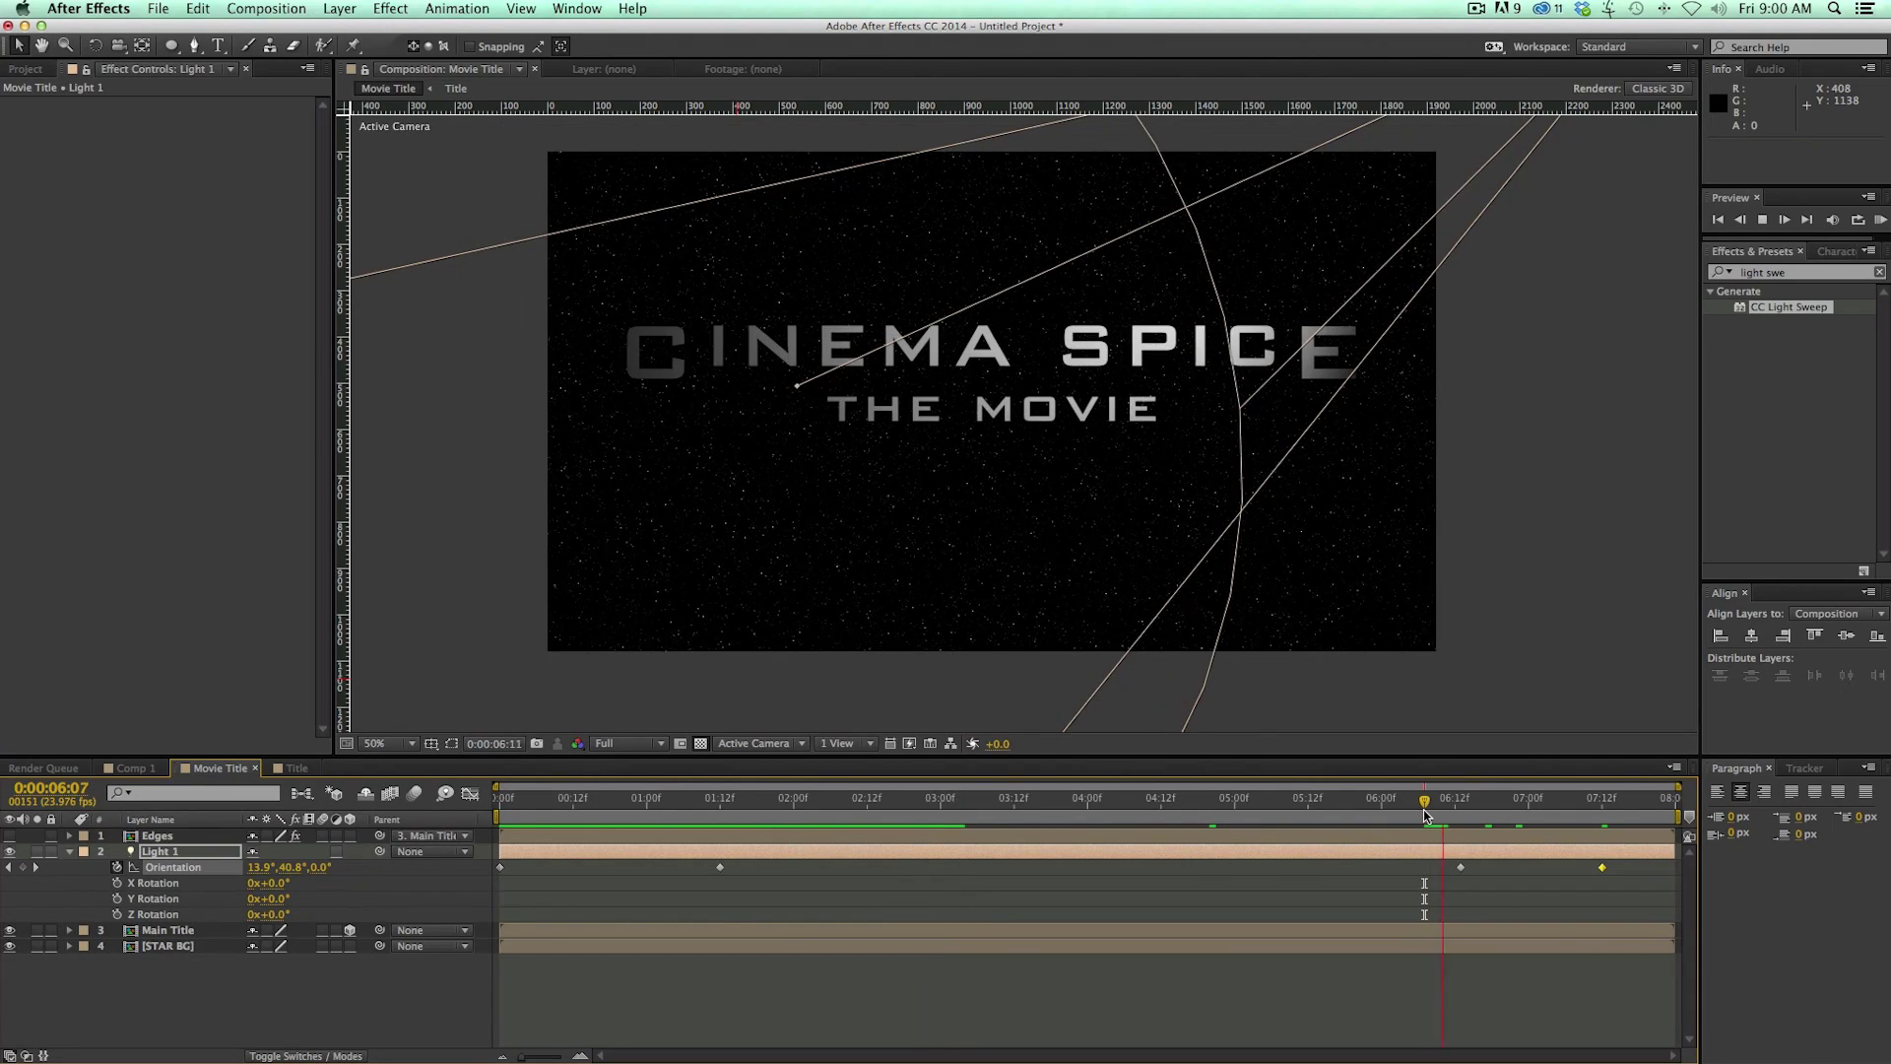
left_click(1418, 803)
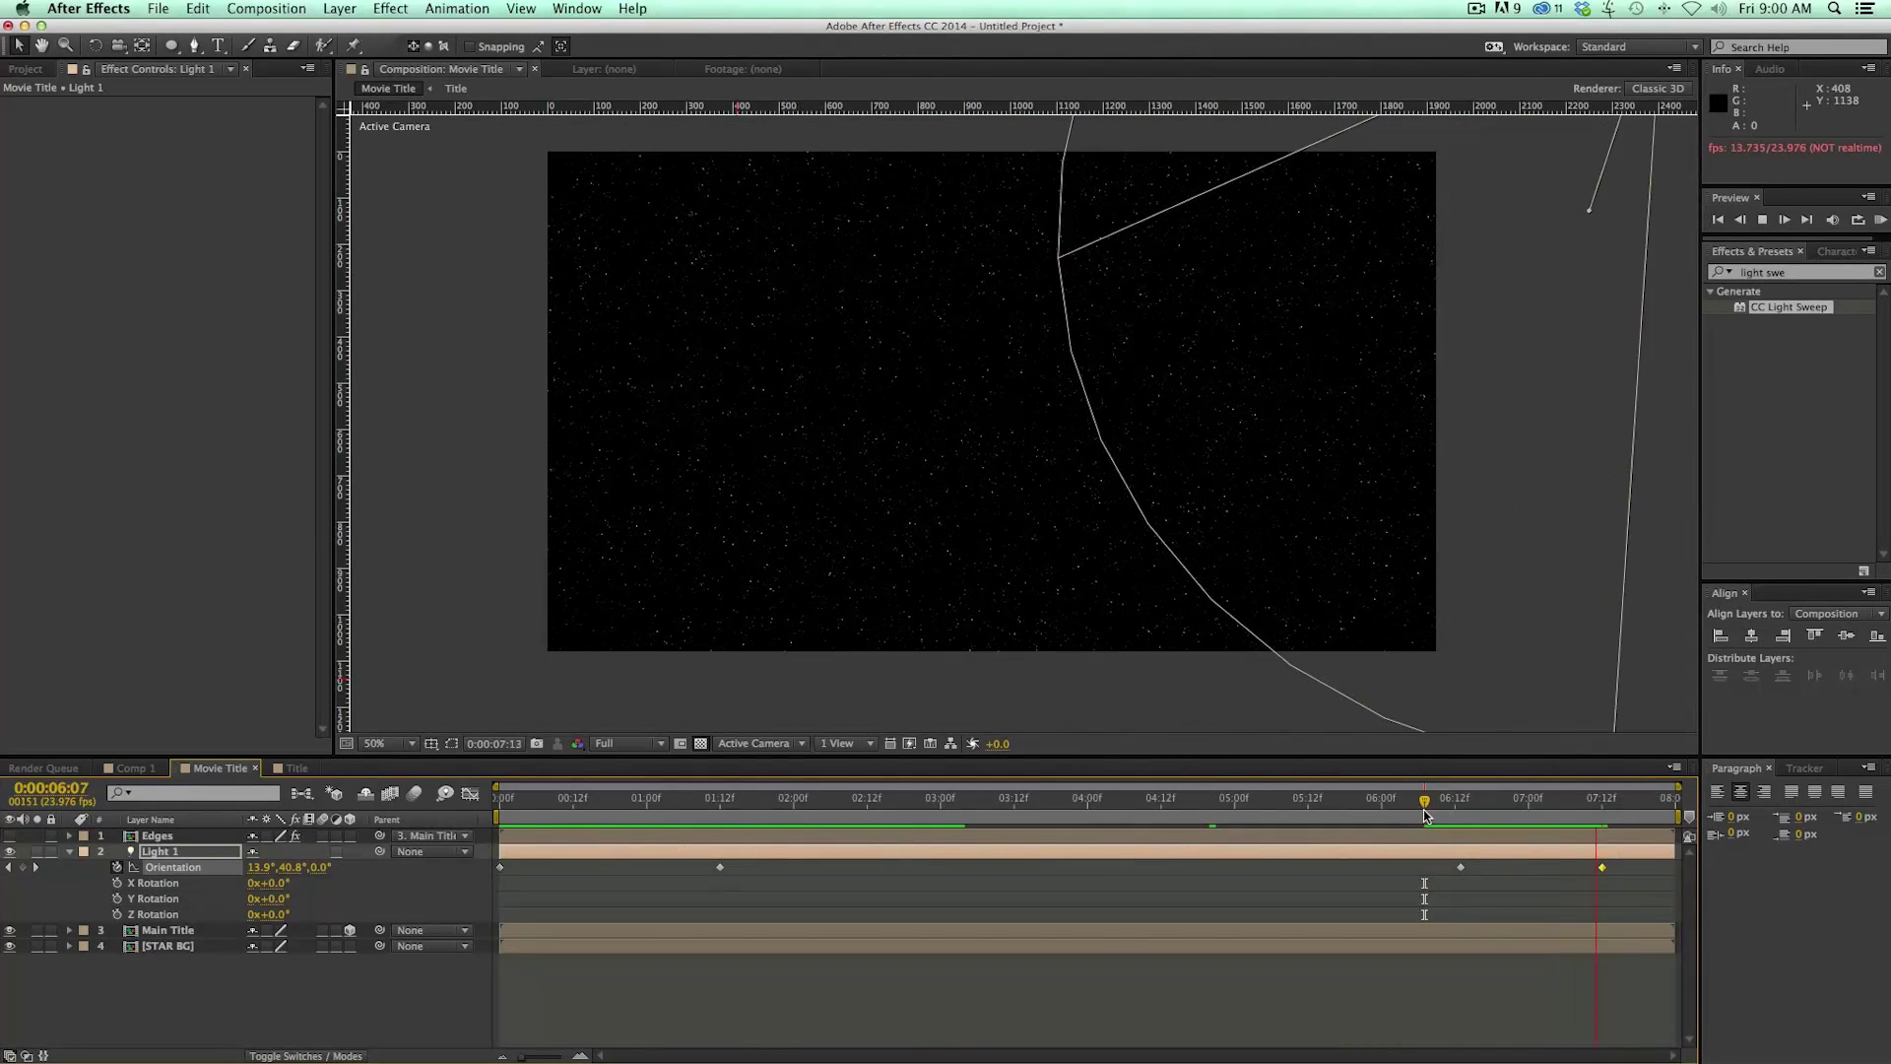
key("space")
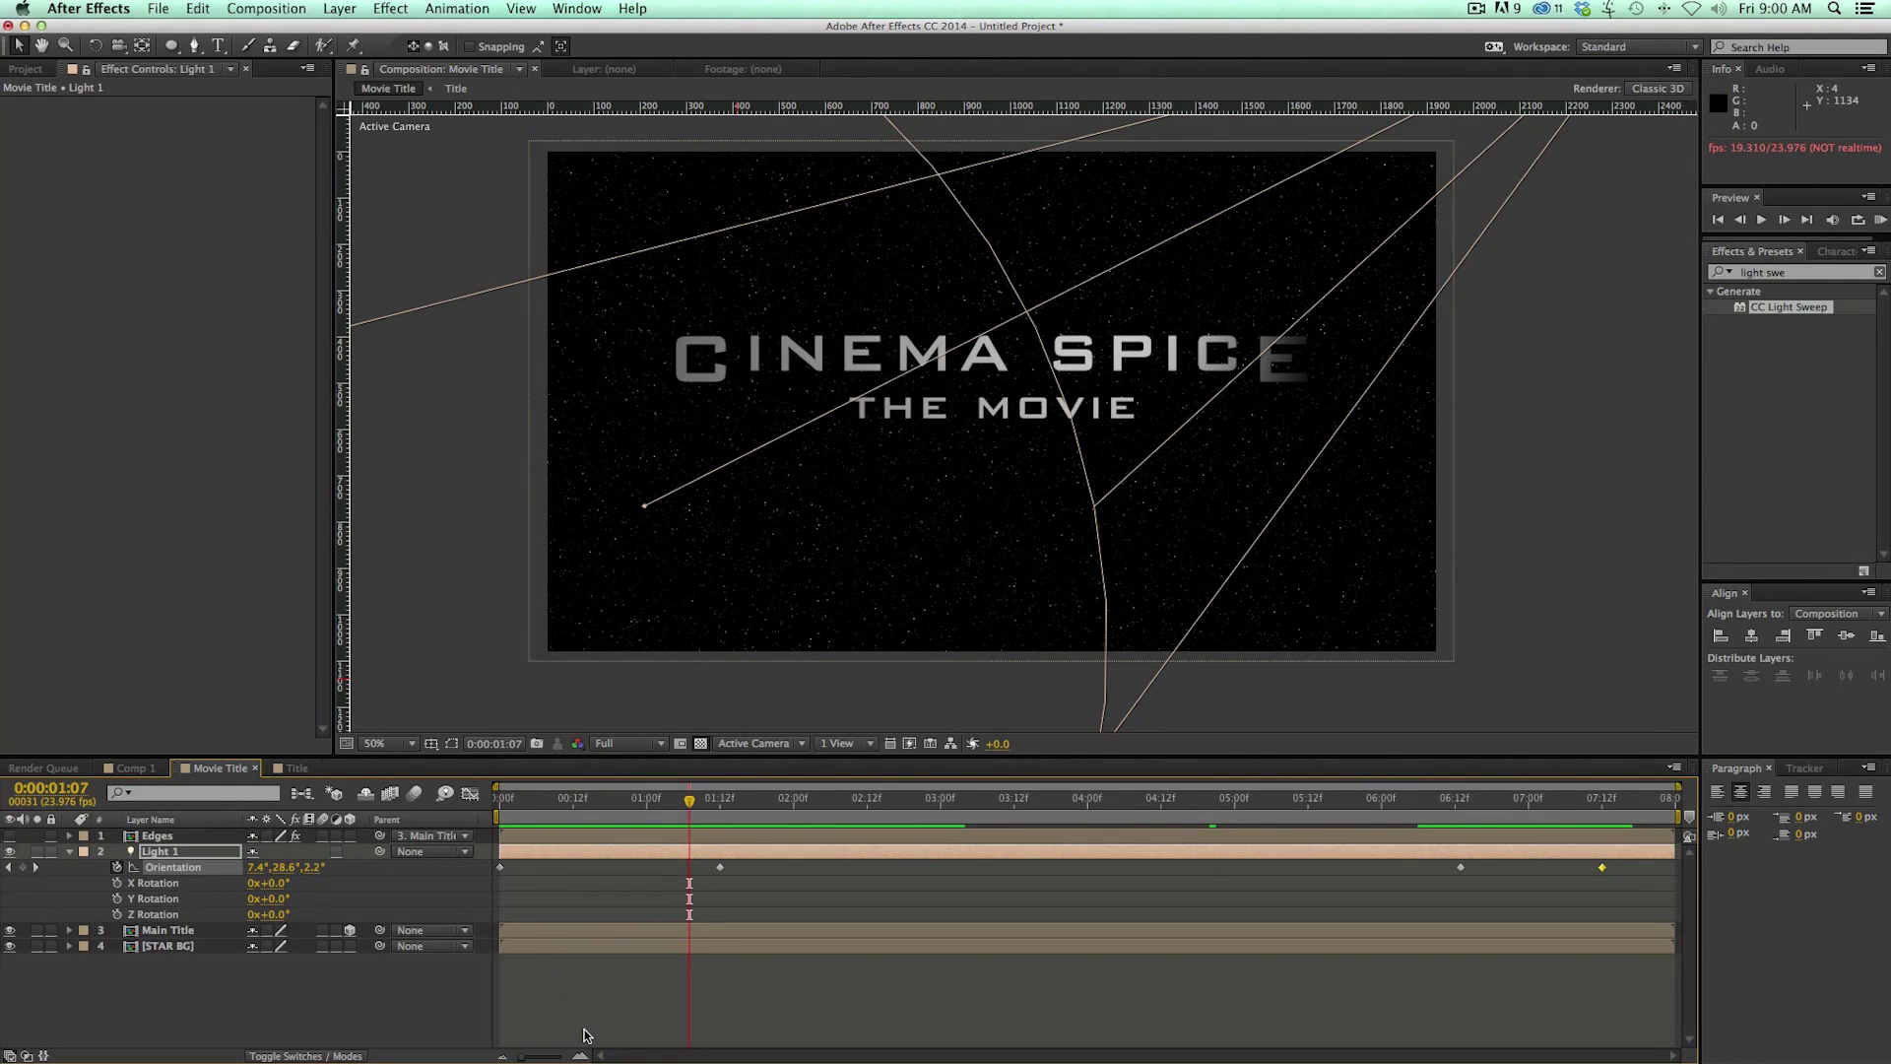
Step: Preview the animation from the start, stopping at the two-second mark
left_click(591, 1000)
key("Home")
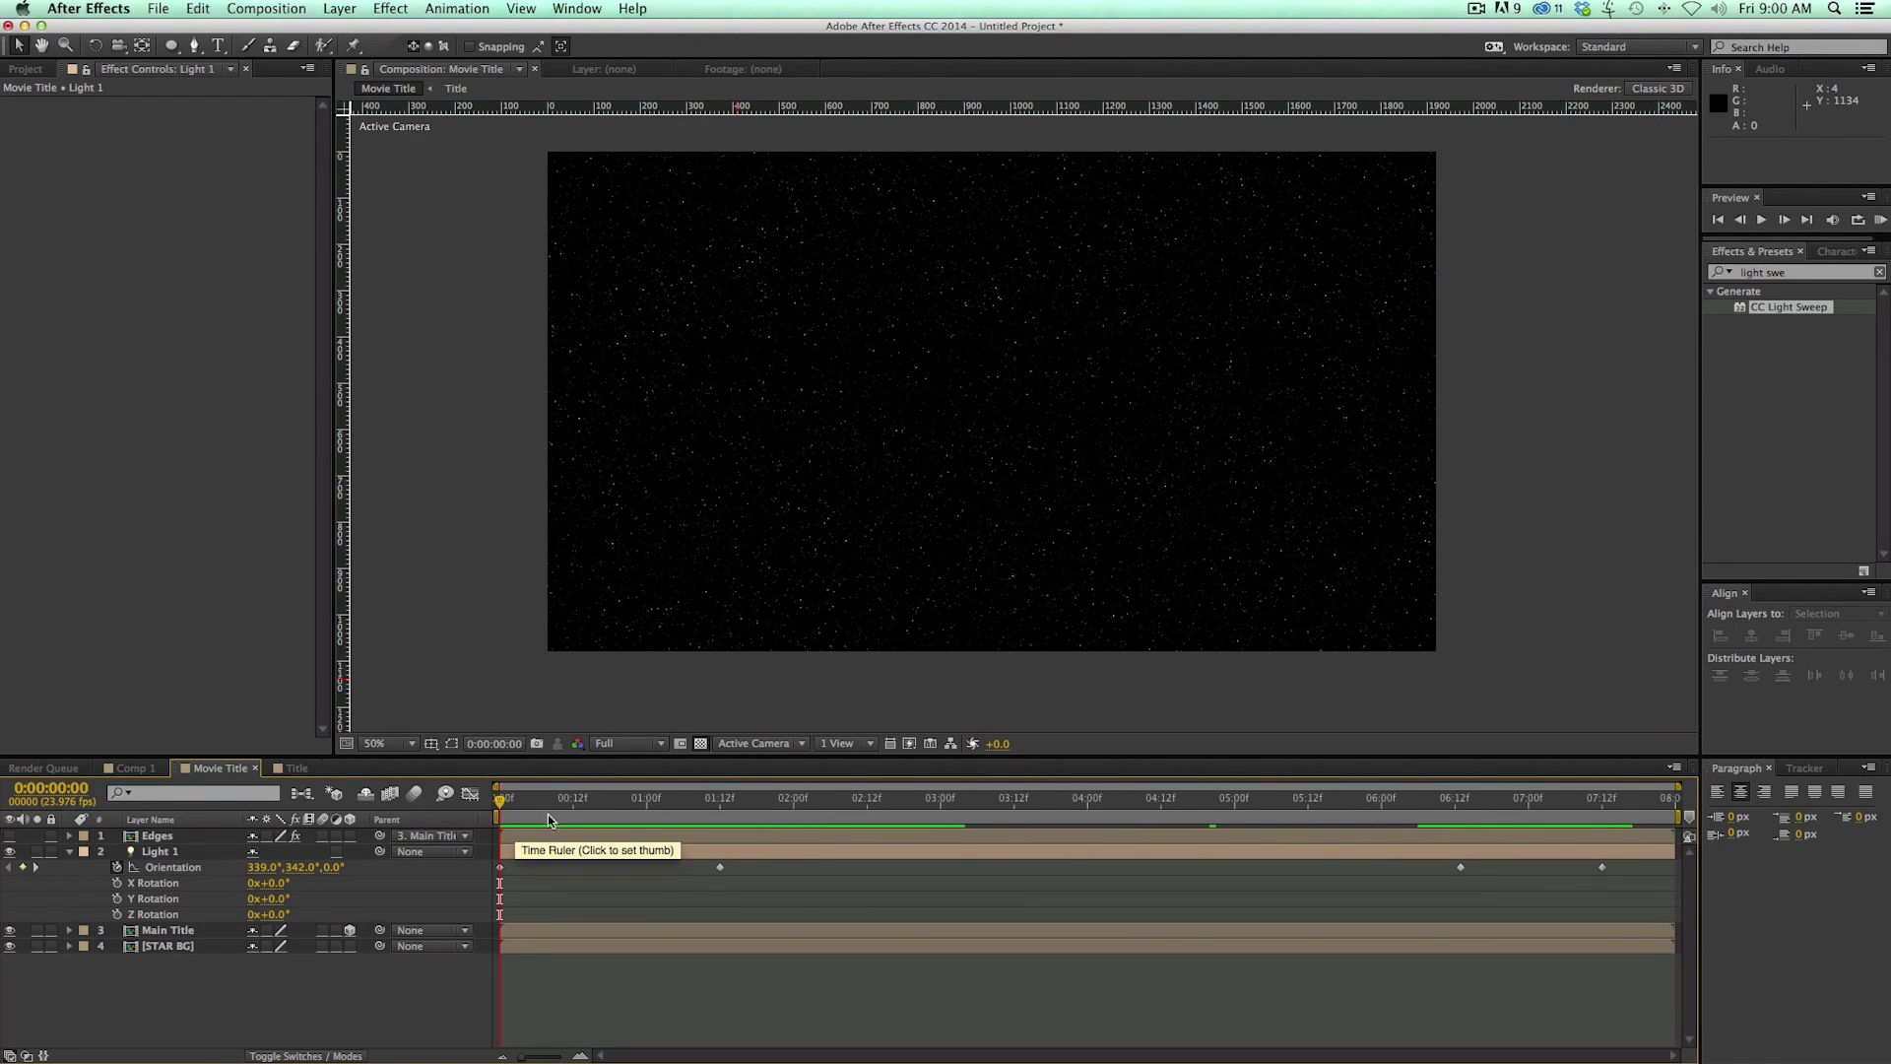
key("space")
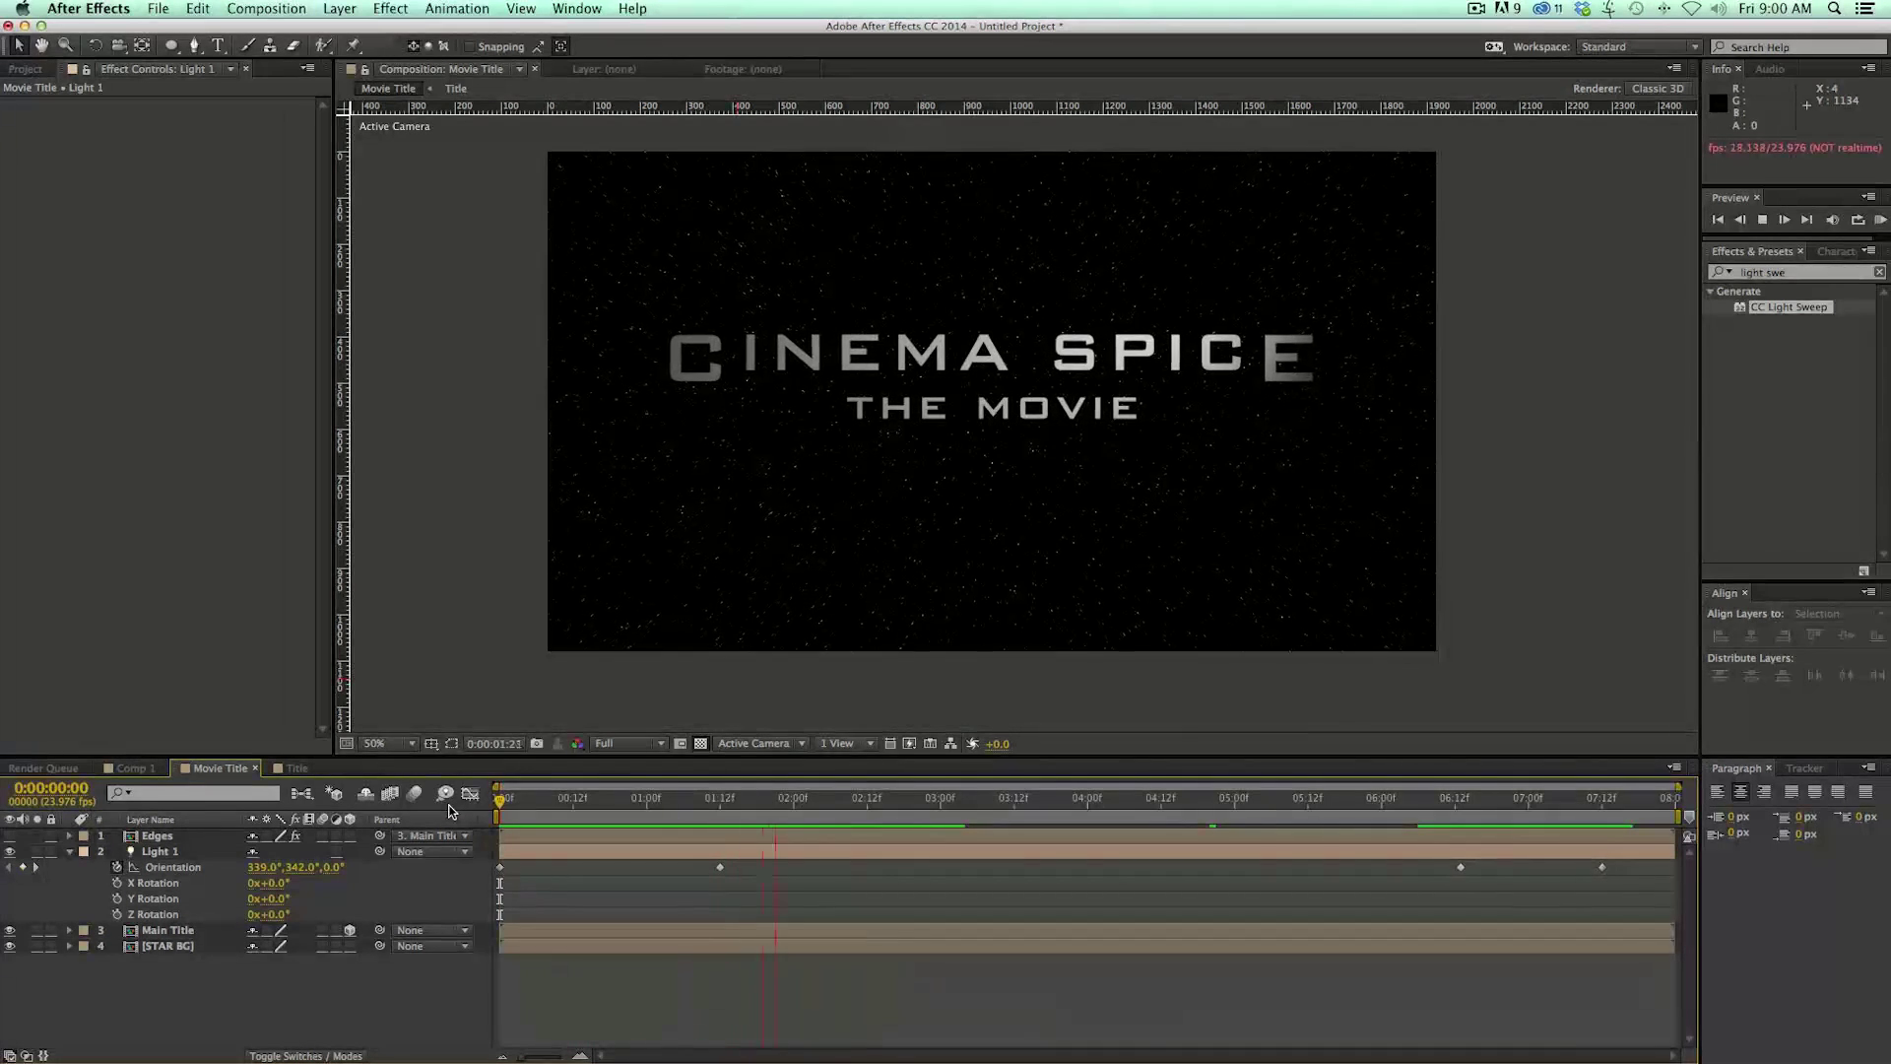
key("space")
Step: Click through Light 1, Main Title and STAR BG, then select Edges to show its Tint and CC Light Sweep
left_click(556, 838)
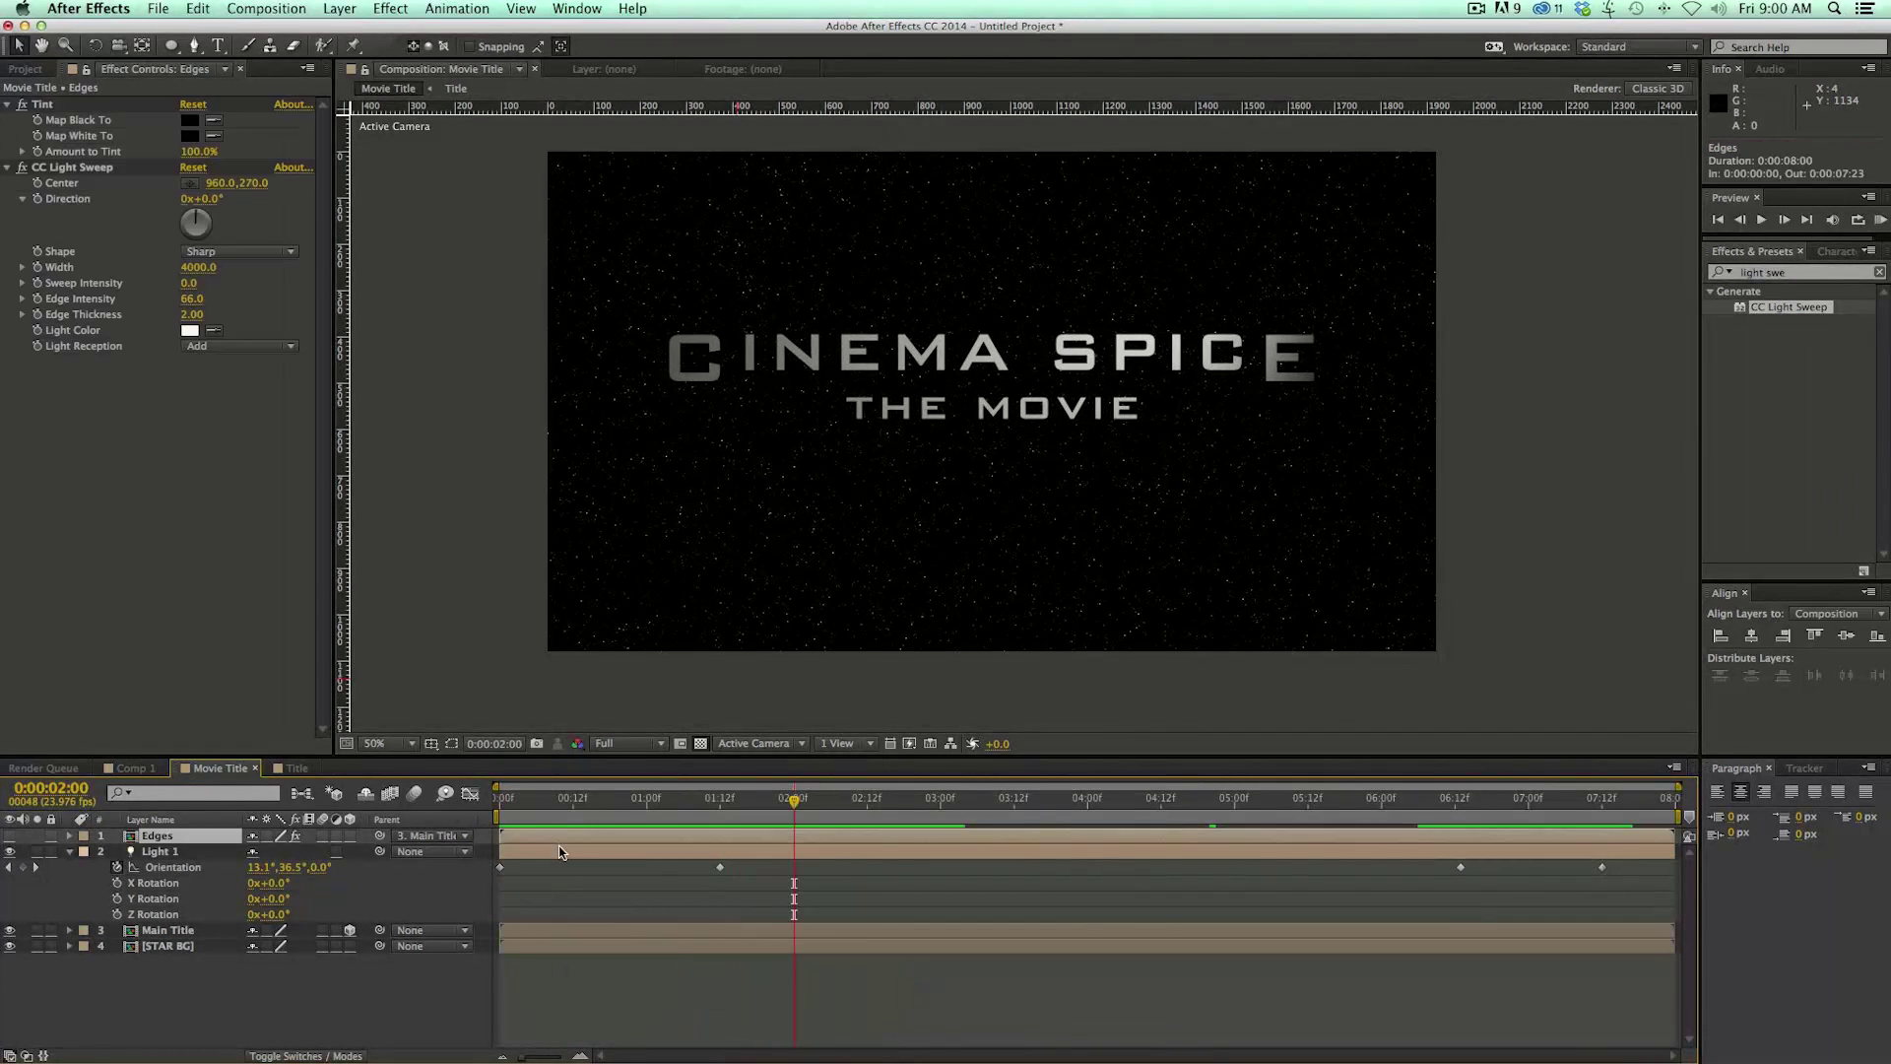
left_click(558, 851)
left_click(561, 930)
left_click(559, 945)
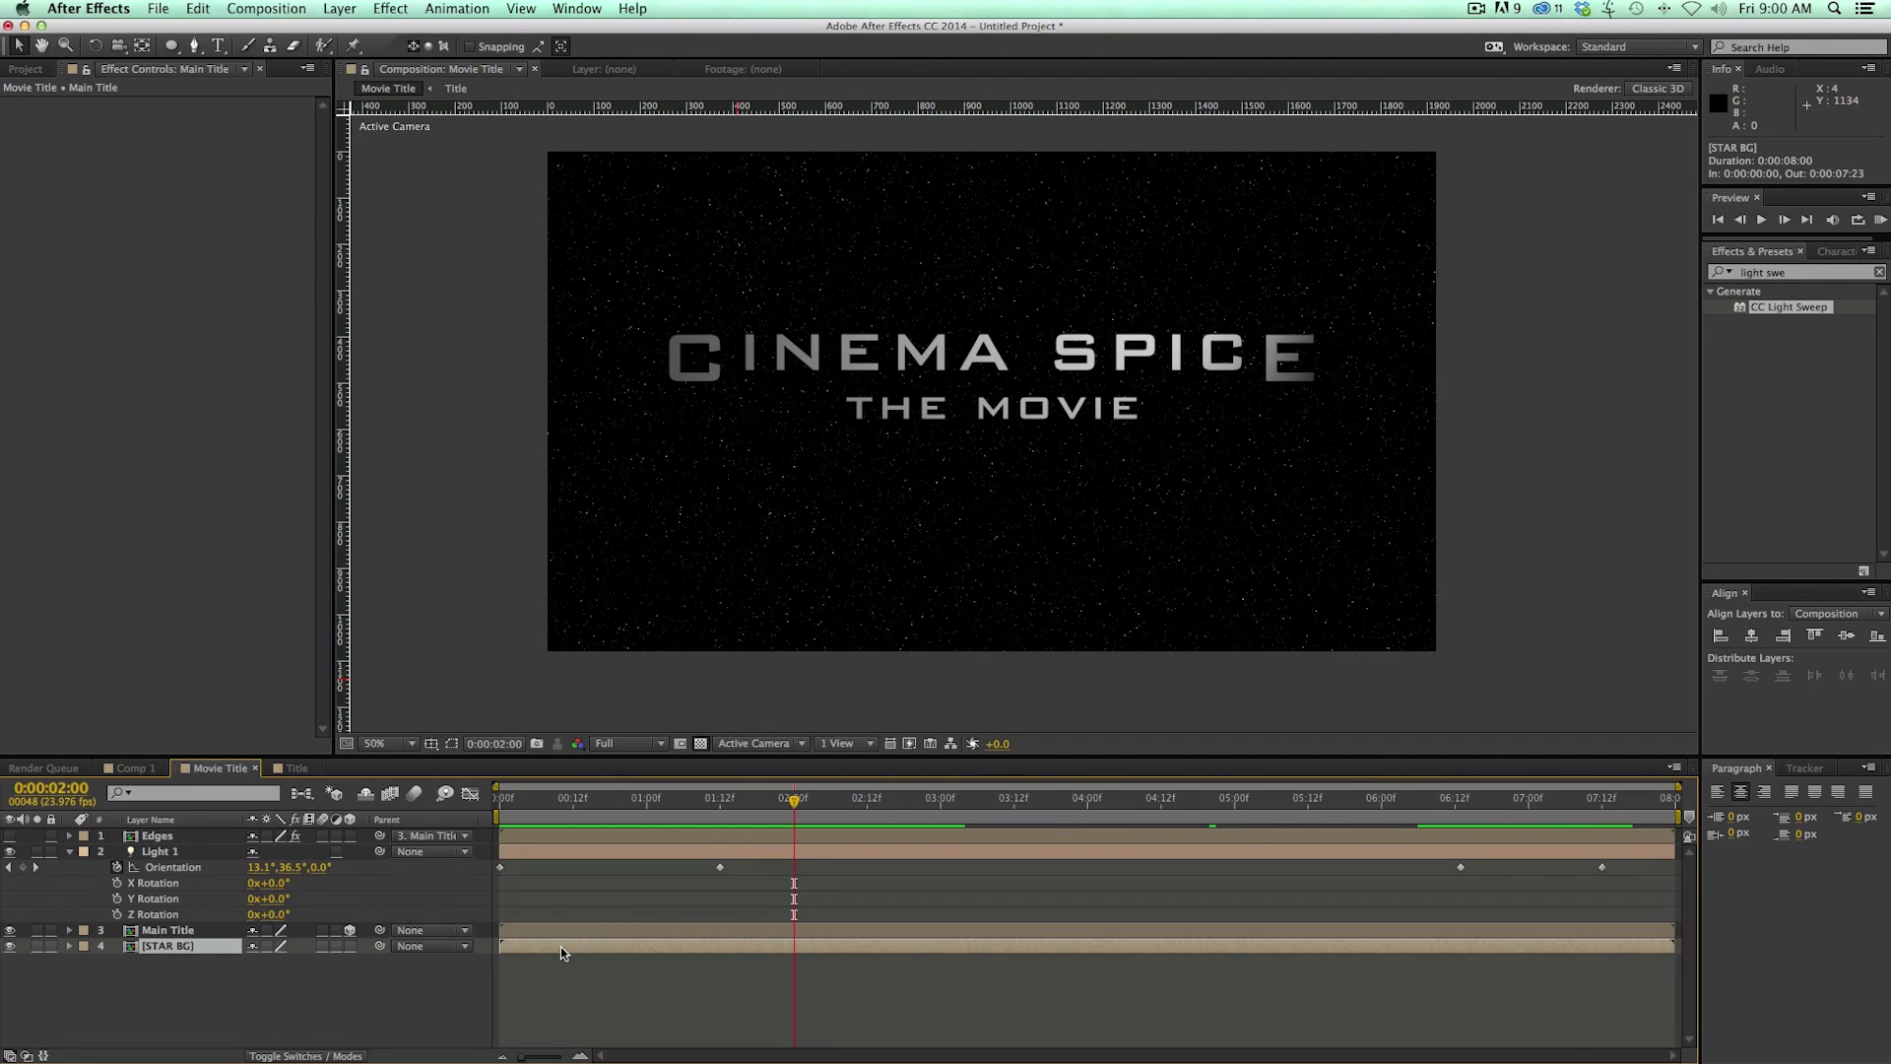
left_click(559, 853)
left_click(582, 836)
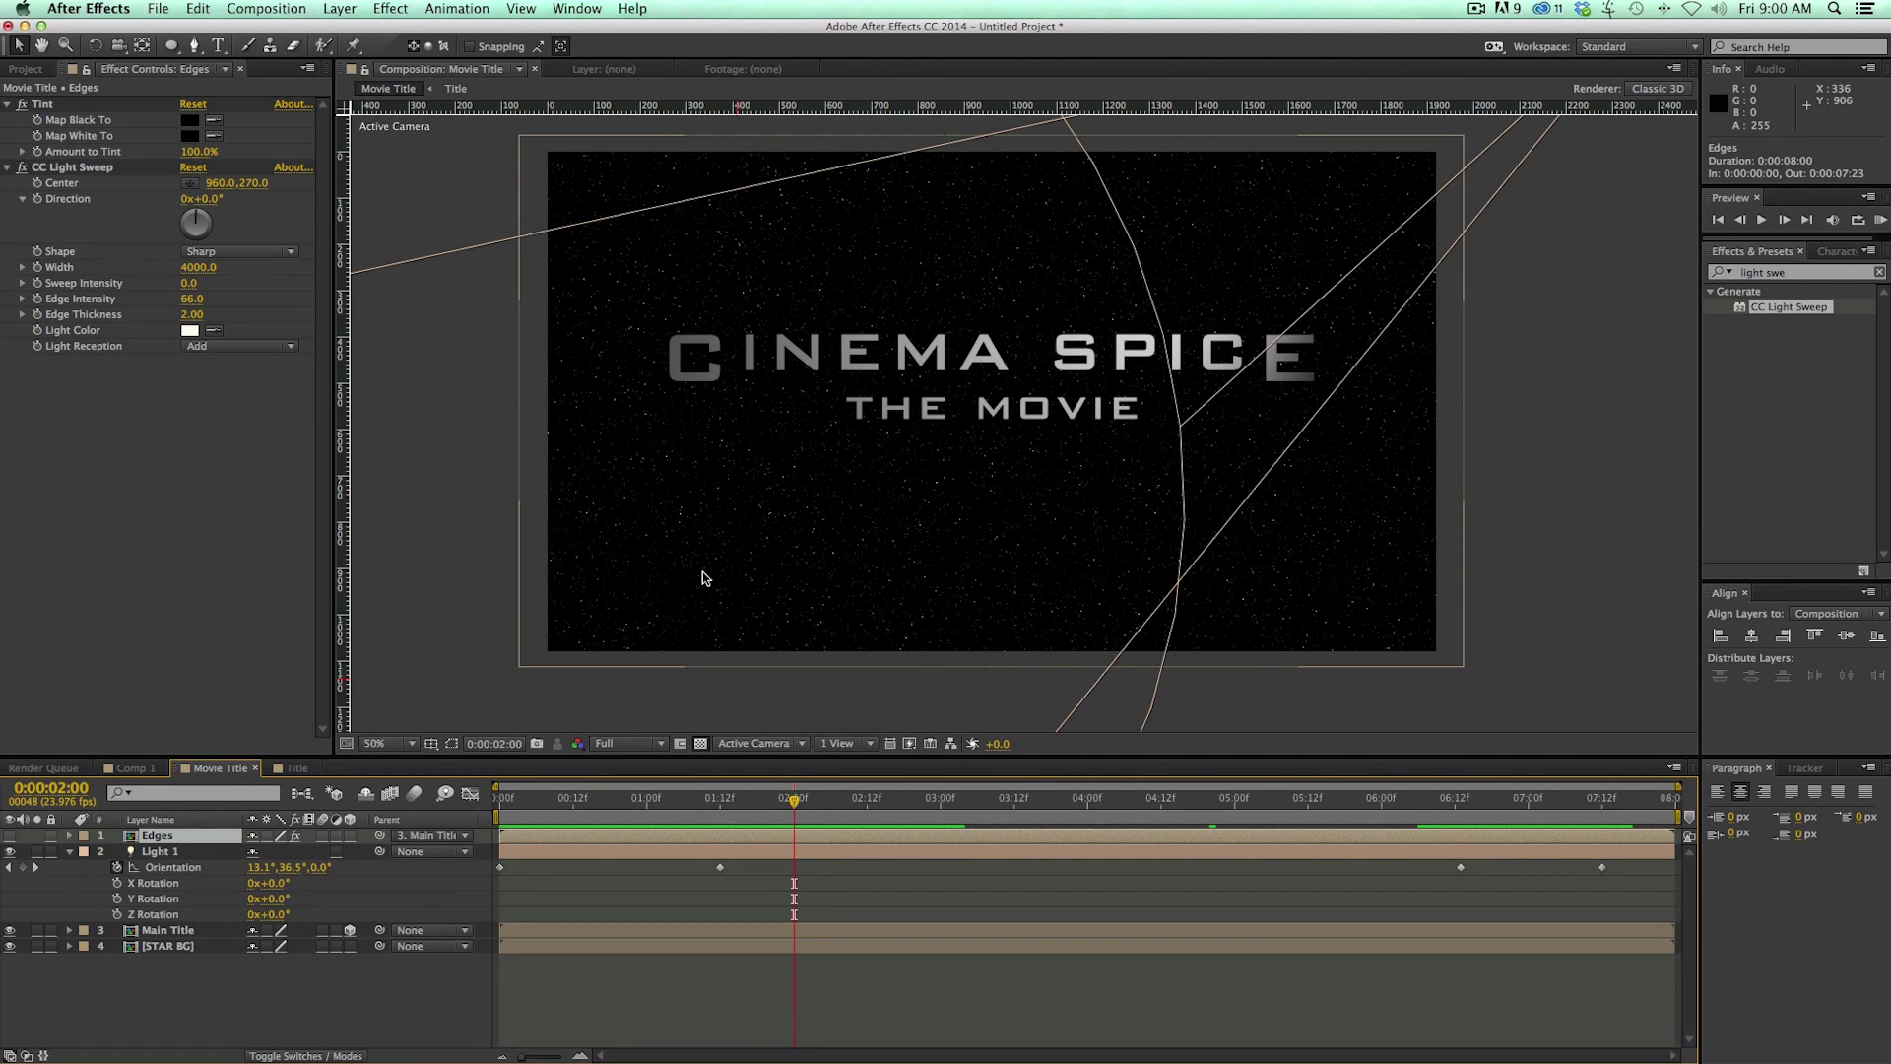
left_click(10, 835)
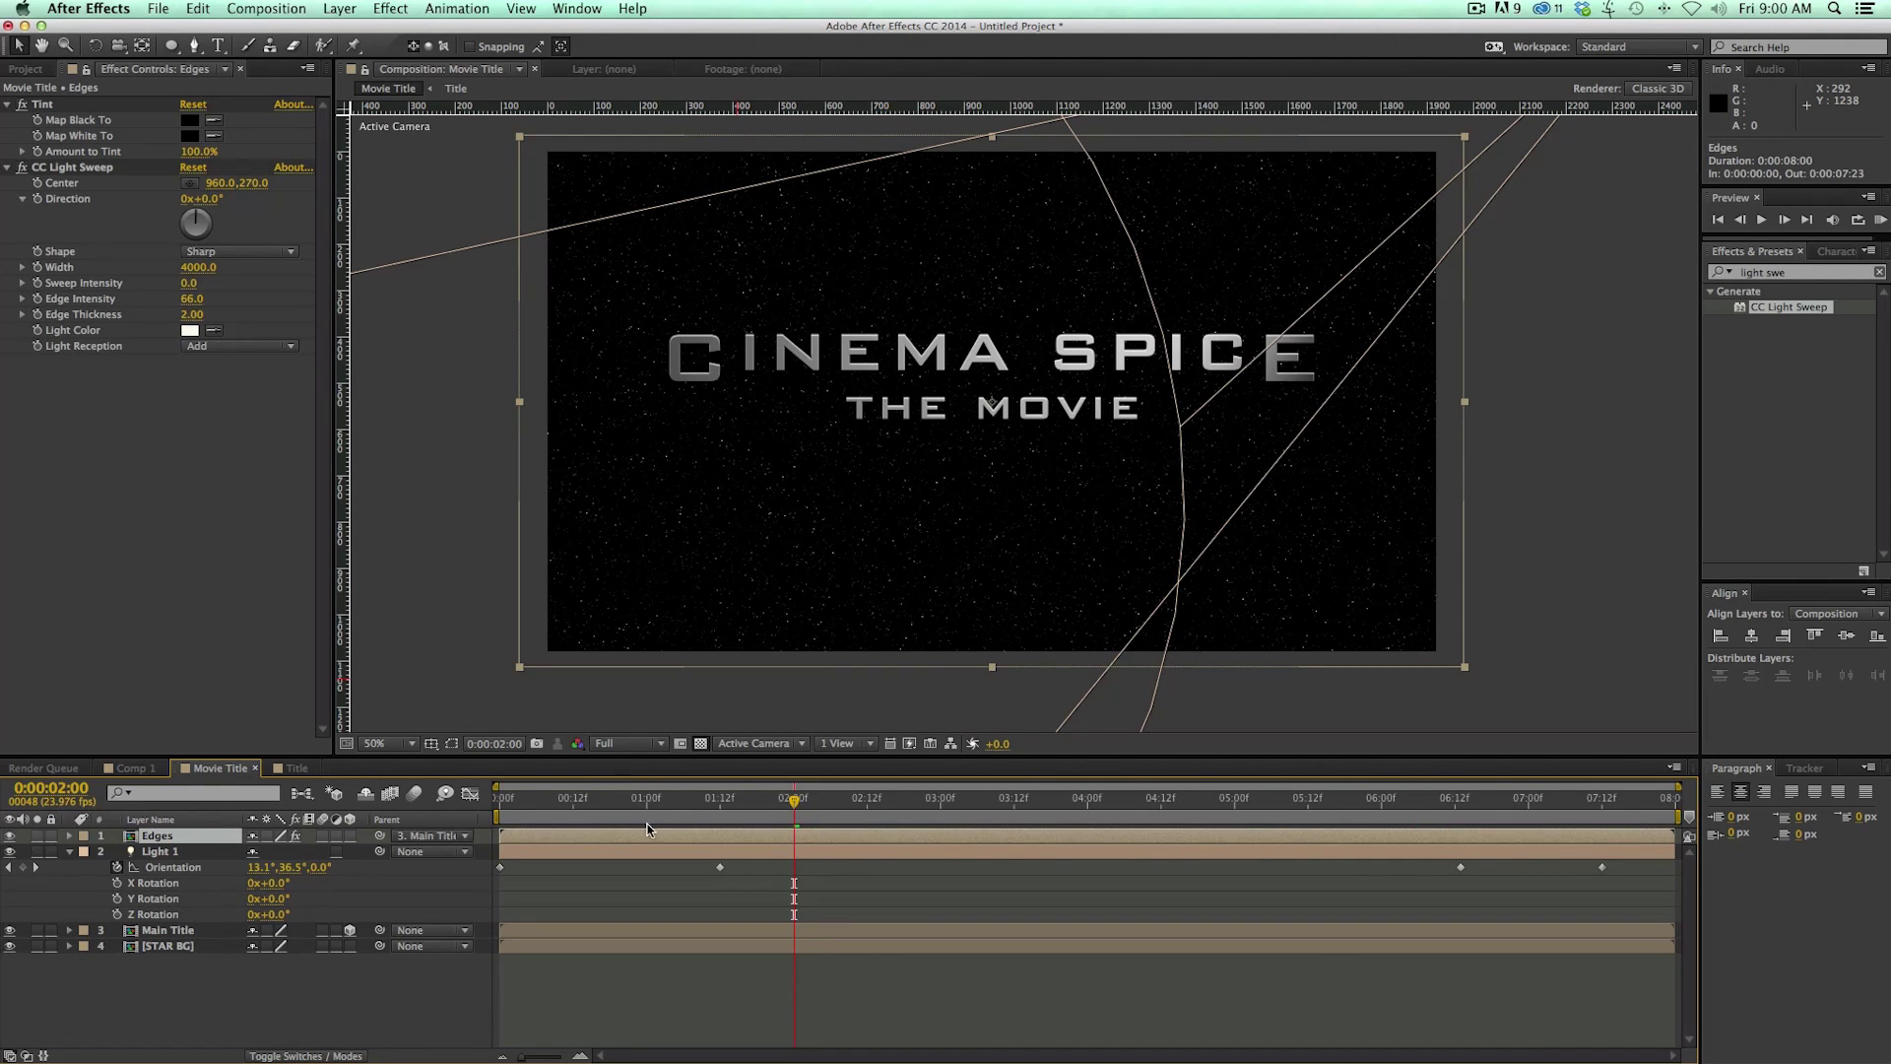
Step: Preview and scrub through the first second to check the lighting
left_click_drag(654, 799, 446, 806)
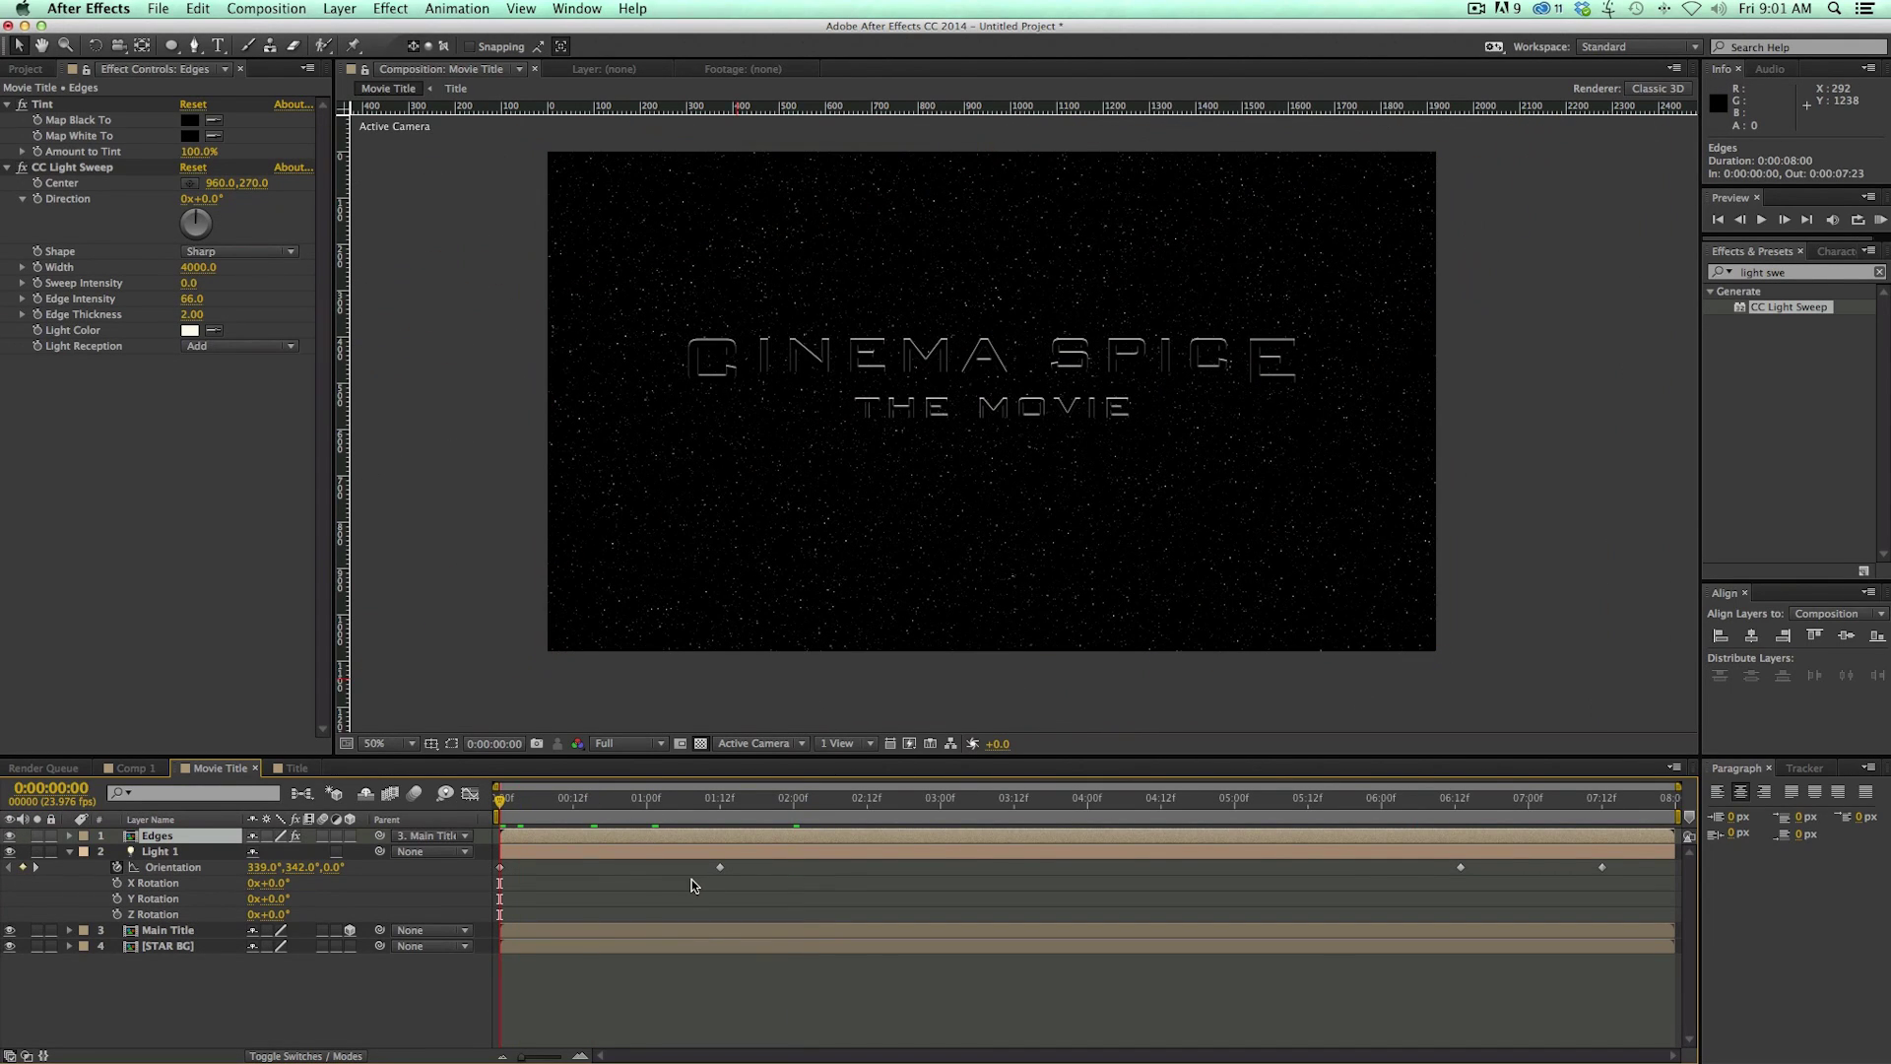
key("KP_0")
key("space")
left_click_drag(559, 814, 659, 823)
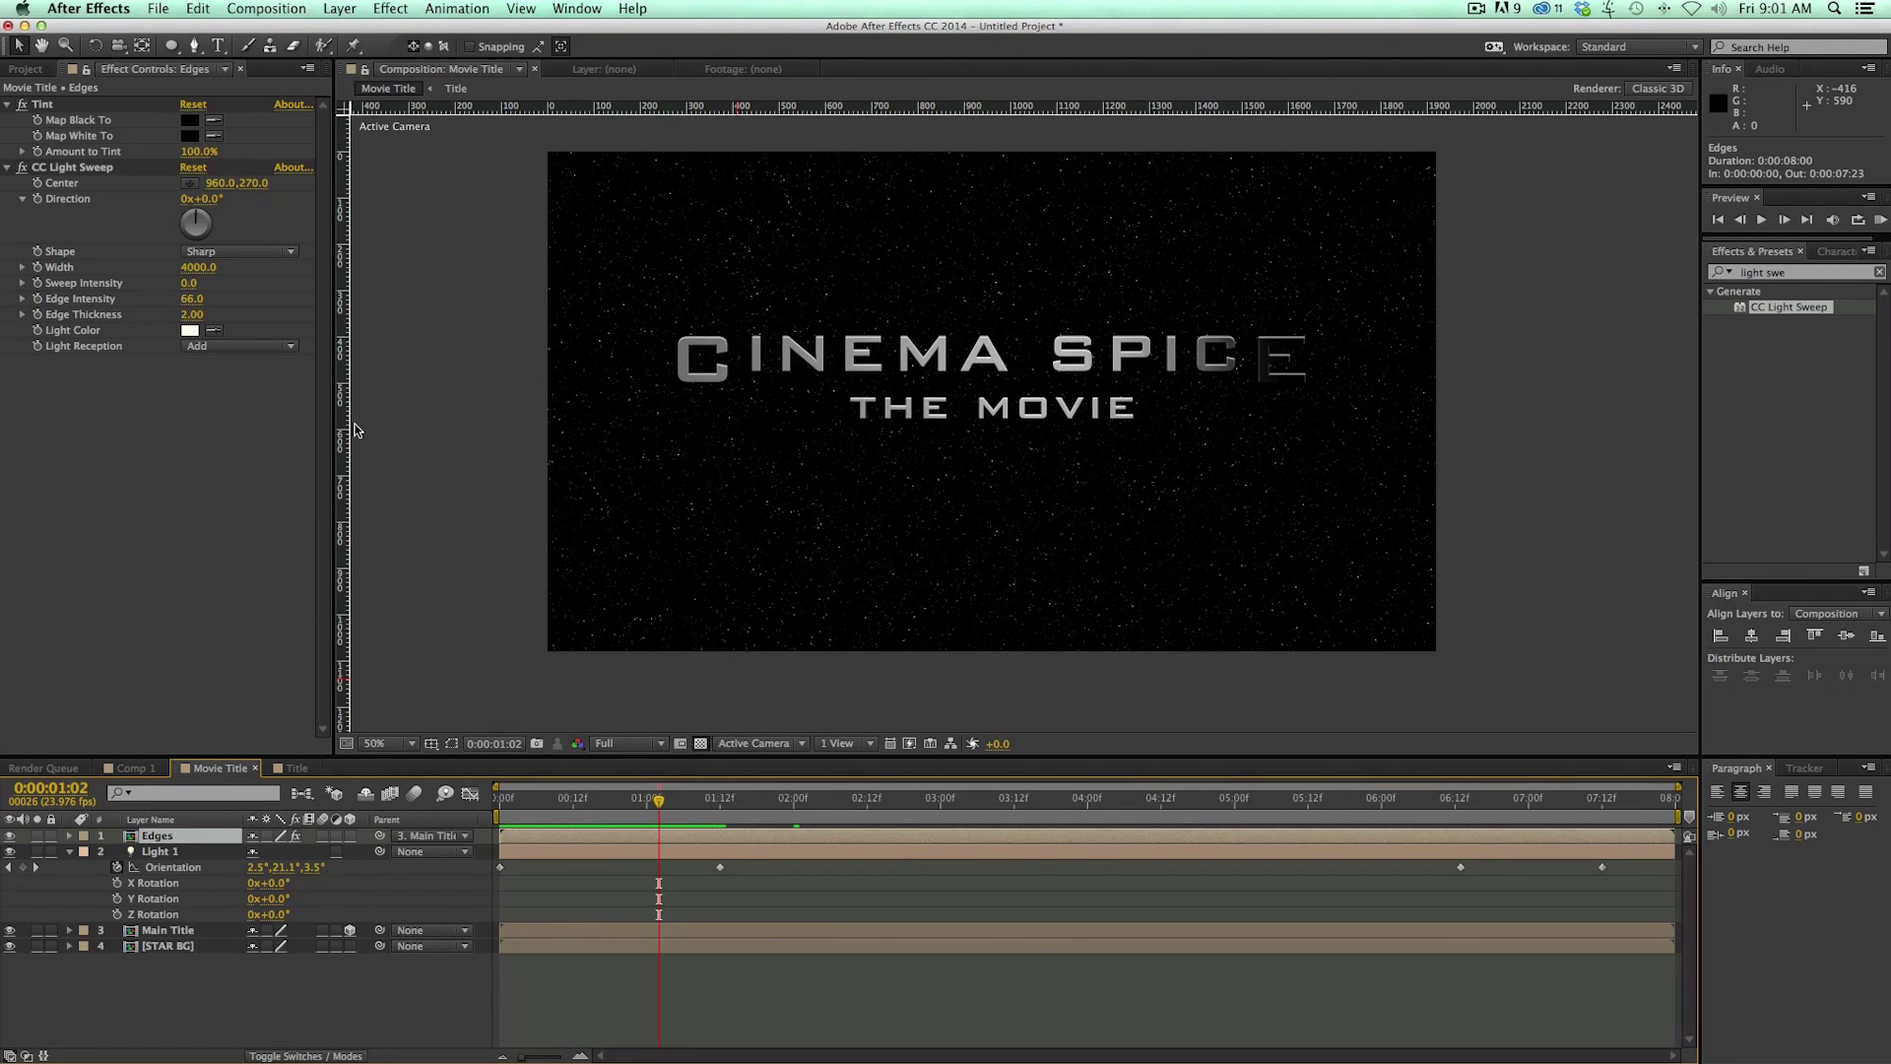
Step: Push the CC Light Sweep Center far left of the title at the start and preview the sweep
left_click(49, 169)
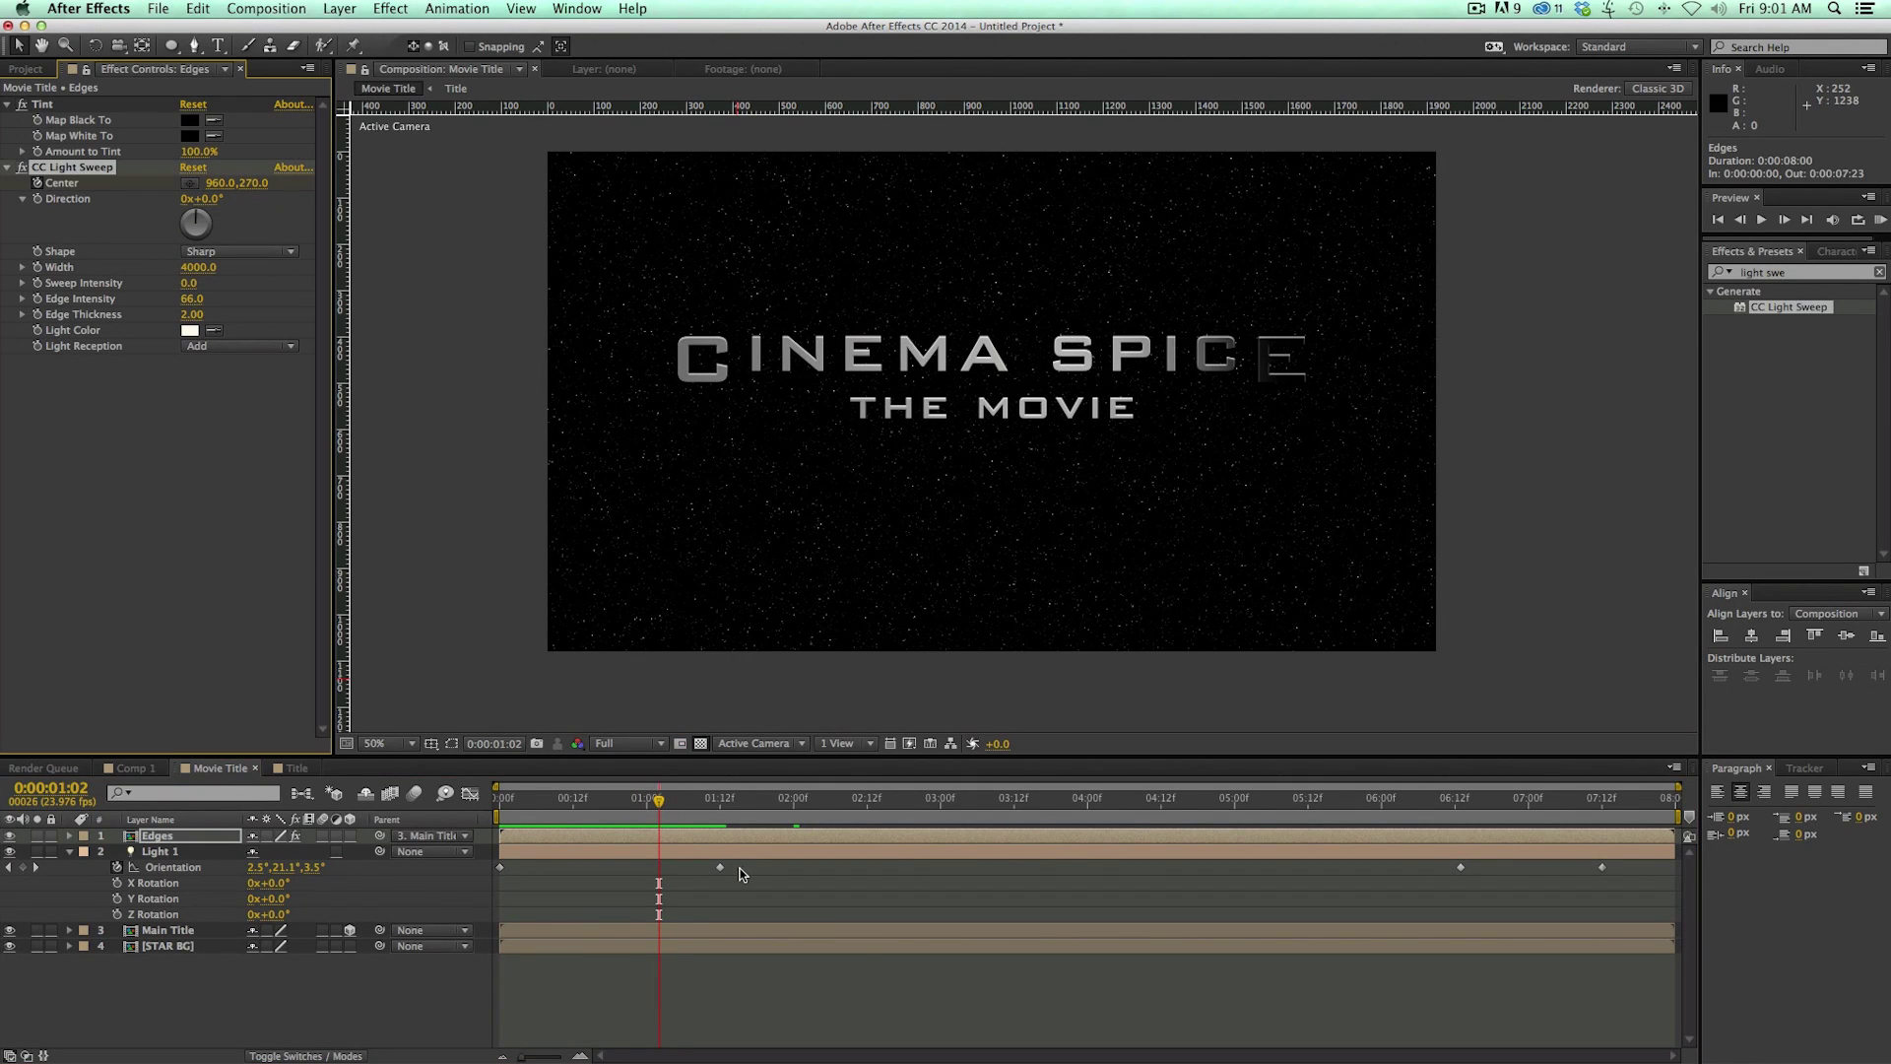
key("Home")
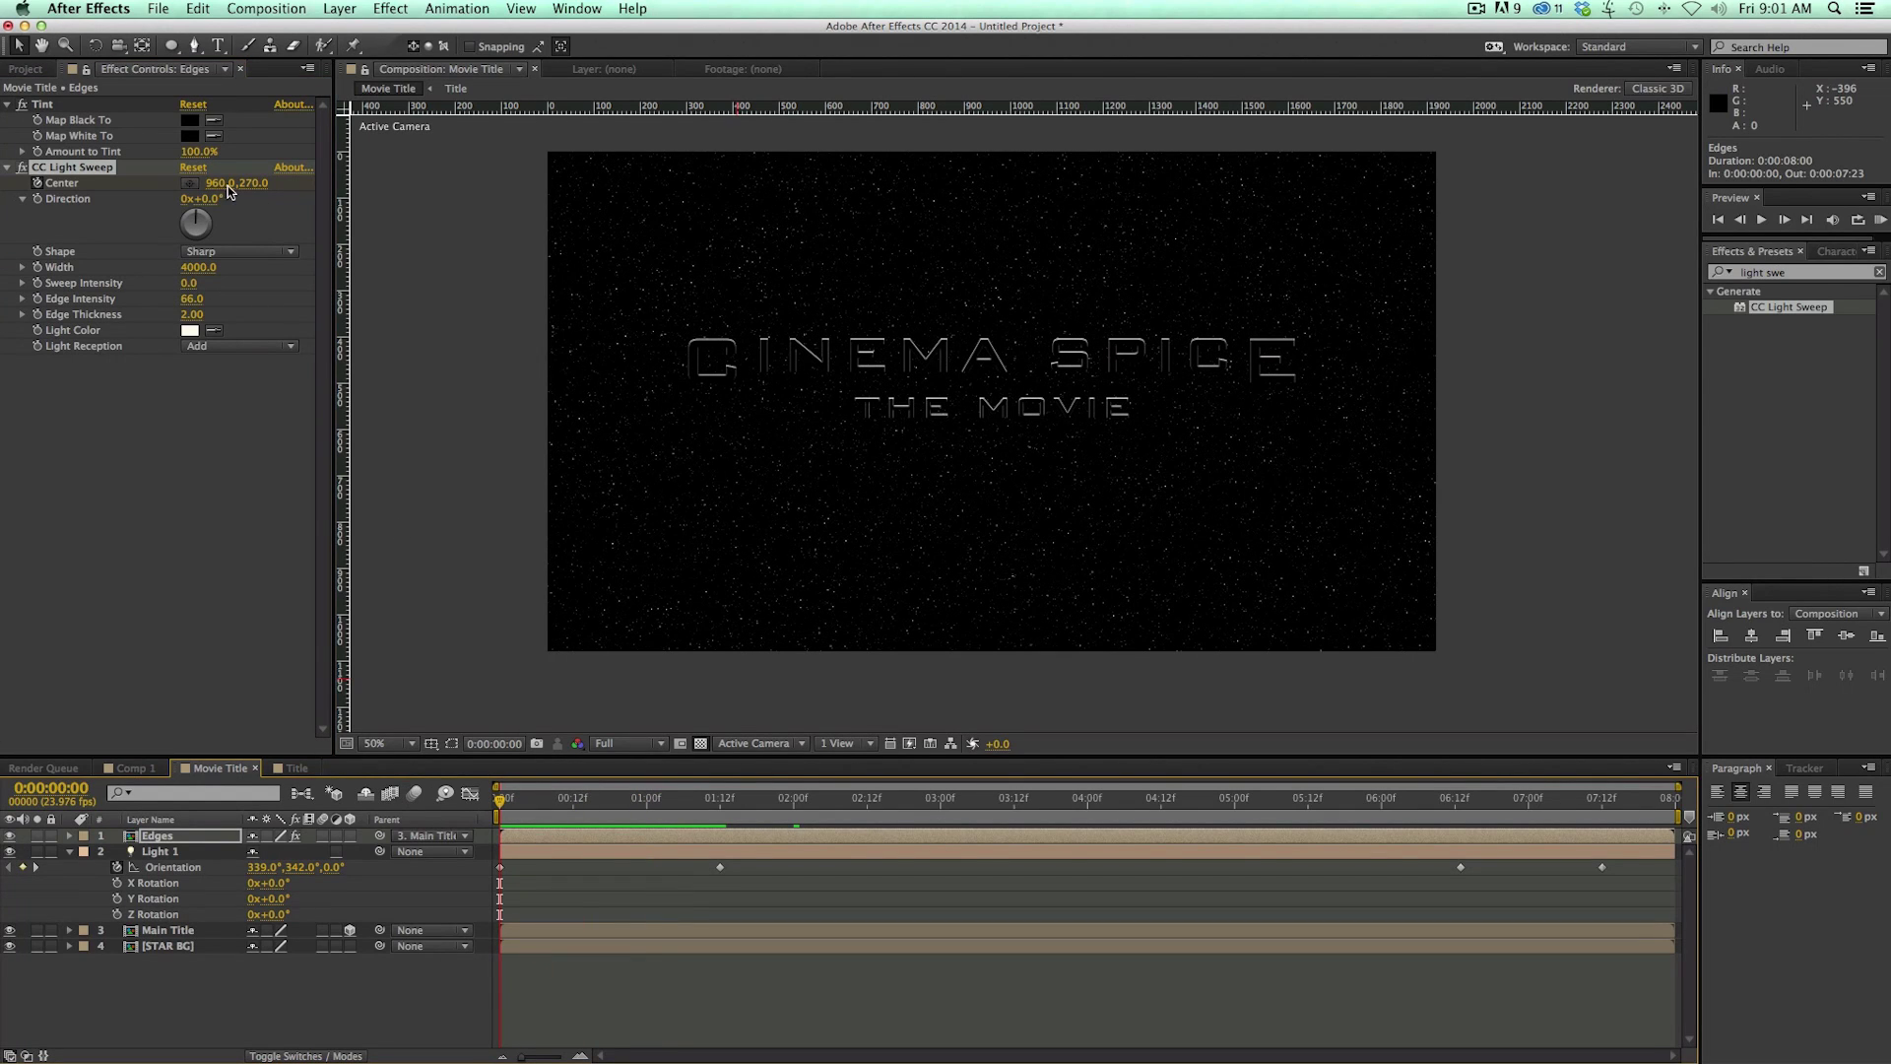
left_click_drag(227, 184, 148, 184)
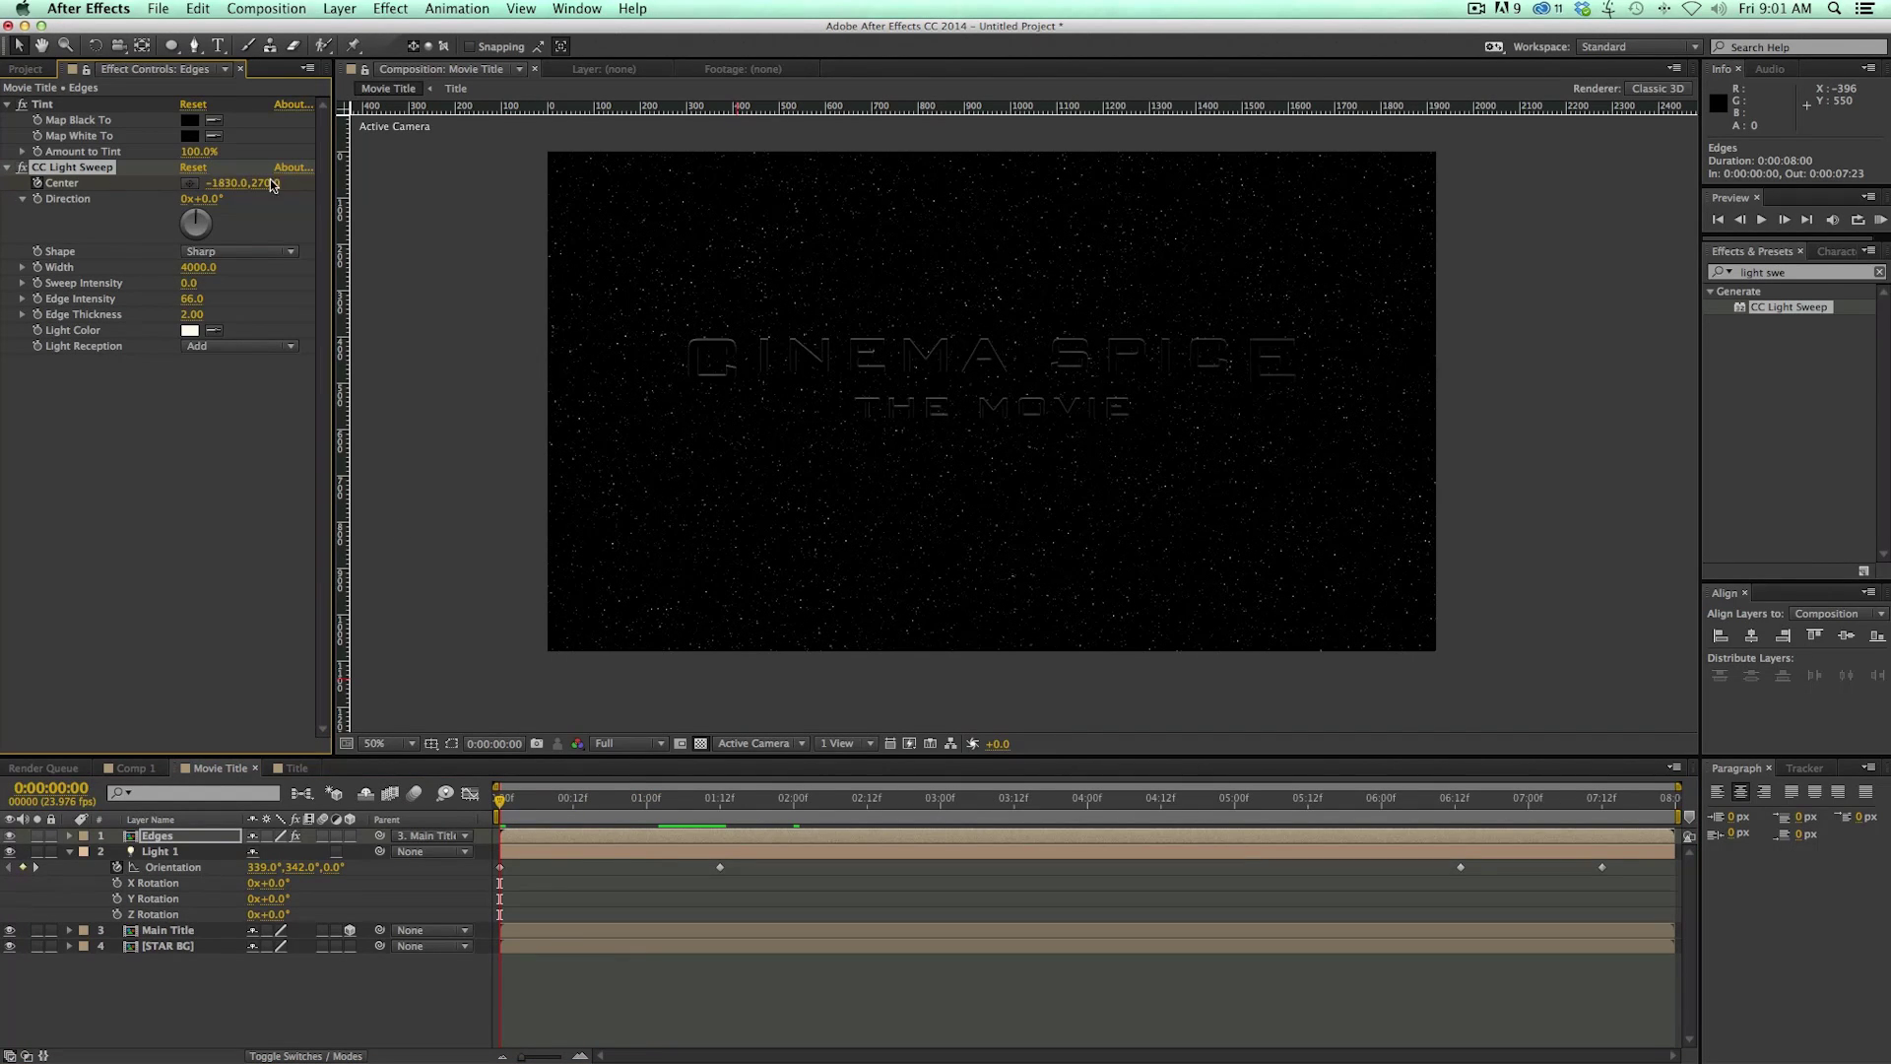
key("space")
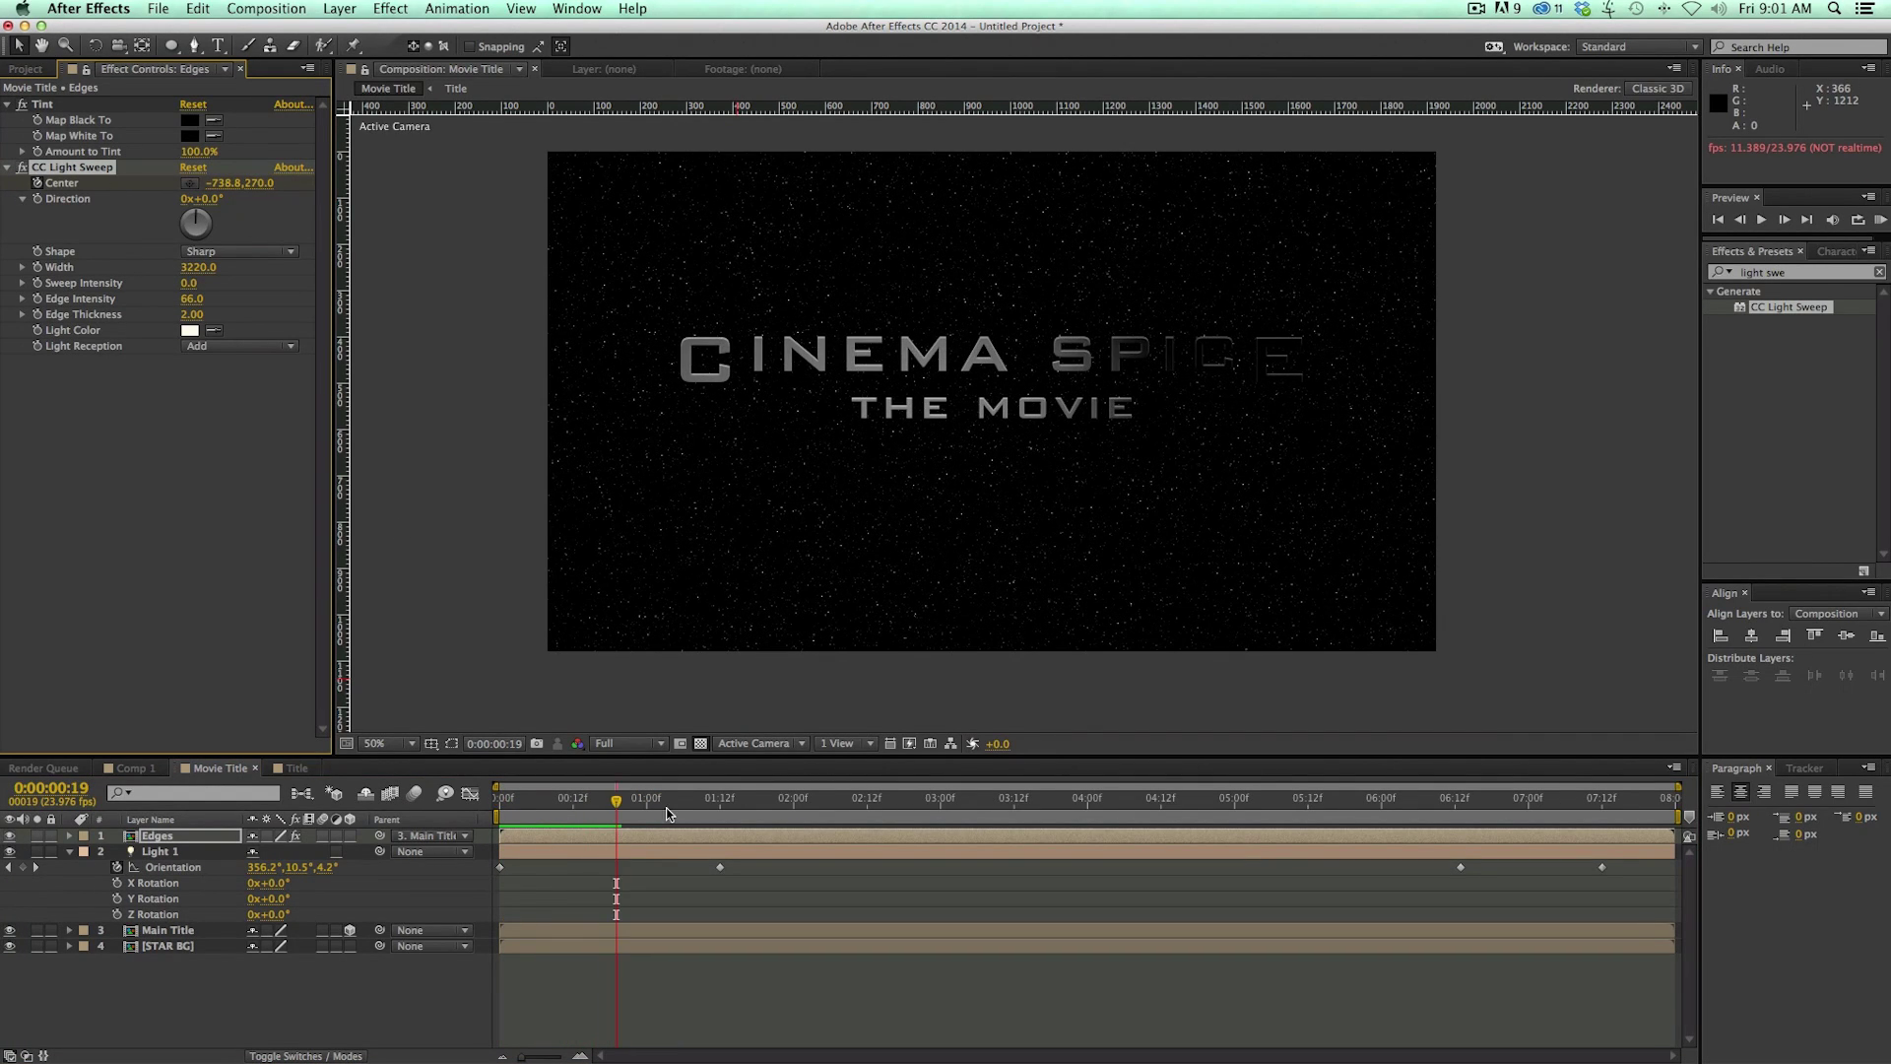
left_click(630, 839)
Step: Retime the sweep's Center keyframe to about 1:02 and preview the title lighting up
key("u")
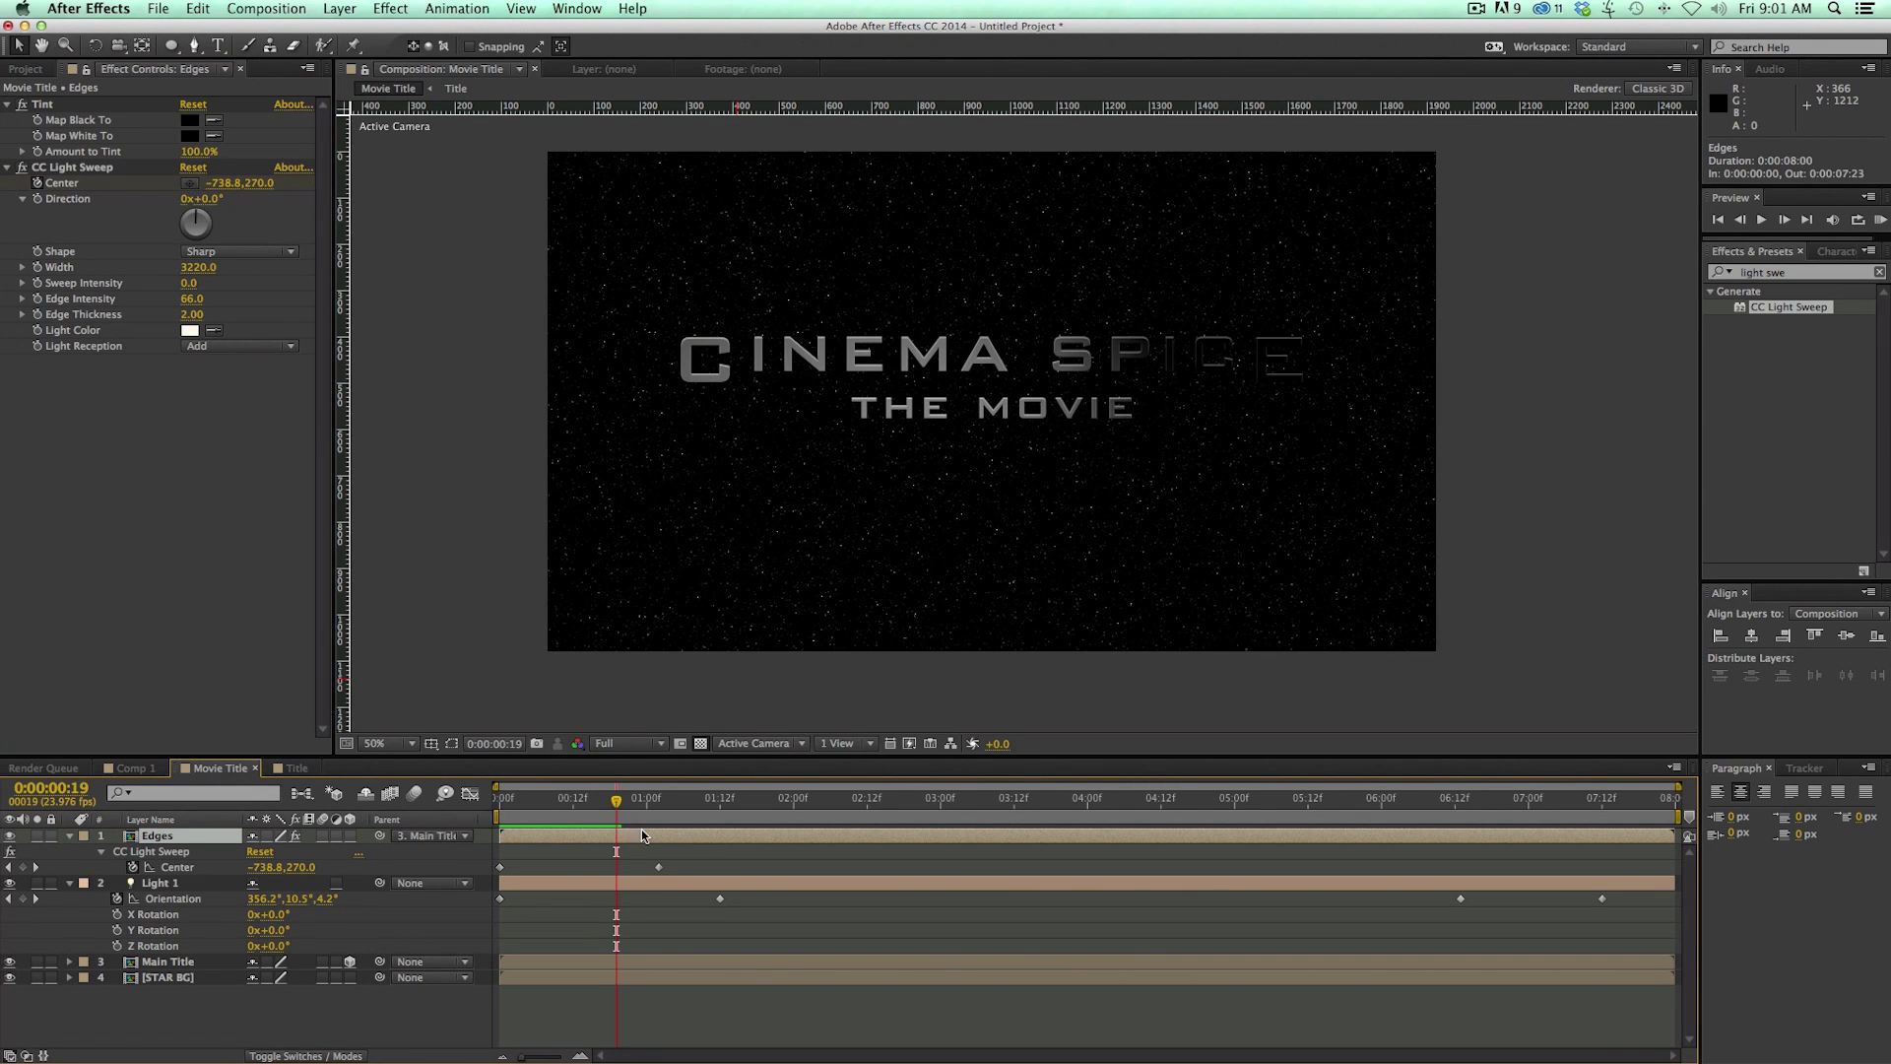
key("Home")
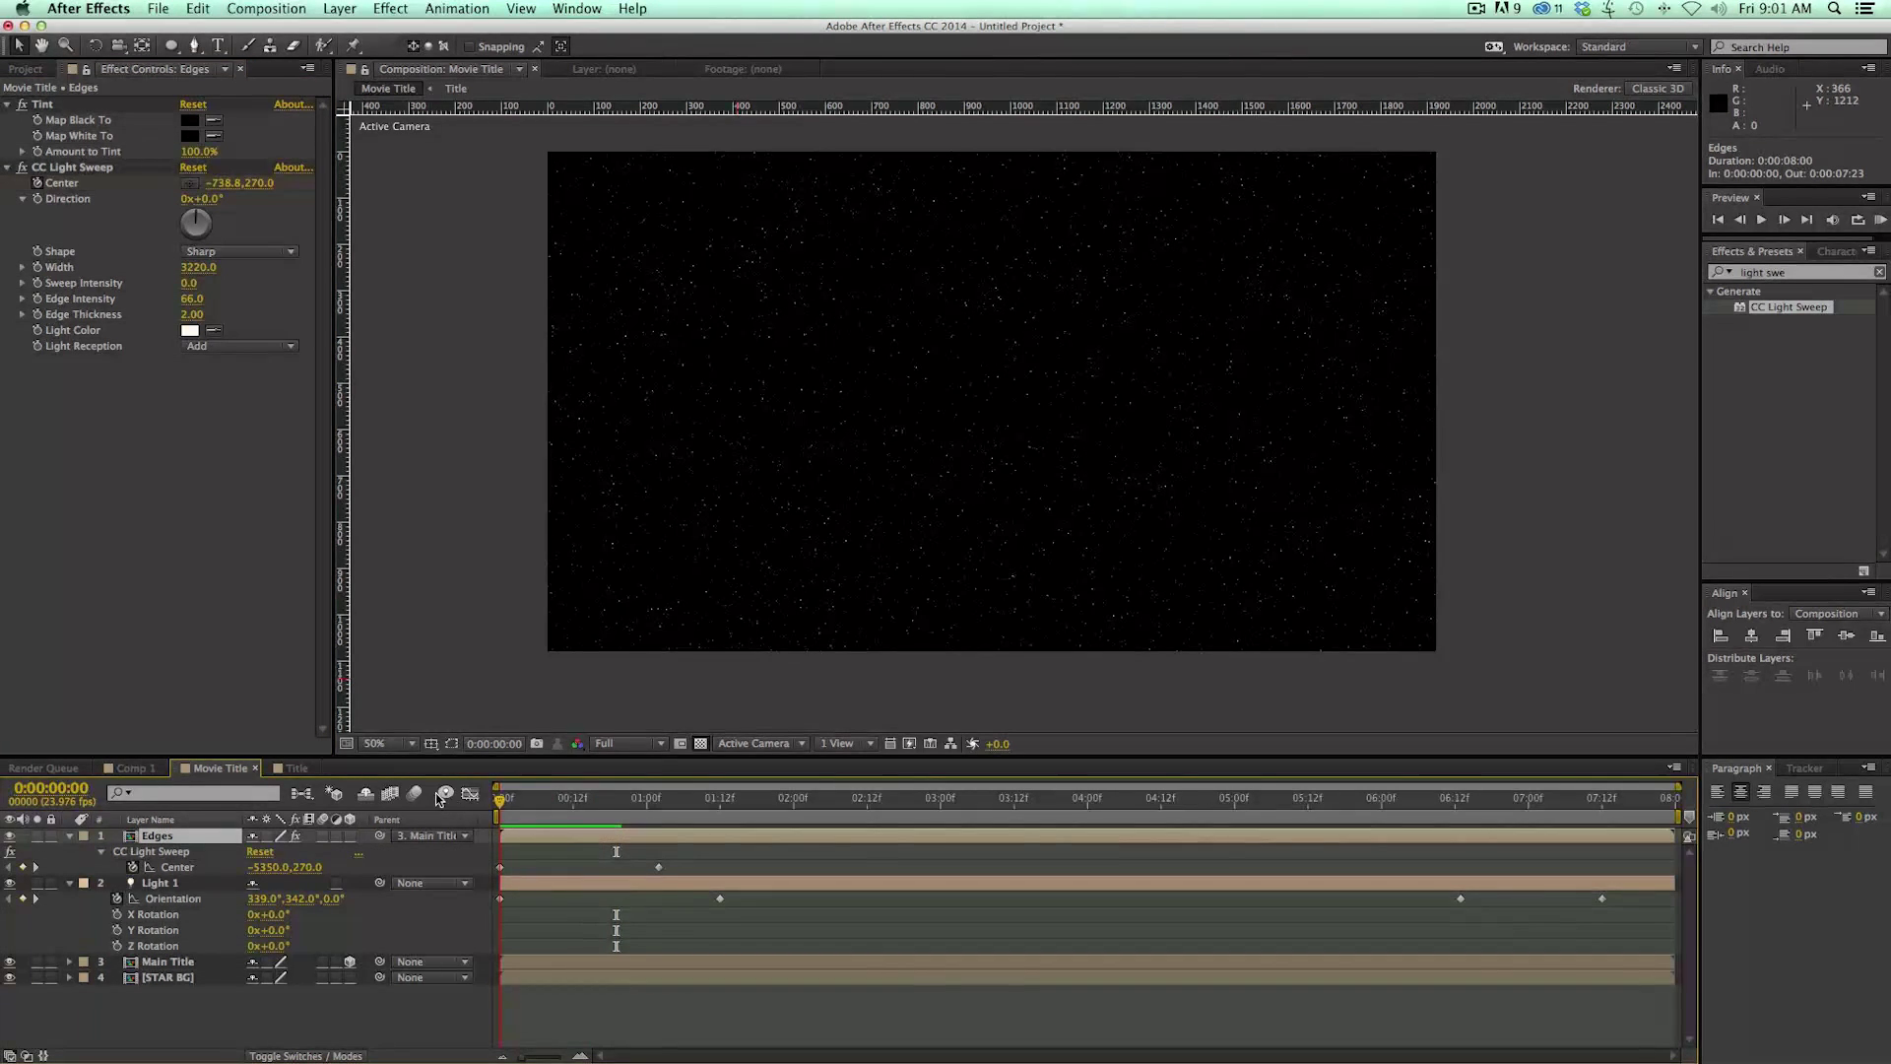
left_click_drag(660, 867, 618, 867)
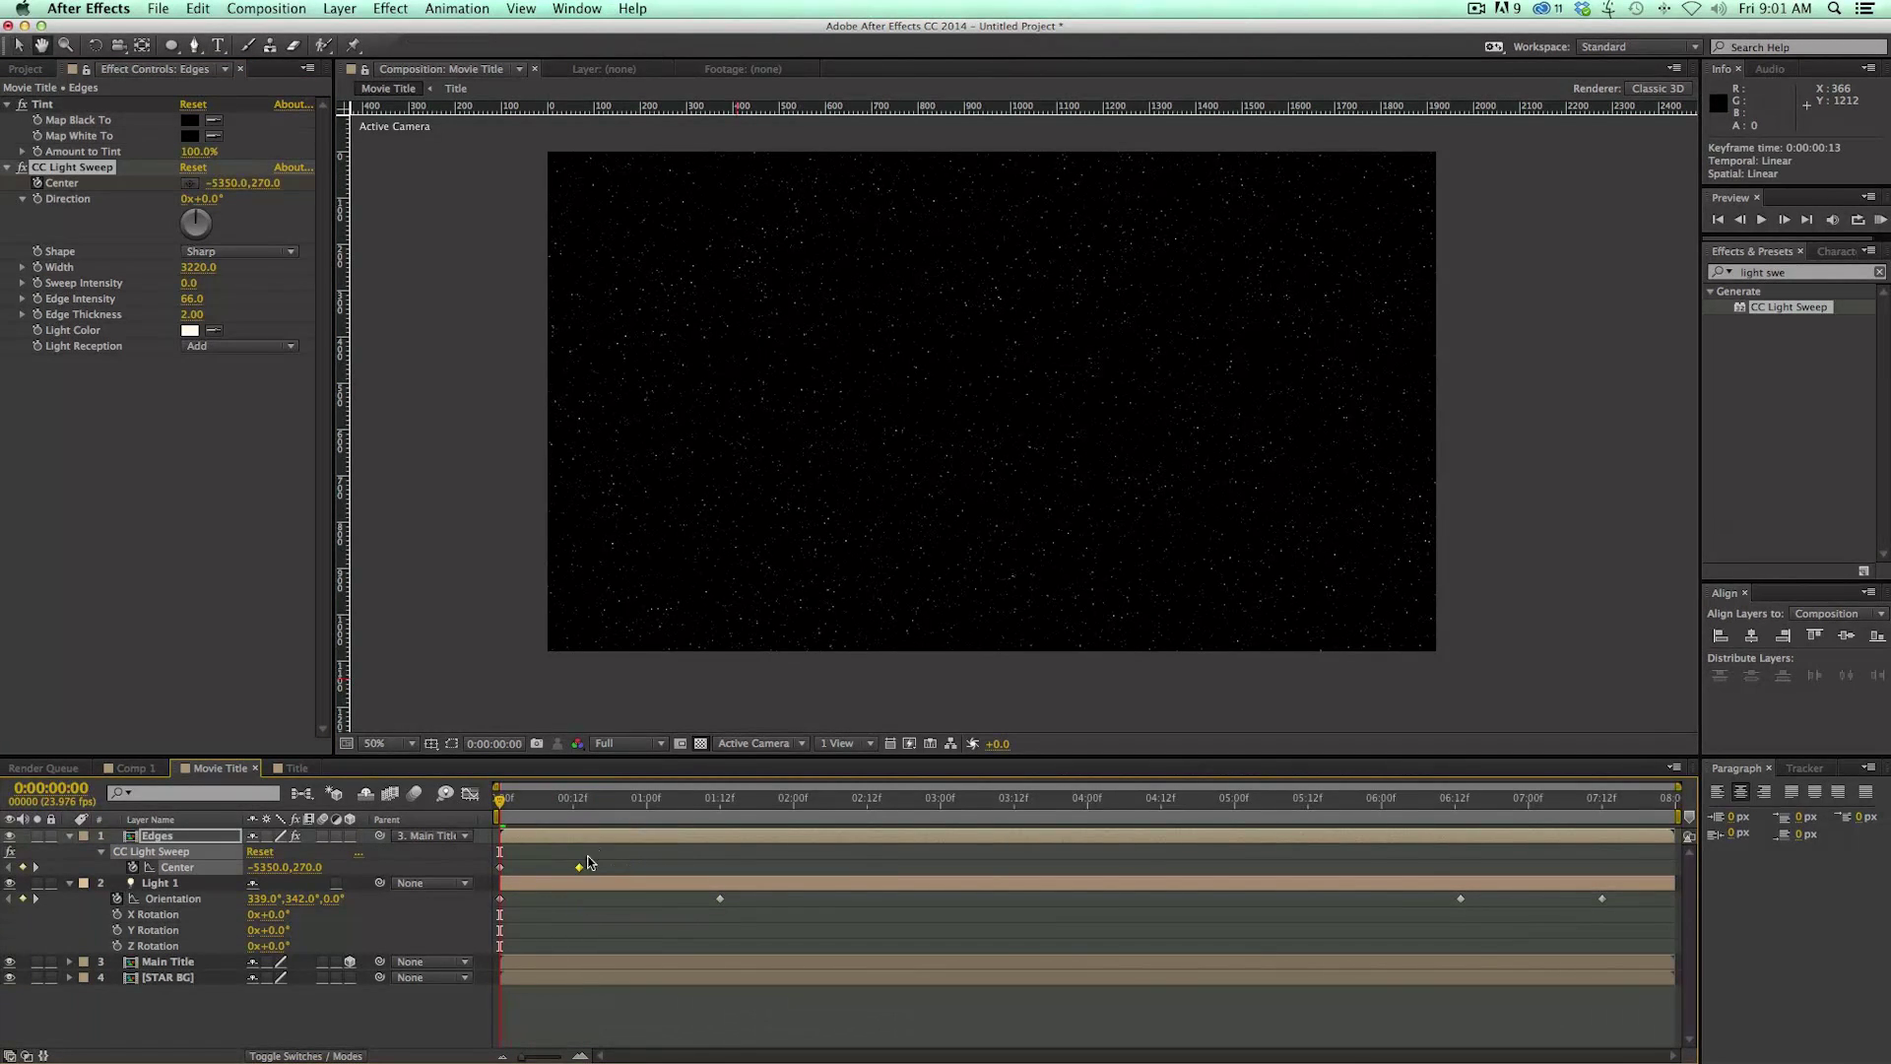
key("space")
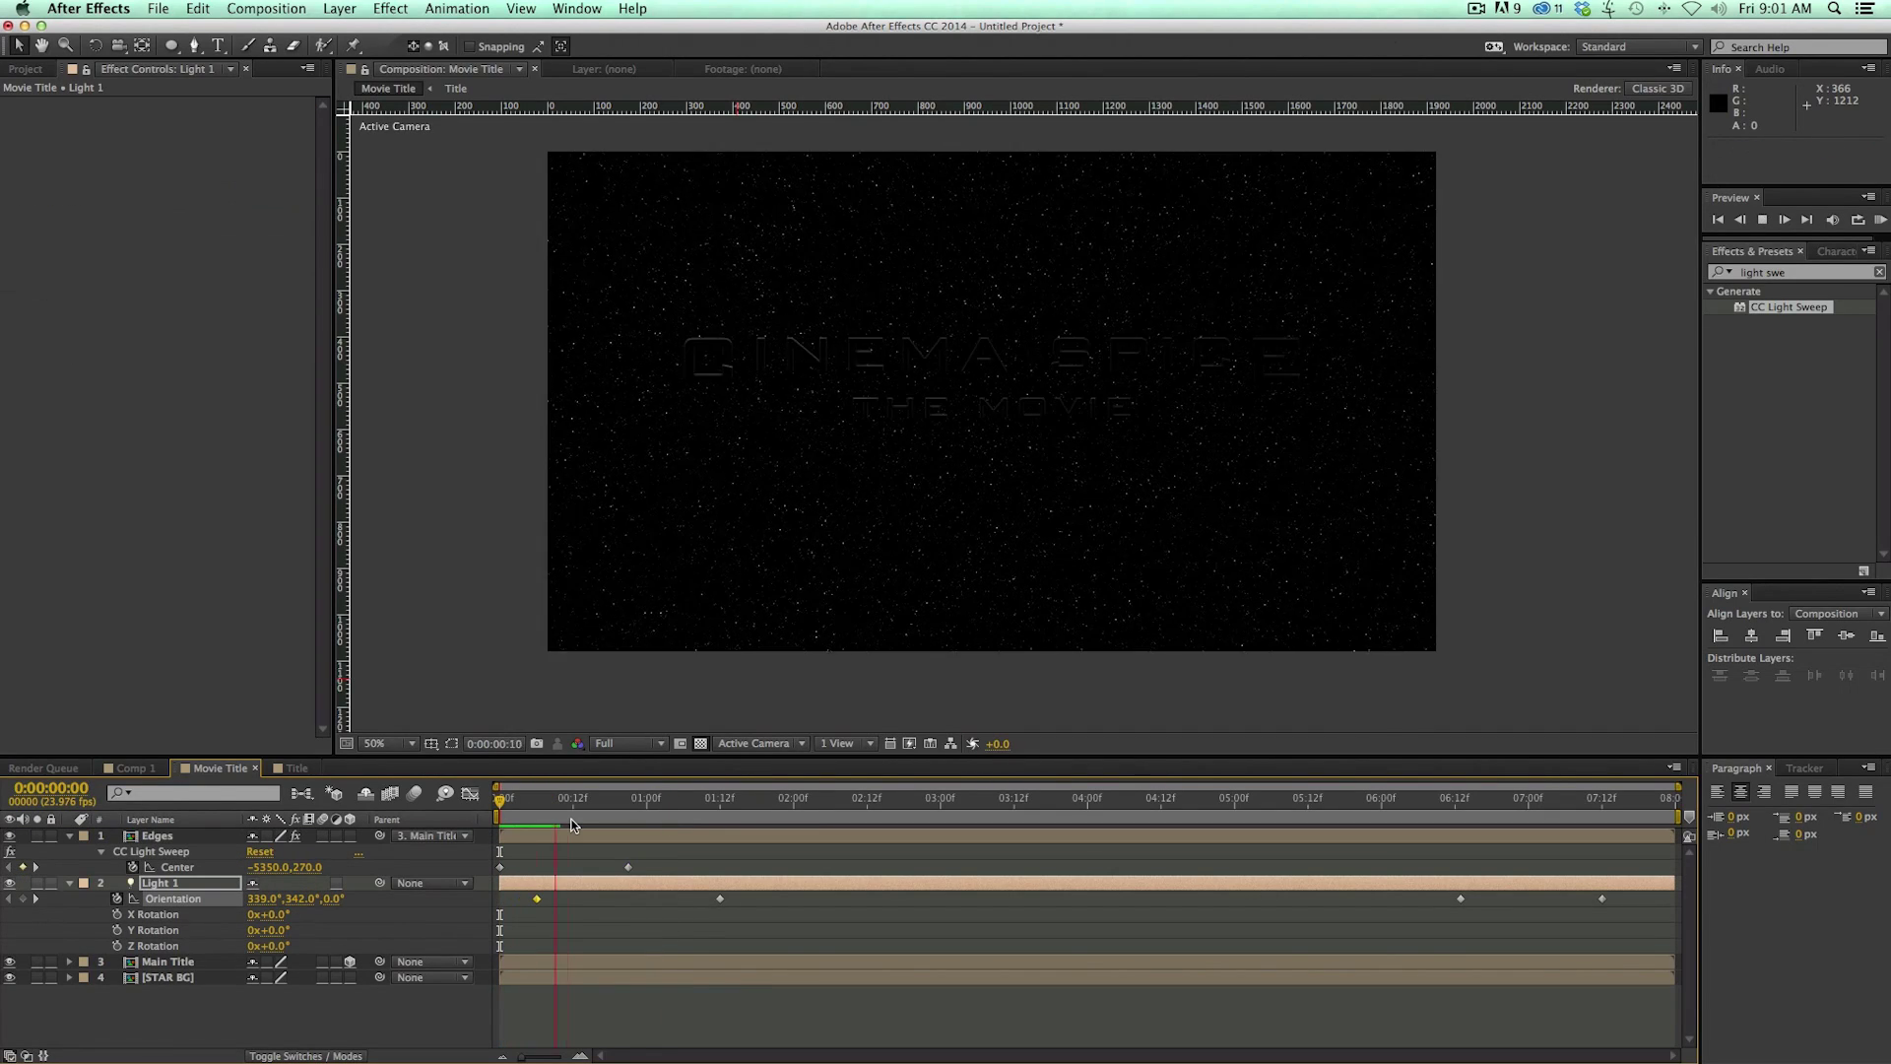
left_click_drag(621, 871, 664, 873)
key("space")
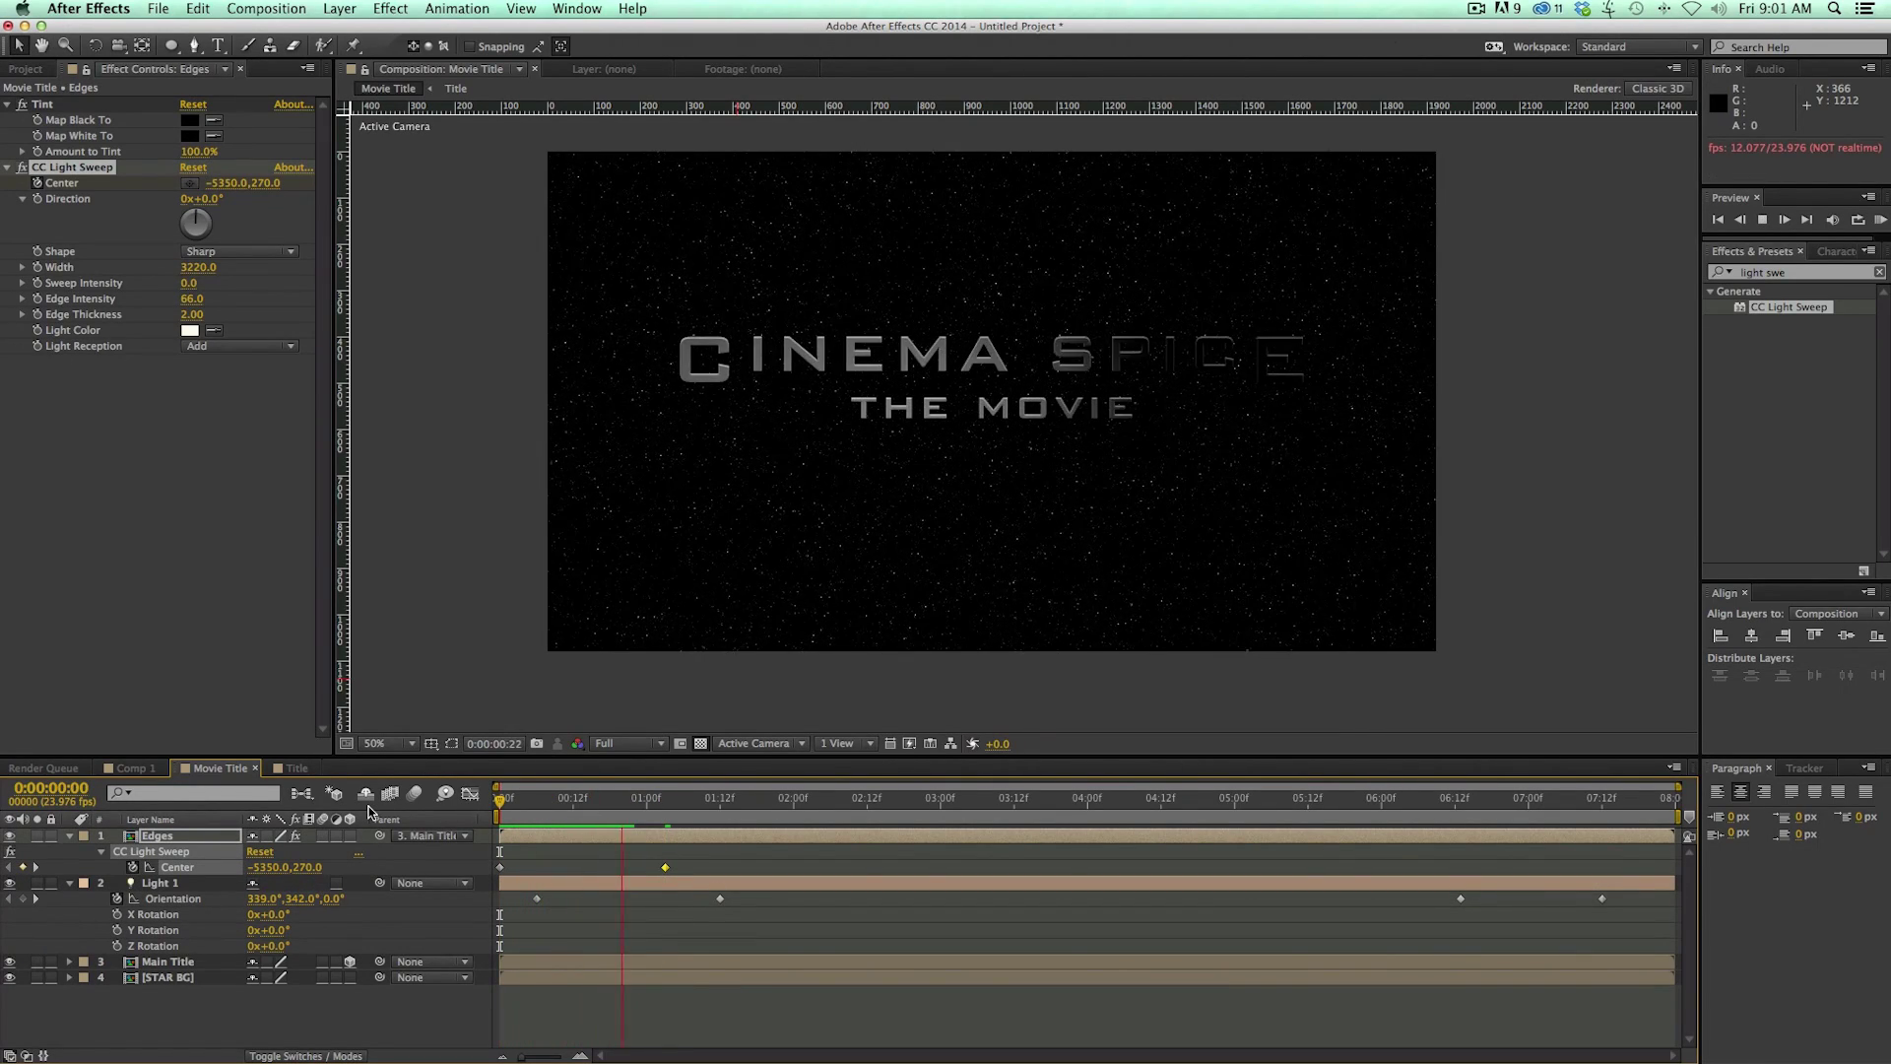
key("space")
Step: Shift Light 1's Orientation keyframes, moving the first to frame 3, and preview
left_click_drag(537, 898, 518, 898)
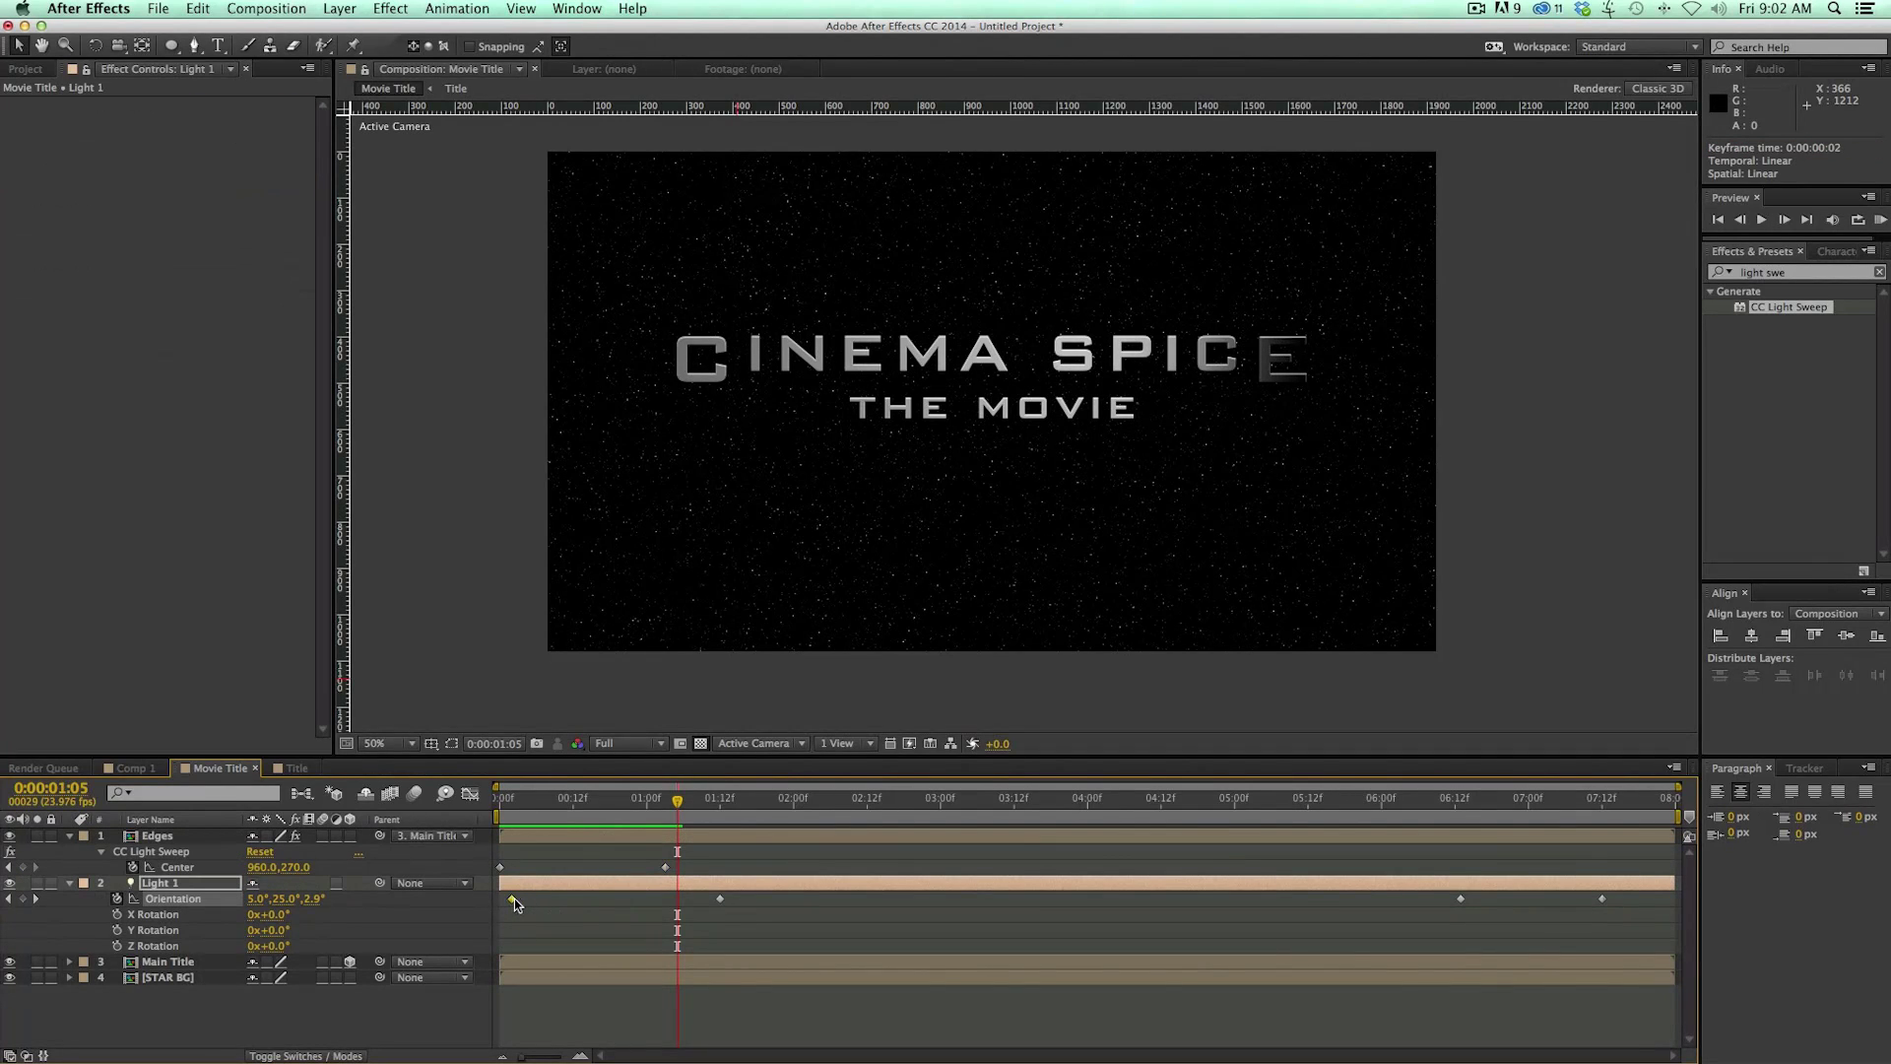
left_click_drag(723, 899, 745, 899)
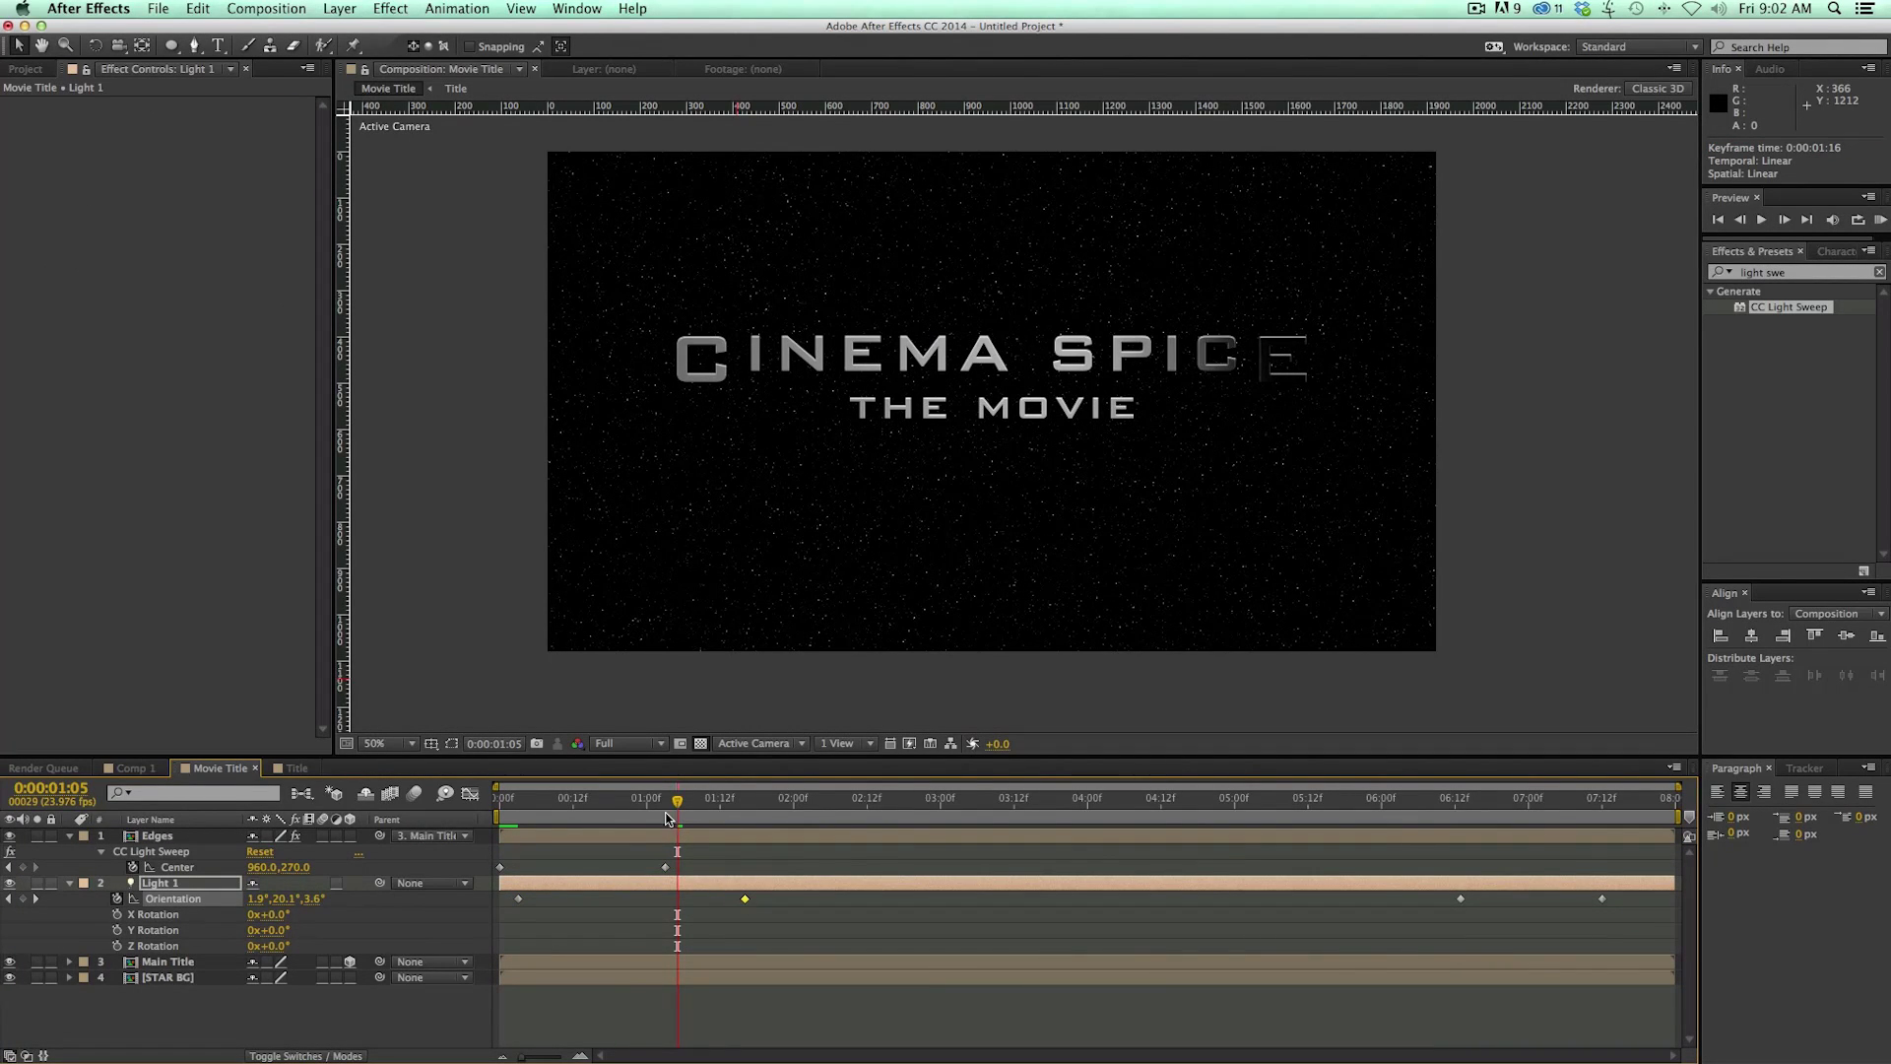
mouse_move(591, 800)
left_mouse_down()
mouse_move(507, 800)
mouse_move(591, 800)
left_mouse_up()
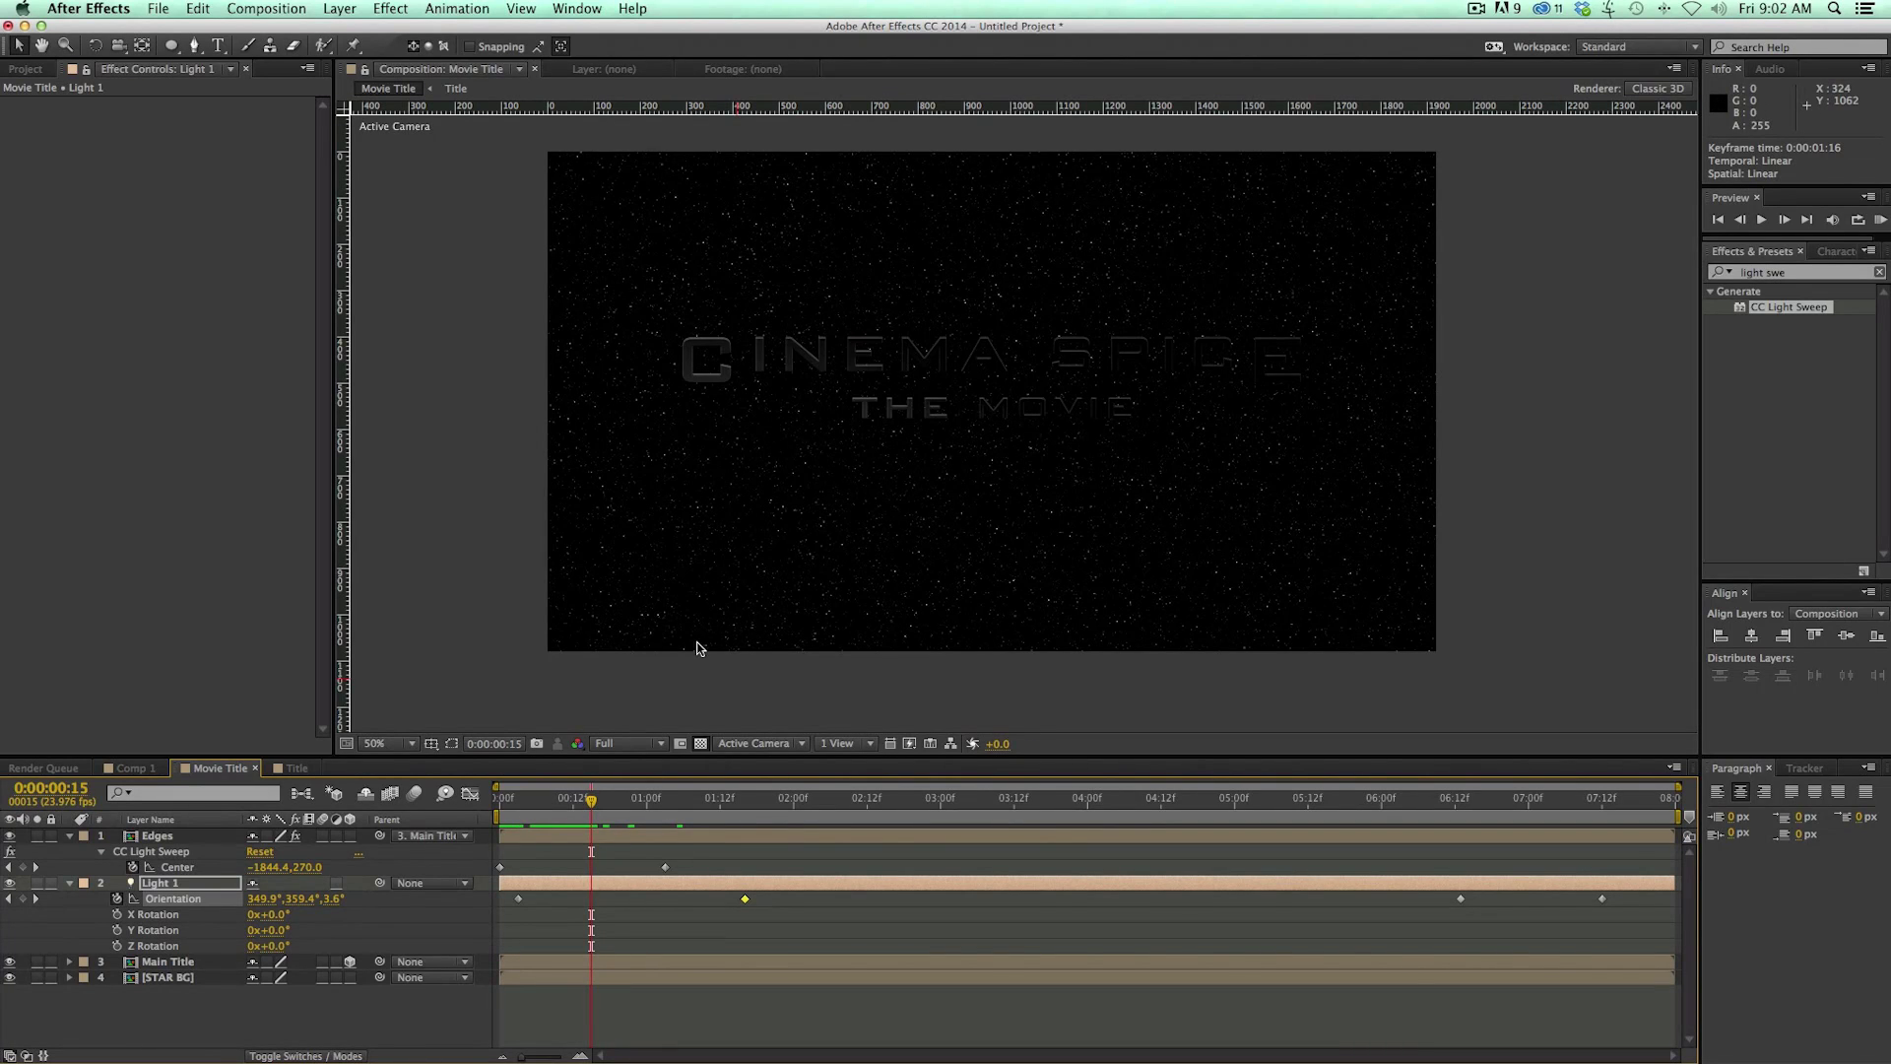
key("space")
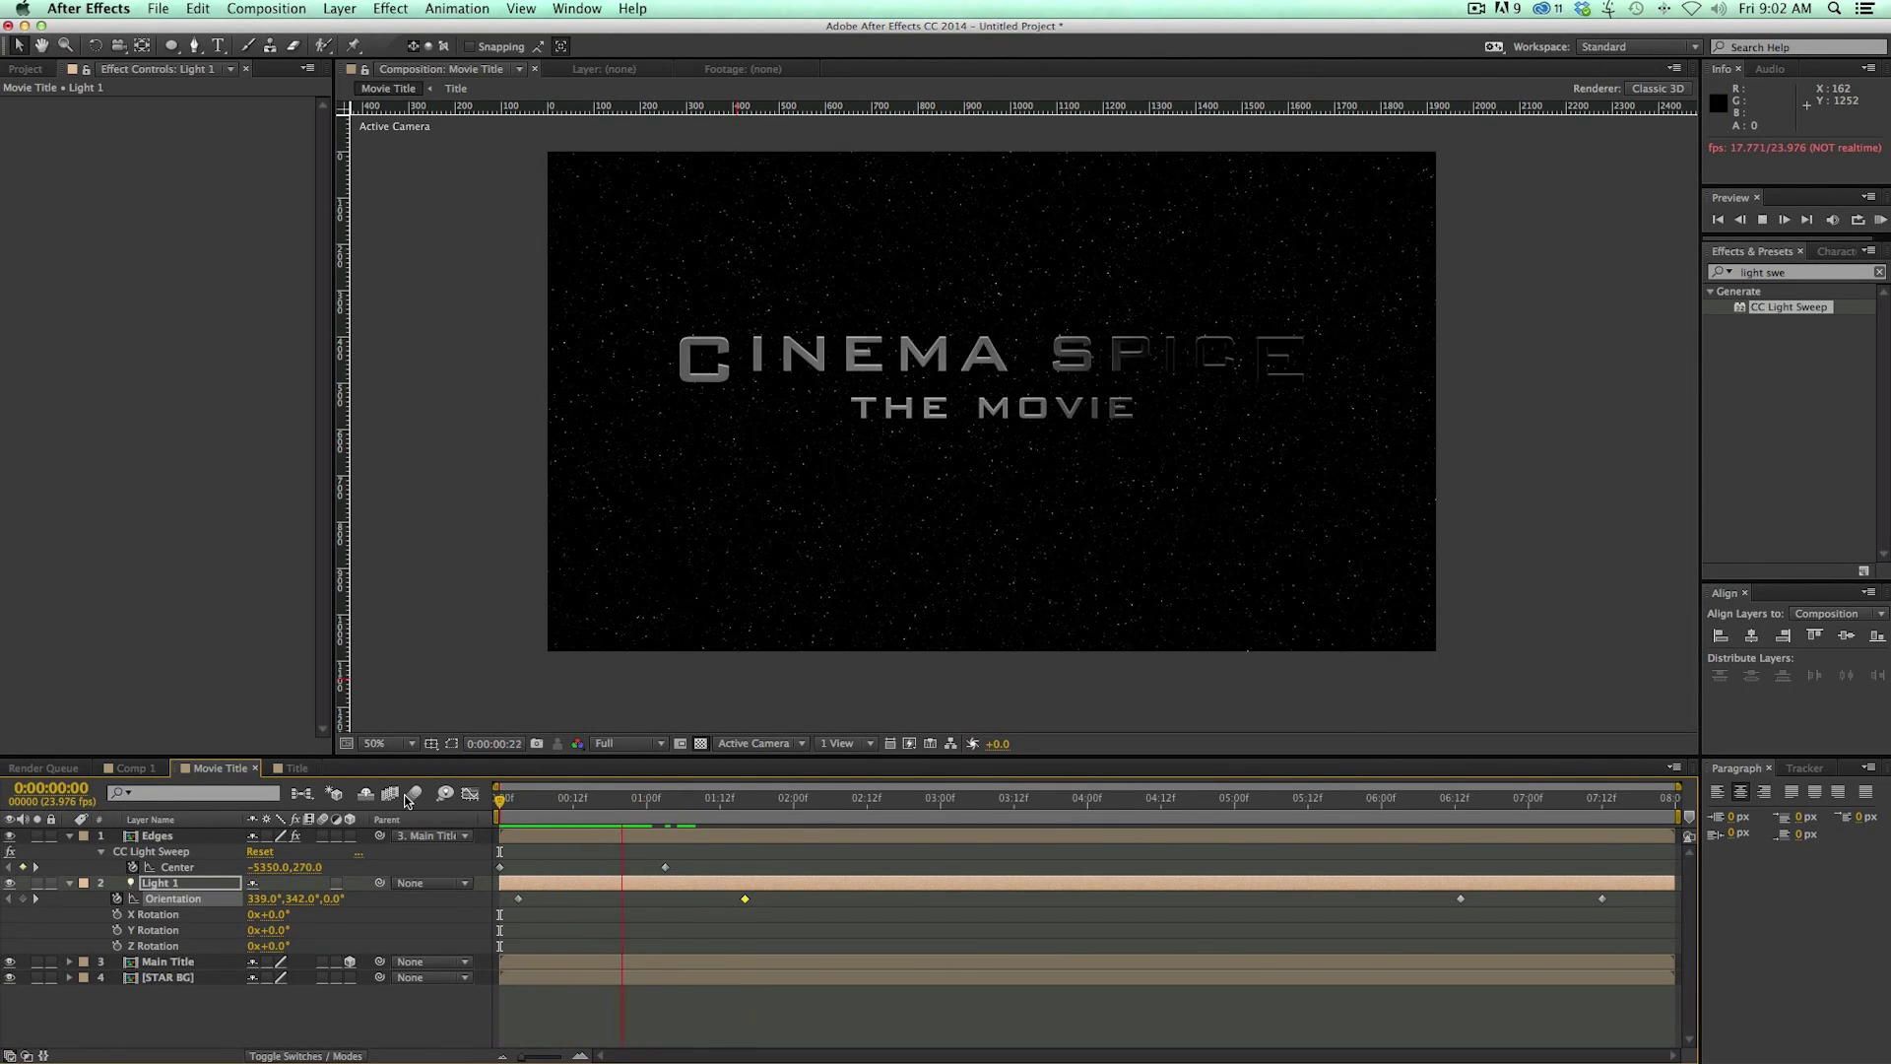
Step: Add a Center keyframe near six seconds, then push the sweep center far right at the end
left_click_drag(573, 783, 1417, 824)
left_click(1403, 838)
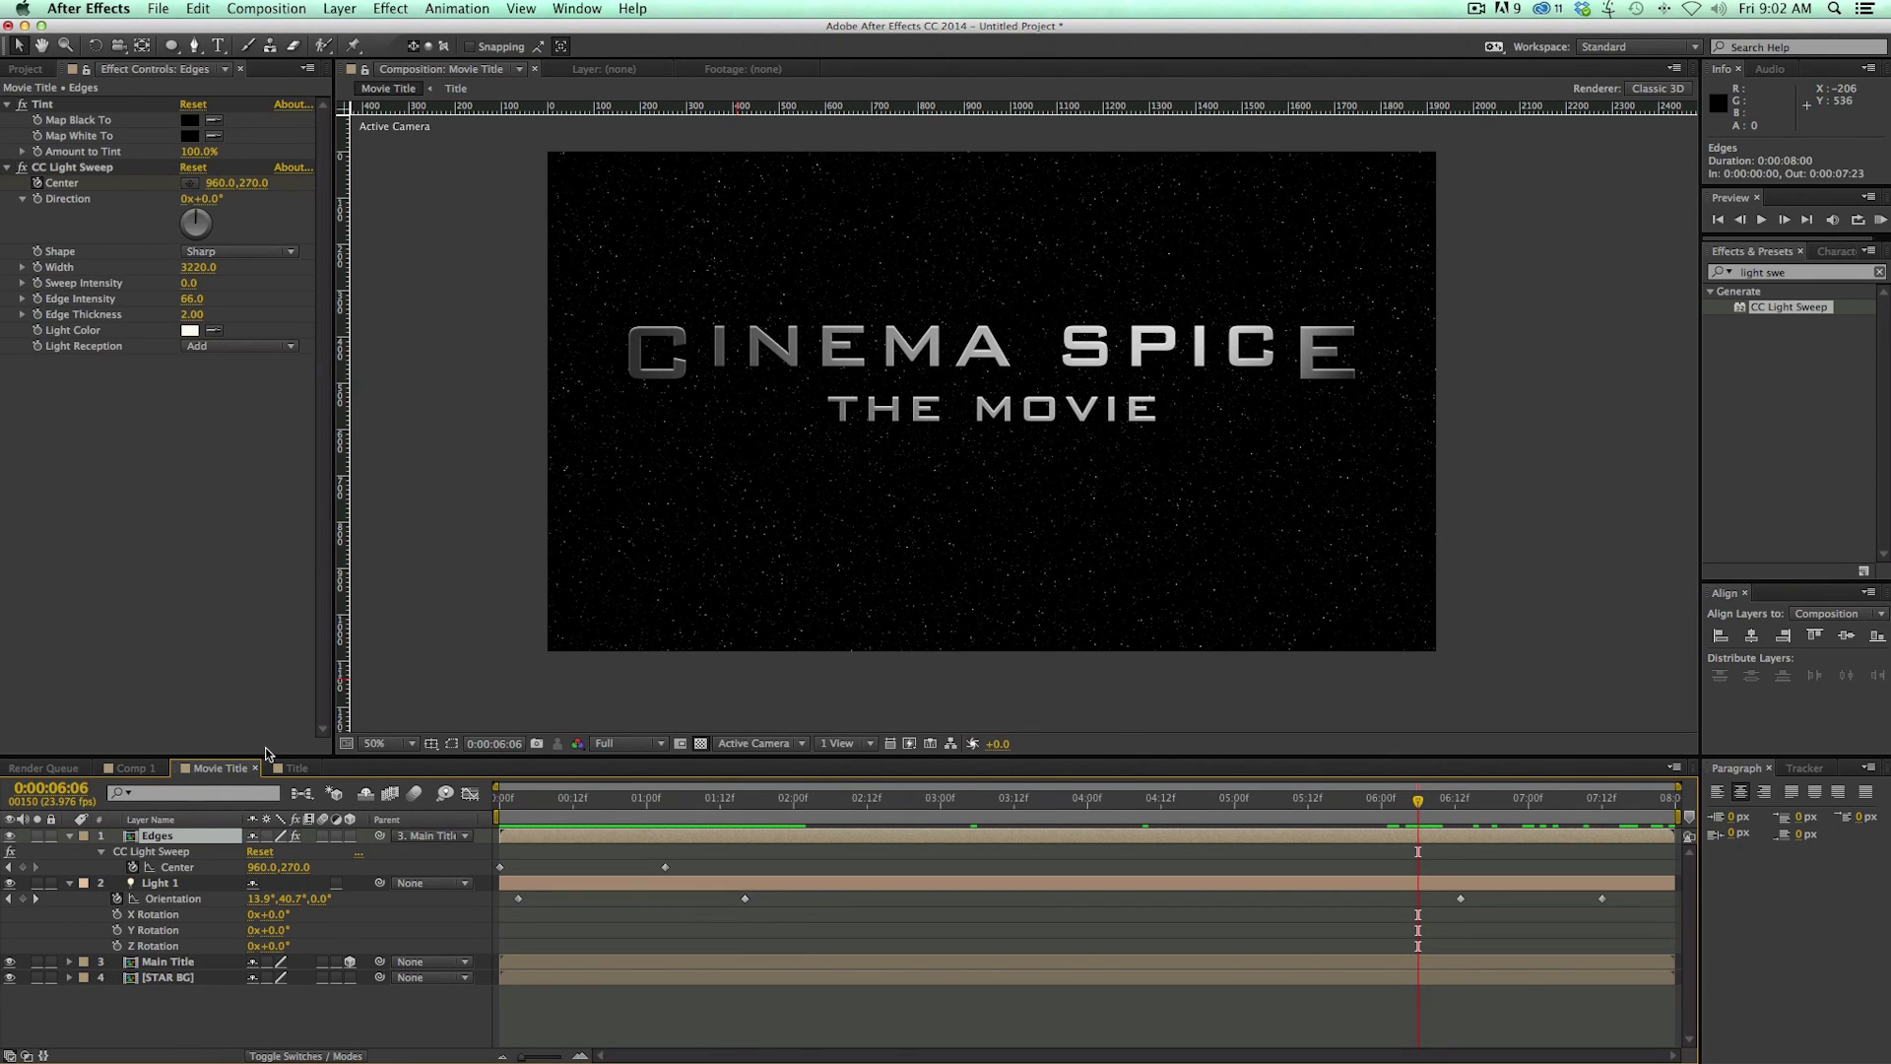
left_click(24, 868)
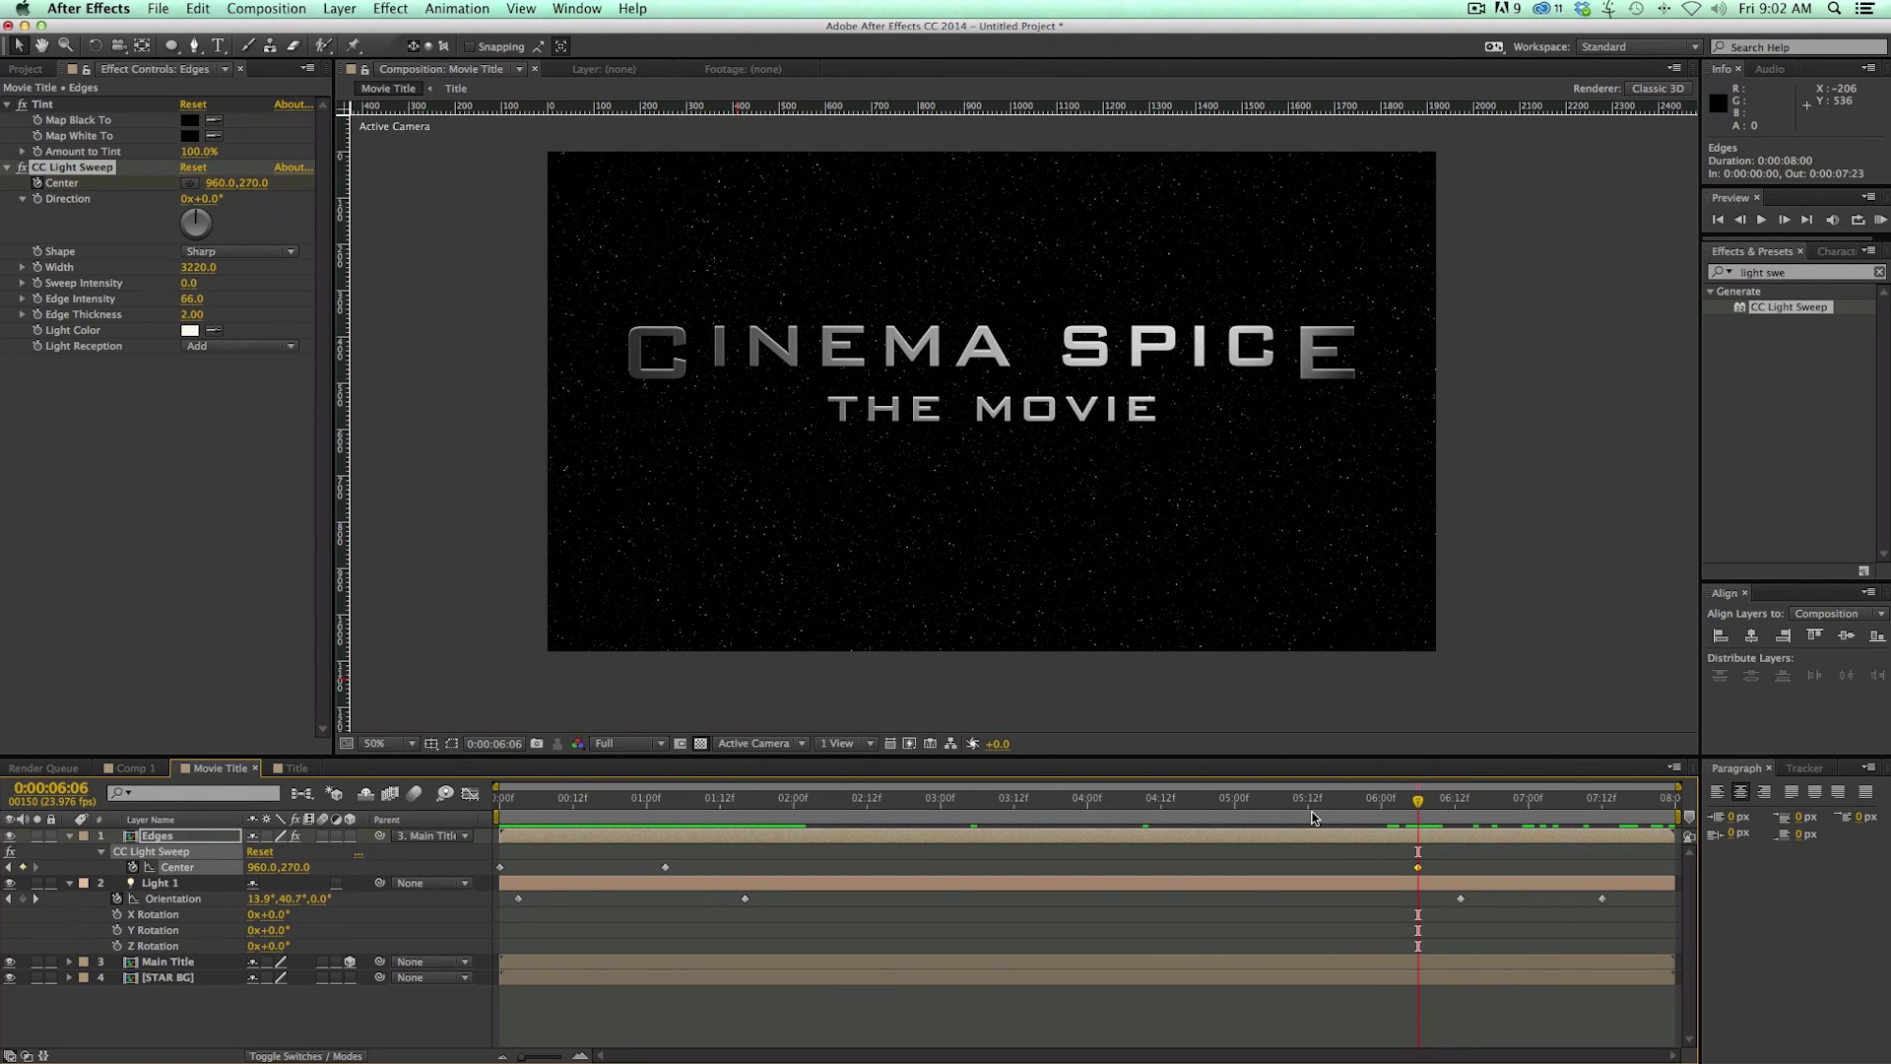
key("space")
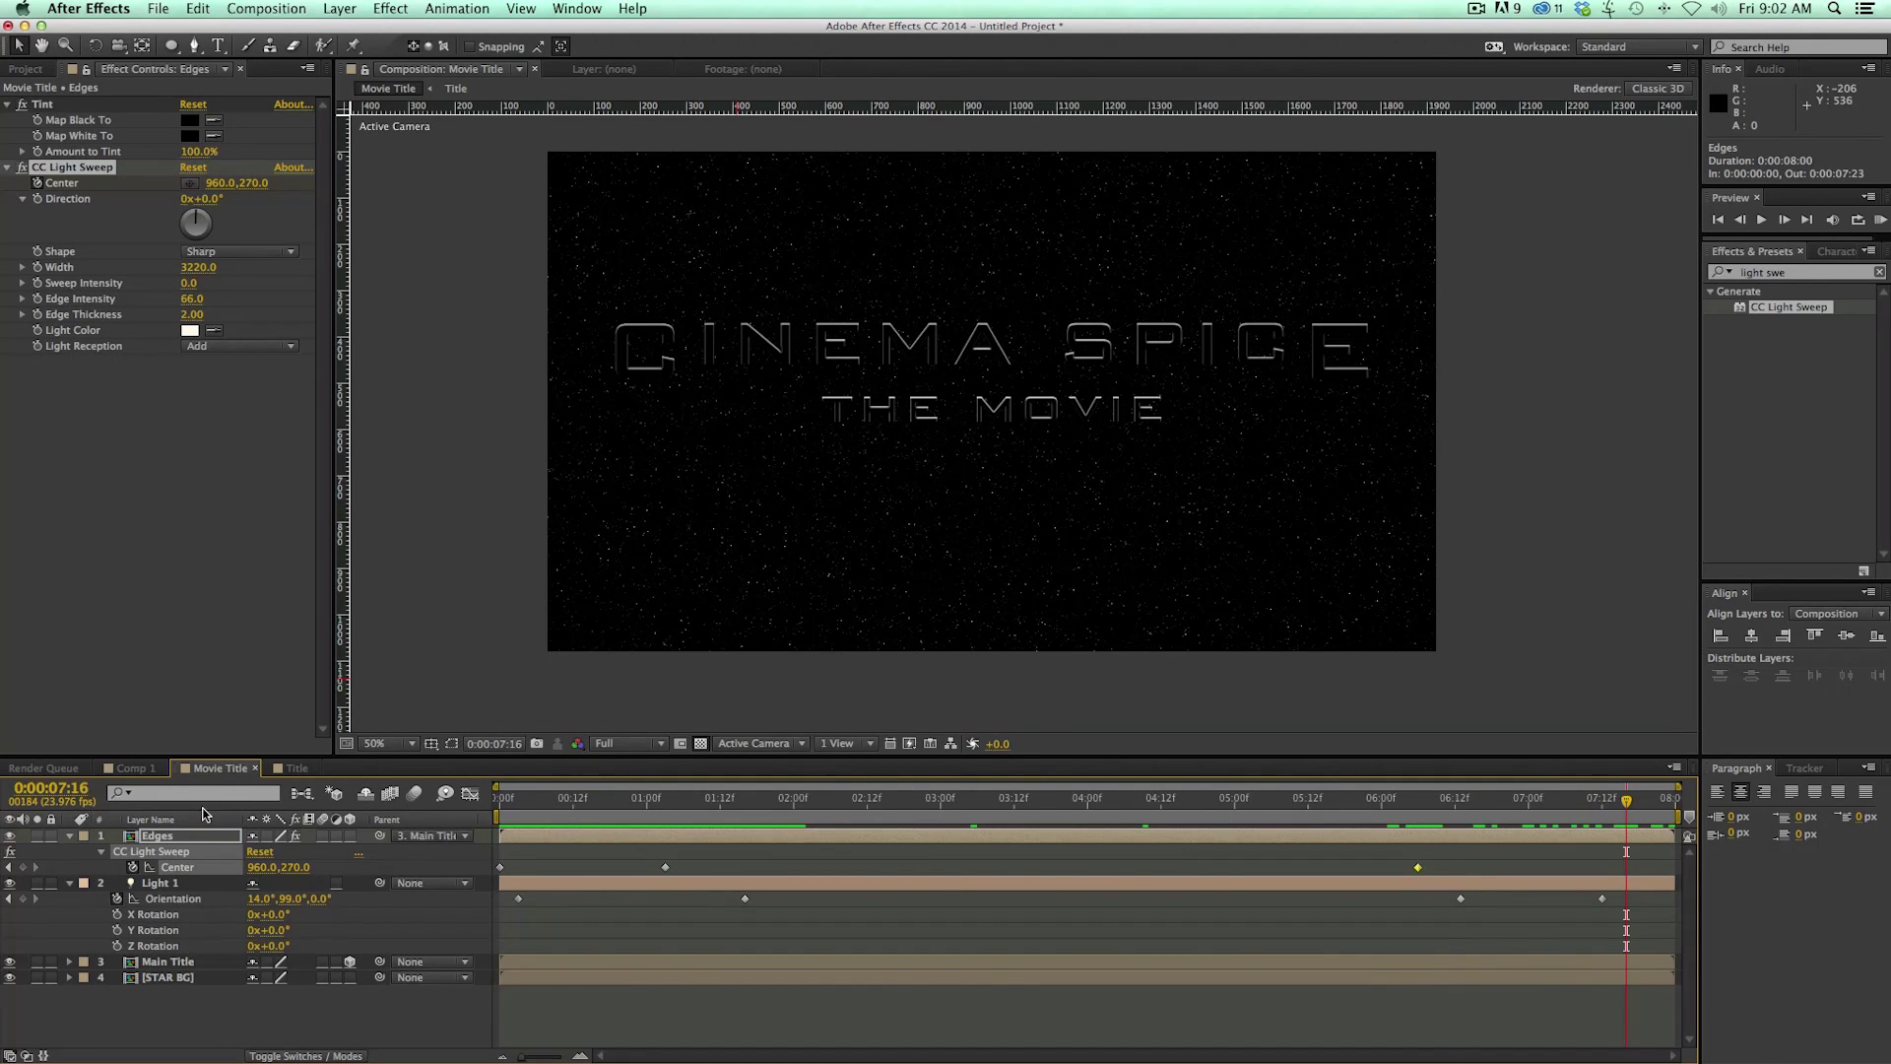
left_click_drag(262, 871, 584, 875)
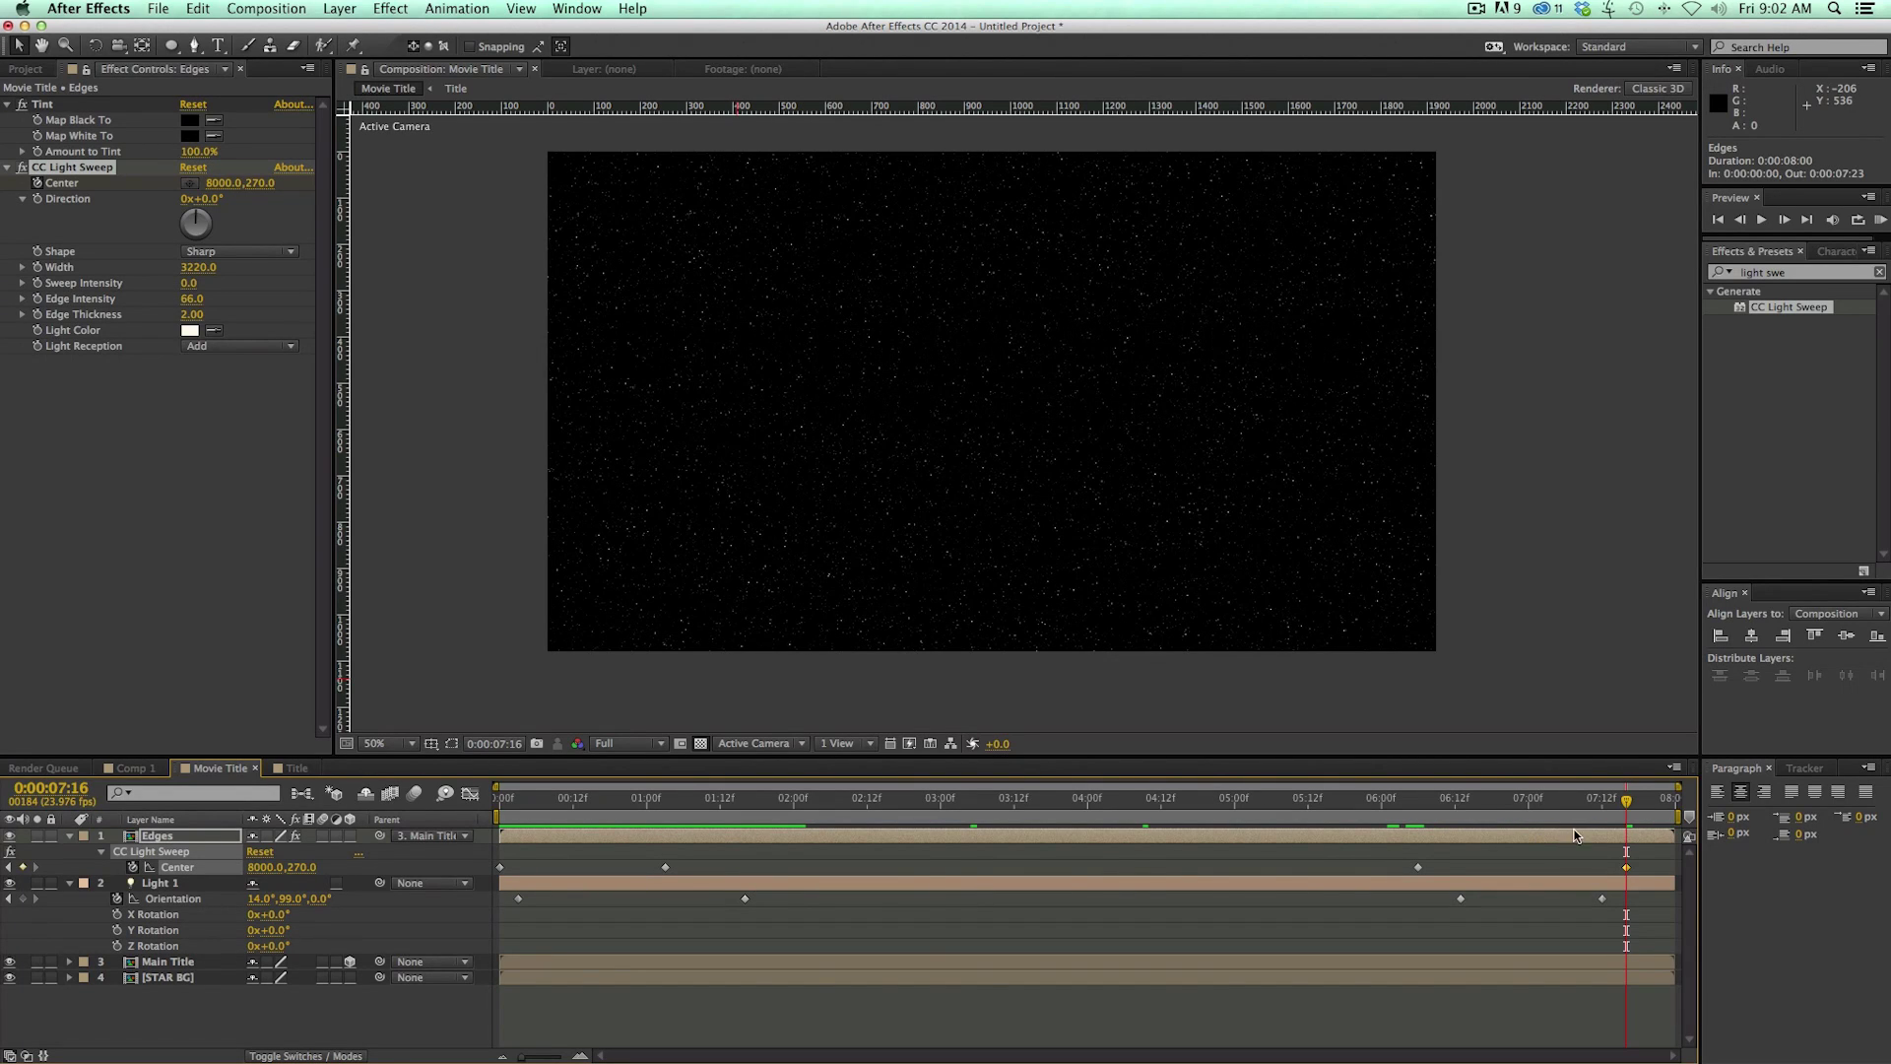
key("space")
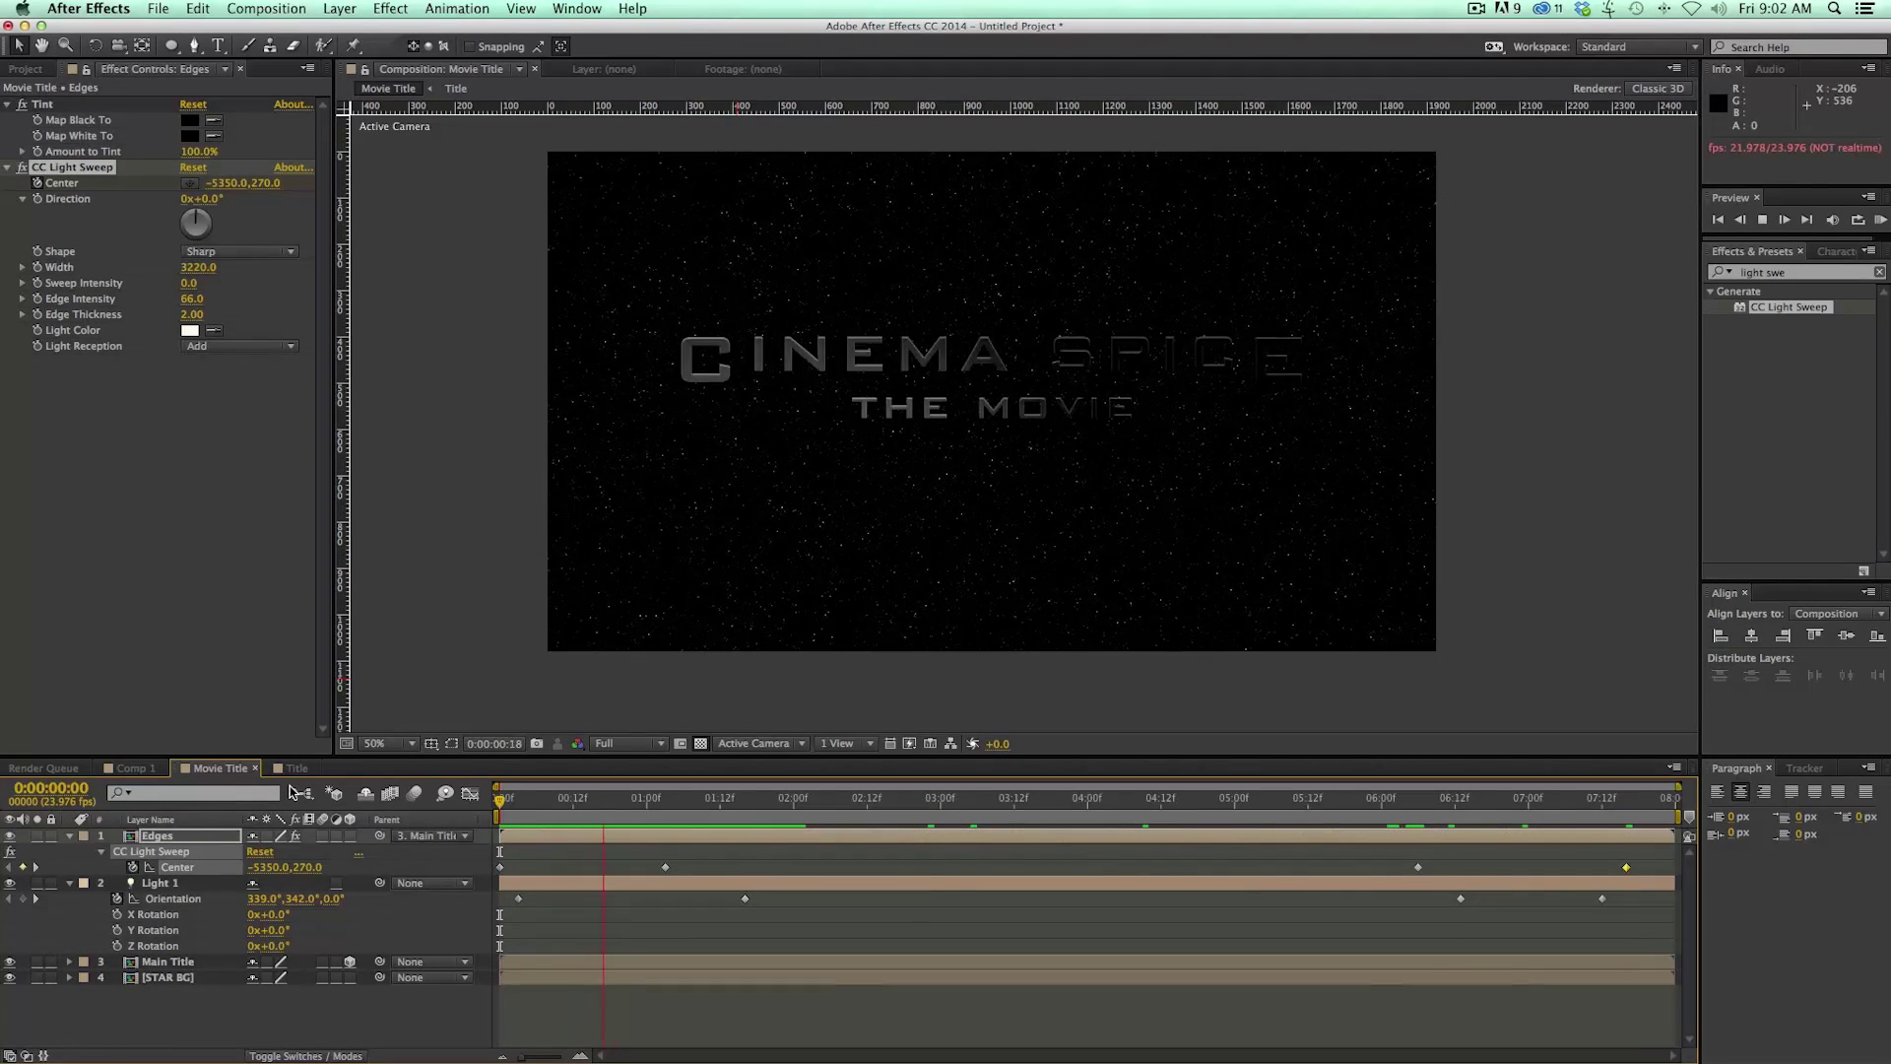
Step: Scrub the ending sweep leaving the title and preview the full animation
left_click(1394, 800)
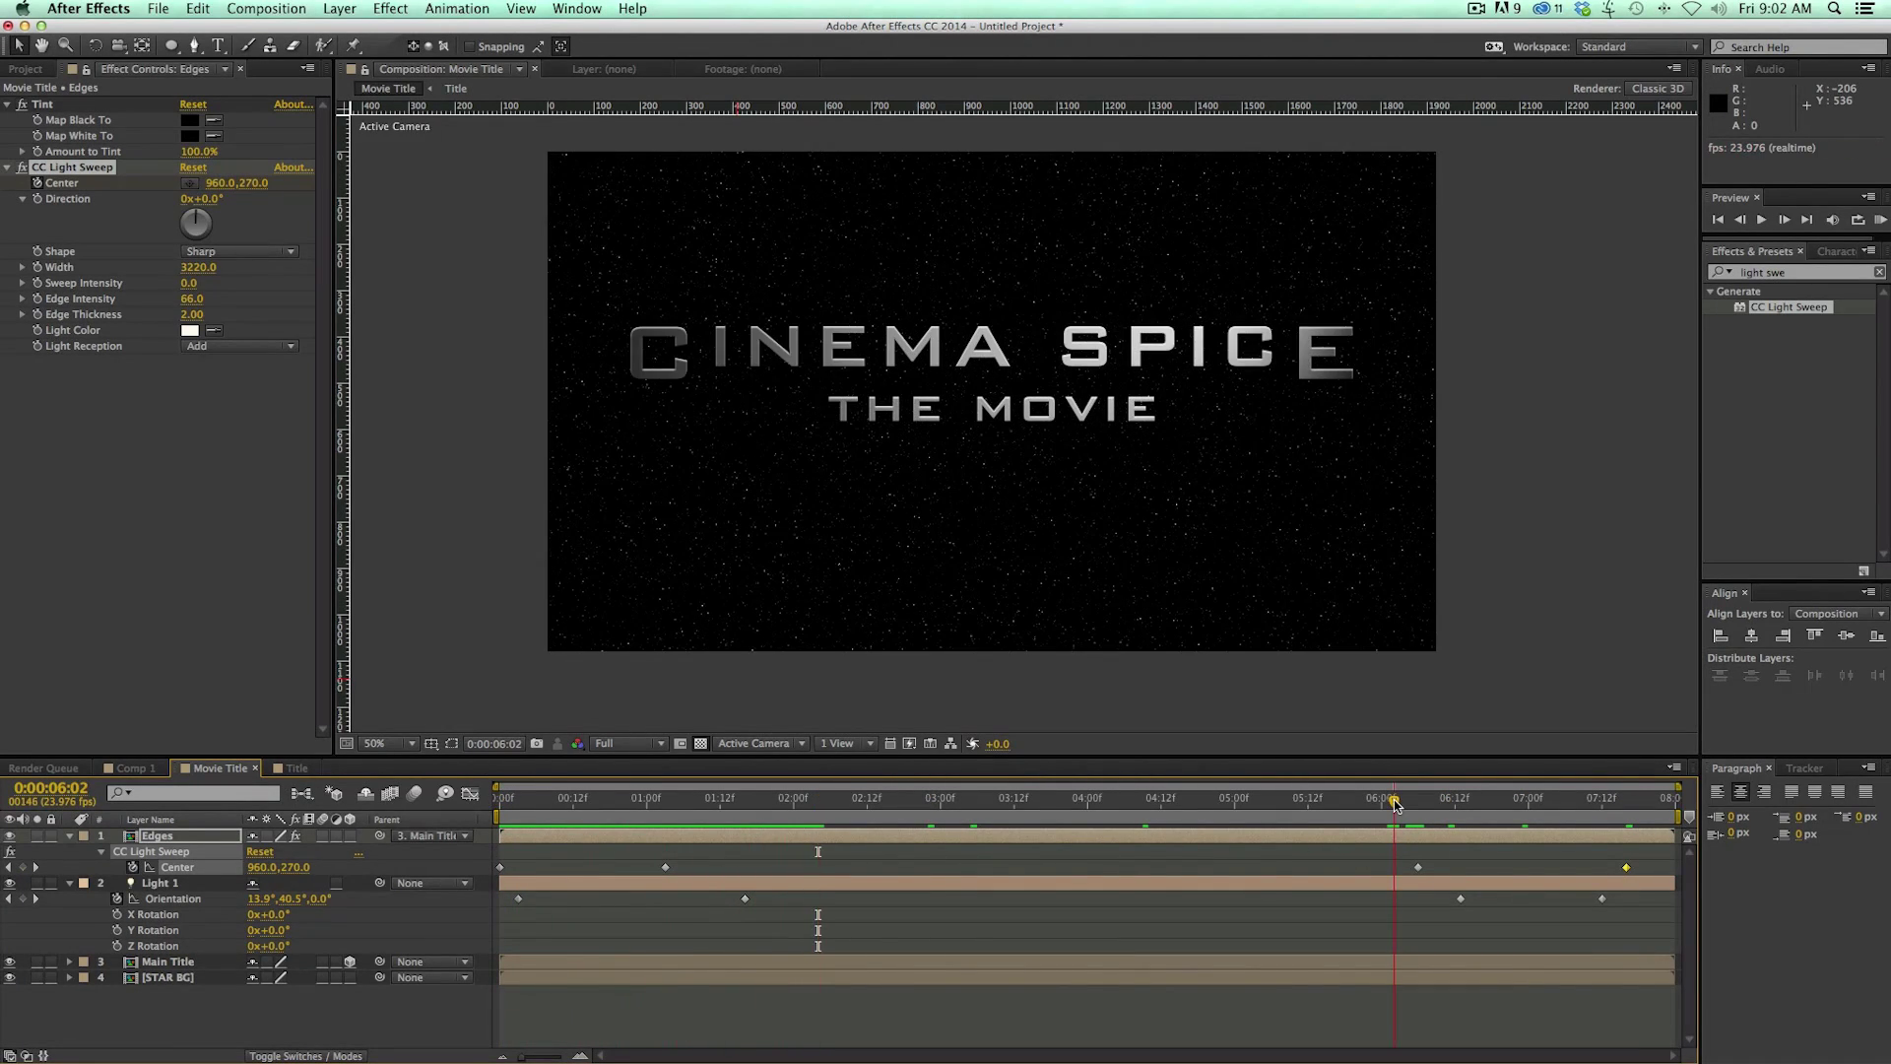
left_click_drag(1394, 803, 1504, 820)
key("j")
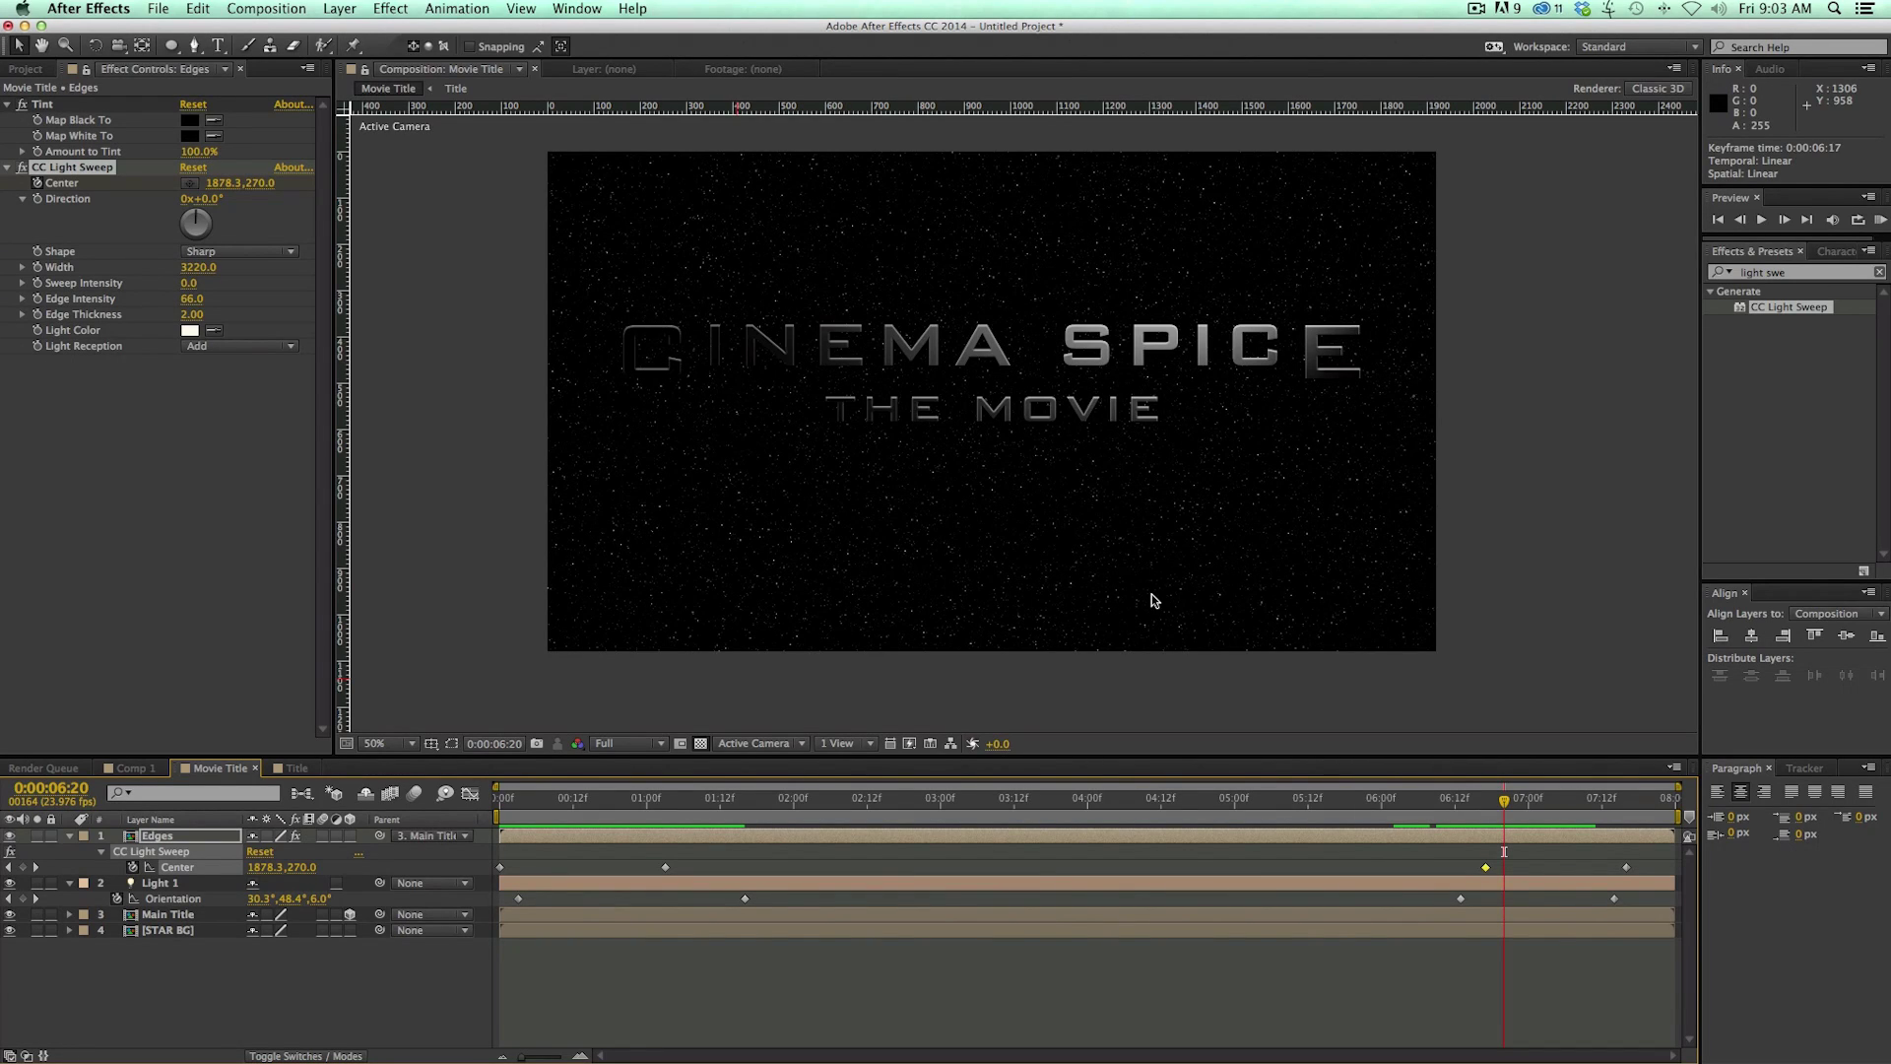
key("space")
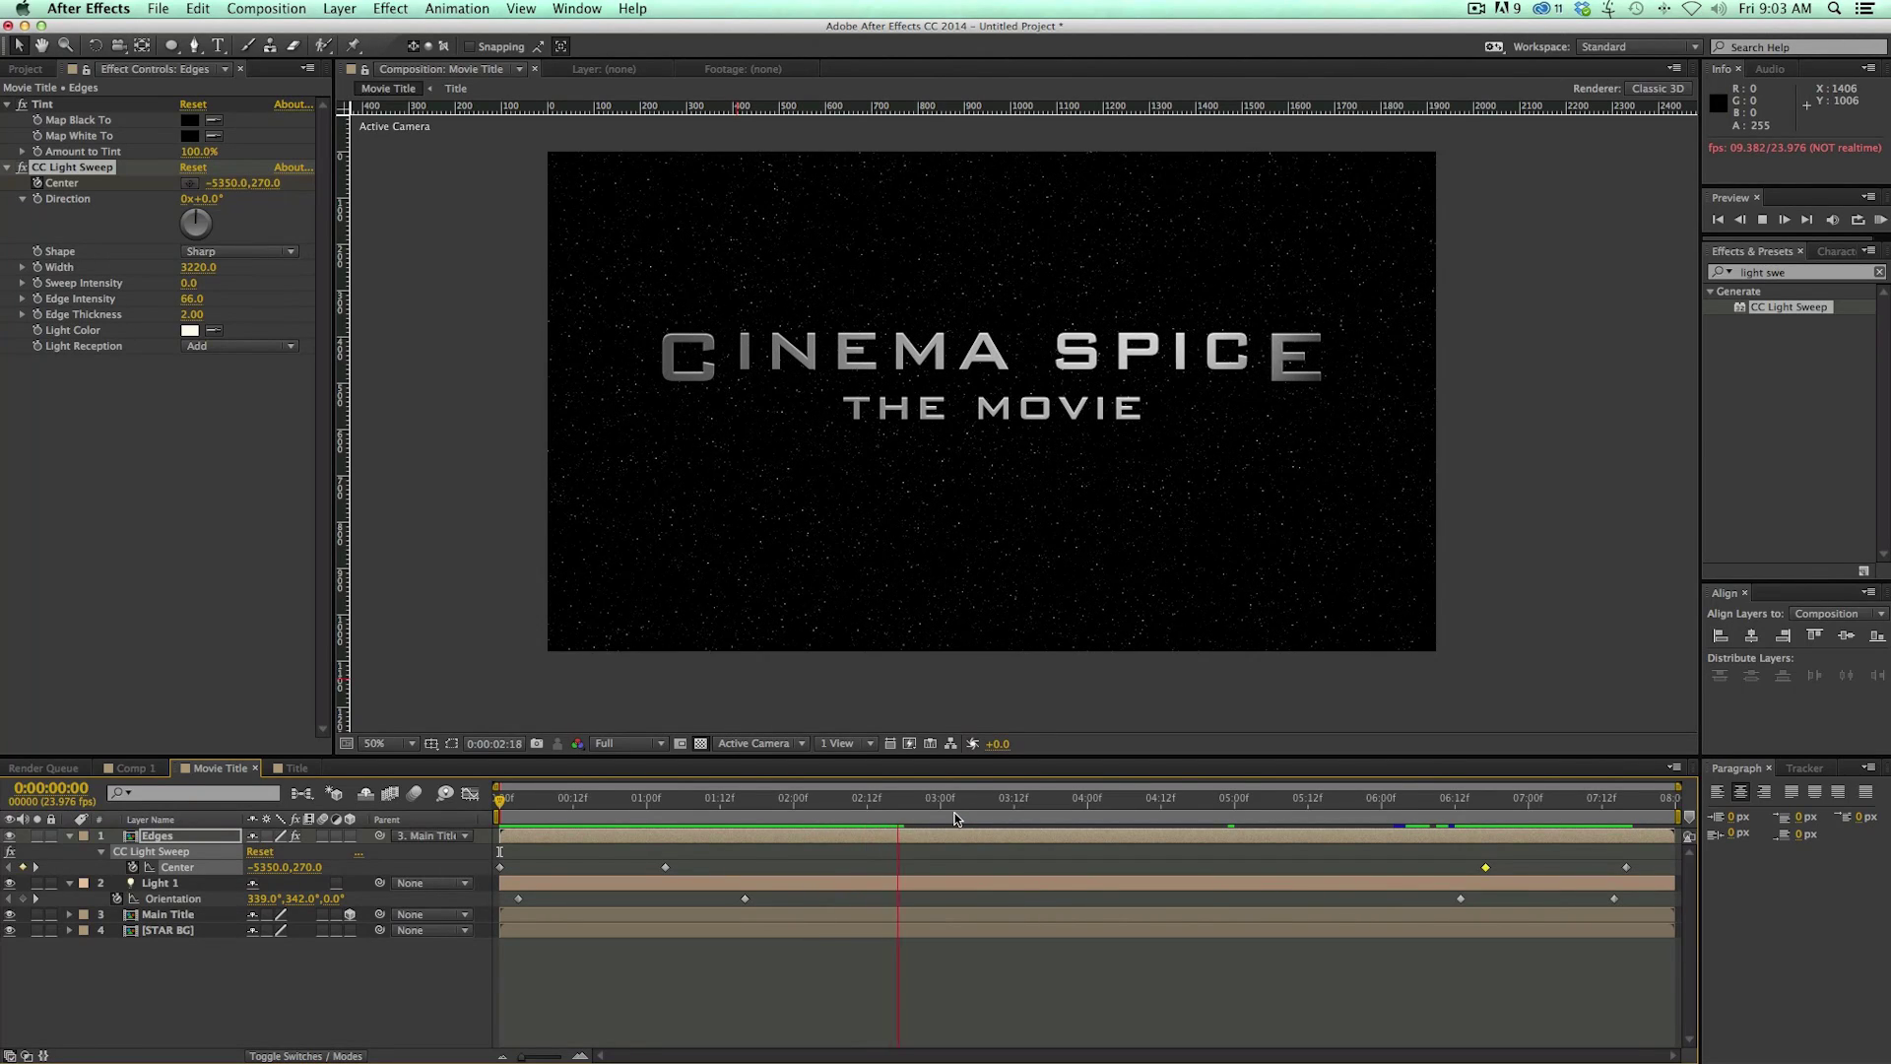
key("space")
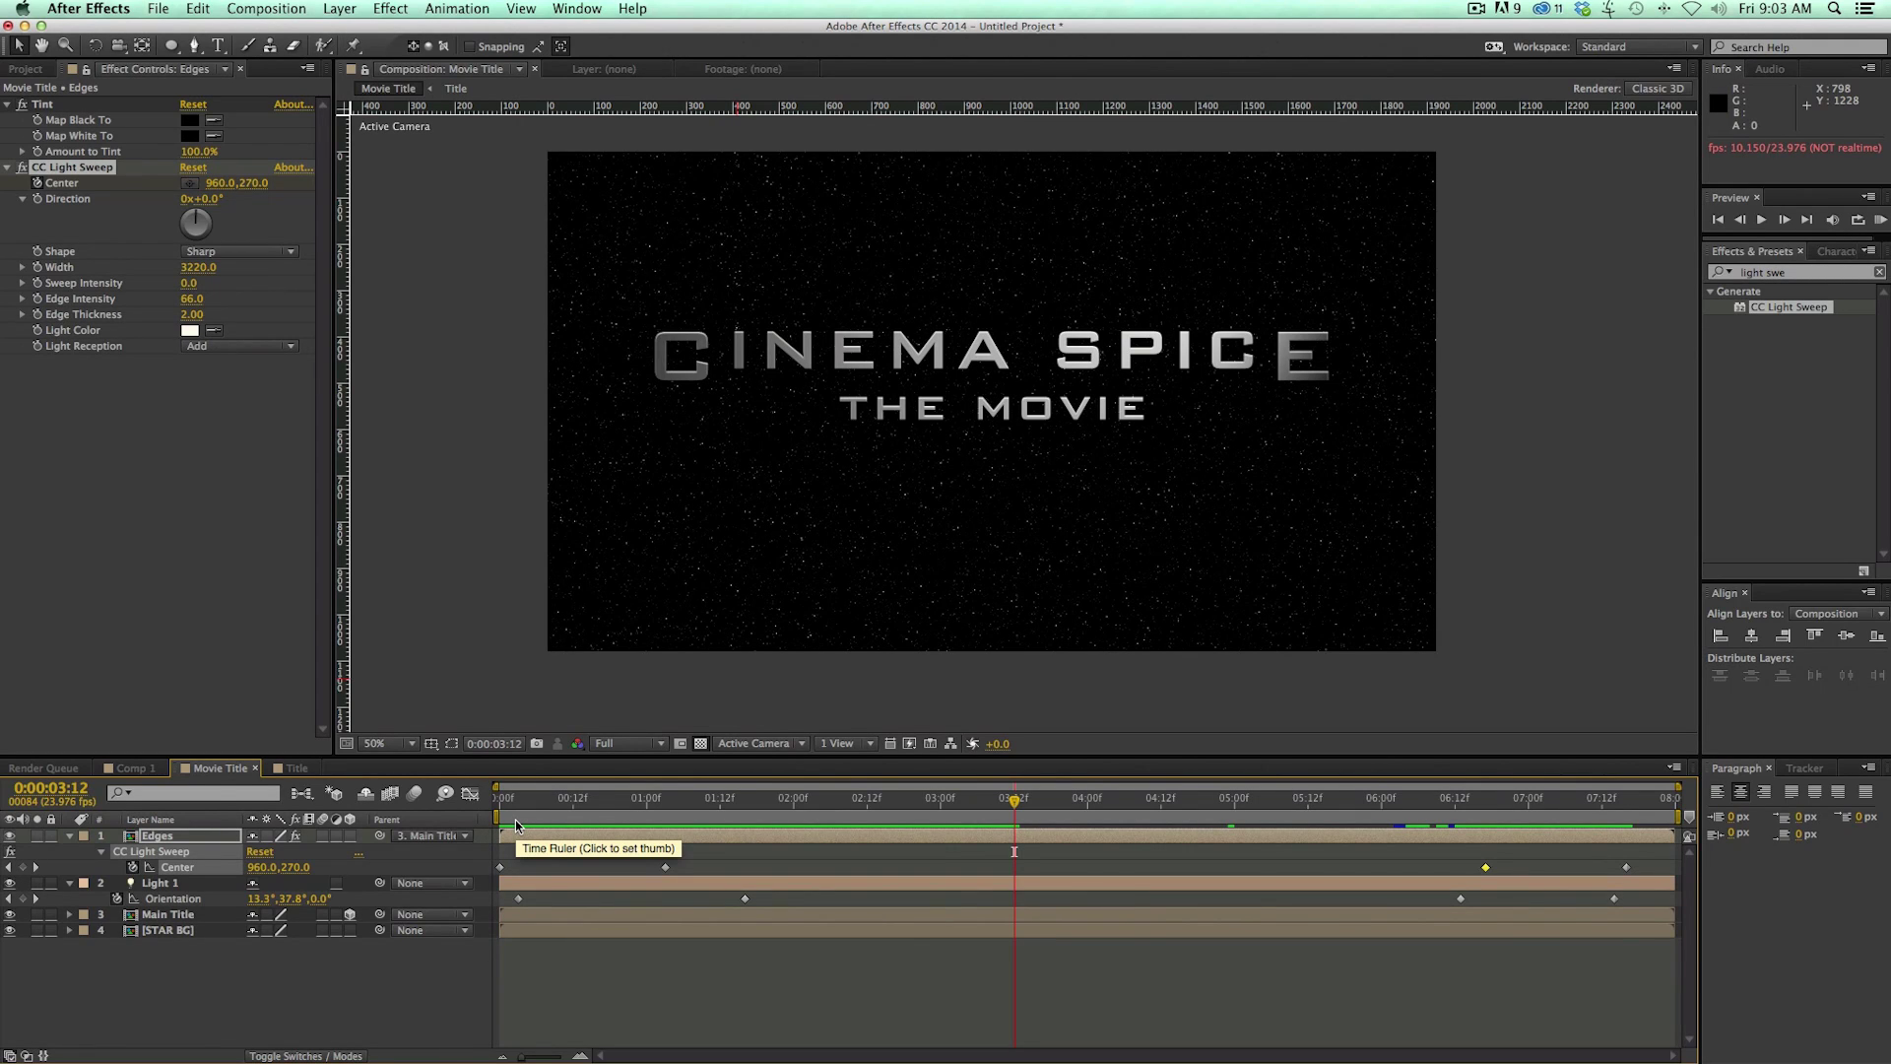
Step: Create a new solid layer via Layer > New > Solid
left_click(350, 17)
mouse_move(374, 29)
left_click(631, 51)
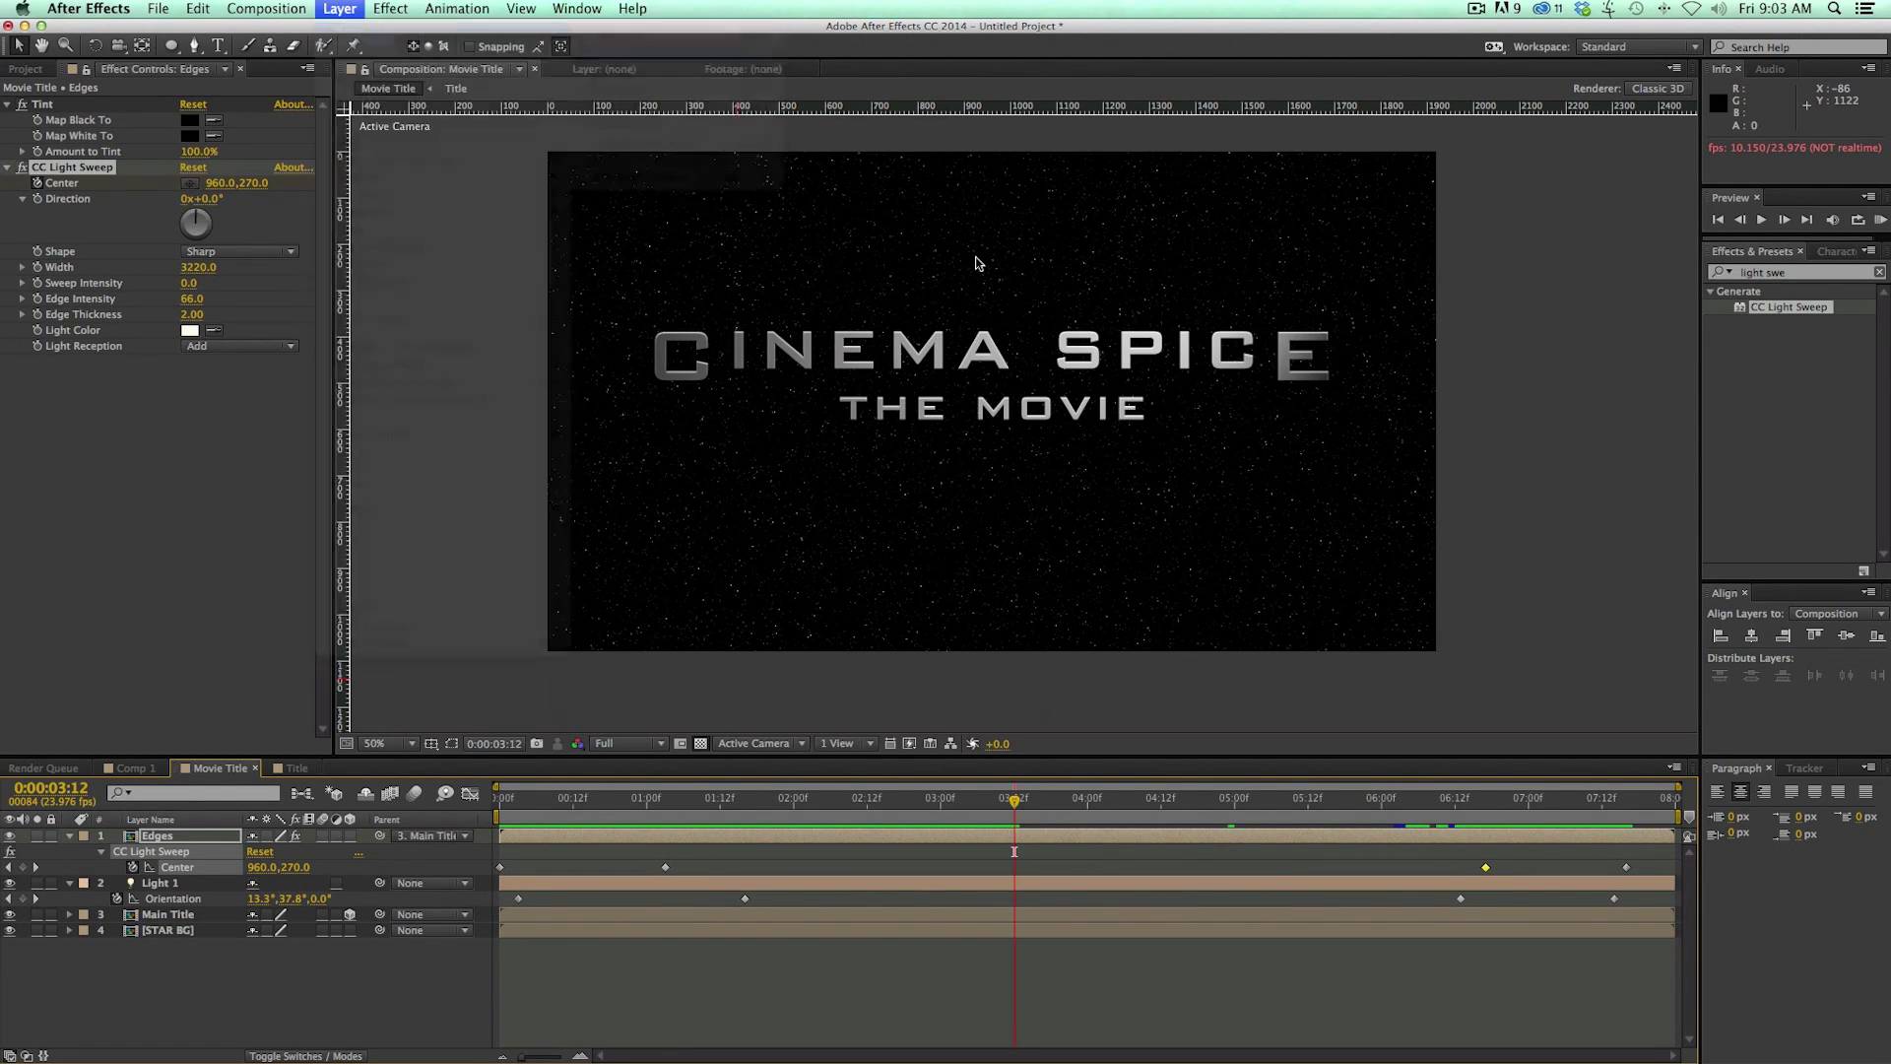
left_click(790, 610)
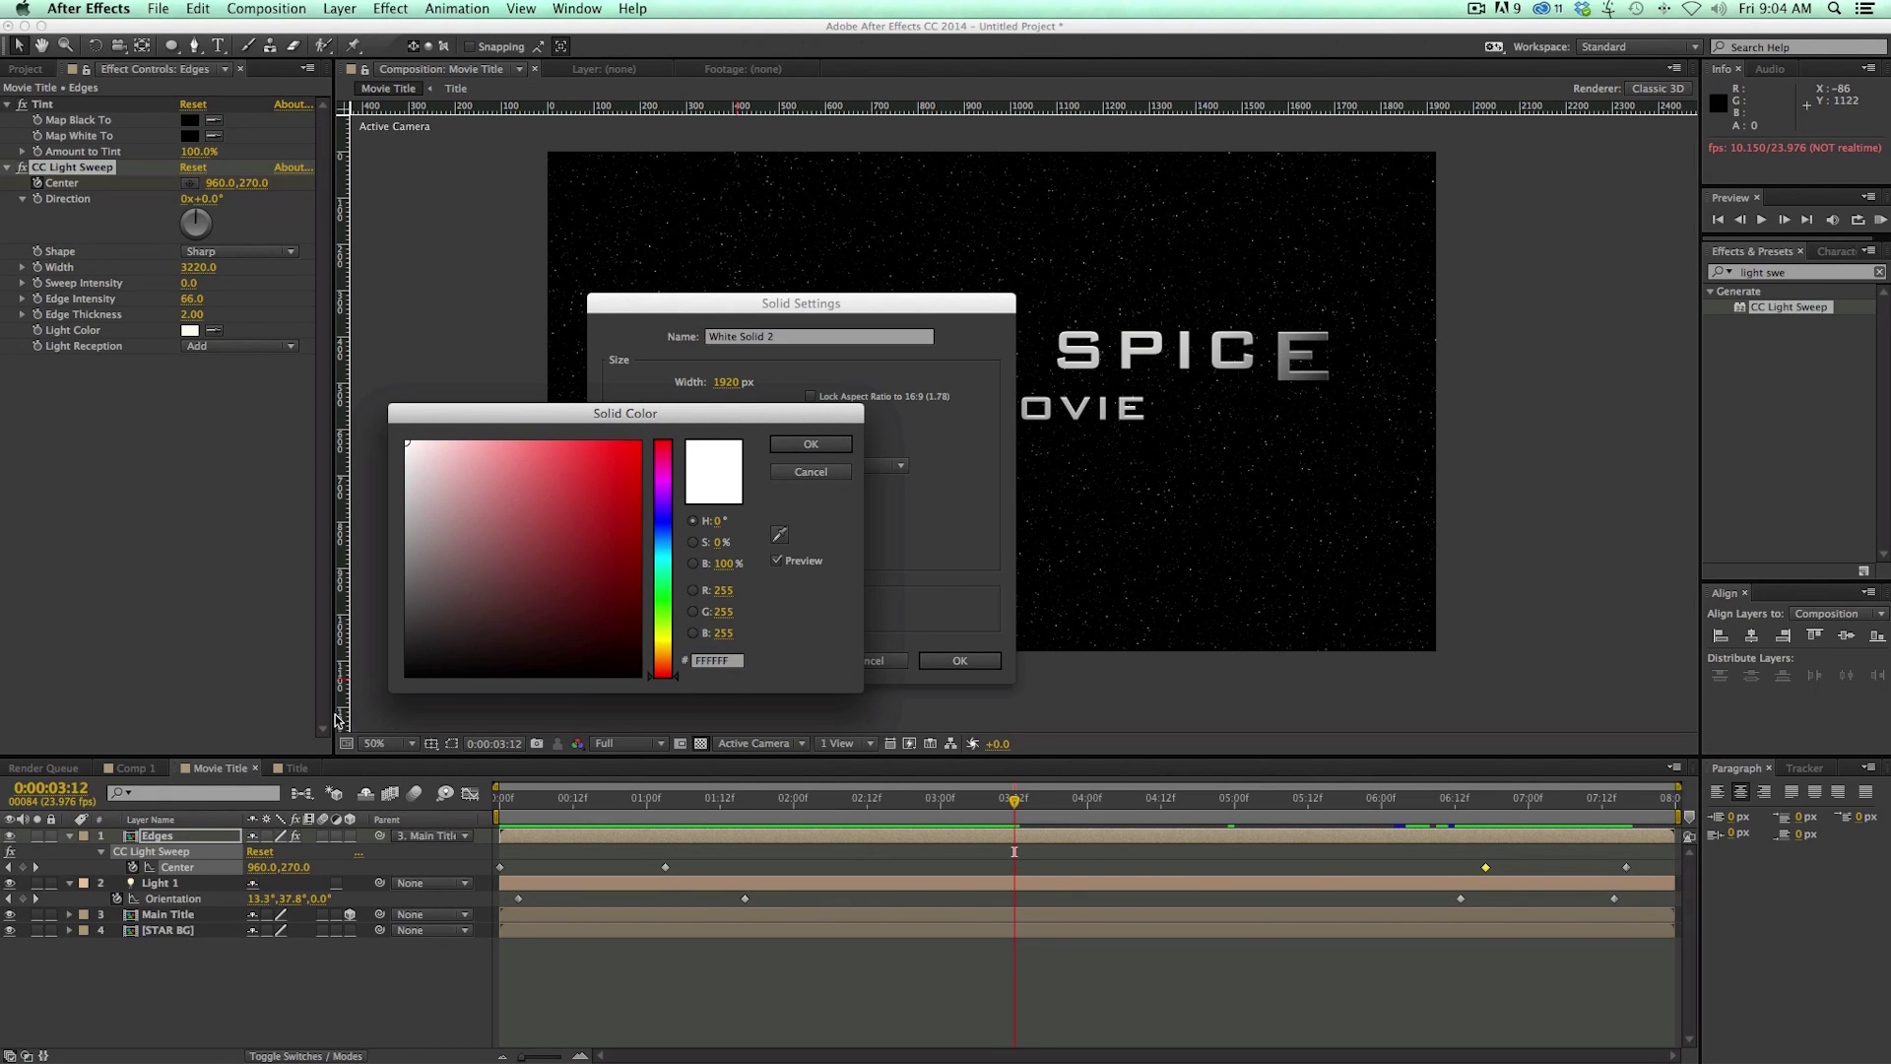
left_click(810, 444)
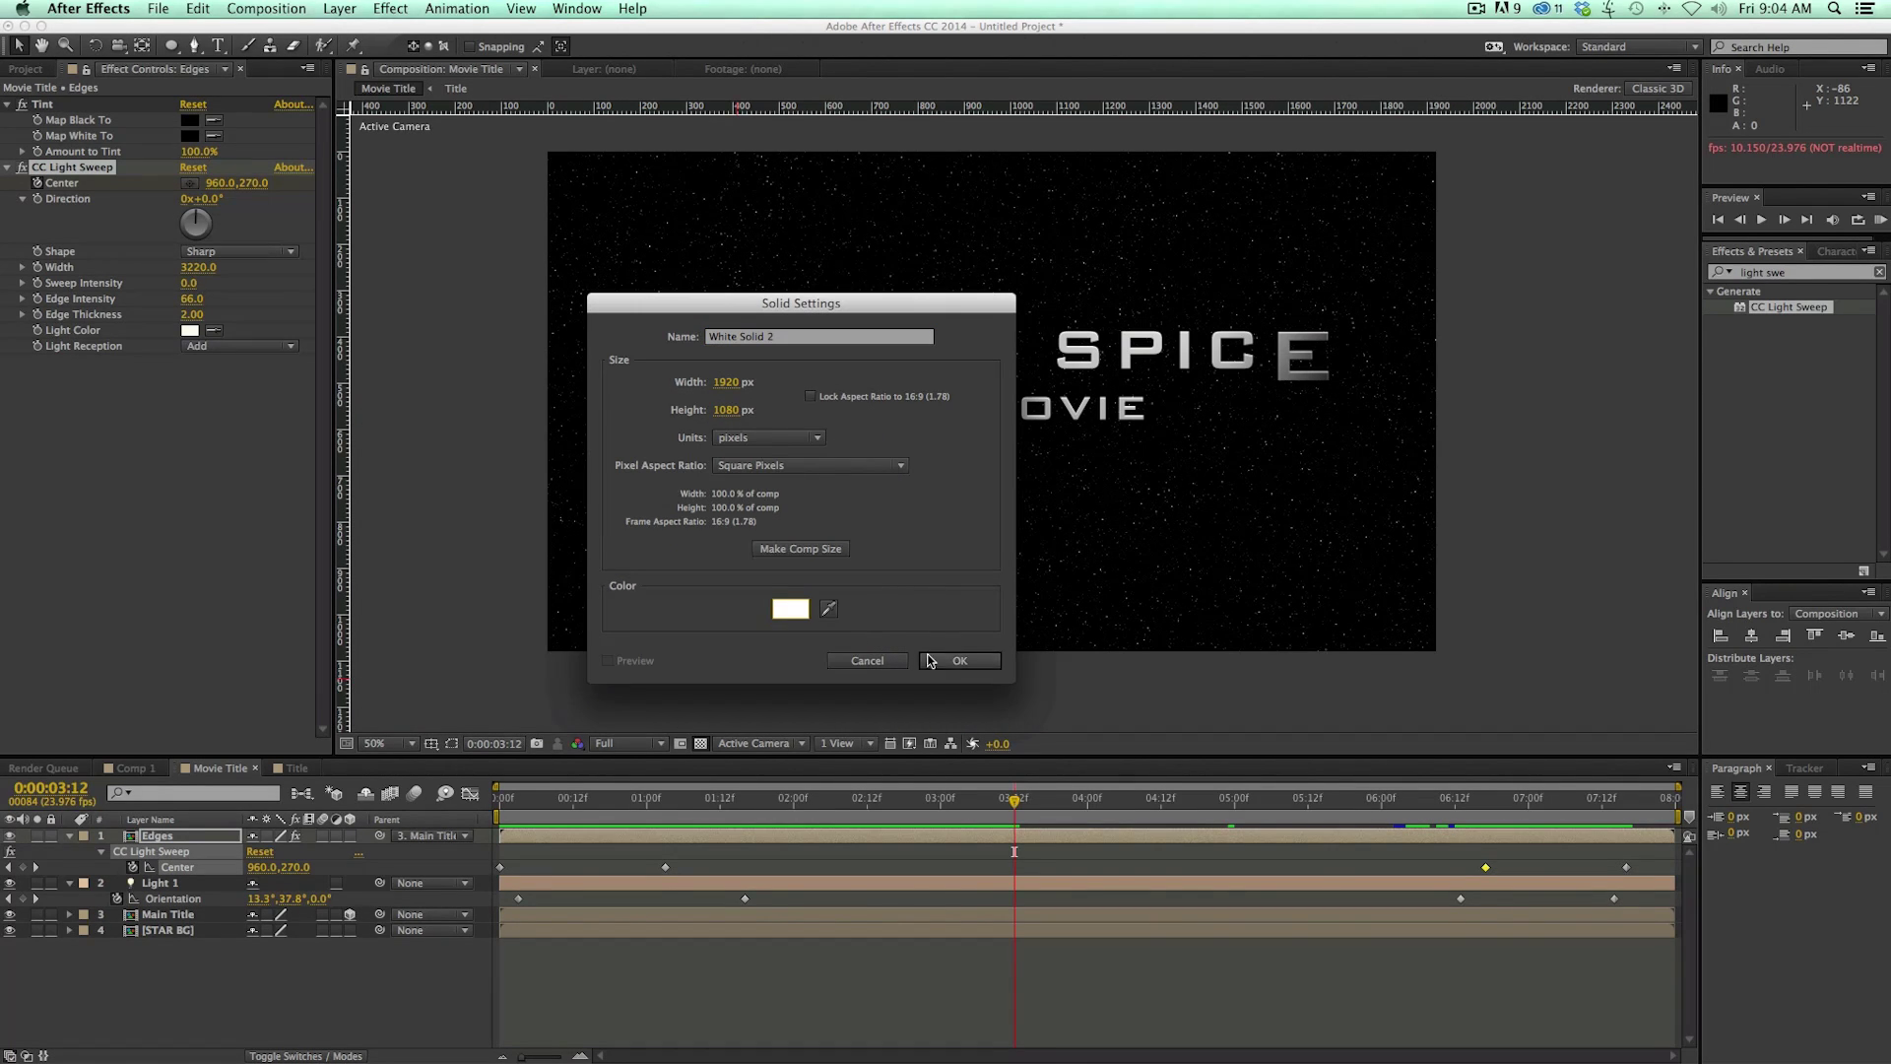
left_click(929, 660)
Step: Apply Turbulent Noise to the solid and set its Fractal Type to Dynamic Progressive
left_click(394, 8)
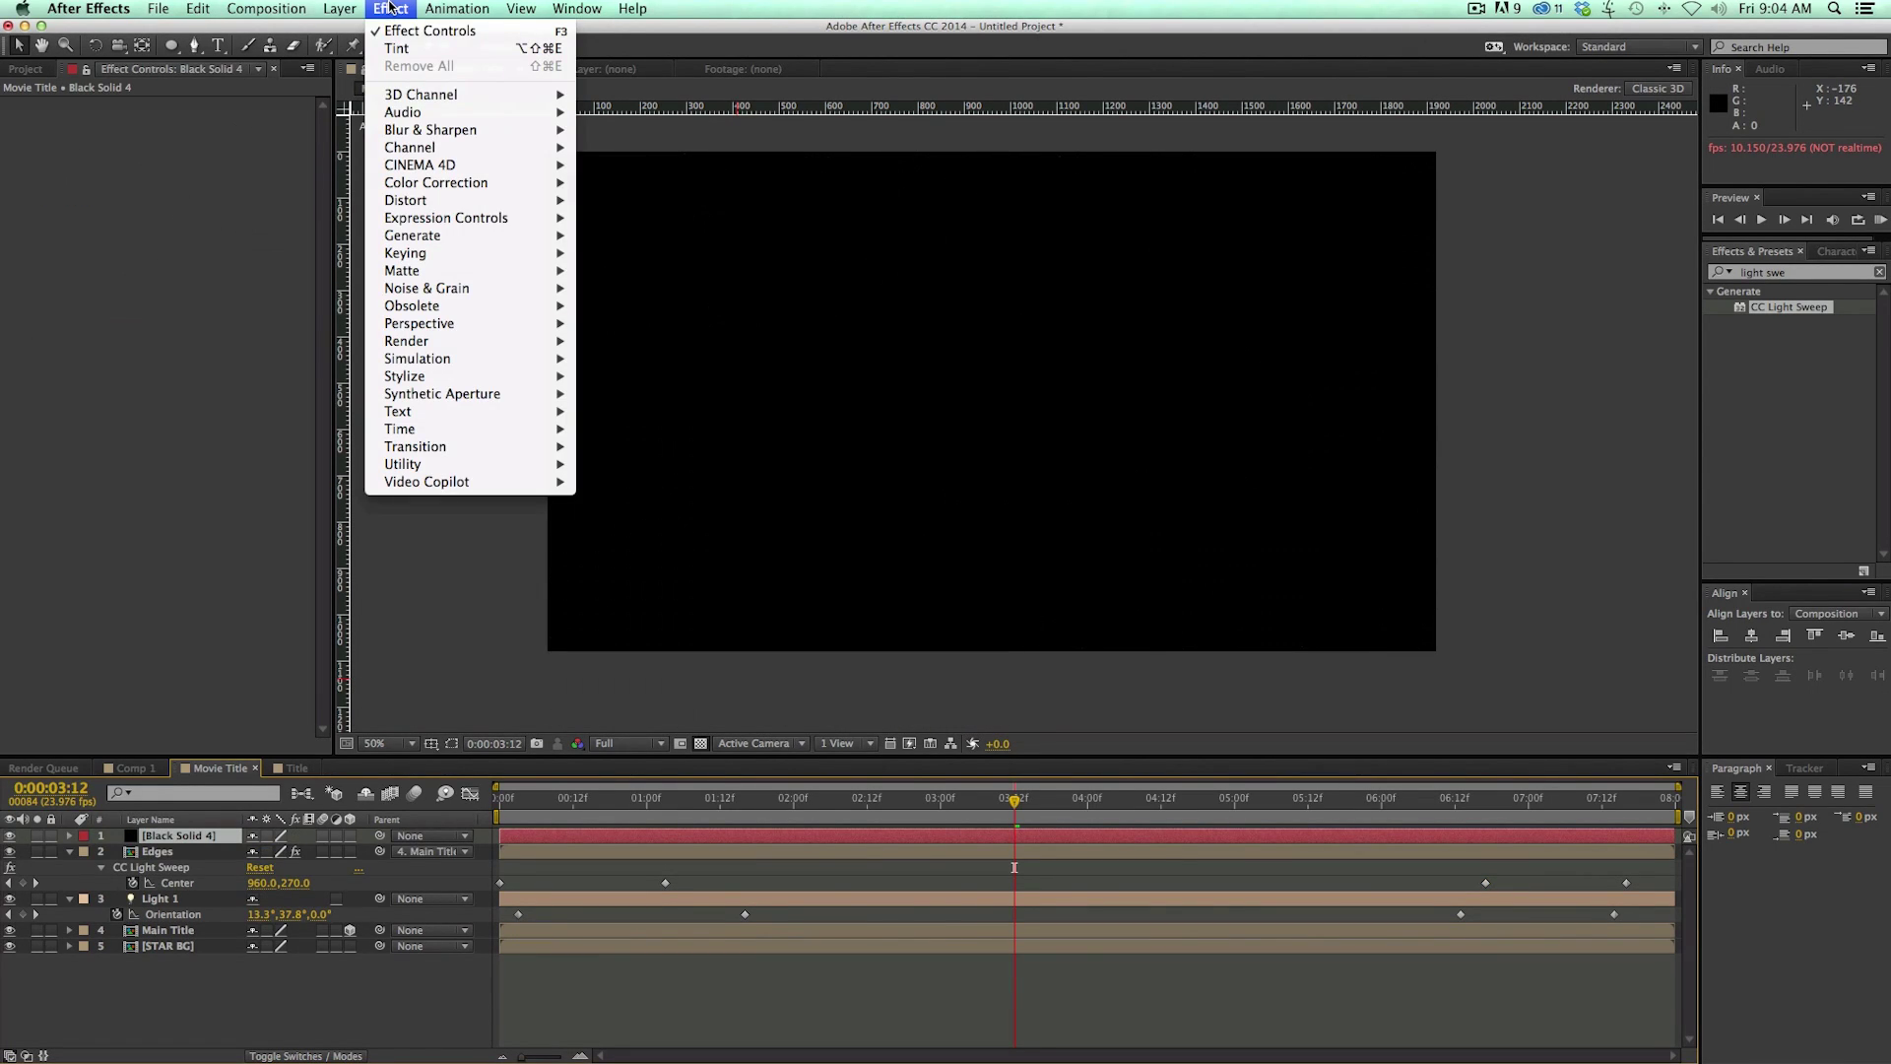
mouse_move(455, 279)
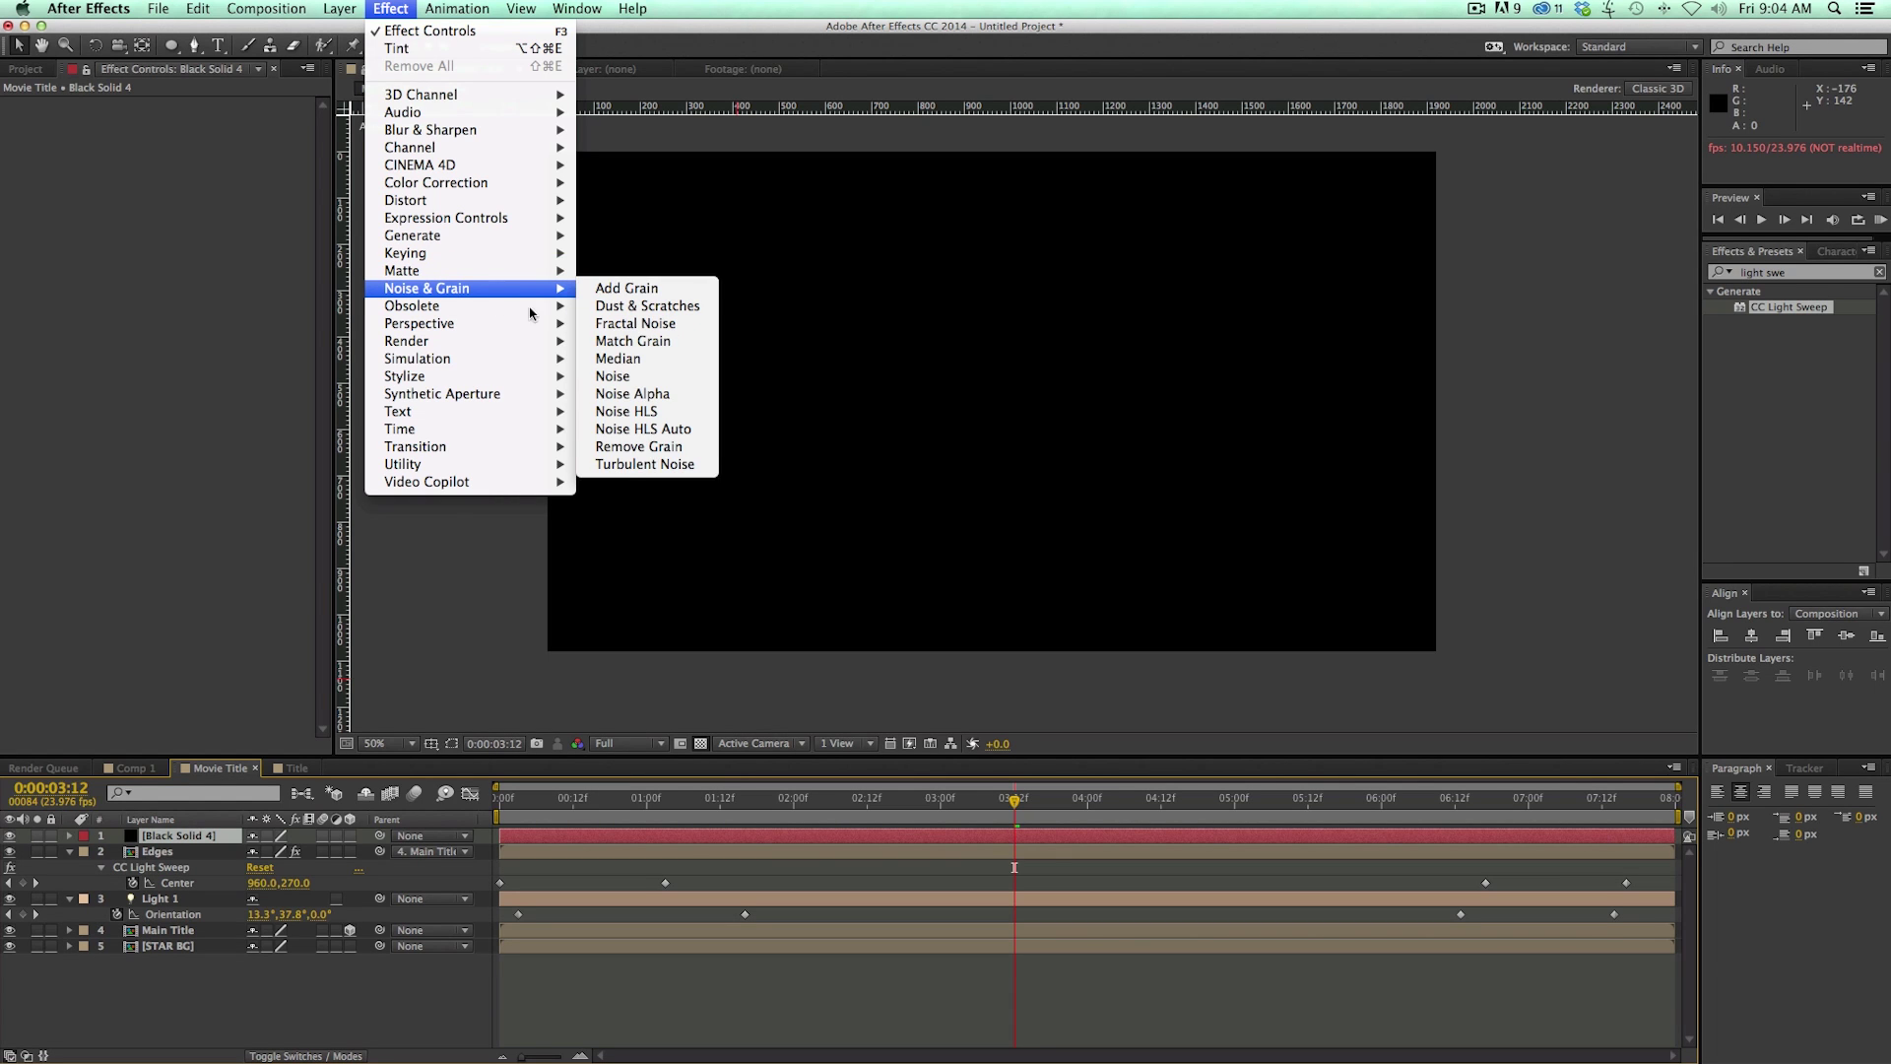
left_click(636, 463)
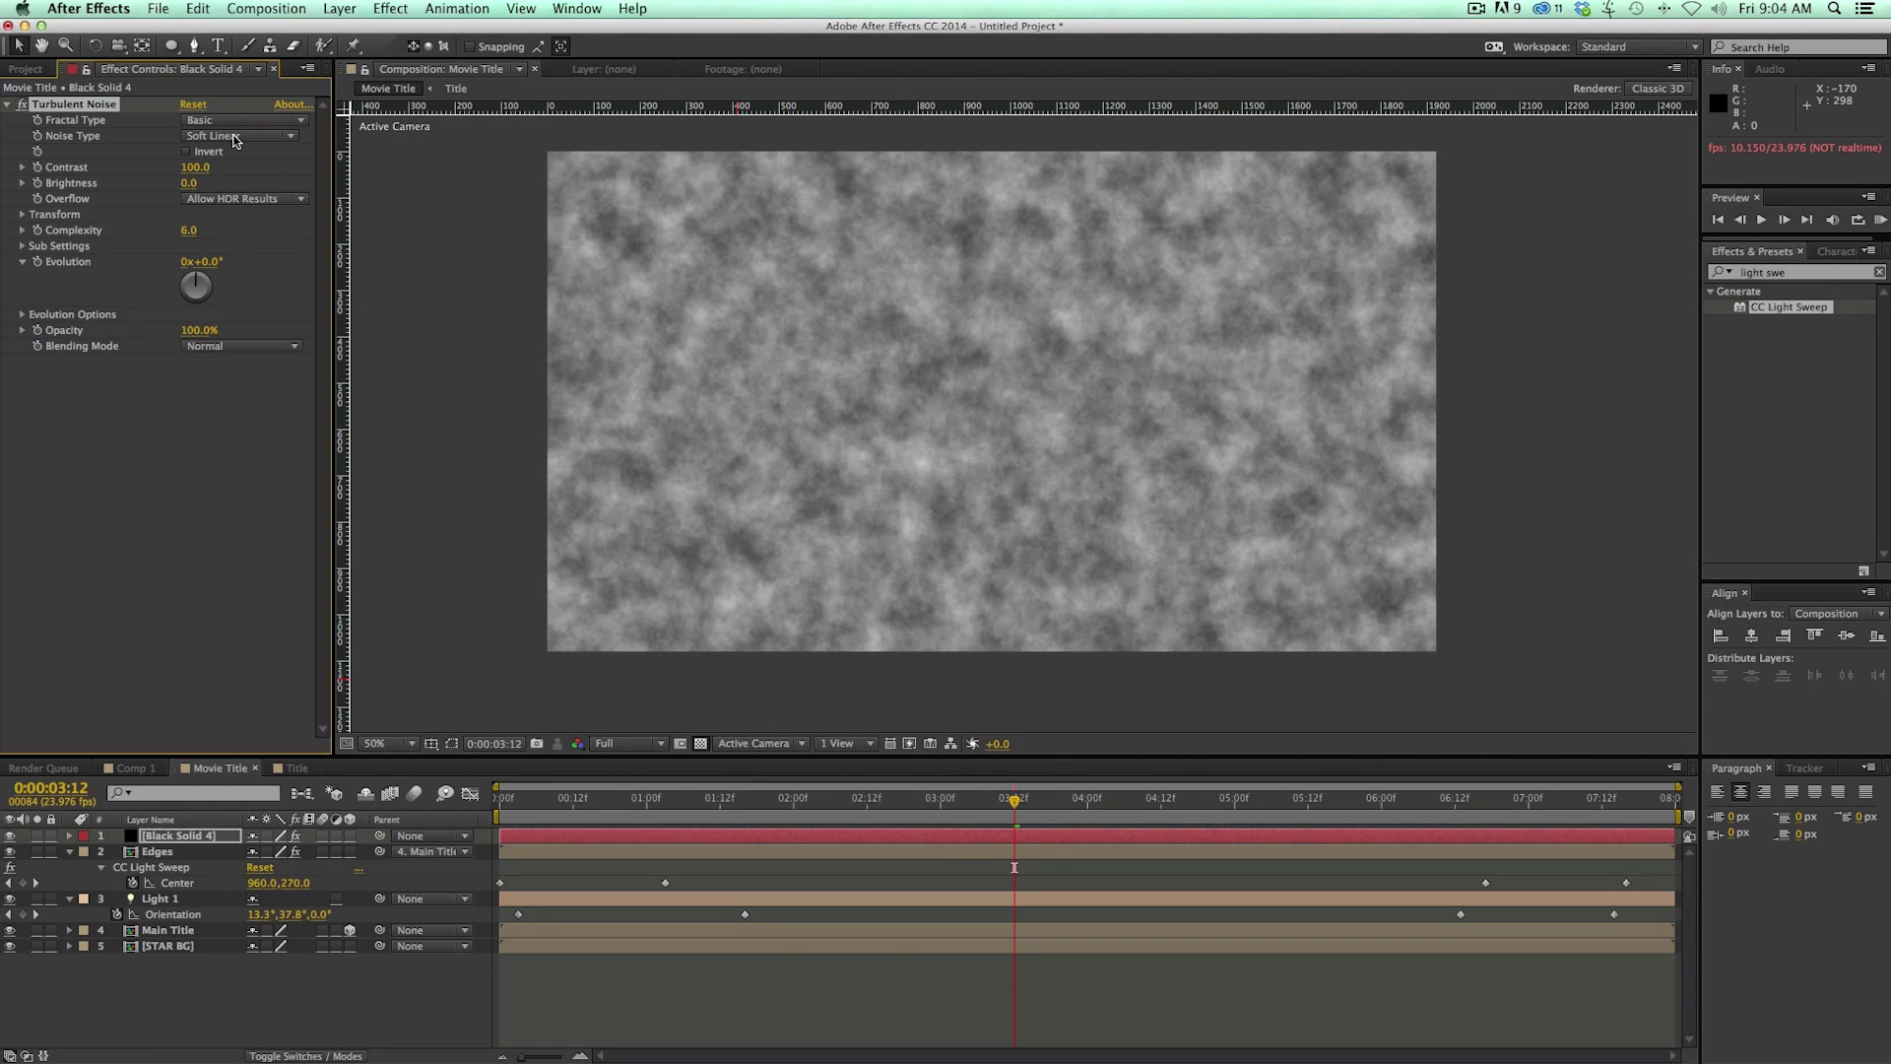
left_click(244, 137)
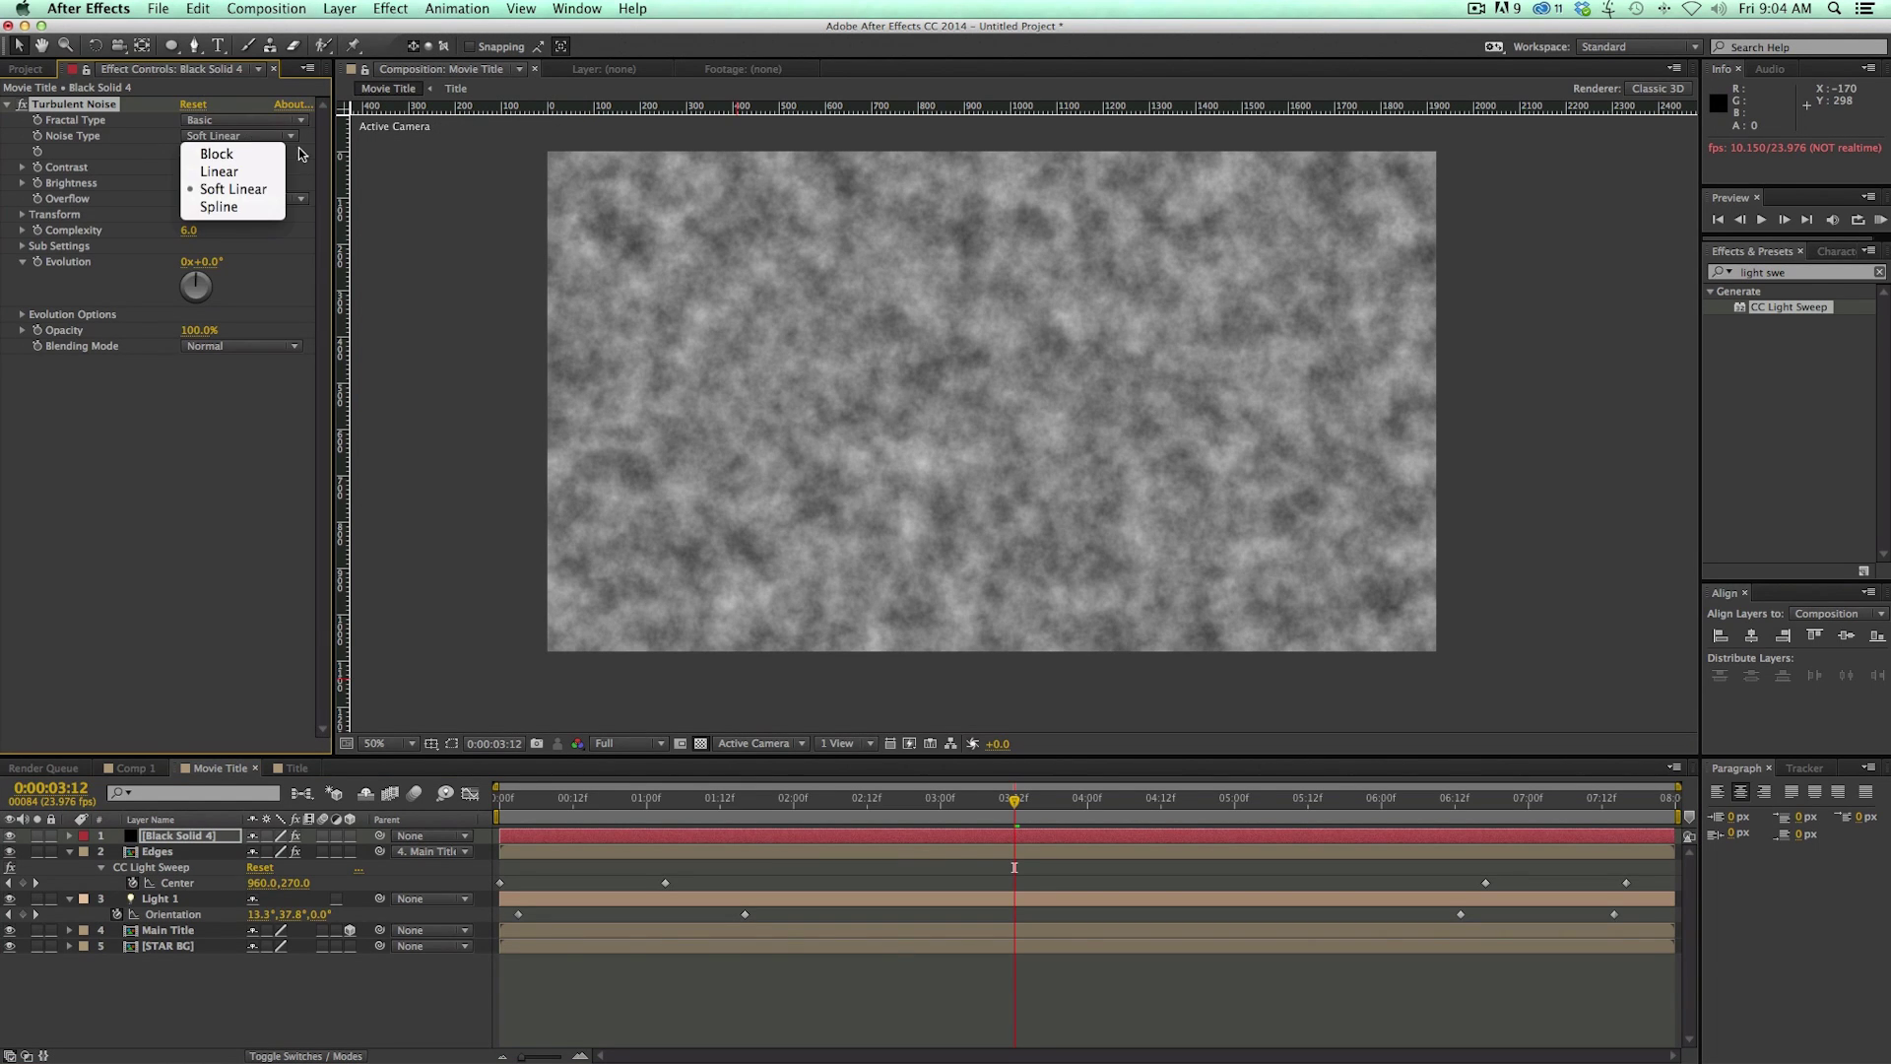
left_click(296, 151)
left_click(261, 203)
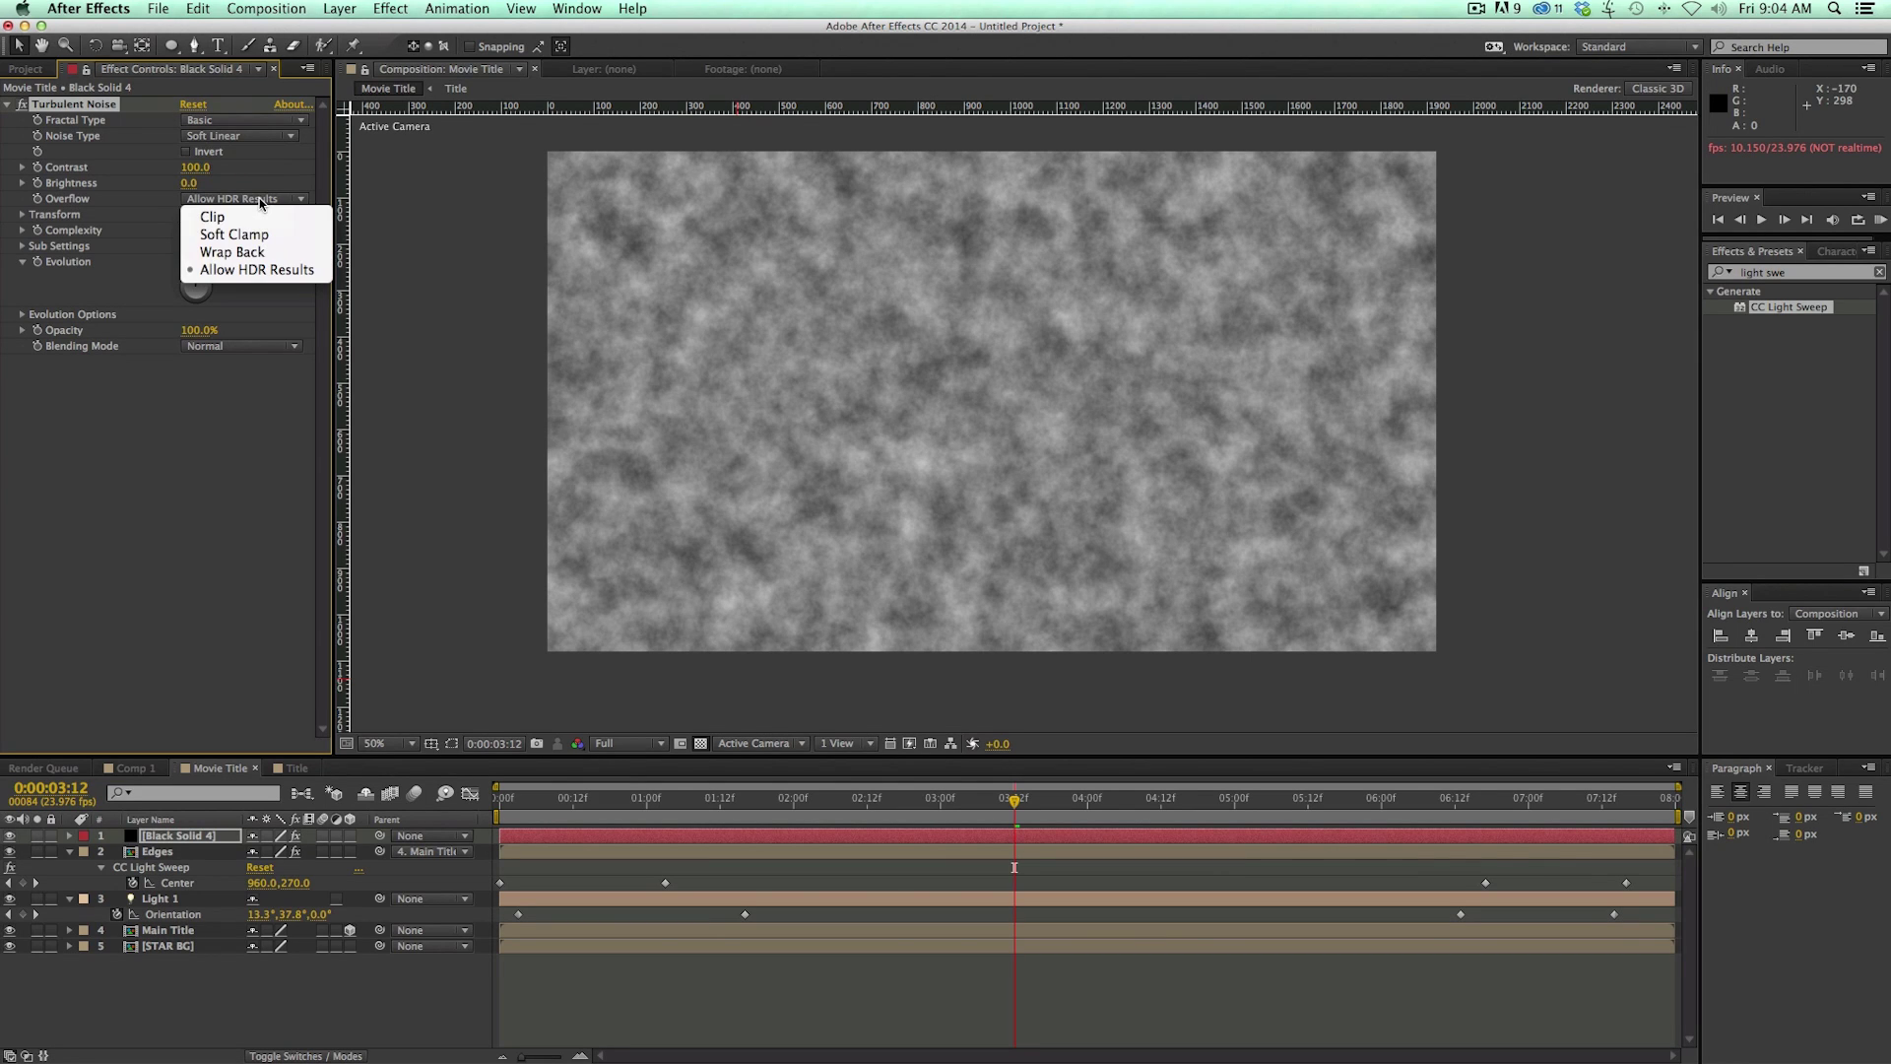
left_click(264, 197)
left_click(242, 123)
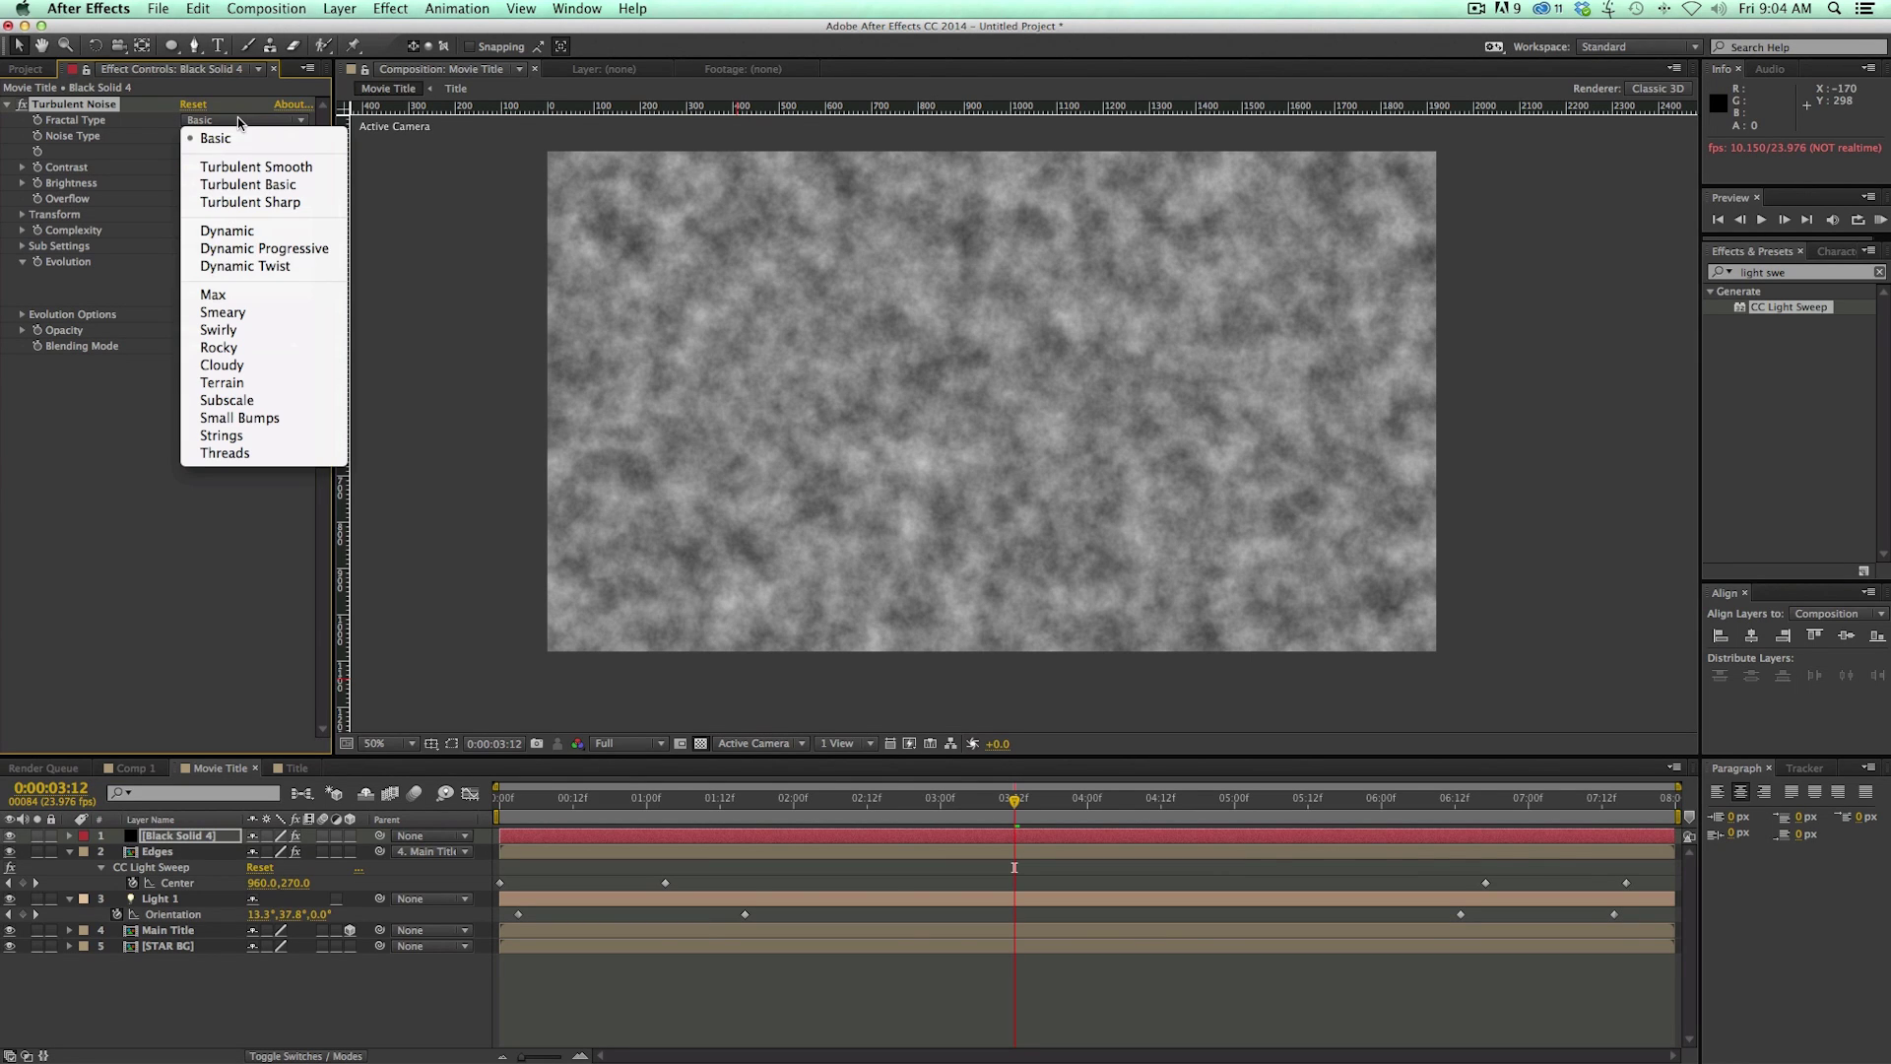
left_click(265, 253)
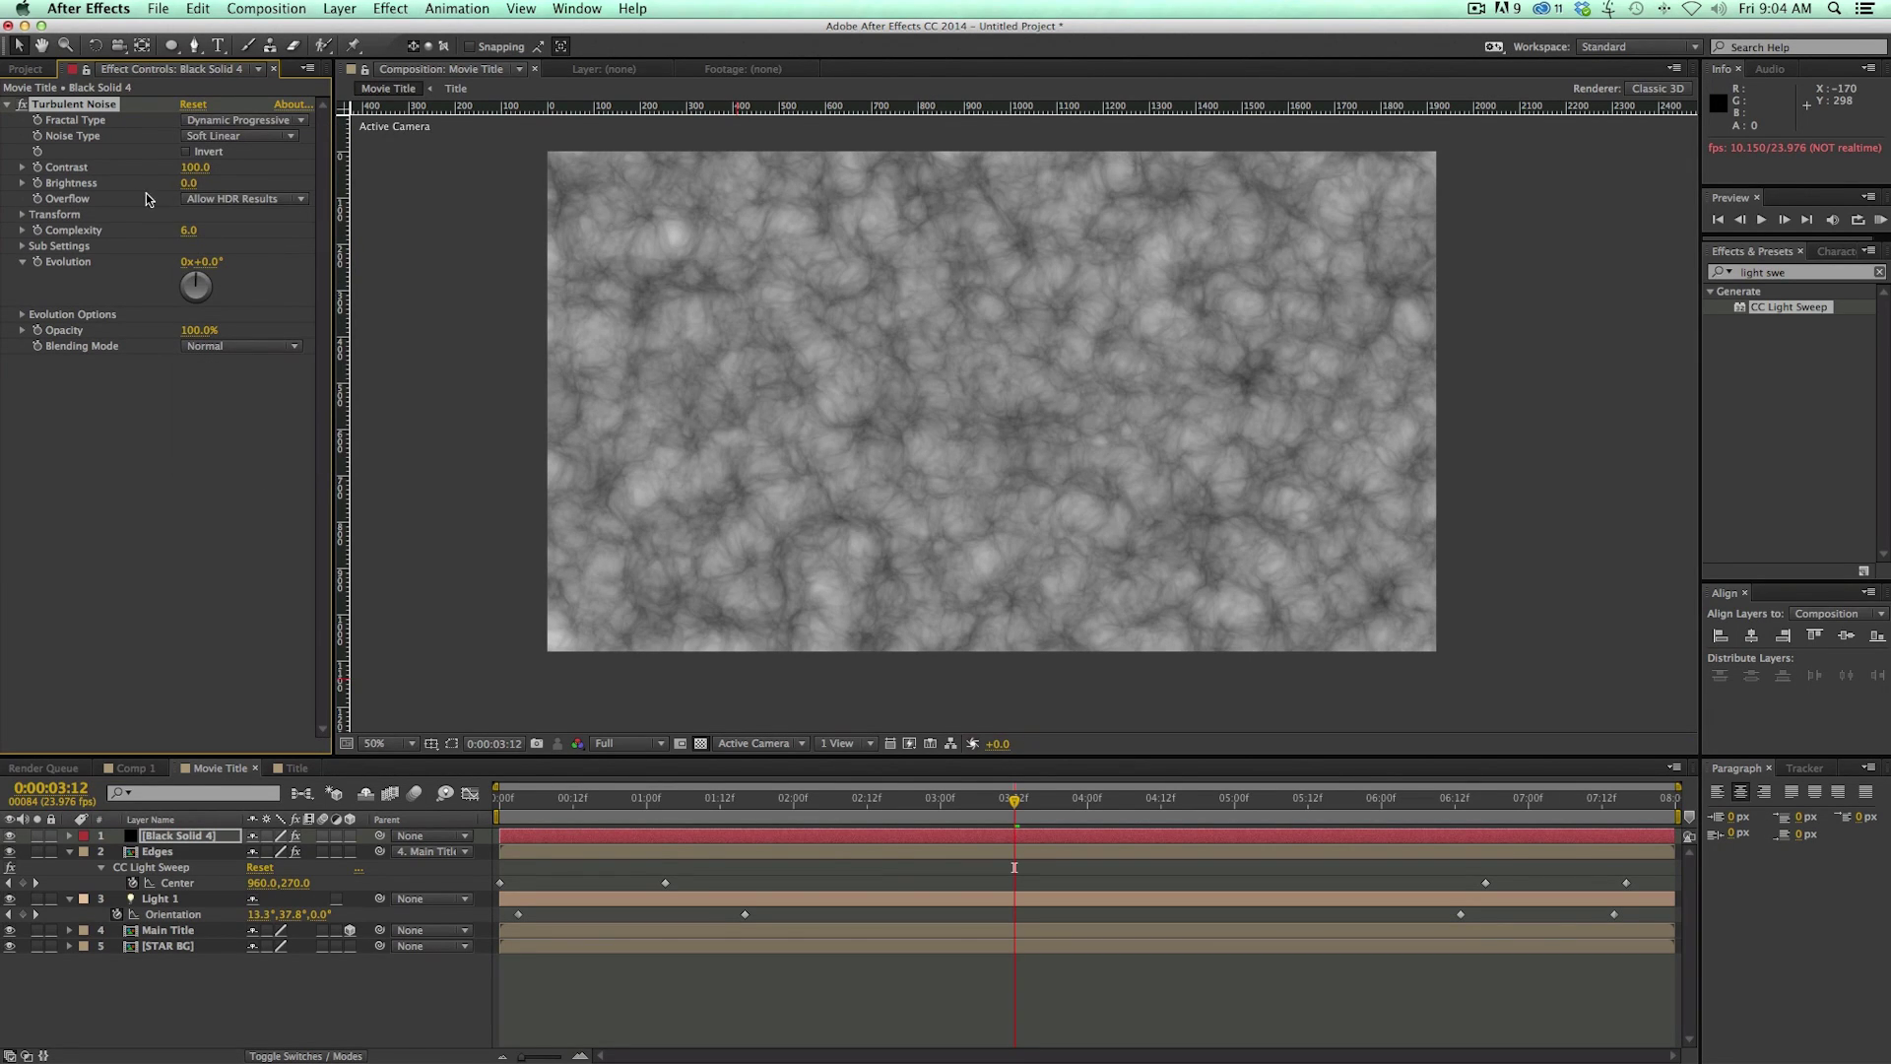
Step: Set the Turbulent Noise Scale to 422 and Contrast to 231
left_click(24, 215)
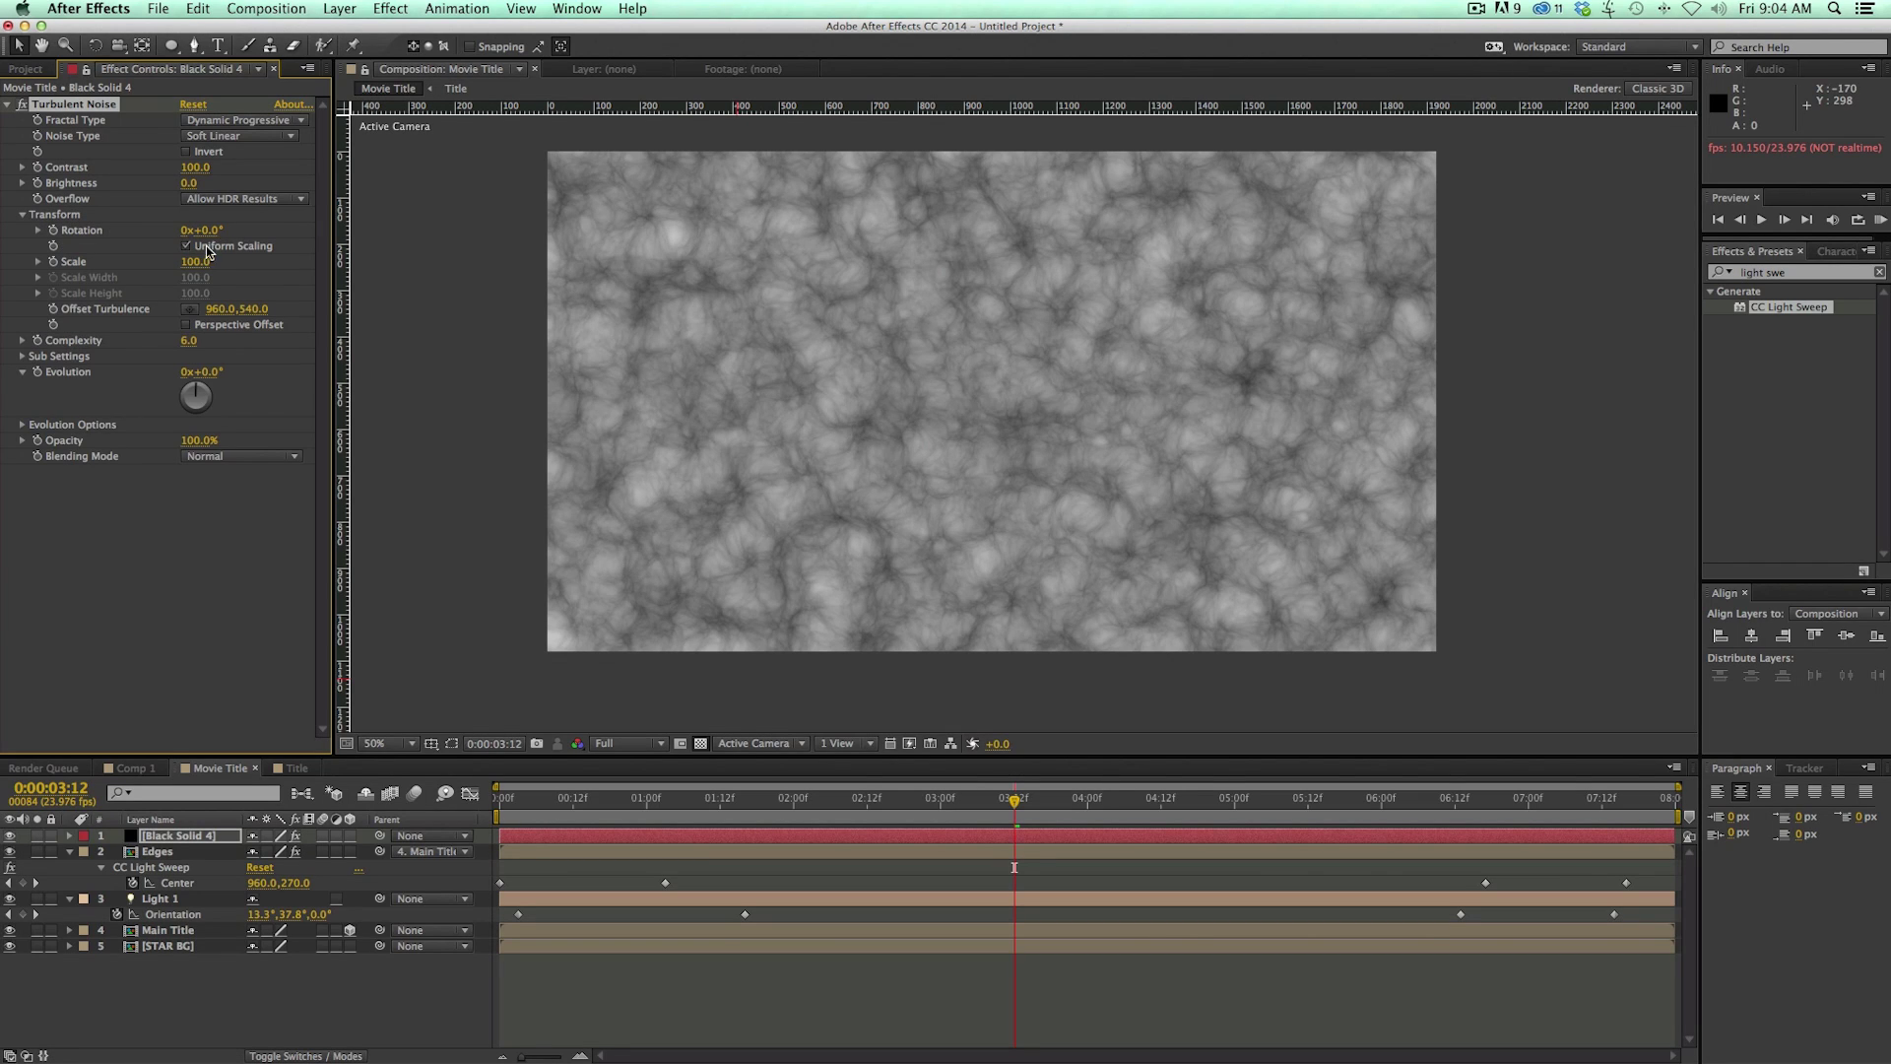
left_click_drag(197, 264, 305, 265)
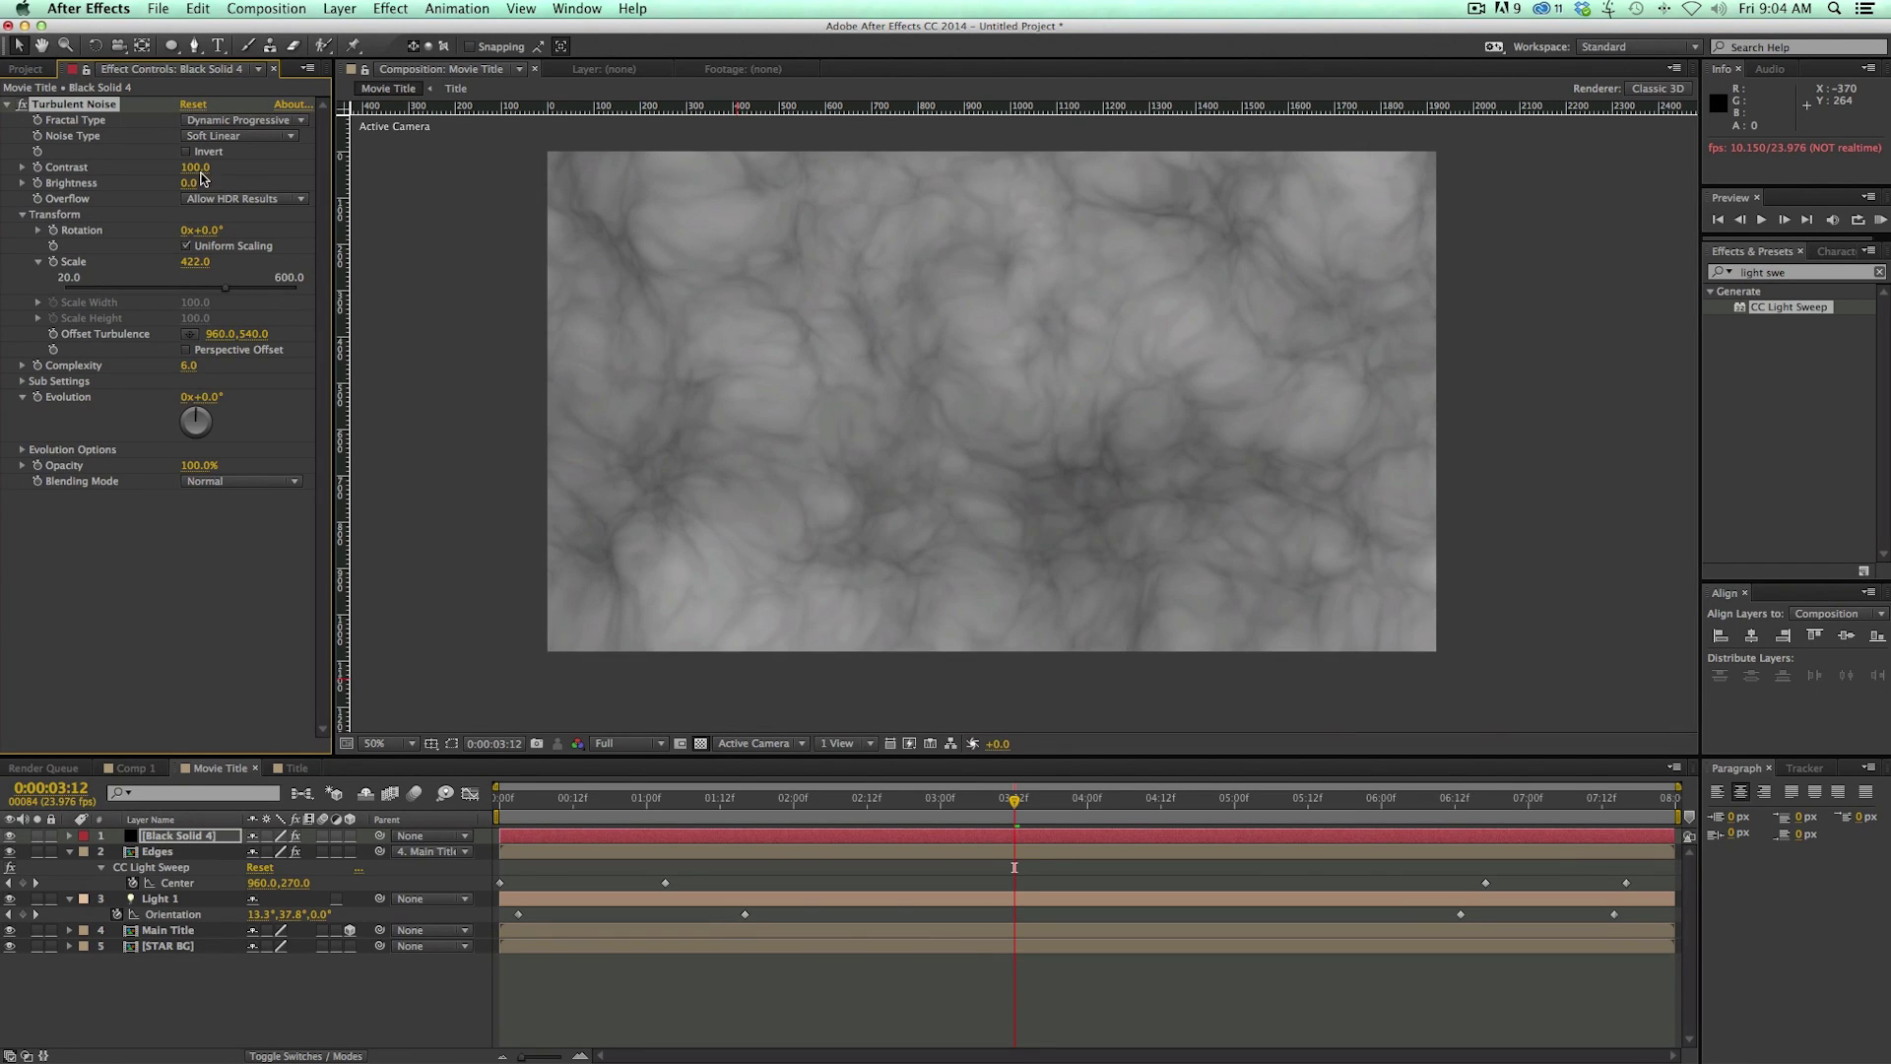
left_click_drag(193, 171, 319, 173)
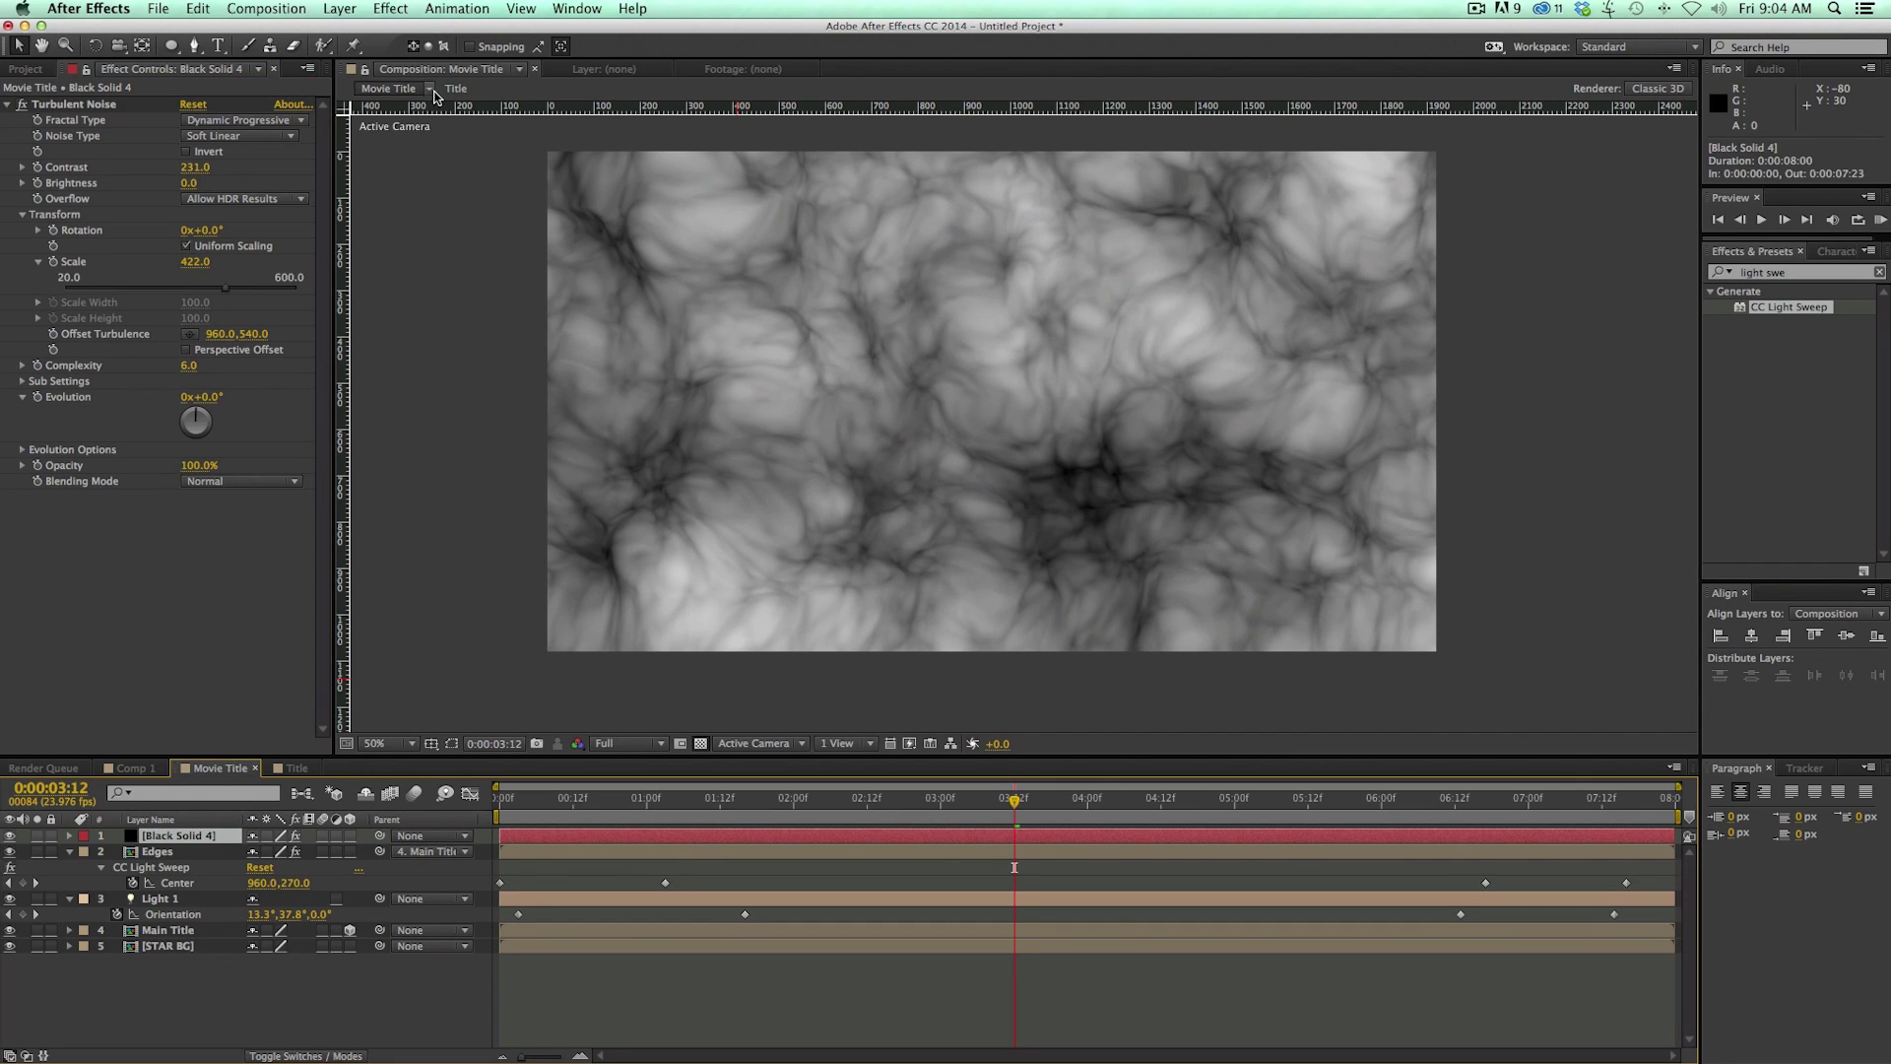
Step: Add a 4-Color Gradient to the solid with Blending Mode set to Multiply
left_click(392, 10)
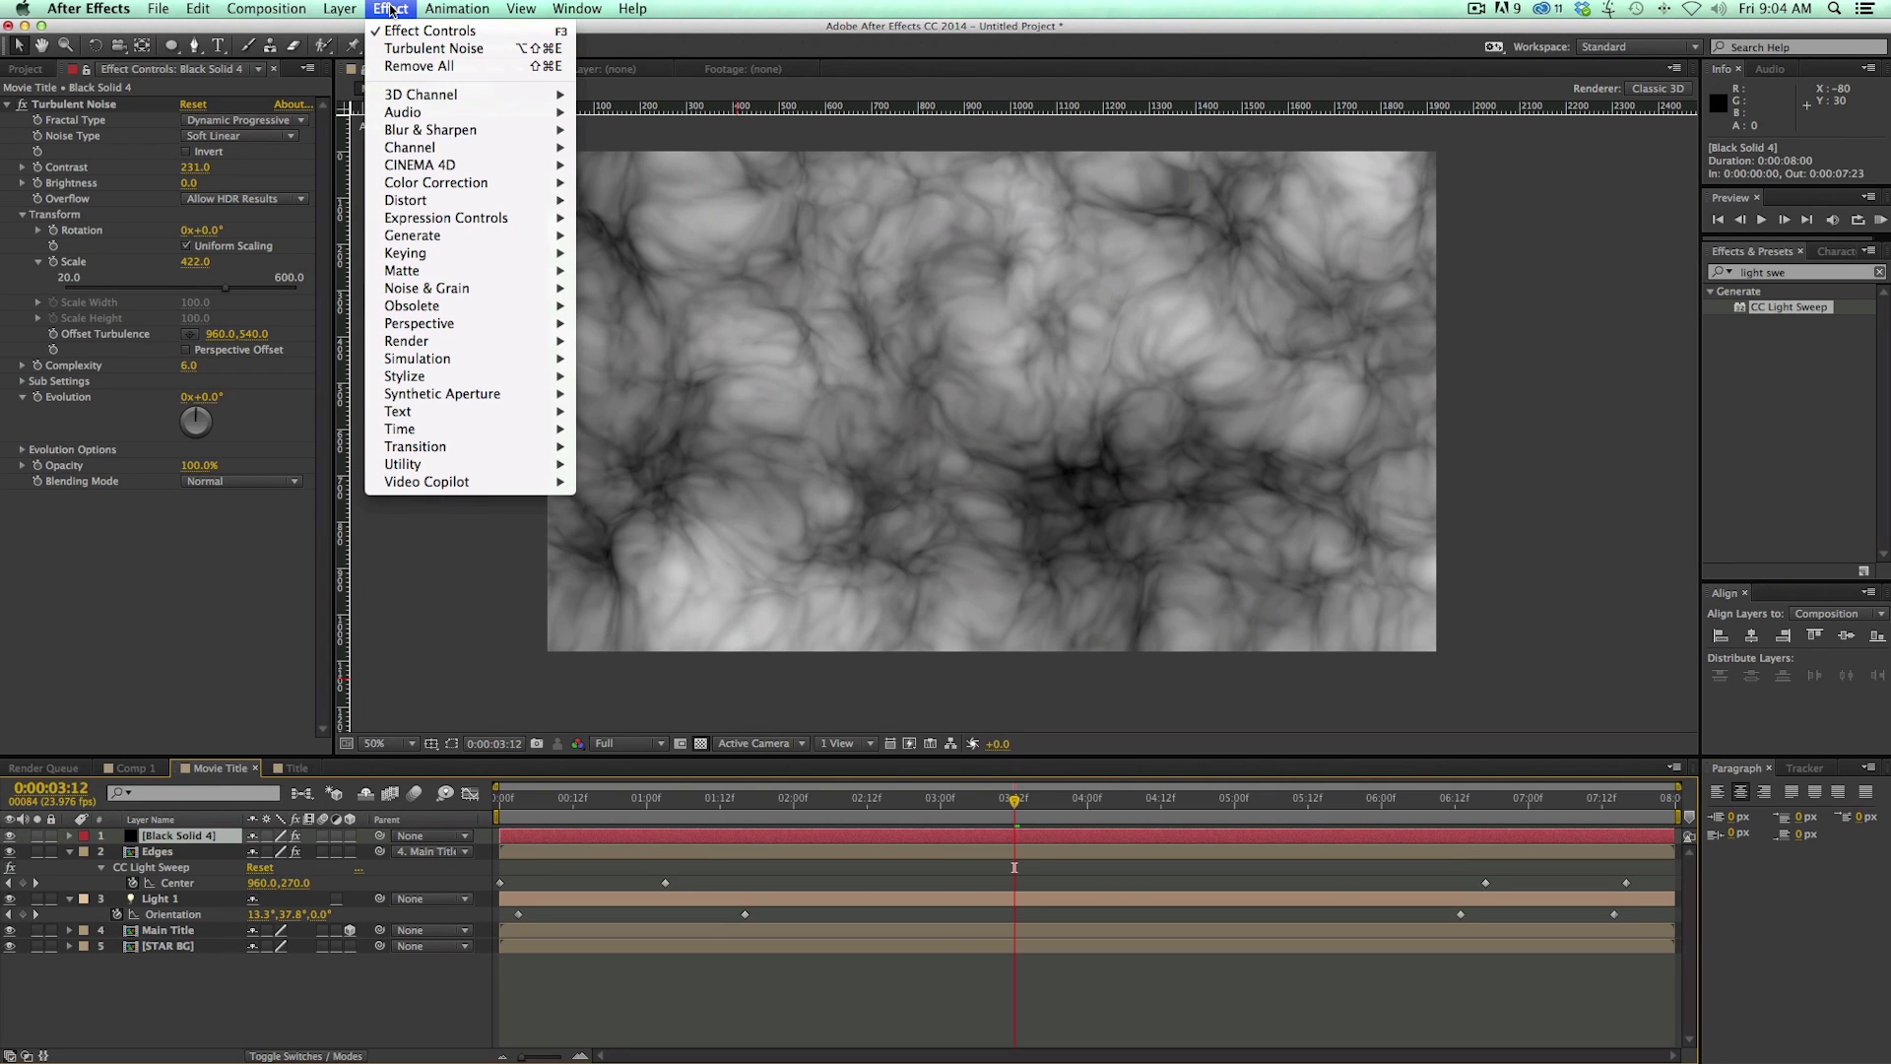
mouse_move(455, 240)
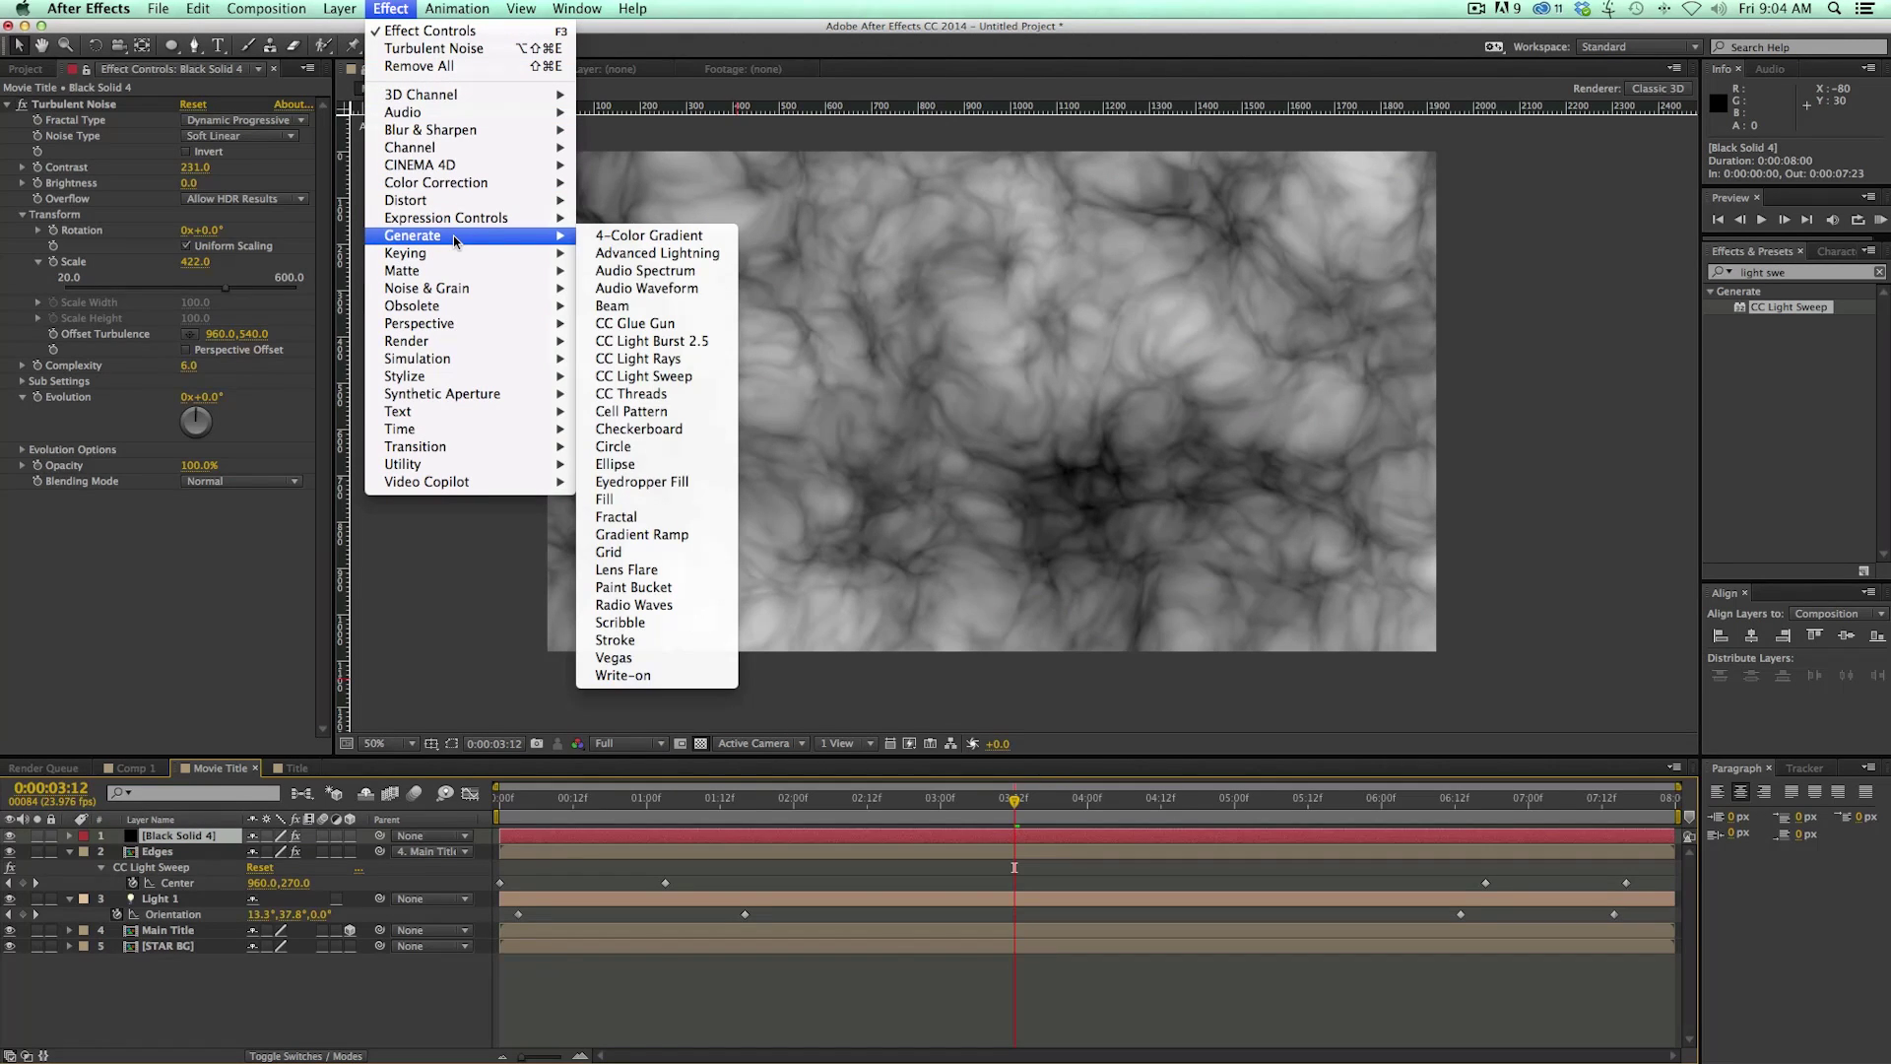
left_click(650, 238)
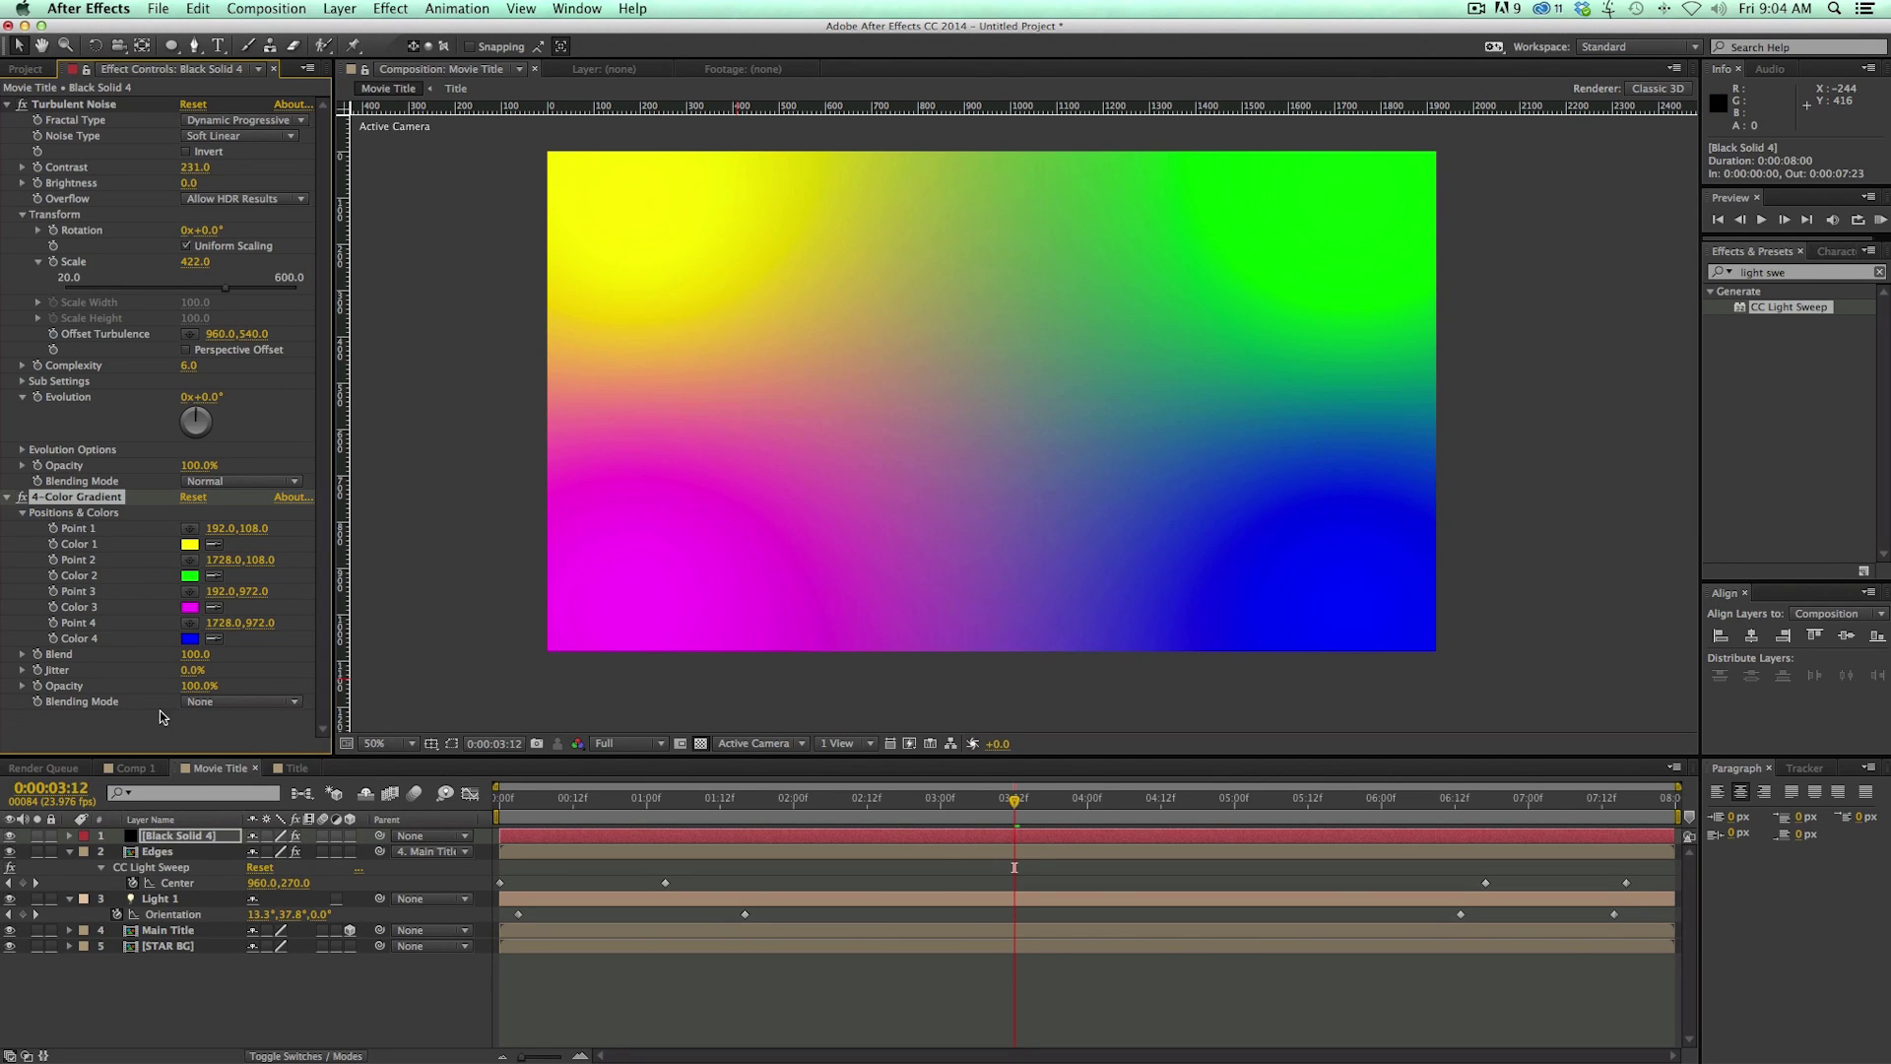
left_click(242, 703)
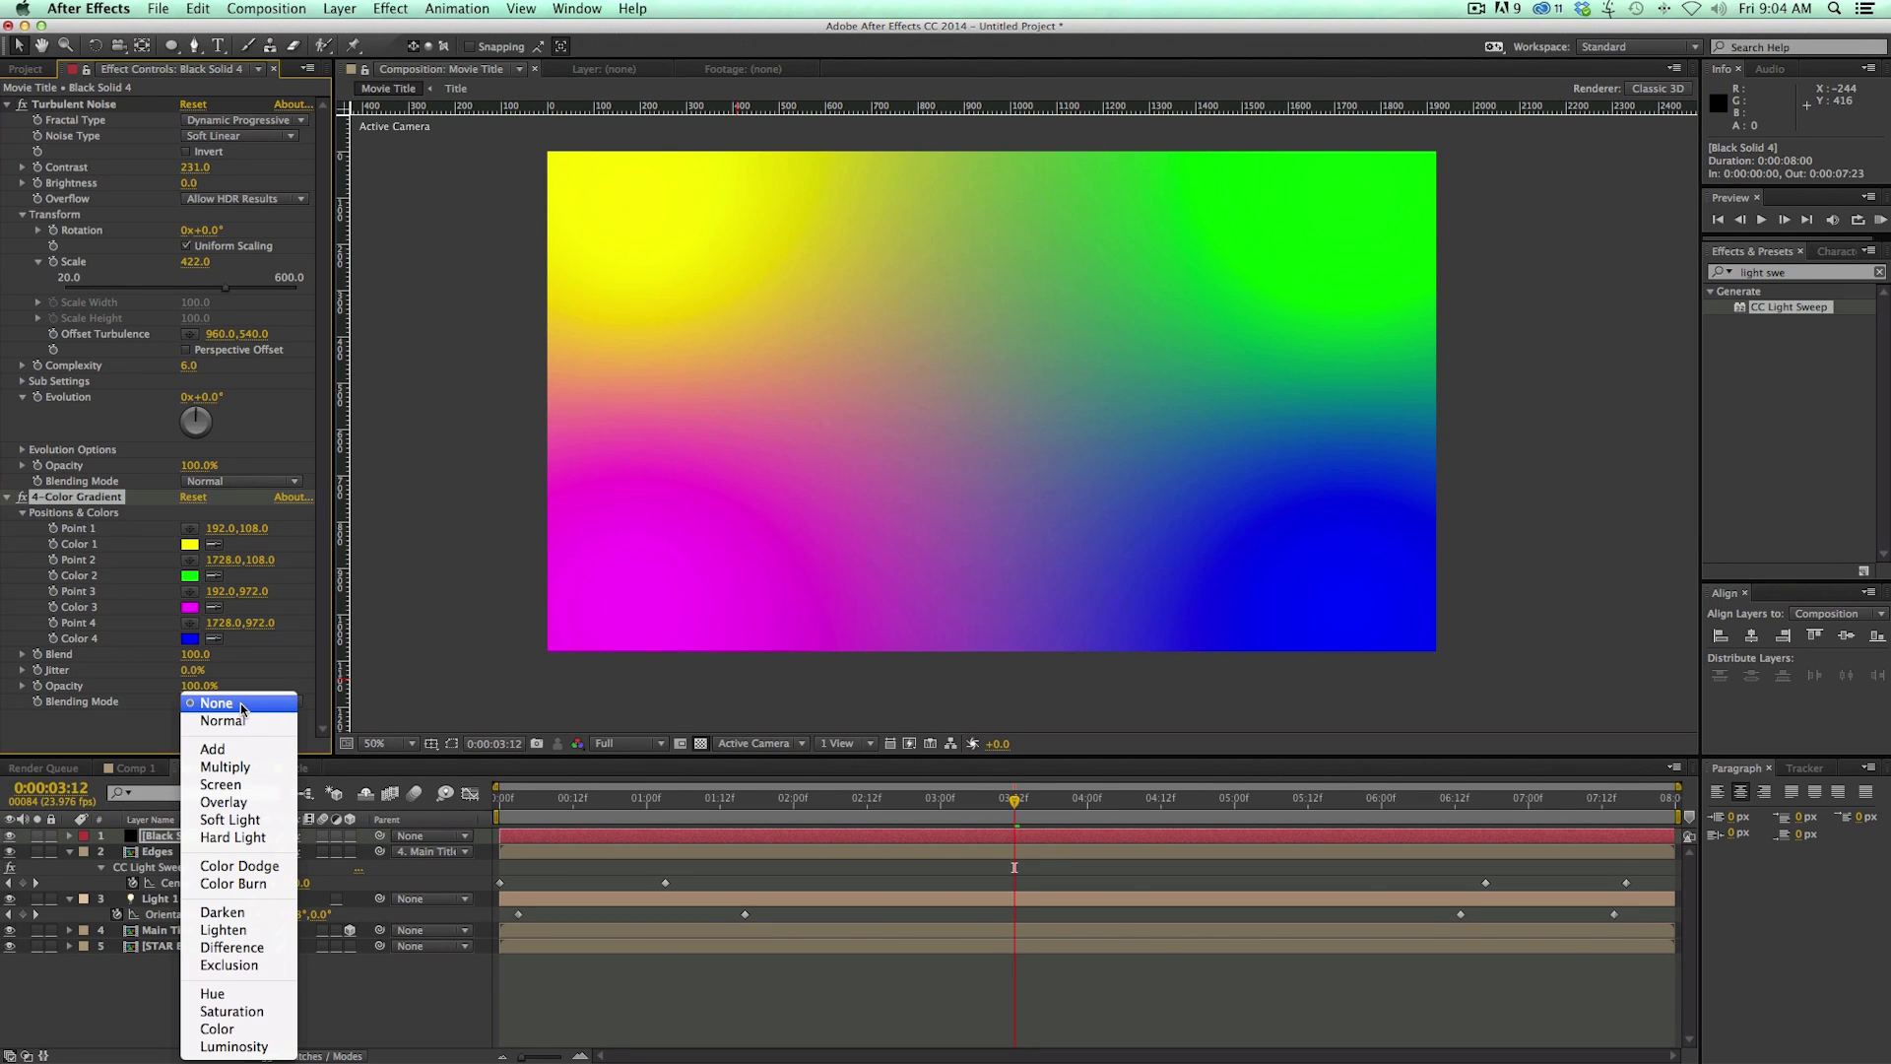
left_click(225, 767)
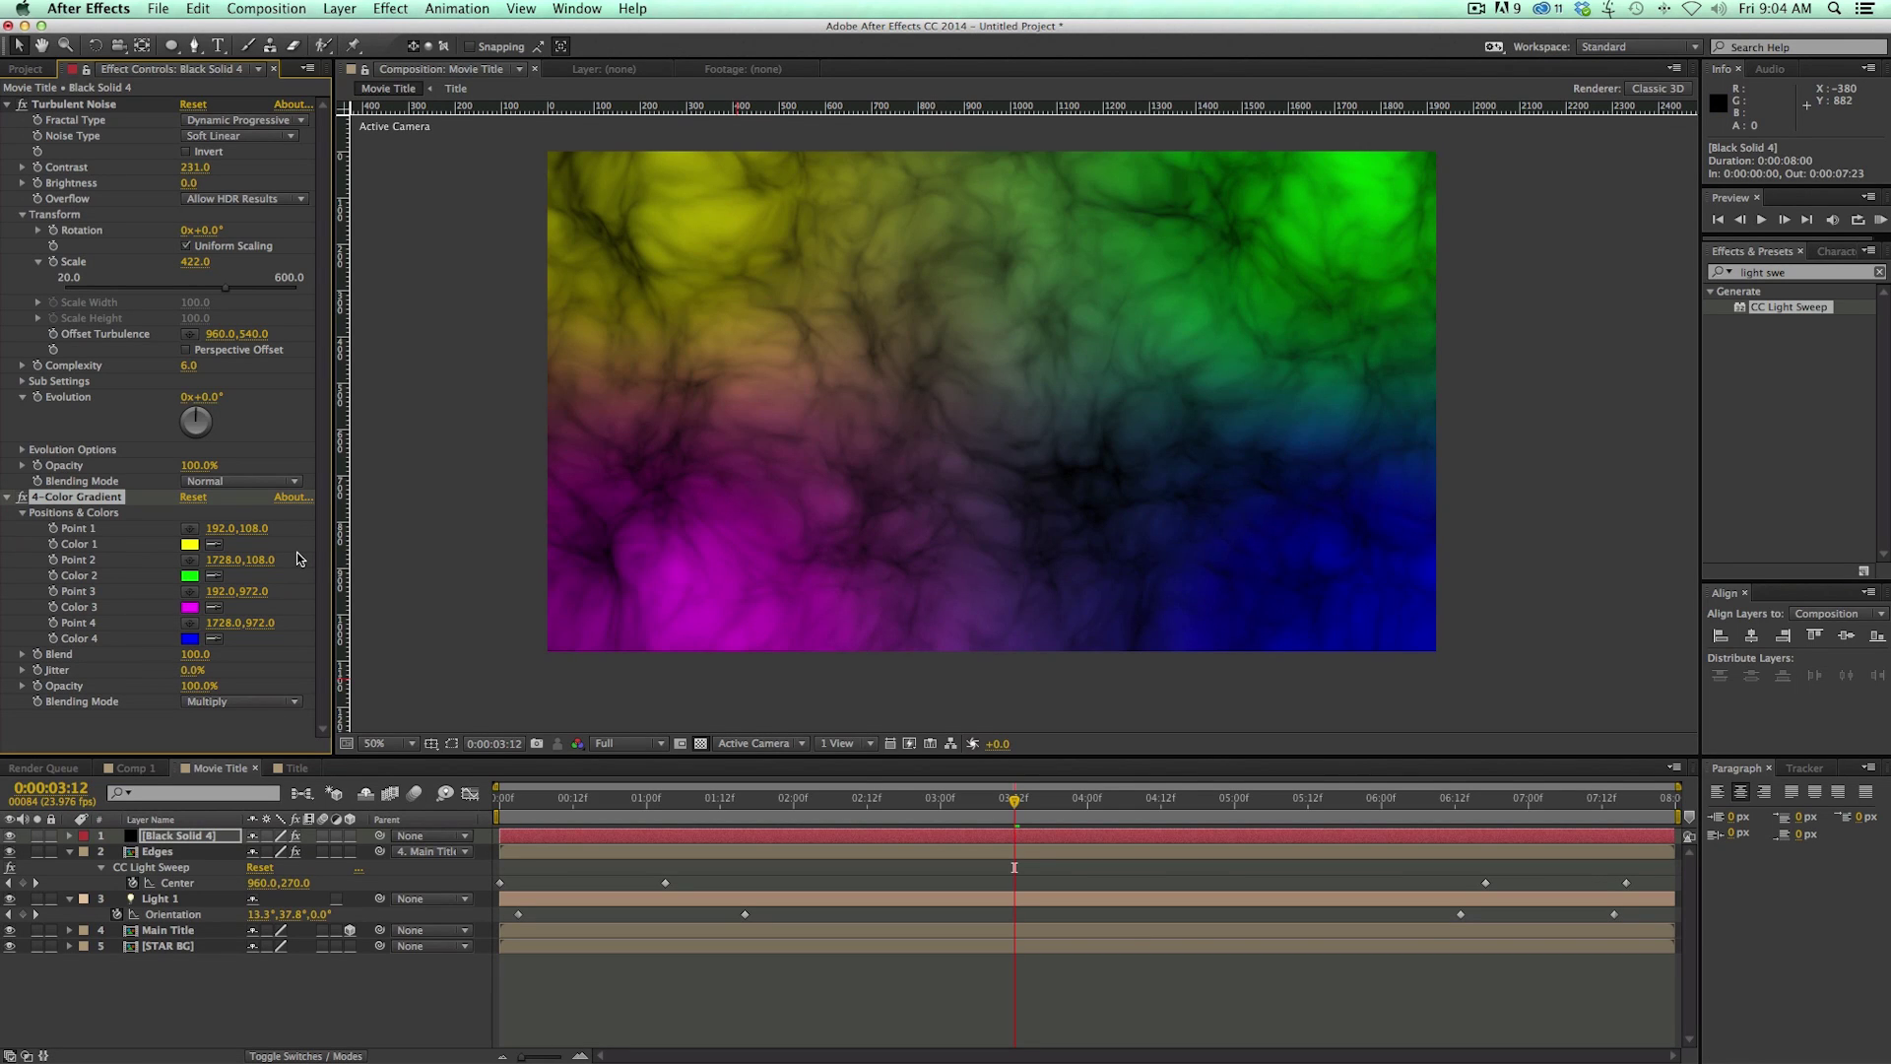
Step: Set gradient Colors 1 and 4 to black
left_click(190, 546)
left_click_drag(527, 583, 708, 746)
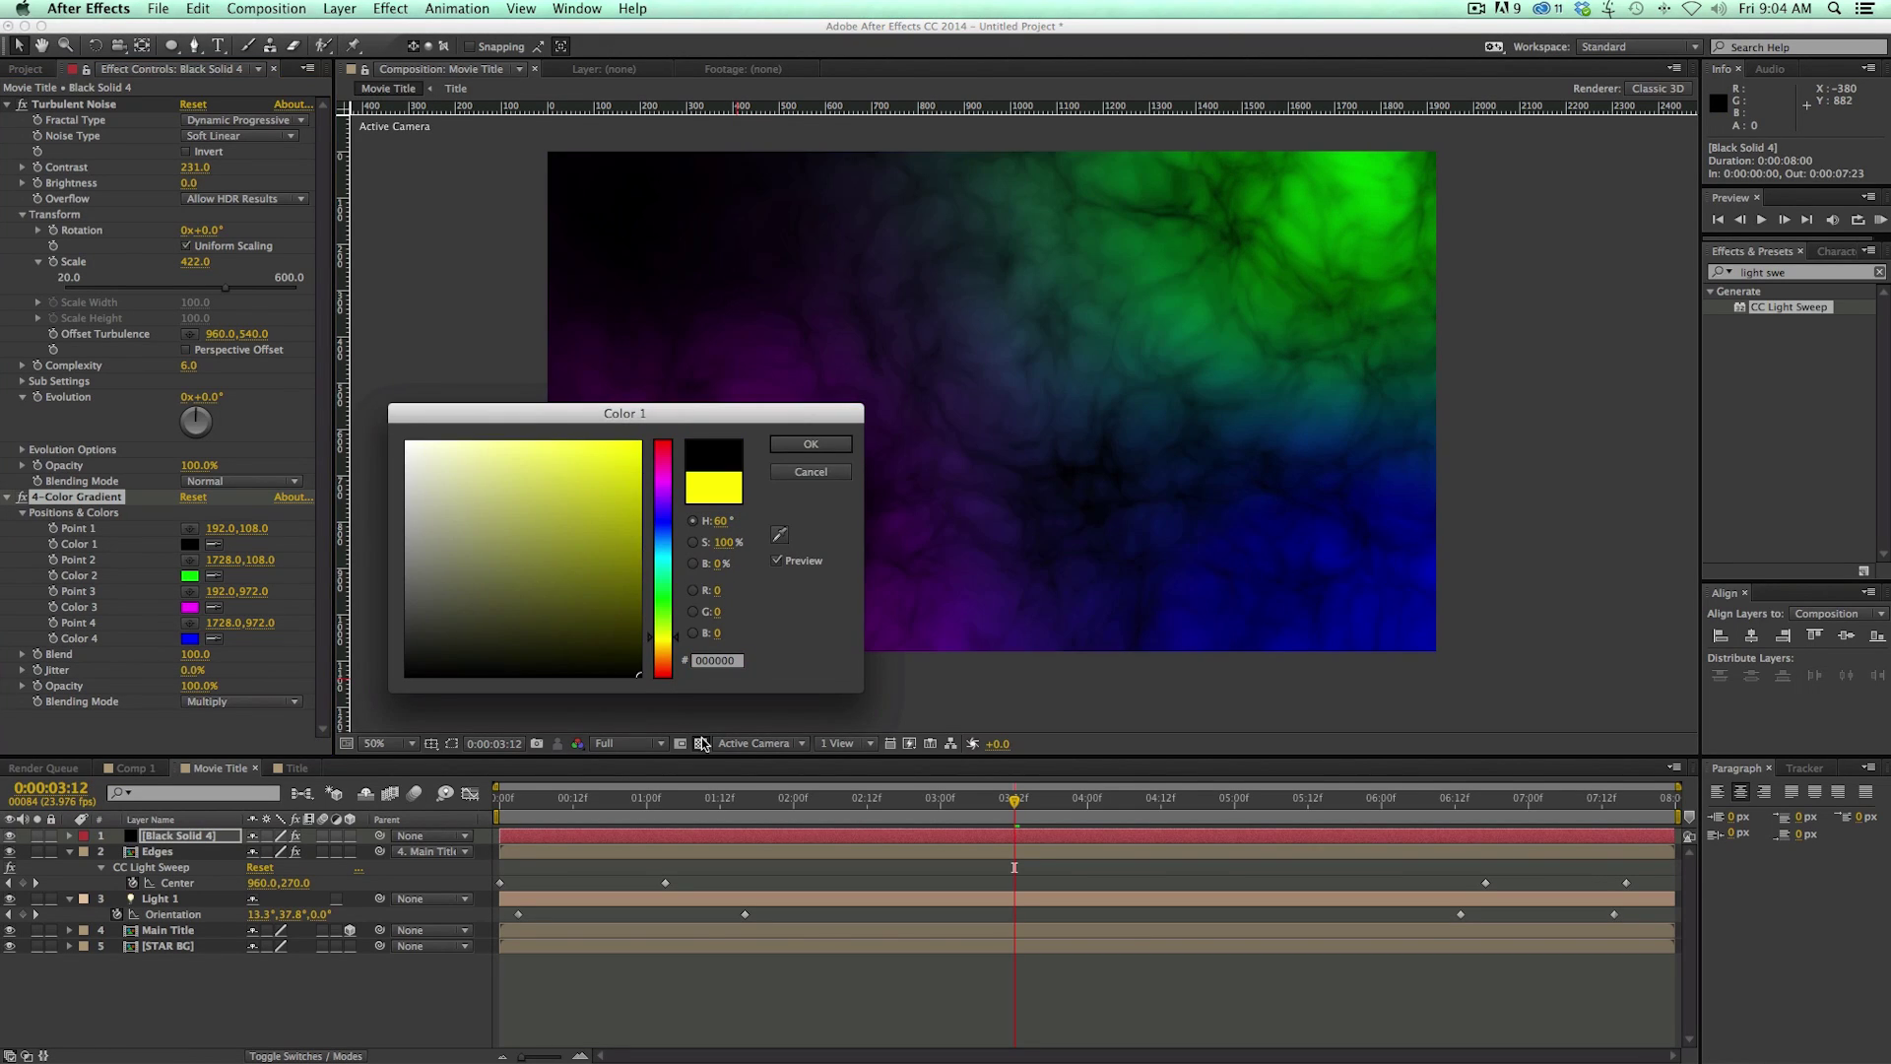
left_click(810, 448)
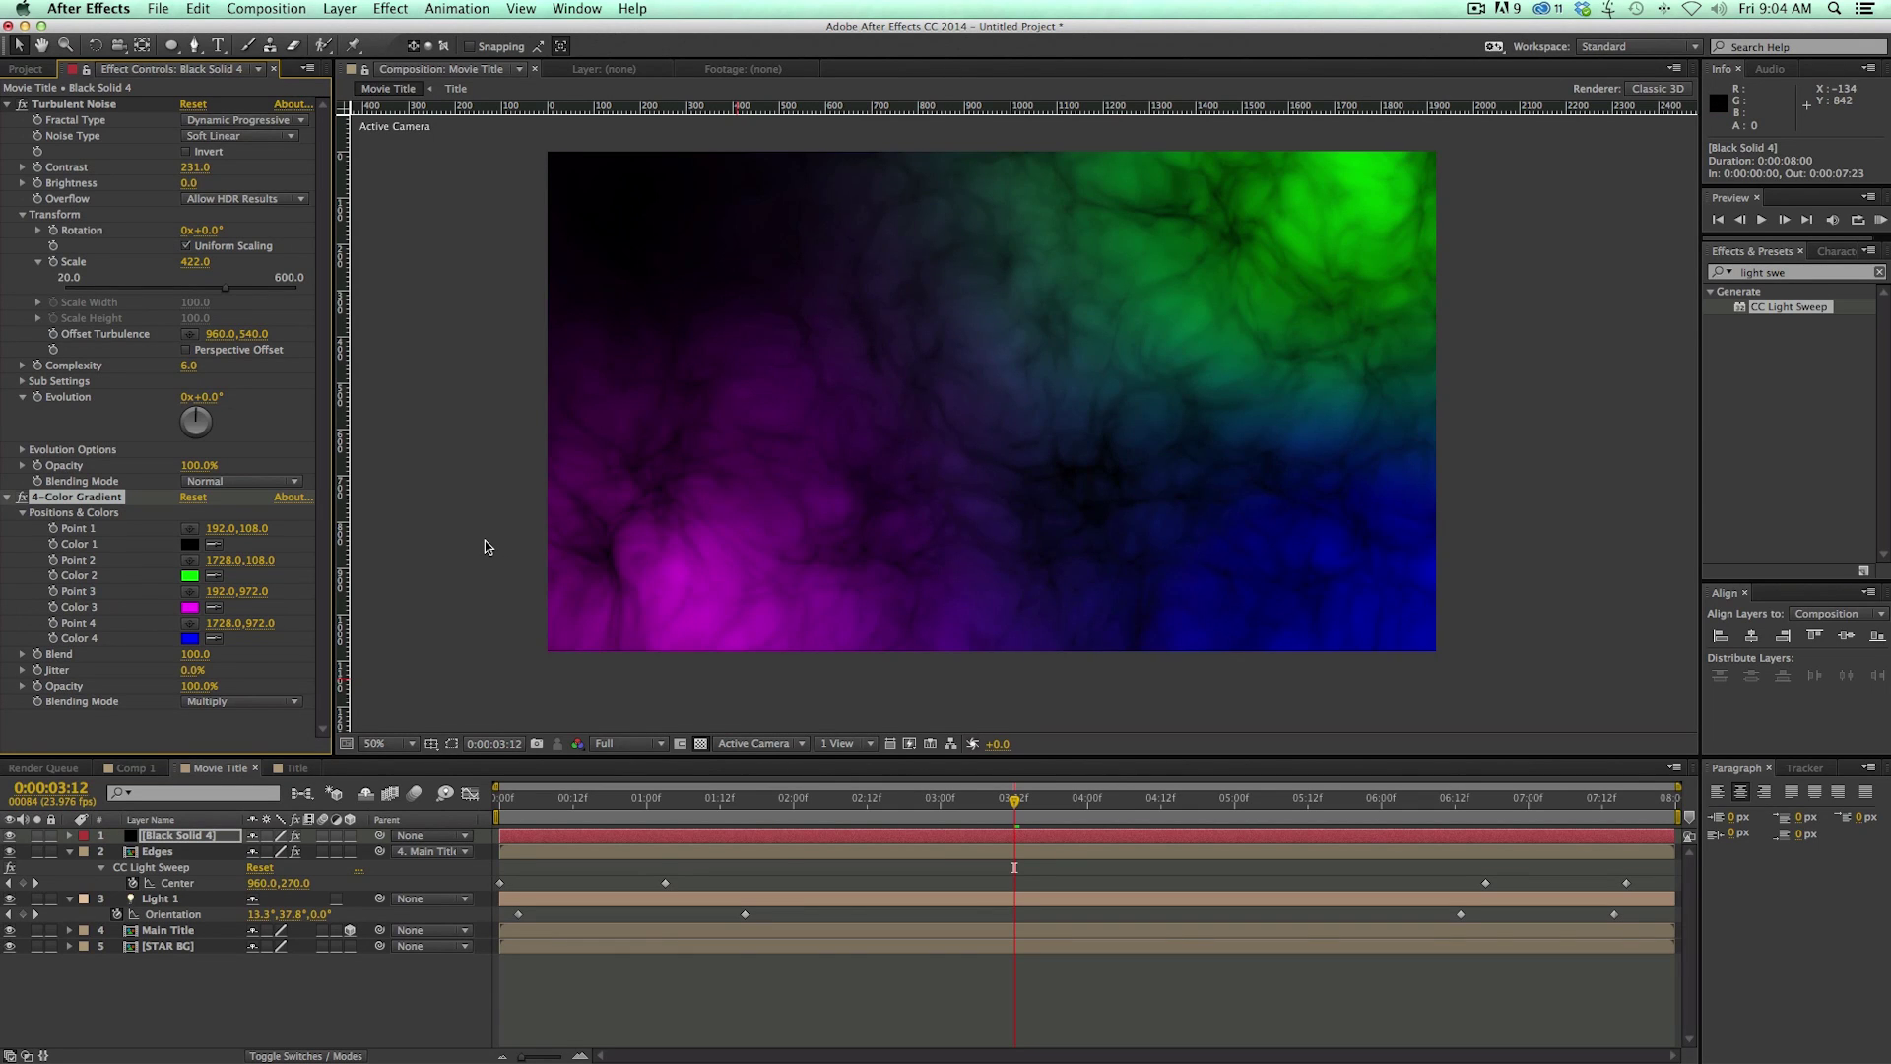
left_click(190, 638)
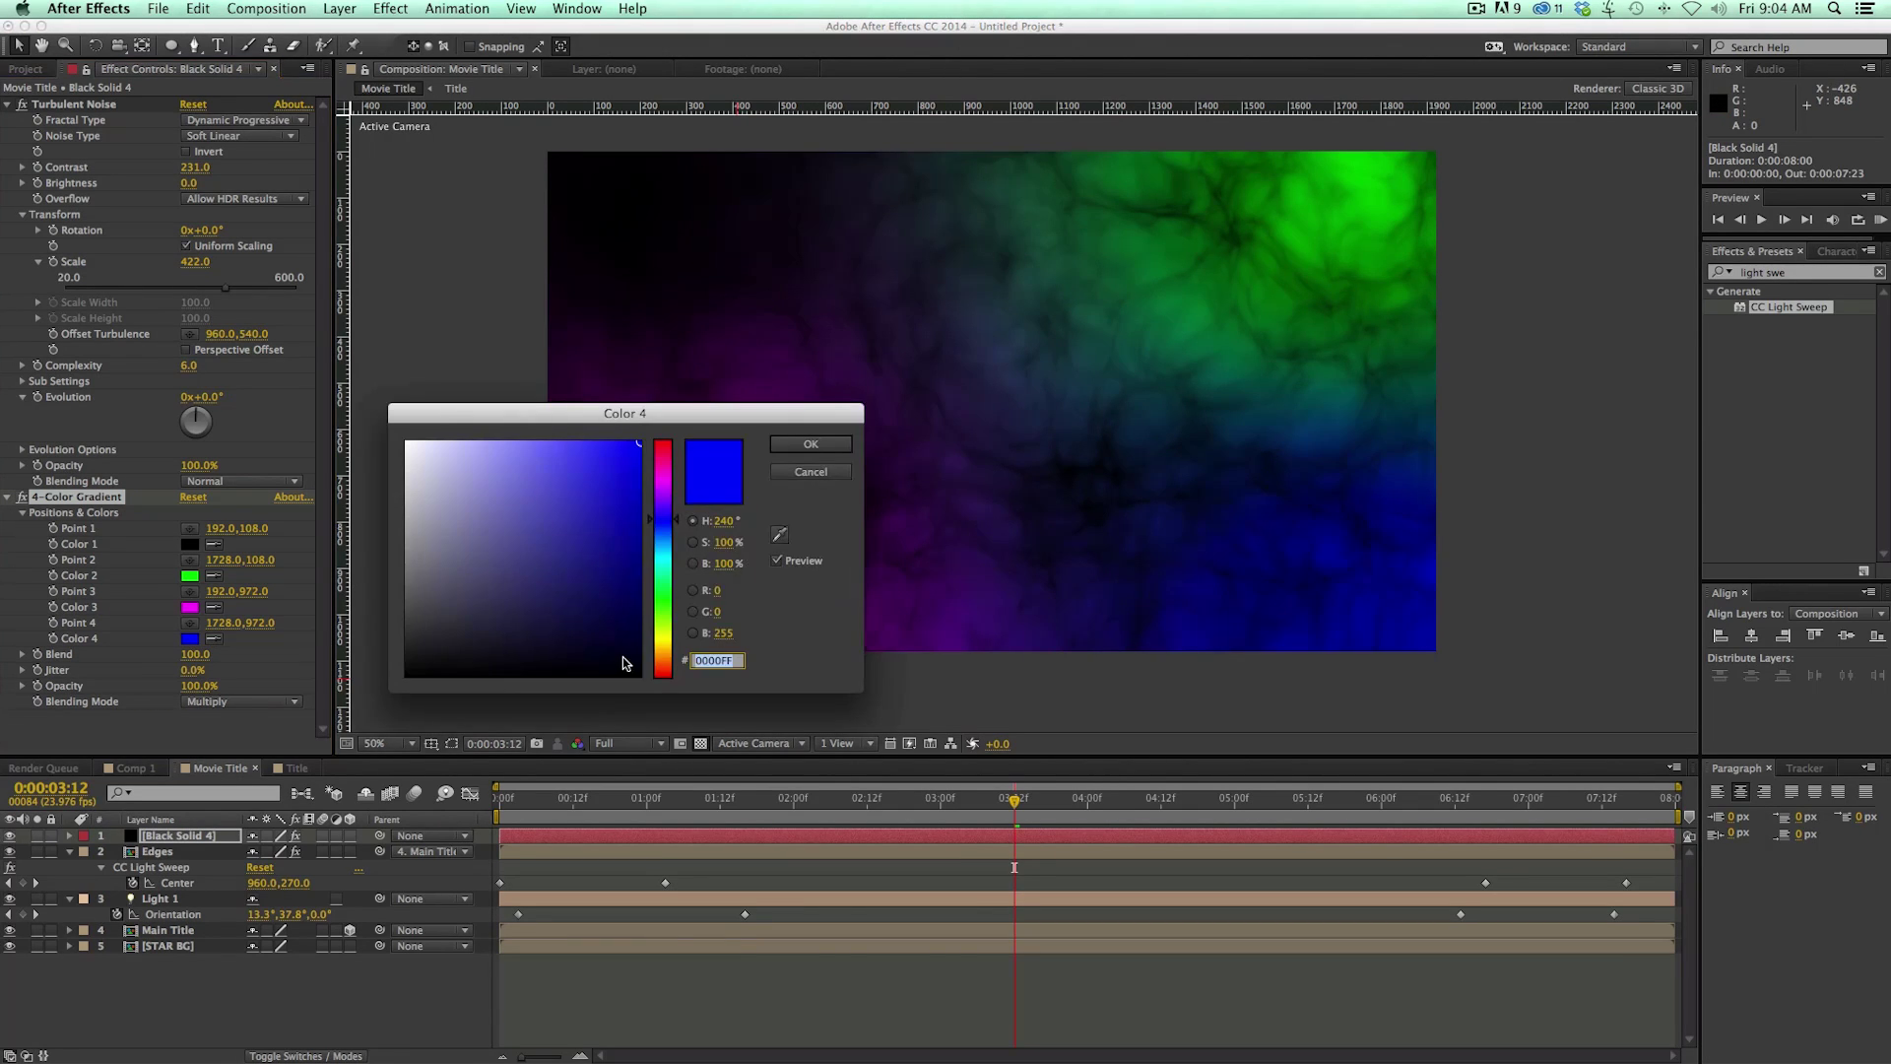
left_click_drag(625, 664, 642, 680)
left_click(810, 445)
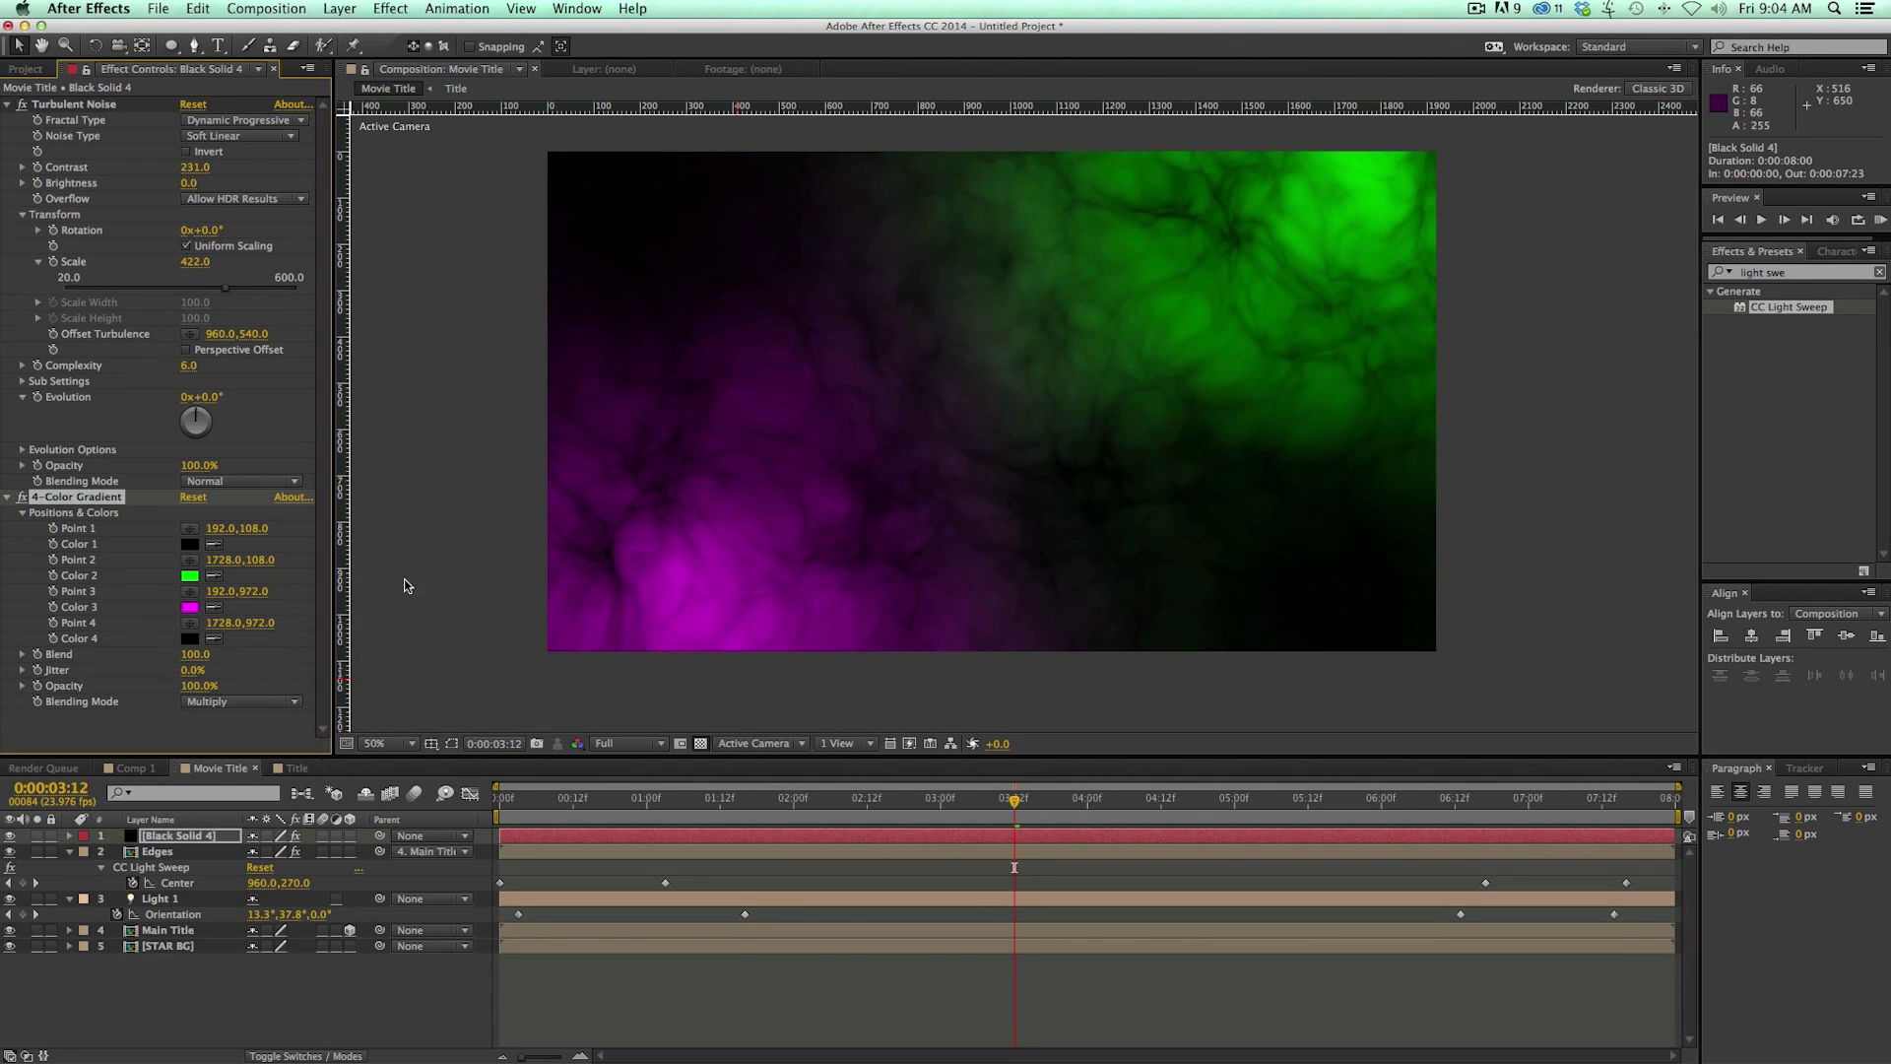
Step: Make Color 2 dark red and Color 3 muted yellow
left_click(189, 575)
mouse_move(673, 571)
left_mouse_down()
mouse_move(673, 445)
mouse_move(557, 602)
mouse_move(573, 566)
mouse_move(611, 576)
left_mouse_up()
left_click(663, 668)
left_click(806, 445)
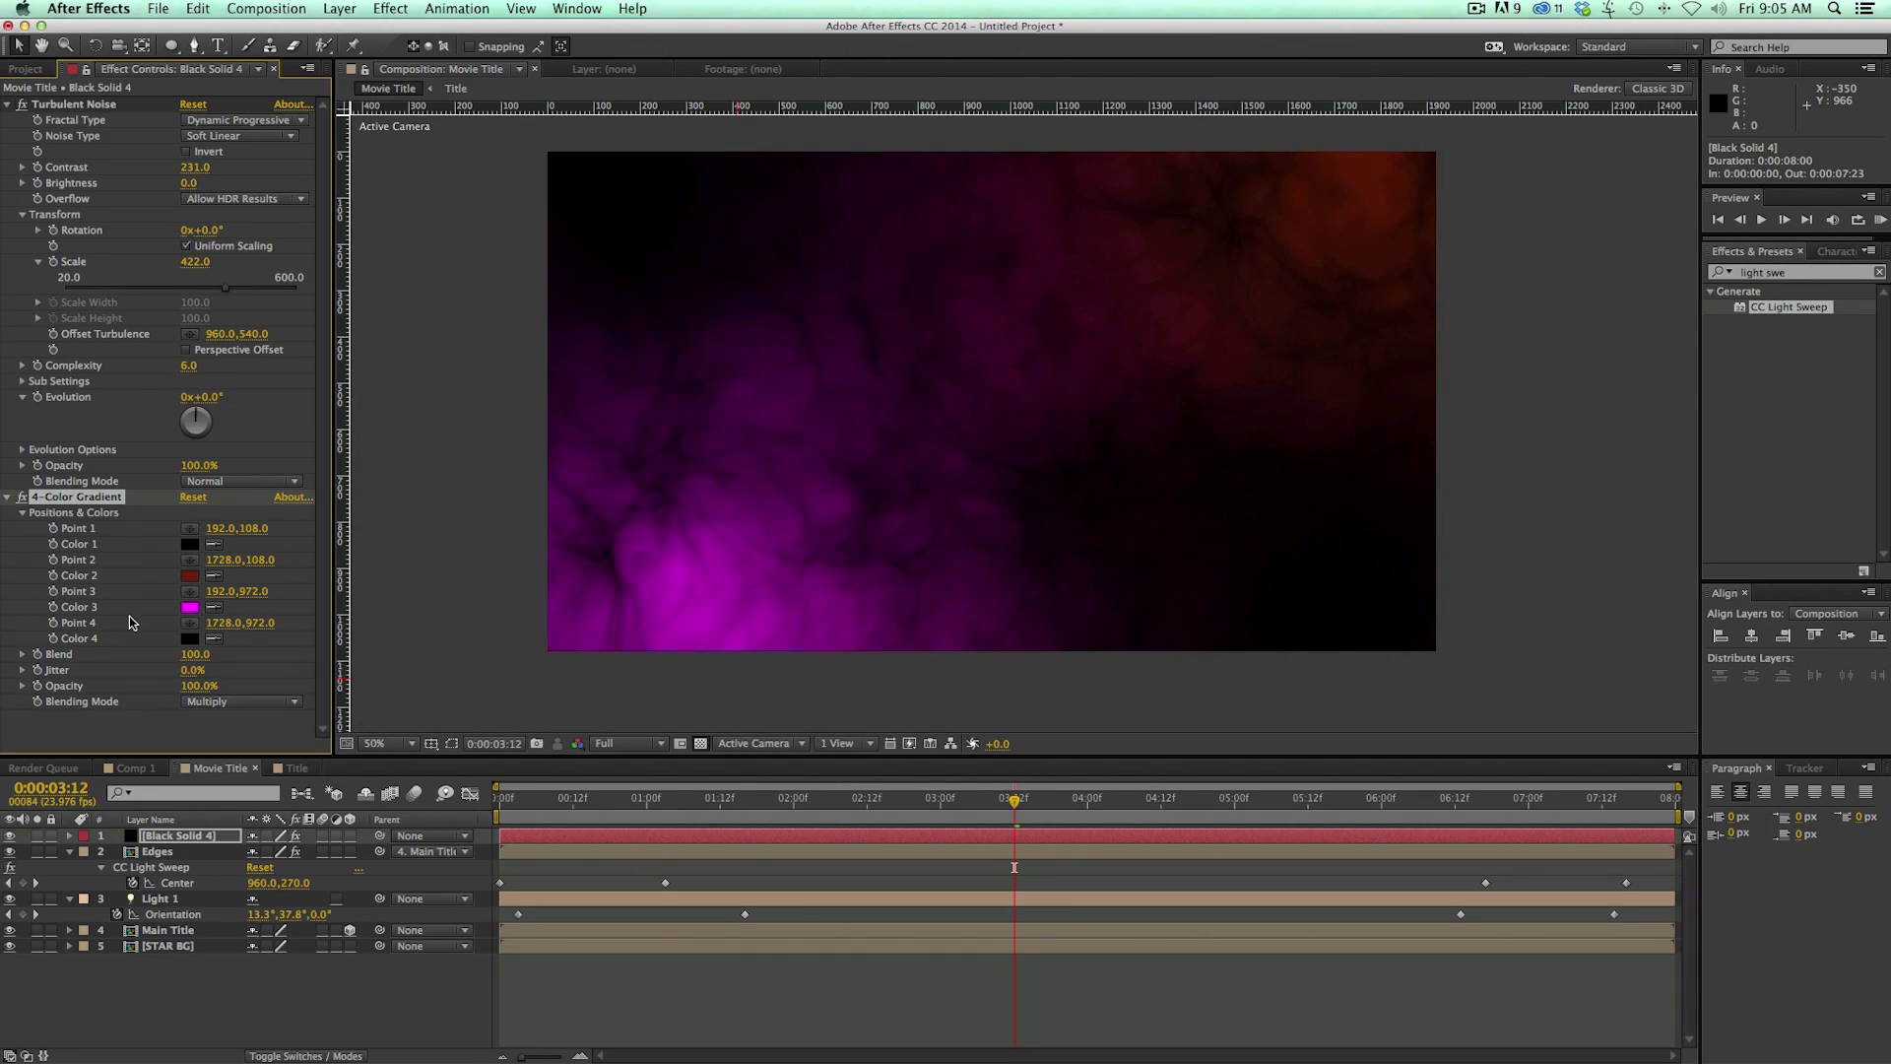
left_click(188, 607)
left_click_drag(663, 535, 663, 638)
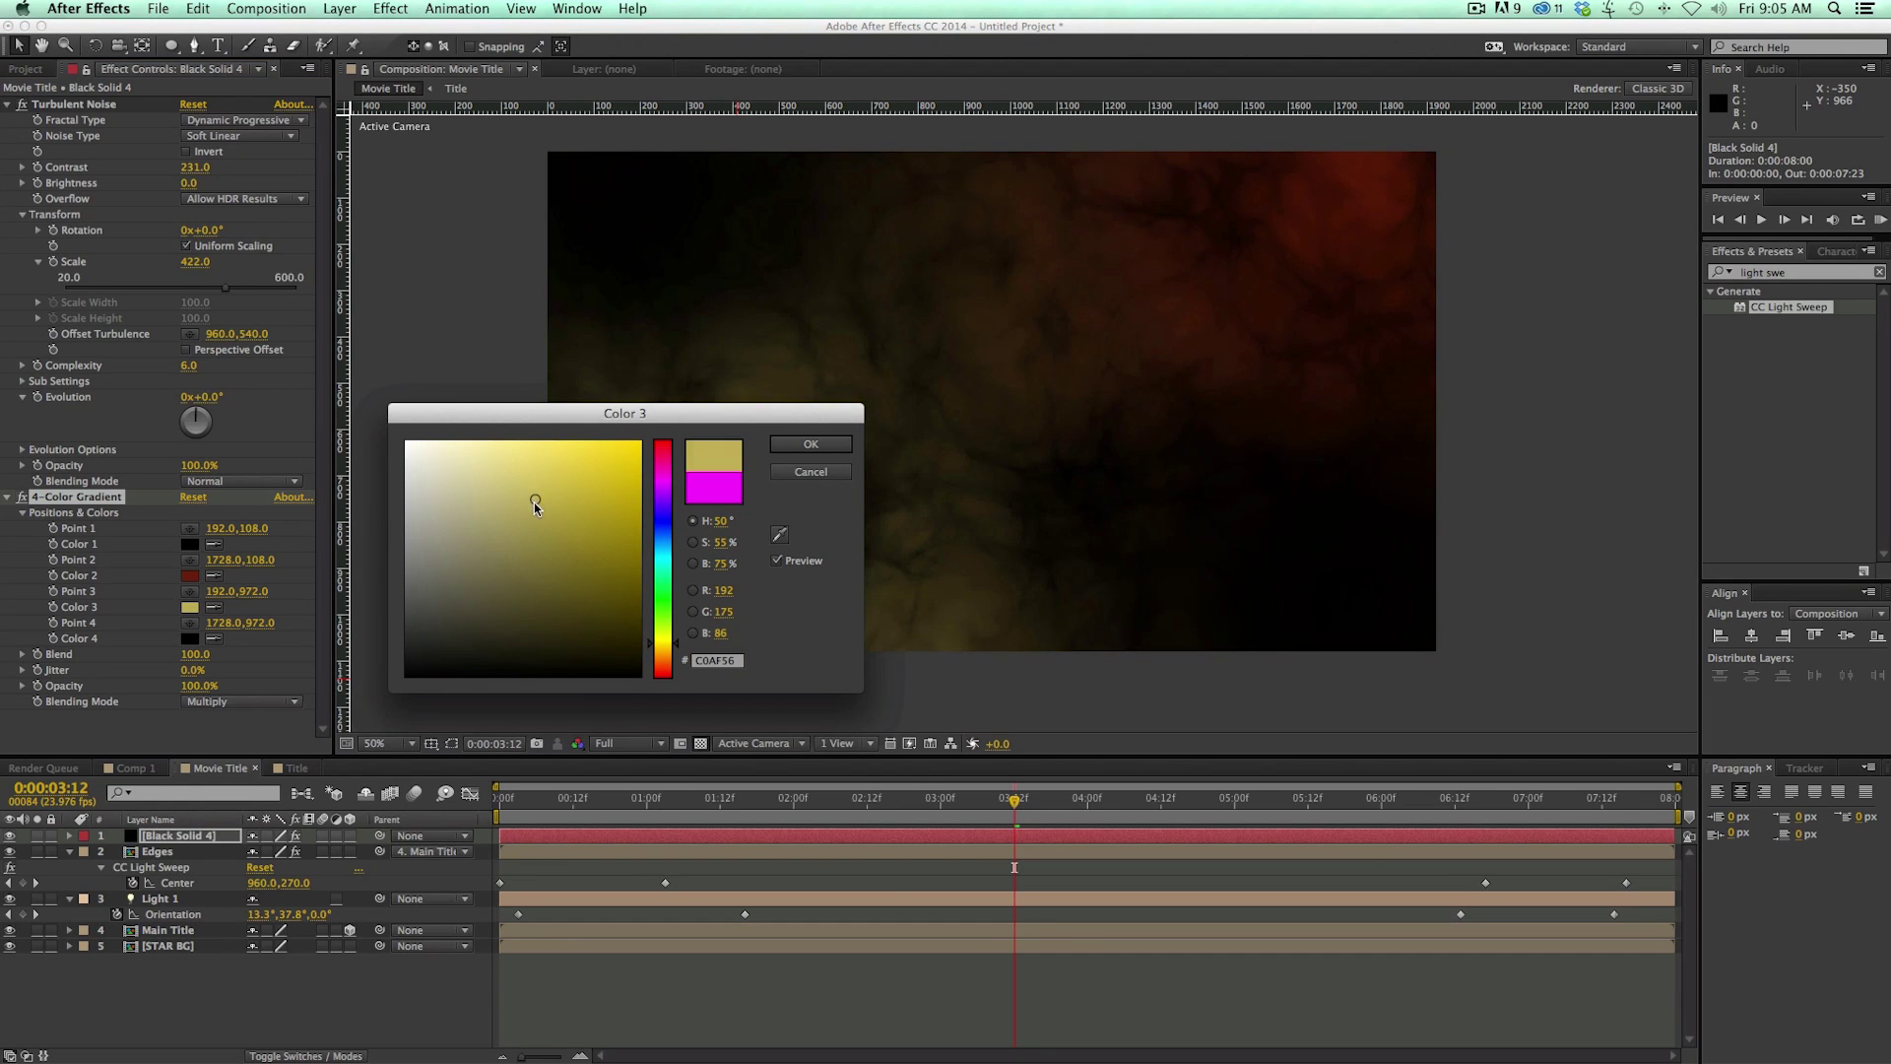
left_click_drag(534, 502, 536, 507)
left_click(810, 444)
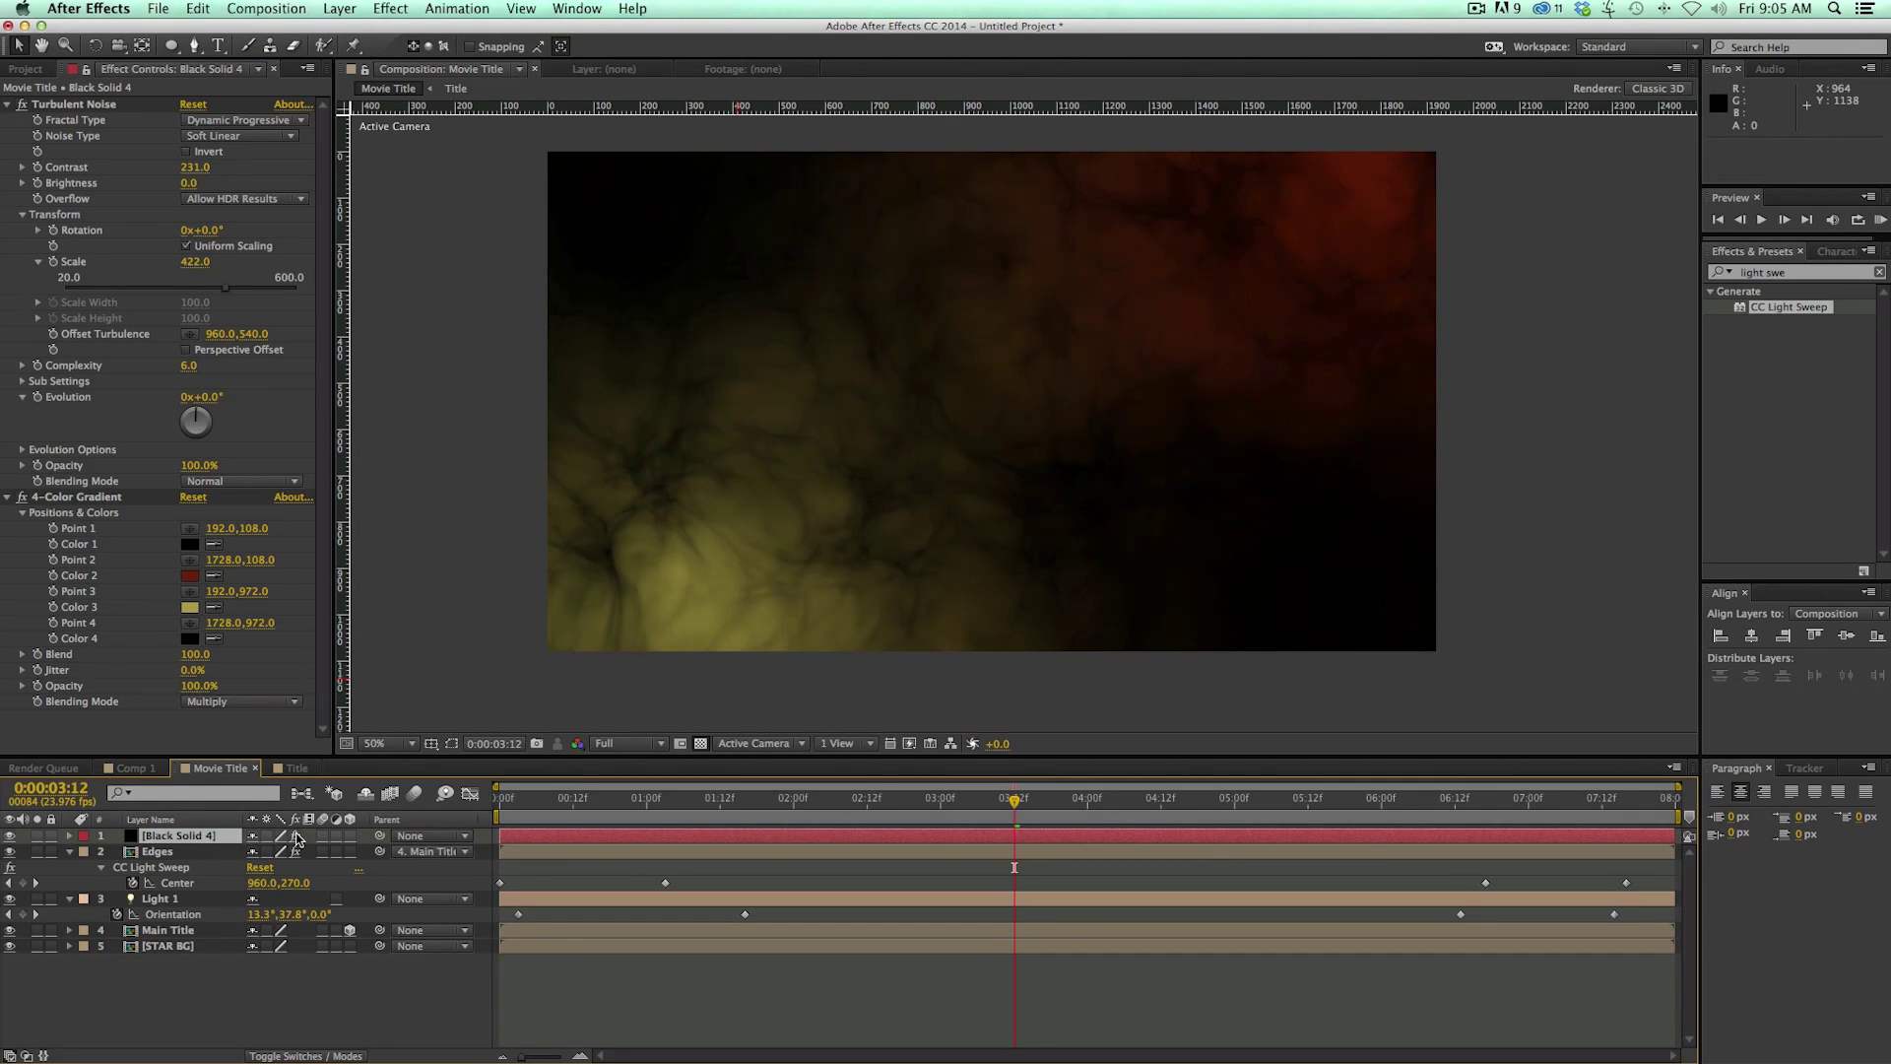
Step: Set Black Solid 4's blending mode to Screen
left_click(283, 1056)
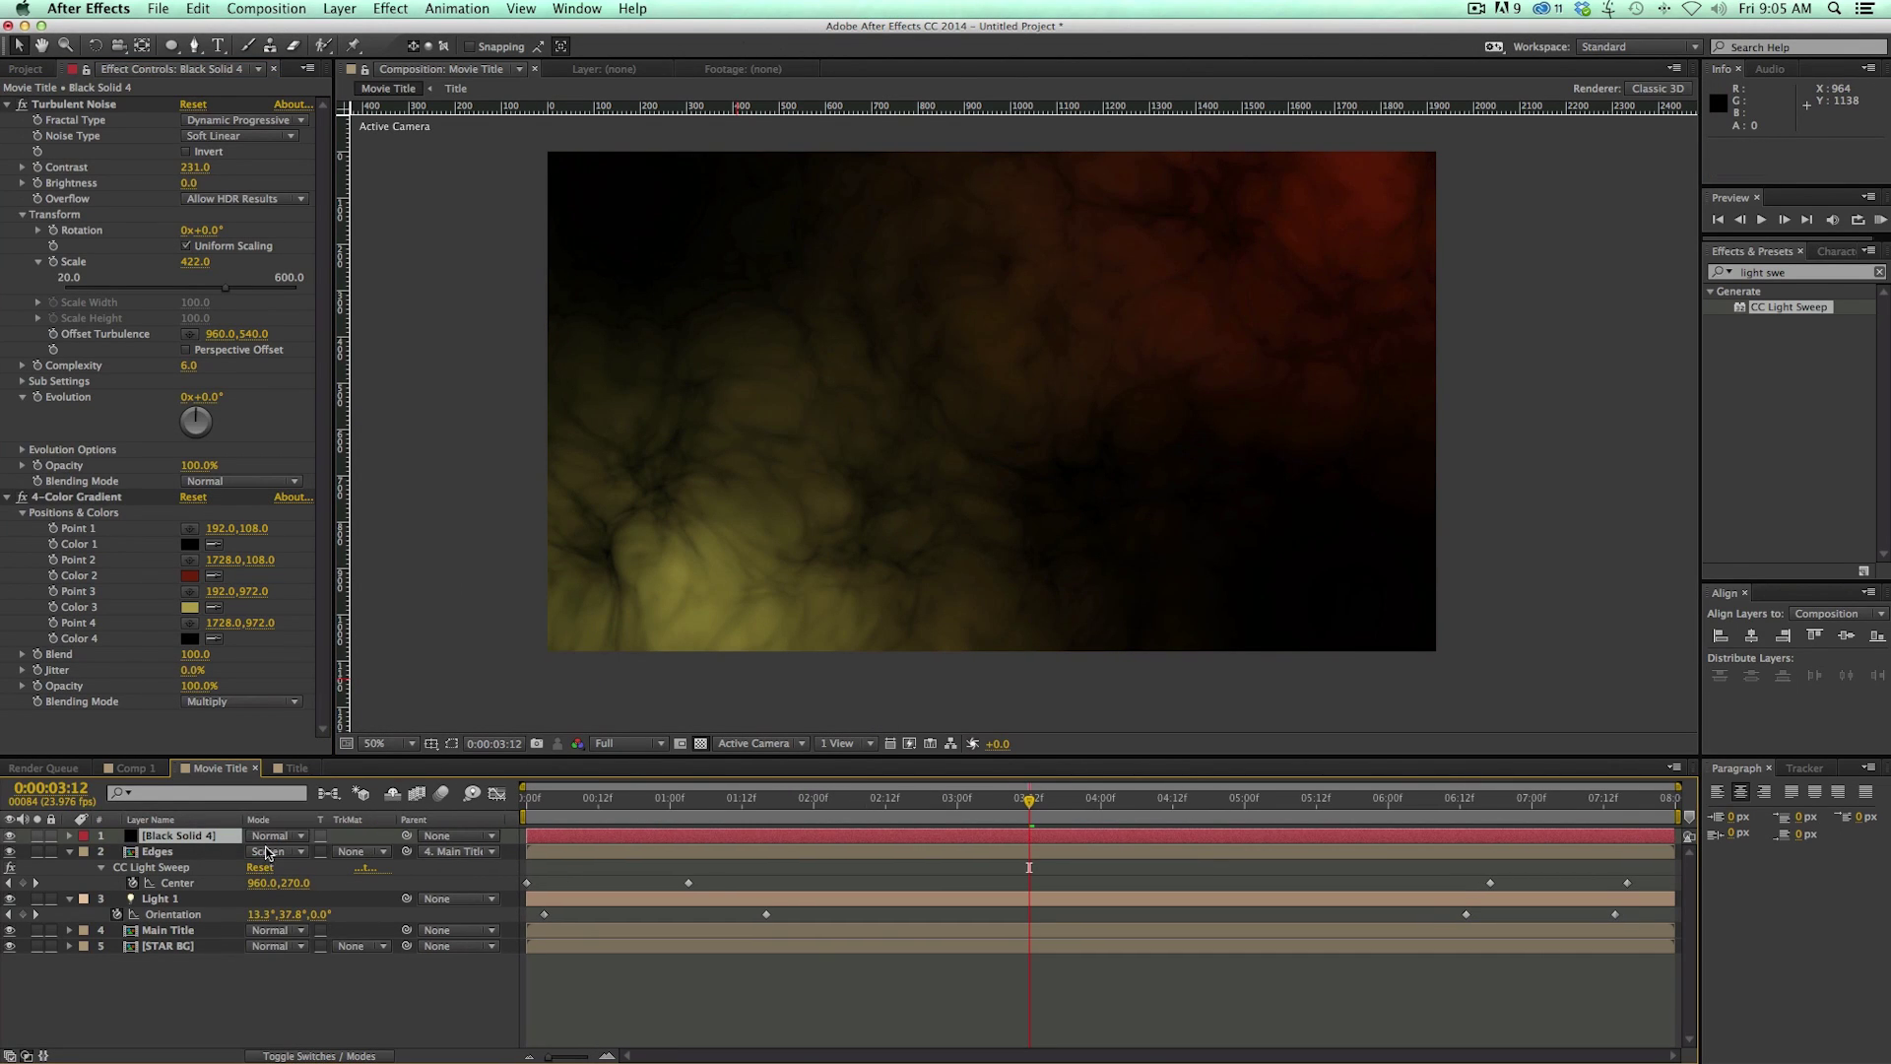
left_click(273, 837)
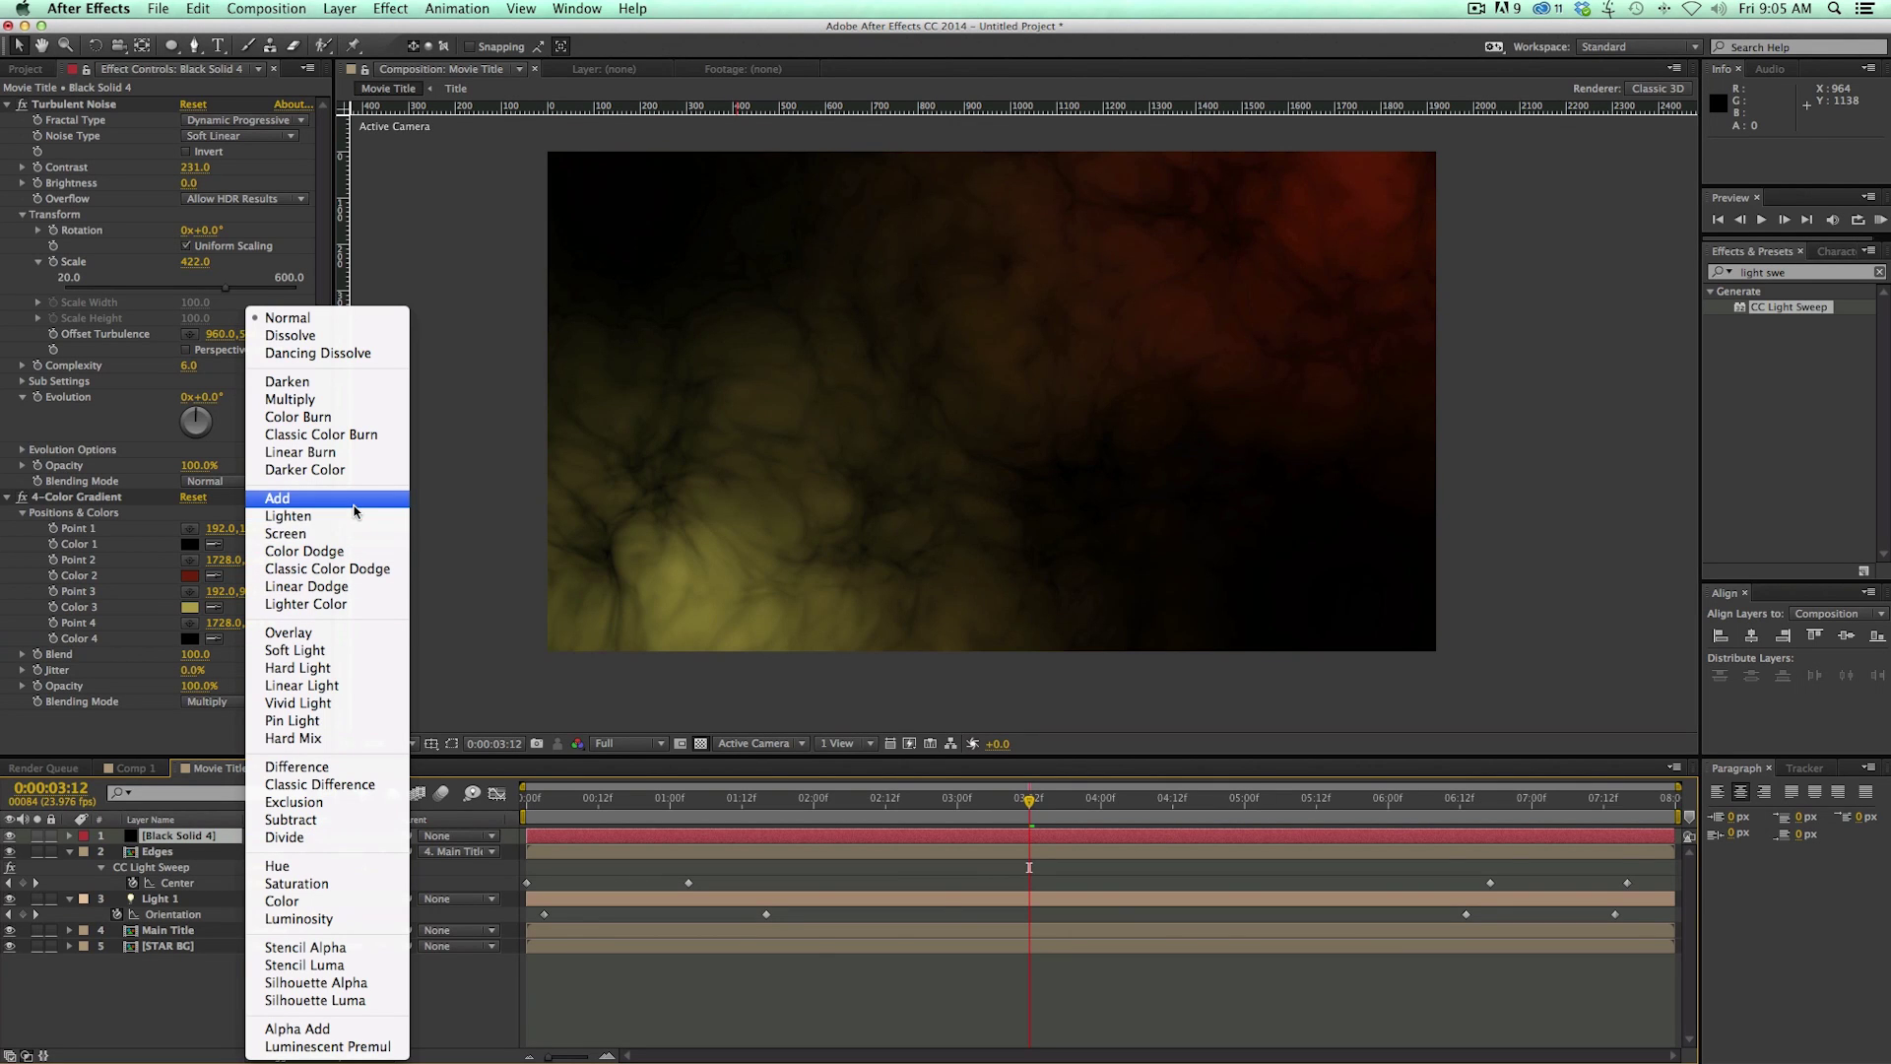
left_click(342, 522)
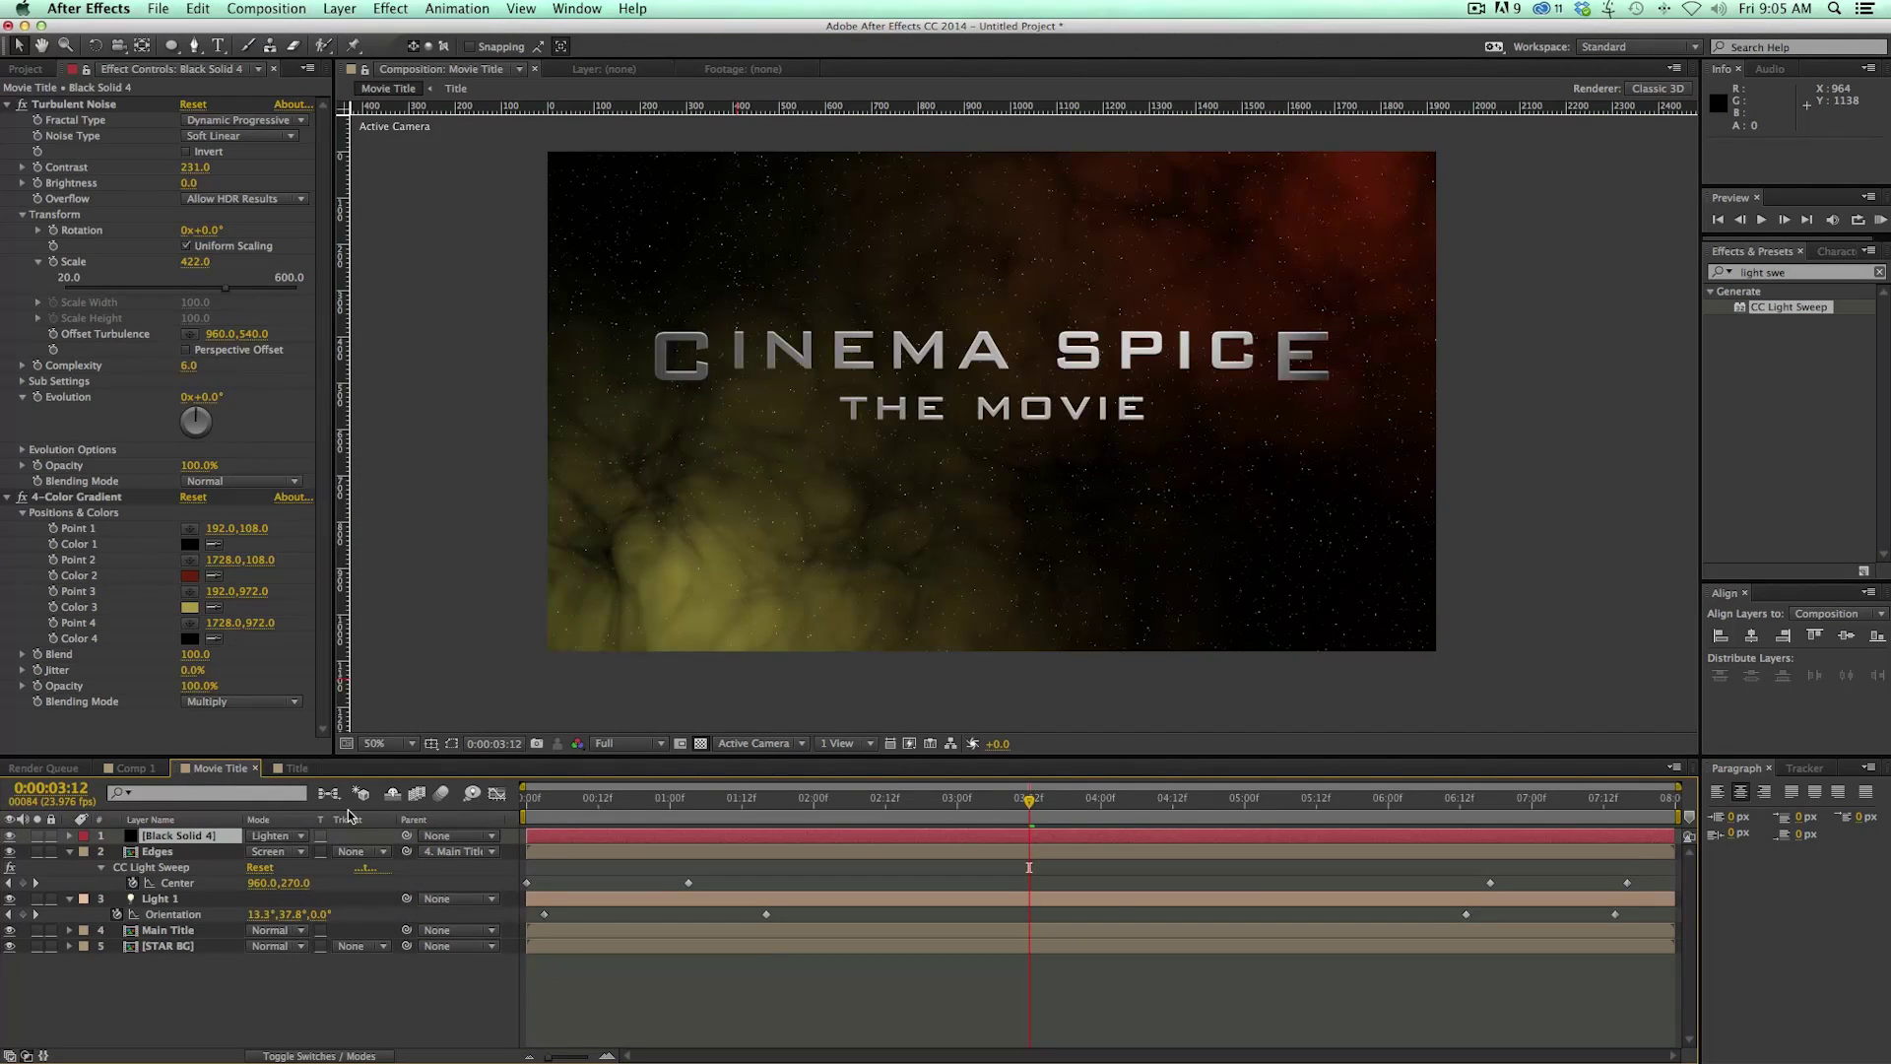
left_click(293, 840)
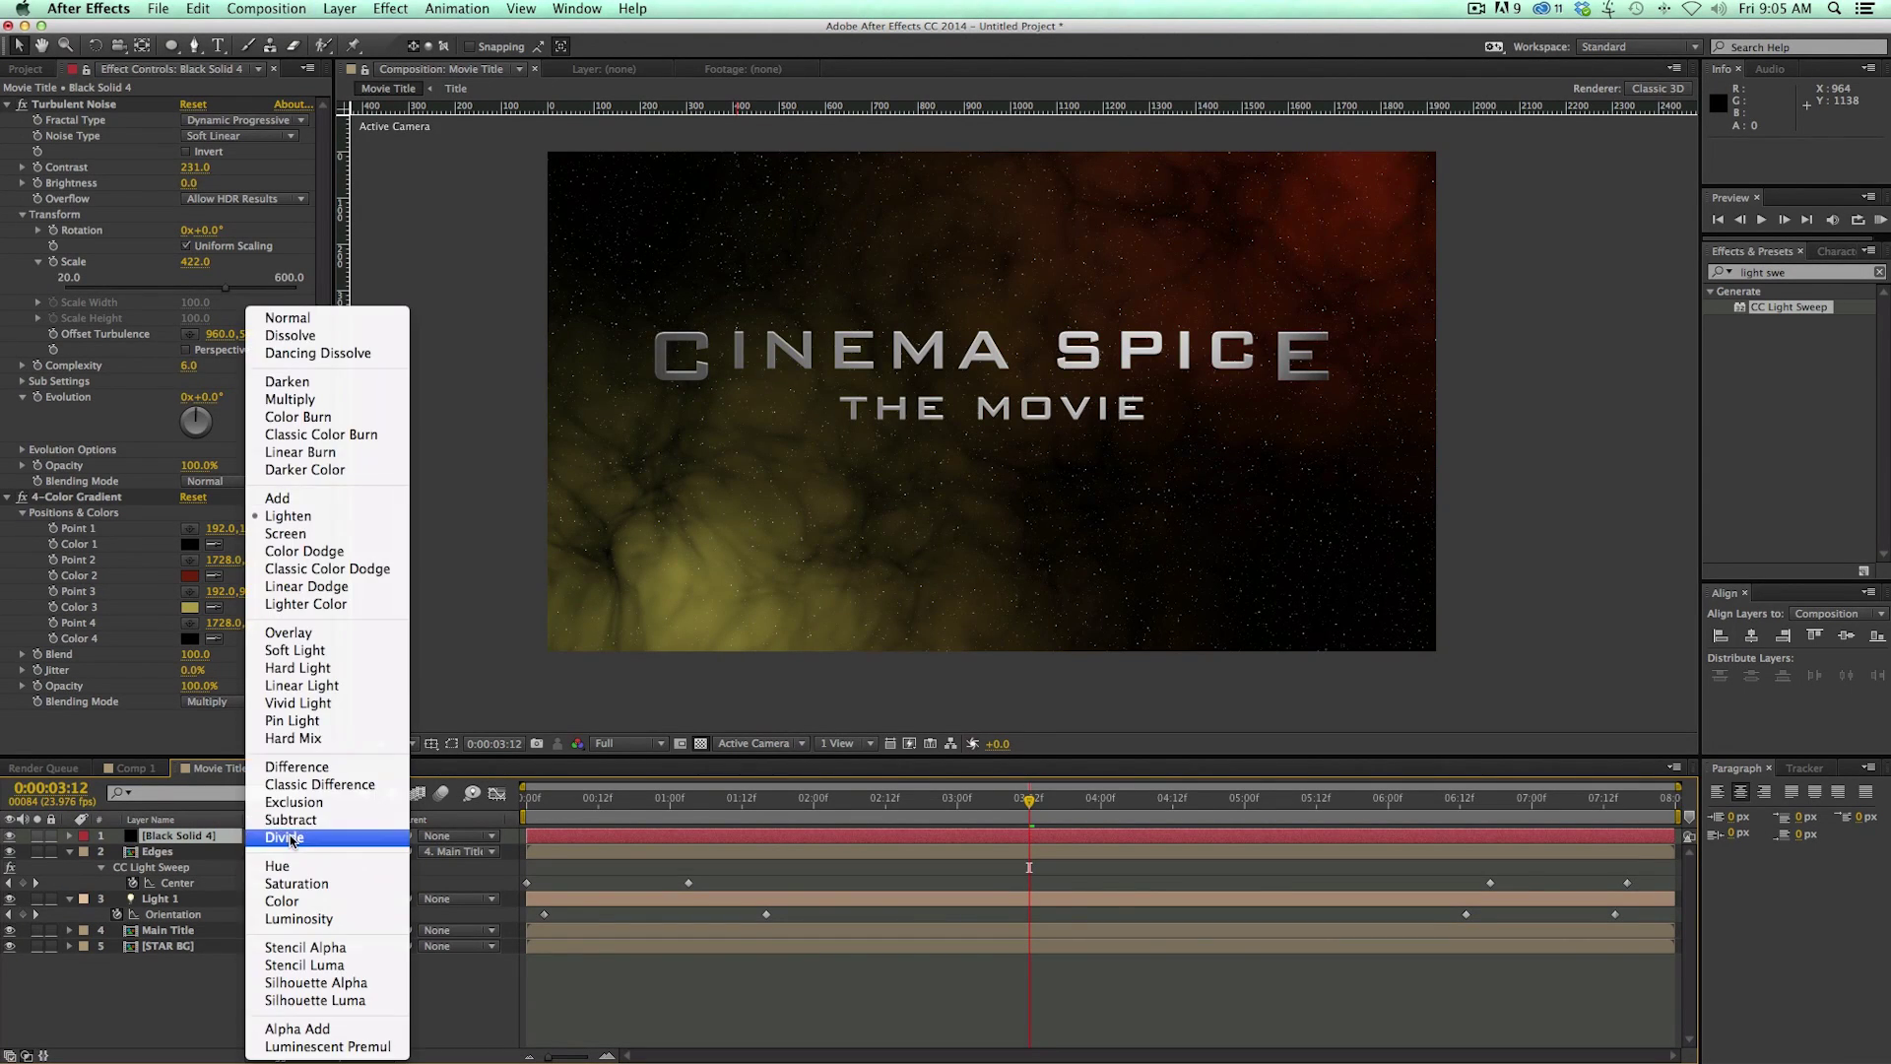
left_click(315, 544)
key("shift+equal")
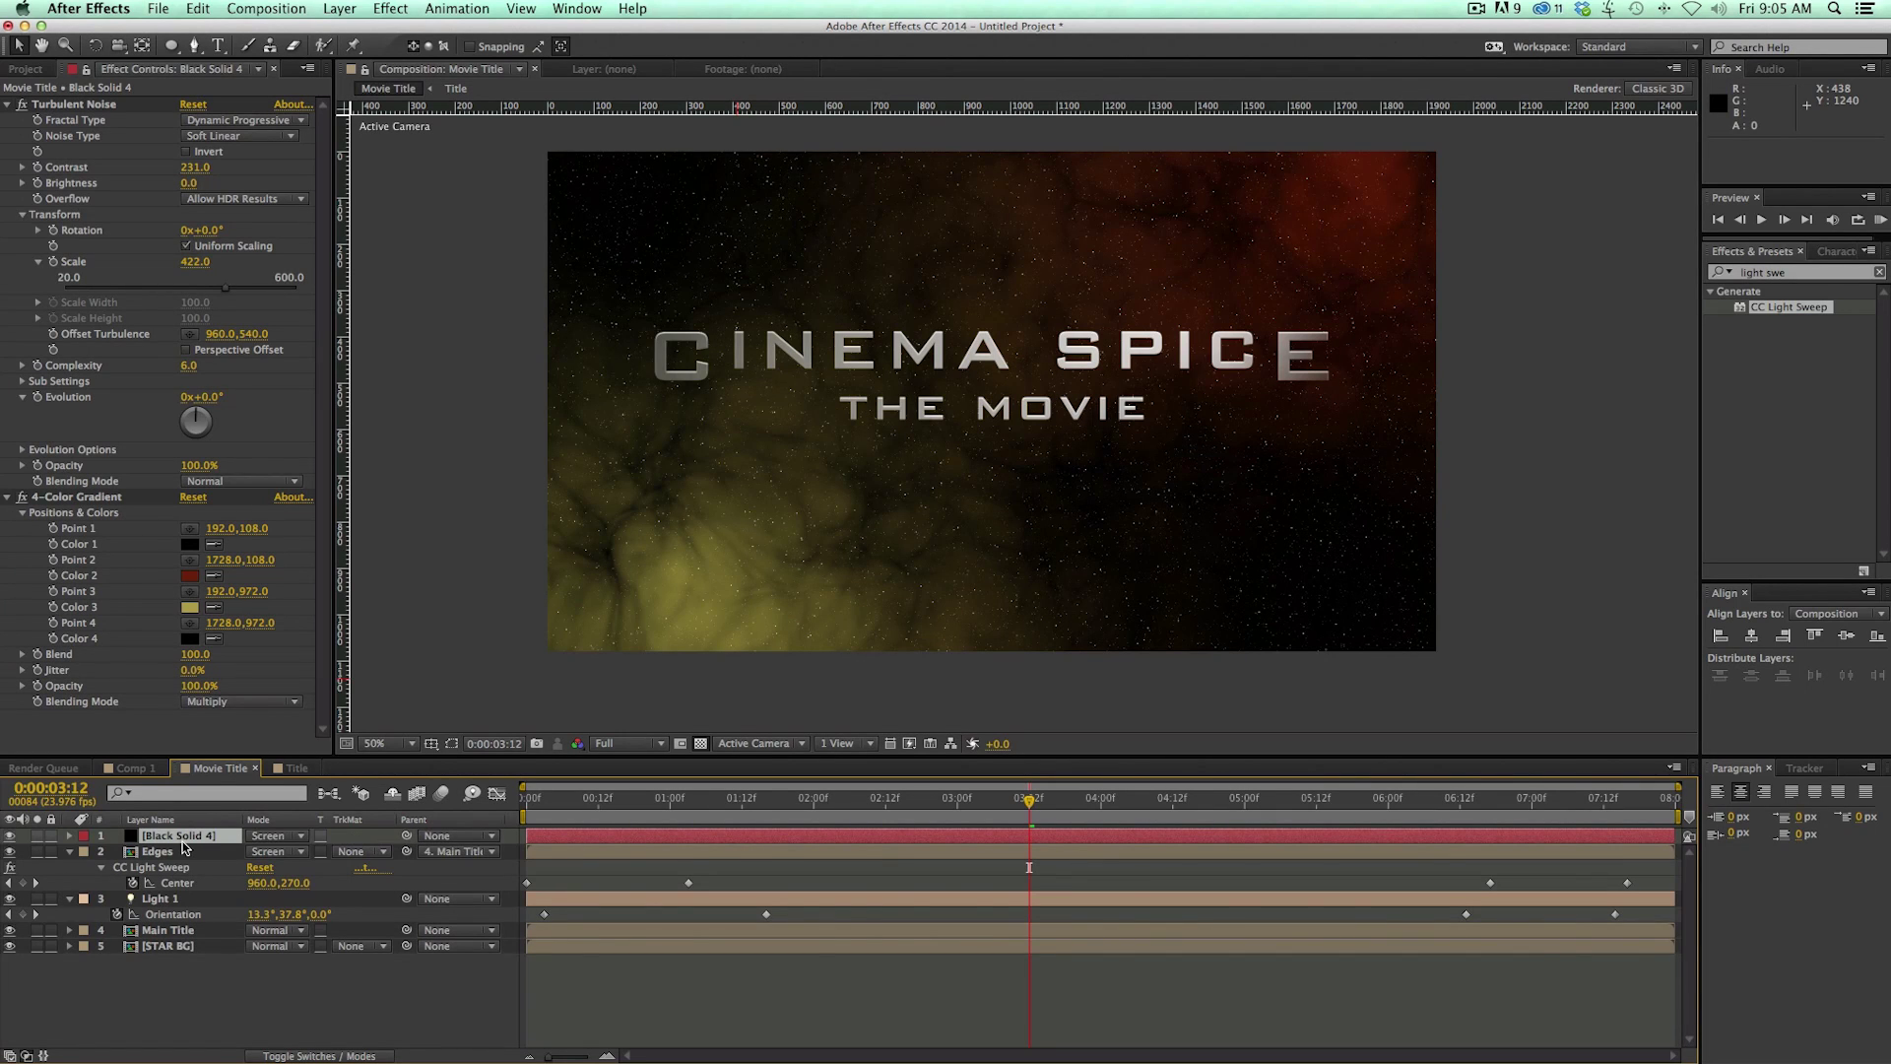
Step: Lower the nebula's opacity to 37%, parent it to Main Title, and preview the result
key("t")
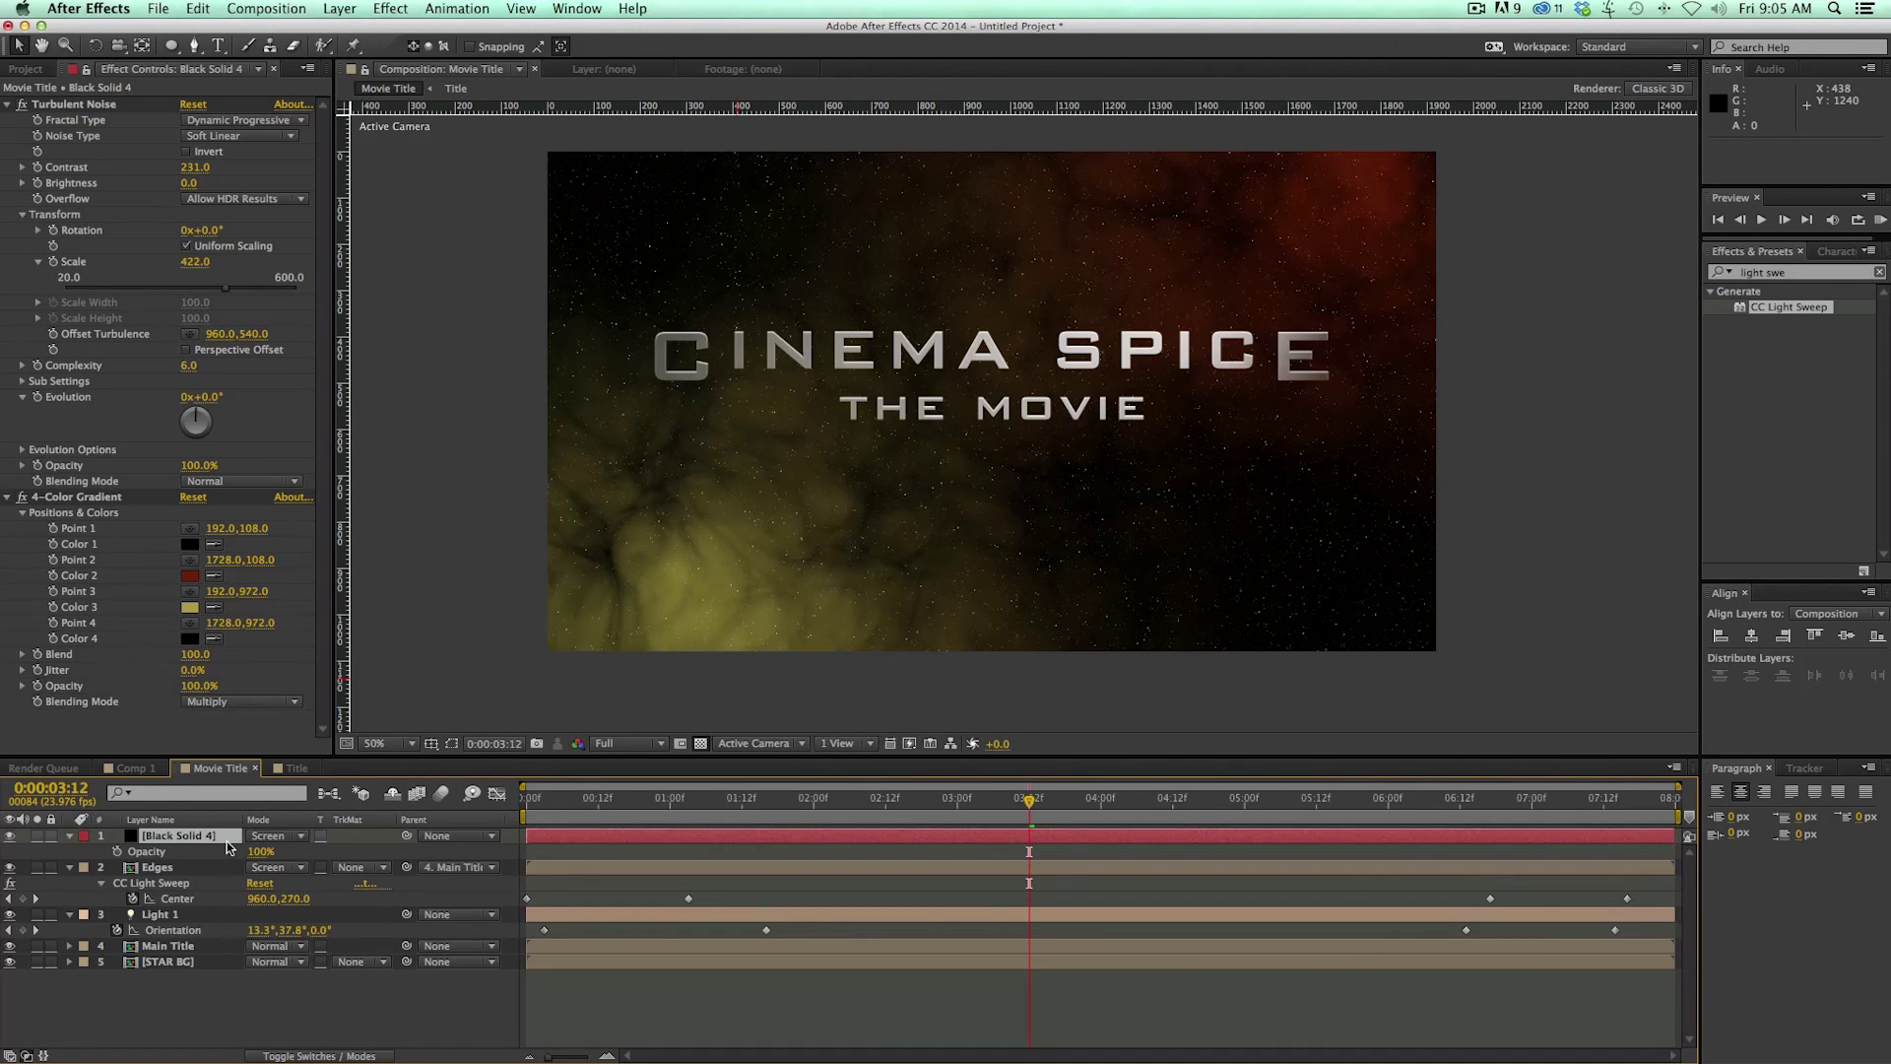
left_click_drag(262, 852, 216, 855)
key("Home")
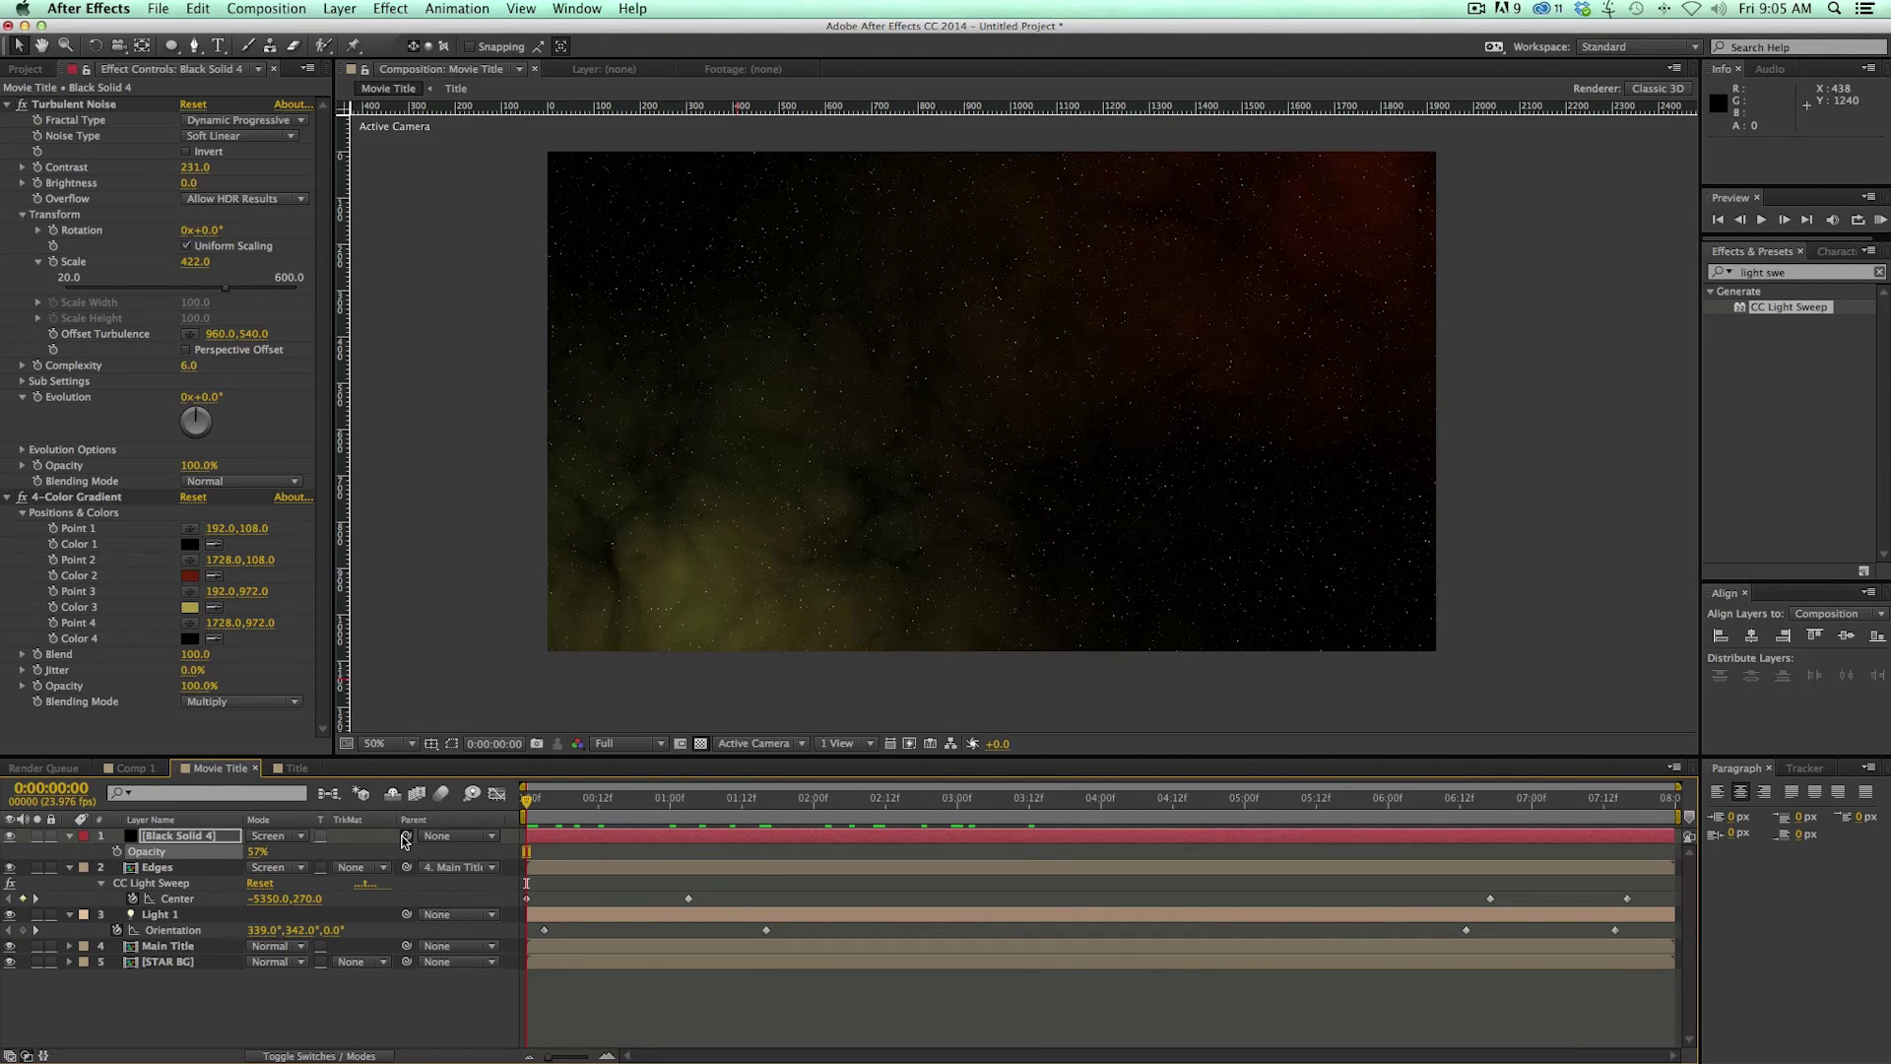
left_click_drag(405, 837, 212, 947)
key("space")
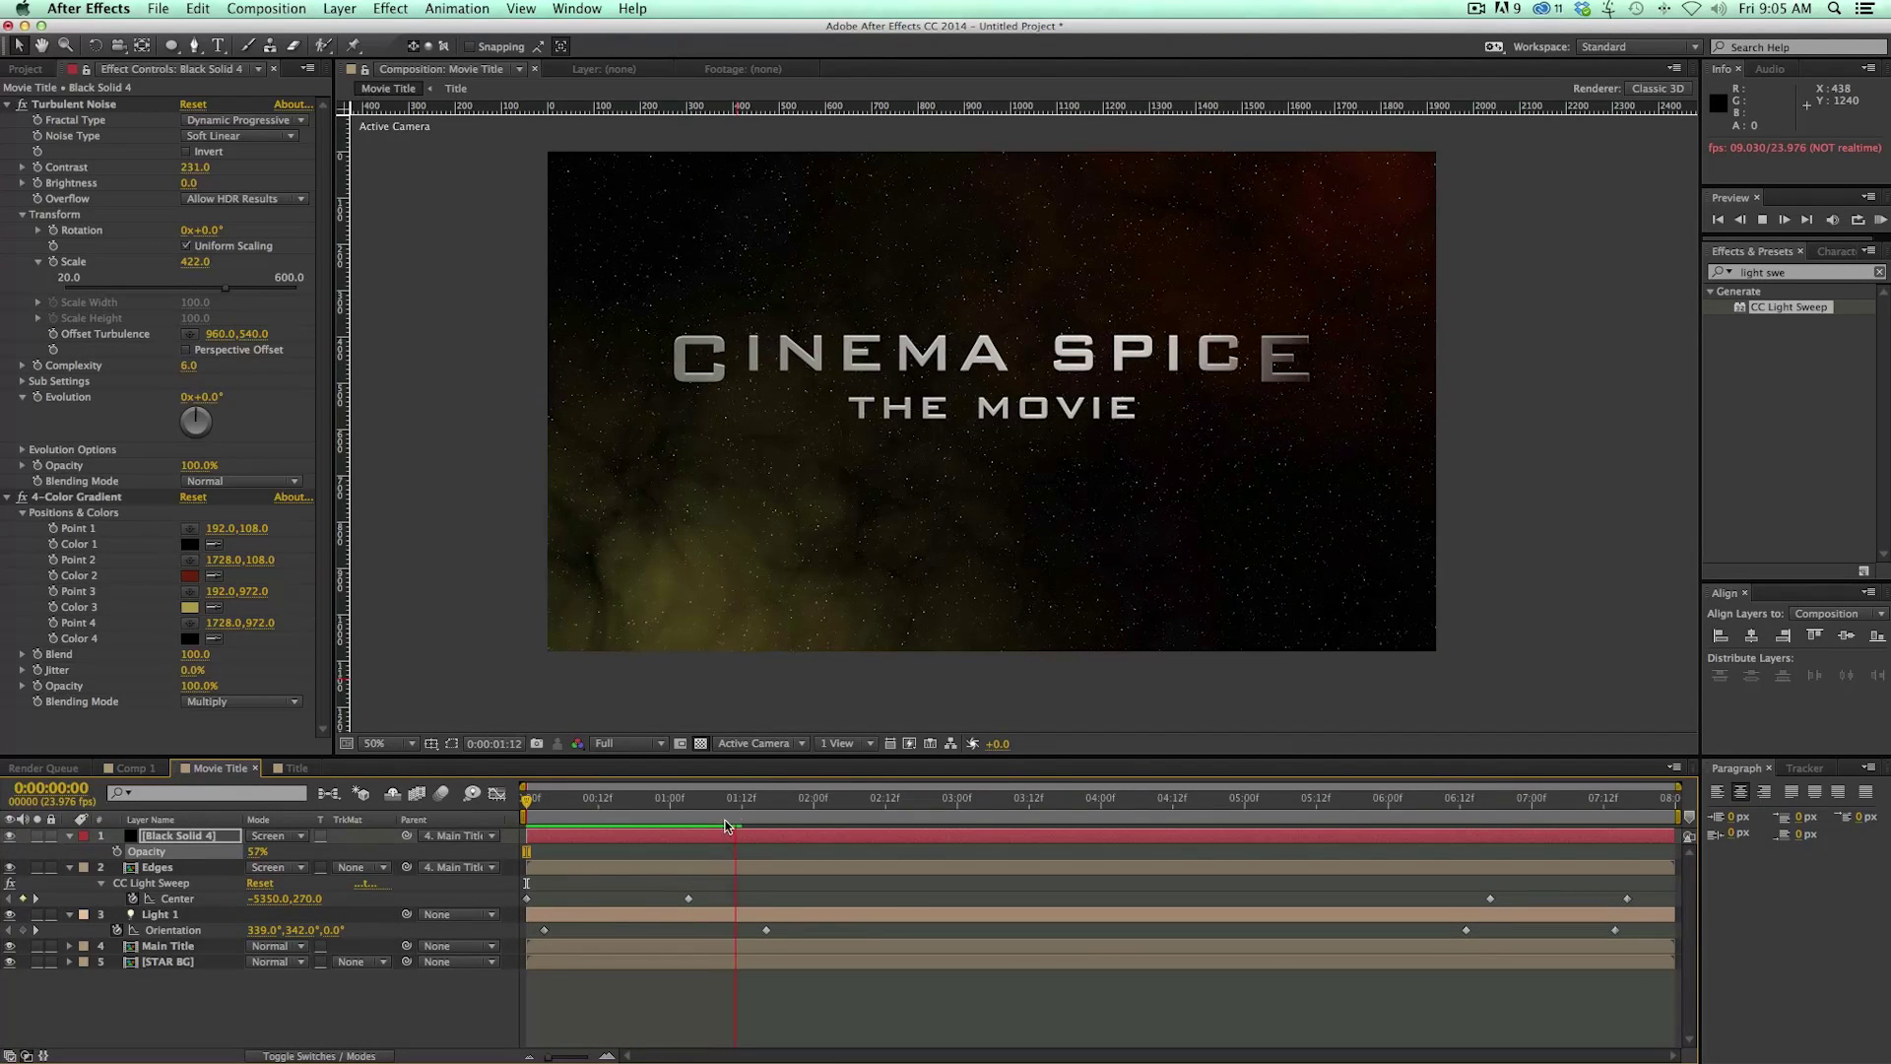
key("space")
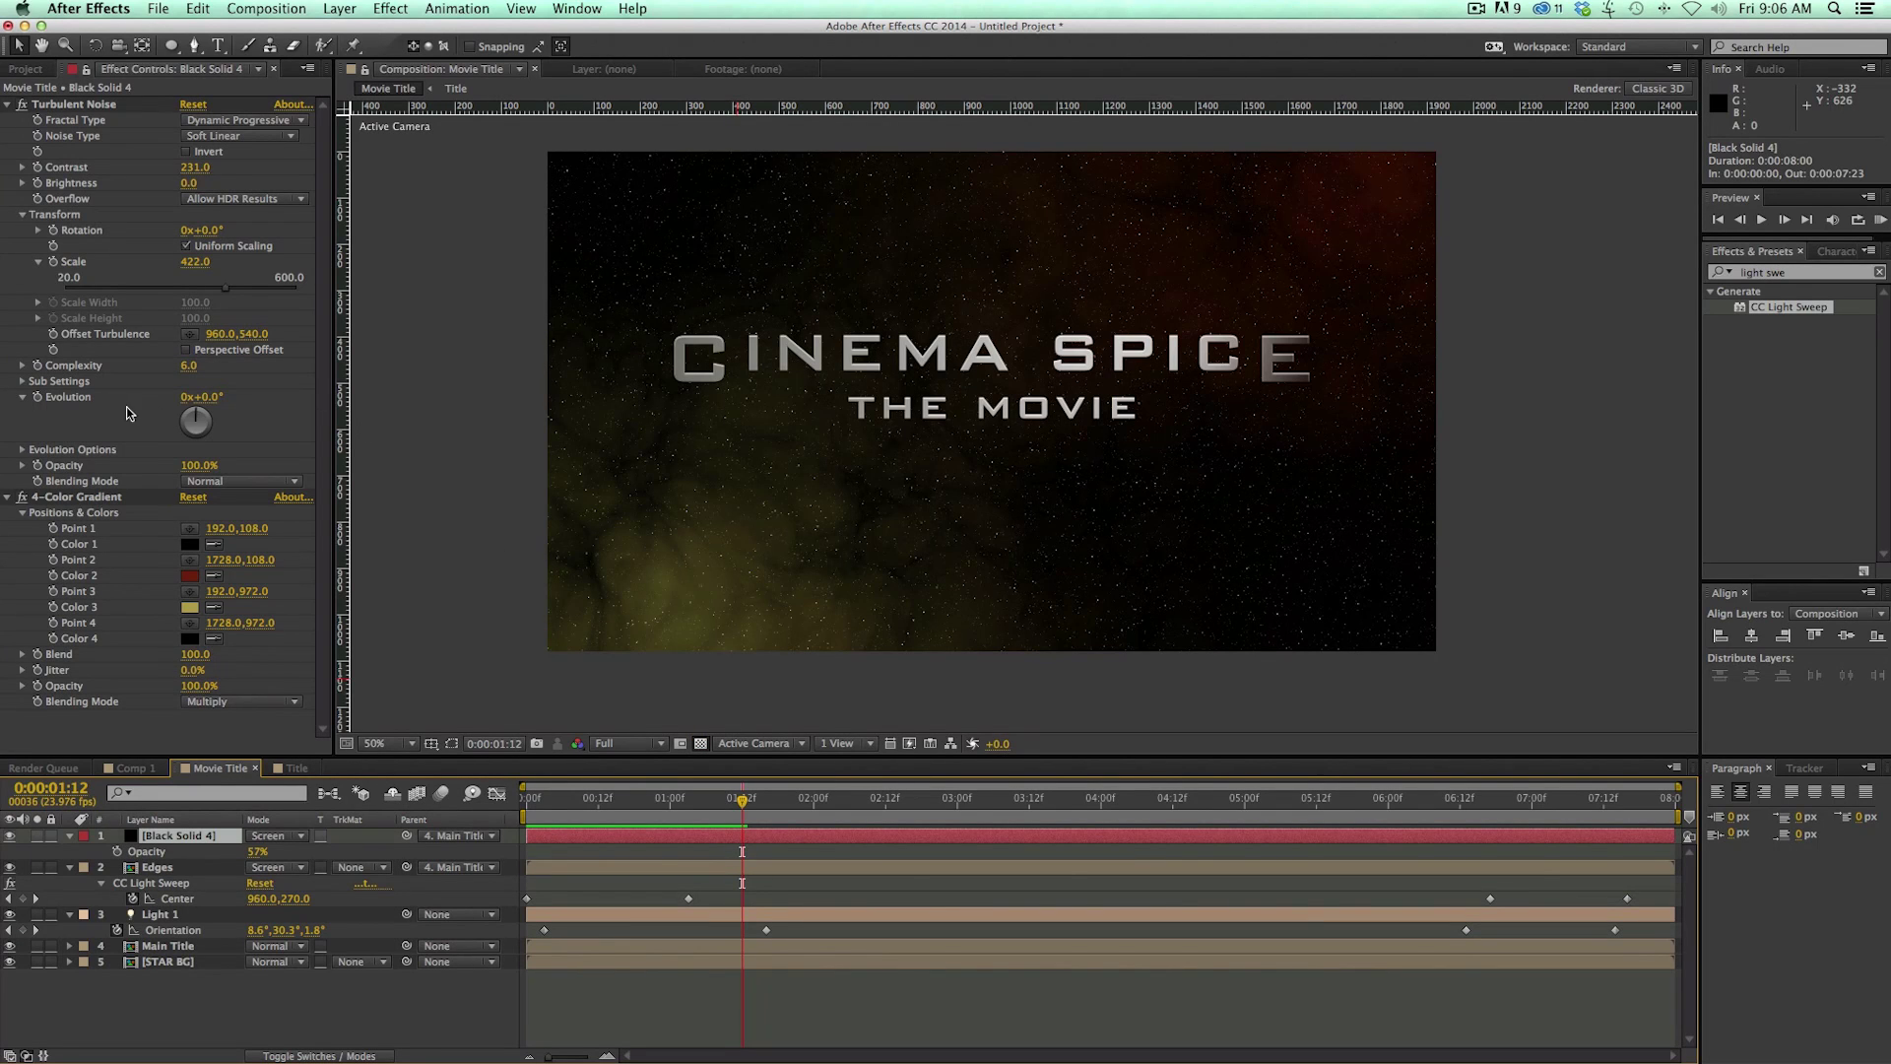
Step: Keyframe the Turbulent Noise Evolution to 102° at the last frame and scrub to check the swirl
key("Home")
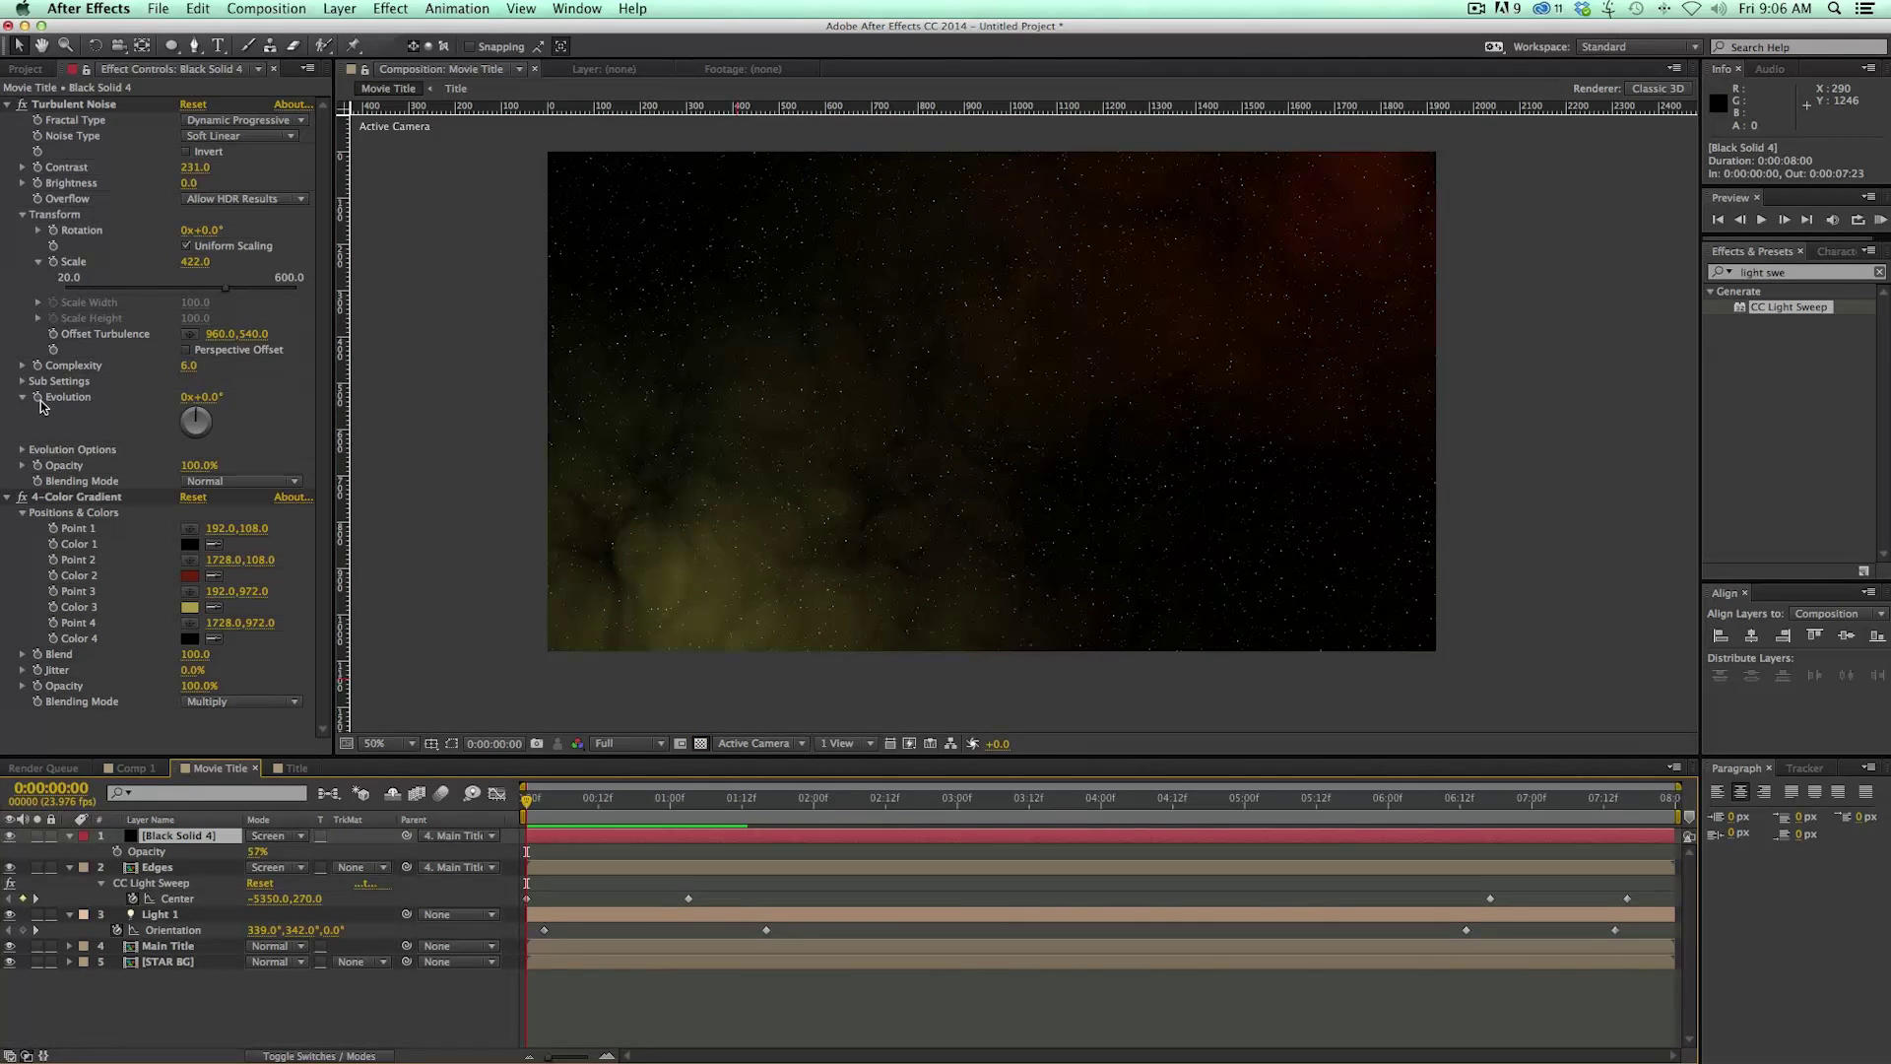
left_click_drag(911, 808, 1672, 800)
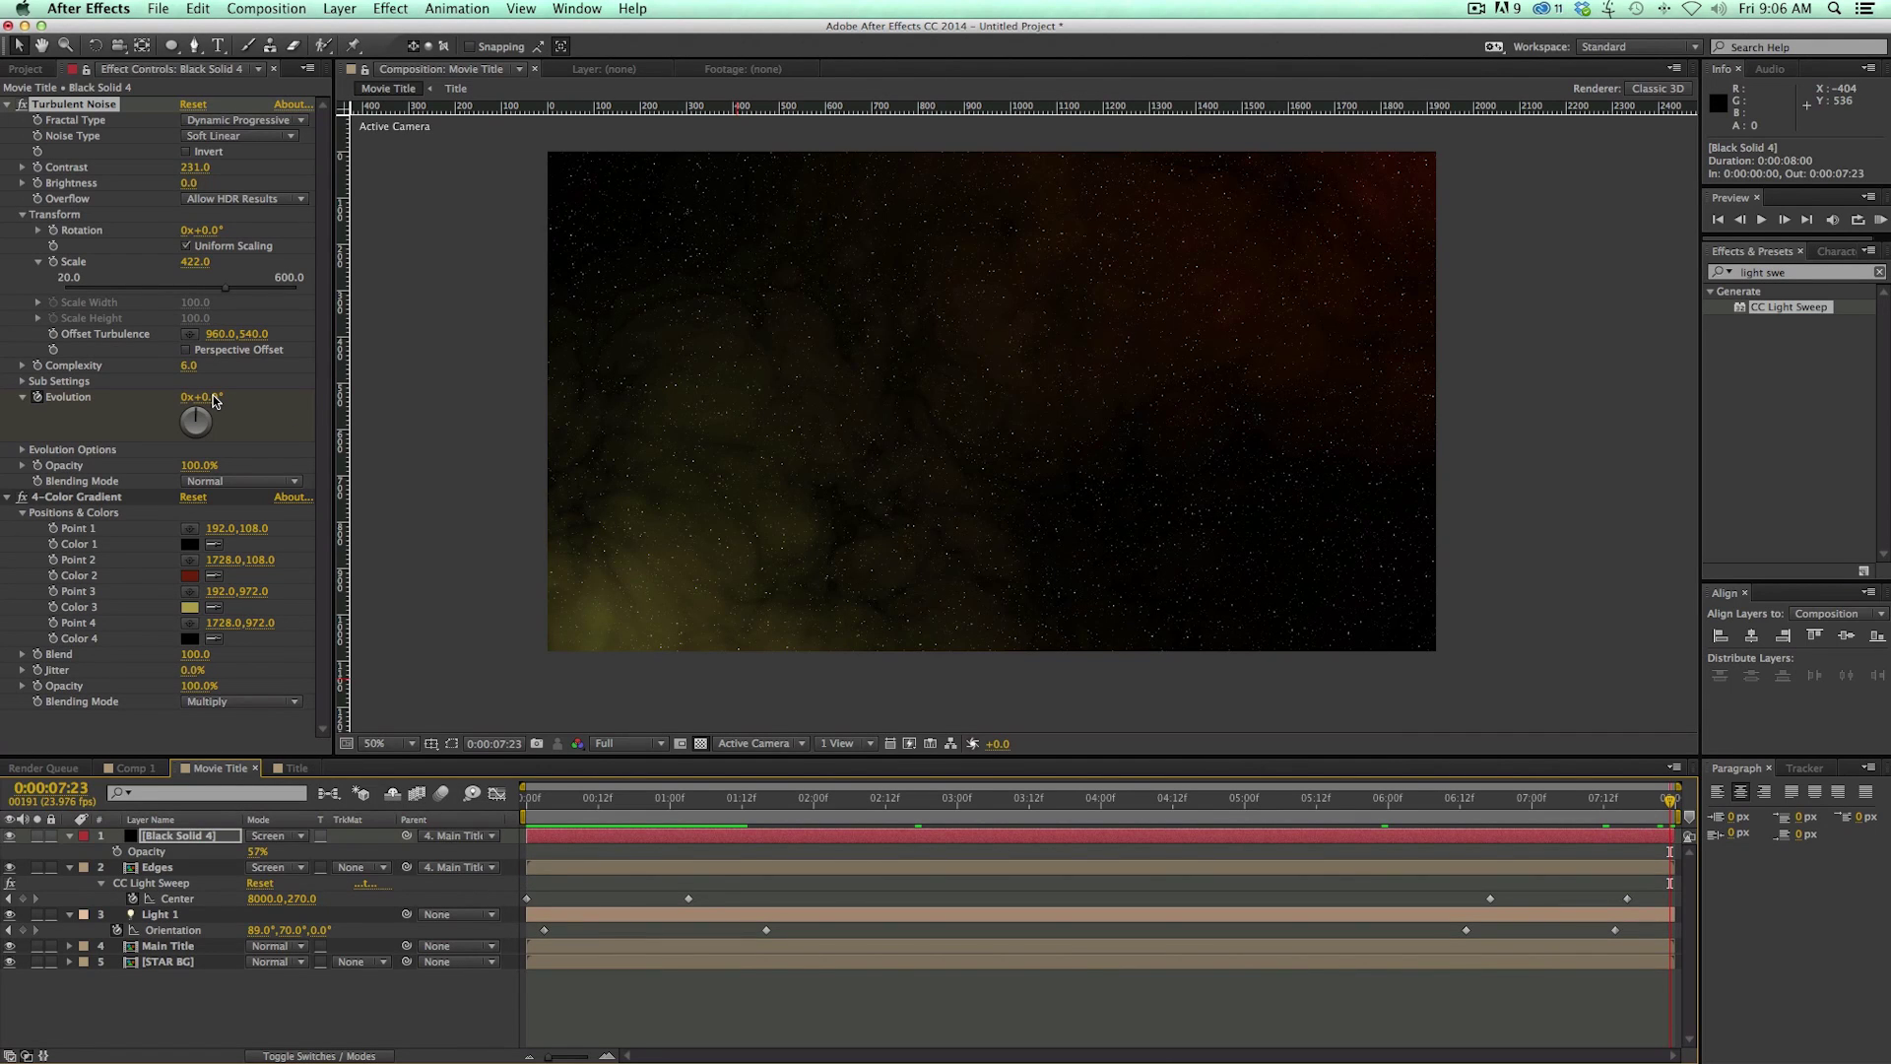
left_click_drag(216, 400, 318, 412)
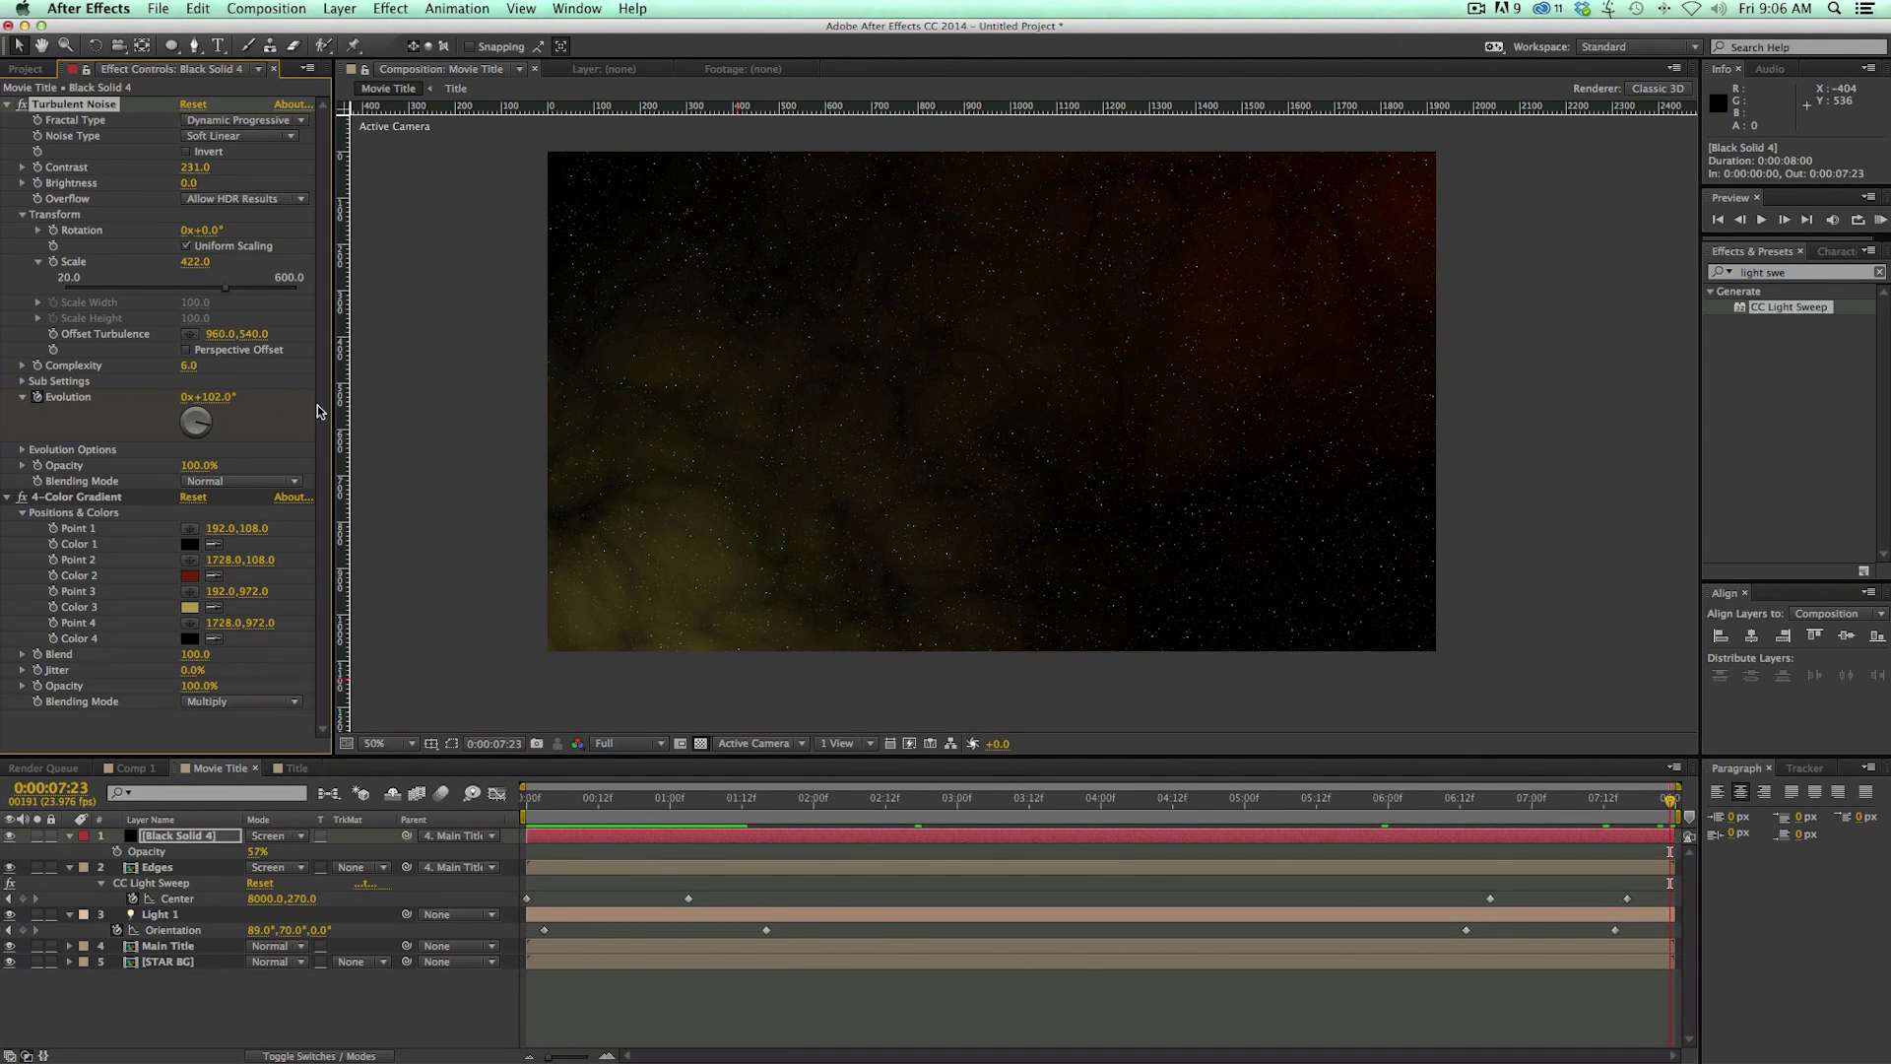
left_click_drag(541, 803, 1048, 832)
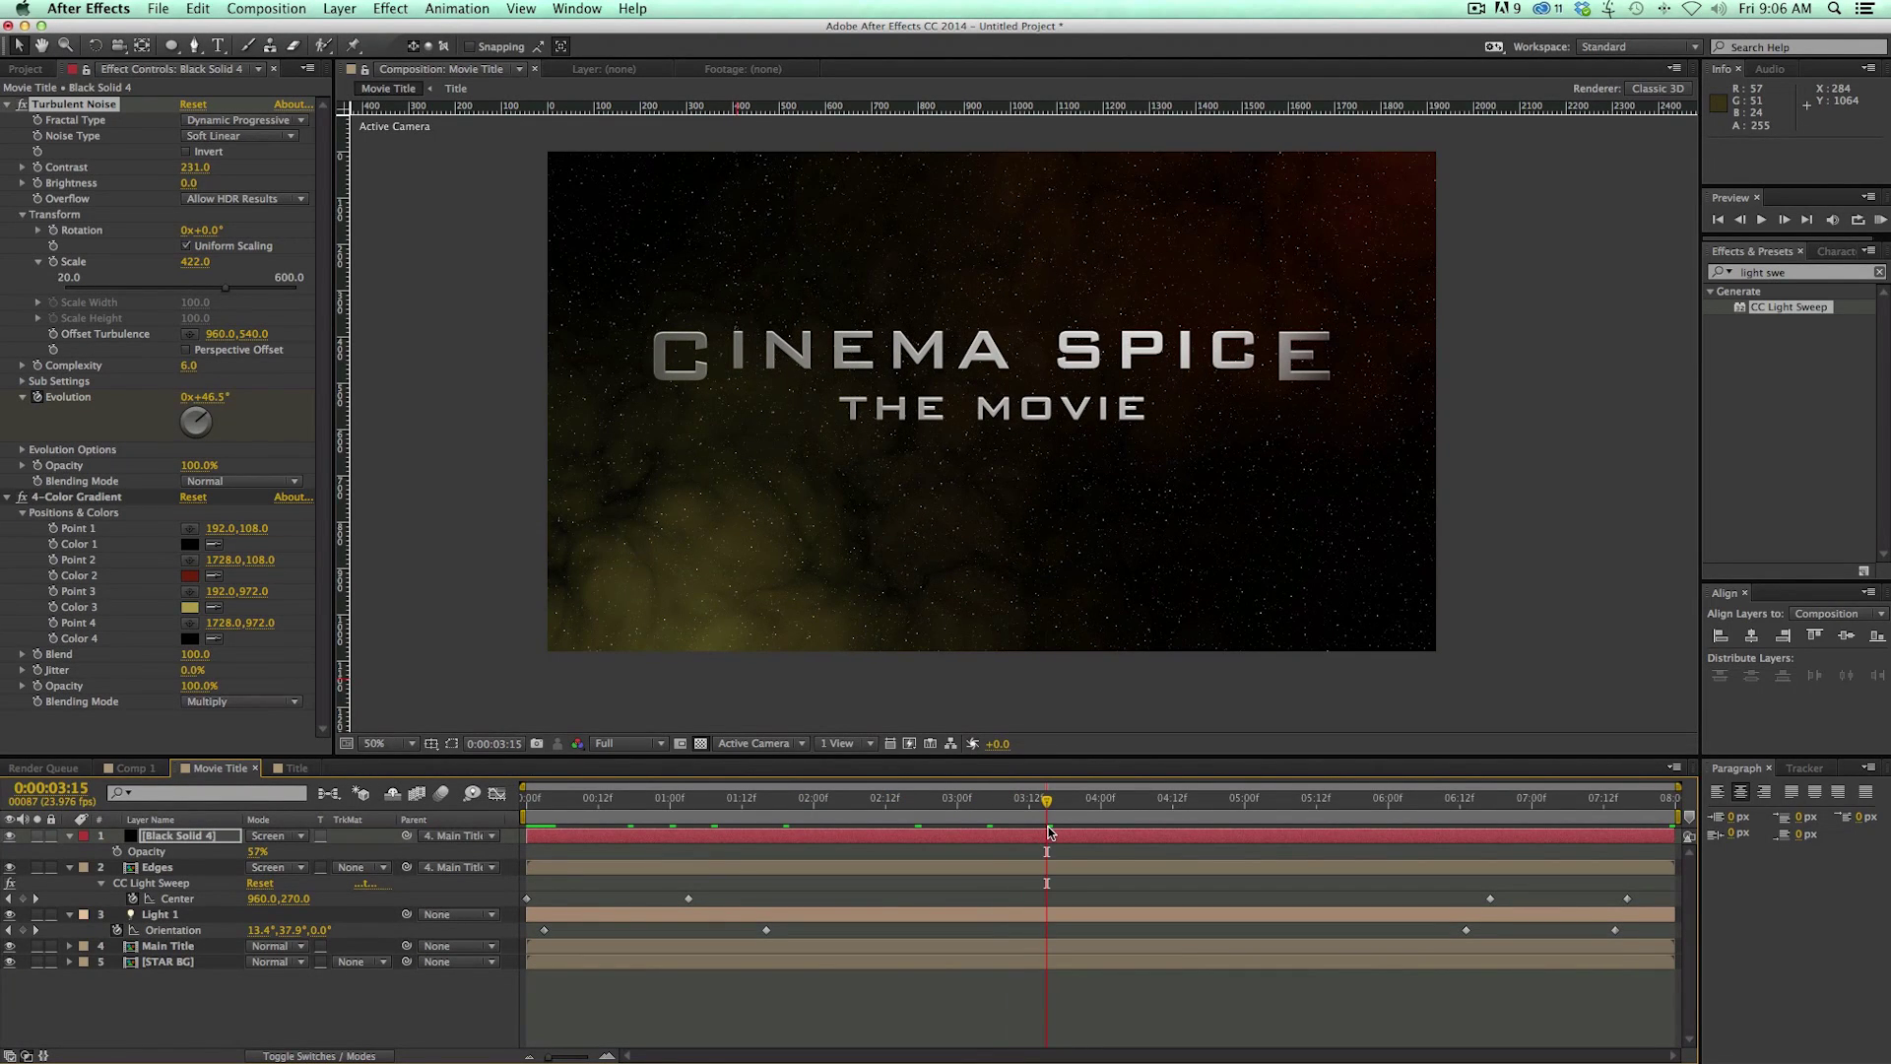
Step: Add an opacity keyframe on the nebula a few frames after the start
key("Home")
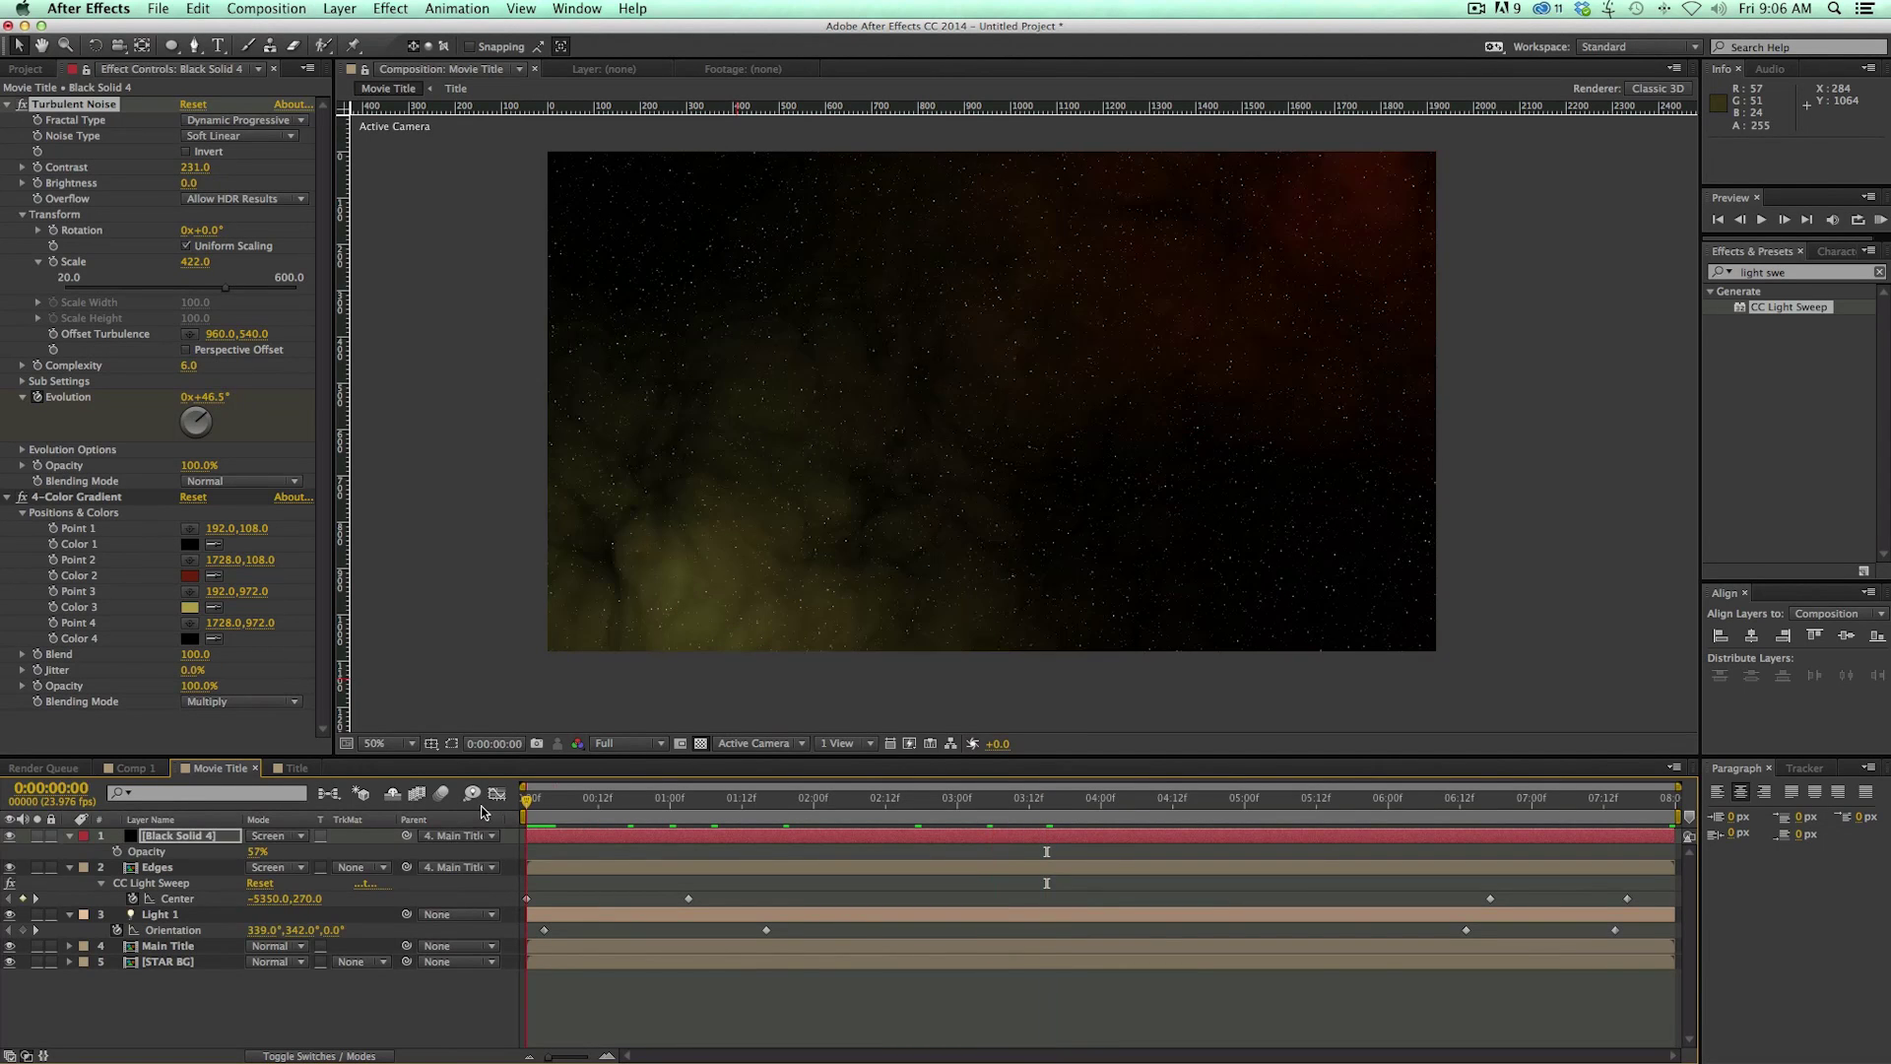
key("Page_Down")
key("Page_Down")
key("Page_Down")
key("Page_Down")
key("Page_Down")
left_click(252, 853)
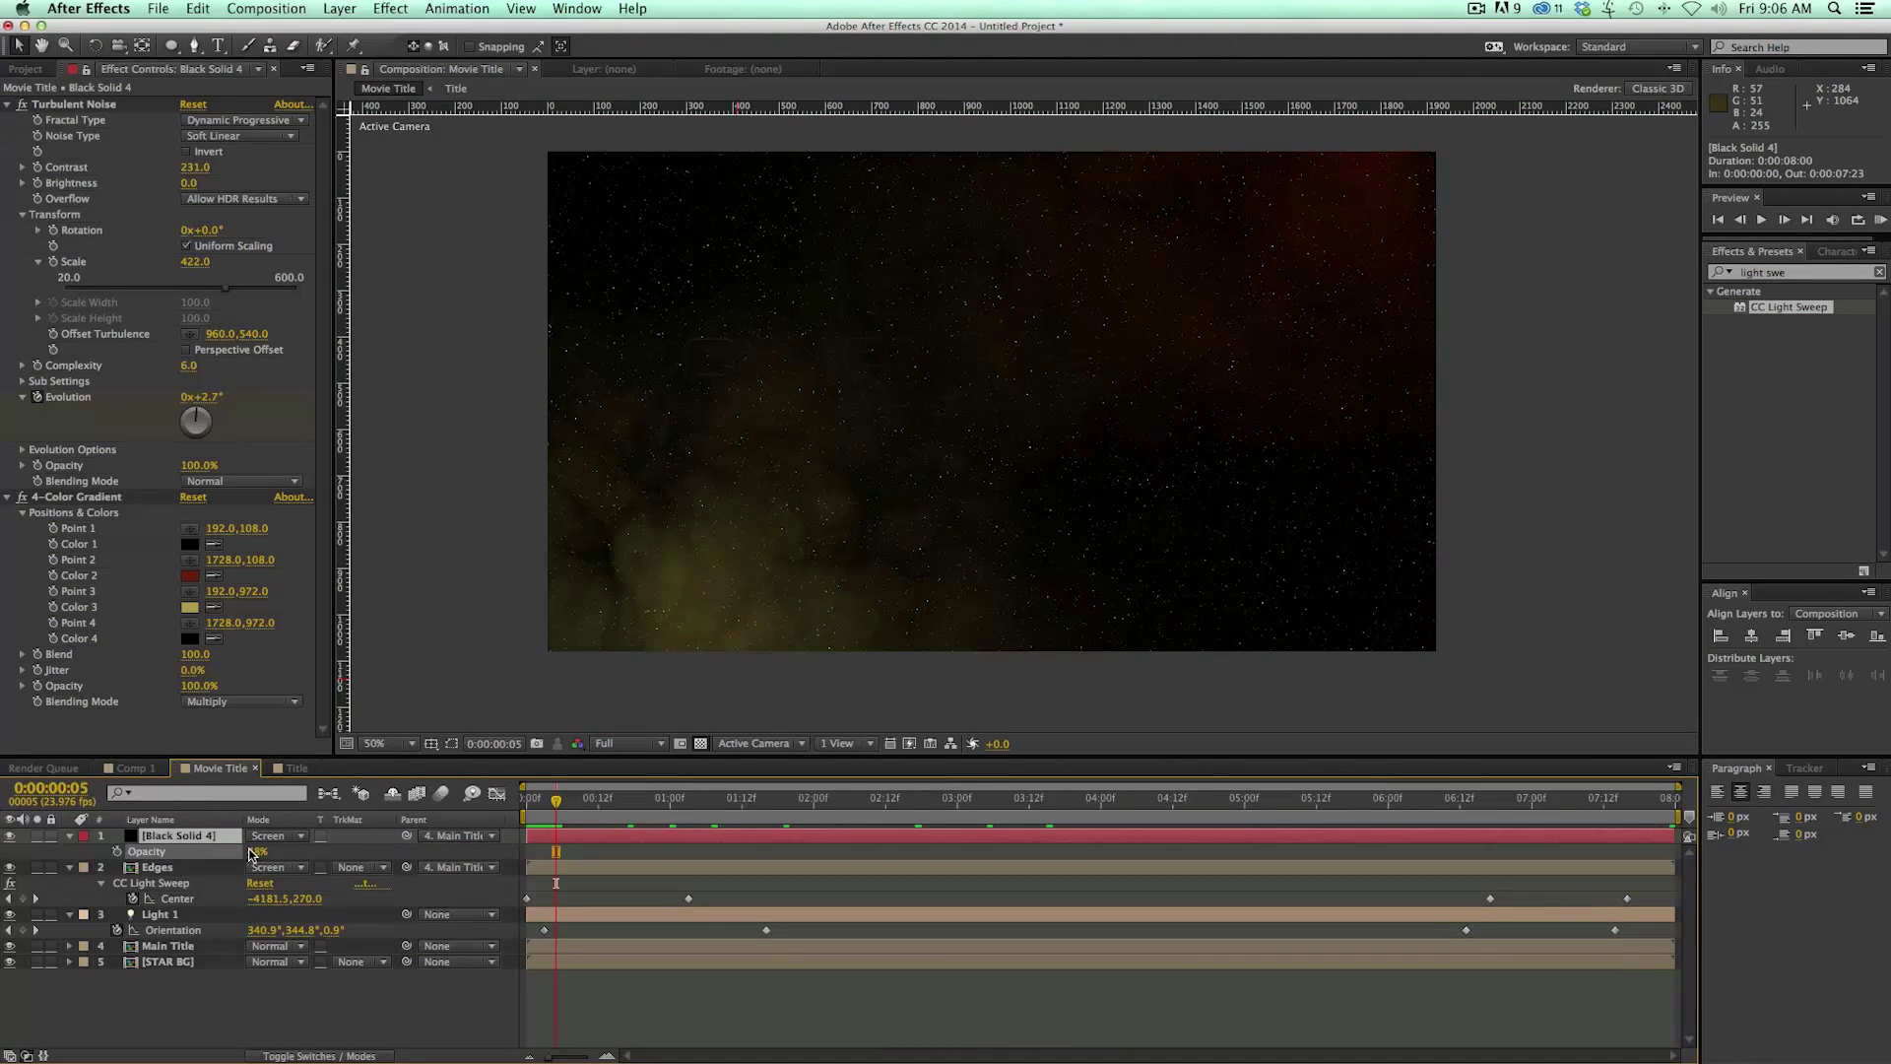
left_click_drag(252, 853, 244, 854)
left_click_drag(576, 810, 1047, 811)
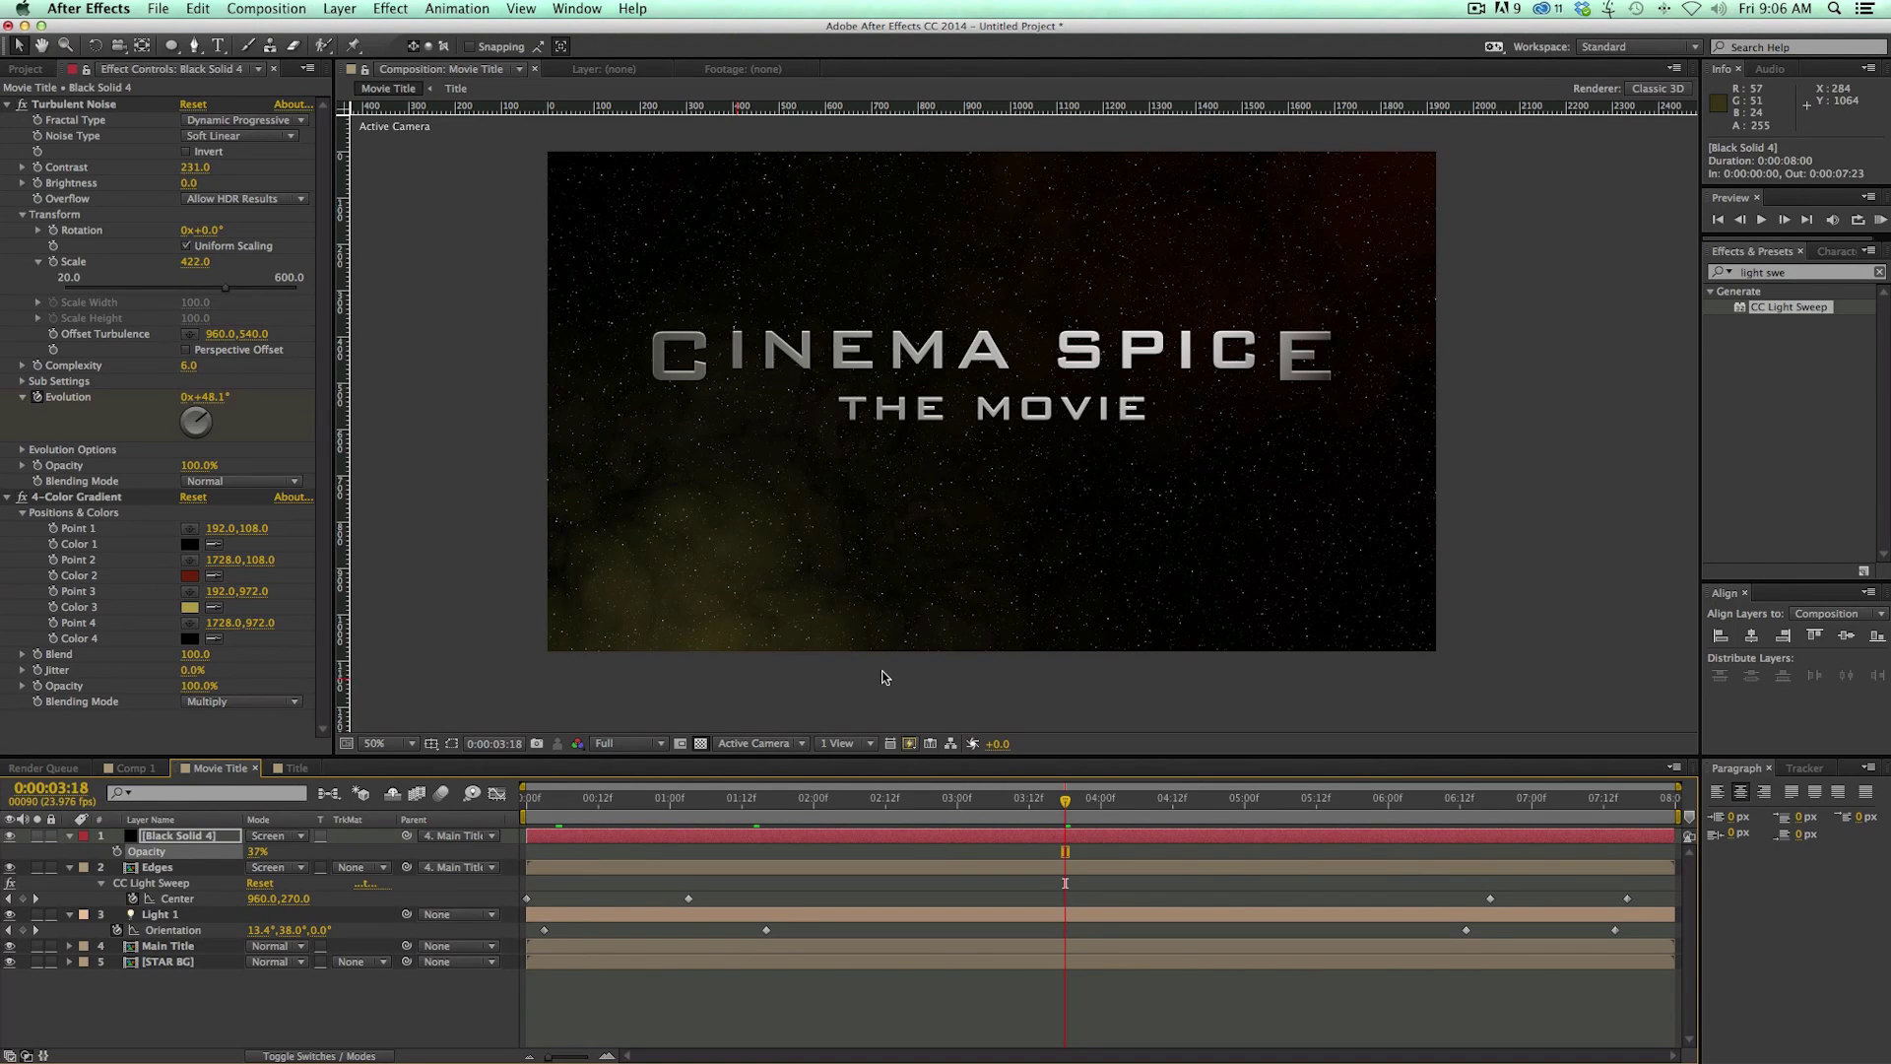
Step: Add a new adjustment layer with an elliptical mask
left_click(340, 9)
mouse_move(394, 31)
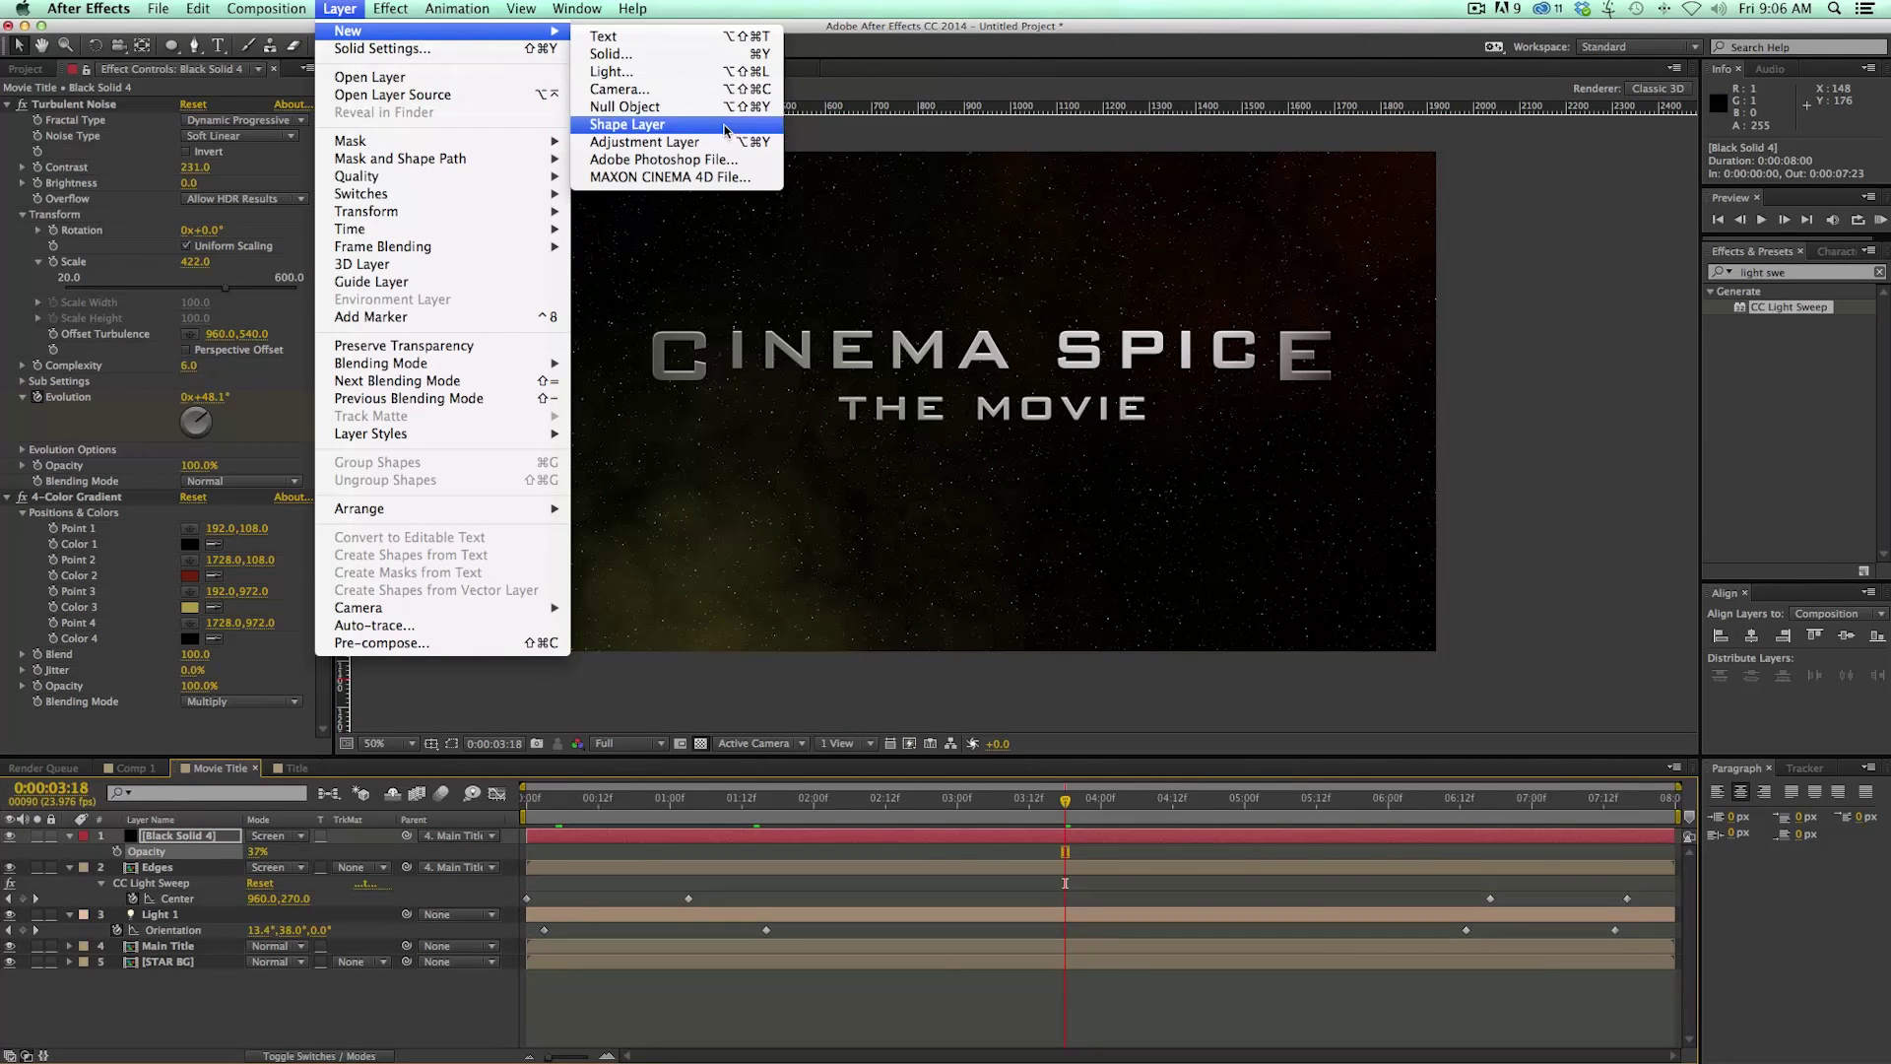
left_click(690, 142)
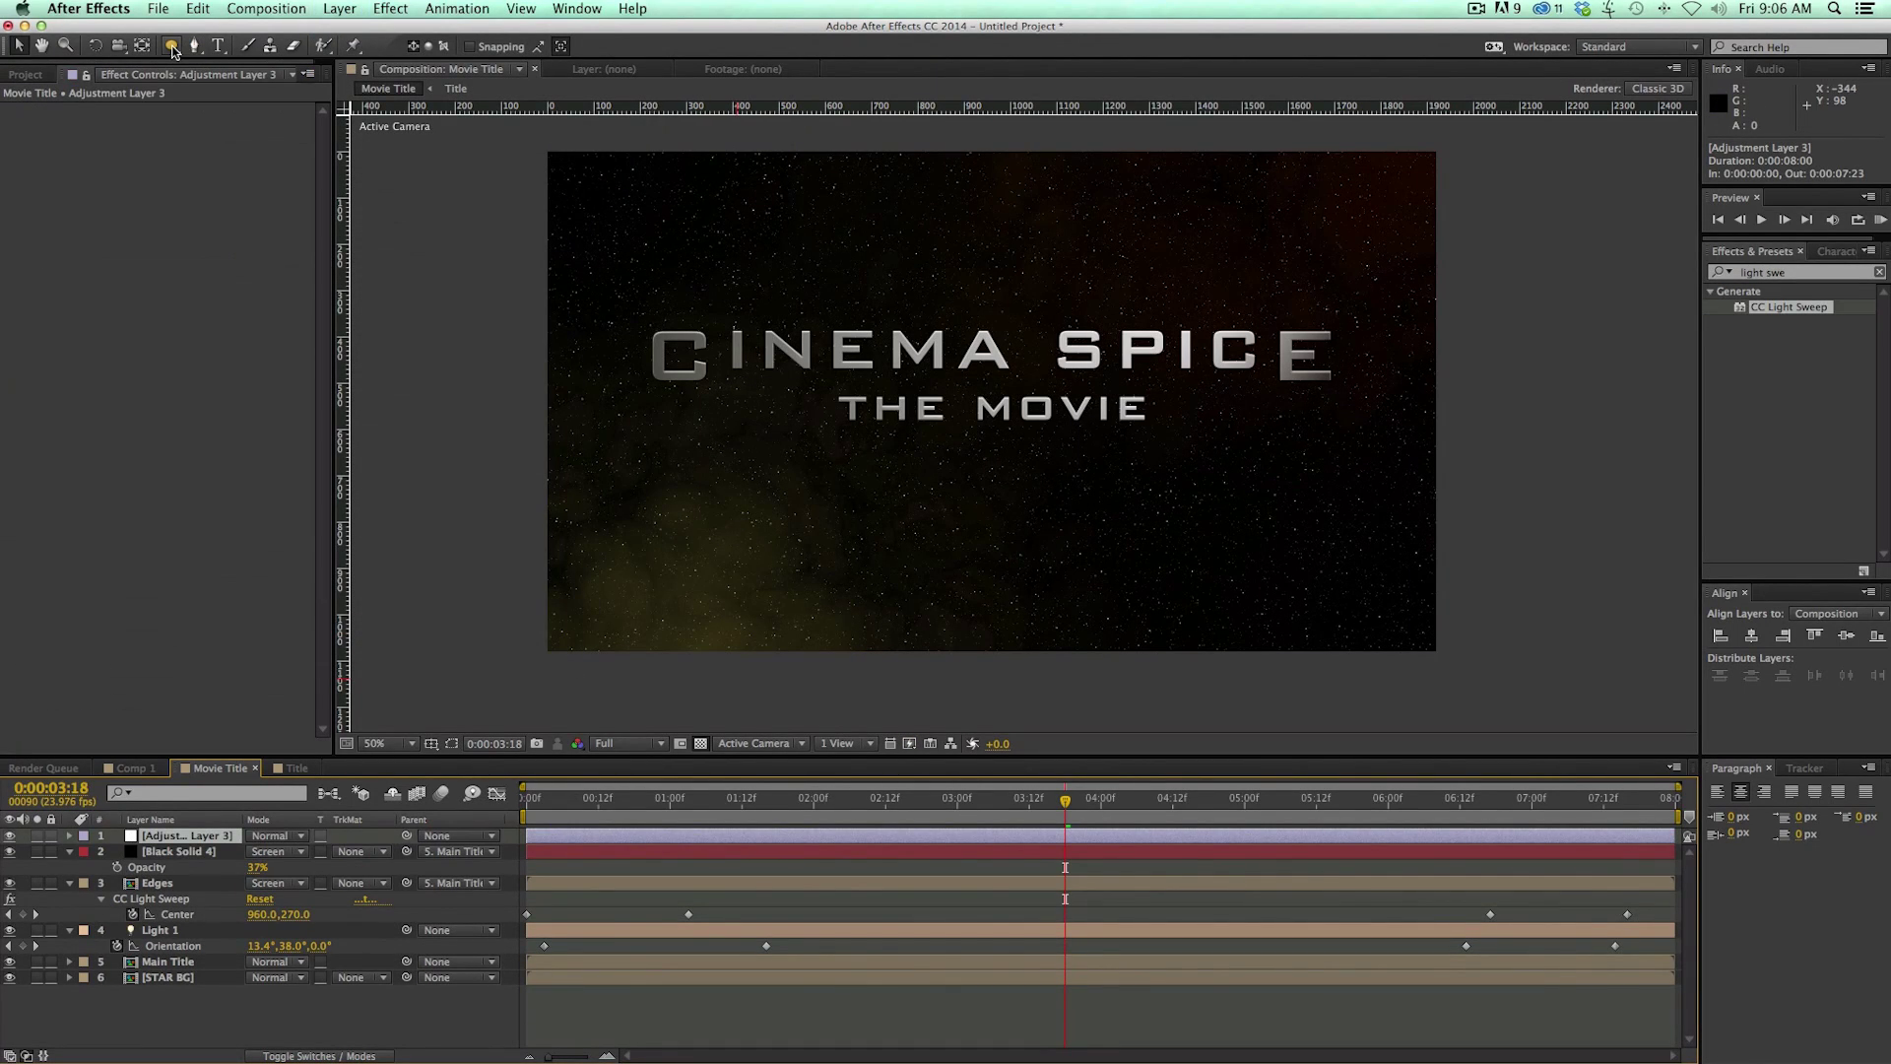
double_click(172, 46)
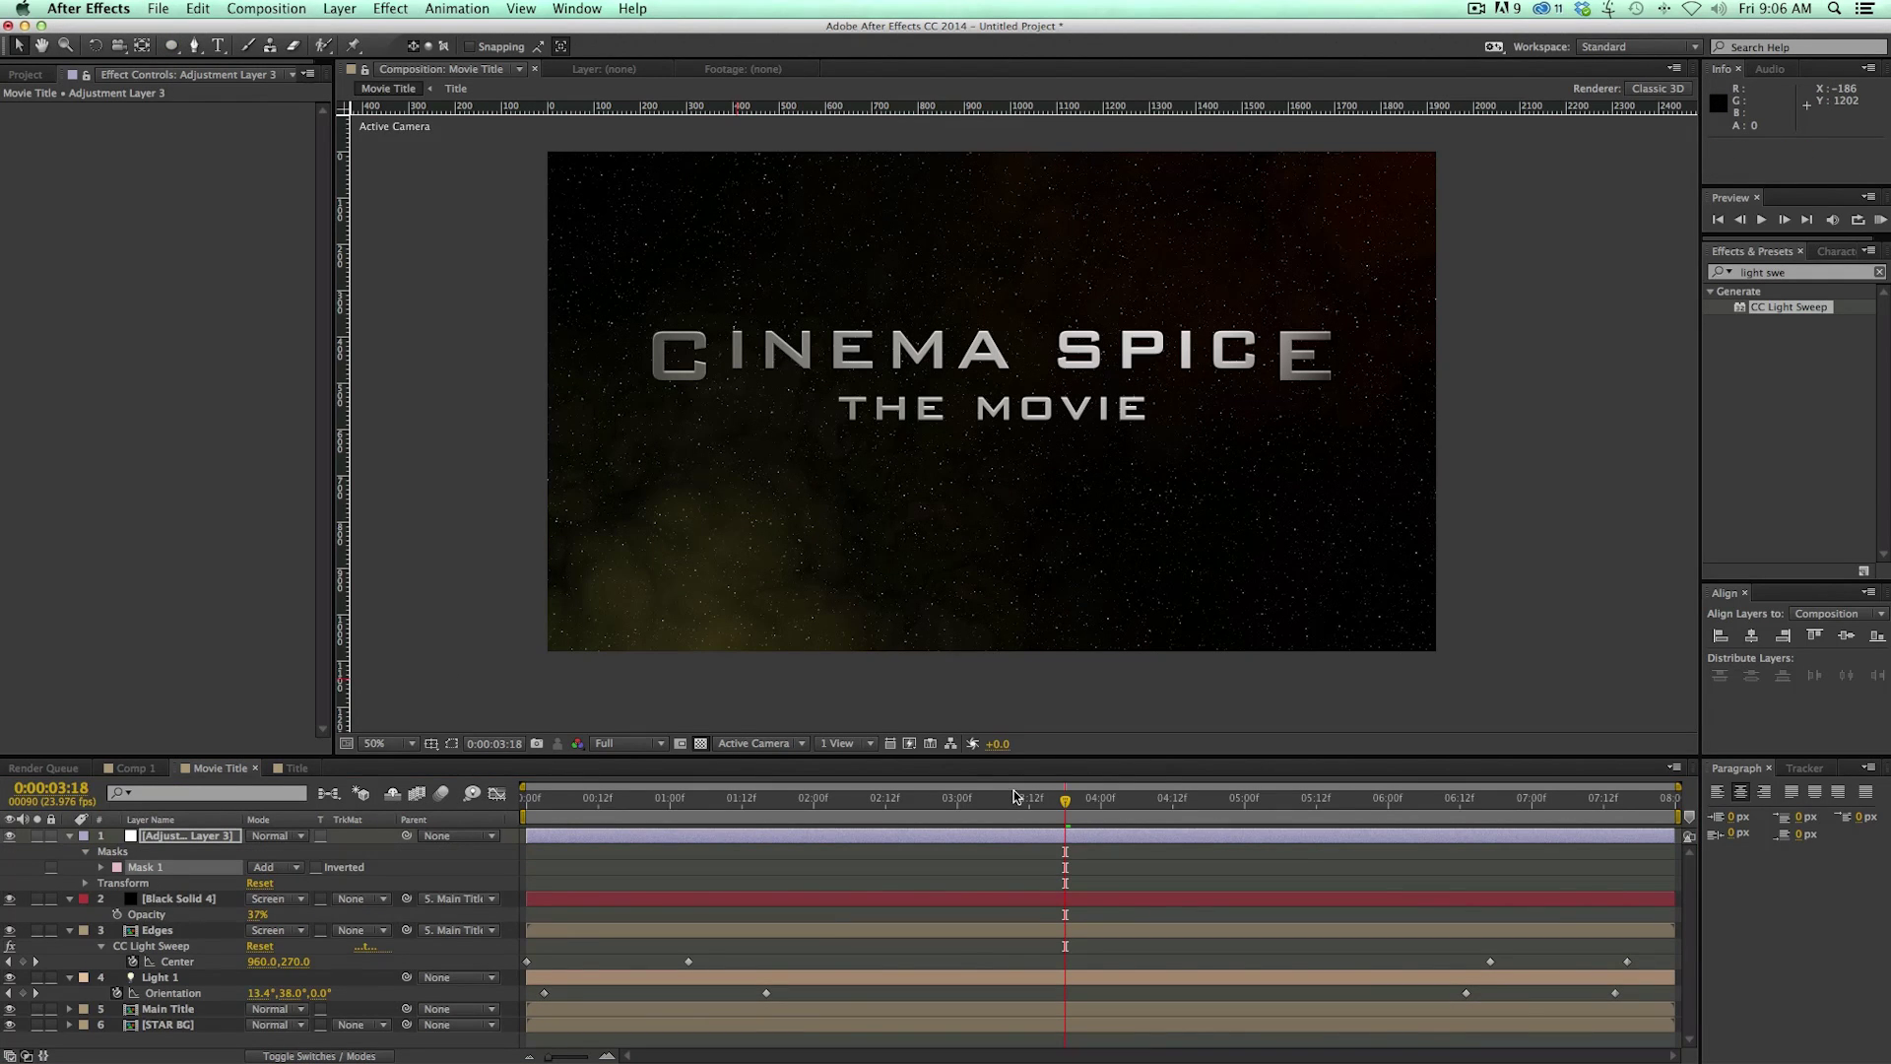
Step: Apply Exposure to the adjustment layer and darken it to -21.60
left_click(789, 835)
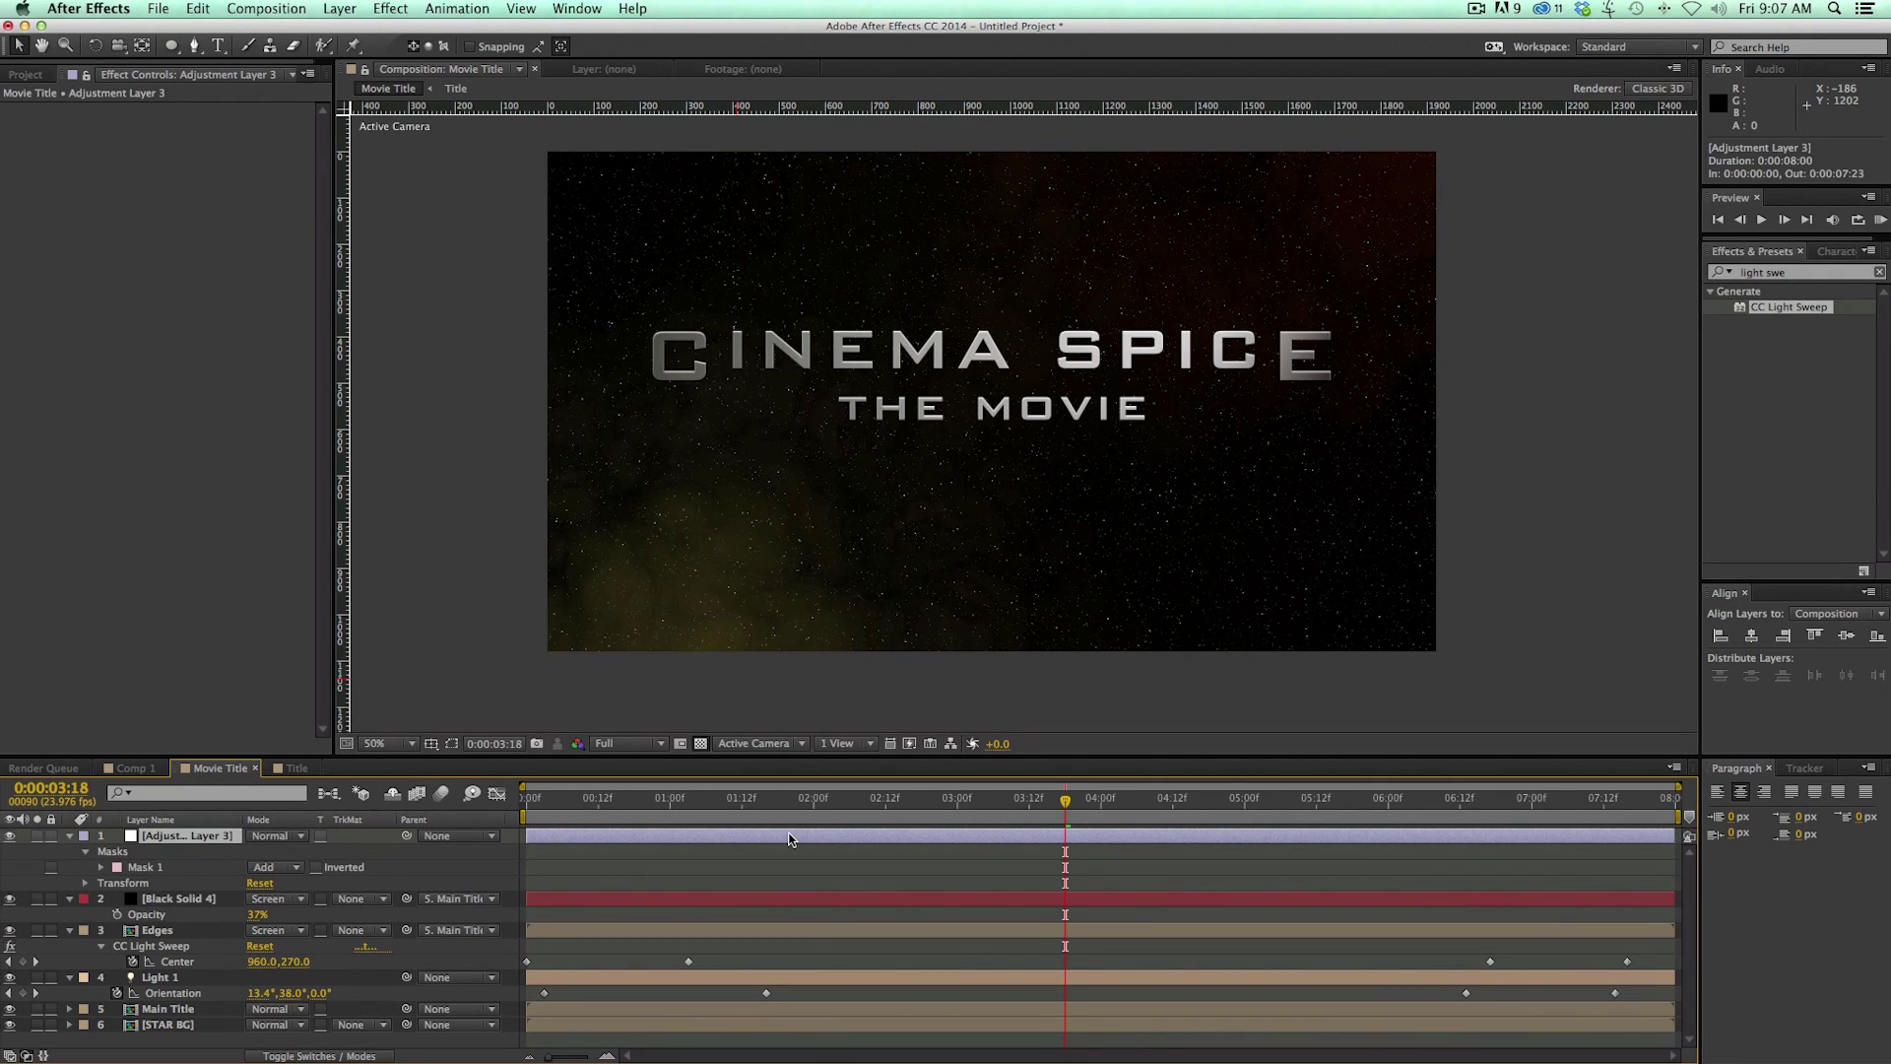
left_click(384, 9)
mouse_move(477, 184)
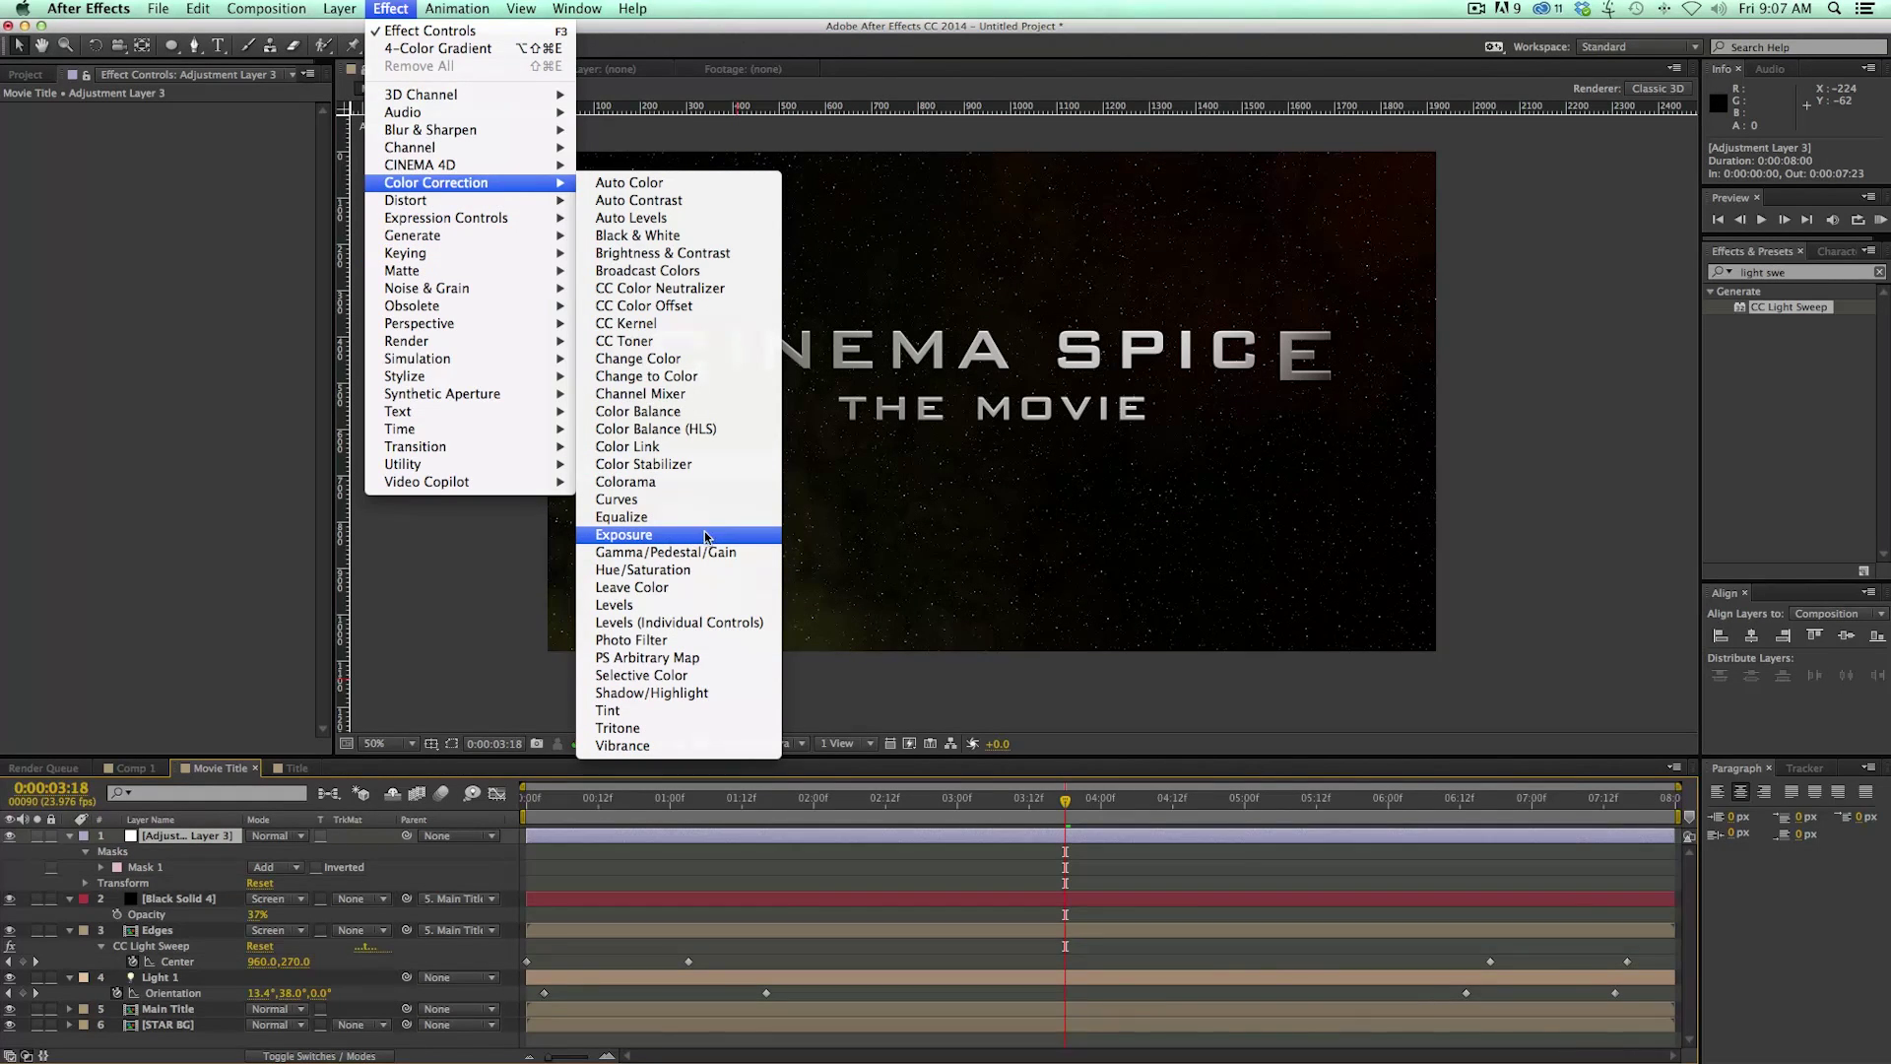
left_click(706, 537)
left_click_drag(197, 161, 3, 157)
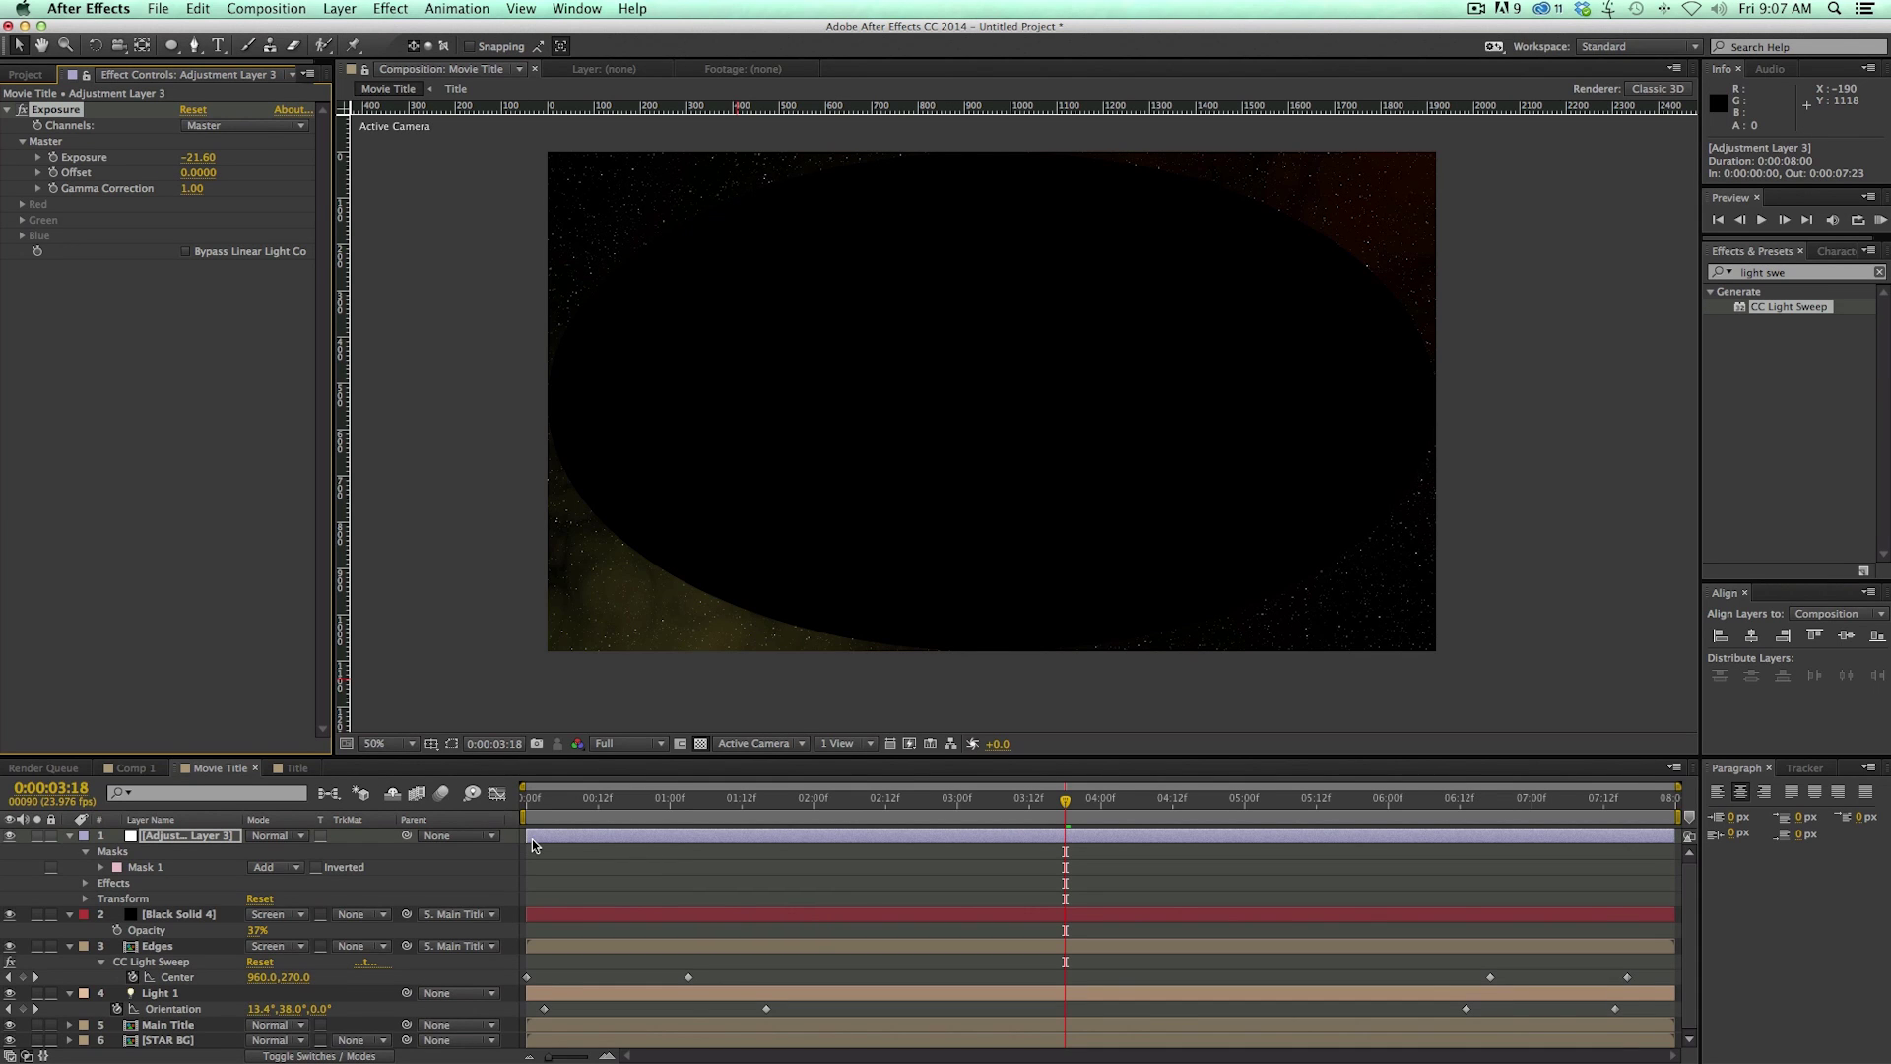
Step: Invert Mask 1 and feather it to 480 pixels for a soft vignette
key("f")
left_click(316, 853)
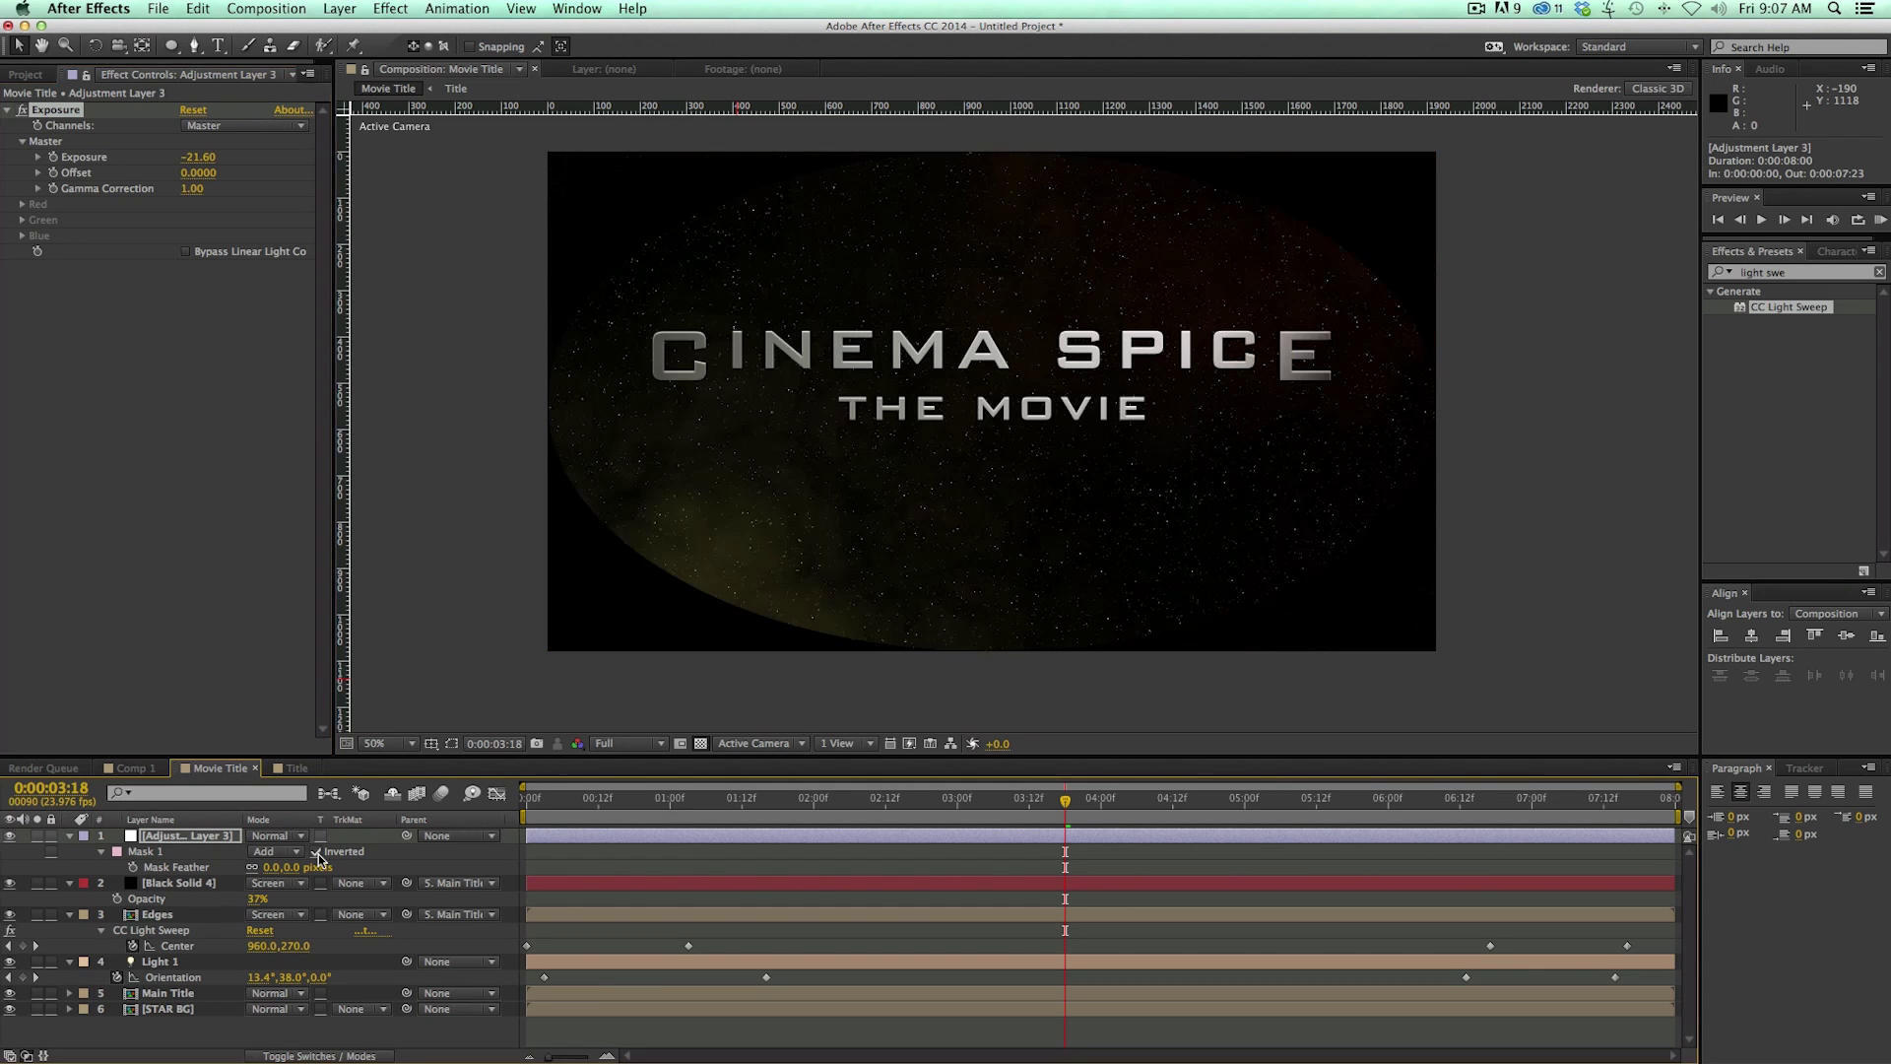
left_click_drag(316, 864, 731, 891)
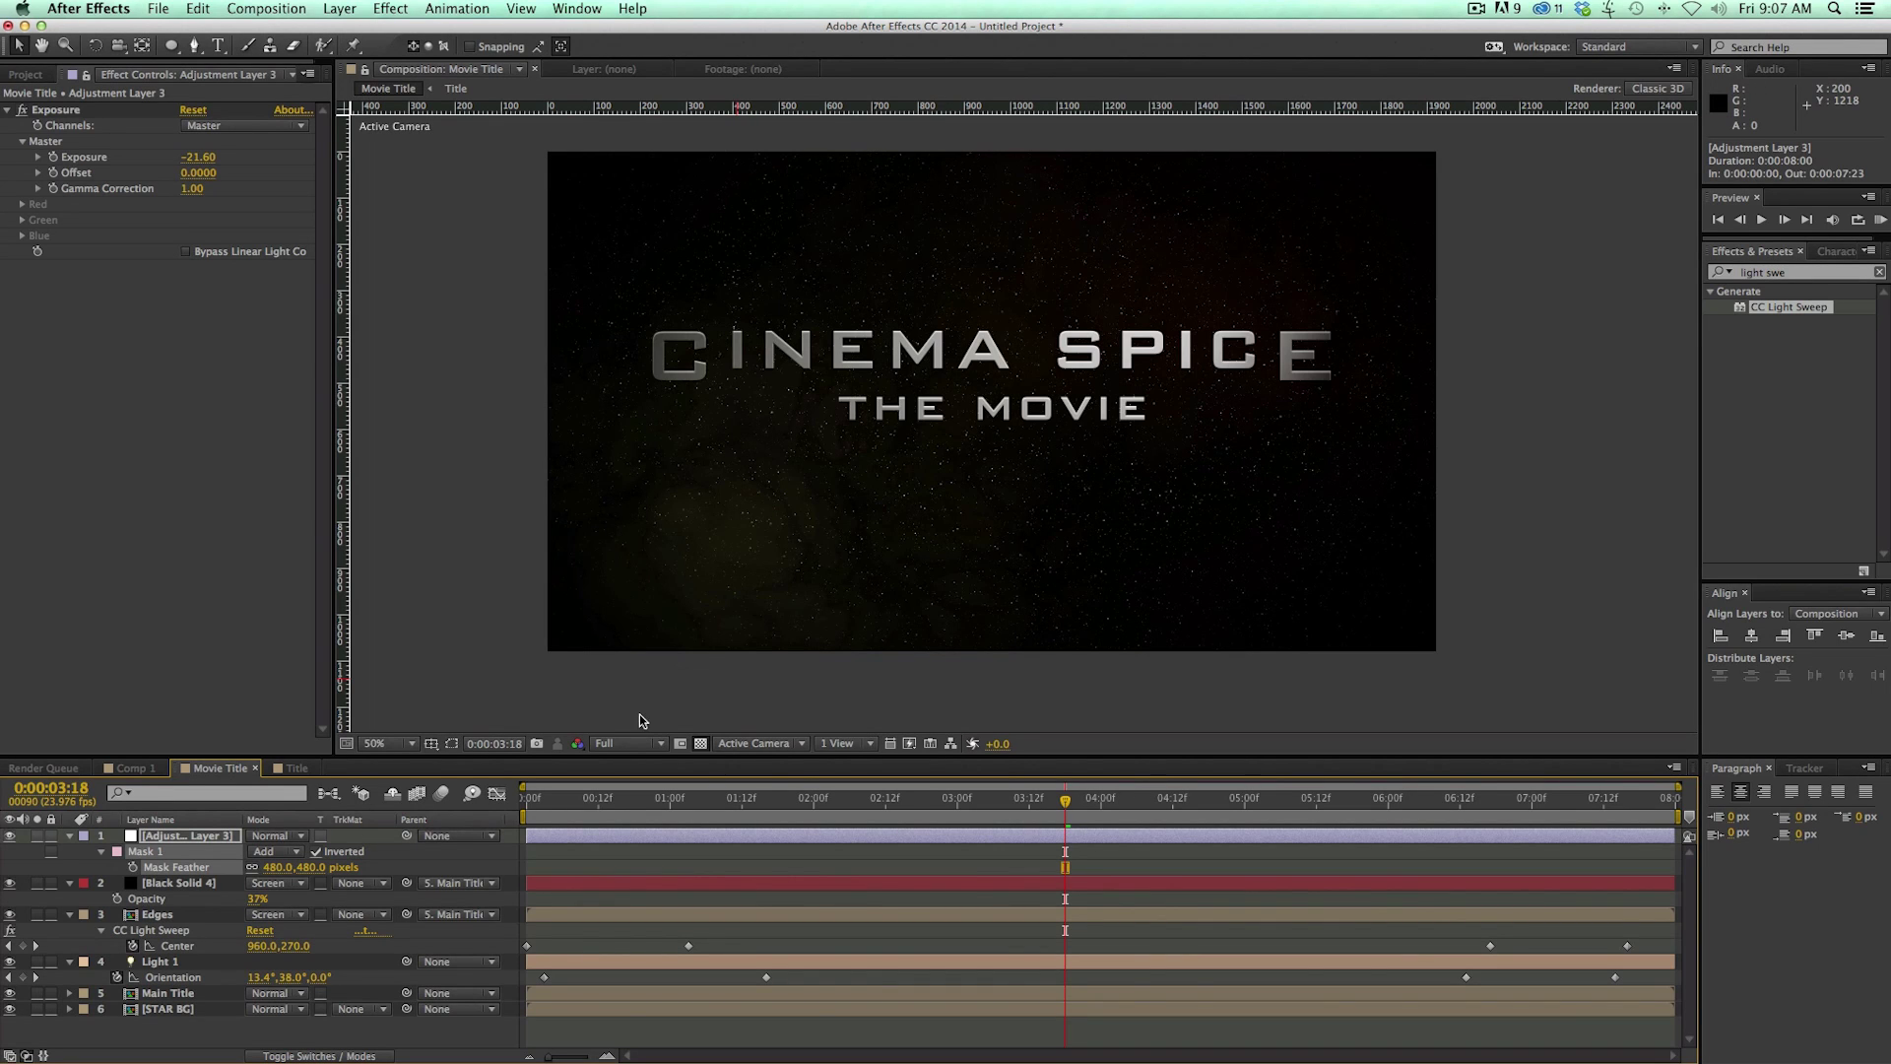
left_click(390, 10)
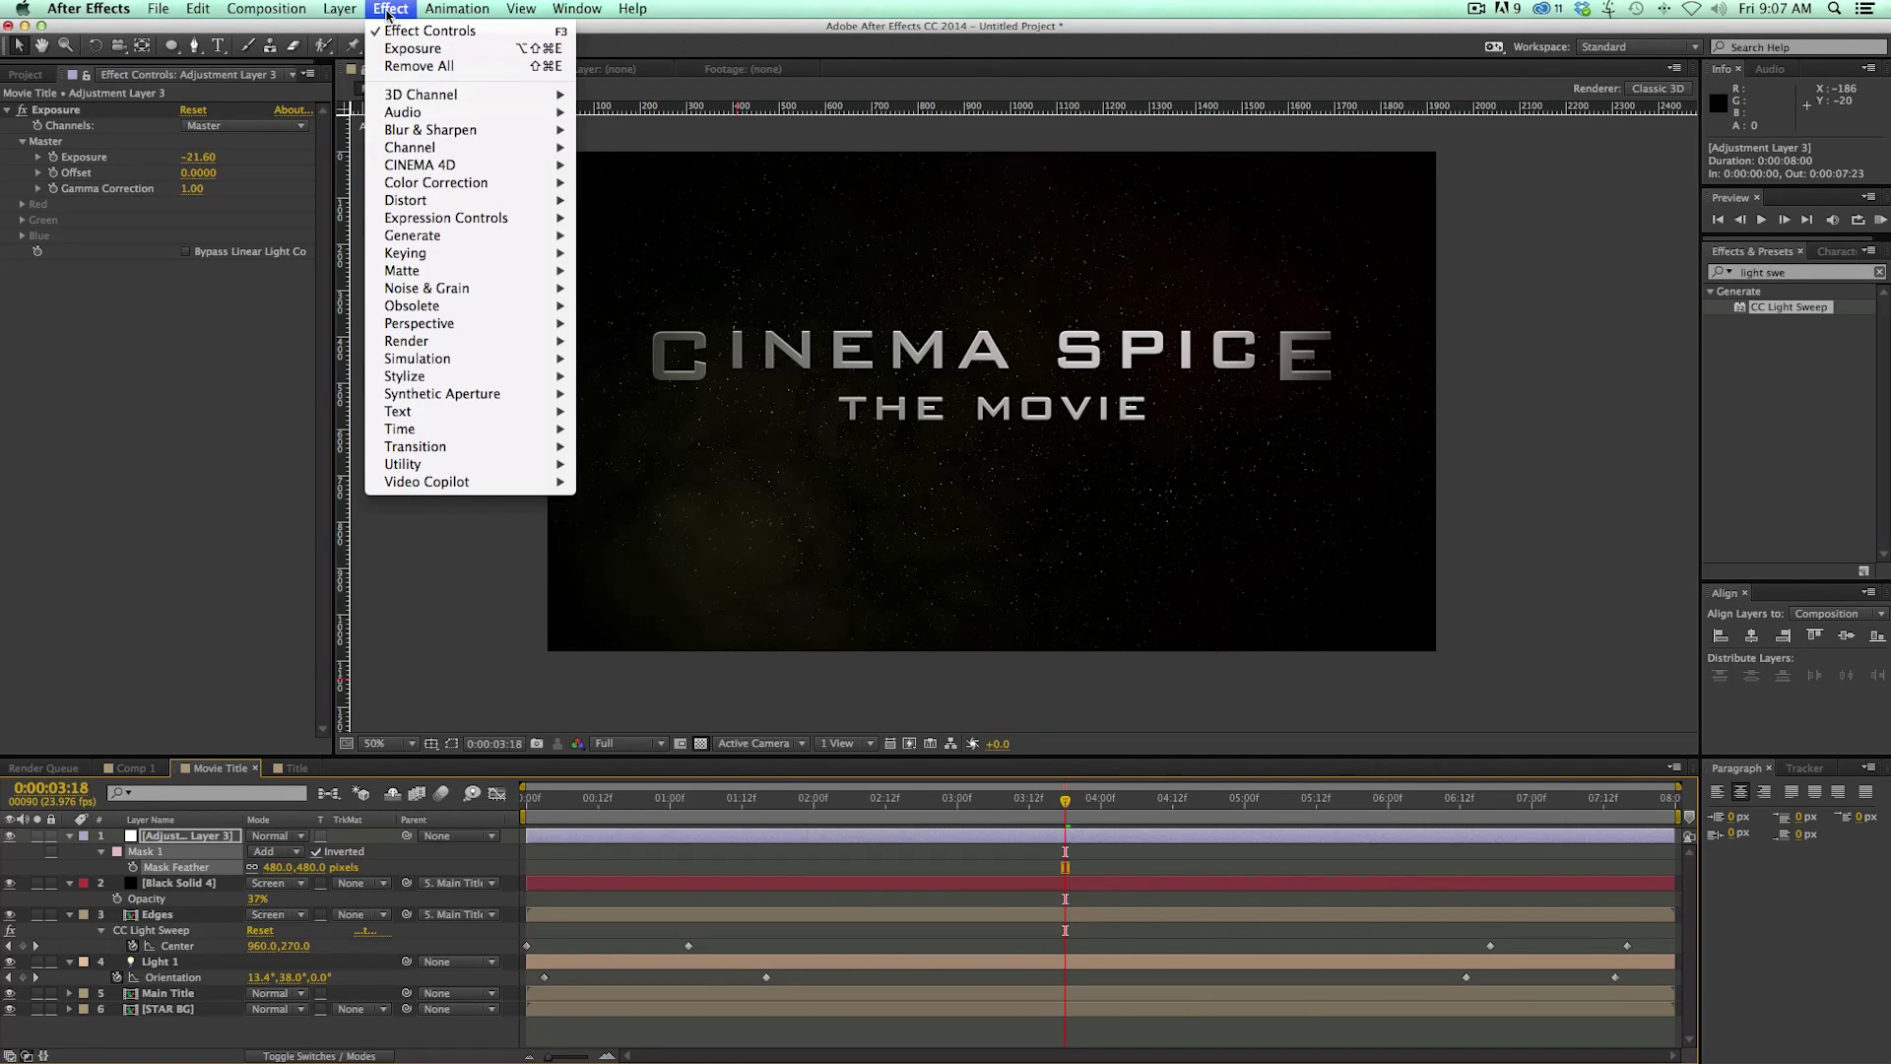
Step: Add a new adjustment layer and apply Lens Flare to it
mouse_move(319, 12)
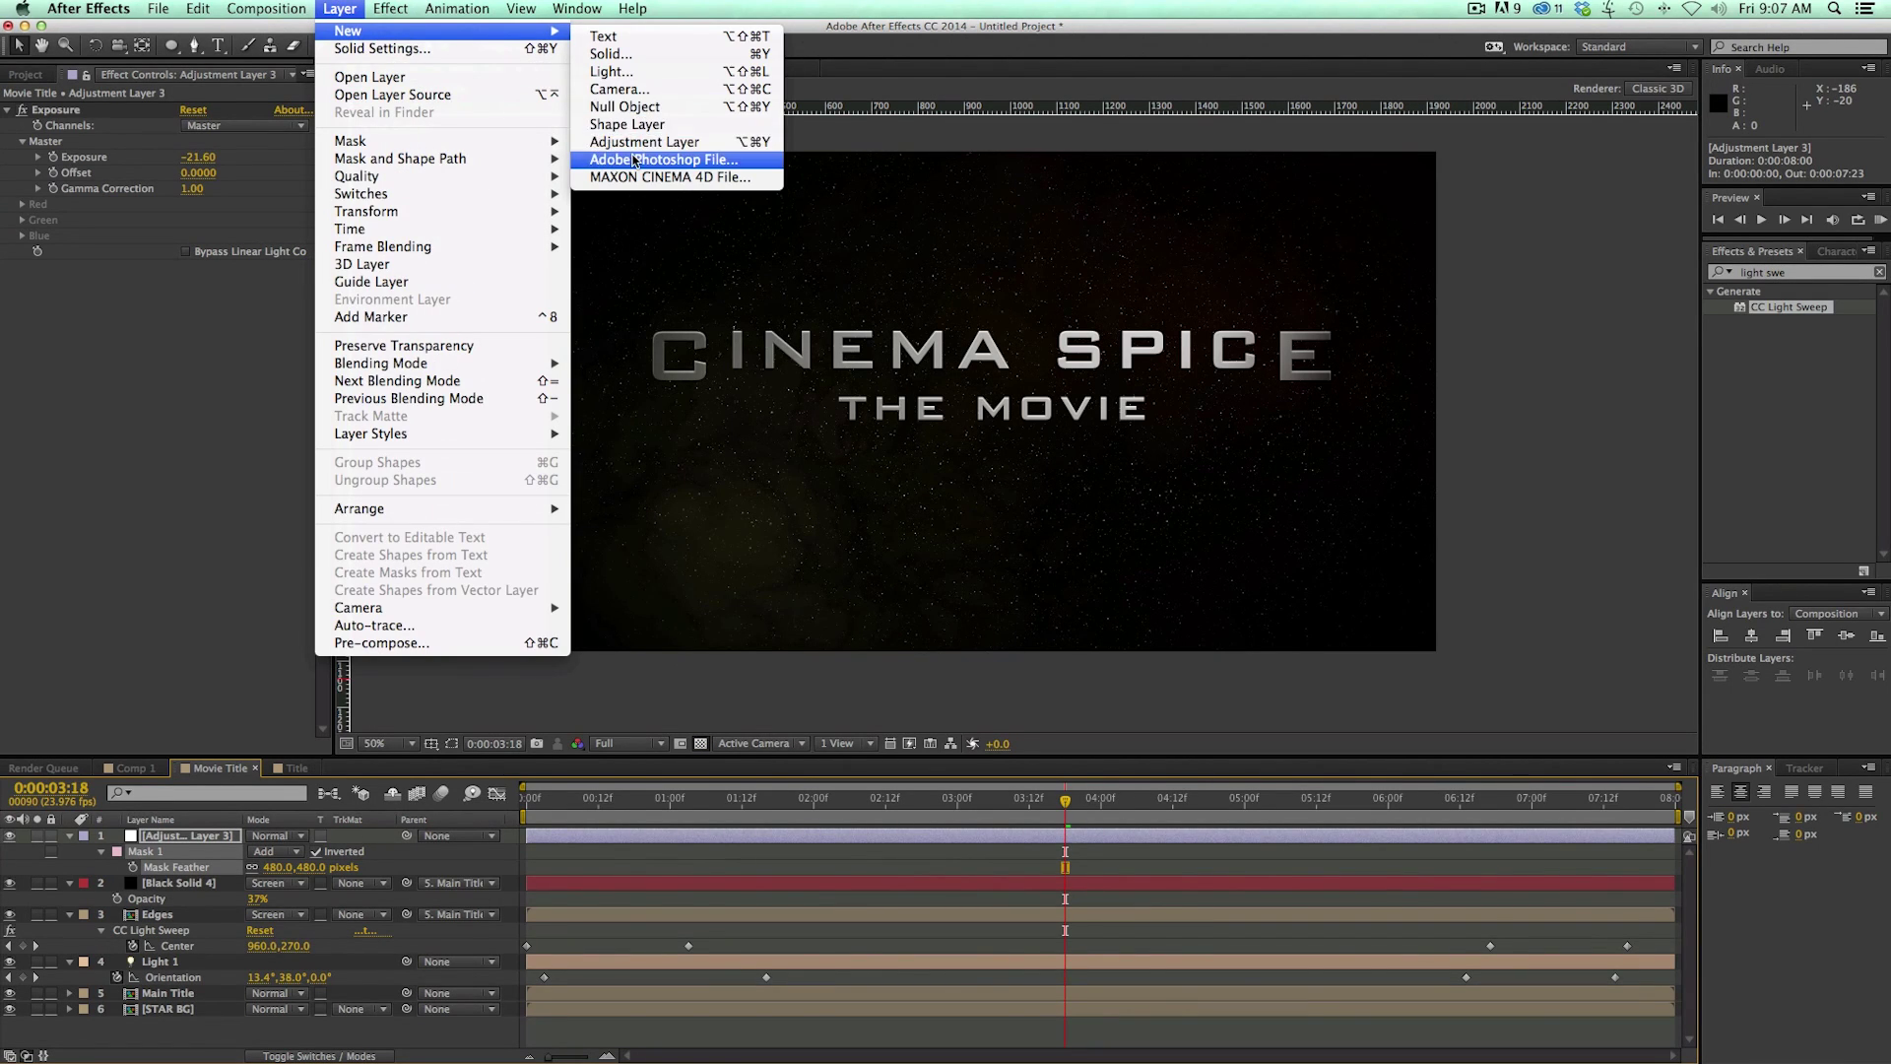
left_click(630, 140)
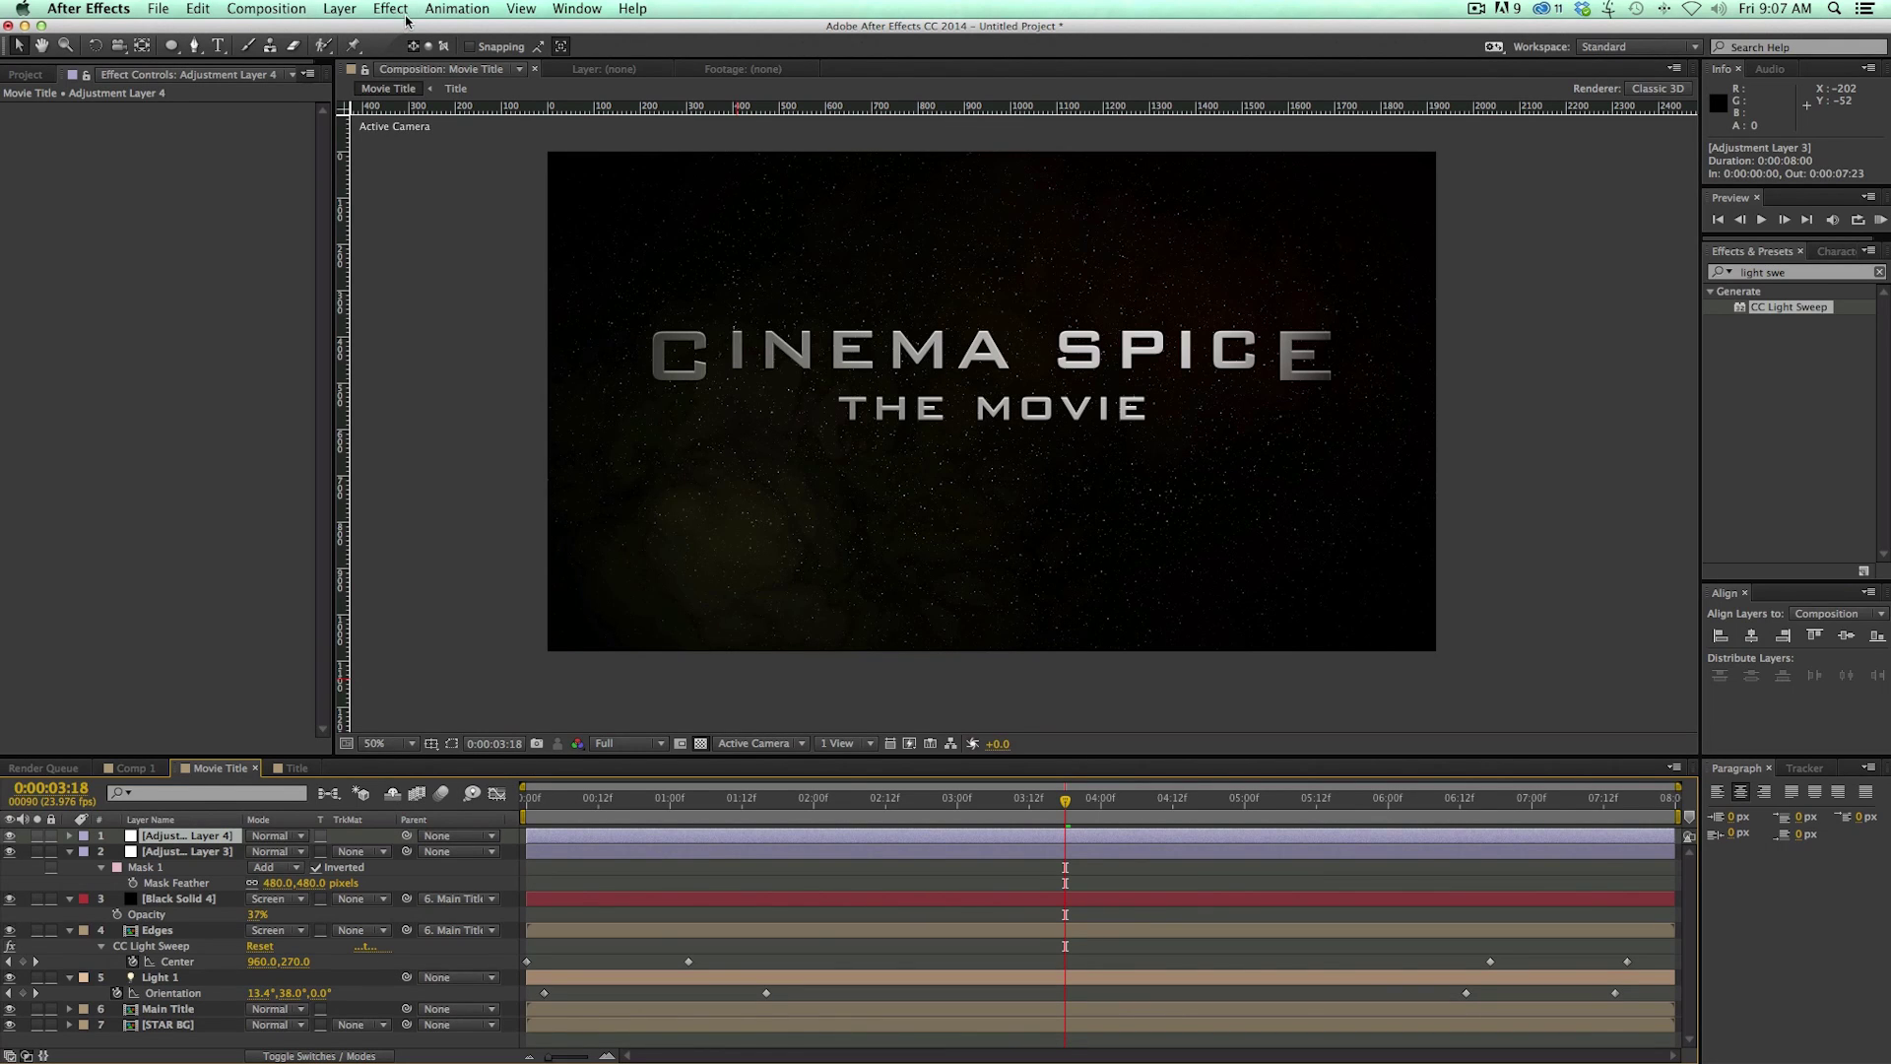
left_click(1879, 272)
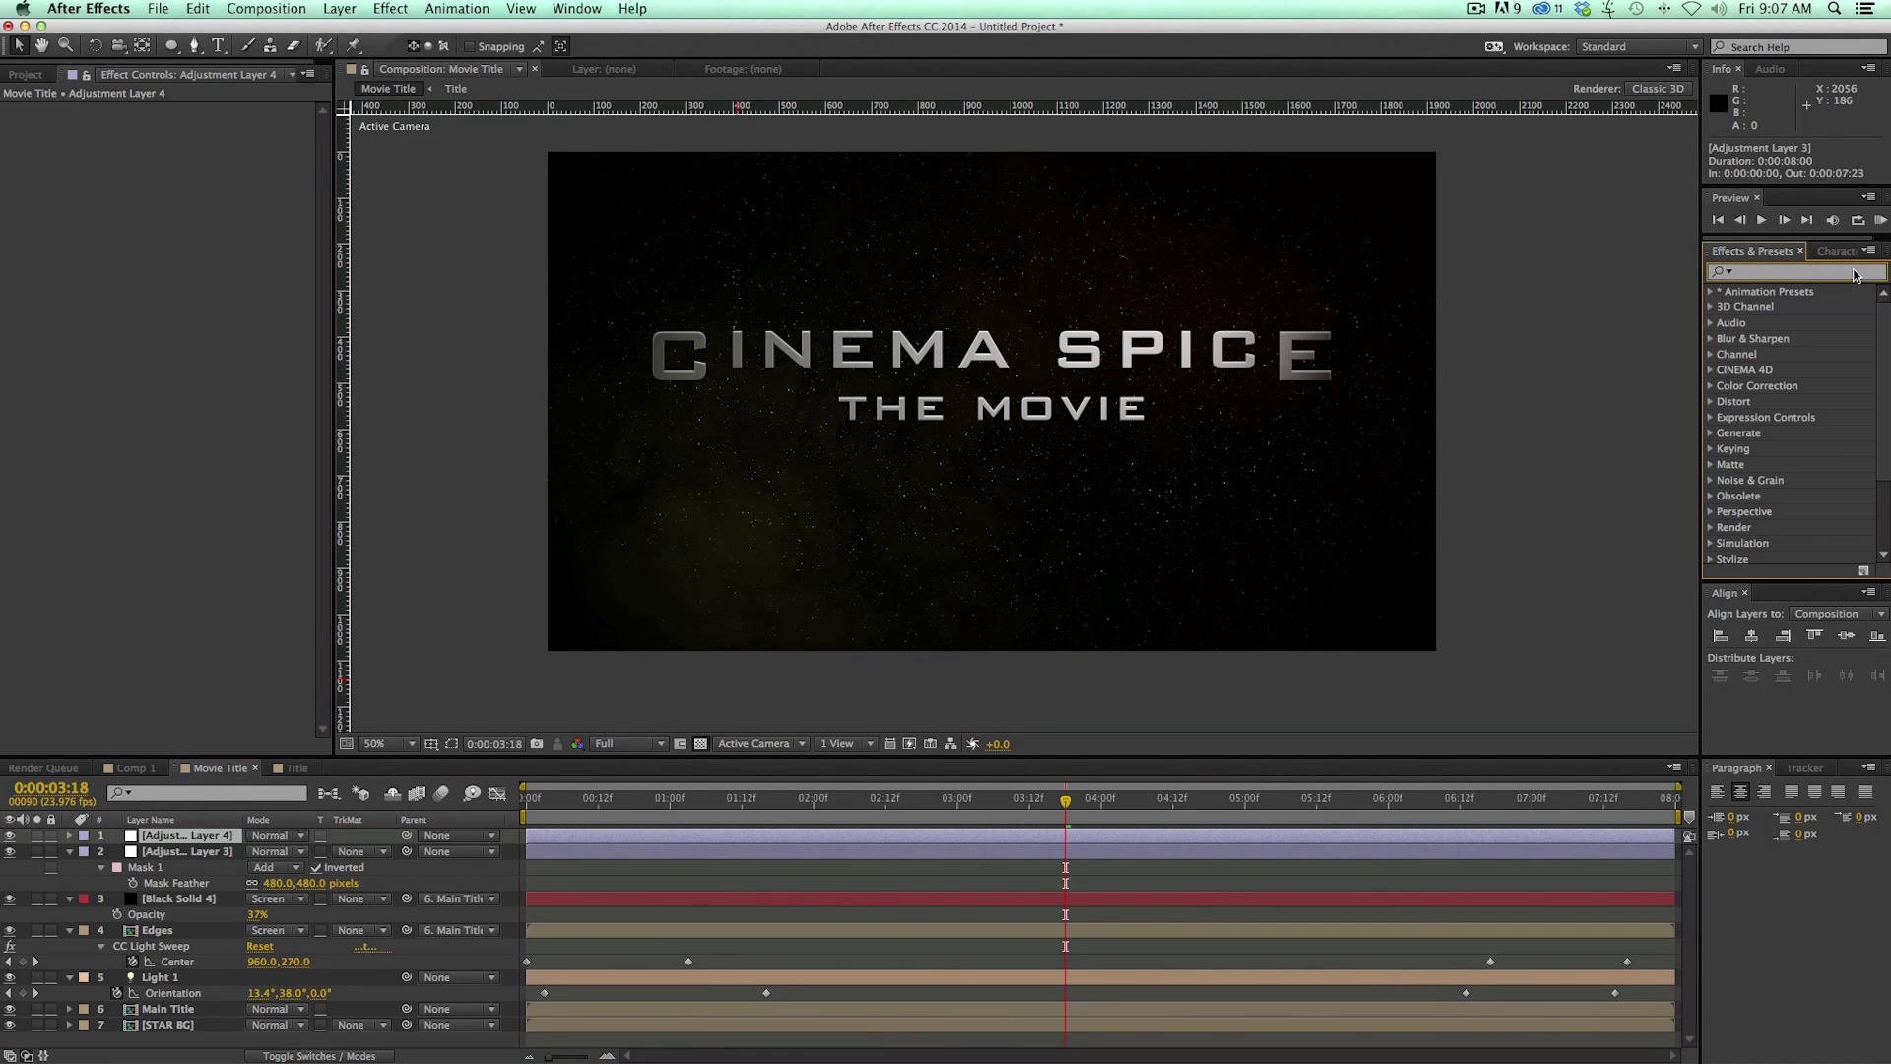
type("len")
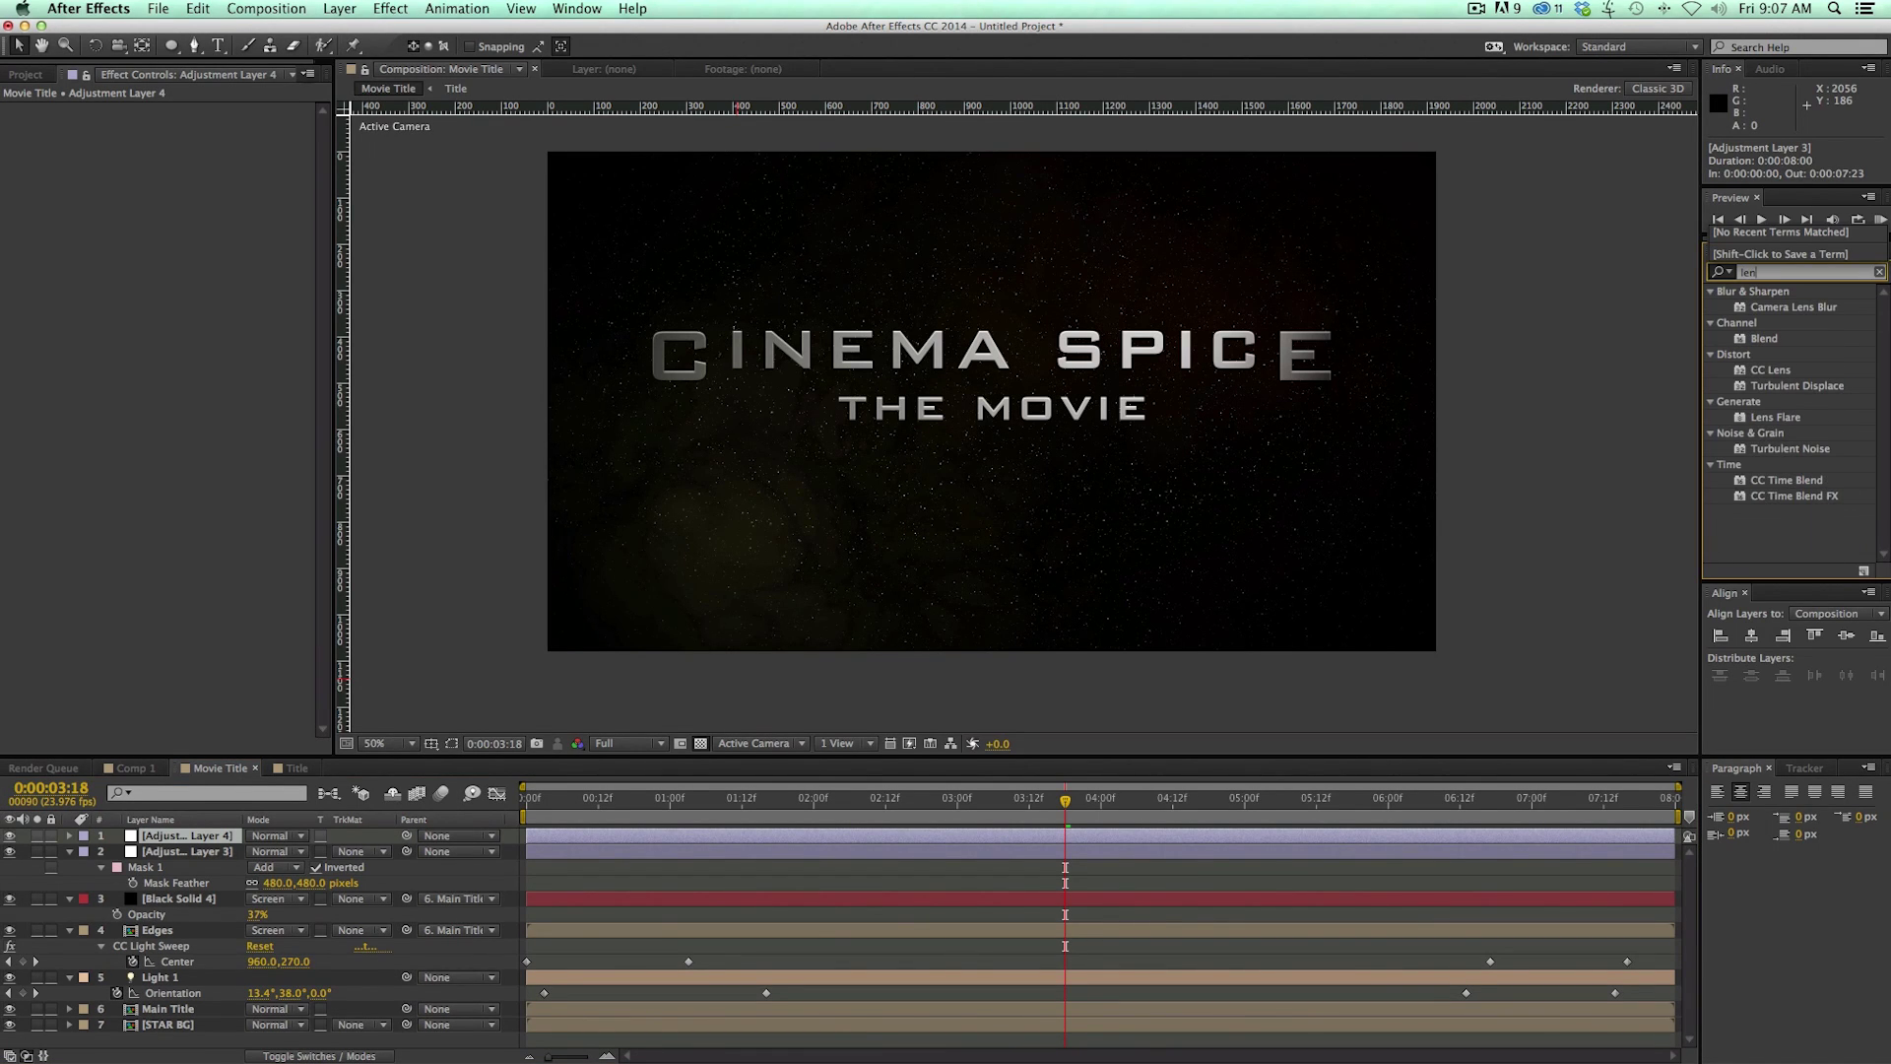
type("s")
double_click(1775, 370)
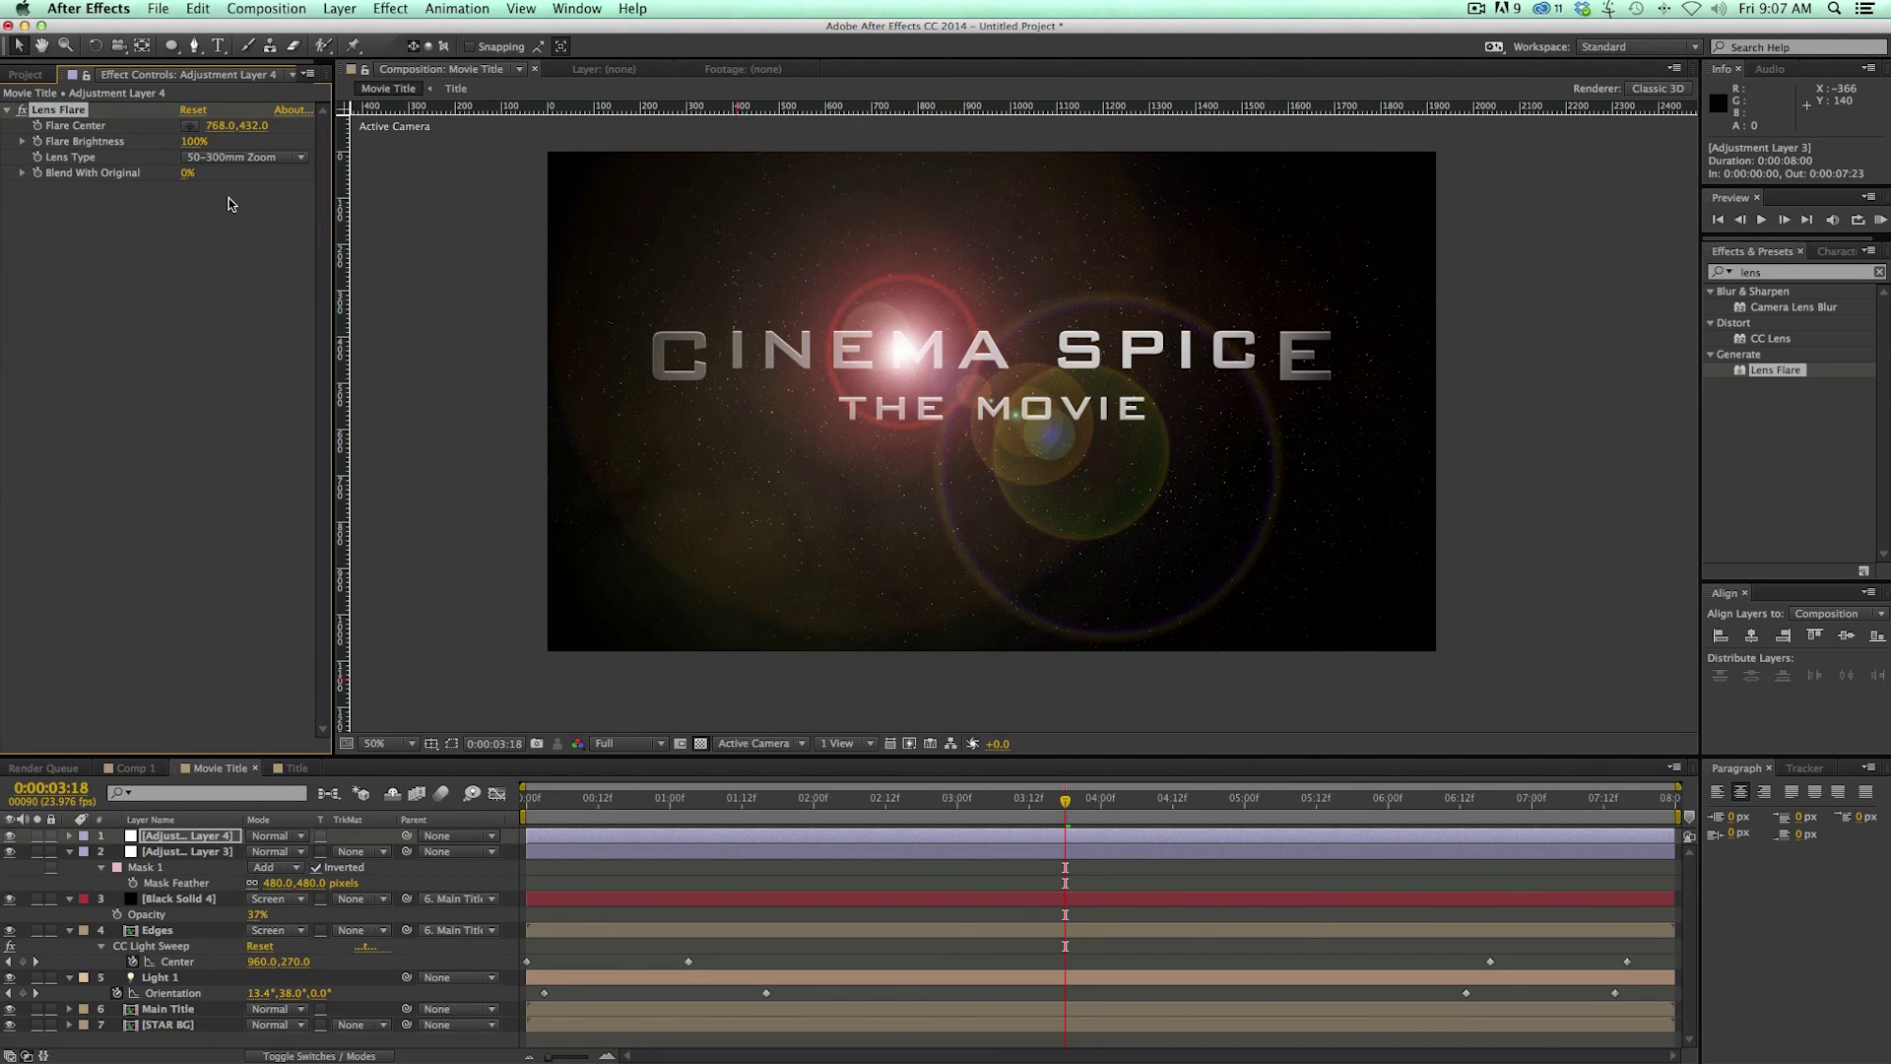
Step: Set the flare to 105mm Prime, move its center off the left edge, brighten to 110%, and preview
left_click(232, 158)
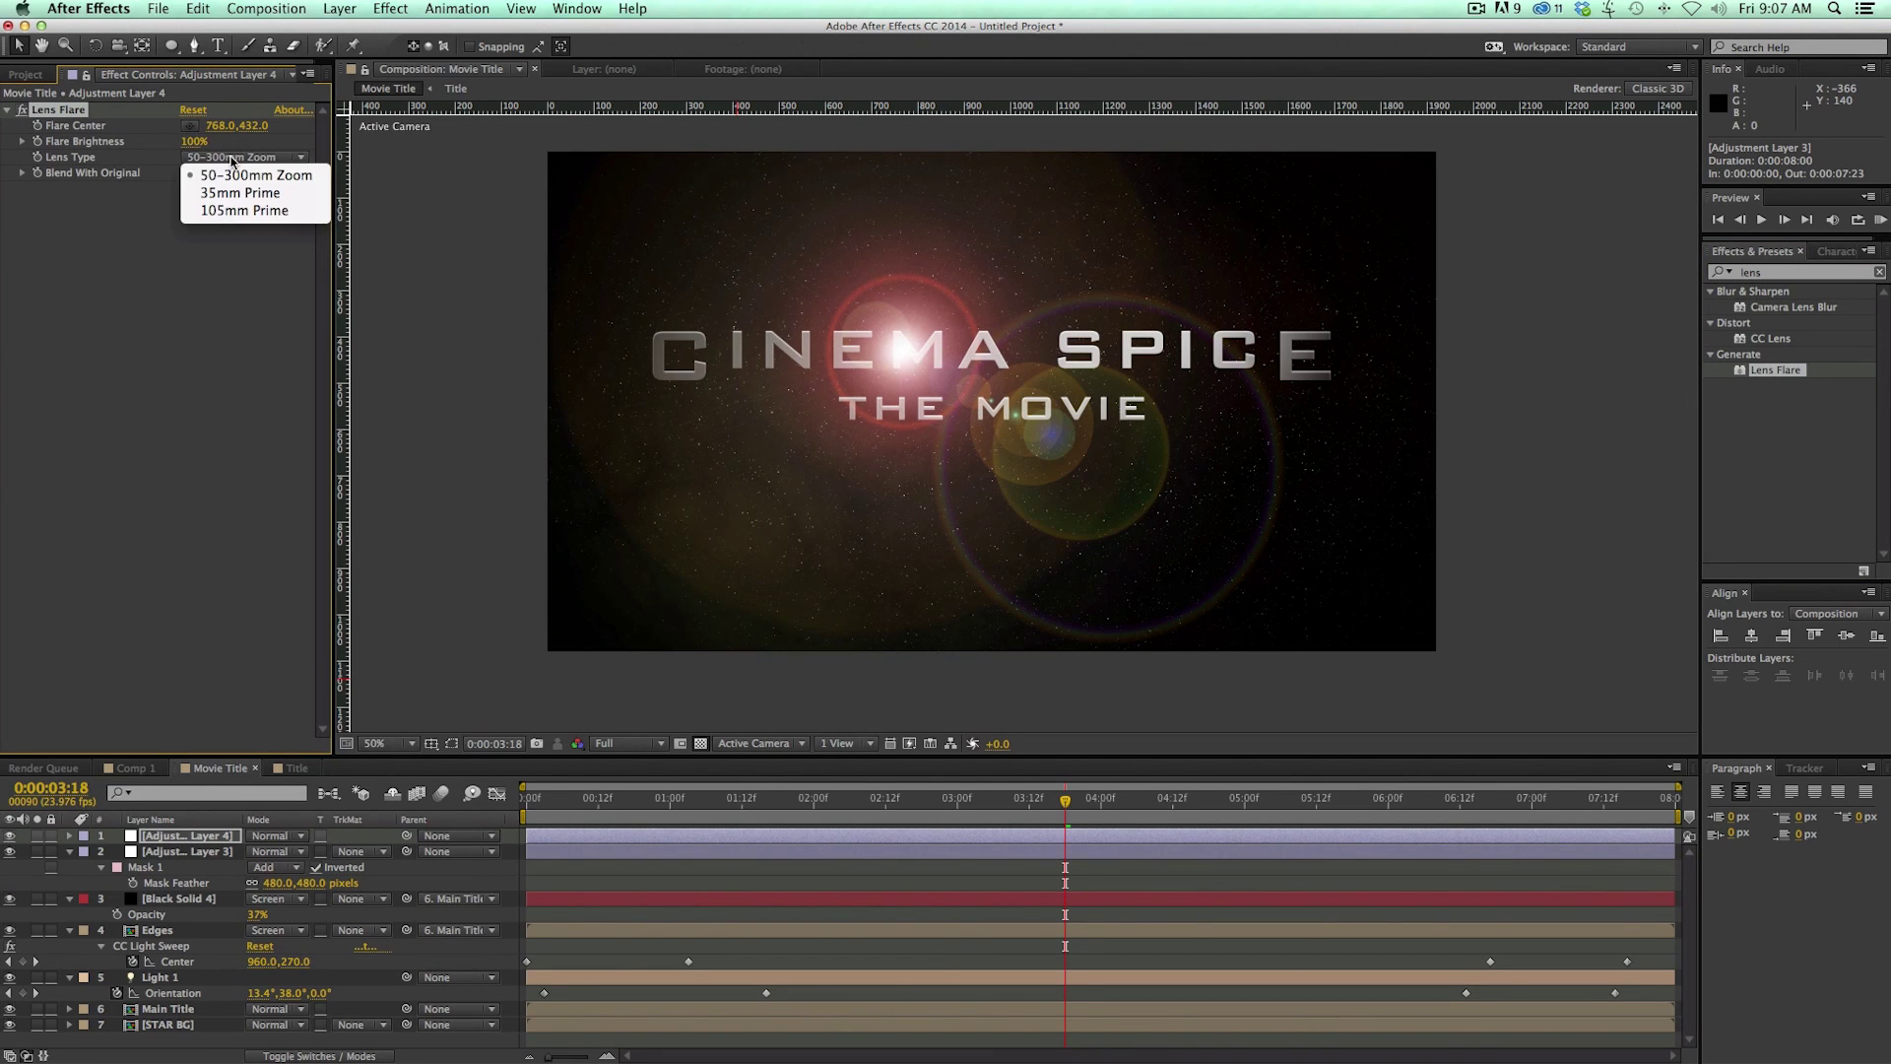
left_click(233, 212)
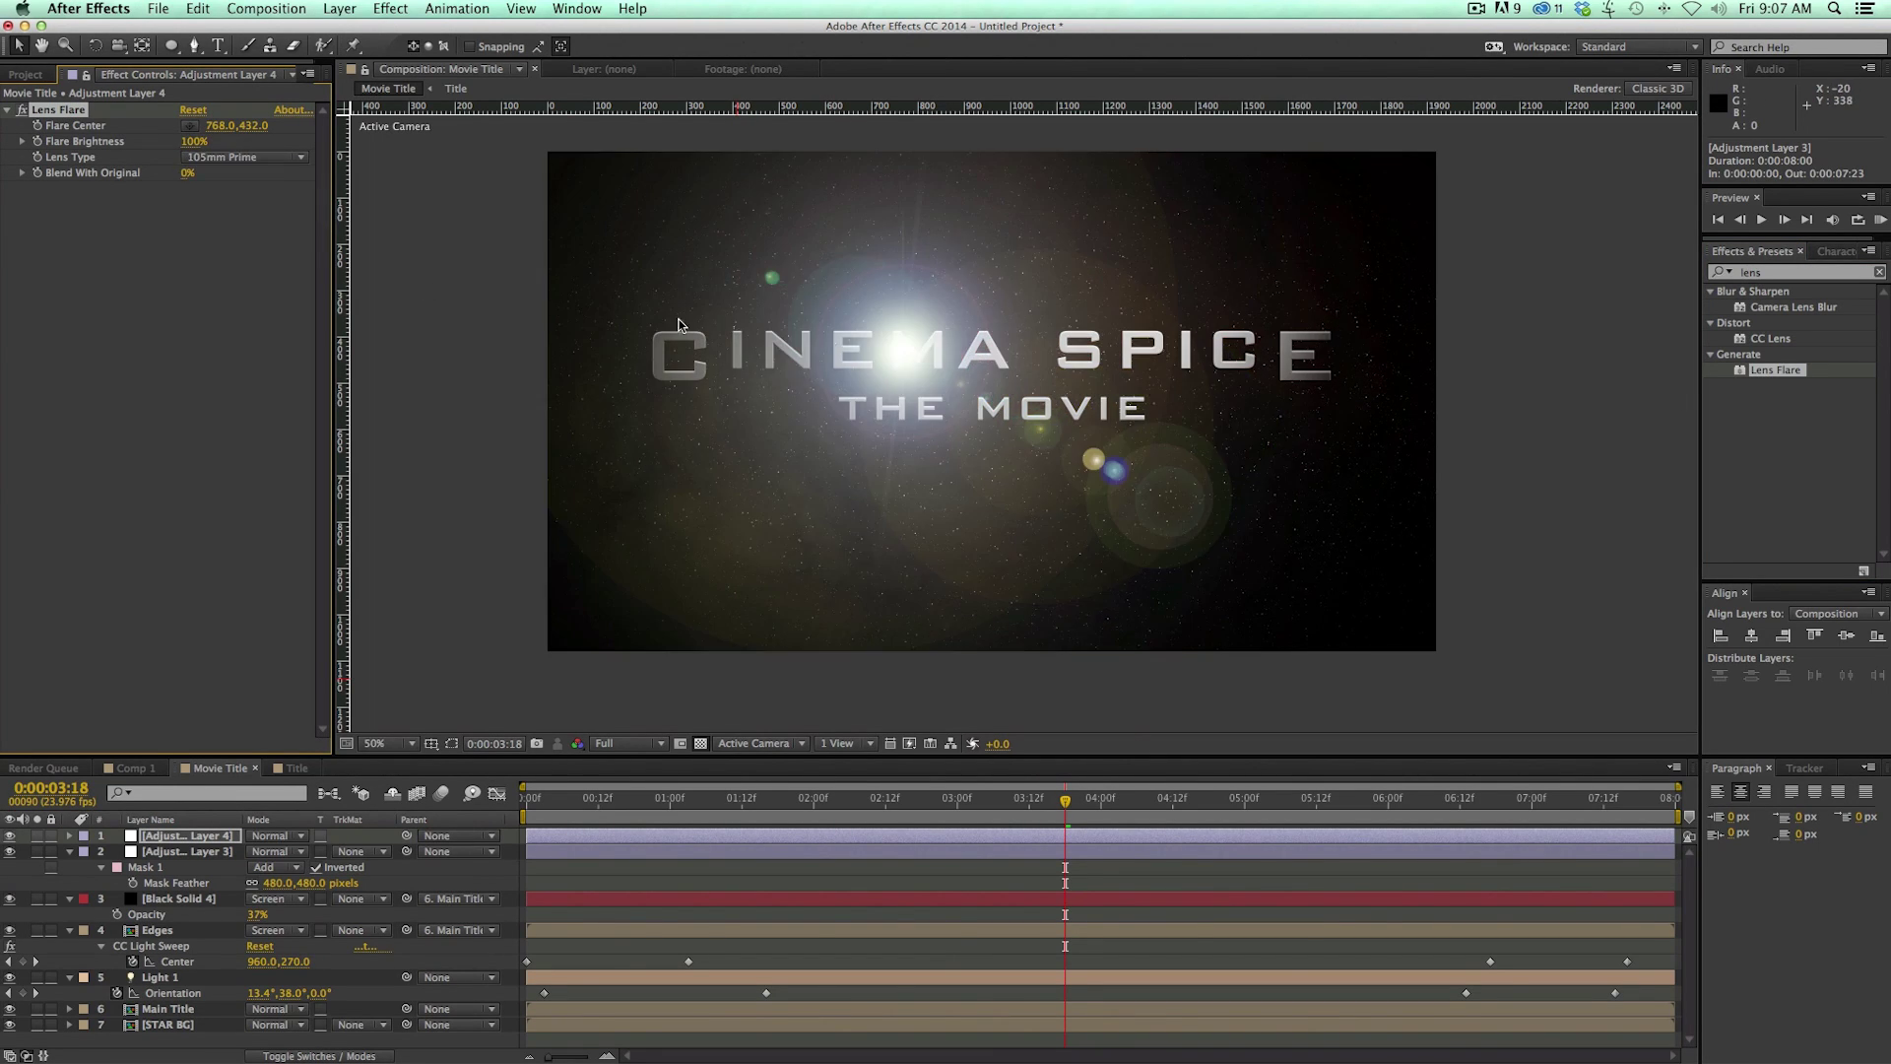
left_click(191, 127)
left_click(479, 339)
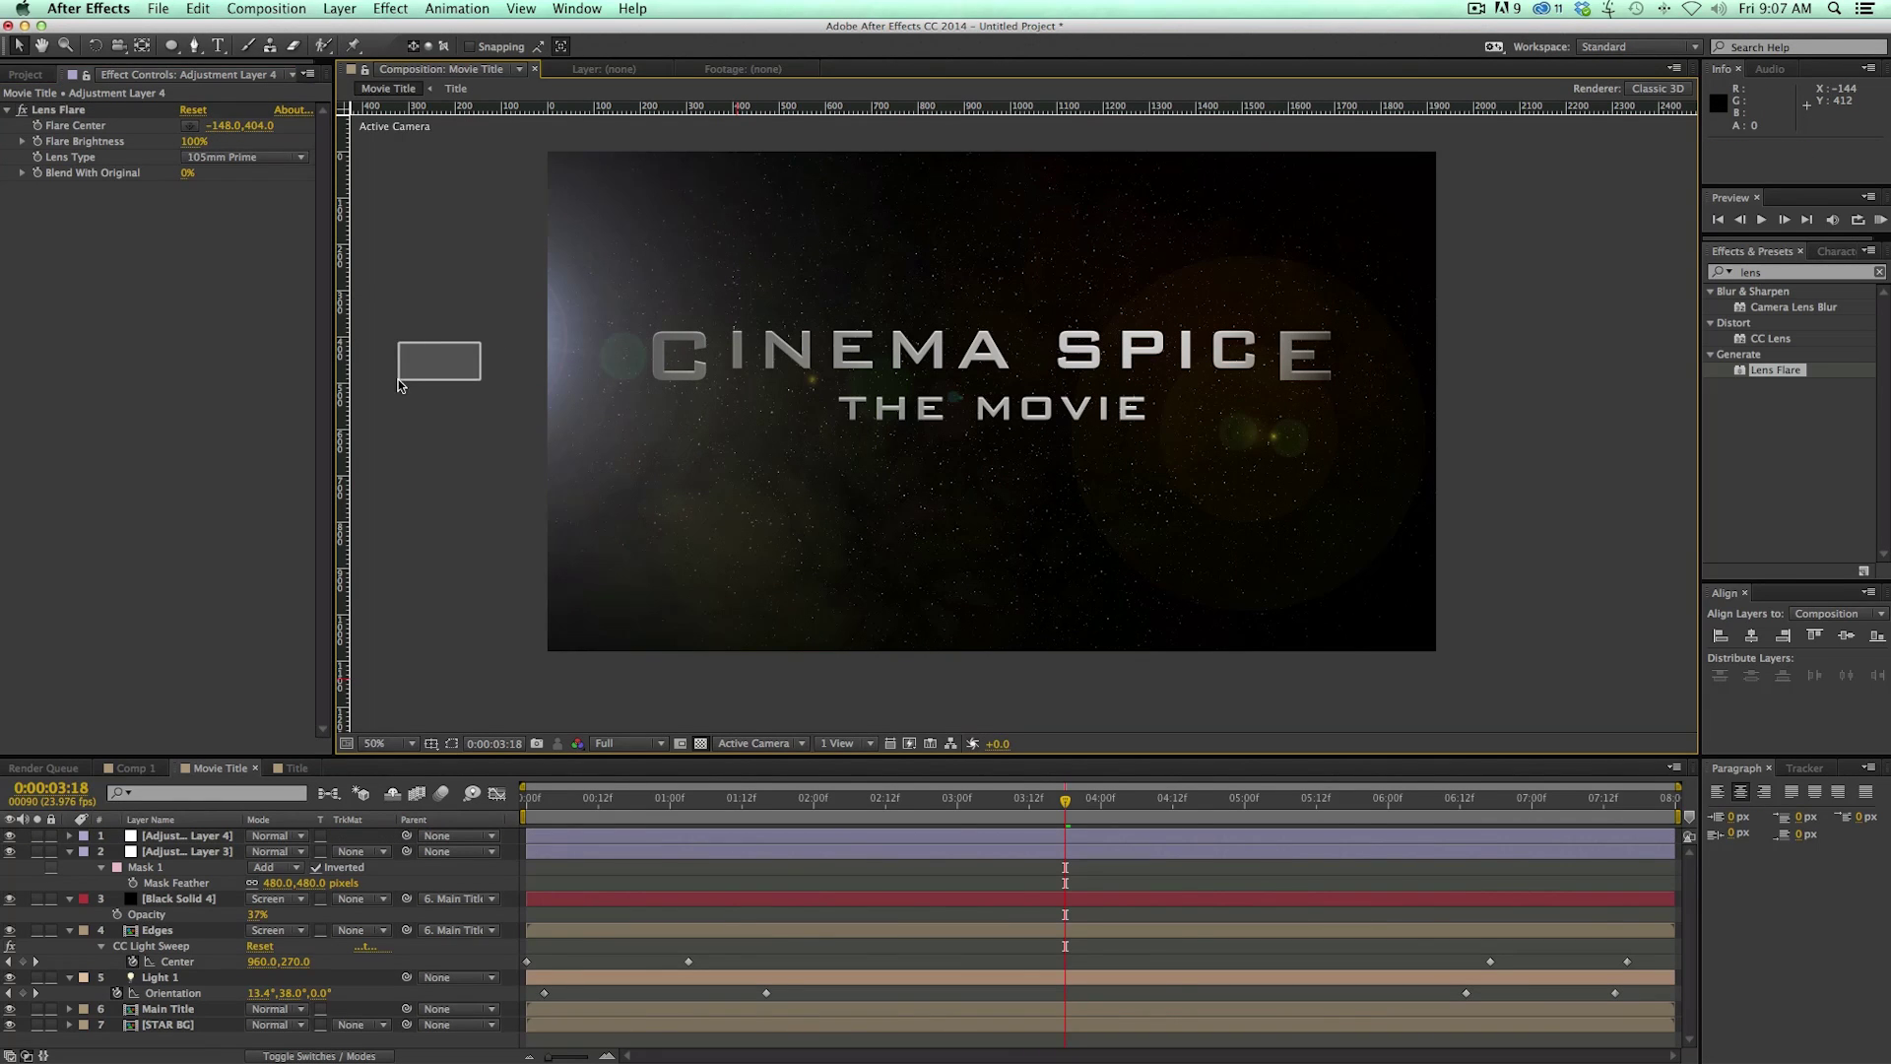
left_click_drag(399, 385, 399, 385)
left_click_drag(225, 135, 128, 141)
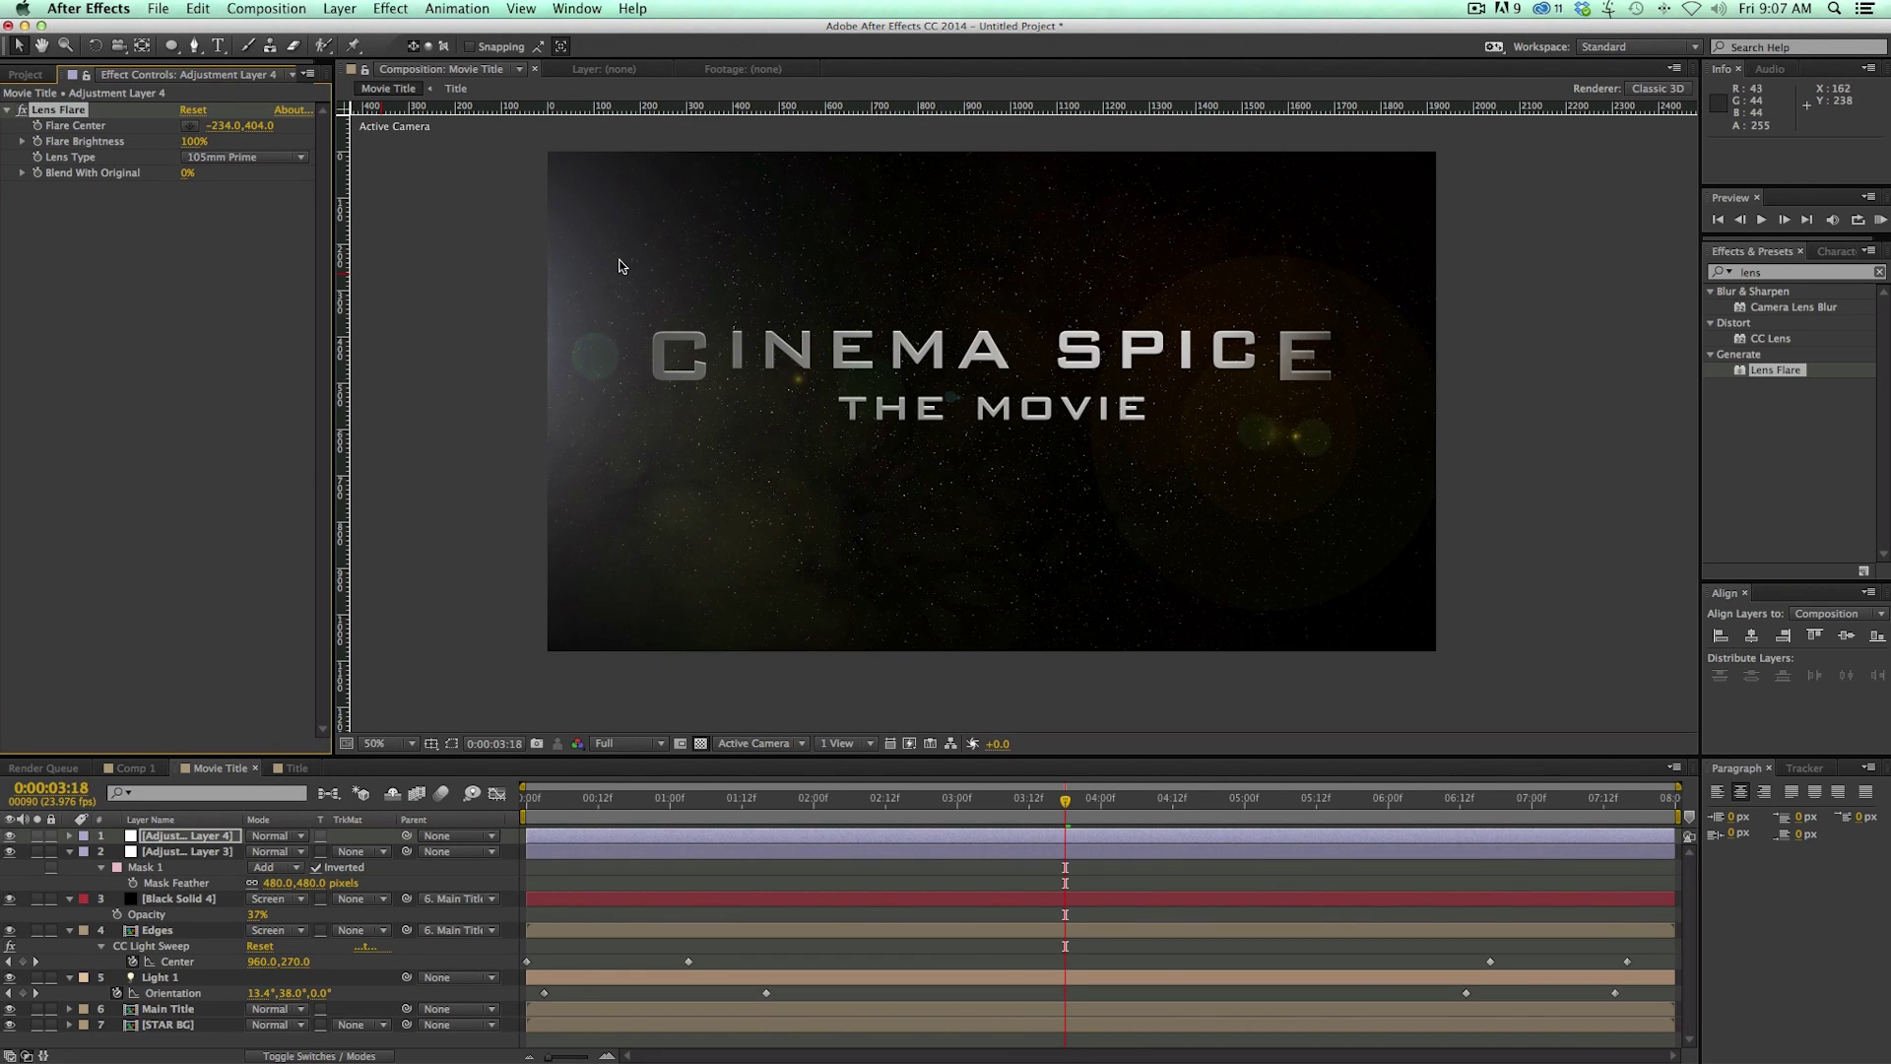
left_click_drag(194, 141, 228, 175)
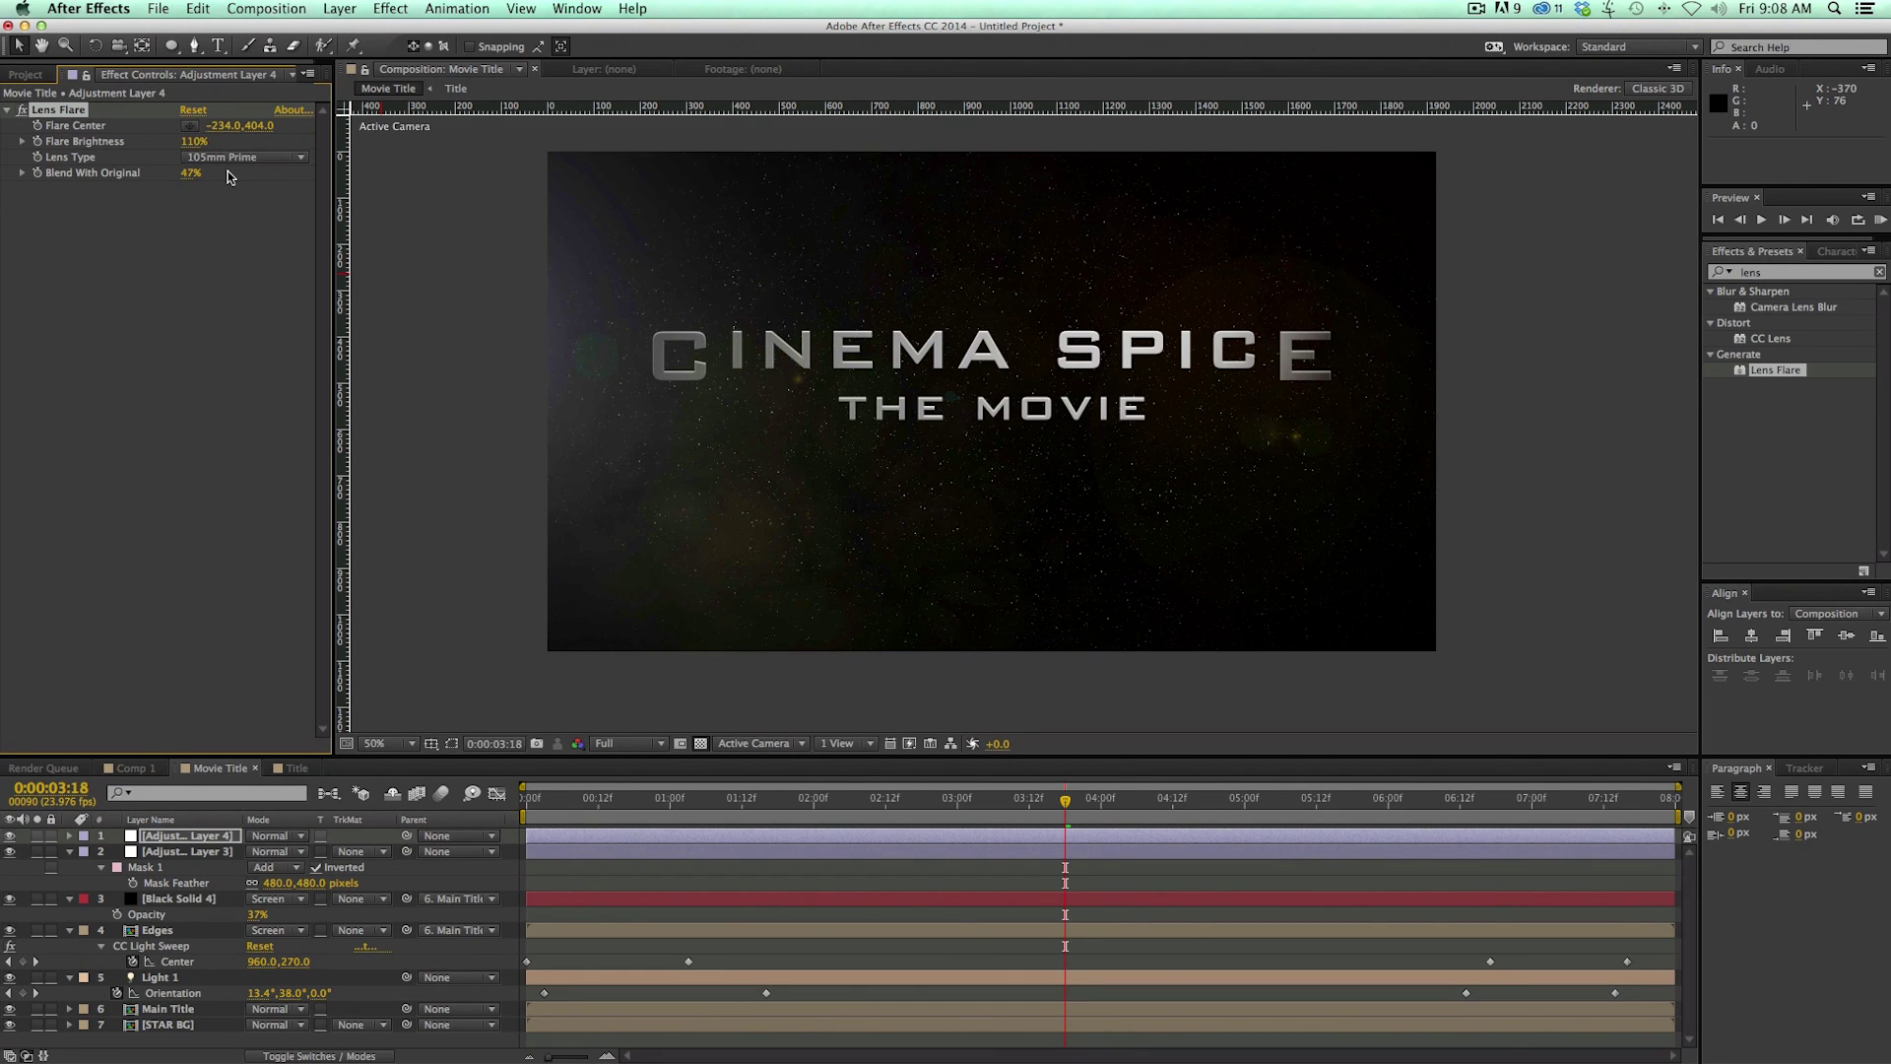
key("KP_0")
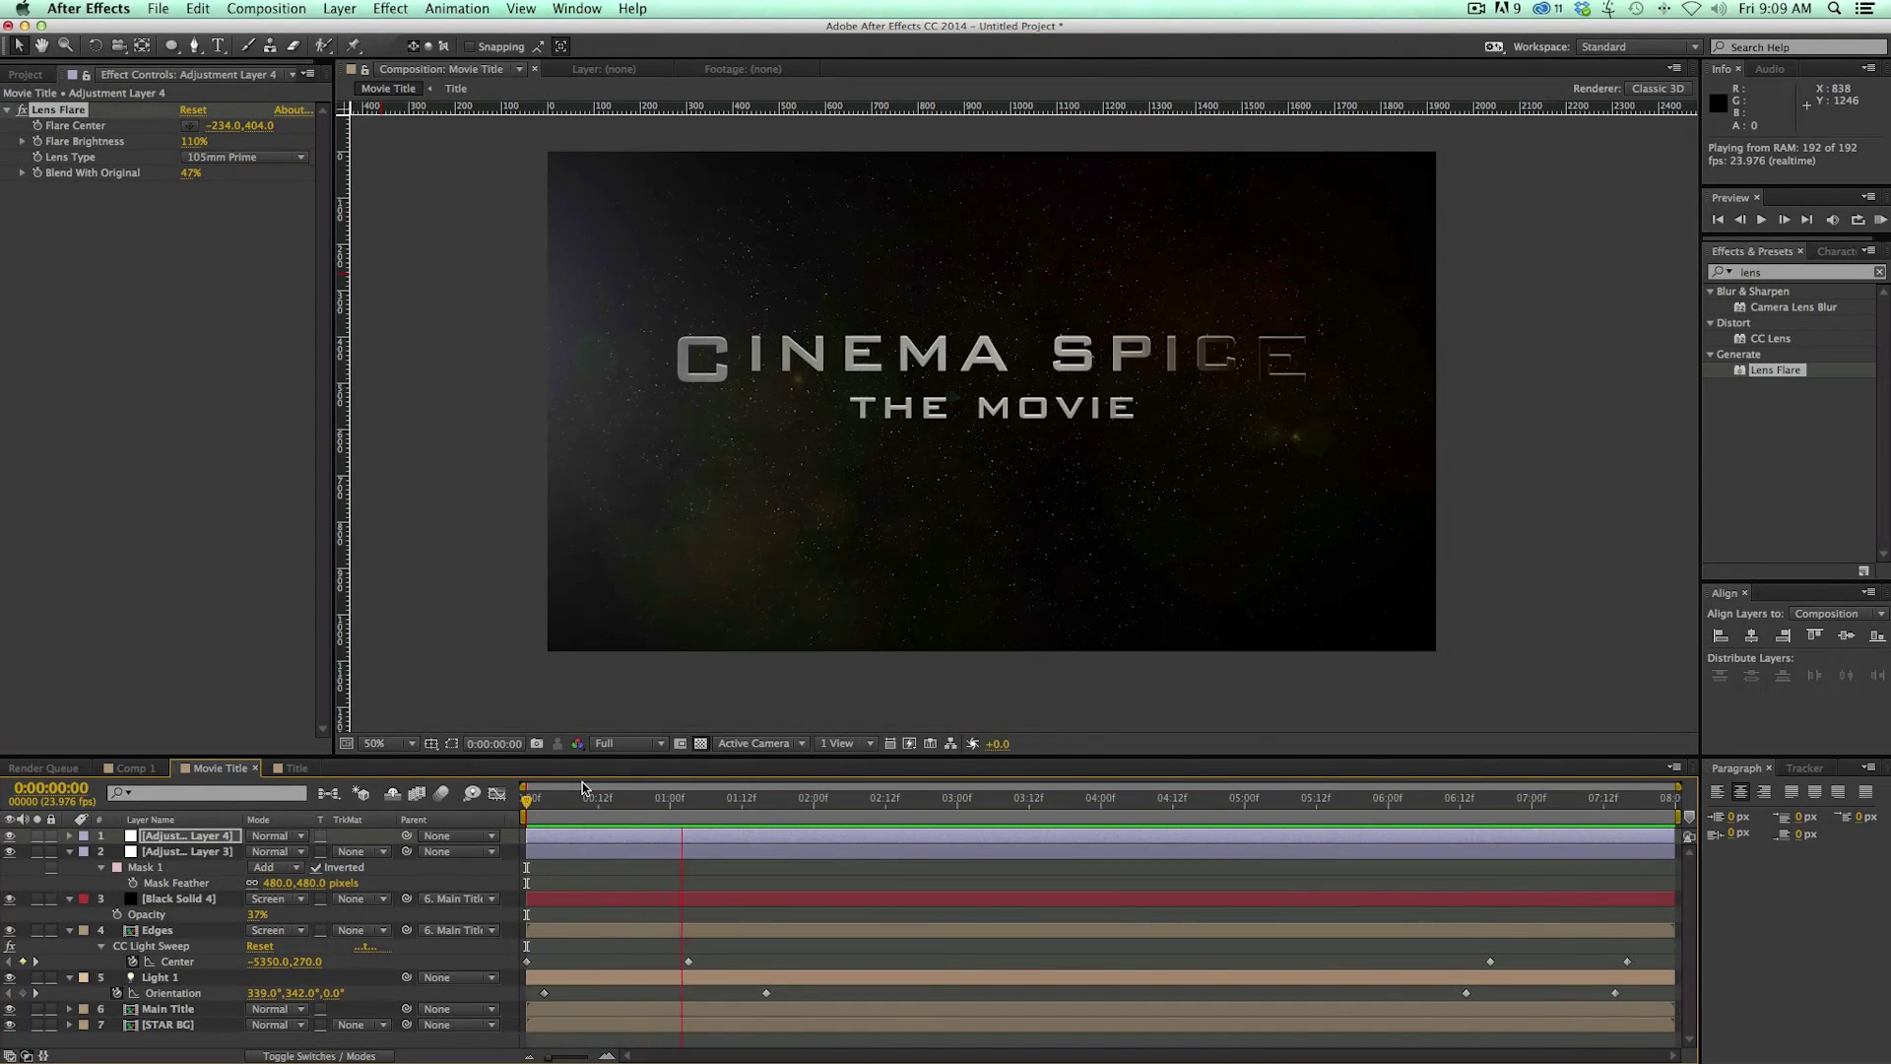
Step: Stop the preview and raise Black Solid 4's opacity to 100%
left_click(607, 838)
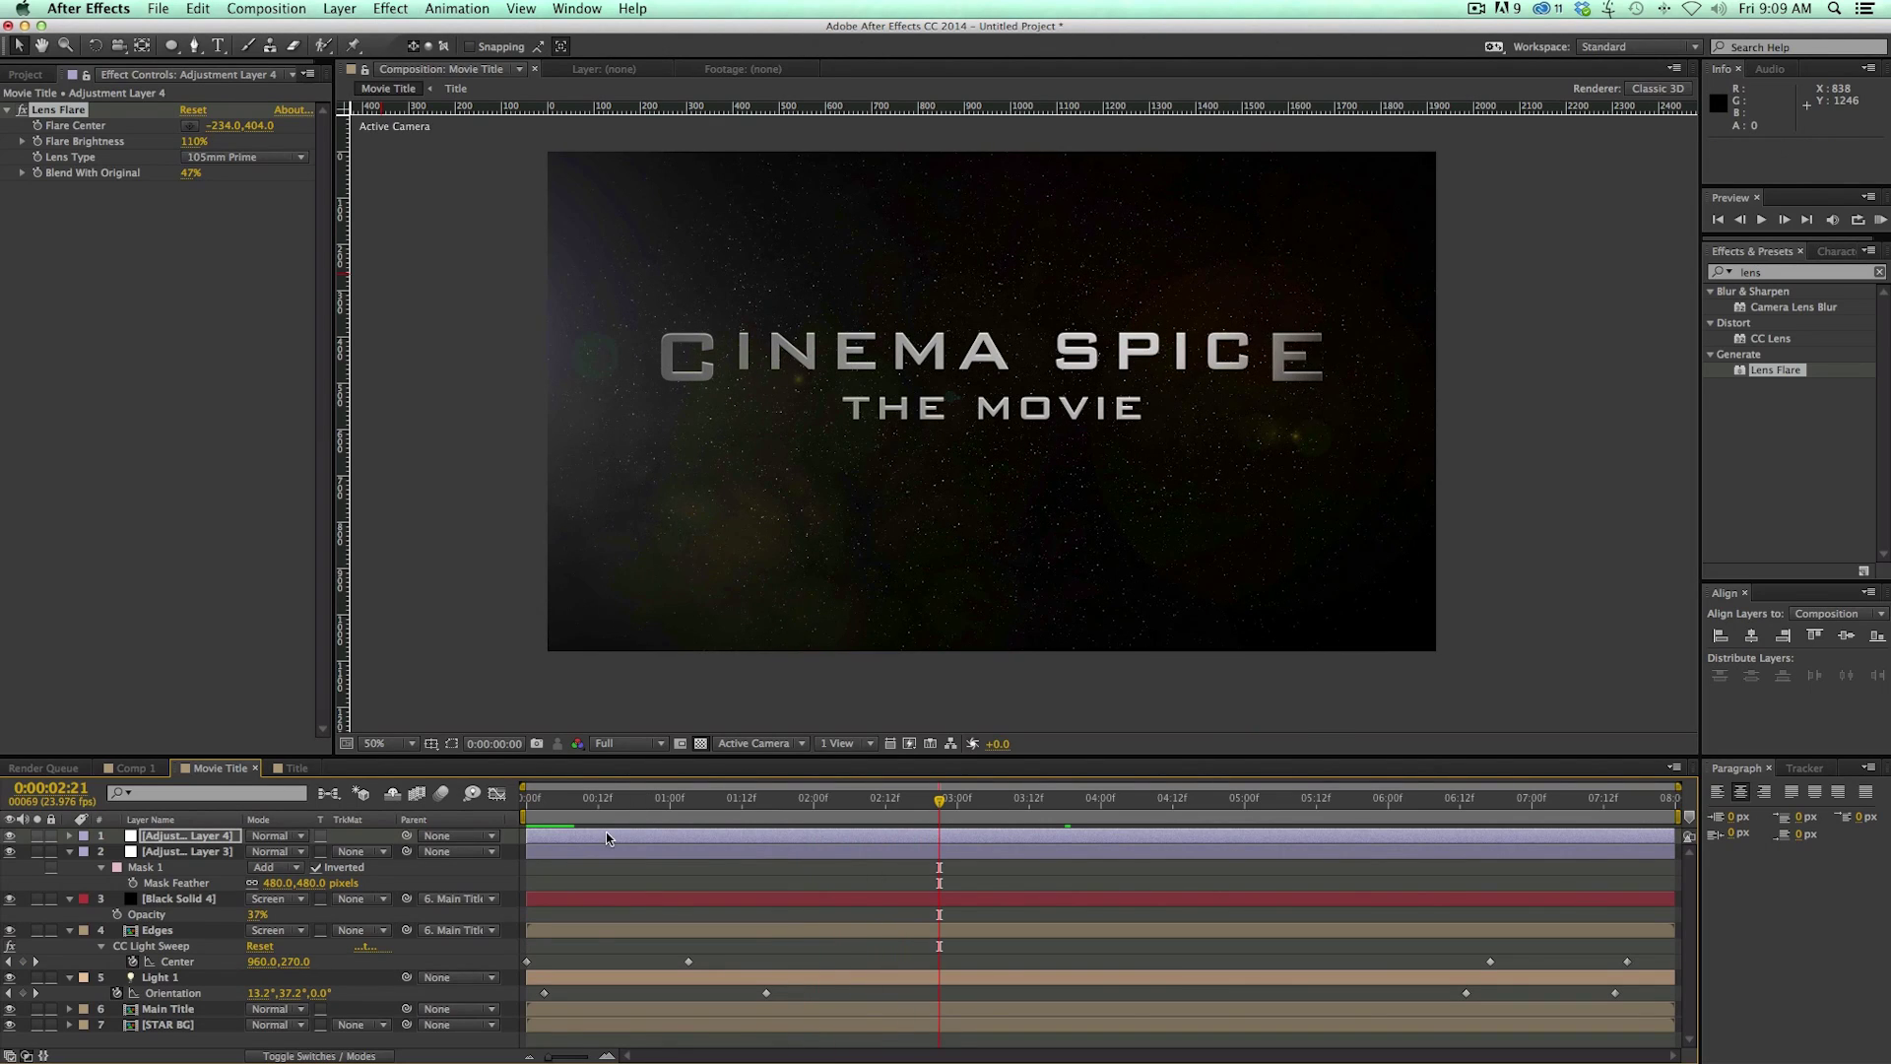
left_click(162, 901)
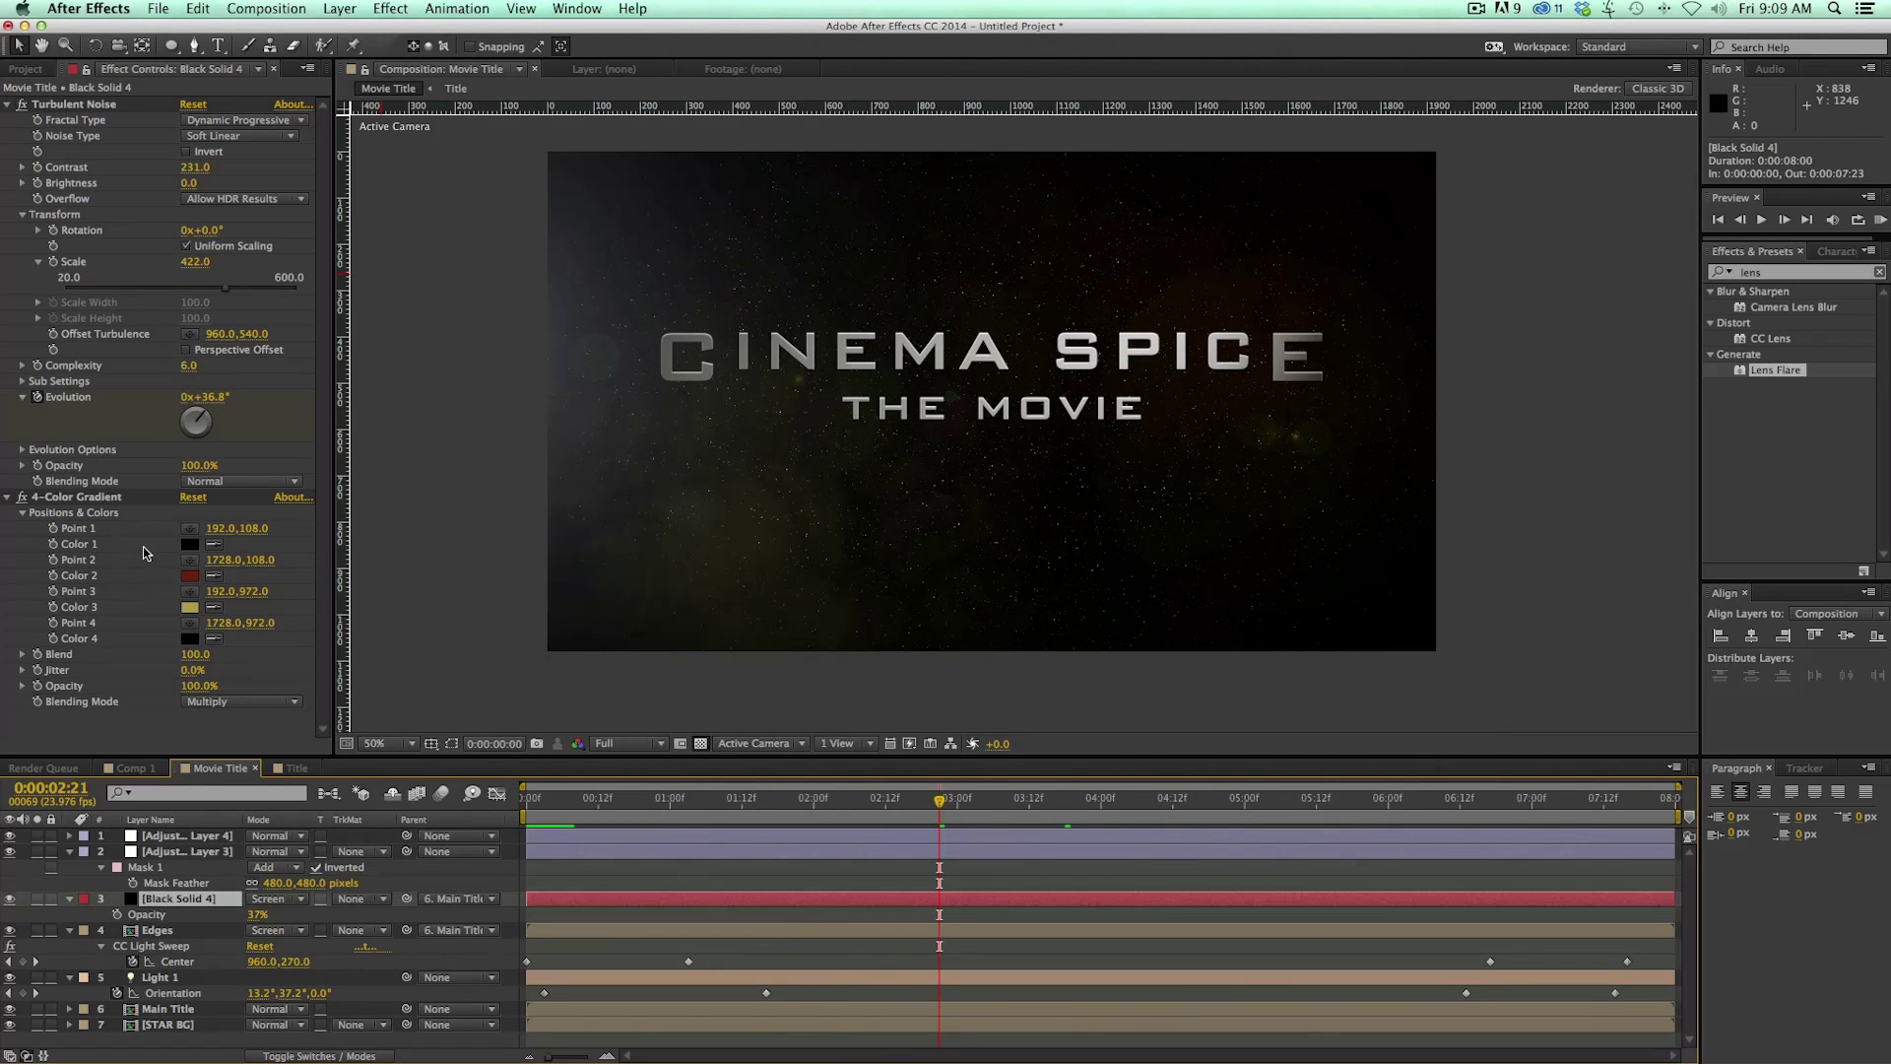
left_click_drag(250, 910, 344, 918)
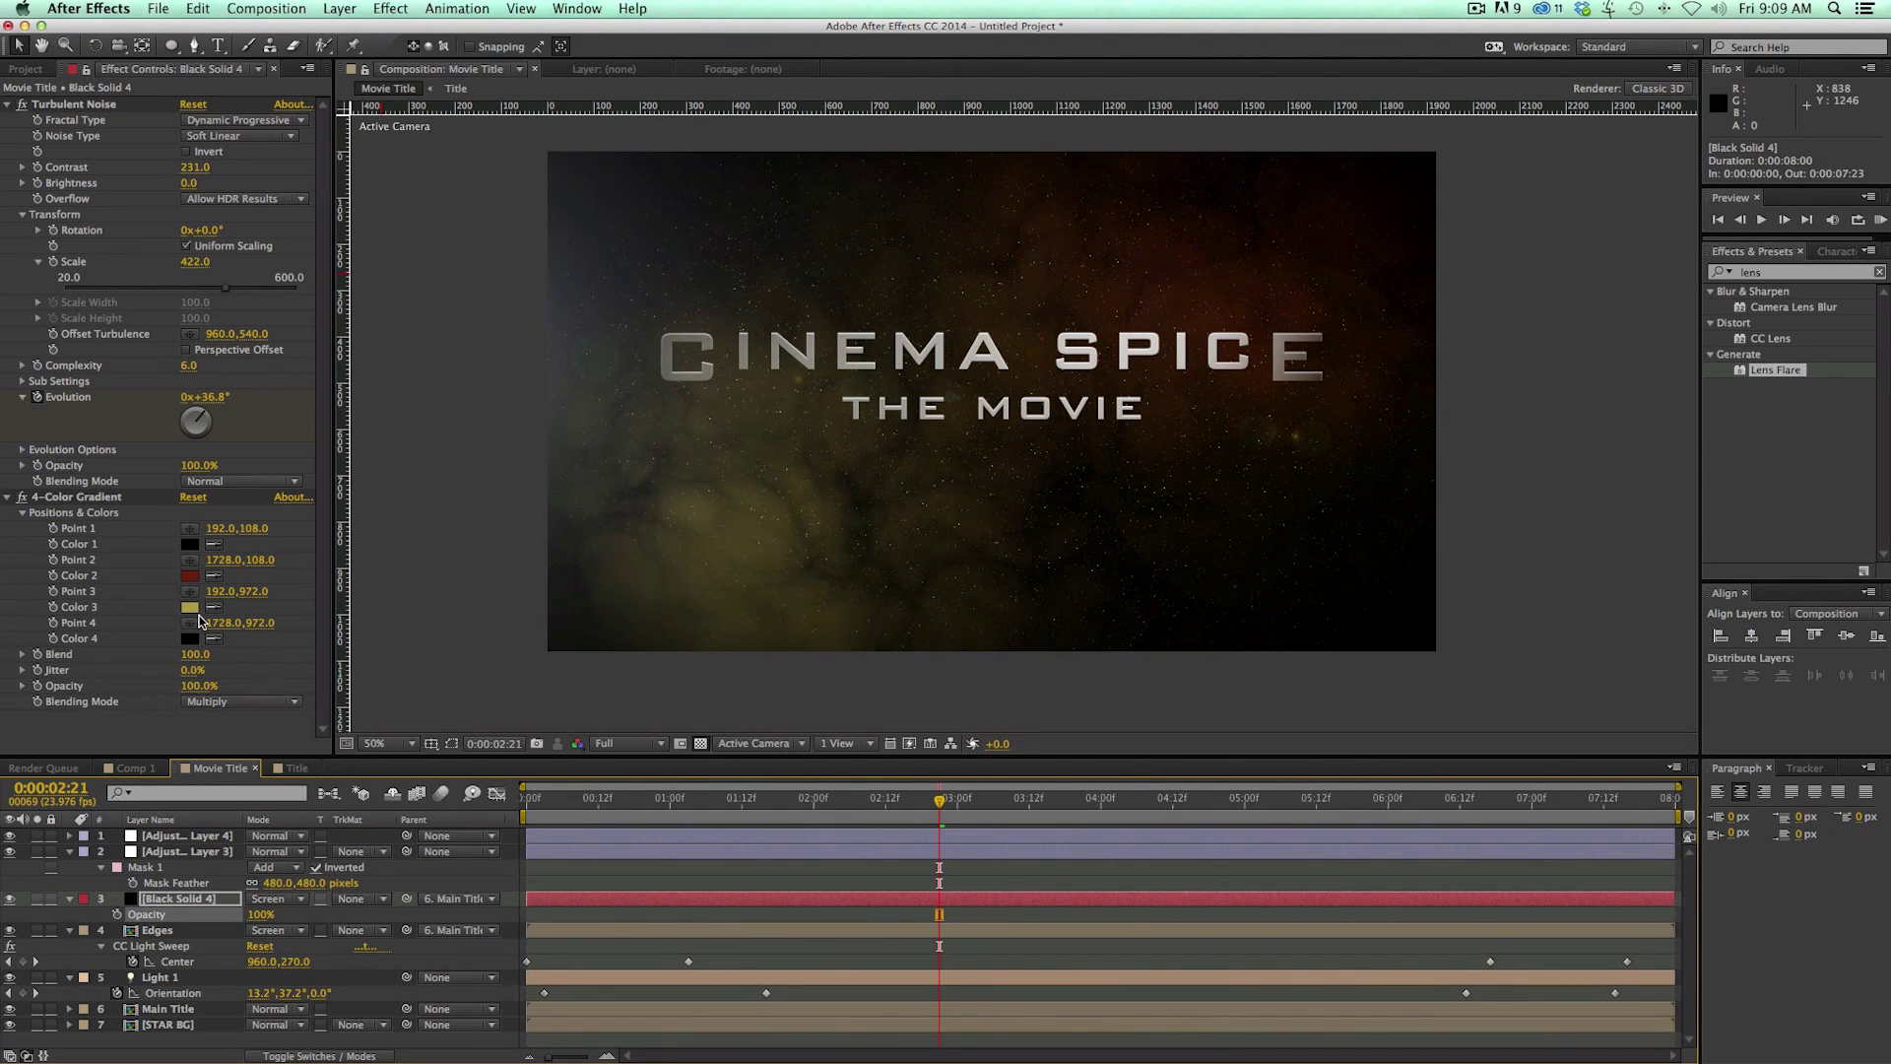
Step: Change the 4-Color Gradient's Color 3 to the darker olive 5E5421
left_click(189, 605)
left_click(547, 589)
left_click_drag(549, 589, 547, 573)
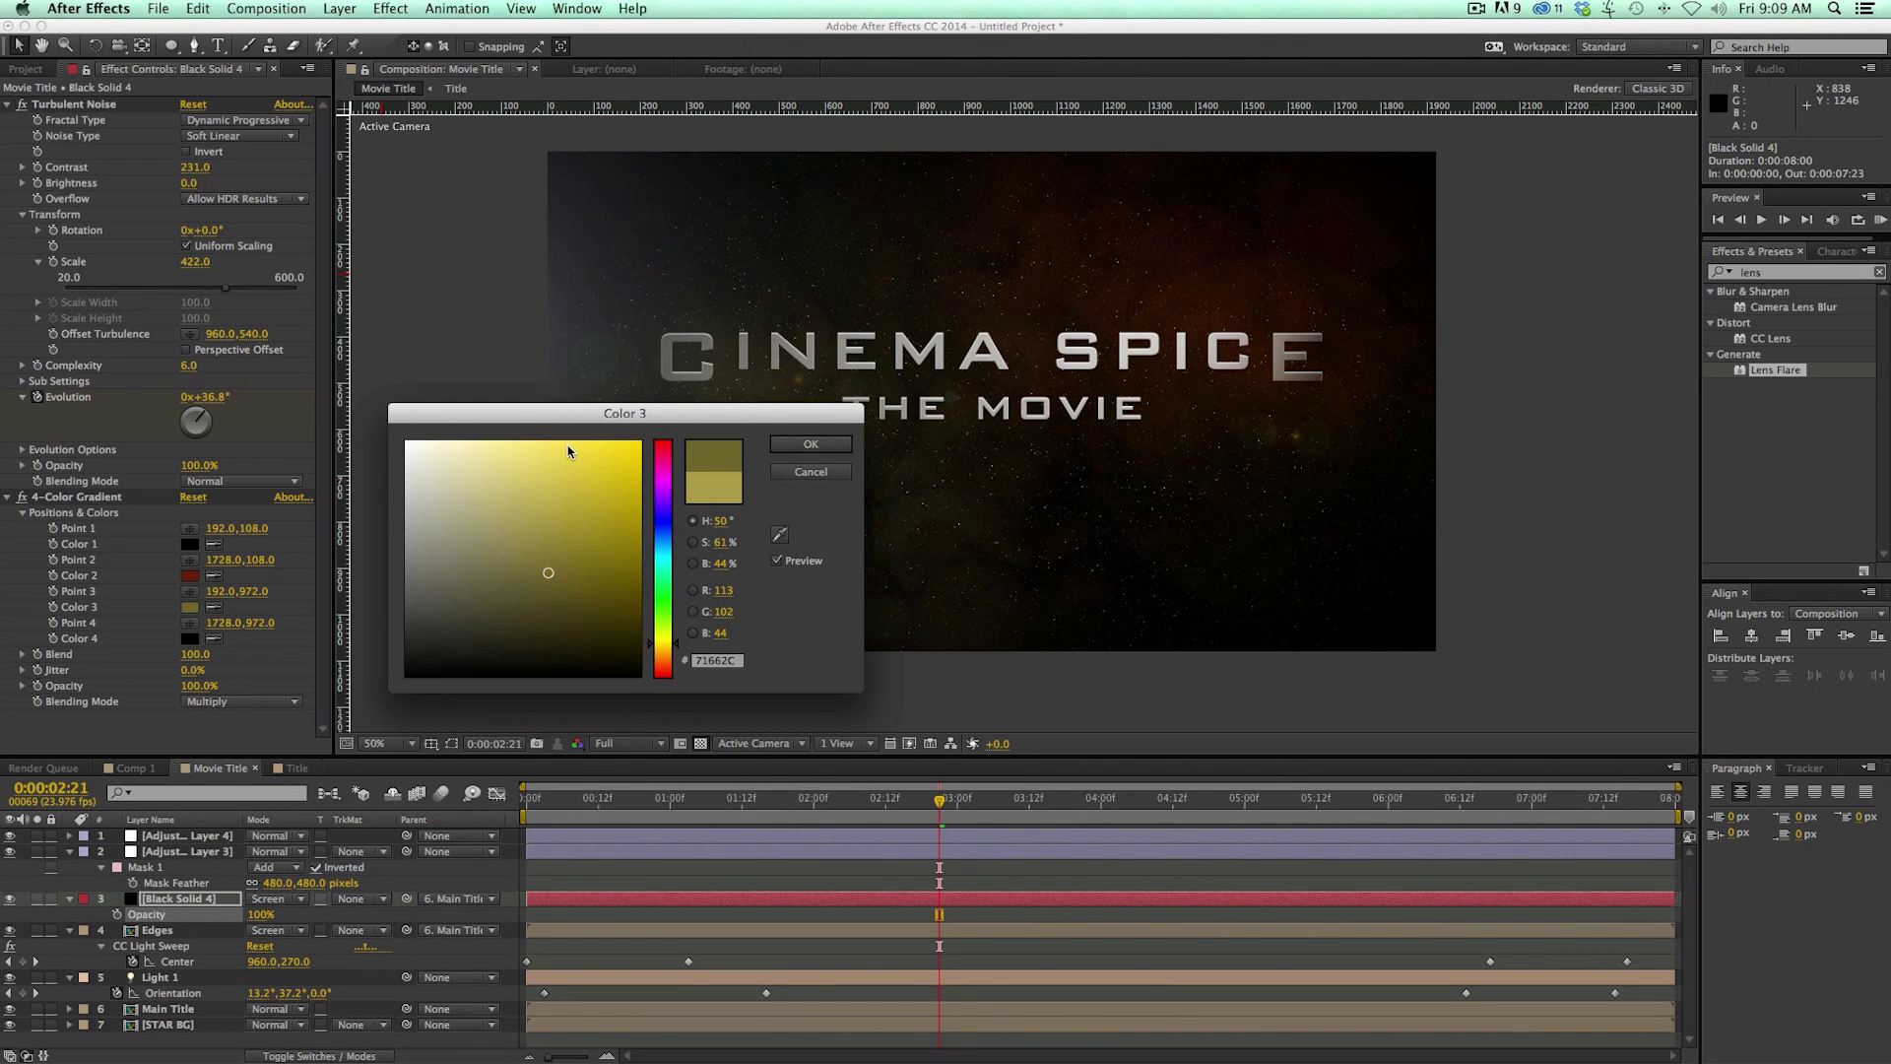
left_click_drag(545, 421, 511, 706)
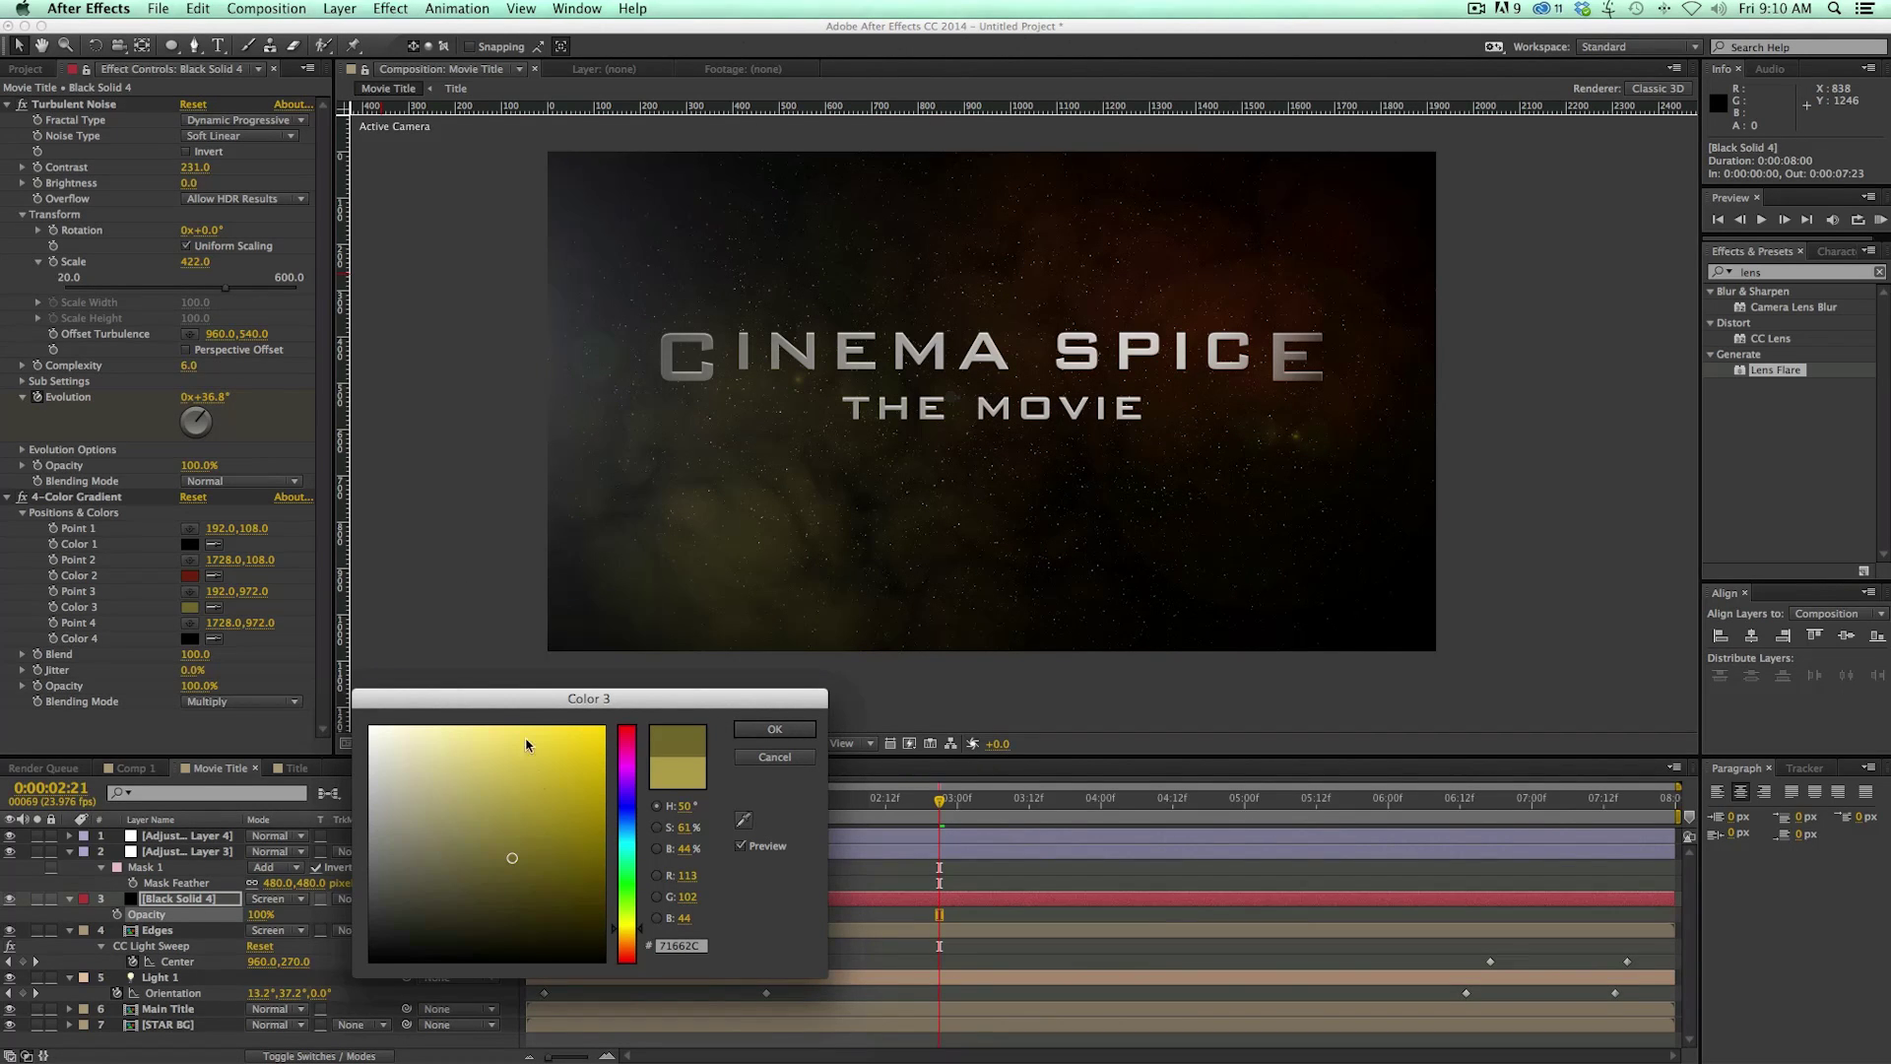
mouse_move(511, 865)
left_mouse_down()
mouse_move(509, 976)
mouse_move(511, 727)
mouse_move(501, 875)
mouse_move(533, 904)
mouse_move(523, 879)
left_mouse_up()
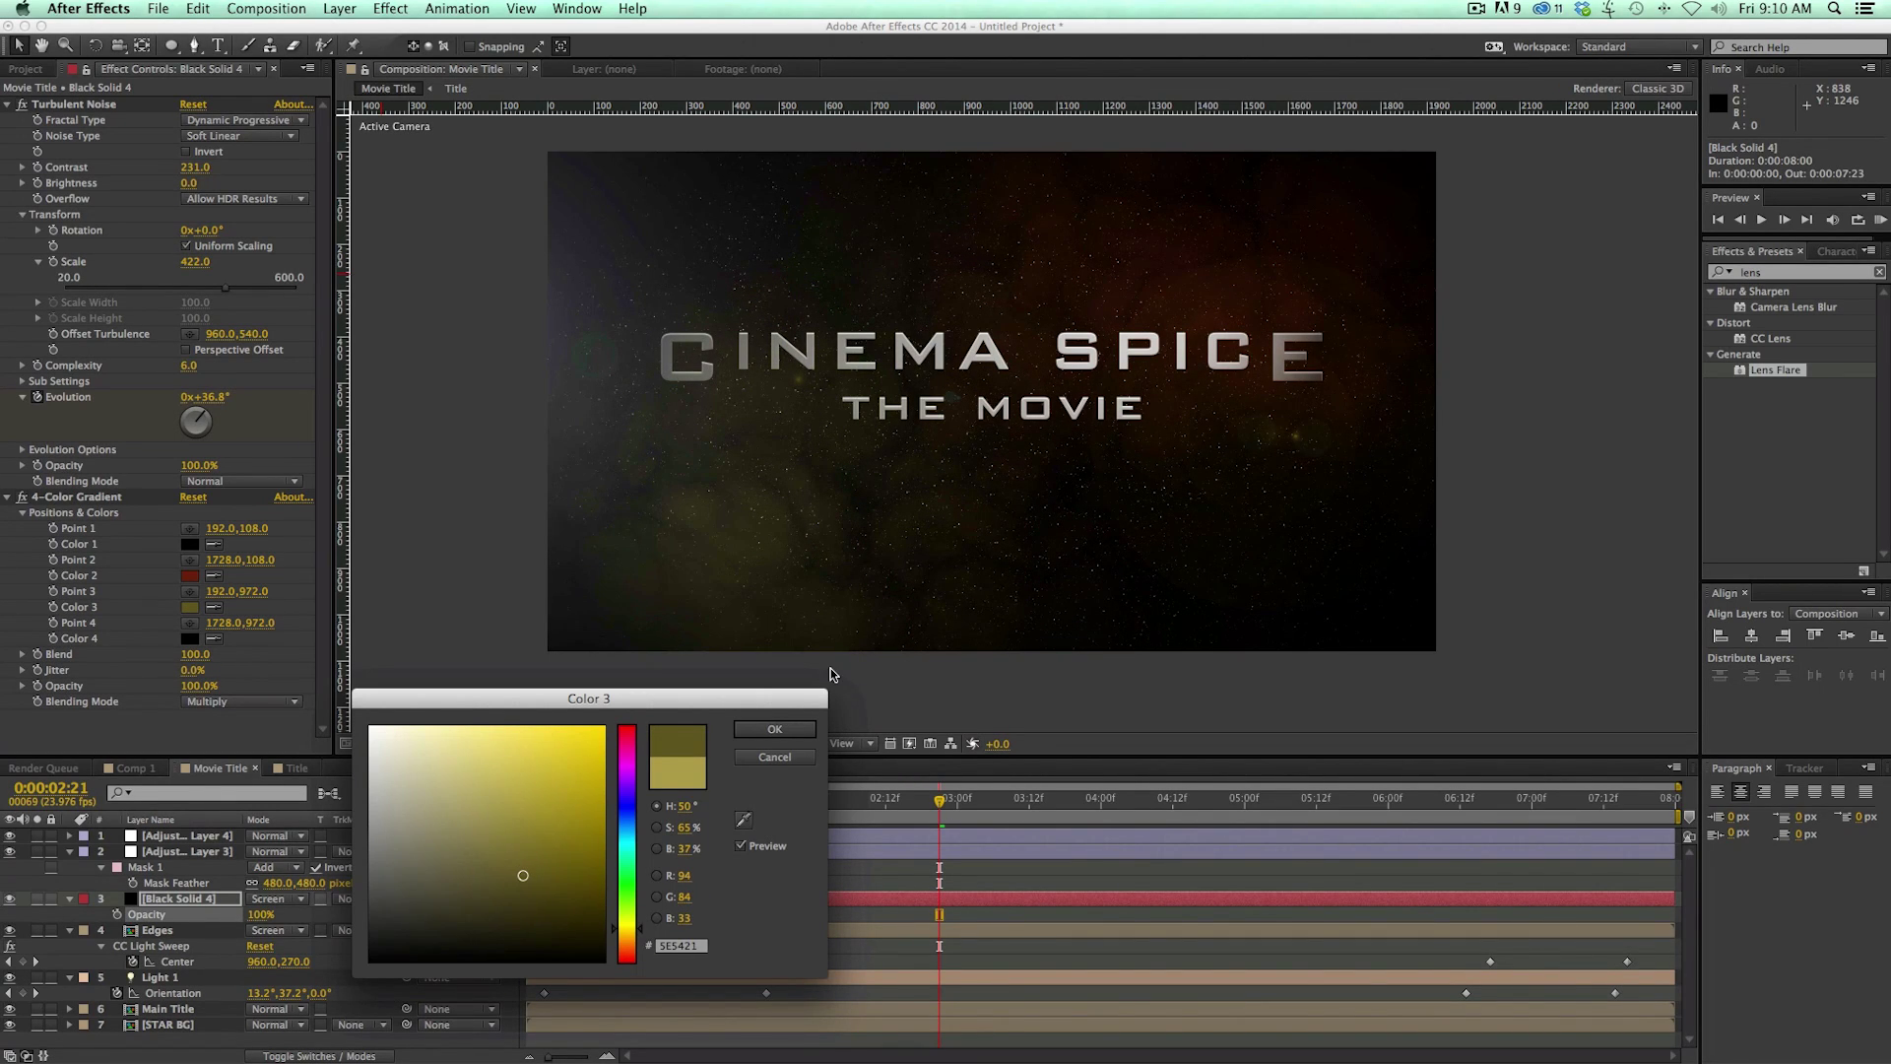
left_click(775, 729)
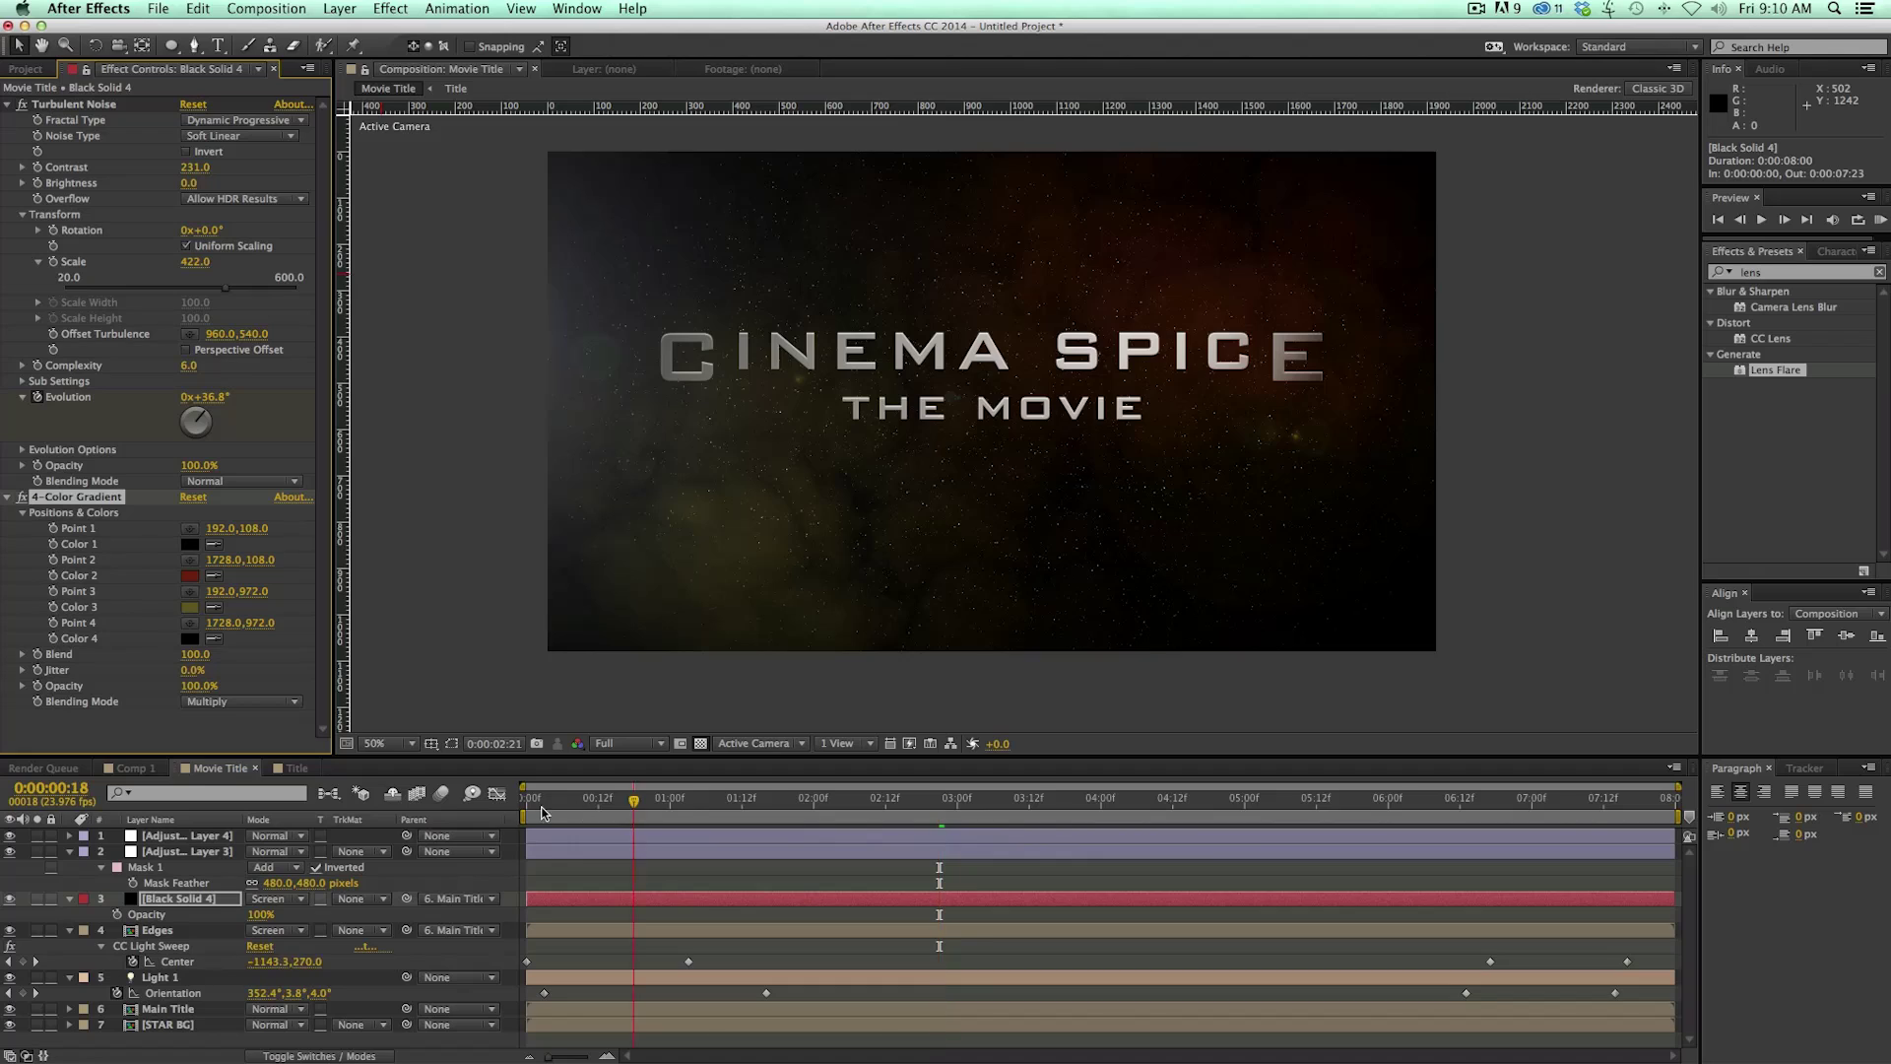
Step: At frame 0, create a black solid and move Black Solid 5 to the top of the stack
left_click_drag(634, 810, 486, 808)
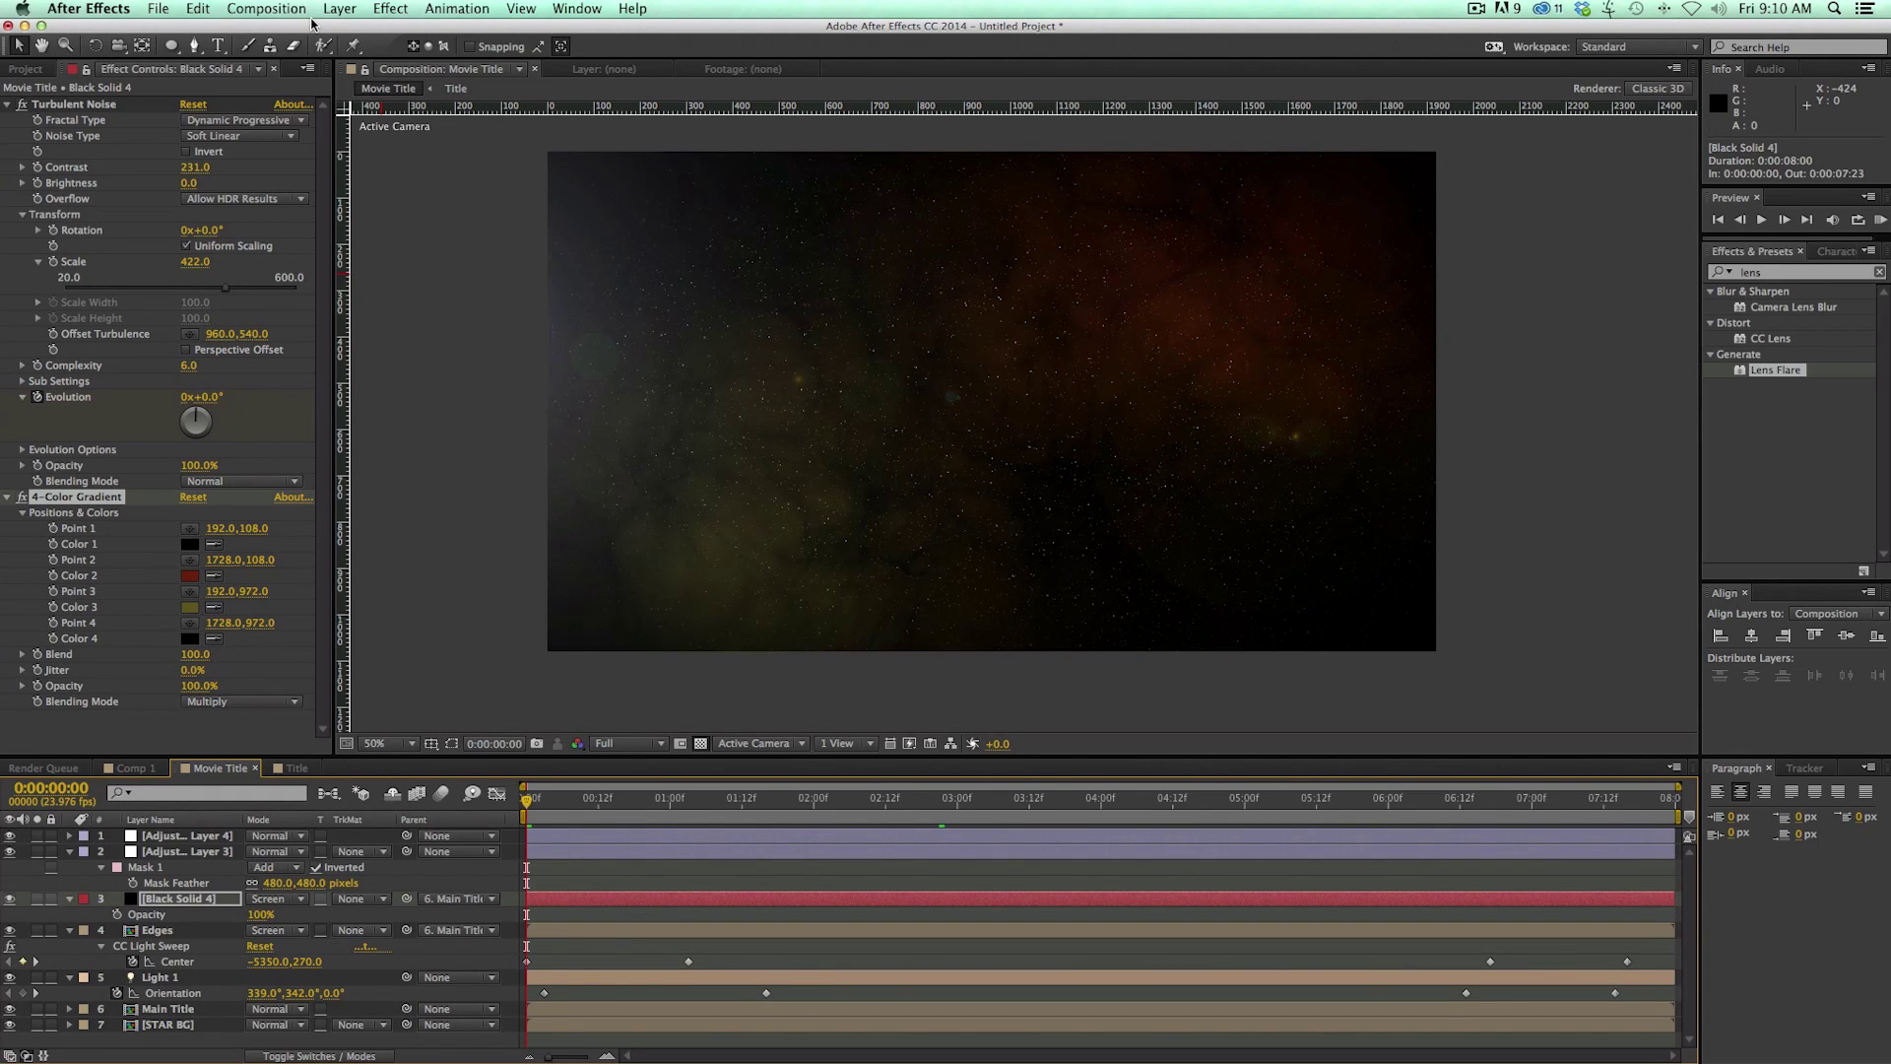
key("super+y")
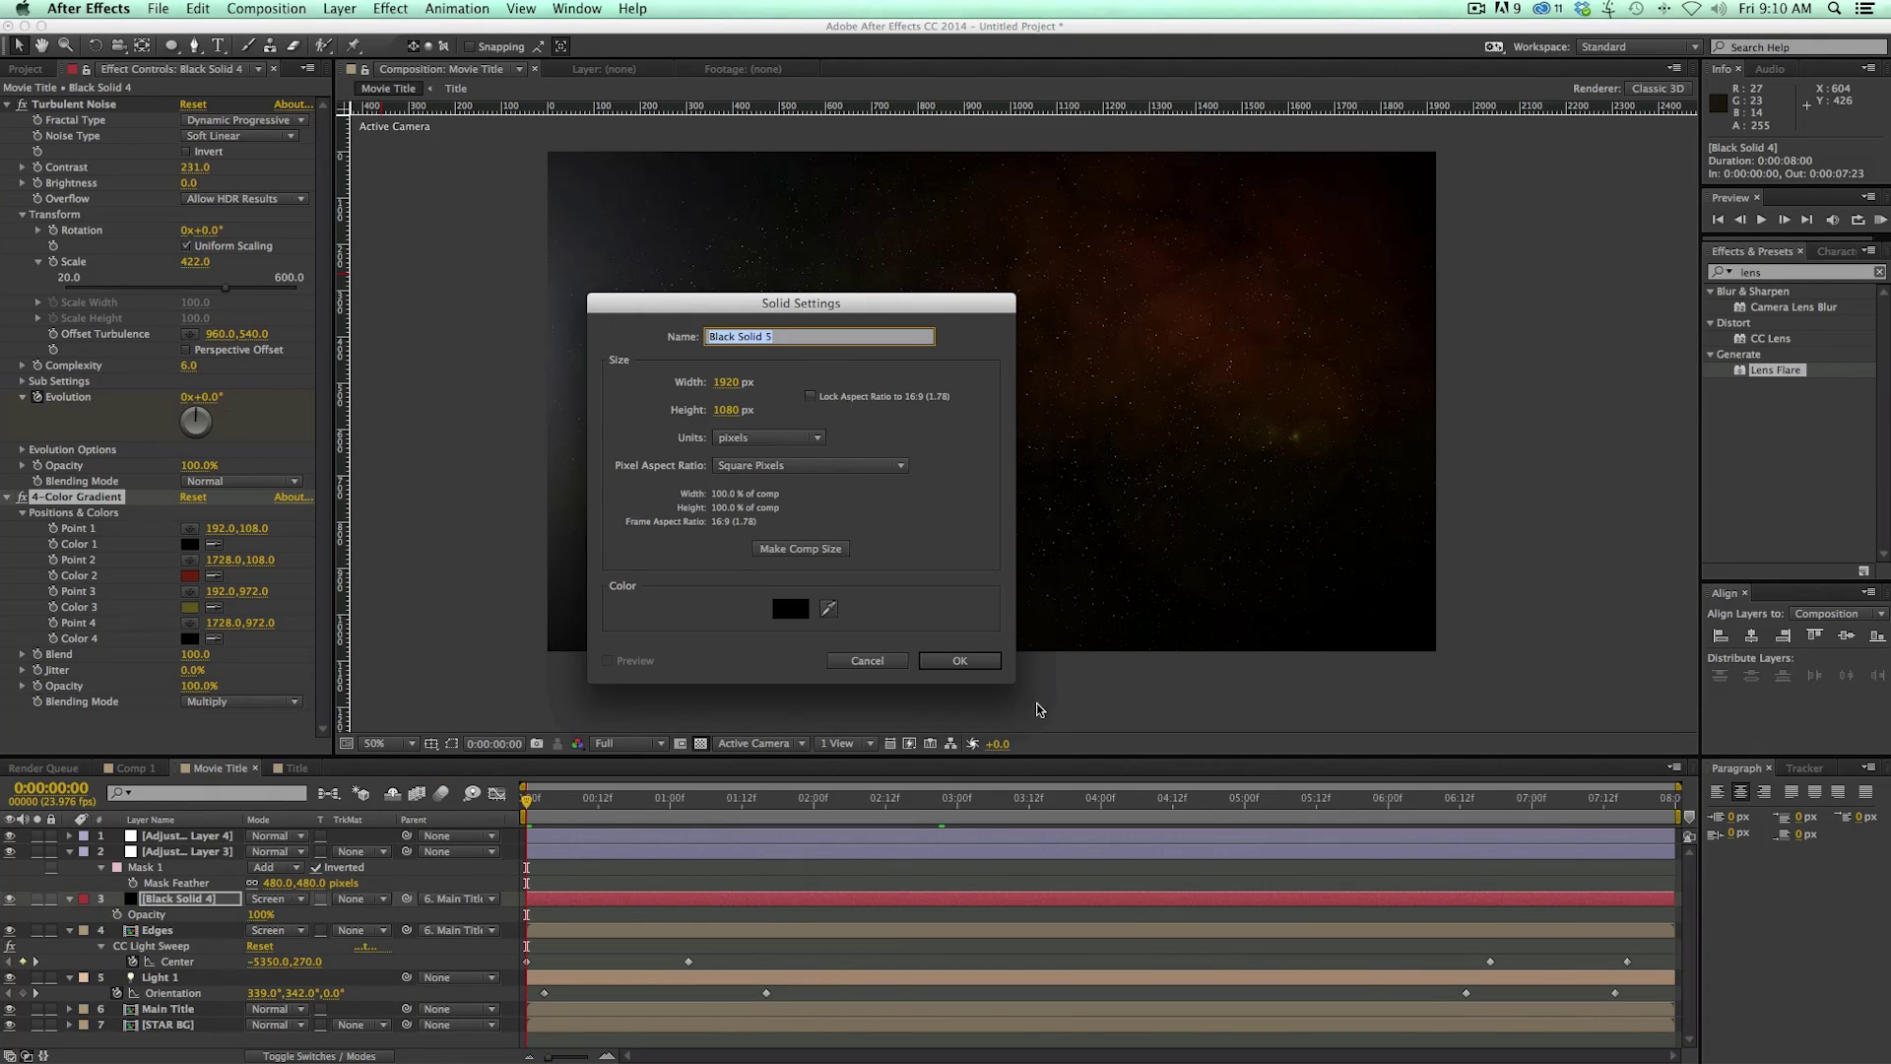
left_click(973, 662)
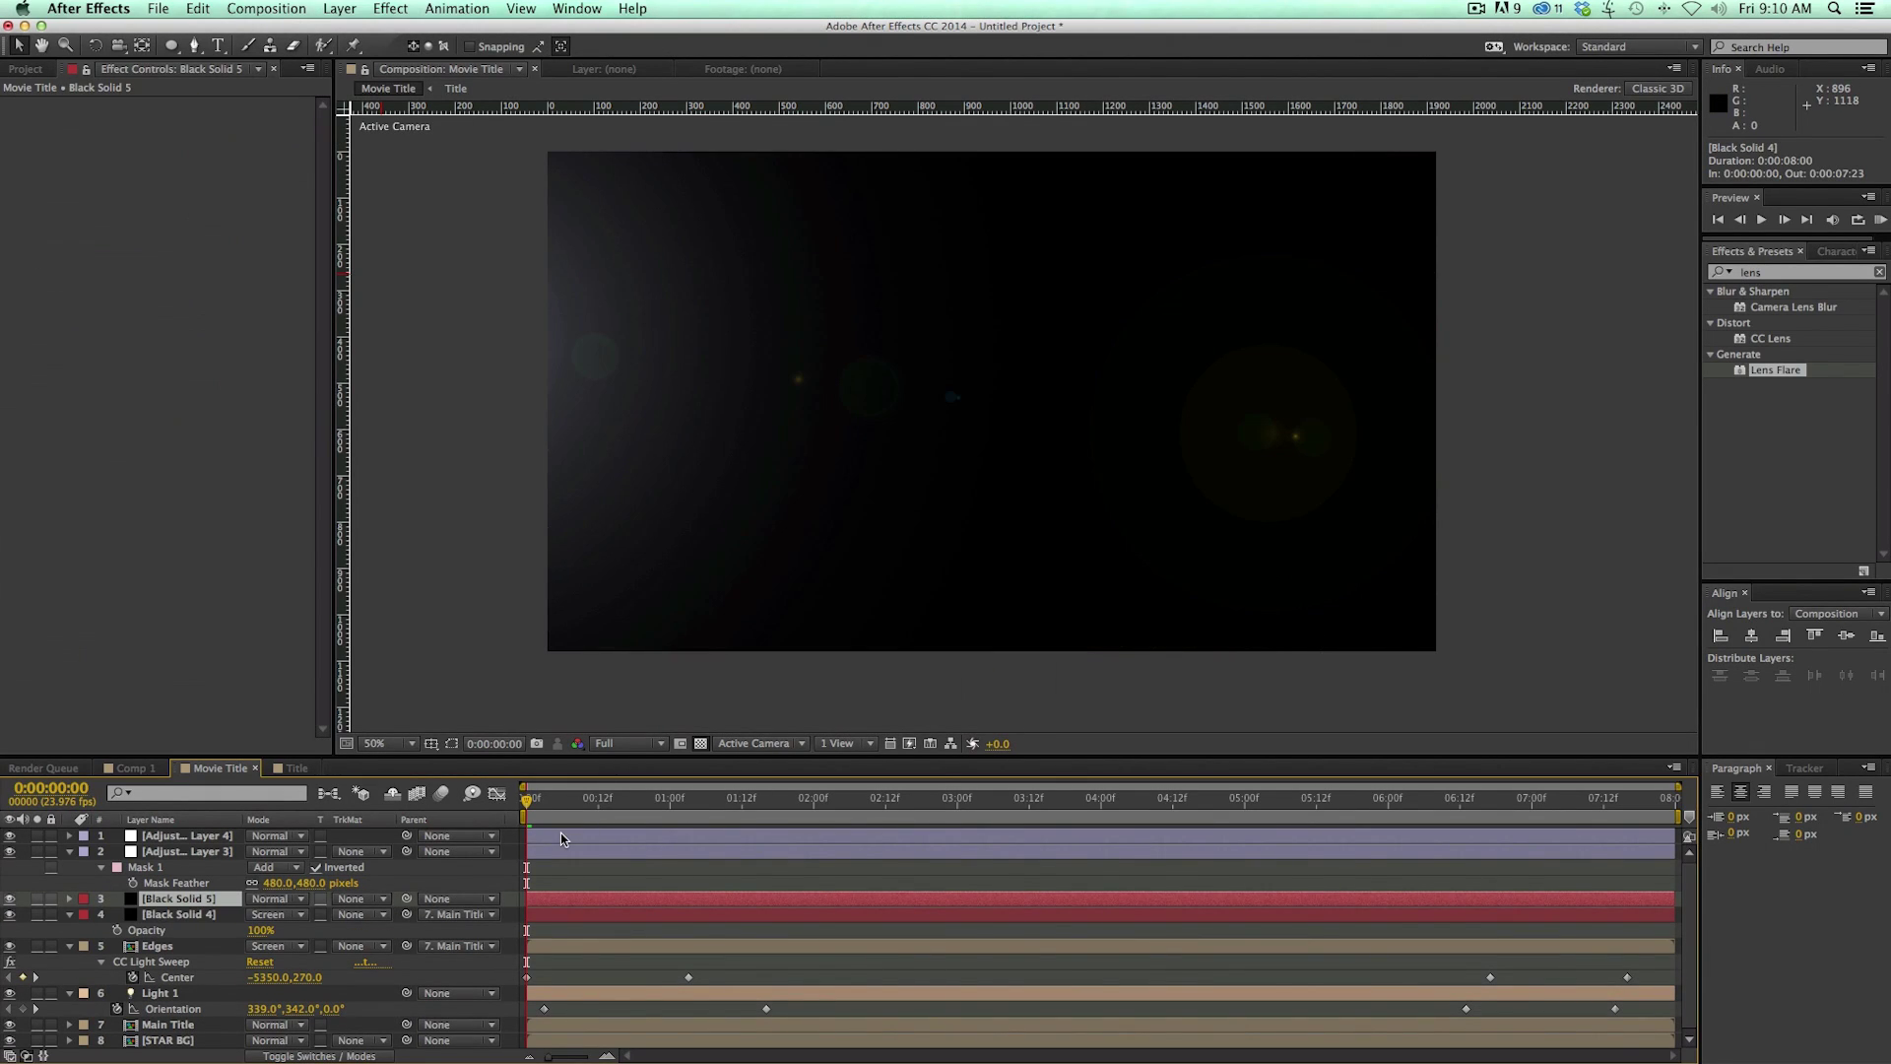
left_click_drag(190, 899, 192, 835)
Step: Keyframe Black Solid 5's opacity at 100% on frame 0, 0% at frame 8, and 0% at 7:08
key("t")
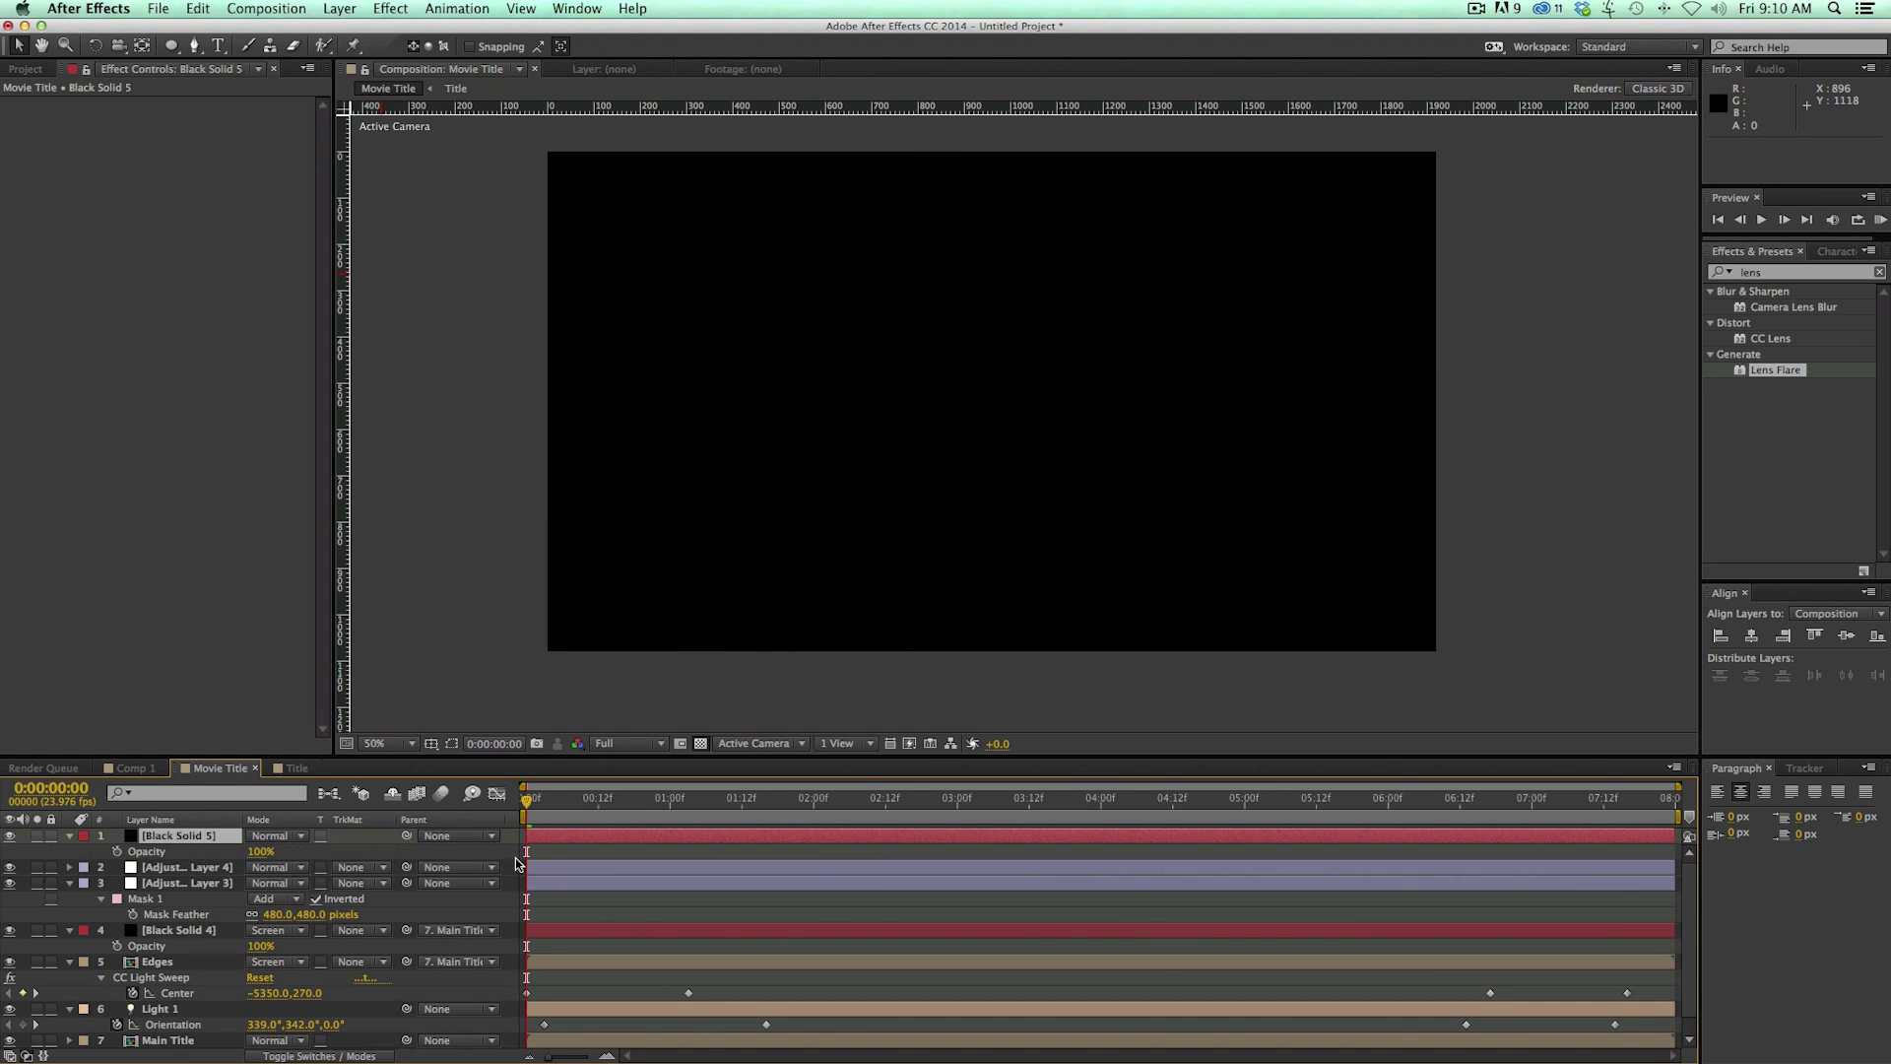
left_click(118, 852)
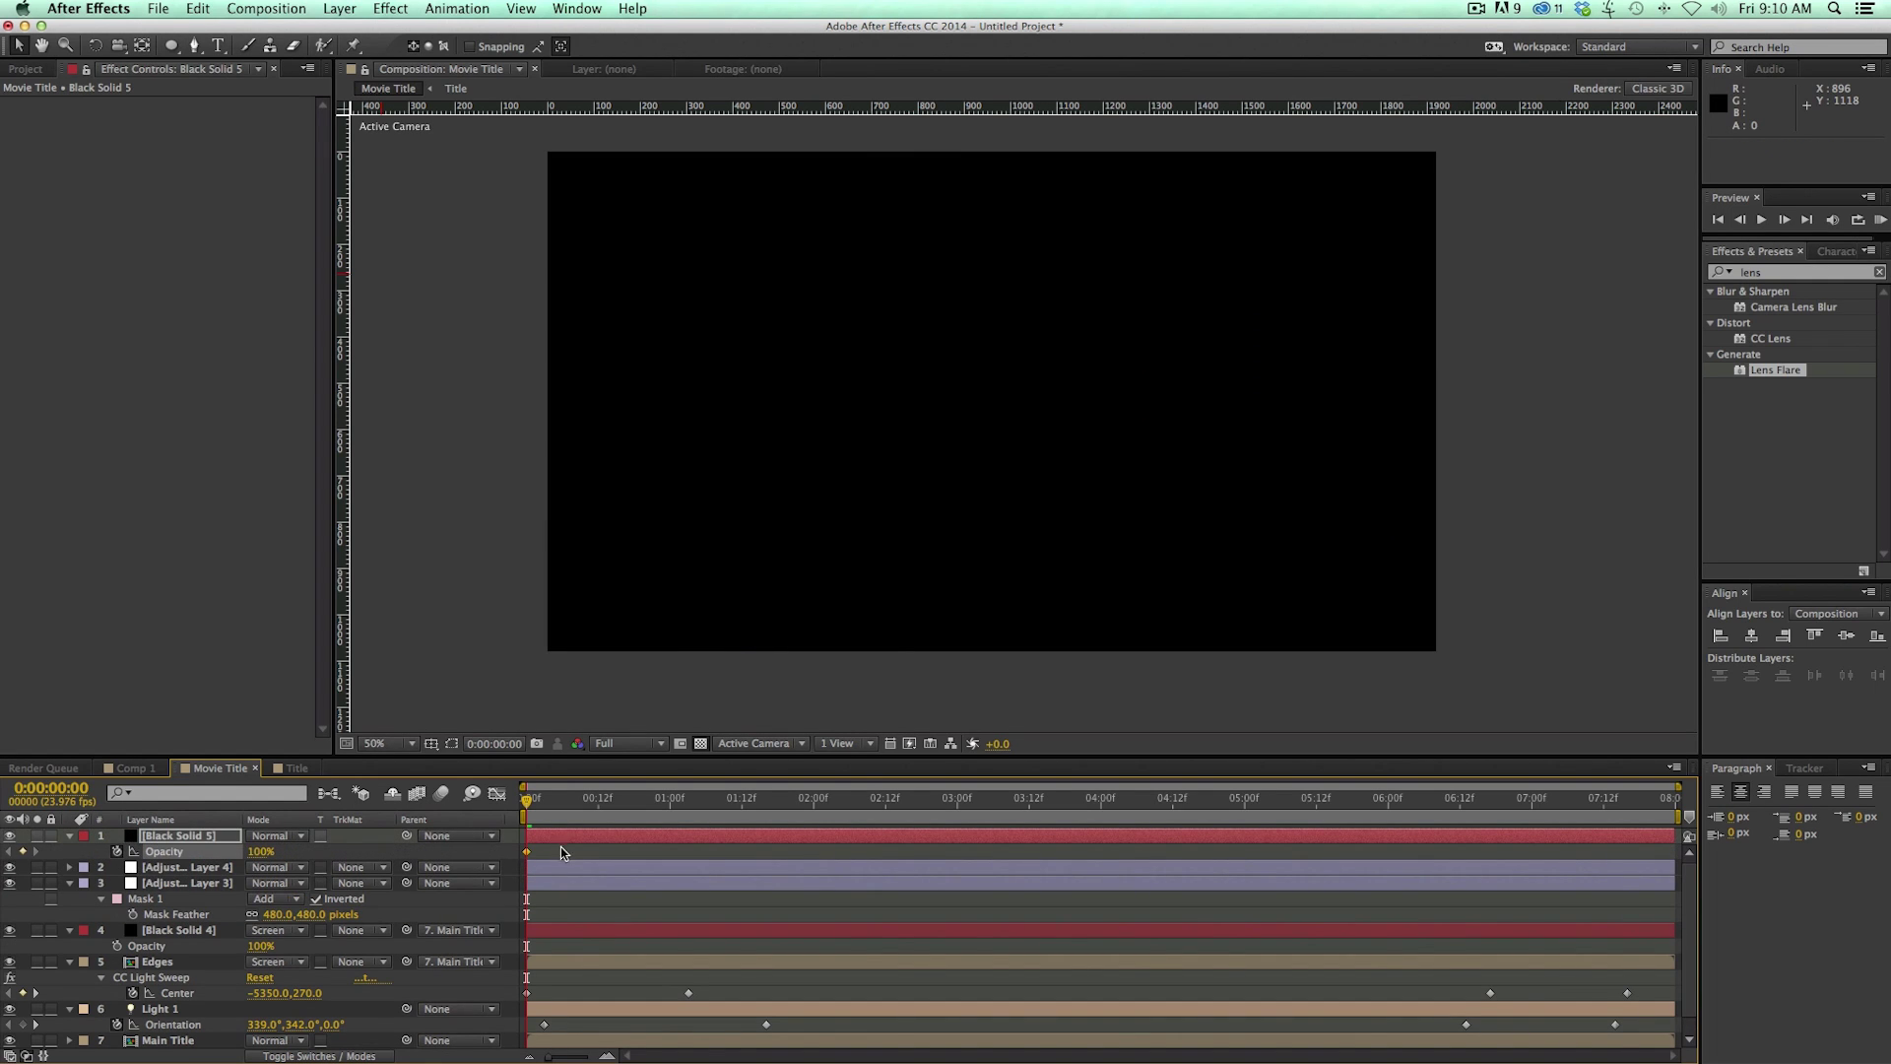
left_click_drag(559, 808, 574, 803)
left_click_drag(258, 853, 39, 851)
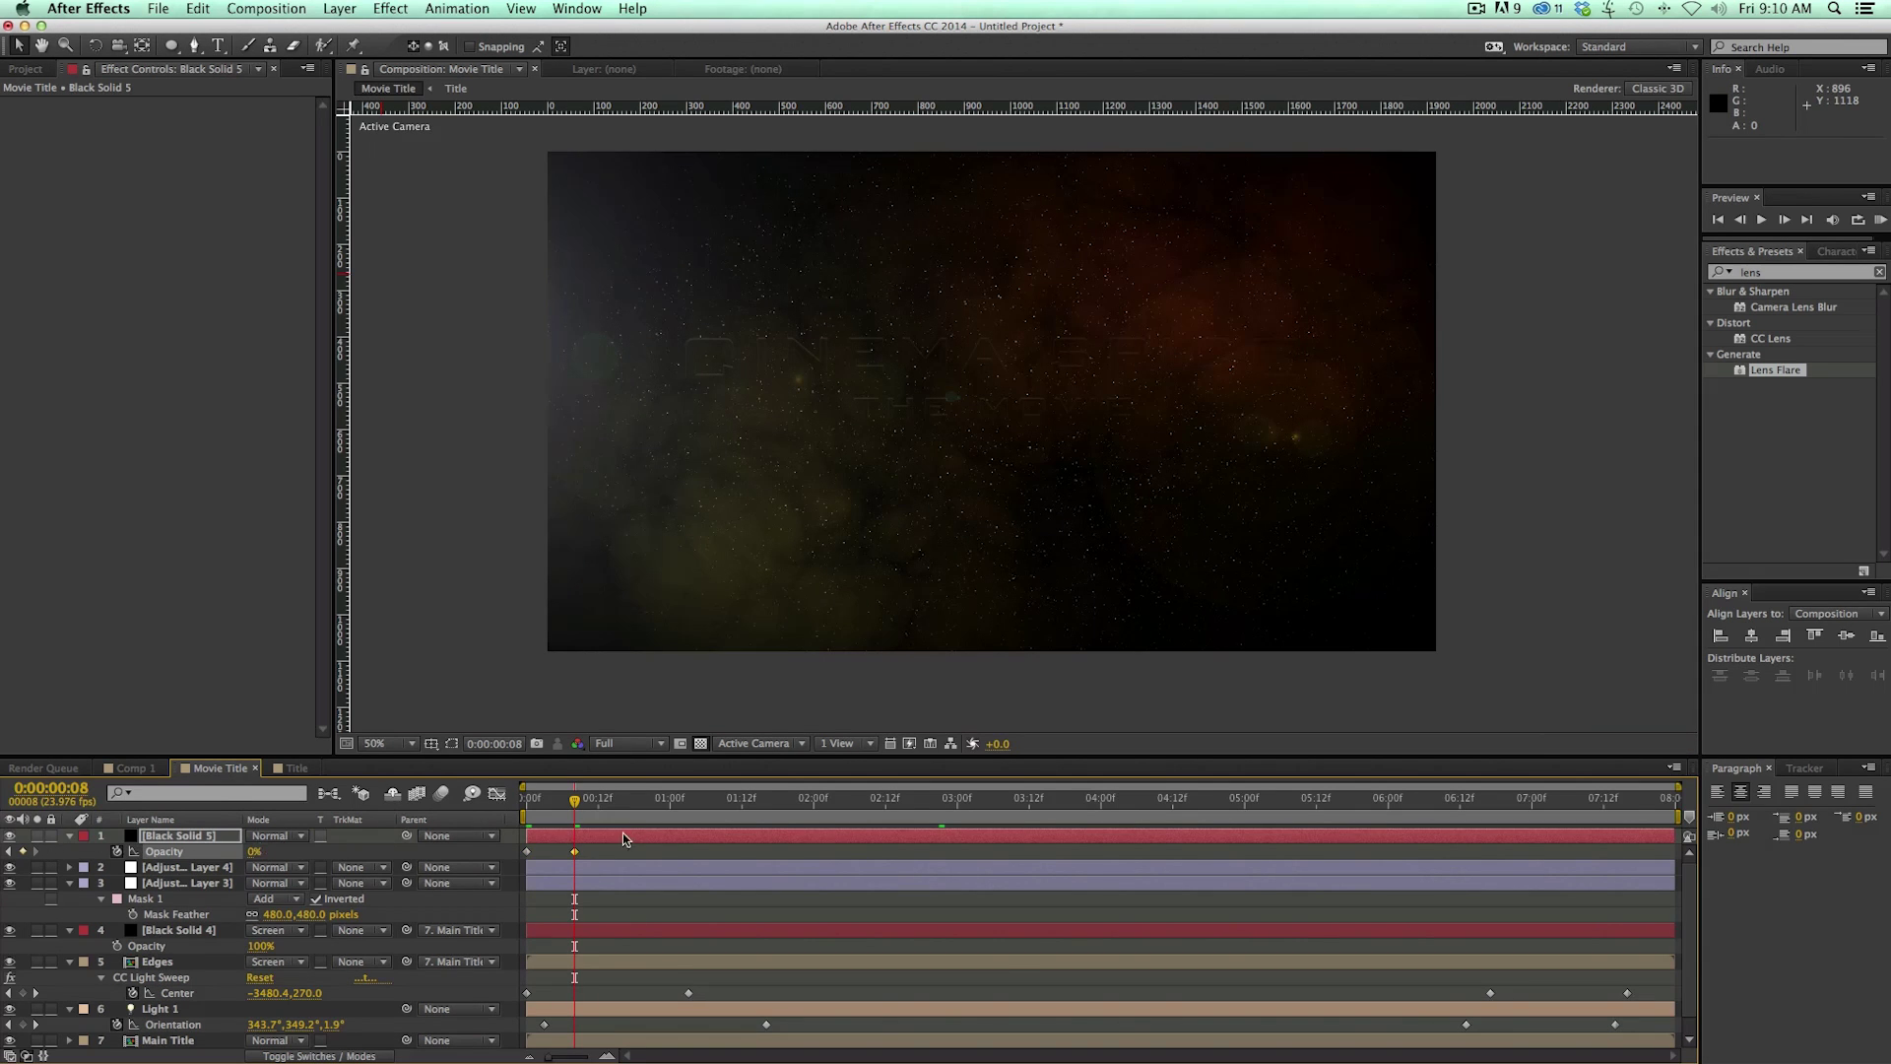
left_click(1615, 815)
left_click(1580, 814)
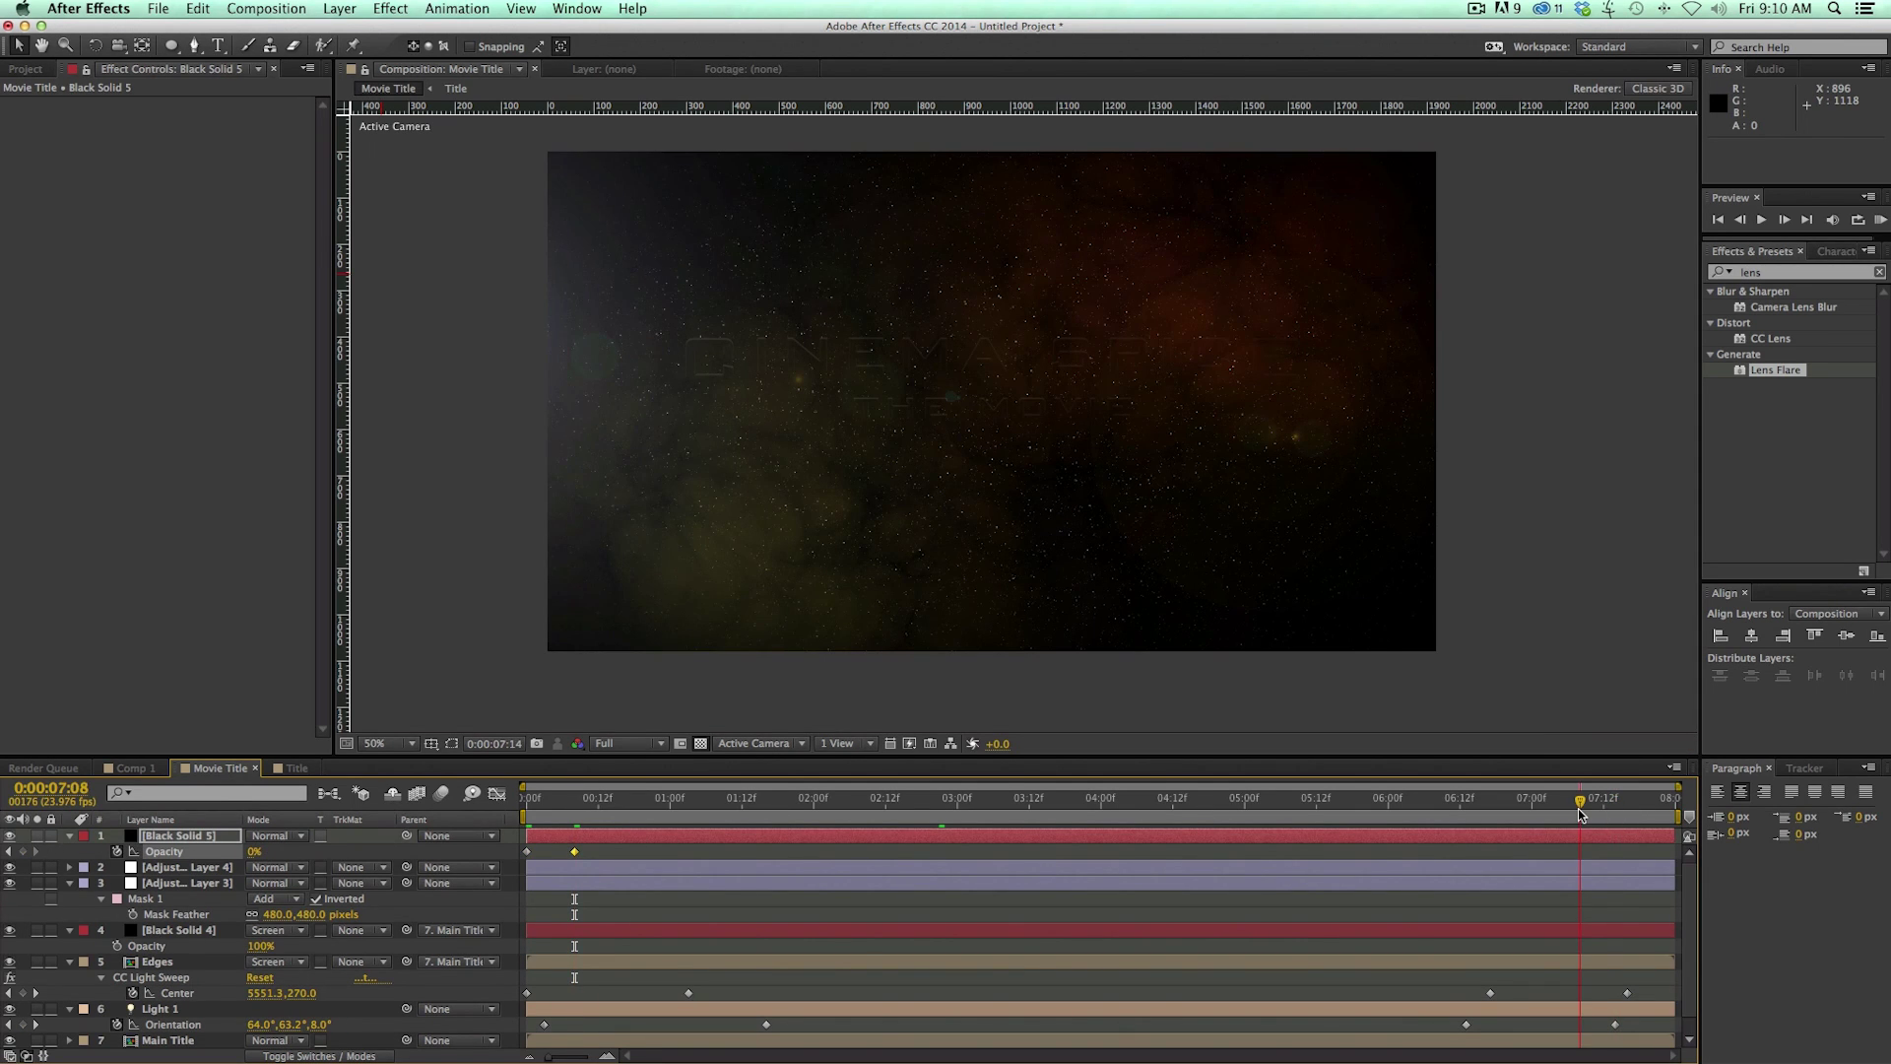
left_click(25, 852)
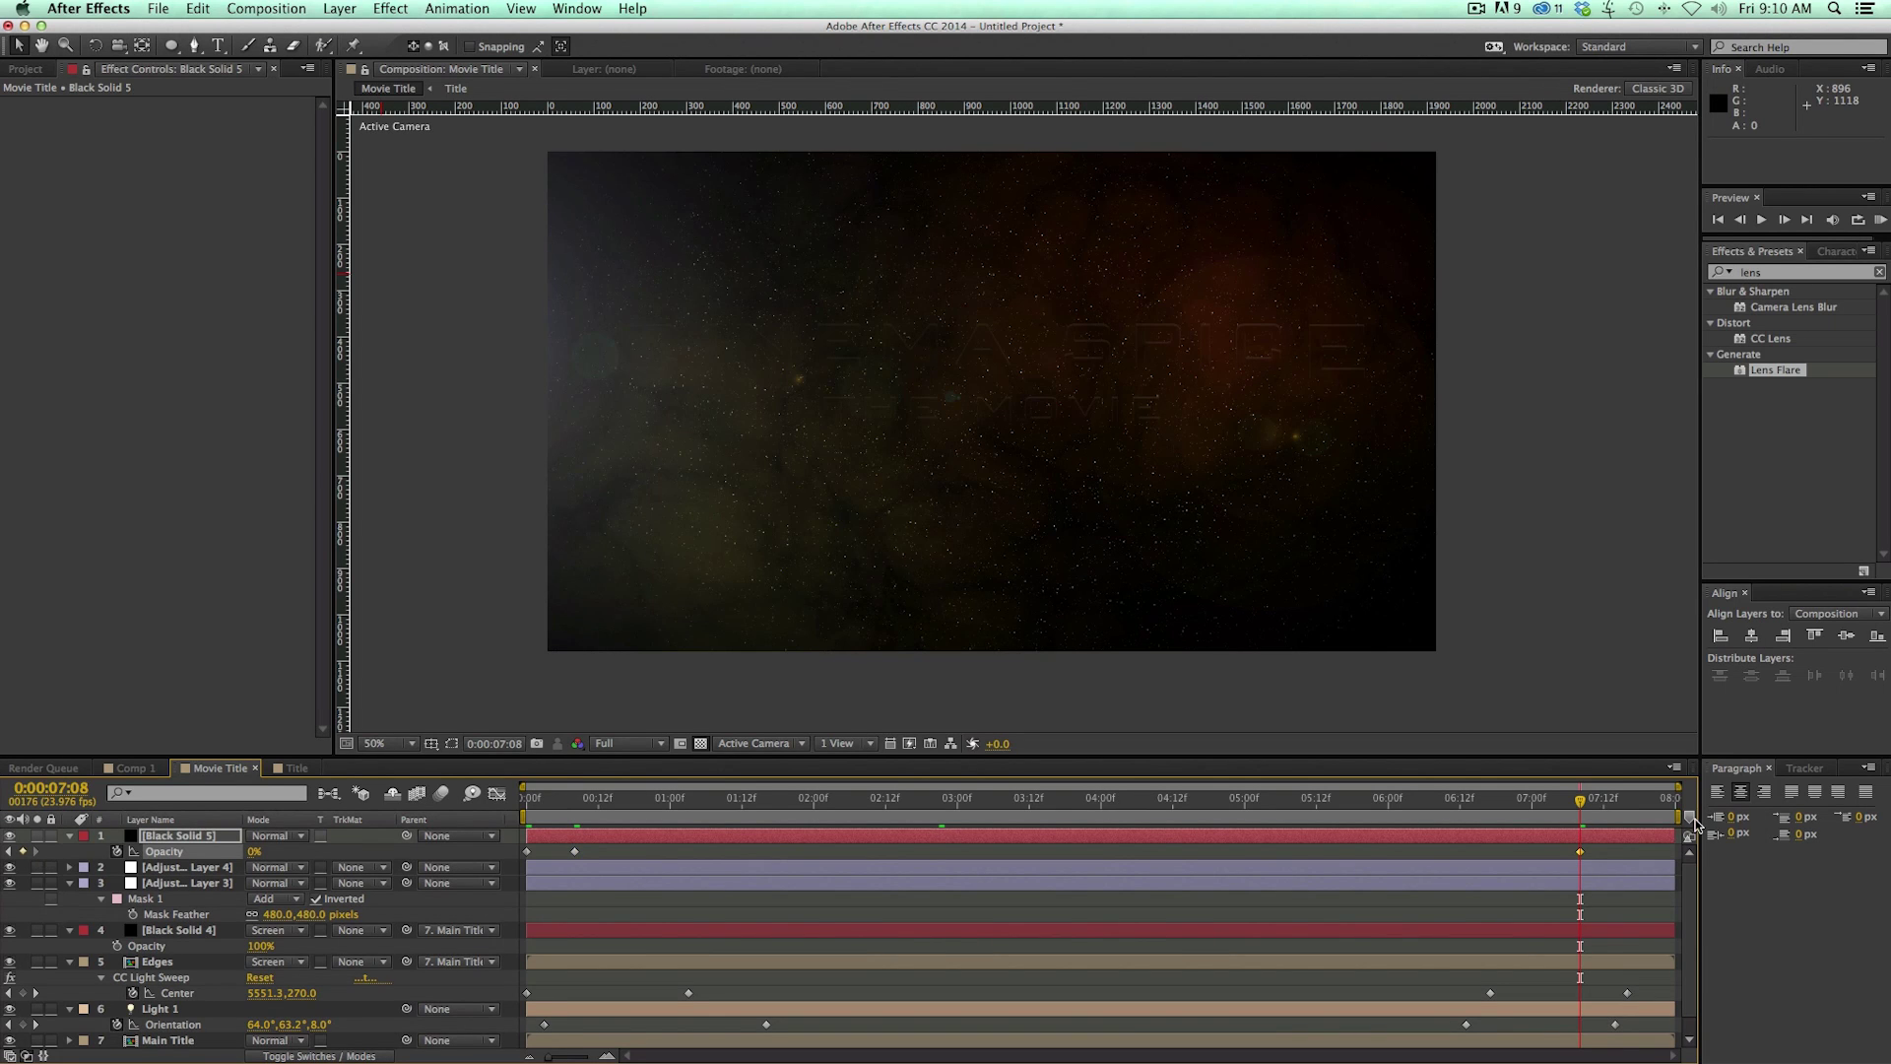
left_click_drag(1630, 815, 1681, 807)
Step: Raise Black Solid 5's opacity back to 100% at 7:23 and rewind to check the fades
left_click_drag(257, 851, 519, 852)
key("Home")
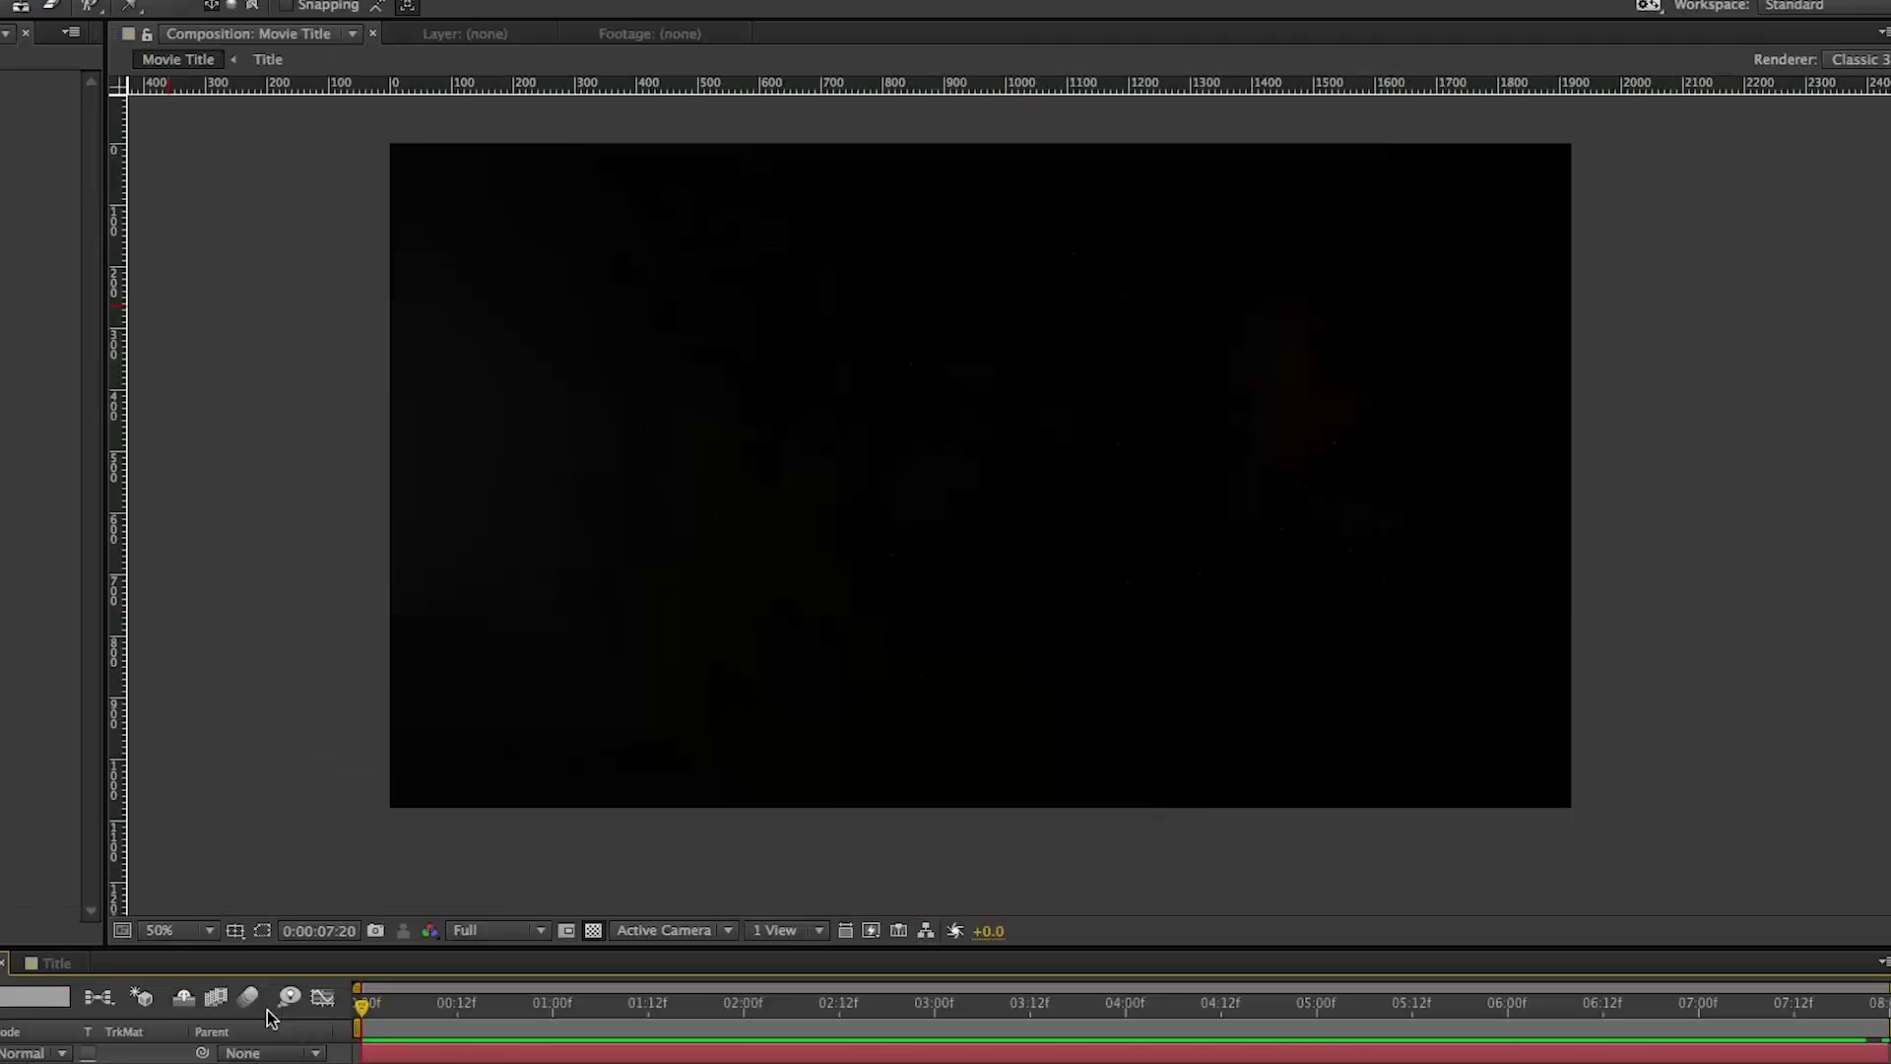